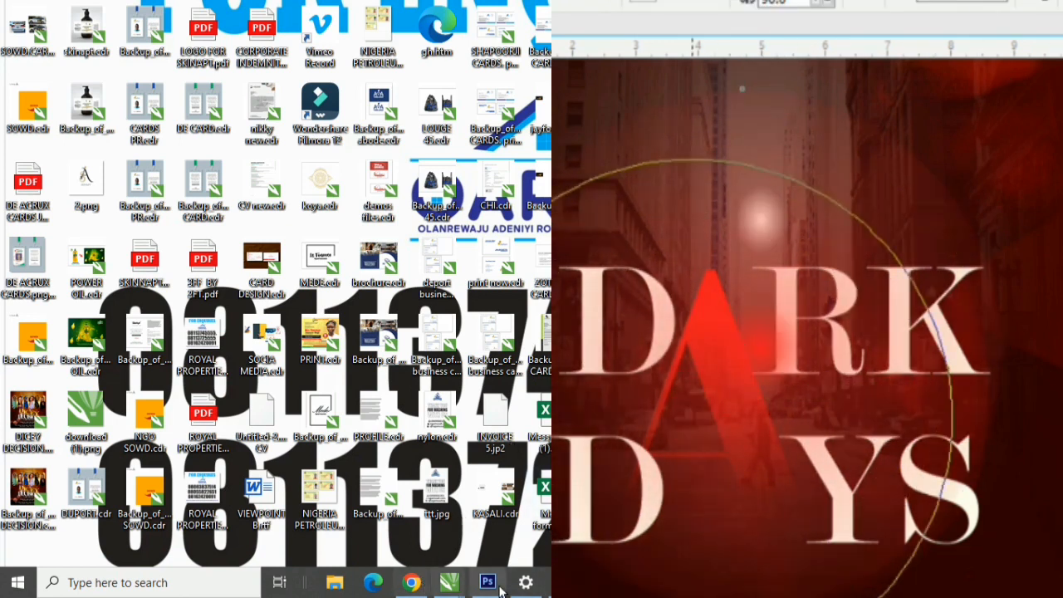
Switch to the CorelDRAW window with Untitled-3 and create a new blank document with the default Letter size, CMYK and 300 dpi settings.
{"action": "mouse_move", "coordinate": [452, 588]}
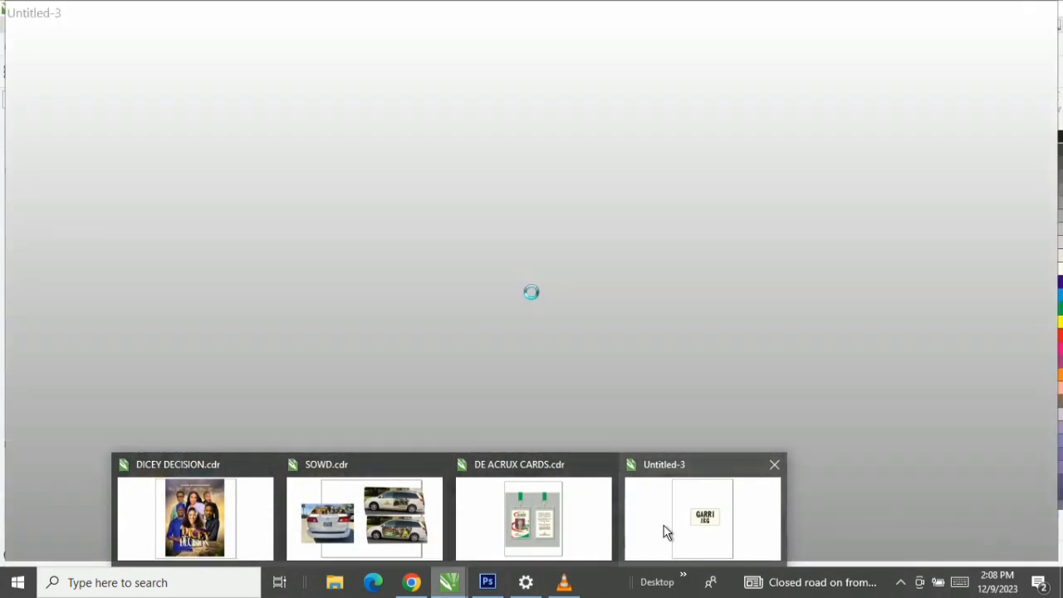
{"action": "left_click", "coordinate": [666, 532]}
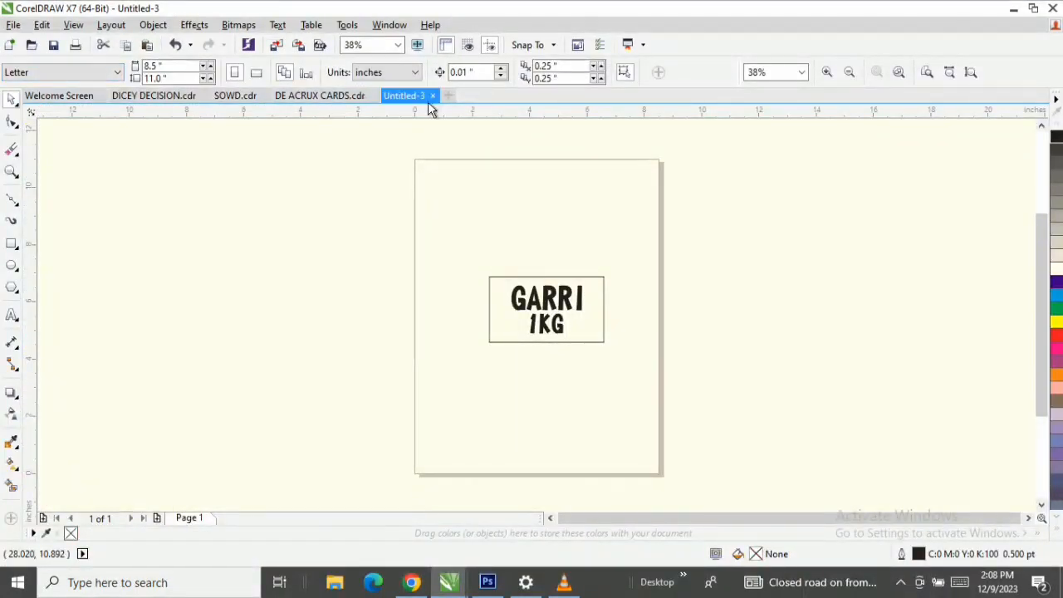
{"action": "left_click", "coordinate": [450, 95]}
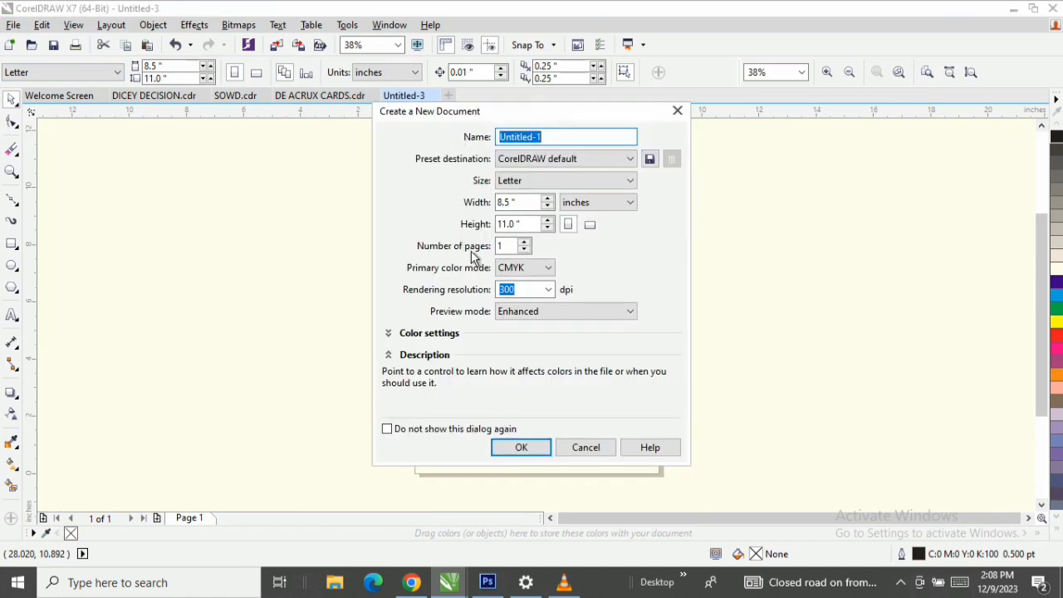
{"action": "left_click", "coordinate": [521, 448]}
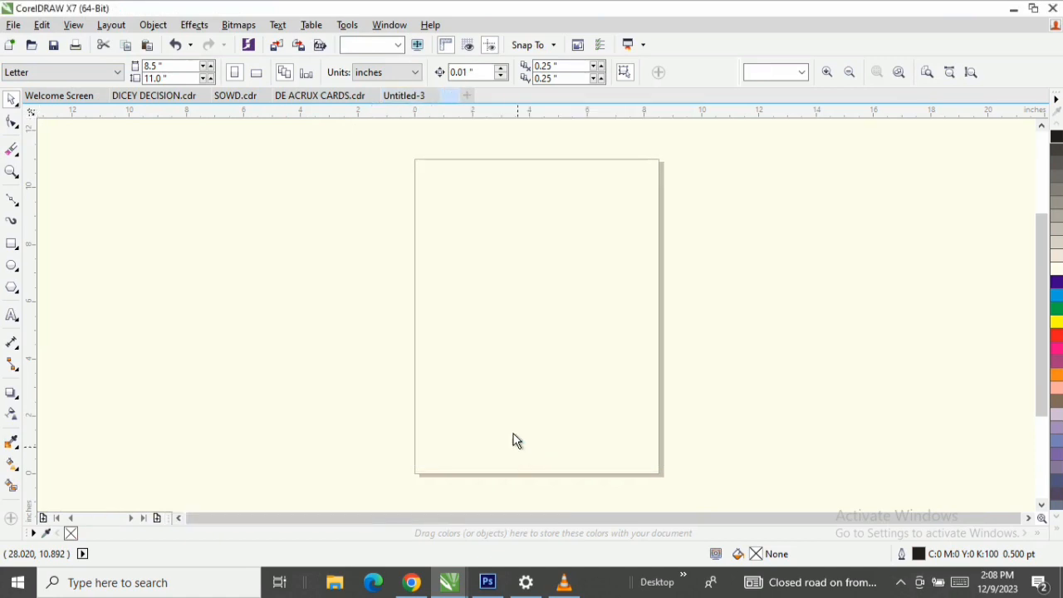
{"action": "left_click", "coordinate": [10, 171]}
{"action": "left_click", "coordinate": [230, 72]}
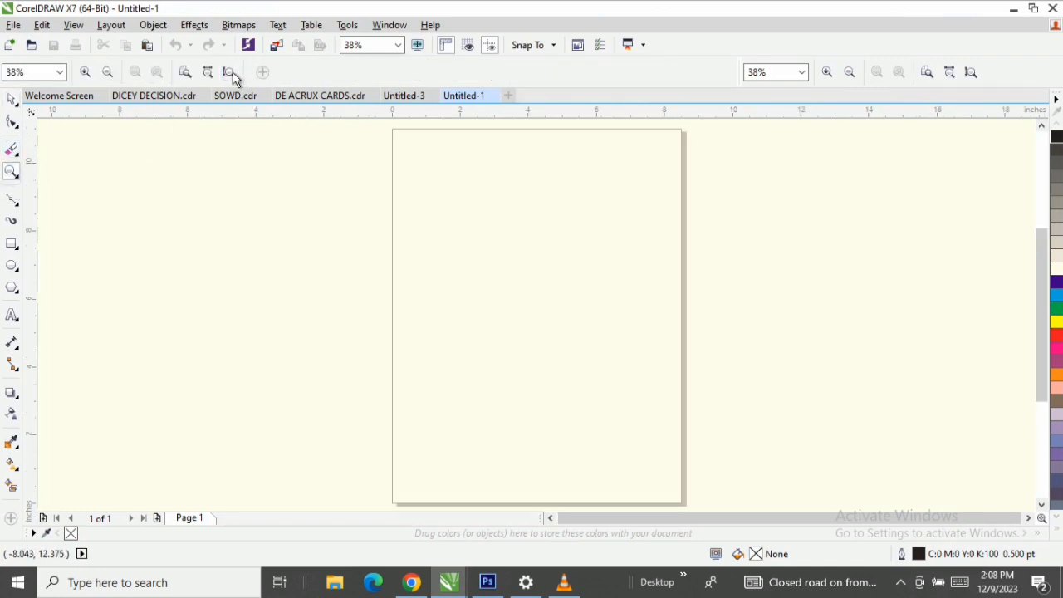
{"action": "left_click", "coordinate": [10, 99]}
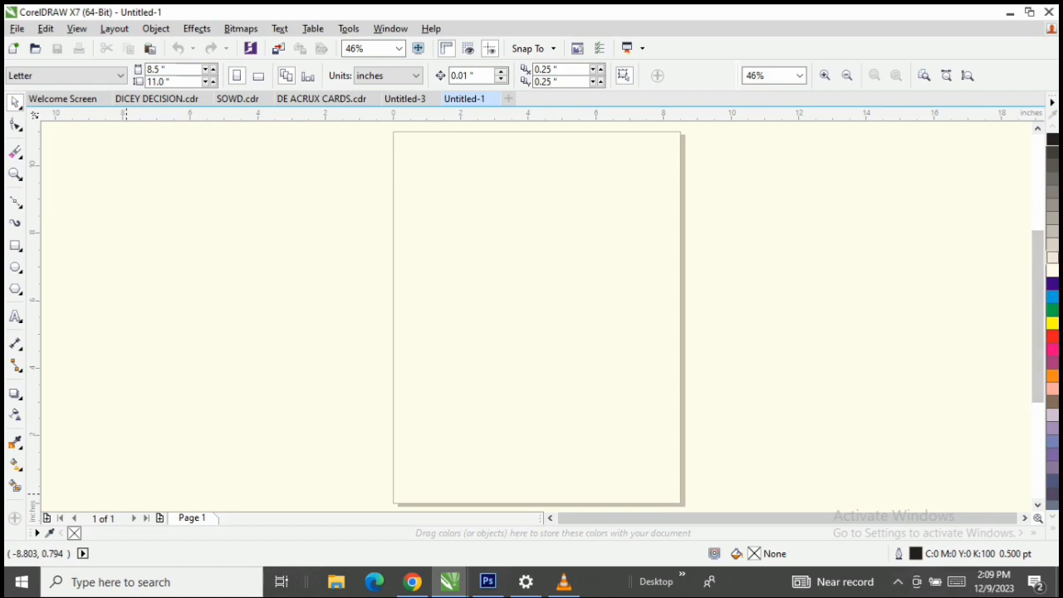
{"action": "left_click", "coordinate": [1052, 517]}
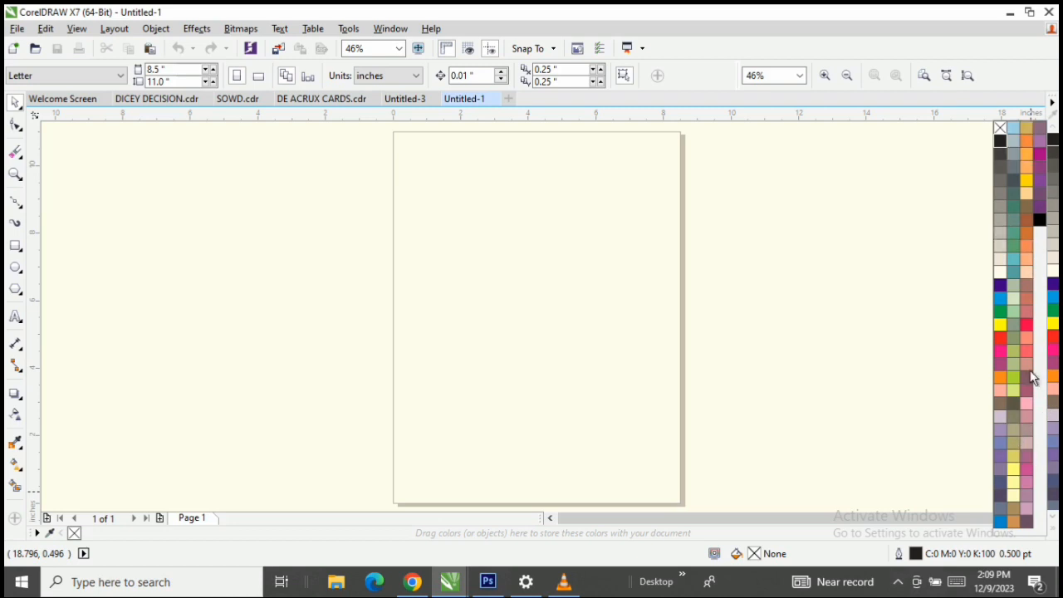
{"action": "left_click", "coordinate": [324, 256]}
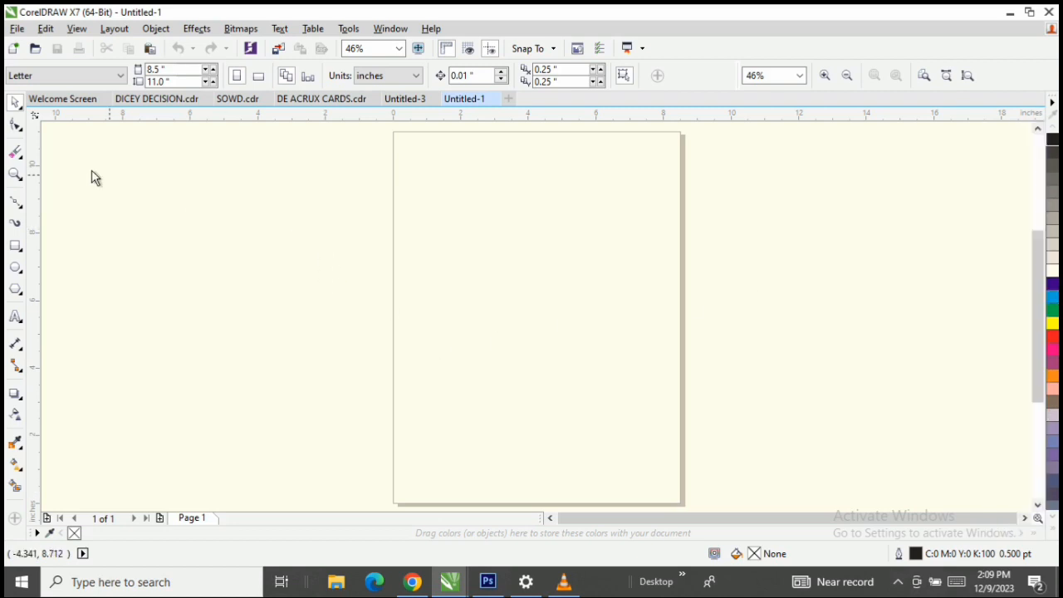
{"action": "left_click", "coordinate": [17, 175]}
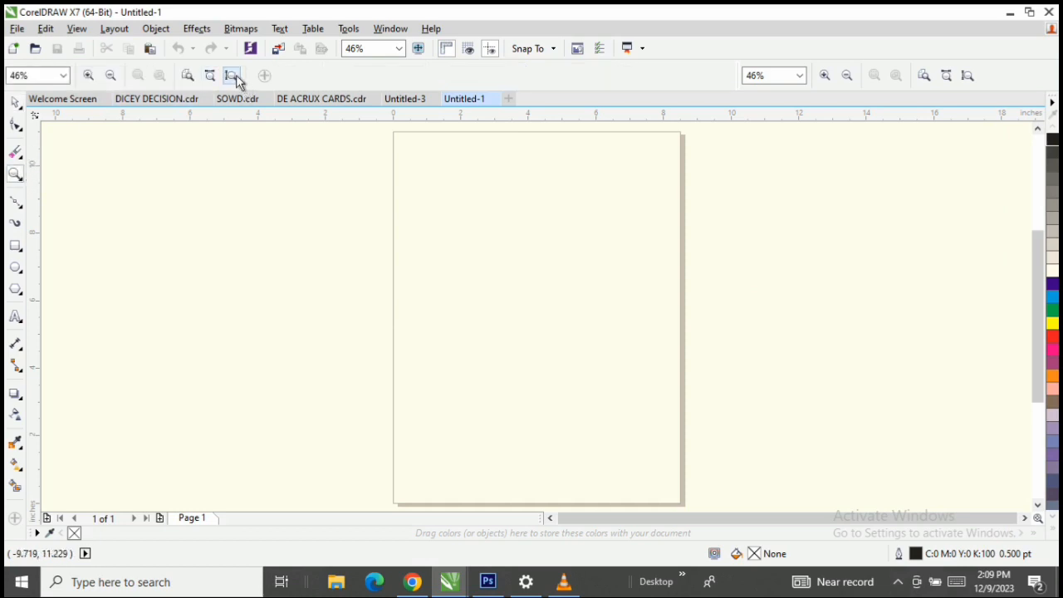
{"action": "left_click", "coordinate": [15, 103]}
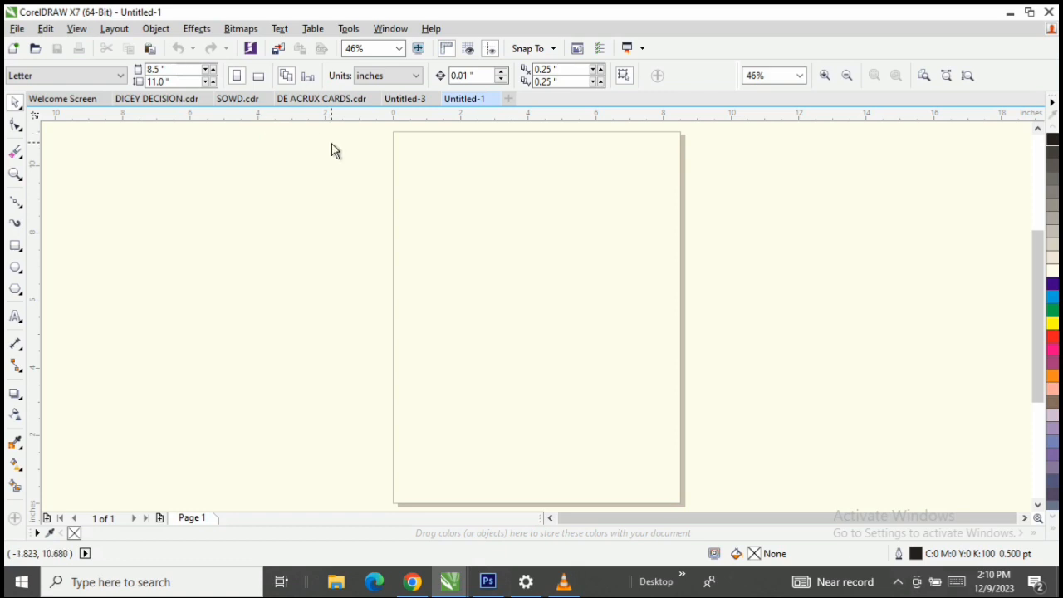
{"action": "left_click", "coordinate": [12, 28]}
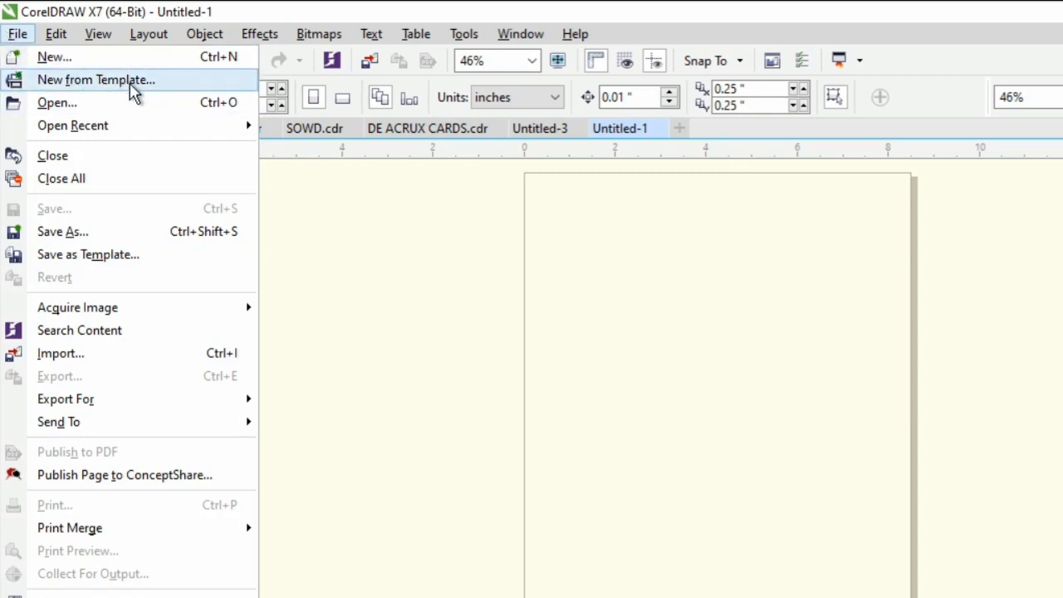
{"action": "mouse_move", "coordinate": [41, 134]}
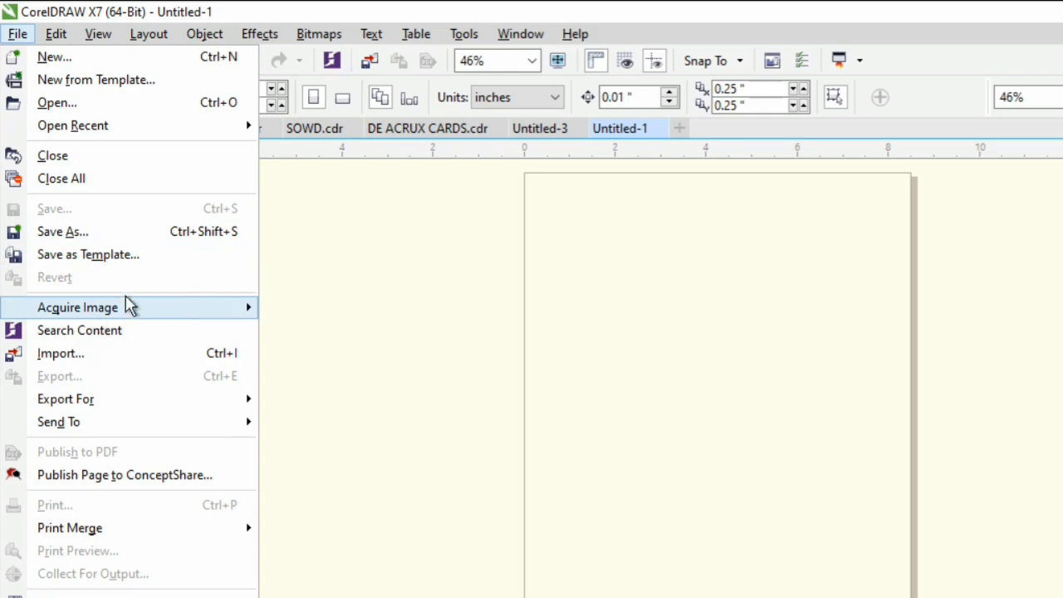
{"action": "left_click", "coordinate": [53, 32]}
{"action": "left_click", "coordinate": [54, 38]}
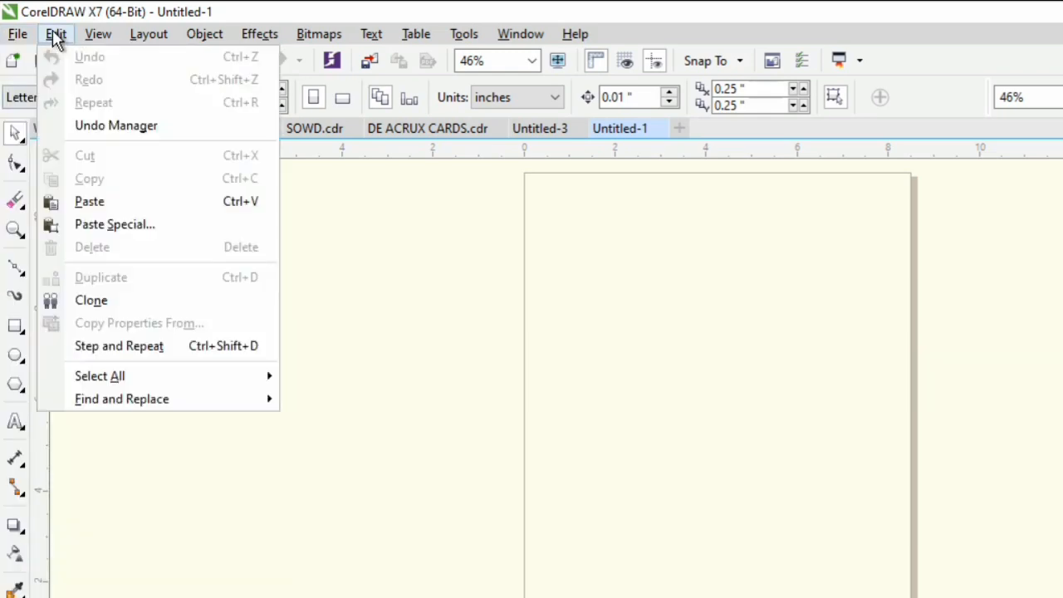
{"action": "left_click", "coordinate": [100, 39]}
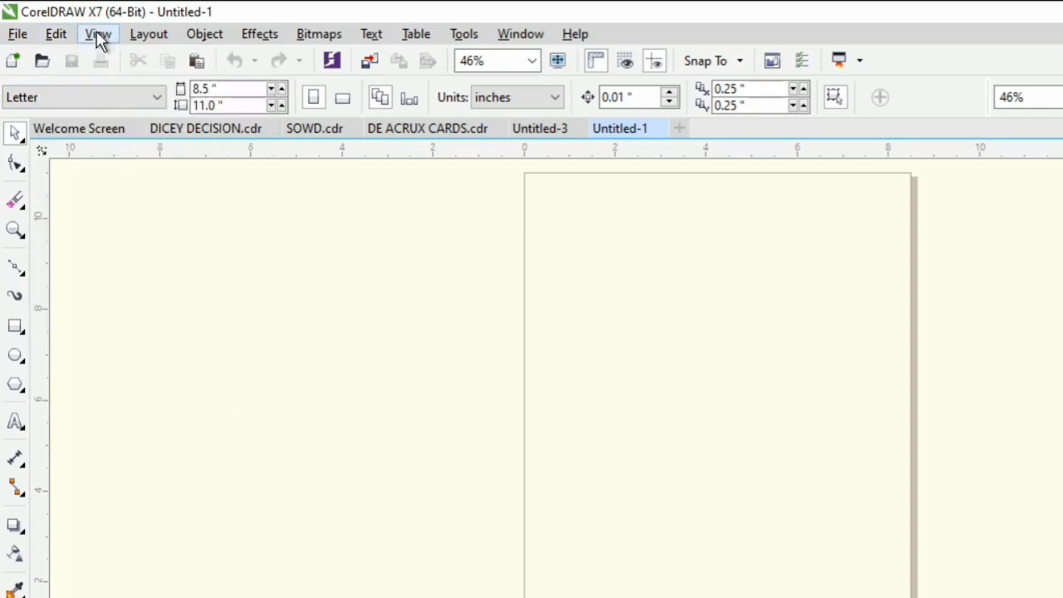
{"action": "left_click", "coordinate": [98, 37]}
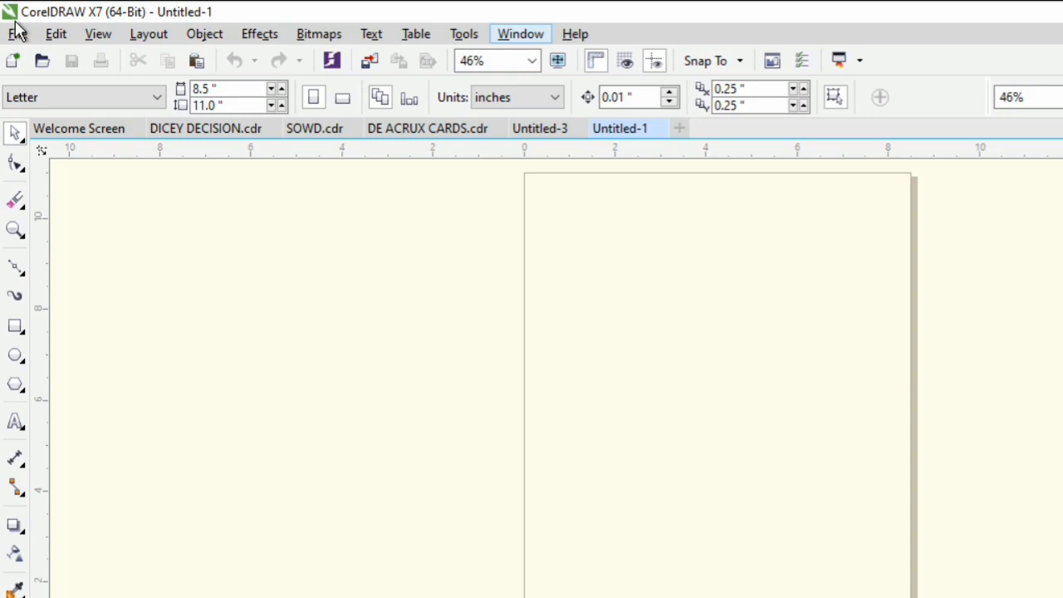
{"action": "left_click", "coordinate": [24, 37]}
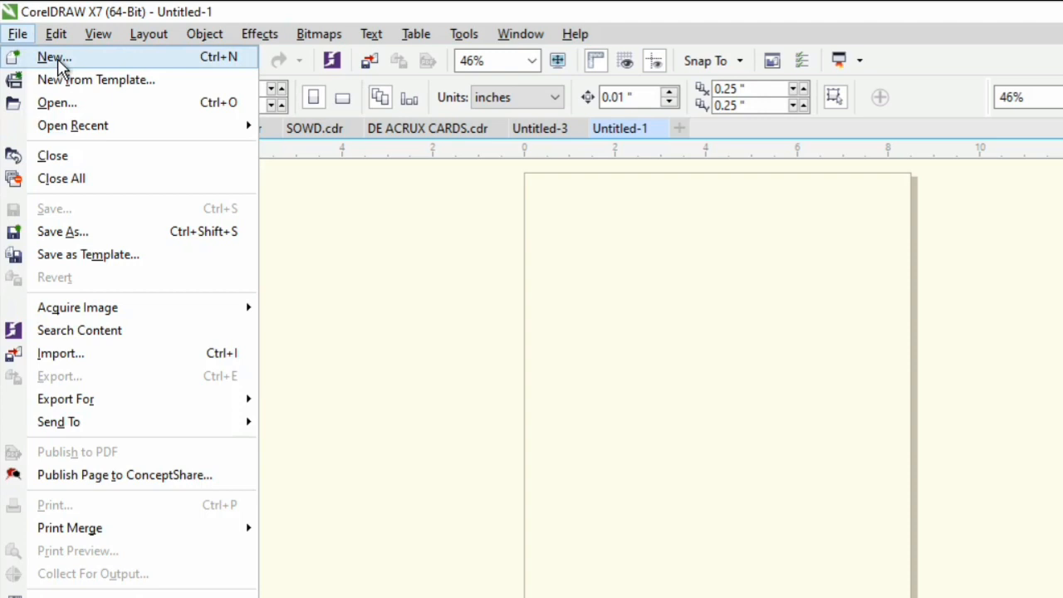
{"action": "left_click", "coordinate": [159, 13]}
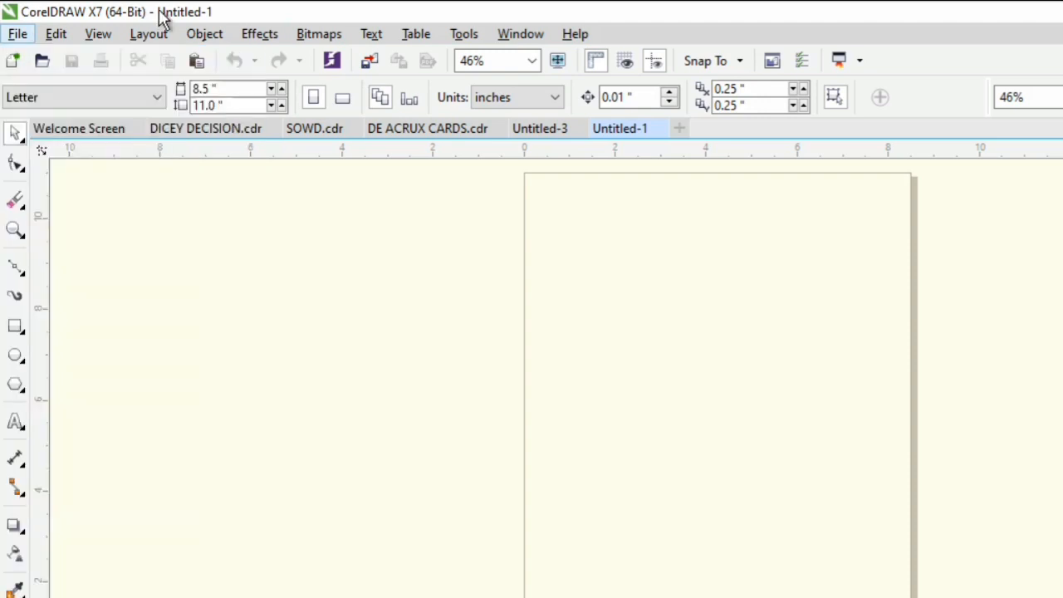
{"action": "left_click", "coordinate": [55, 33]}
{"action": "mouse_move", "coordinate": [14, 35]}
{"action": "left_click", "coordinate": [56, 40]}
Start another new document and name it BEGINNERS.
{"action": "left_click", "coordinate": [10, 40]}
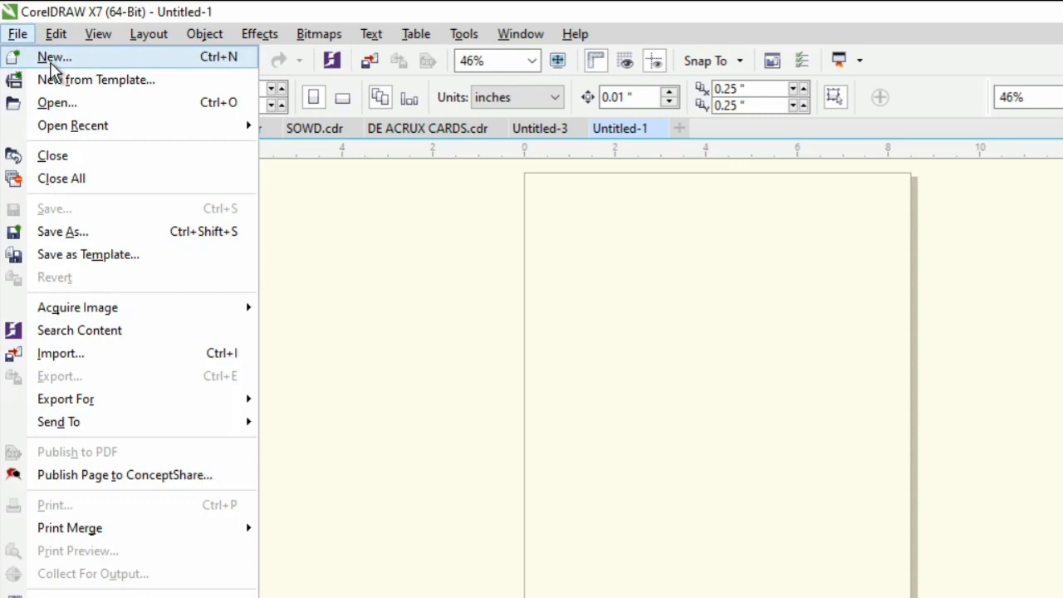
{"action": "left_click", "coordinate": [53, 66]}
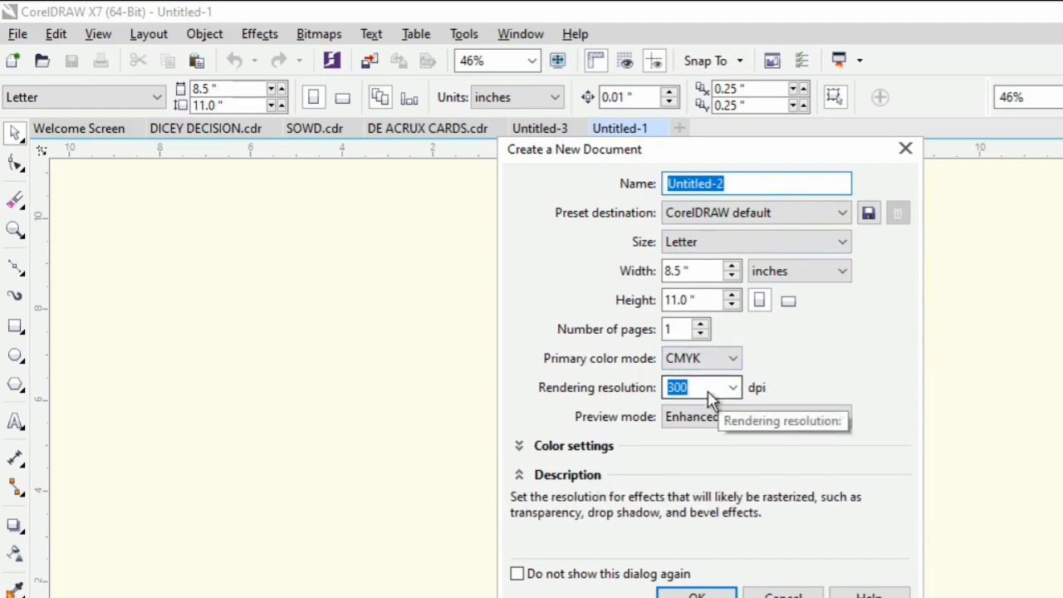
{"action": "left_click", "coordinate": [733, 359]}
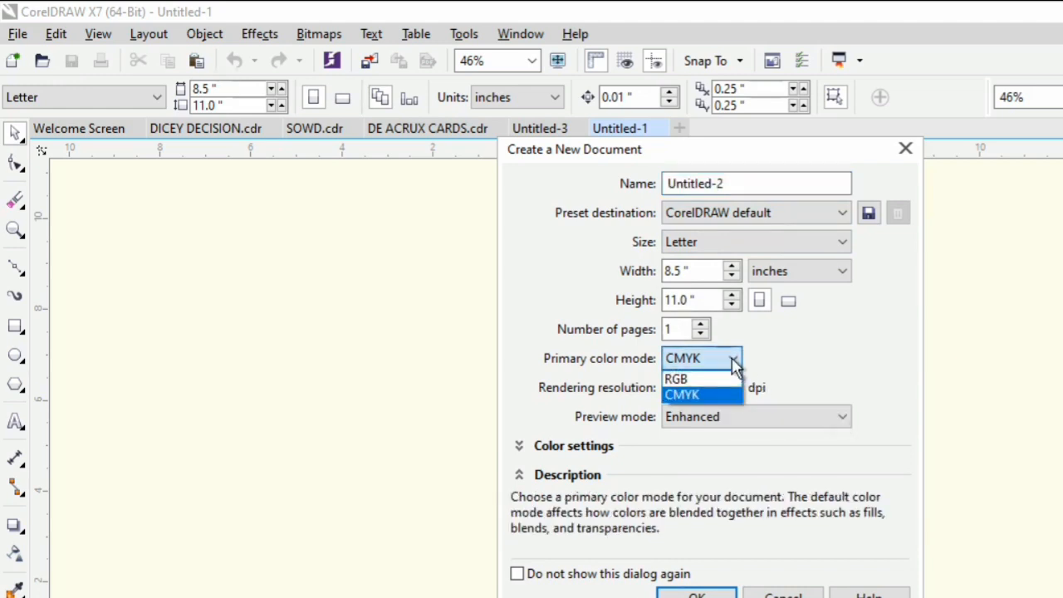
{"action": "left_click", "coordinate": [780, 352]}
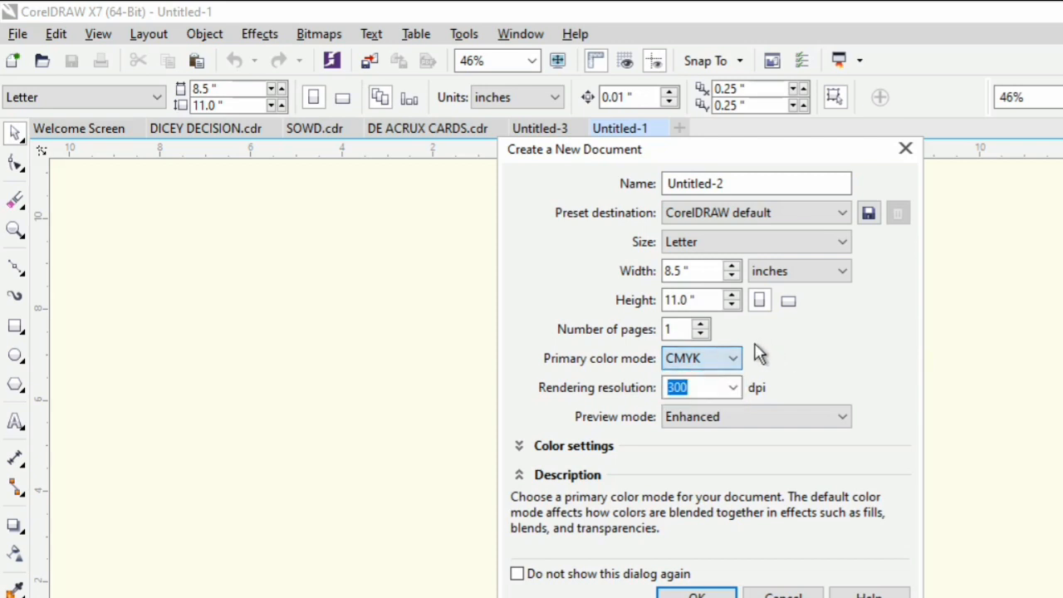
{"action": "left_click", "coordinate": [771, 185]}
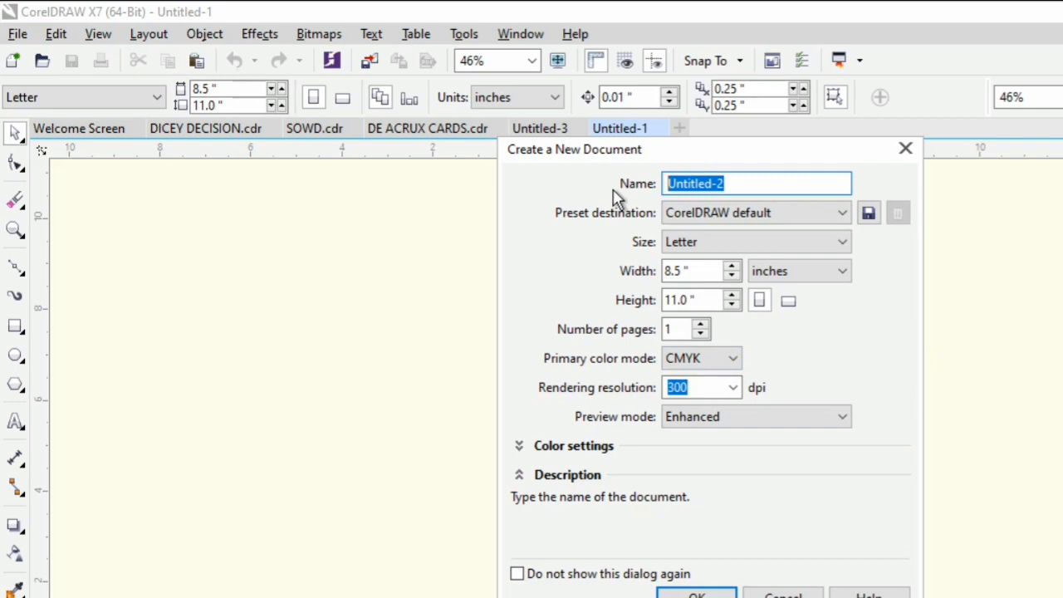
{"action": "type", "text": "B"}
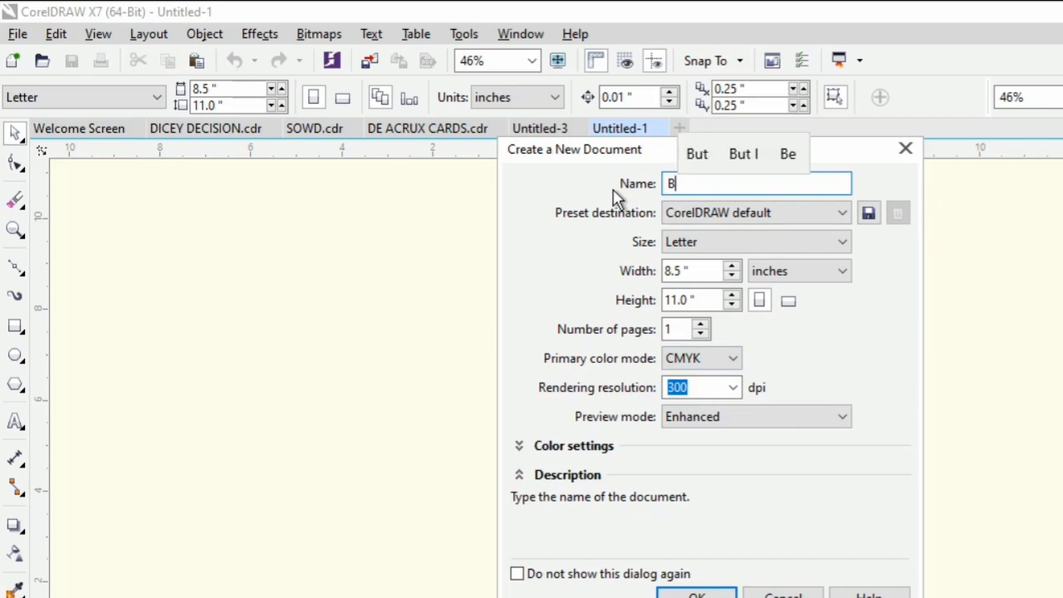
{"action": "type", "text": "EIG"}
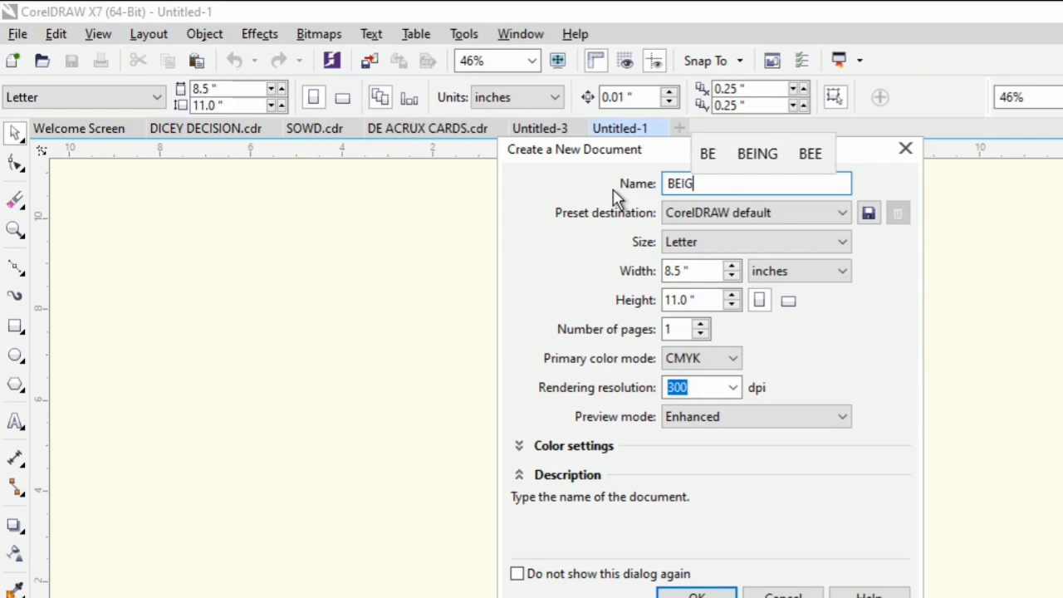
{"action": "type", "text": "NERSS"}
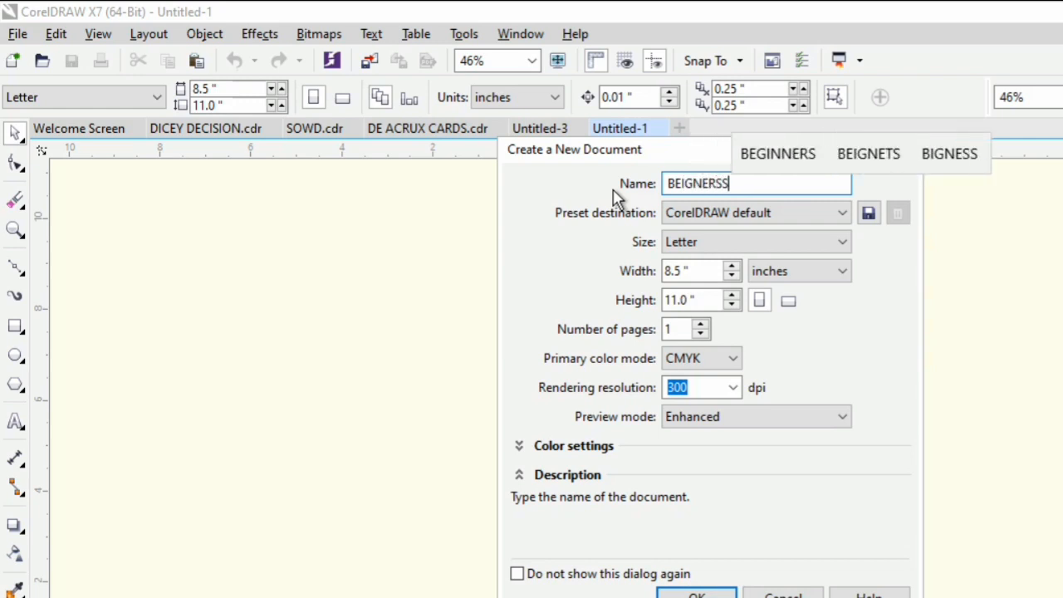
{"action": "left_click", "coordinate": [806, 164]}
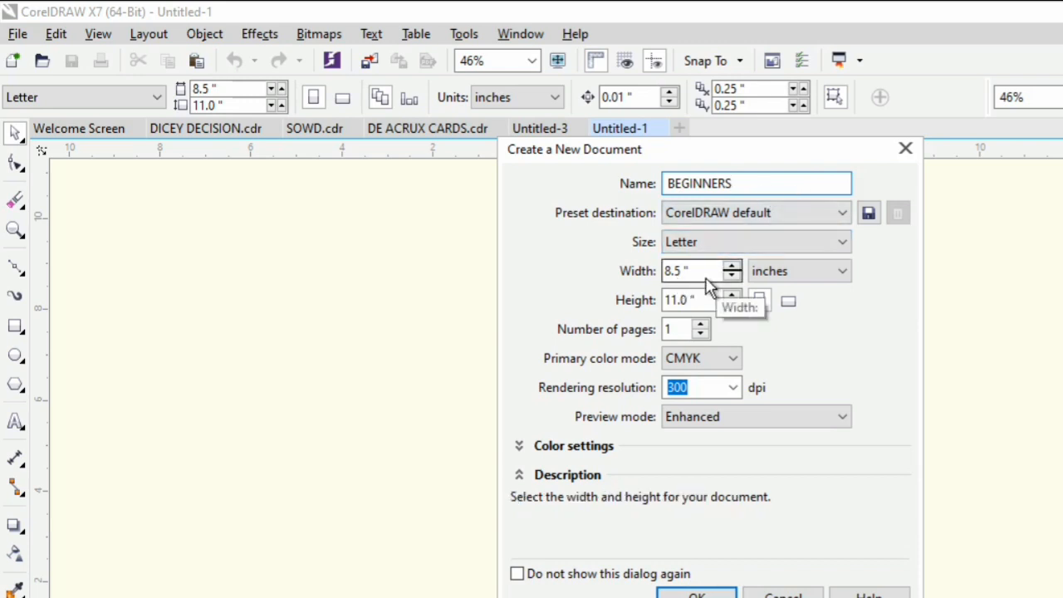
Set the new document's primary color mode to RGB and create the document.
{"action": "left_click", "coordinate": [842, 271]}
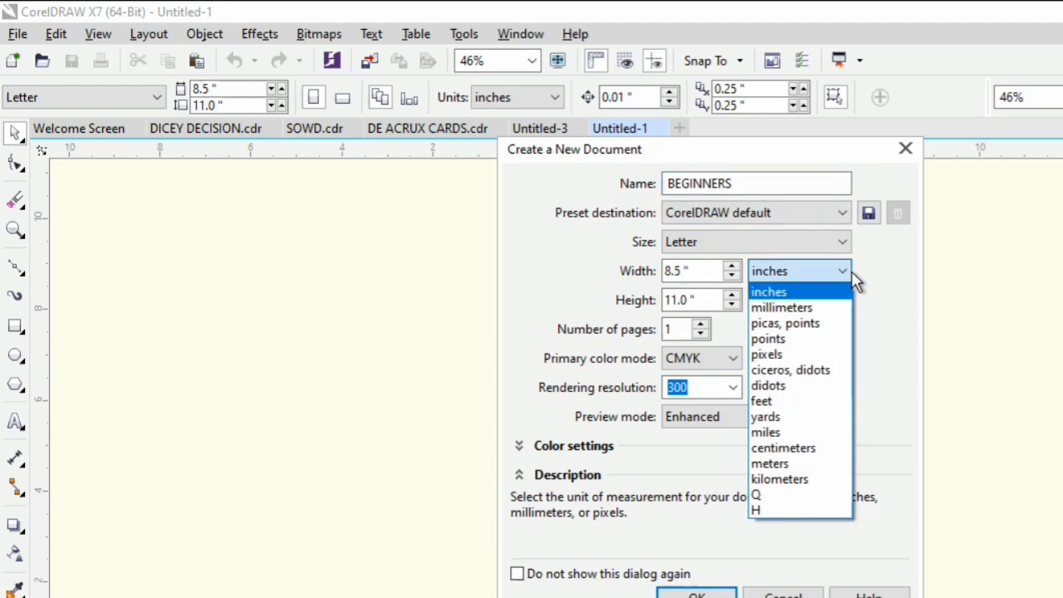
{"action": "left_click", "coordinate": [909, 306]}
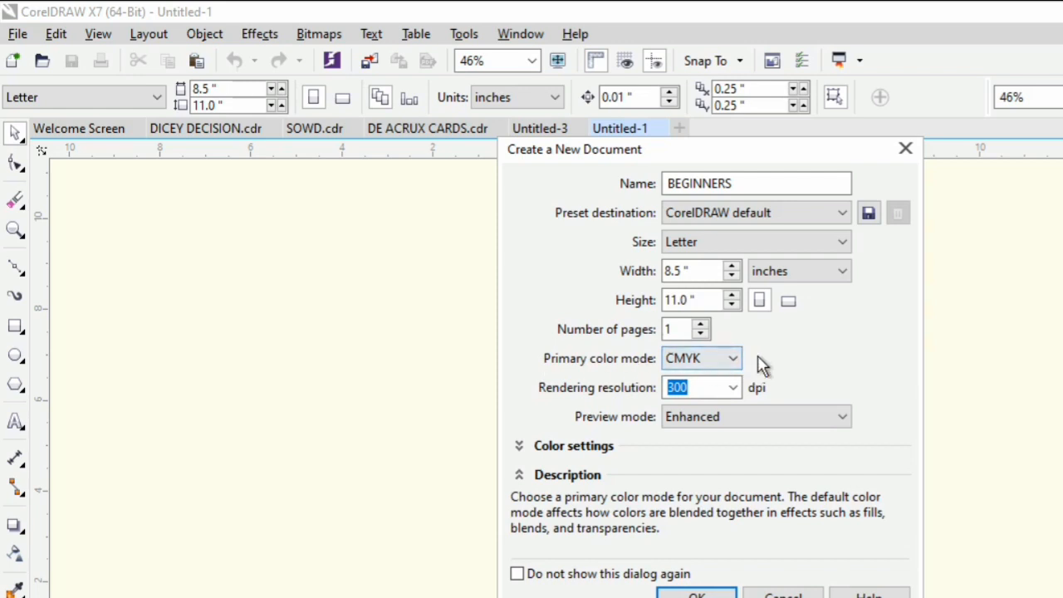
{"action": "left_click", "coordinate": [734, 362]}
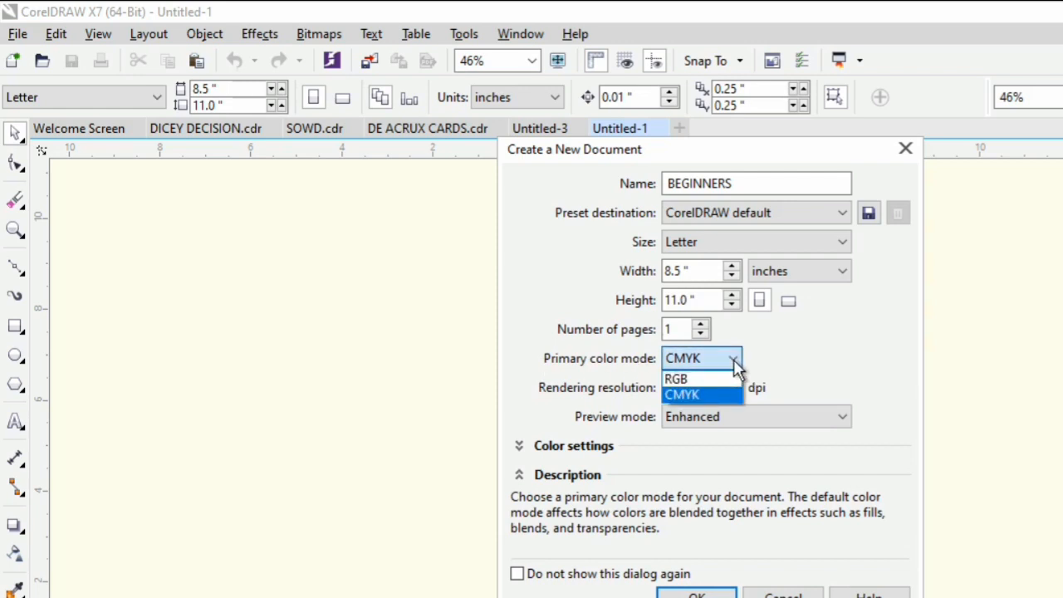
{"action": "left_click", "coordinate": [686, 380]}
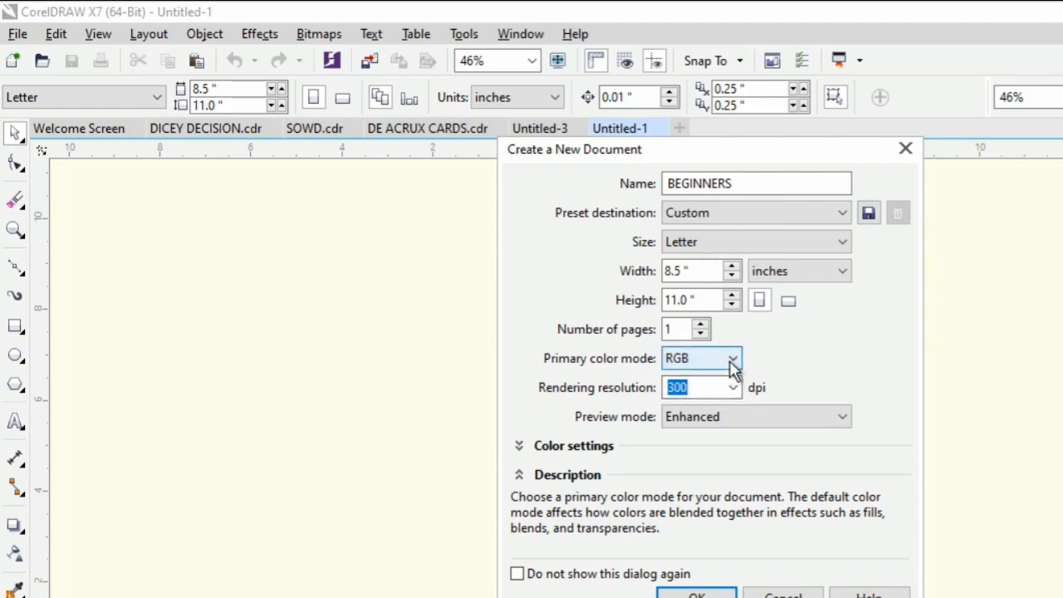
{"action": "left_click", "coordinate": [731, 362]}
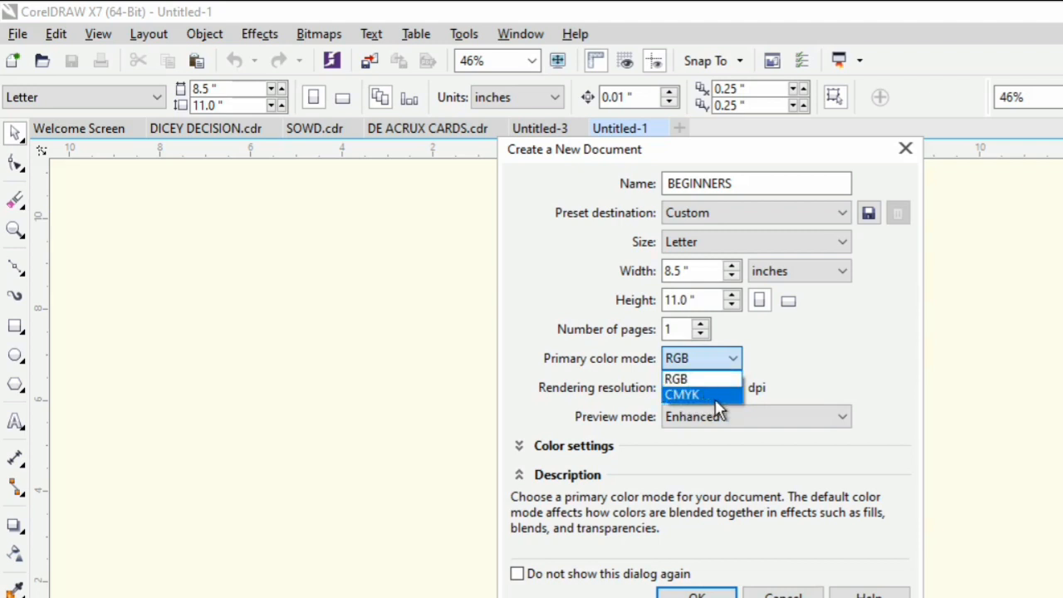
{"action": "left_click", "coordinate": [841, 348]}
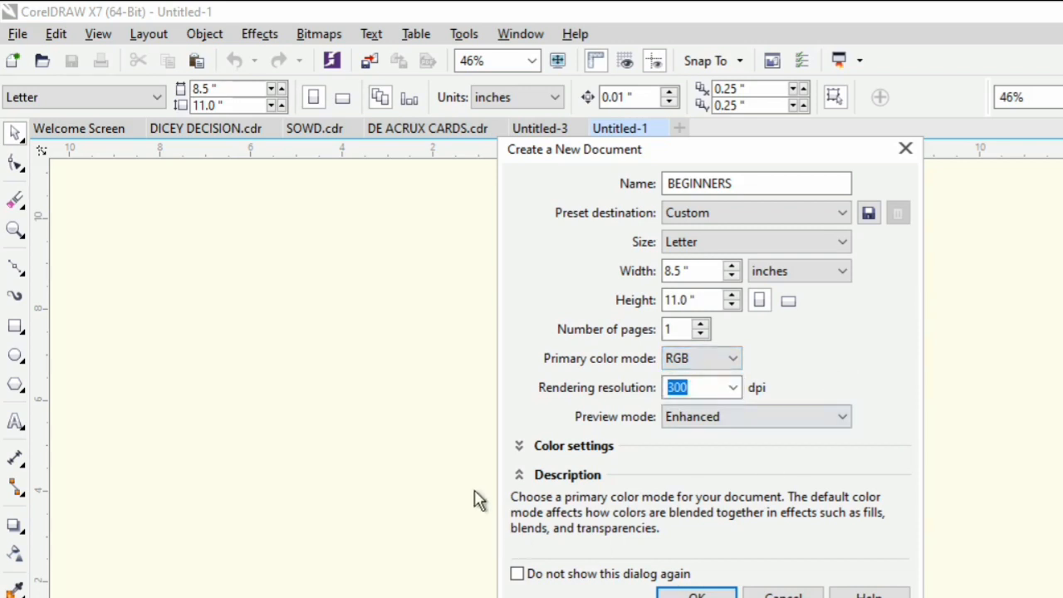
{"action": "left_click", "coordinate": [696, 593]}
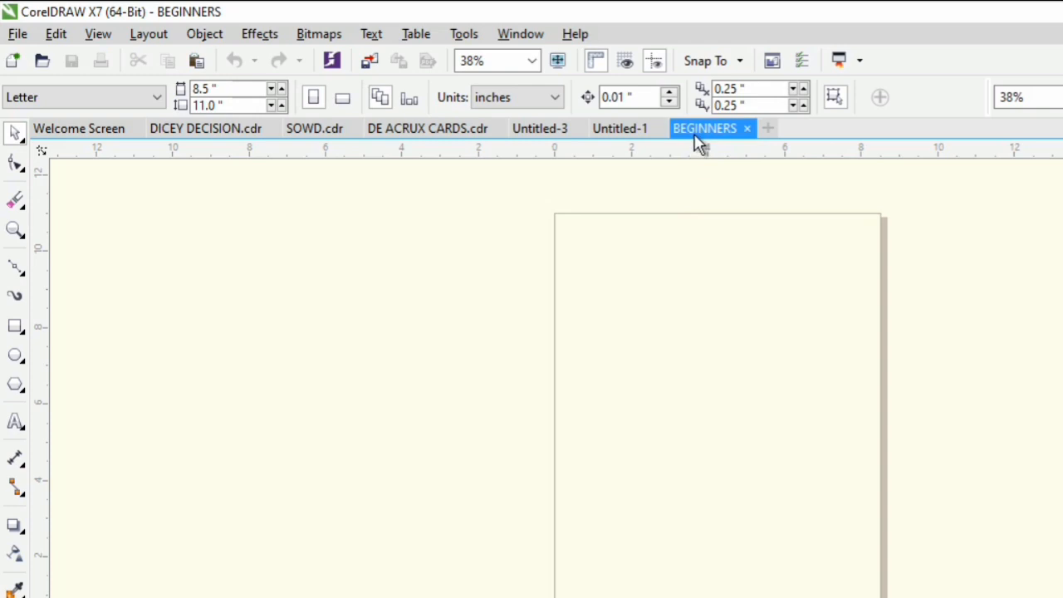
Open the existing drawing DUPORT.cdr from the Desktop folder.
{"action": "left_click", "coordinate": [17, 34]}
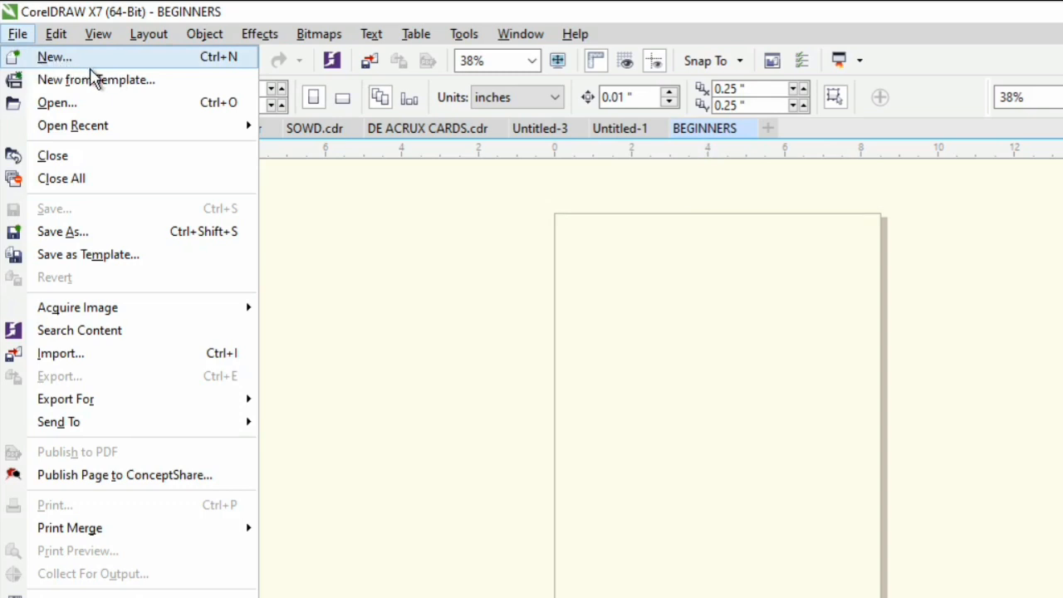
{"action": "left_click", "coordinate": [48, 110]}
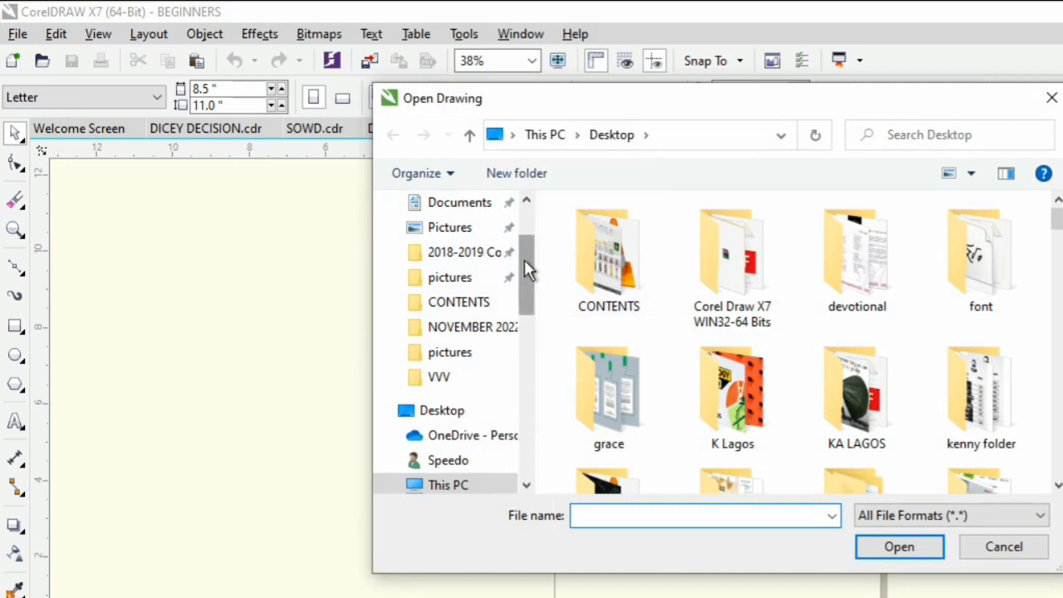
{"action": "scroll", "coordinate": [524, 259], "scroll_direction": "up", "scroll_amount": 2}
{"action": "left_click", "coordinate": [443, 235]}
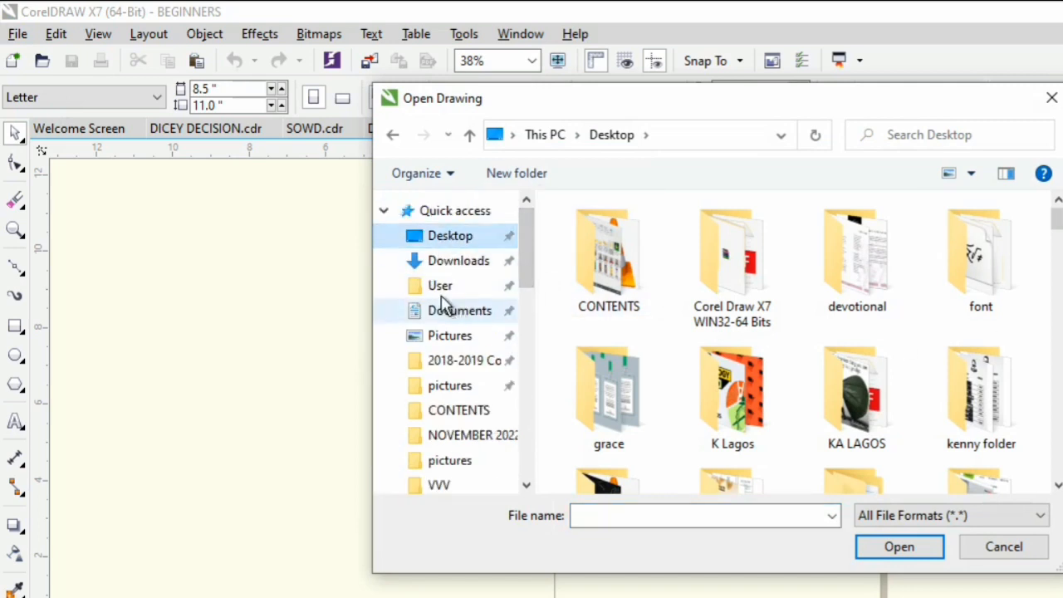
{"action": "left_click", "coordinate": [445, 259]}
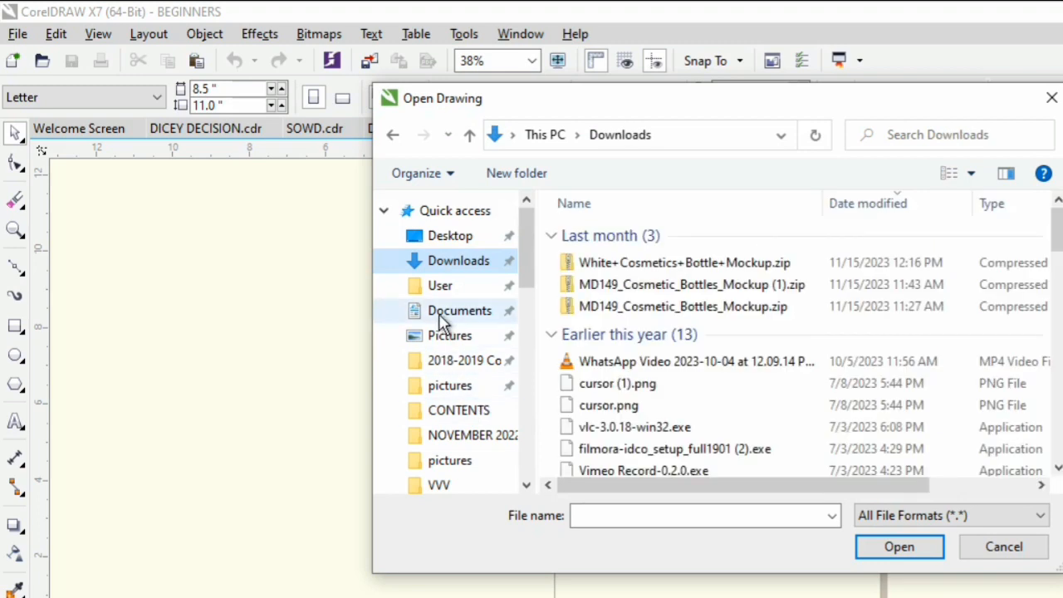
{"action": "left_click", "coordinate": [440, 318]}
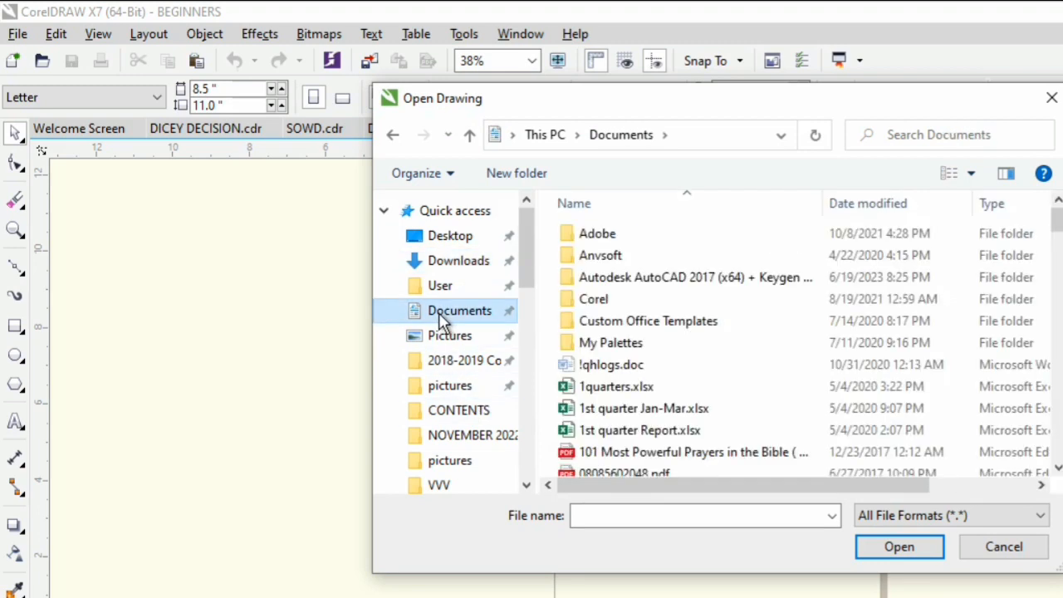
{"action": "left_click", "coordinate": [443, 237]}
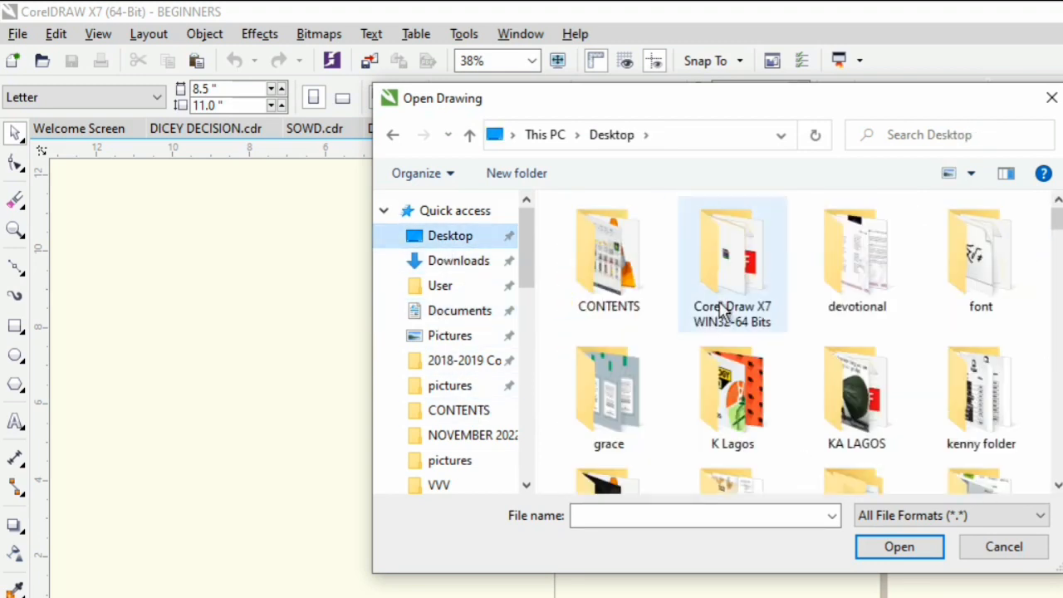
{"action": "left_click_drag", "start_coordinate": [1054, 230], "coordinate": [1057, 279]}
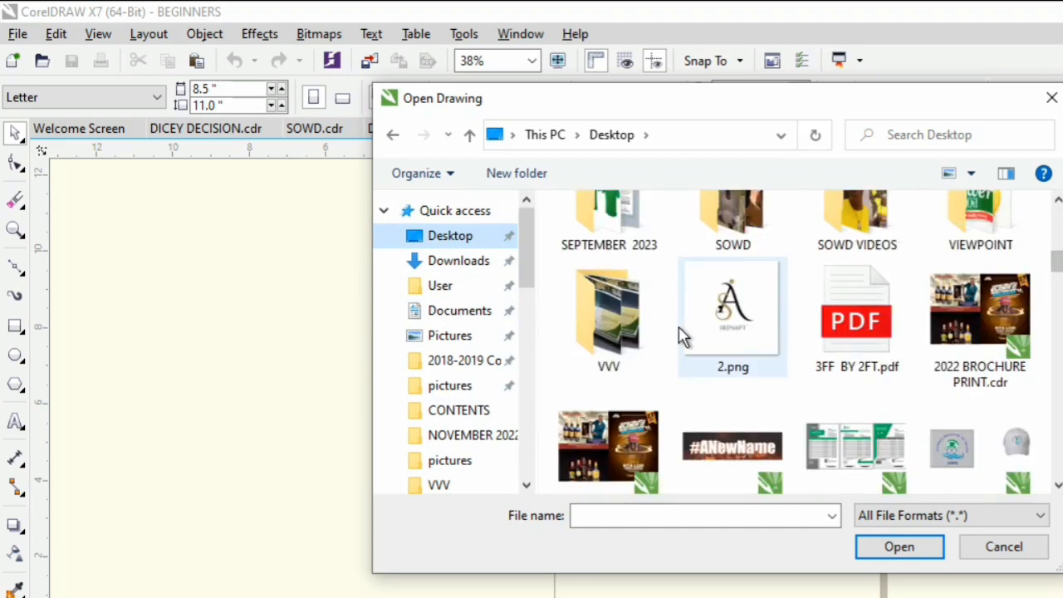
{"action": "left_click_drag", "start_coordinate": [1055, 260], "coordinate": [1057, 322]}
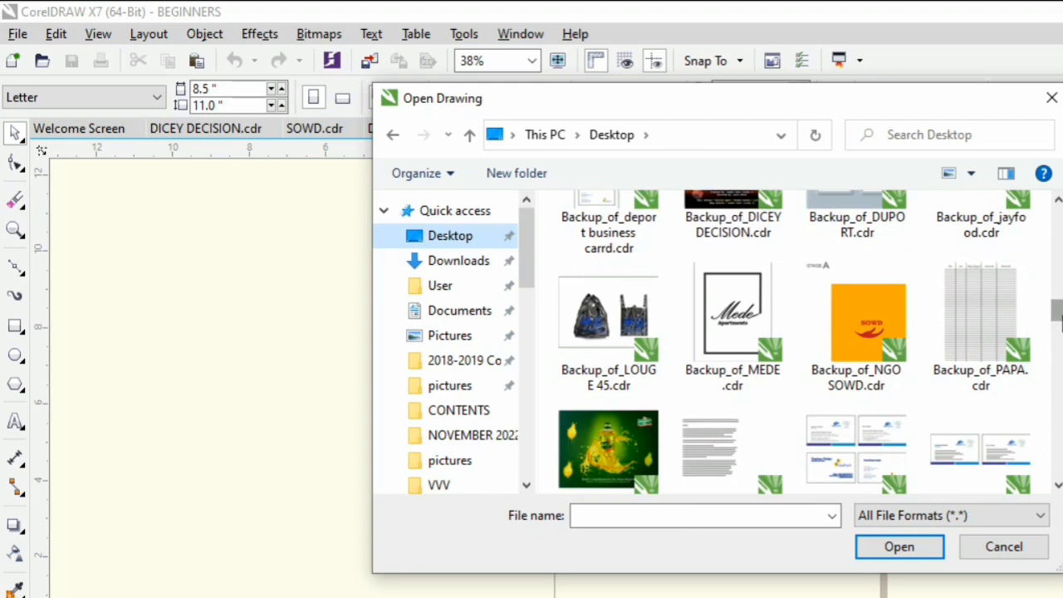
{"action": "left_click_drag", "start_coordinate": [1059, 320], "coordinate": [1056, 378]}
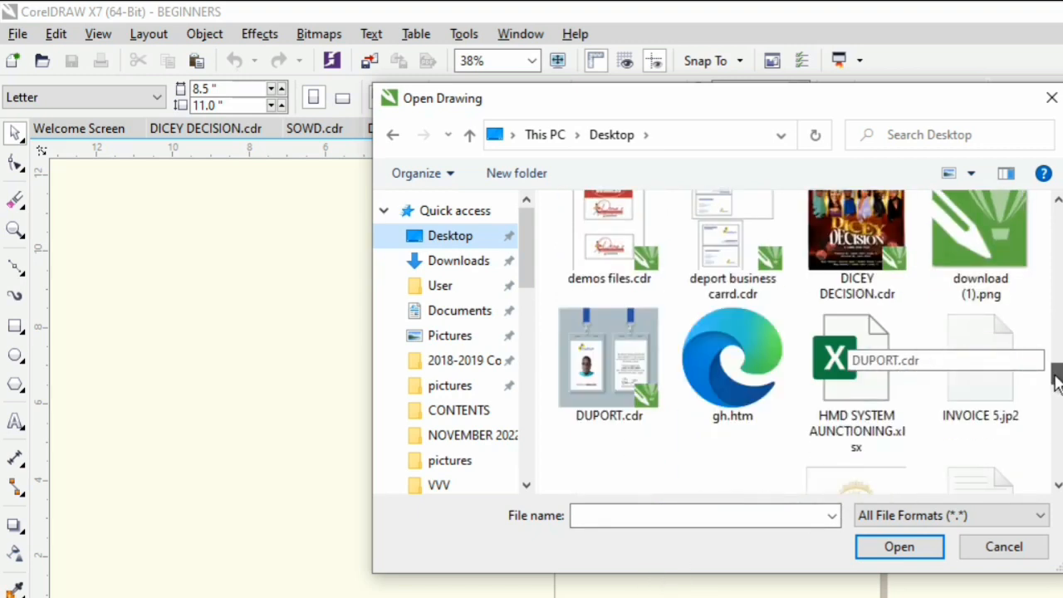
{"action": "double_click", "coordinate": [603, 352]}
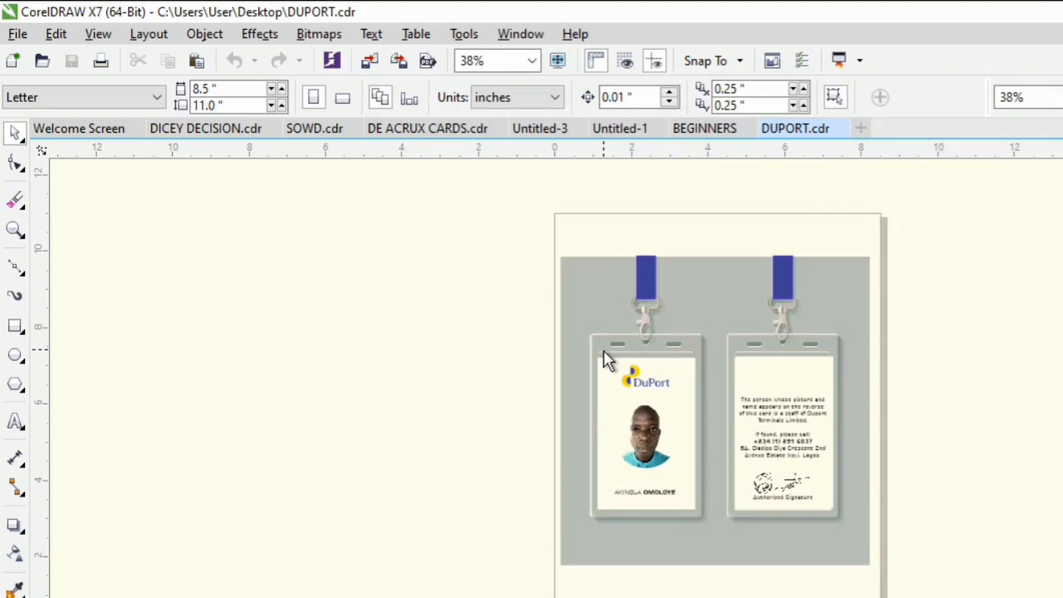
{"action": "left_click", "coordinate": [19, 34]}
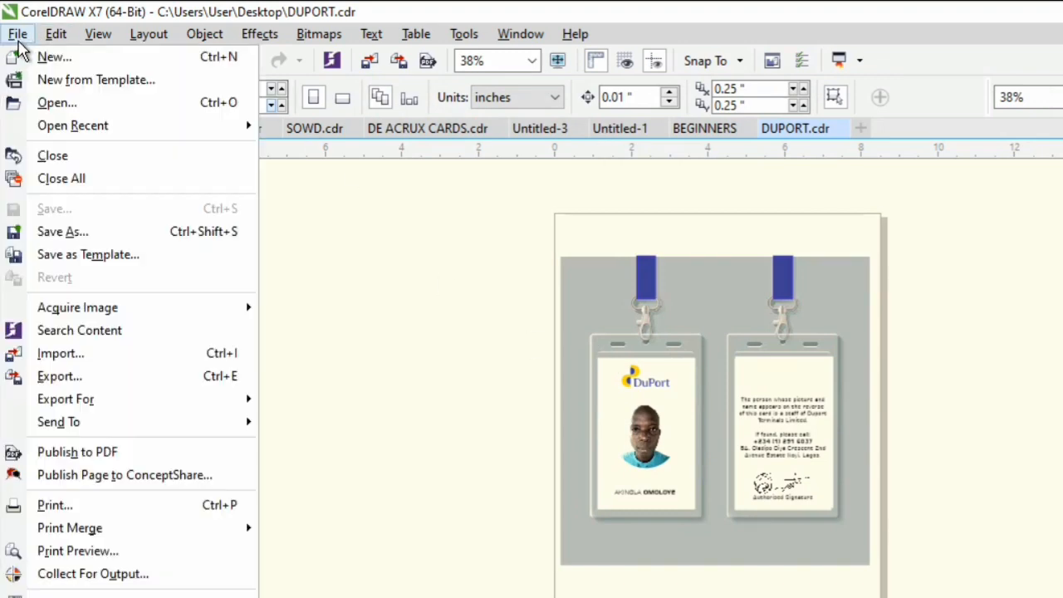
{"action": "left_click", "coordinate": [70, 105]}
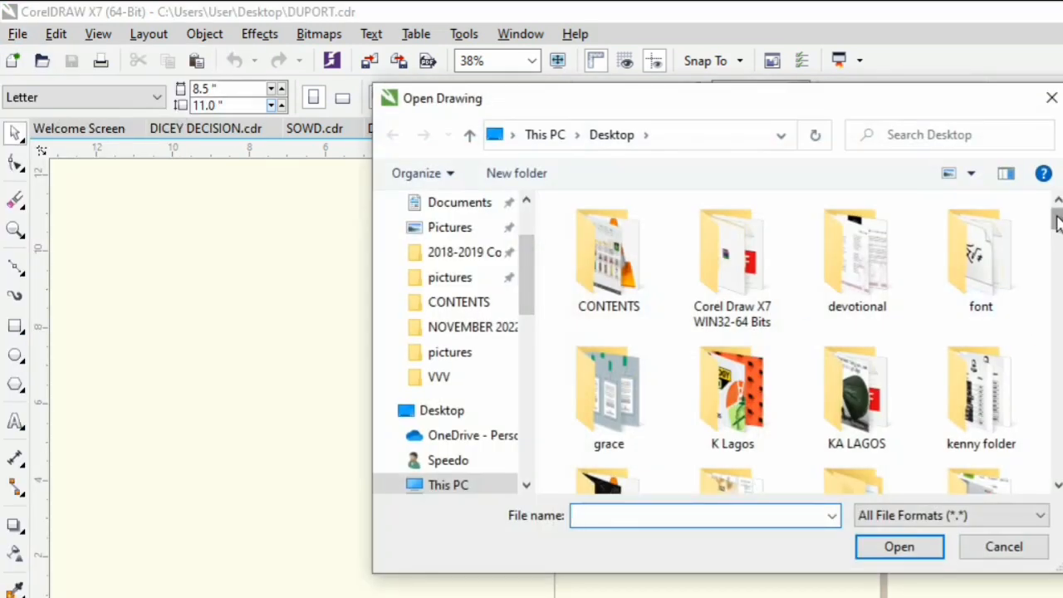
{"action": "left_click_drag", "start_coordinate": [1056, 220], "coordinate": [1056, 405]}
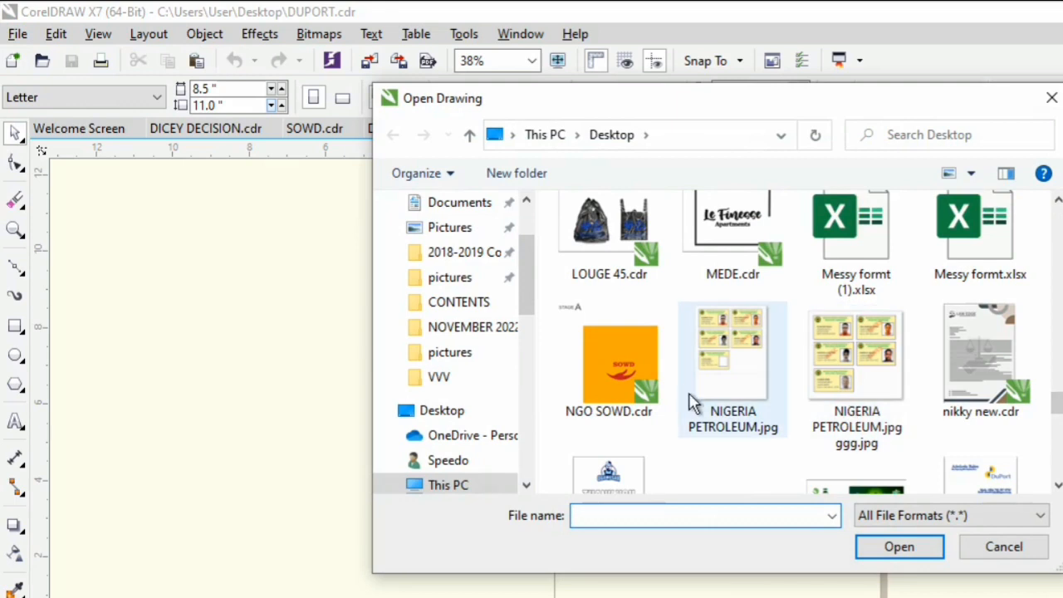
{"action": "left_click", "coordinate": [1011, 552]}
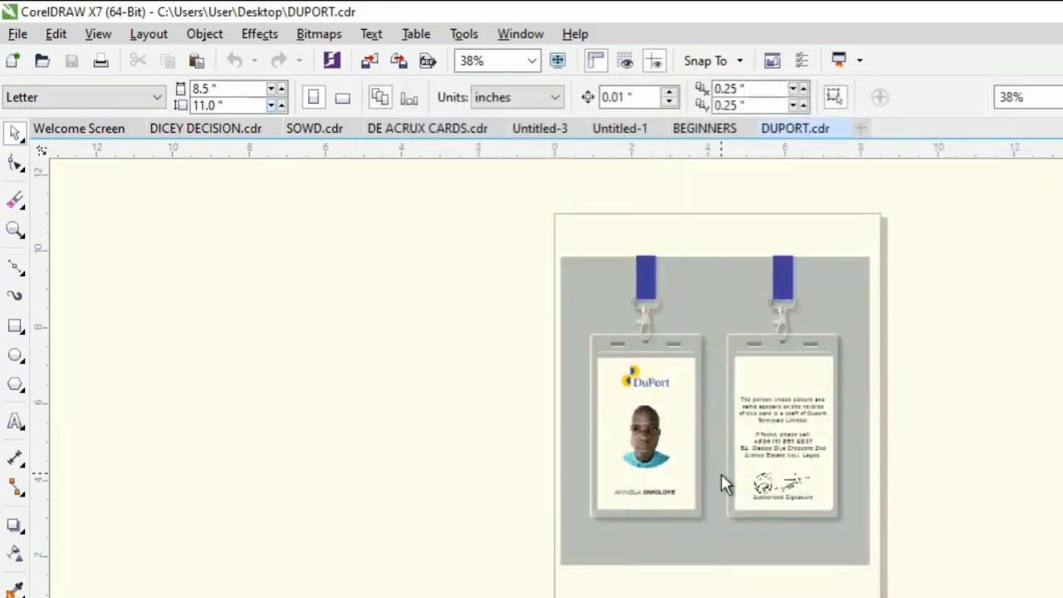
Select the grouped ID card artwork on the page, ungroup it and clear the selection.
{"action": "left_click", "coordinate": [721, 472]}
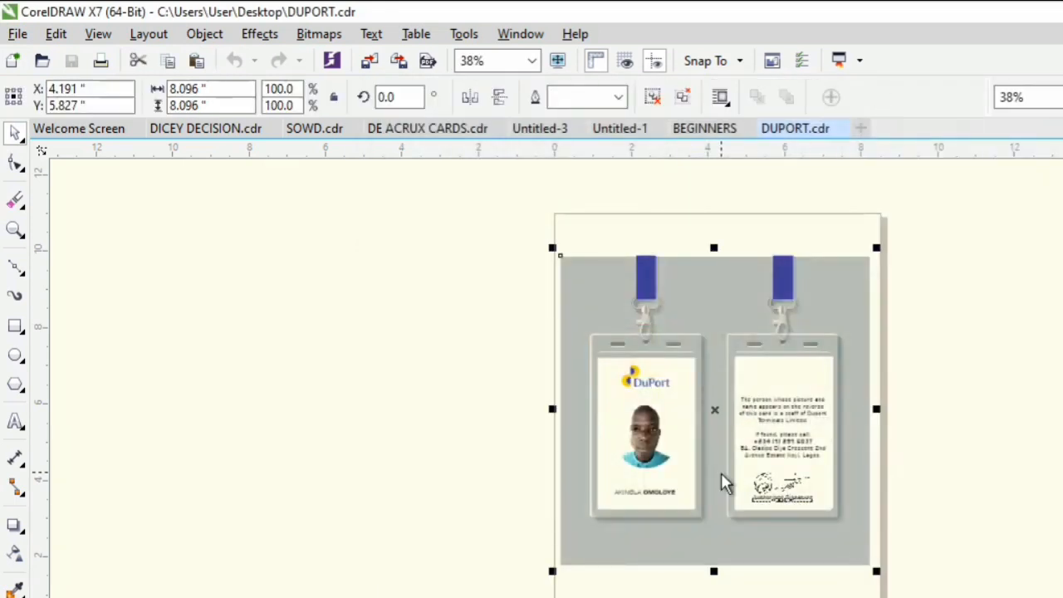
{"action": "left_click", "coordinate": [18, 34]}
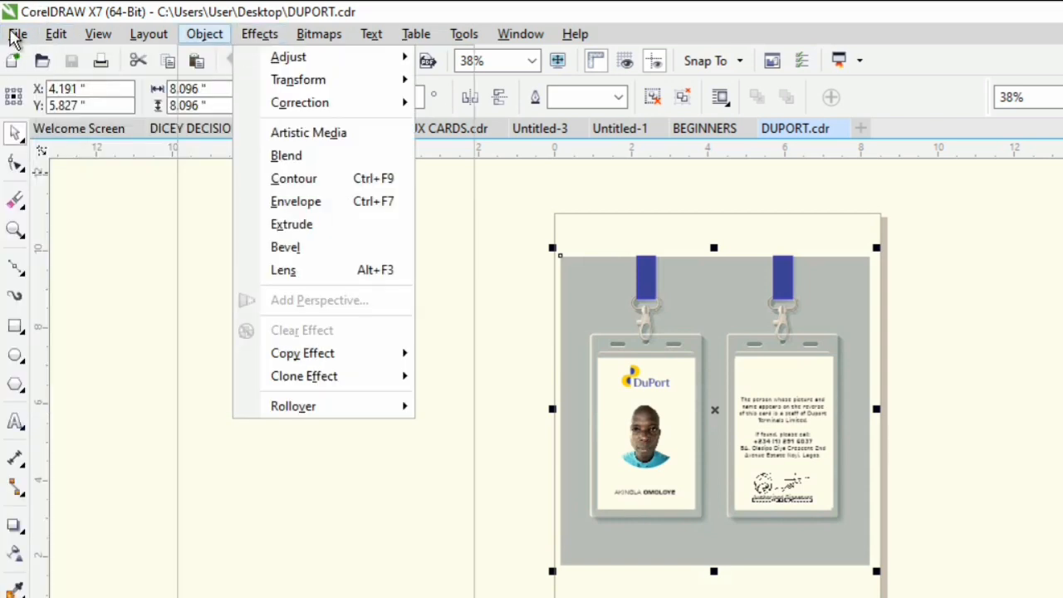
{"action": "left_click", "coordinate": [14, 36]}
{"action": "left_click", "coordinate": [16, 35]}
{"action": "mouse_move", "coordinate": [254, 129]}
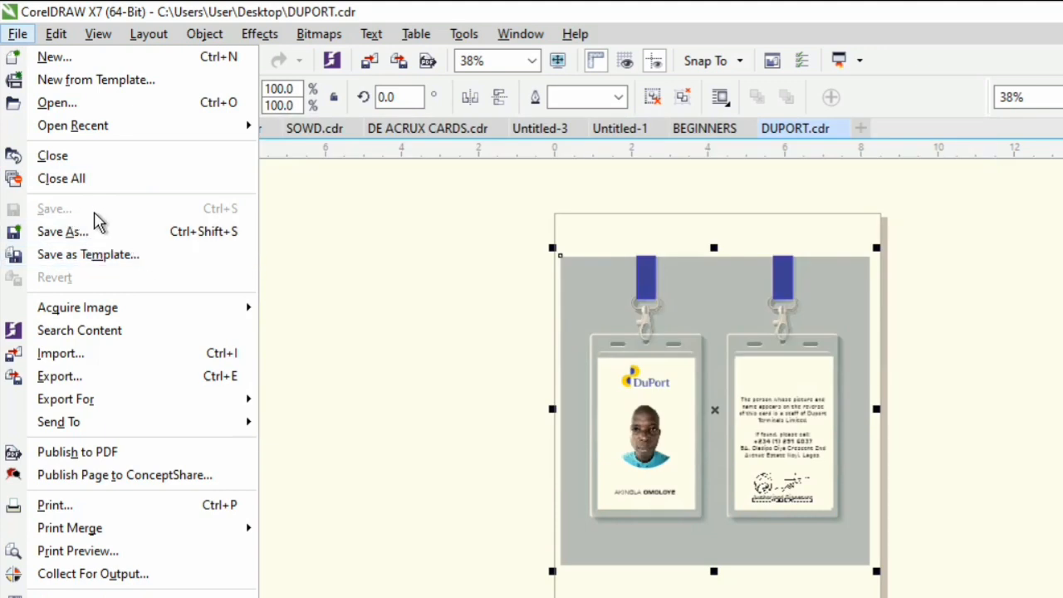
{"action": "left_click", "coordinate": [969, 410]}
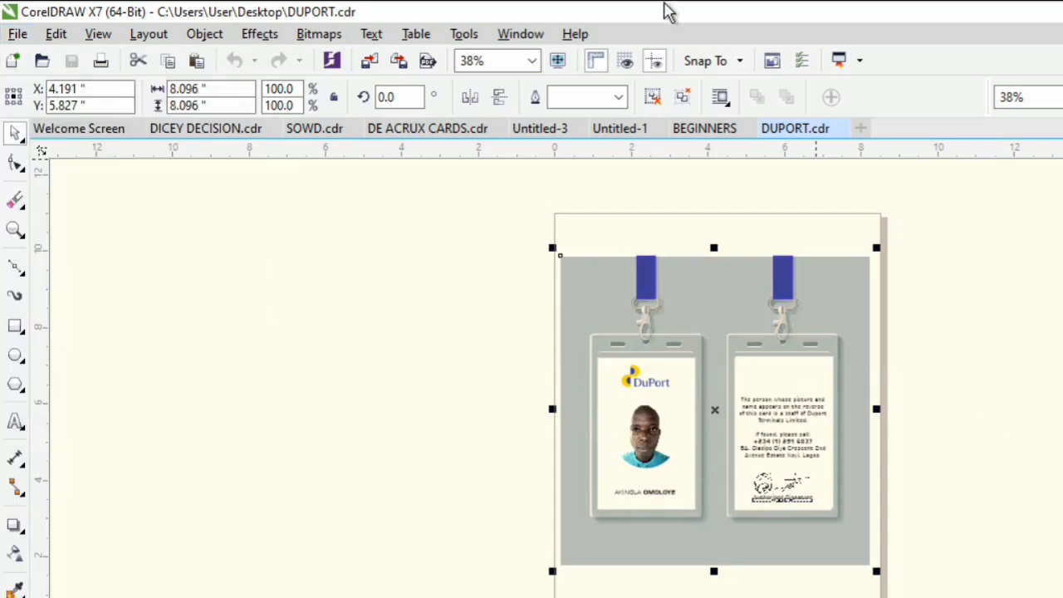
{"action": "left_click", "coordinate": [650, 98]}
{"action": "left_click", "coordinate": [999, 261]}
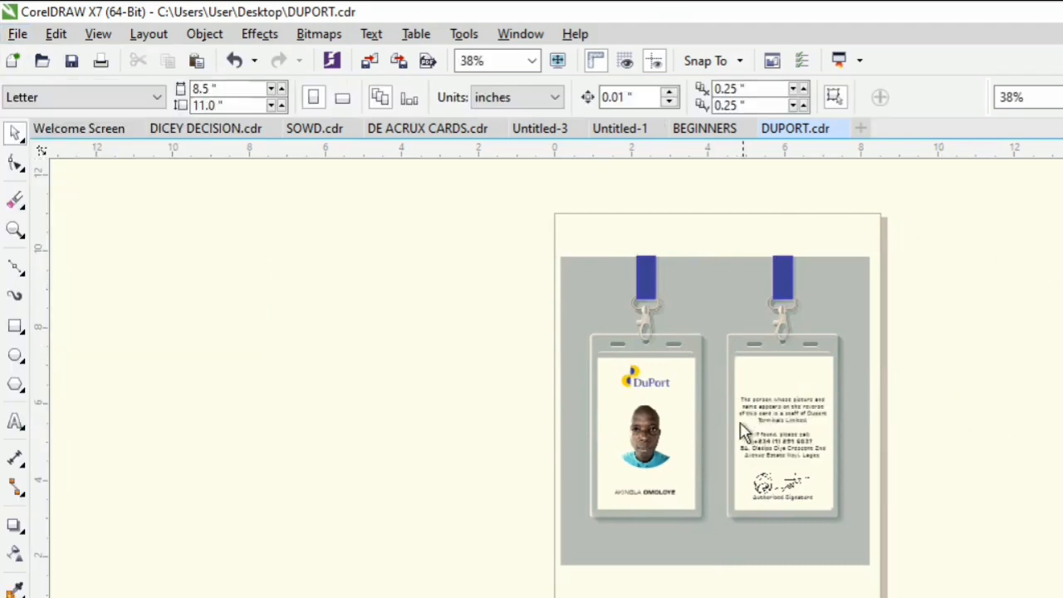
Move the circular portrait off the front ID card to about X 0.034", Y 6.235" and save the drawing.
{"action": "left_click", "coordinate": [569, 422]}
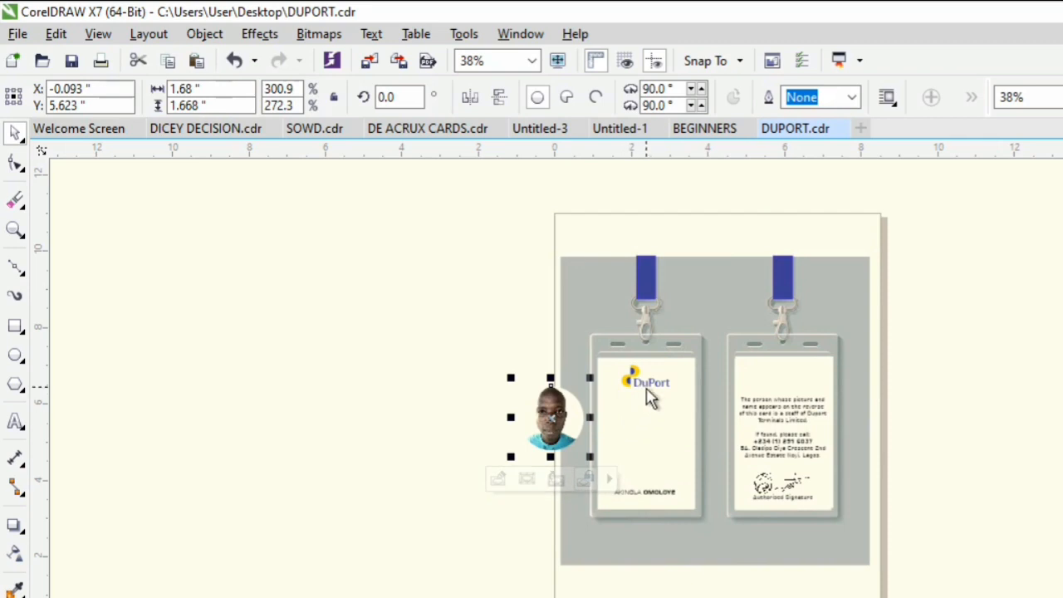
{"action": "left_click_drag", "start_coordinate": [557, 436], "coordinate": [563, 413]}
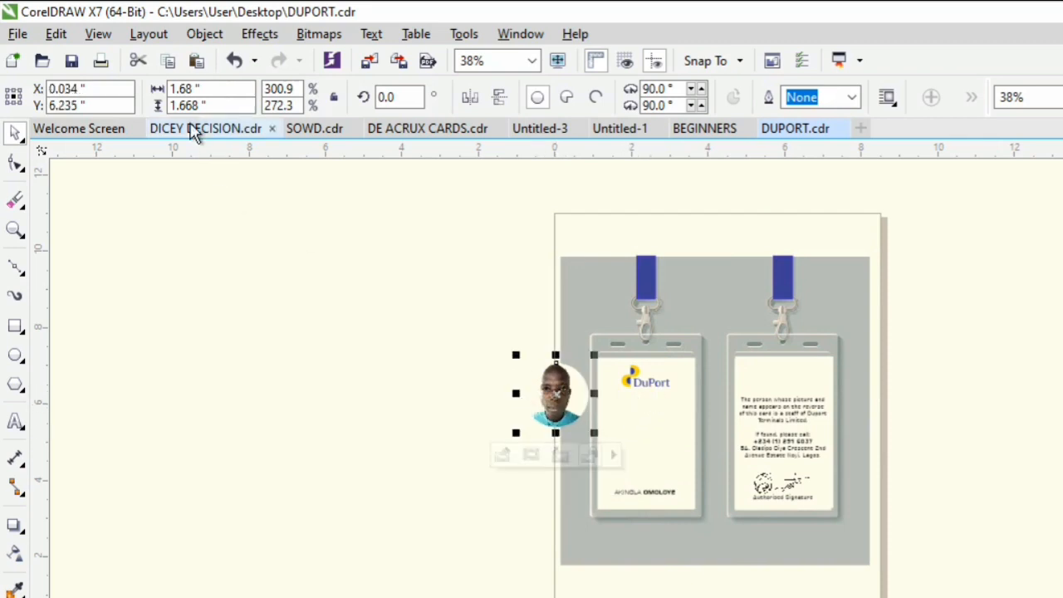
{"action": "left_click", "coordinate": [18, 34]}
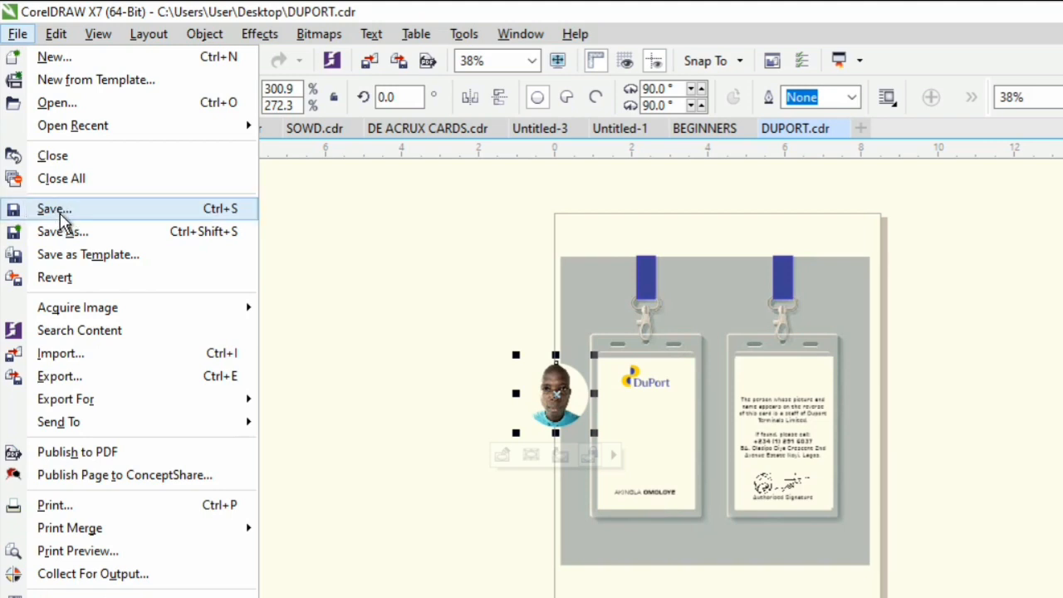
{"action": "left_click", "coordinate": [59, 215]}
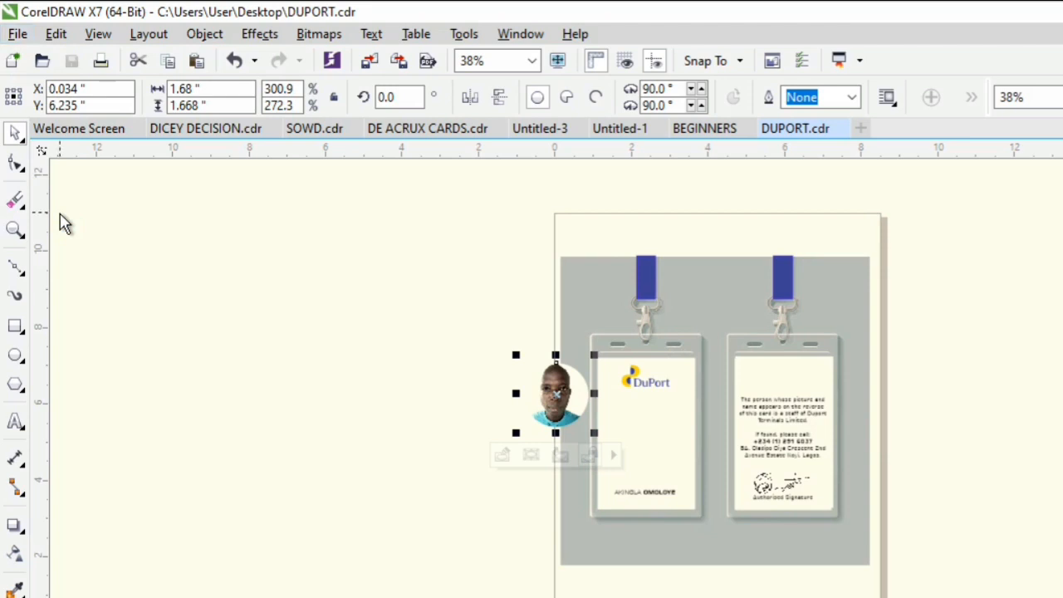
Check whether Save is available in DUPORT.cdr, then switch to the blank BEGINNERS document and check it there.
{"action": "left_click", "coordinate": [17, 35]}
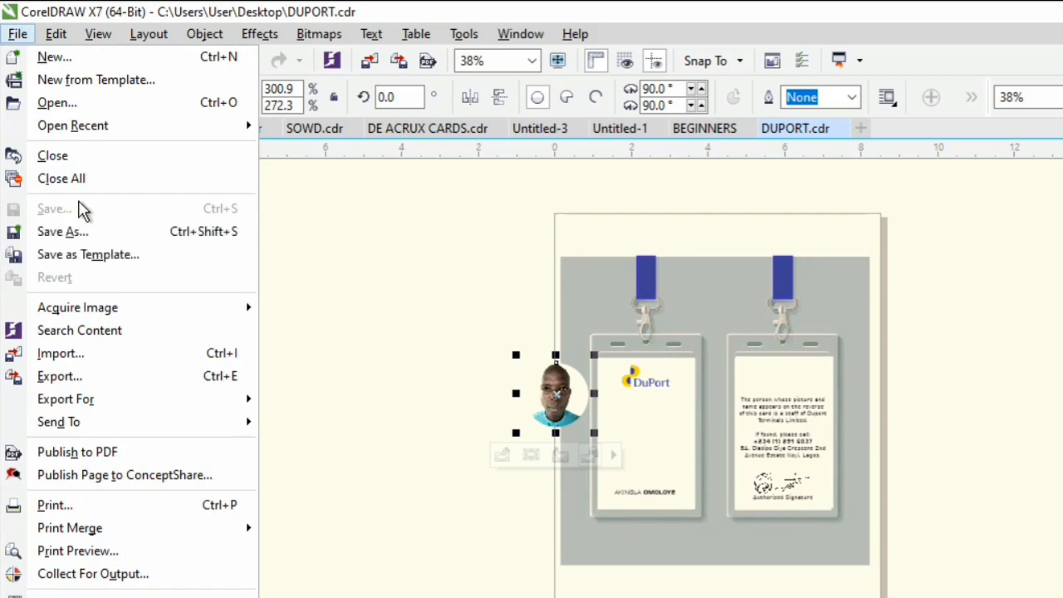
{"action": "left_click", "coordinate": [449, 192]}
{"action": "left_click", "coordinate": [699, 137]}
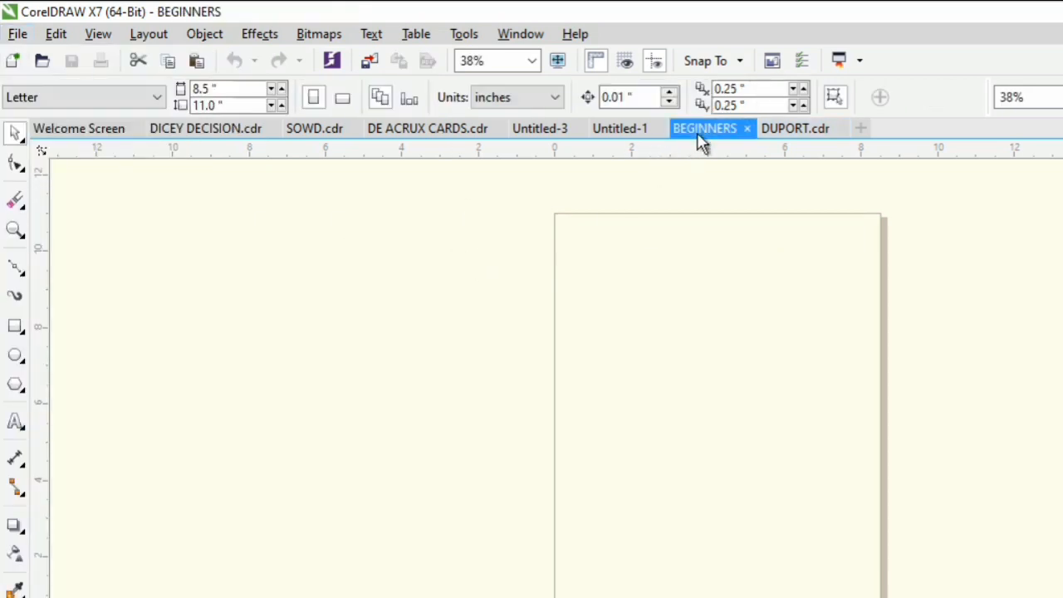
{"action": "left_click", "coordinate": [17, 37]}
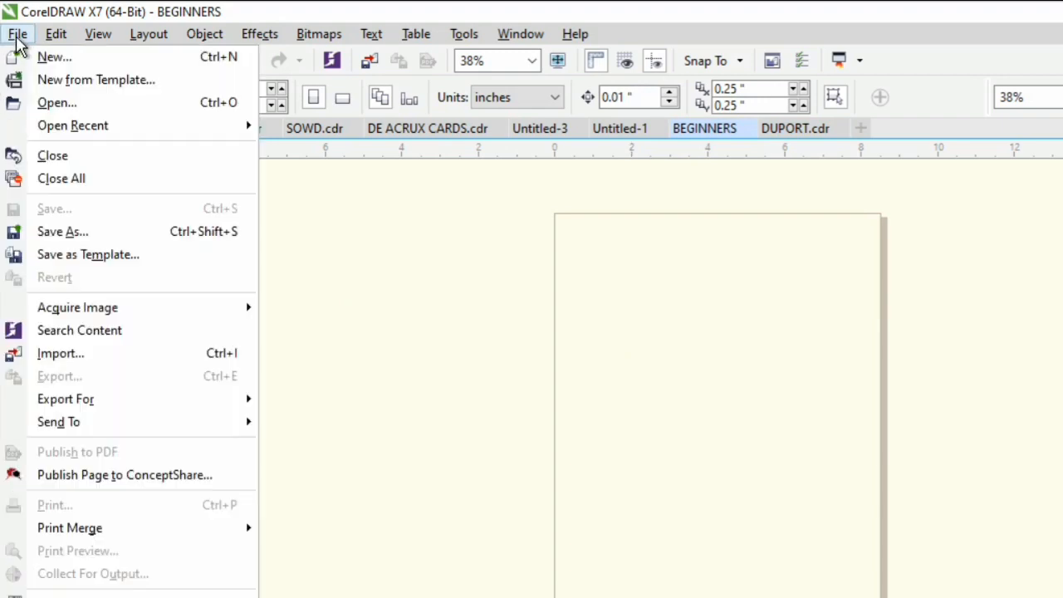
{"action": "left_click", "coordinate": [415, 303]}
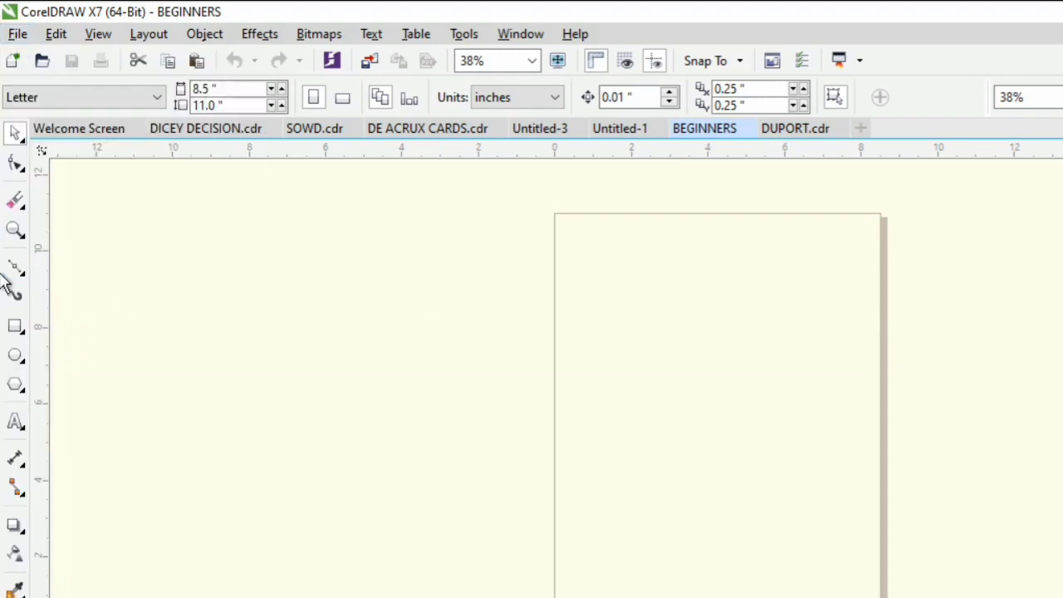
Add the artistic text GJGDGFHJHF near the upper part of the page and enlarge it to about 81.5 pt.
{"action": "left_click", "coordinate": [15, 421]}
{"action": "left_click", "coordinate": [596, 328]}
{"action": "type", "text": "GJG"}
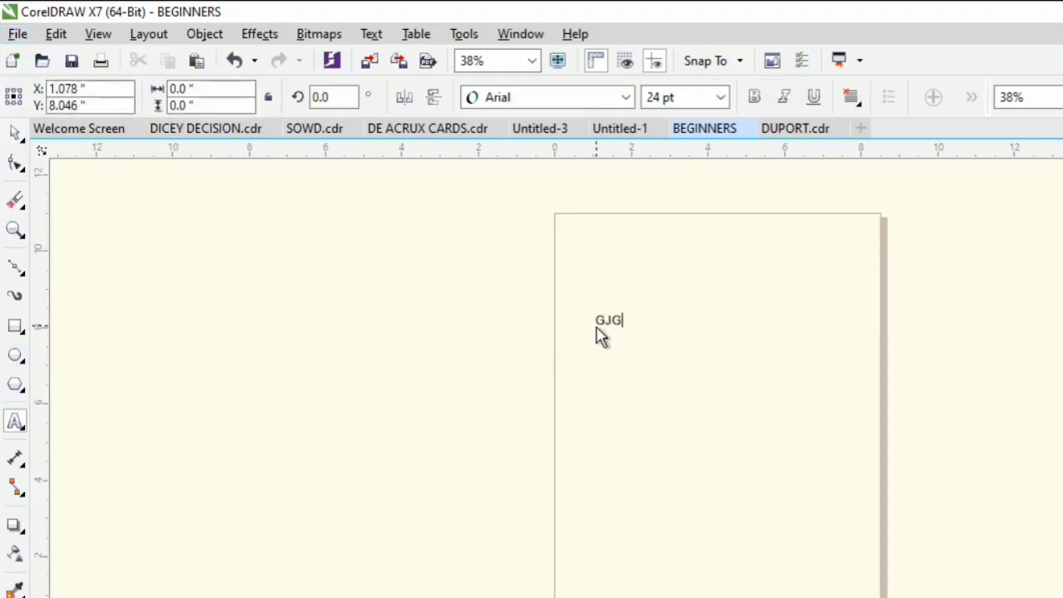
{"action": "type", "text": "DGFHJHF"}
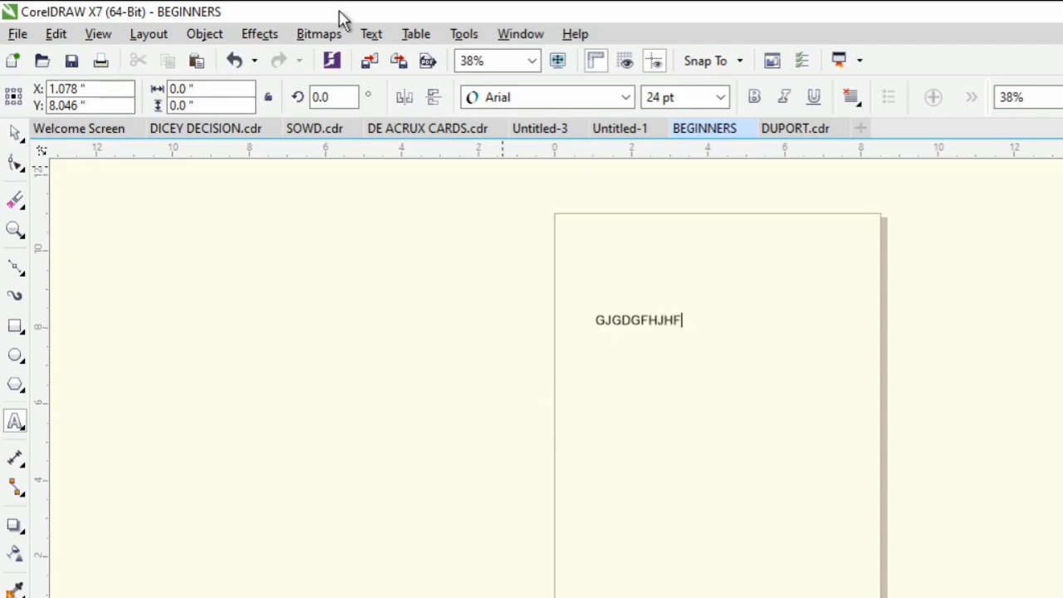
{"action": "left_click", "coordinate": [12, 133]}
{"action": "left_click_drag", "start_coordinate": [687, 333], "coordinate": [861, 529]}
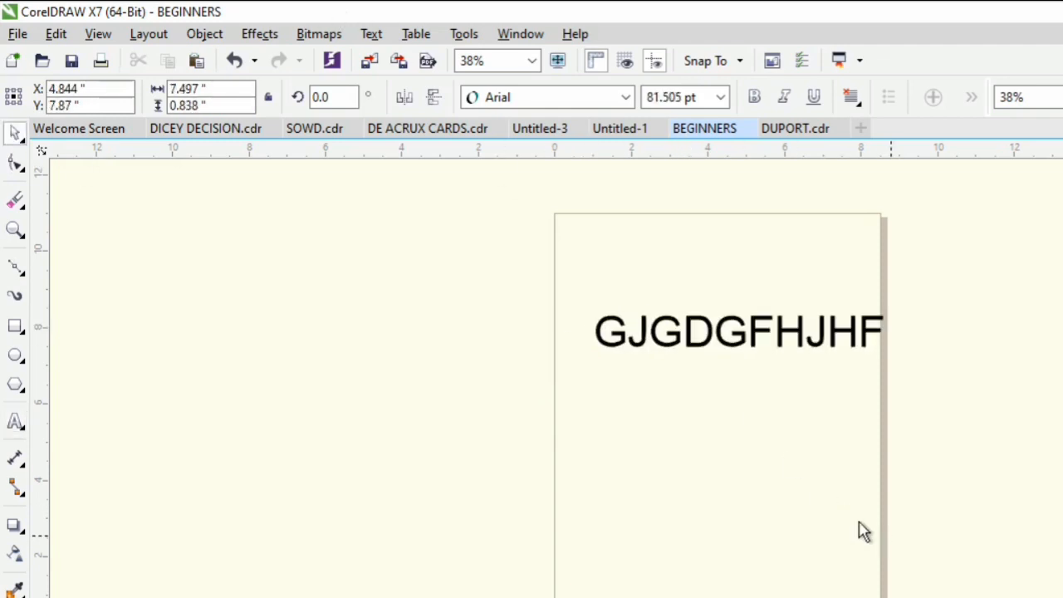
{"action": "left_click", "coordinate": [17, 34]}
{"action": "left_click", "coordinate": [87, 207]}
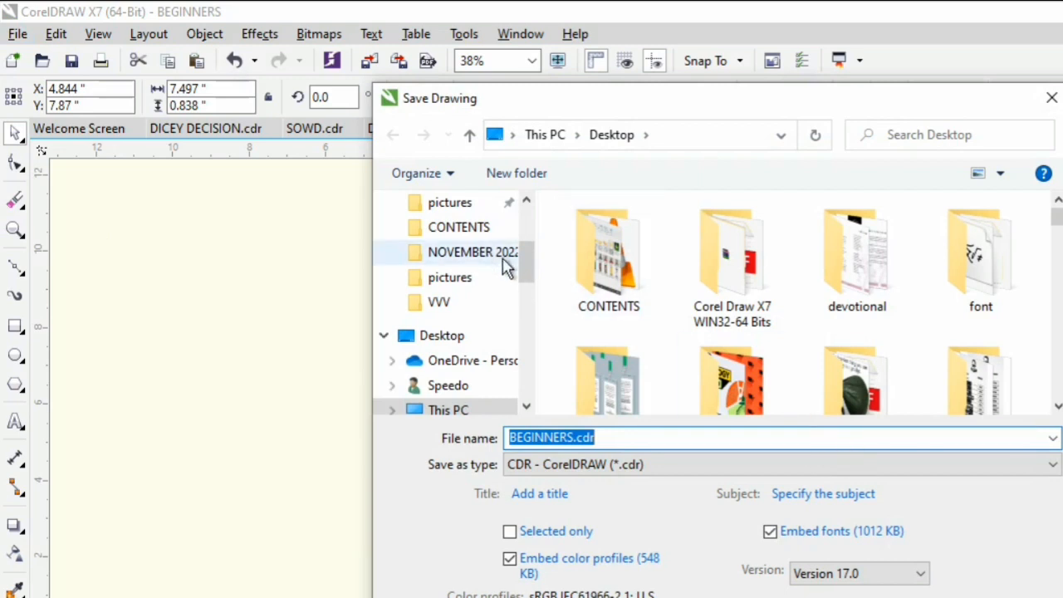
{"action": "scroll", "coordinate": [529, 251], "scroll_direction": "up", "scroll_amount": 1}
{"action": "scroll", "coordinate": [529, 252], "scroll_direction": "up", "scroll_amount": 2}
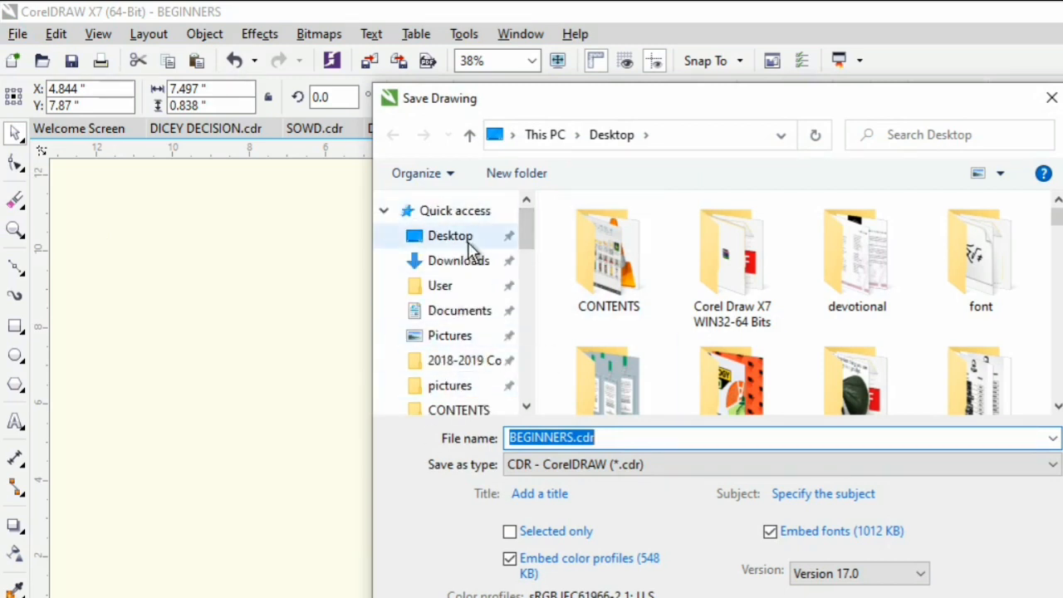
{"action": "left_click", "coordinate": [436, 239]}
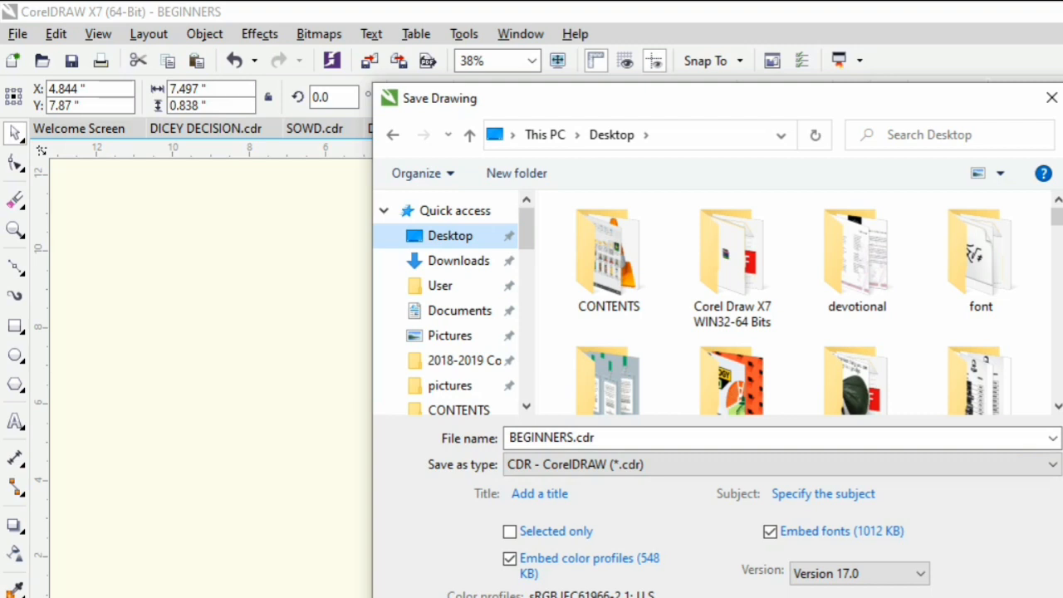
{"action": "key", "text": "Return"}
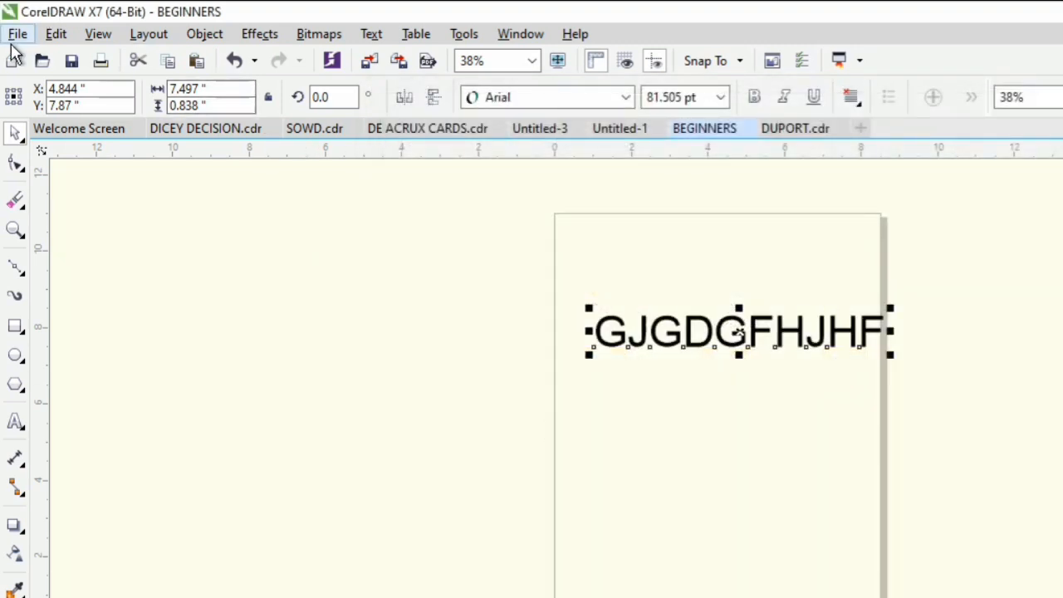
{"action": "left_click", "coordinate": [16, 39]}
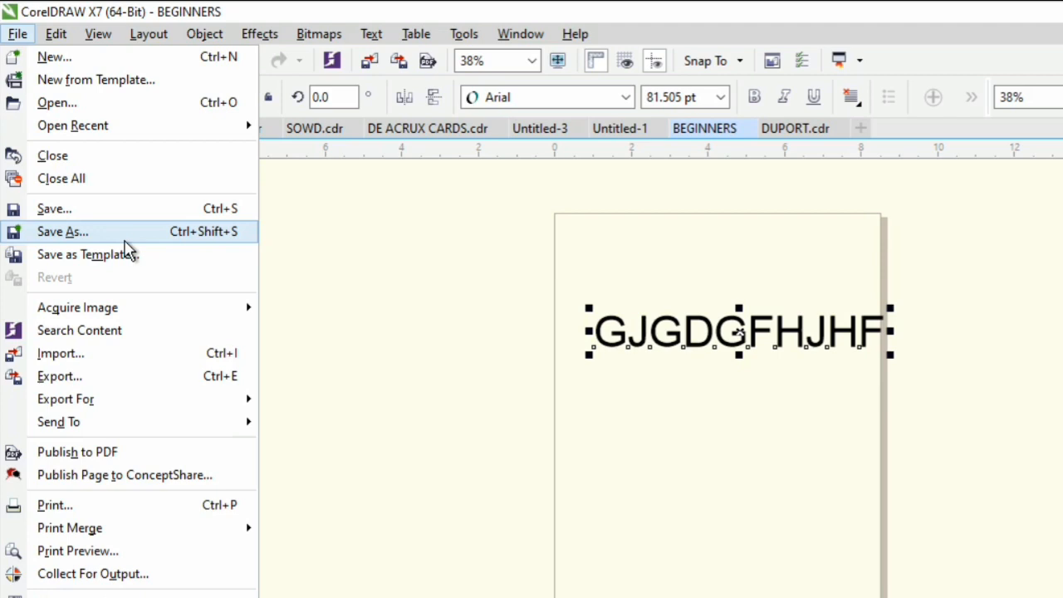
Start saving the drawing under a new name, entering BEGINNERS CLUB as the CDR file name on the Desktop.
{"action": "left_click", "coordinate": [118, 236]}
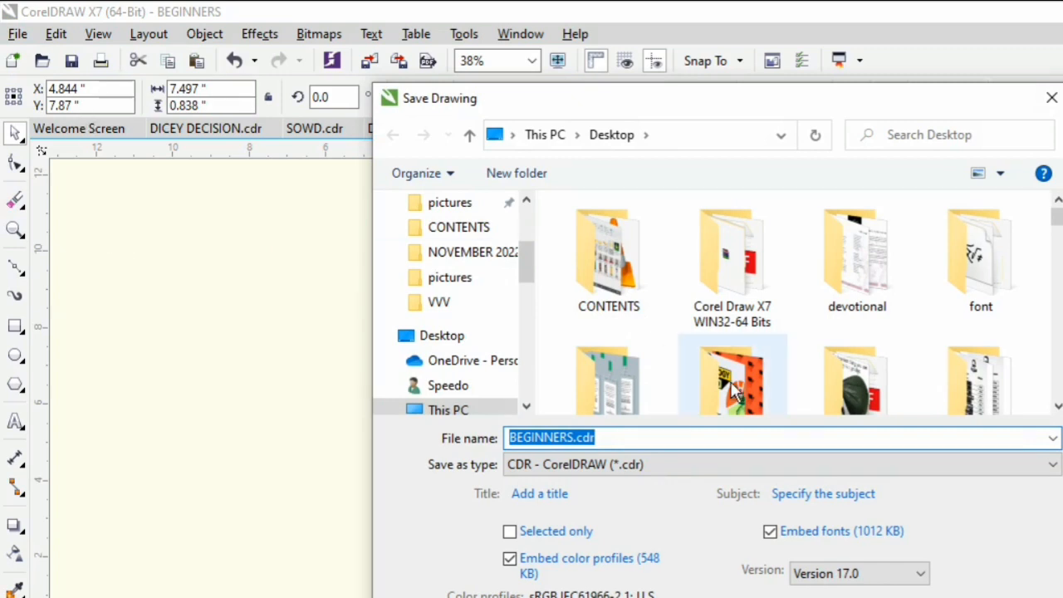
{"action": "left_click", "coordinate": [644, 444]}
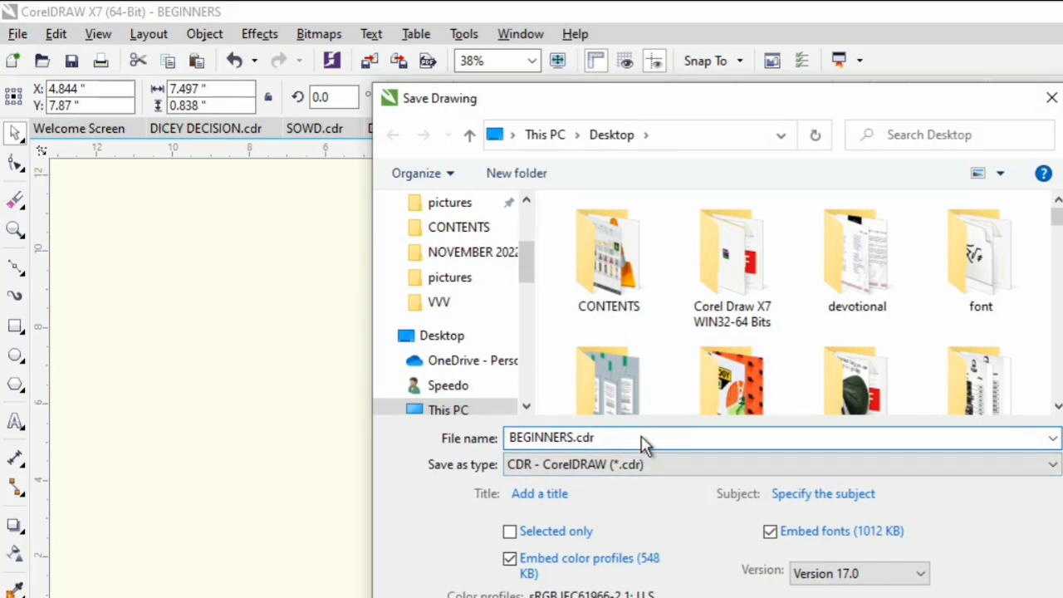
{"action": "key", "text": "BackSpace"}
{"action": "key", "text": "BackSpace"}
{"action": "key", "text": "BackSpace"}
{"action": "key", "text": "BackSpace"}
{"action": "type", "text": "CLUB"}
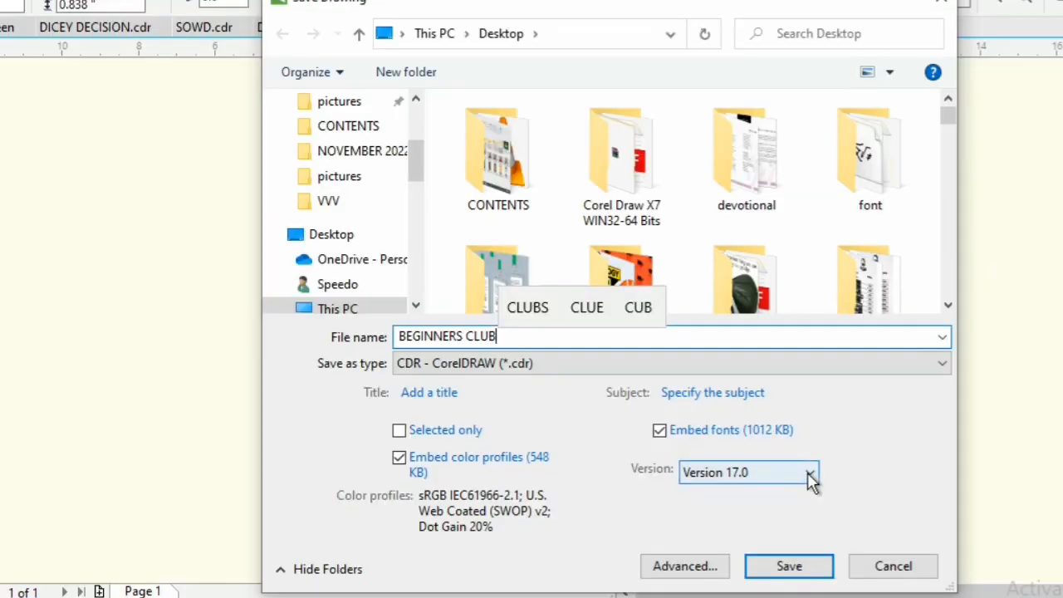
Look through the file versions, choose Version 16.0 for the saved drawing and leave the dialog without saving.
{"action": "left_click", "coordinate": [918, 573]}
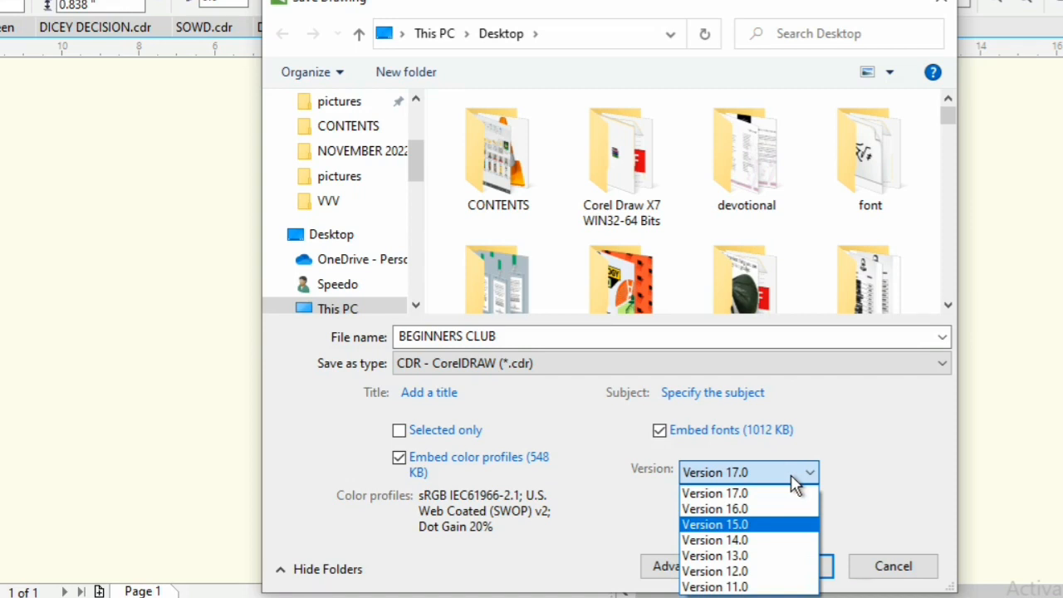
{"action": "left_click", "coordinate": [864, 397]}
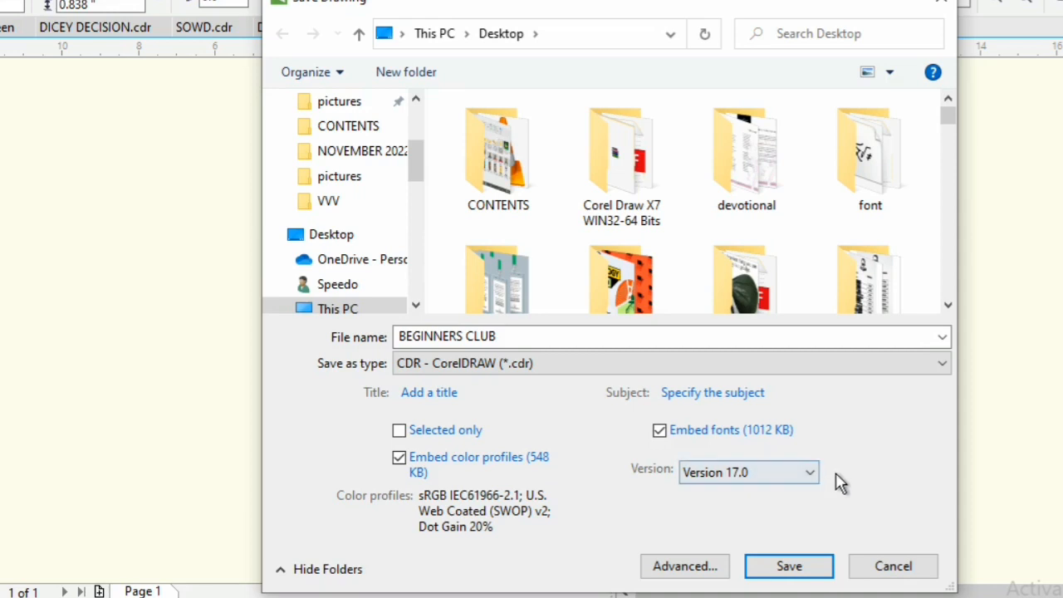
{"action": "left_click", "coordinate": [810, 473]}
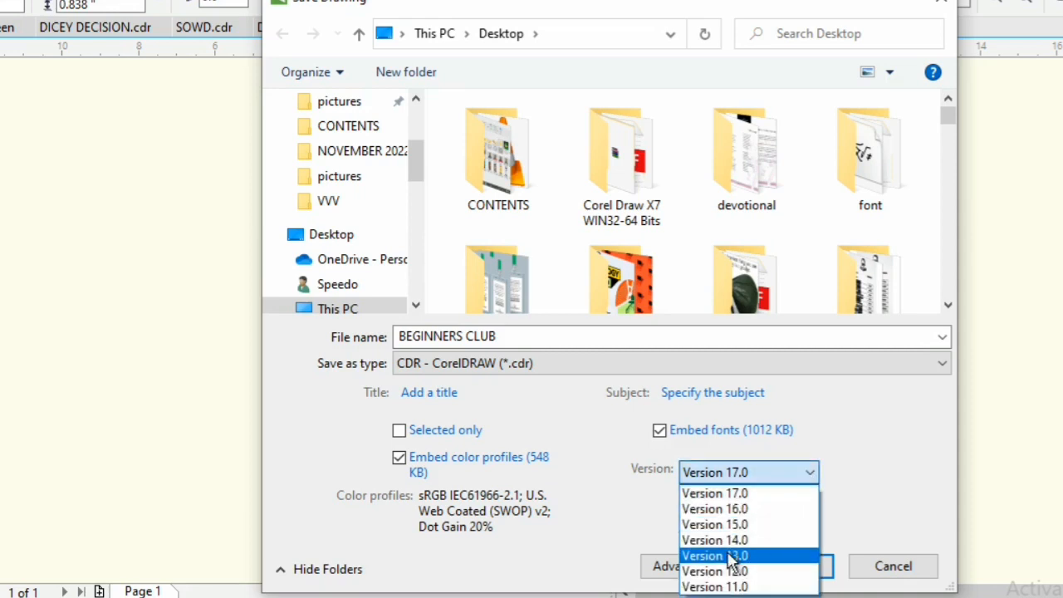
{"action": "left_click", "coordinate": [739, 508]}
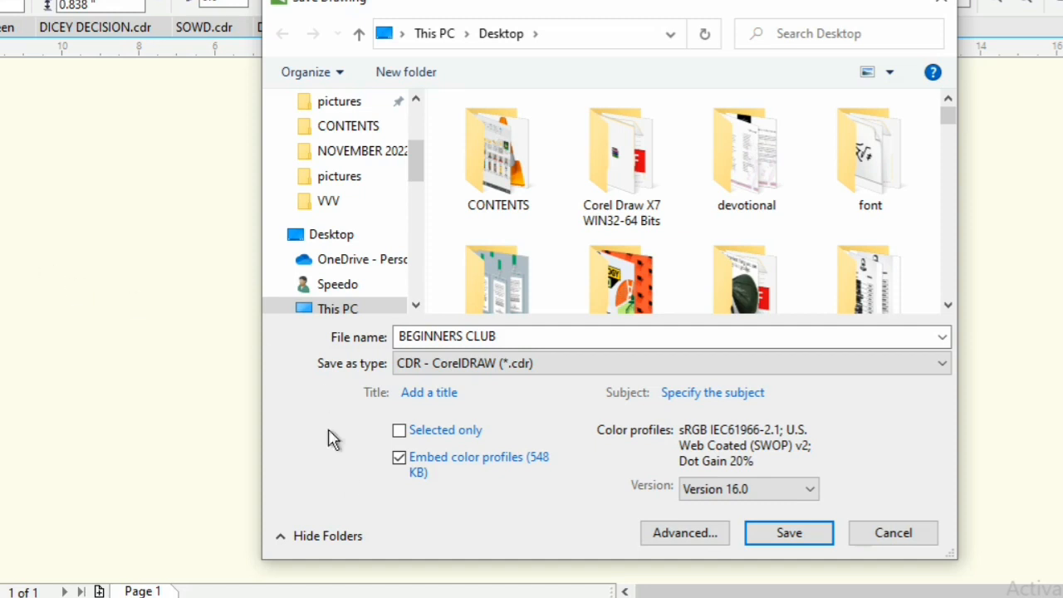
{"action": "left_click", "coordinate": [878, 540]}
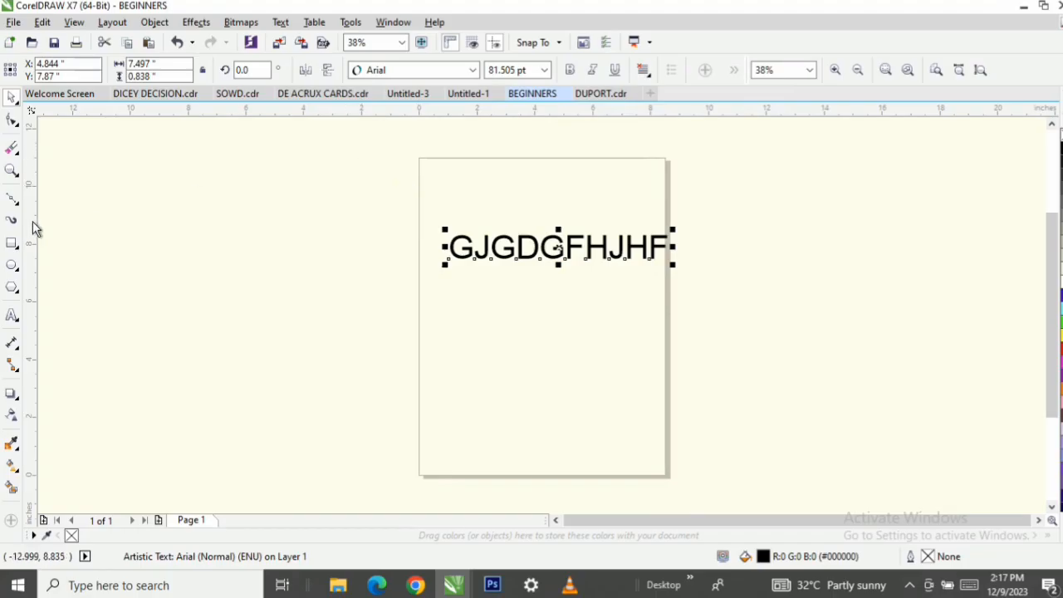
Draw a rectangle about 5.9" wide and 6.6" high around the text on the page and clear the selection.
{"action": "left_click", "coordinate": [12, 243]}
{"action": "left_click_drag", "start_coordinate": [431, 178], "coordinate": [603, 369]}
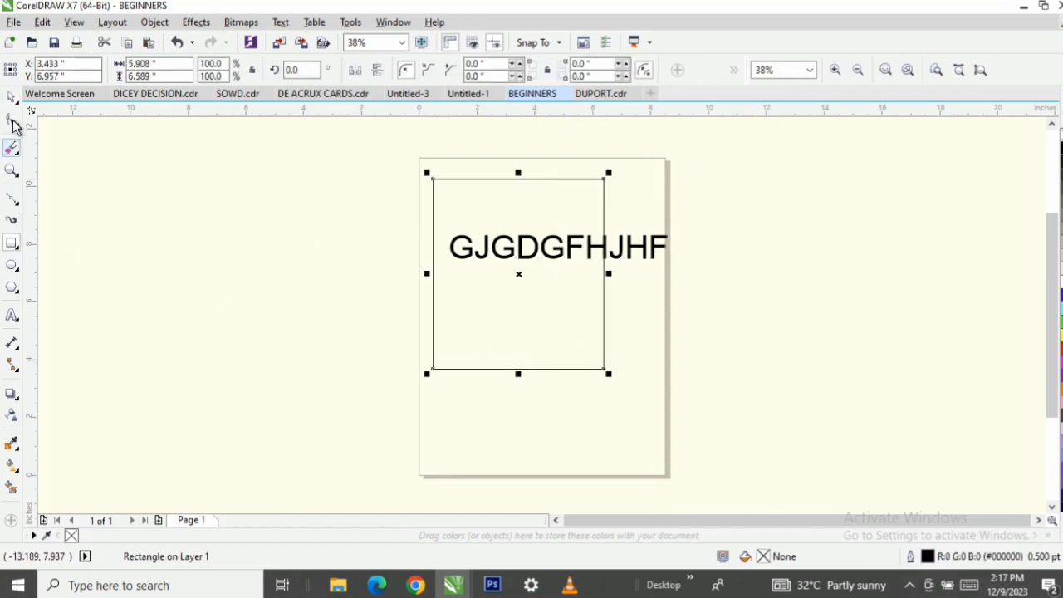
{"action": "left_click", "coordinate": [13, 98]}
{"action": "left_click", "coordinate": [176, 342]}
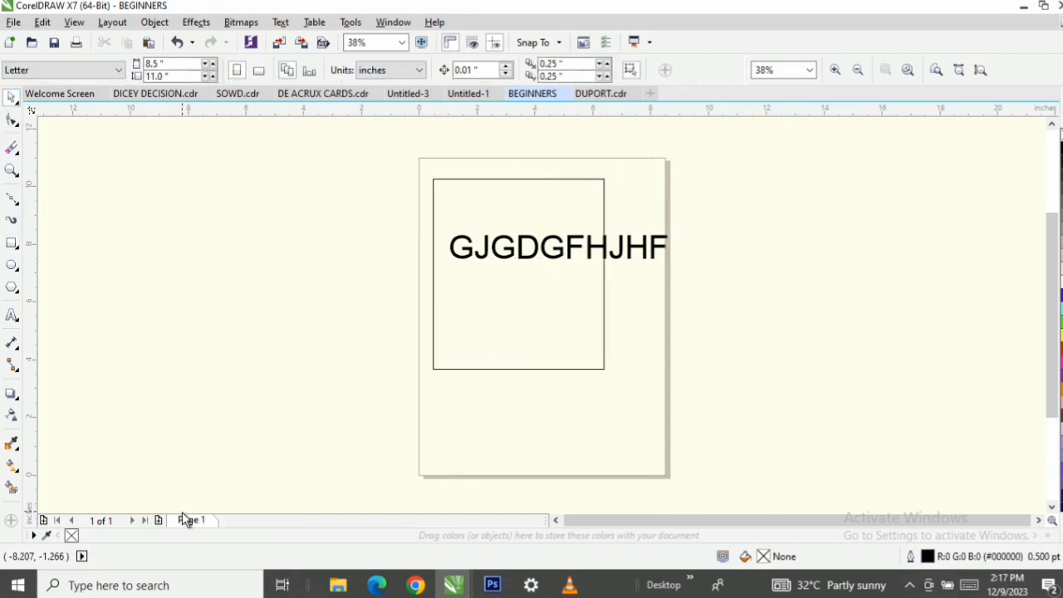
Move the rectangle about 1" to the right and shrink the GJGDGFHJHF text to about 65.2 pt.
{"action": "left_click", "coordinate": [520, 240]}
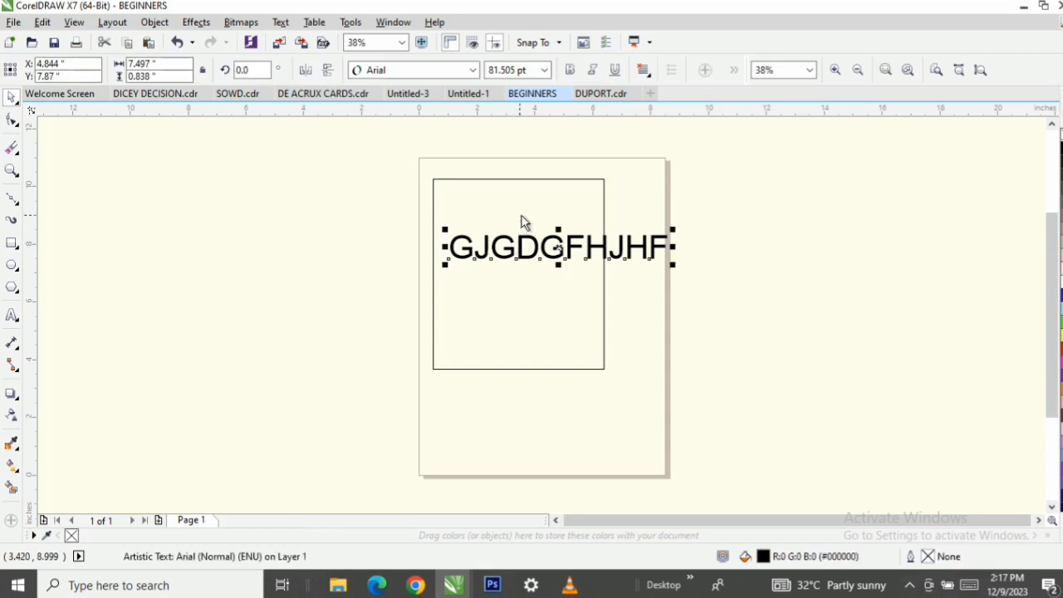
{"action": "left_click_drag", "start_coordinate": [524, 221], "coordinate": [555, 223]}
{"action": "left_click", "coordinate": [631, 266]}
{"action": "left_click", "coordinate": [658, 263]}
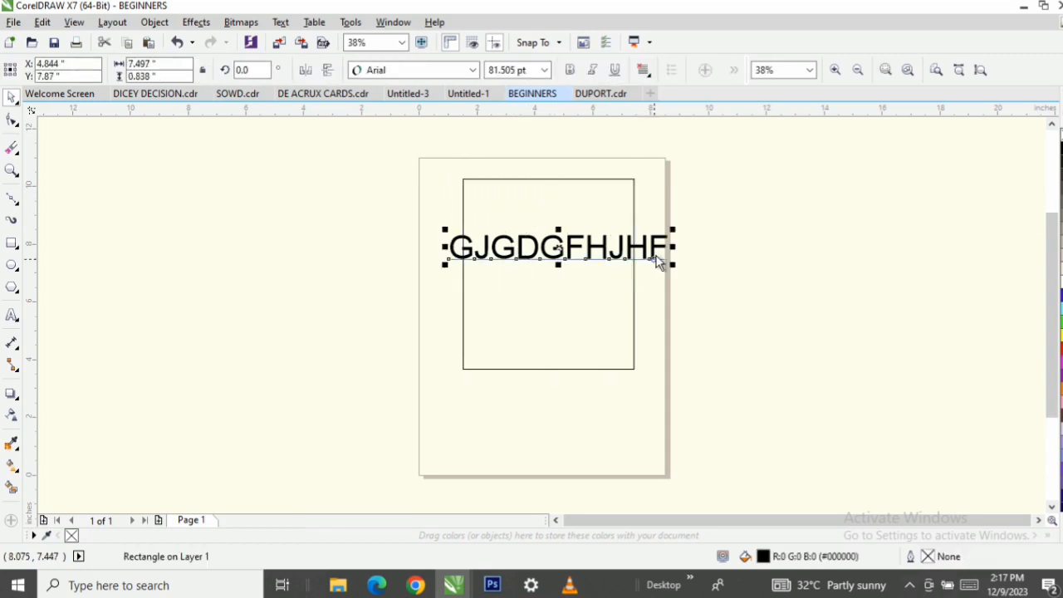
{"action": "left_click_drag", "start_coordinate": [672, 274], "coordinate": [615, 291]}
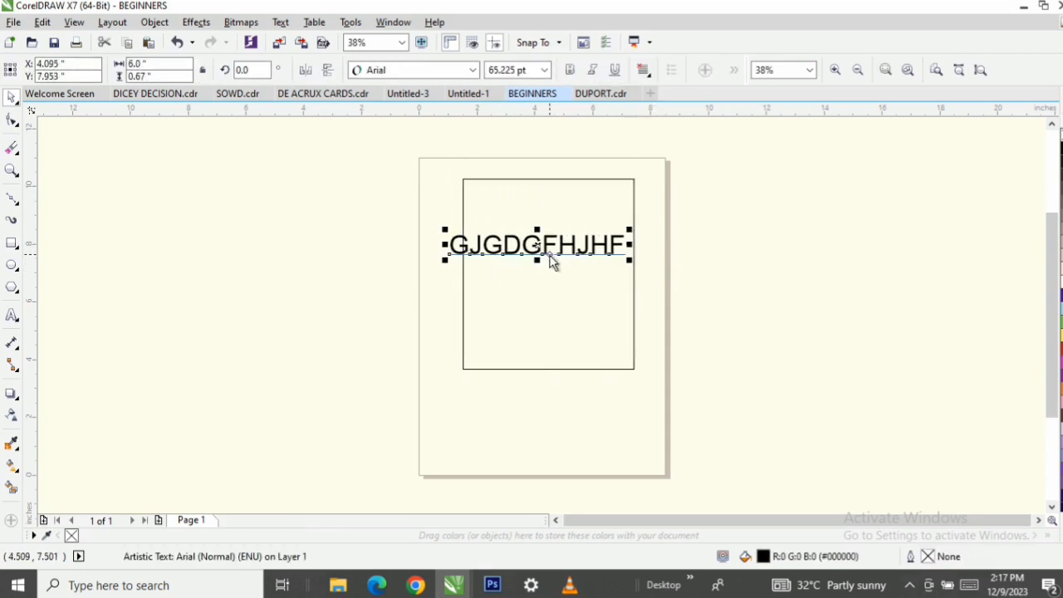
Insert five blank pages after page 1 so that the document has six pages.
{"action": "right_click", "coordinate": [192, 520]}
{"action": "left_click", "coordinate": [260, 421]}
{"action": "right_click", "coordinate": [200, 520]}
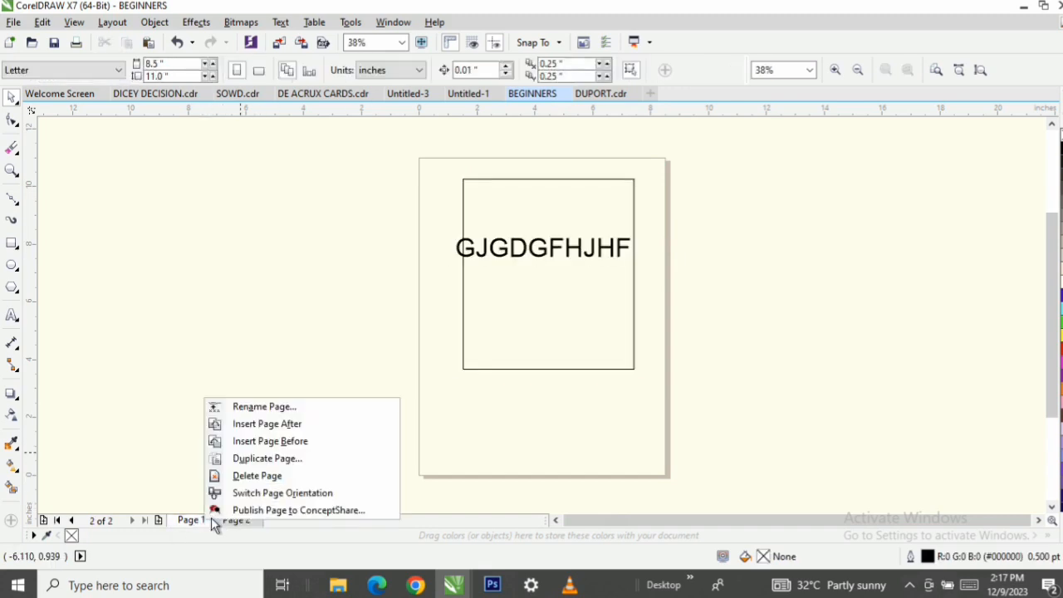
{"action": "left_click", "coordinate": [255, 426]}
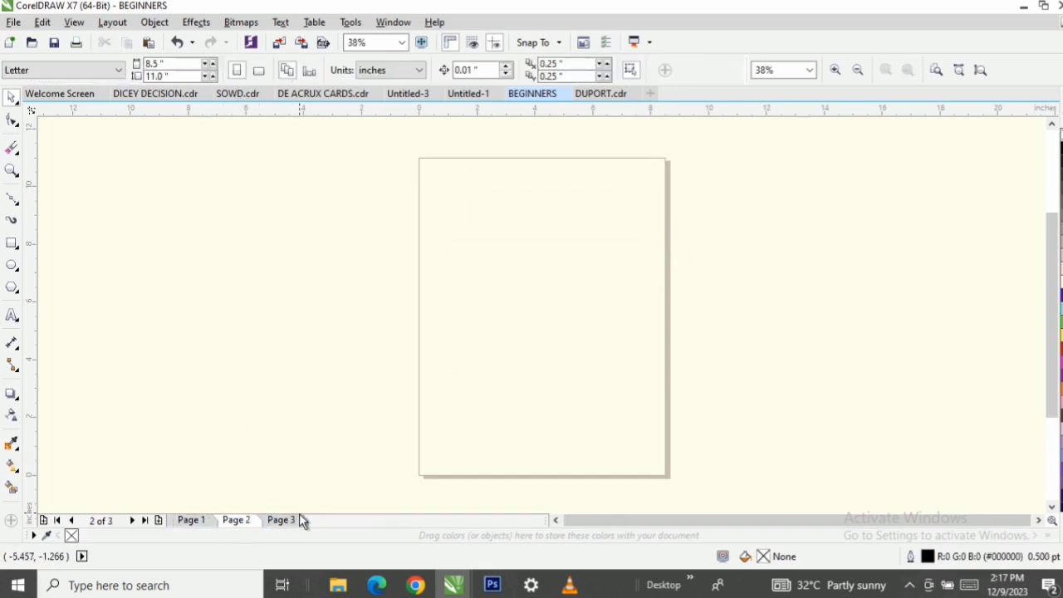
{"action": "right_click", "coordinate": [285, 520]}
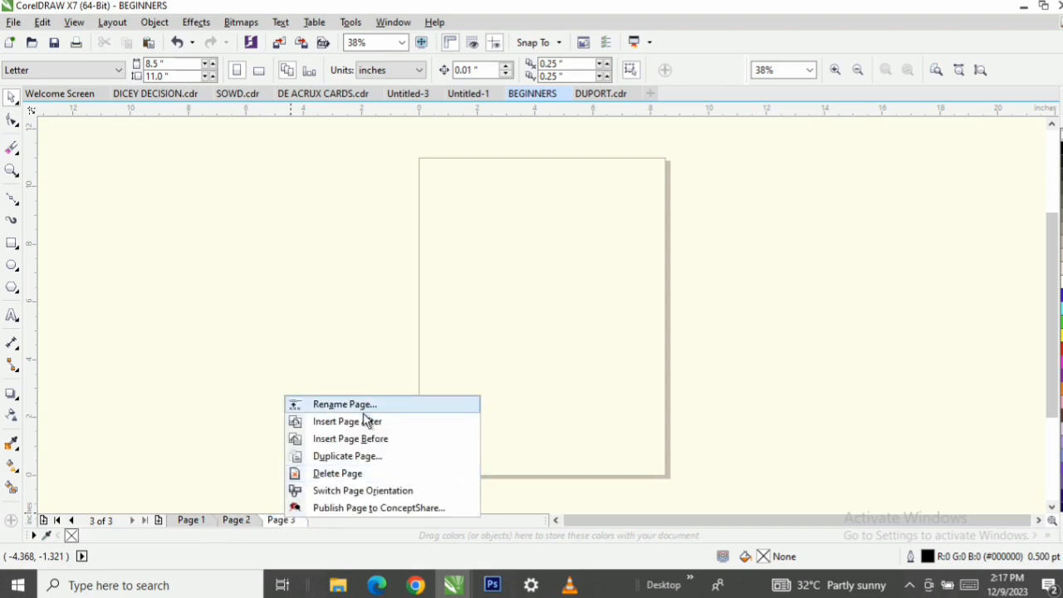
{"action": "left_click", "coordinate": [368, 421]}
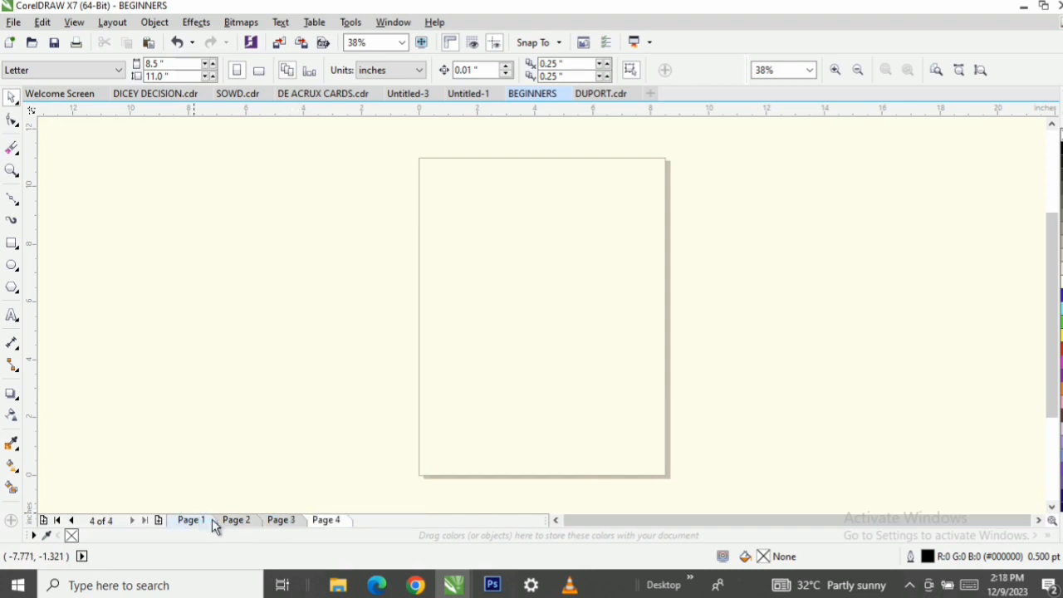
{"action": "right_click", "coordinate": [326, 523]}
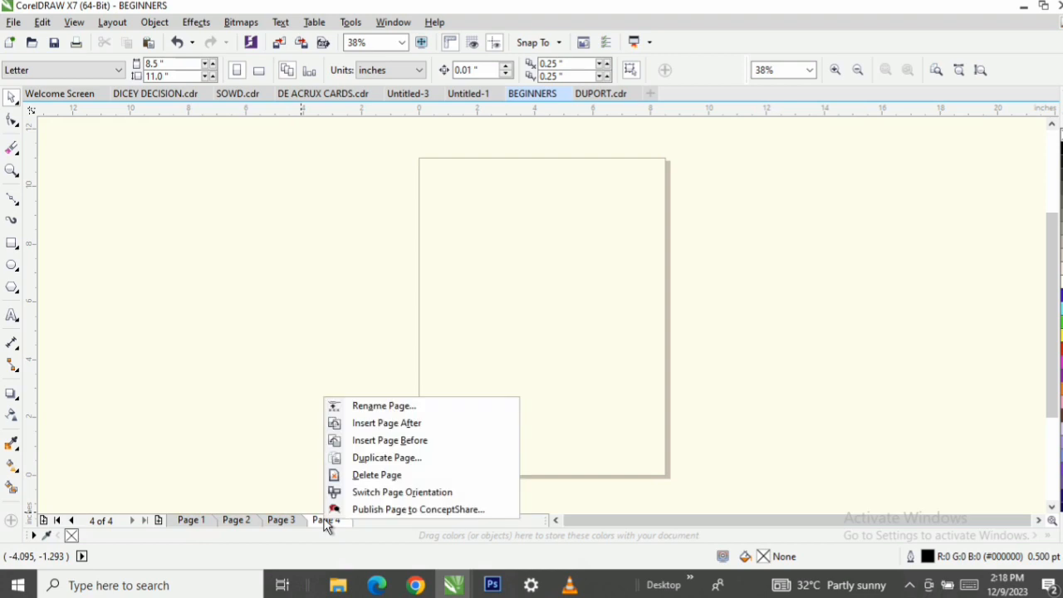
{"action": "left_click", "coordinate": [379, 429]}
{"action": "right_click", "coordinate": [369, 519]}
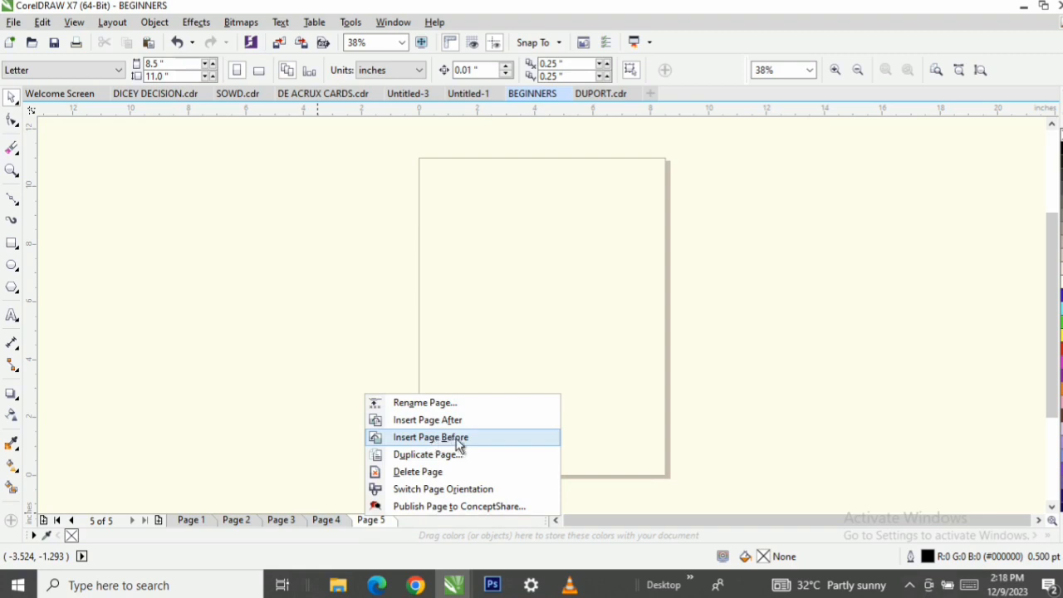
Go through the document's pages up to page 6 and back to page 1 to examine their contents.
{"action": "left_click", "coordinate": [201, 522]}
{"action": "left_click", "coordinate": [235, 521]}
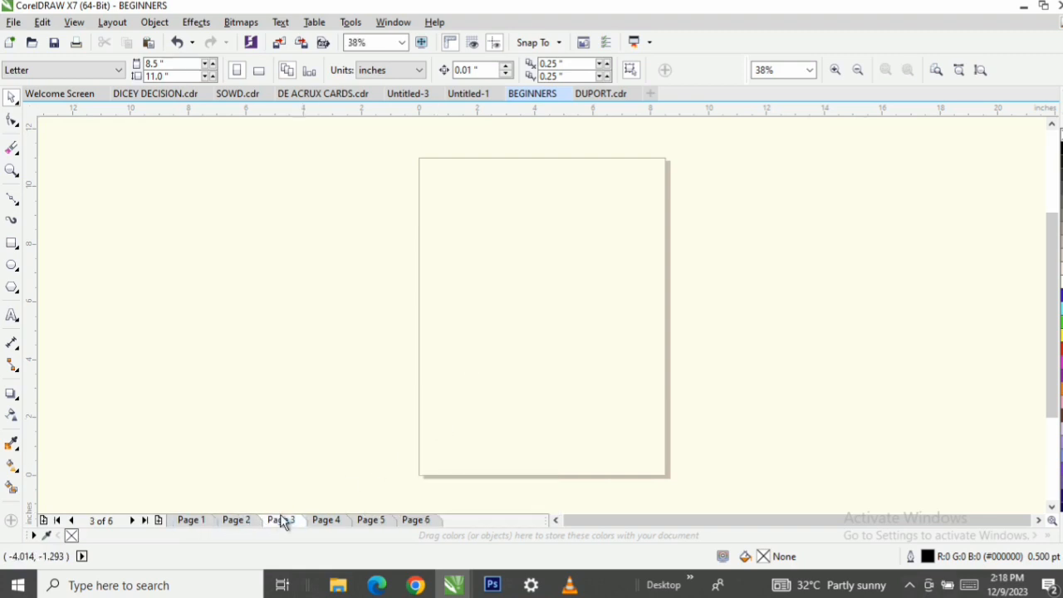
{"action": "left_click", "coordinate": [280, 520]}
{"action": "left_click", "coordinate": [326, 520]}
{"action": "left_click", "coordinate": [427, 522]}
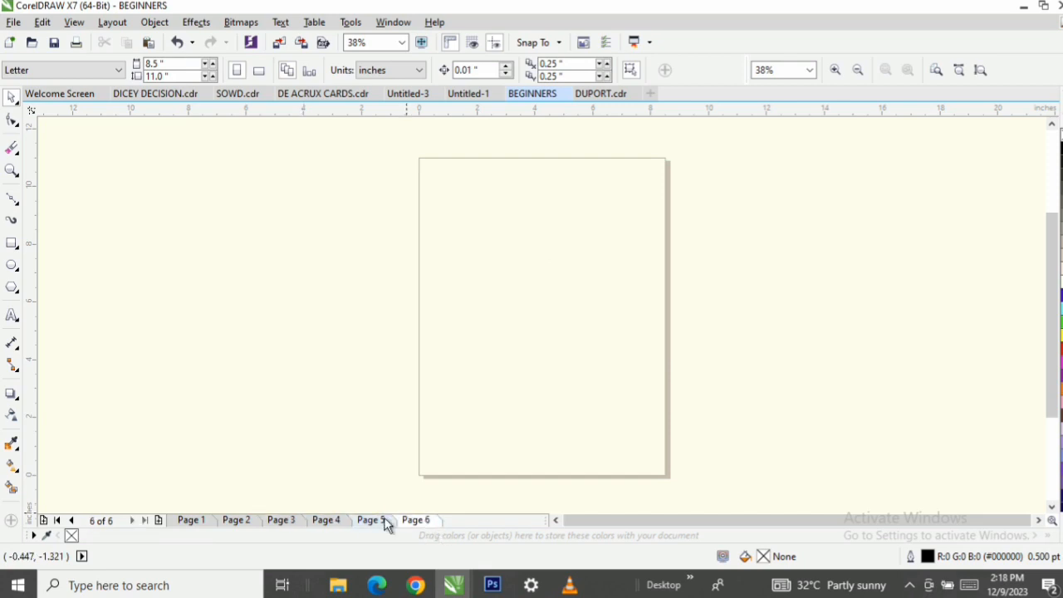
{"action": "left_click", "coordinate": [375, 522]}
{"action": "left_click", "coordinate": [324, 523]}
{"action": "left_click", "coordinate": [280, 521]}
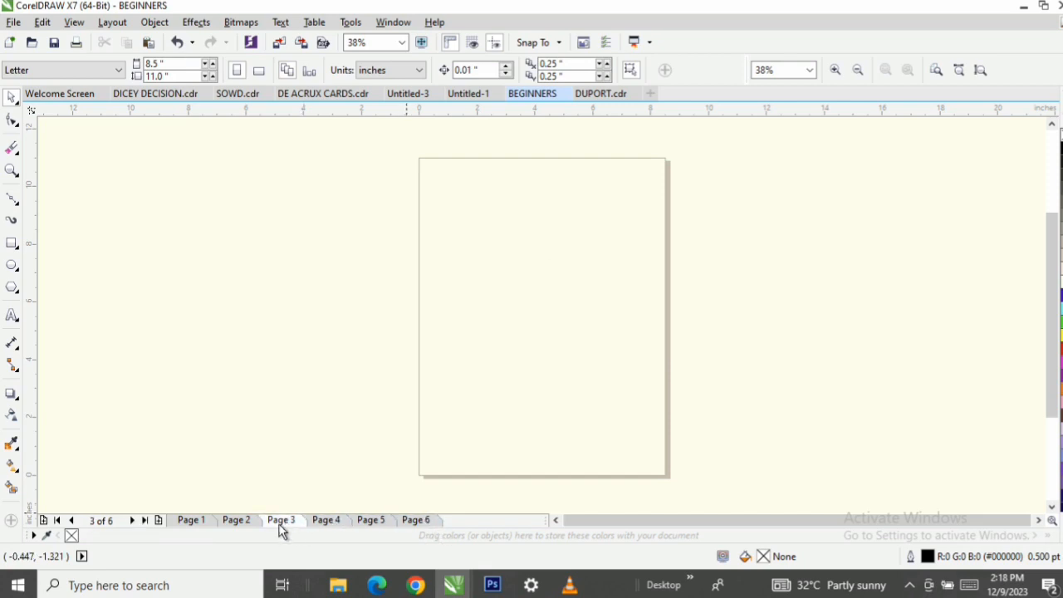
{"action": "left_click", "coordinate": [239, 521]}
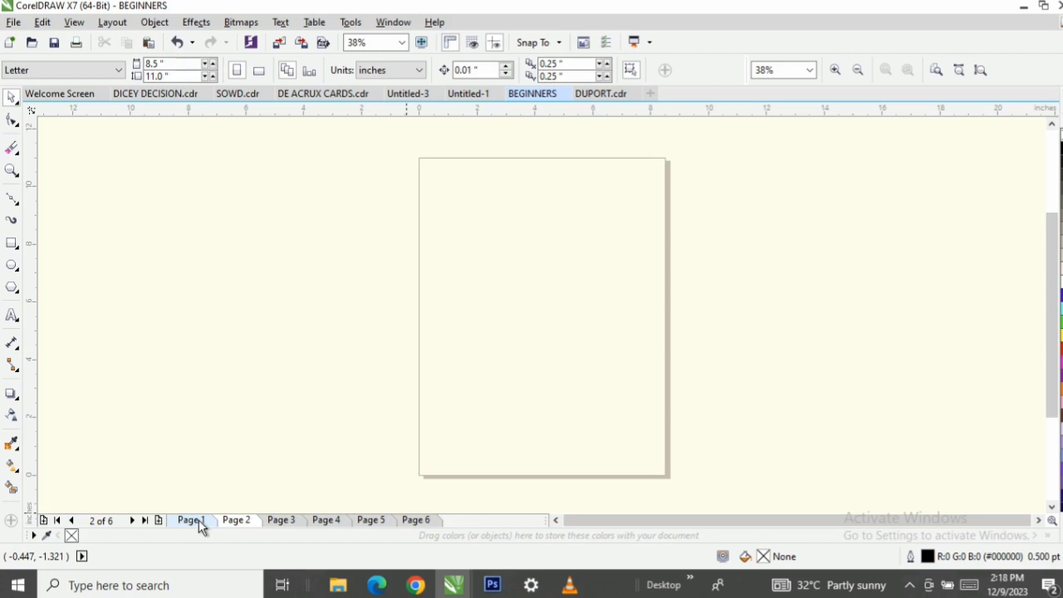
{"action": "left_click", "coordinate": [191, 520]}
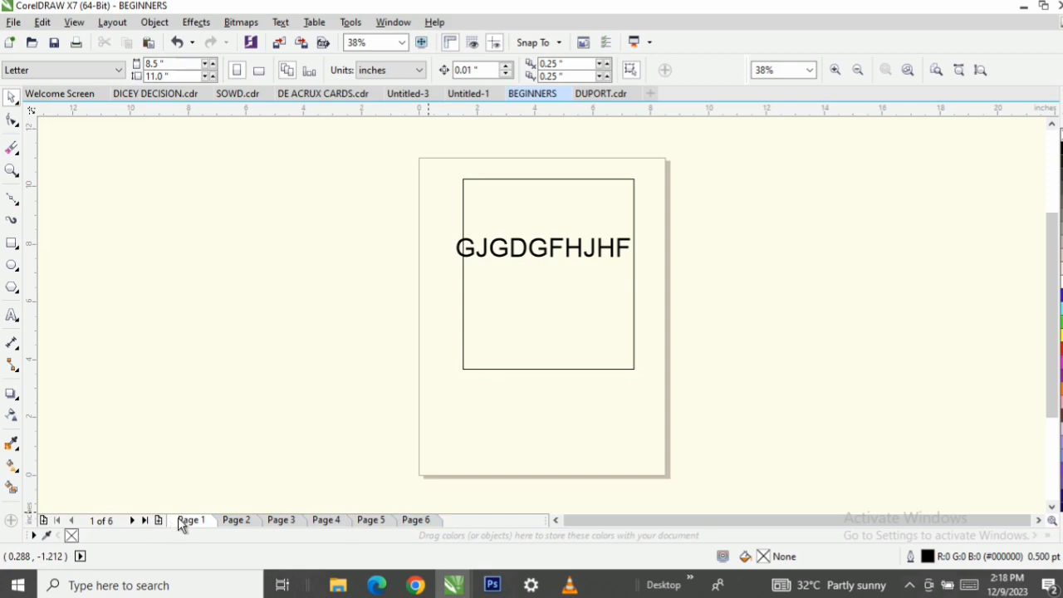
Select the text and rectangle on page 1 together and move them to about X 4.177", Y 5.895".
{"action": "left_click_drag", "start_coordinate": [389, 143], "coordinate": [711, 462]}
{"action": "left_click_drag", "start_coordinate": [570, 317], "coordinate": [565, 347]}
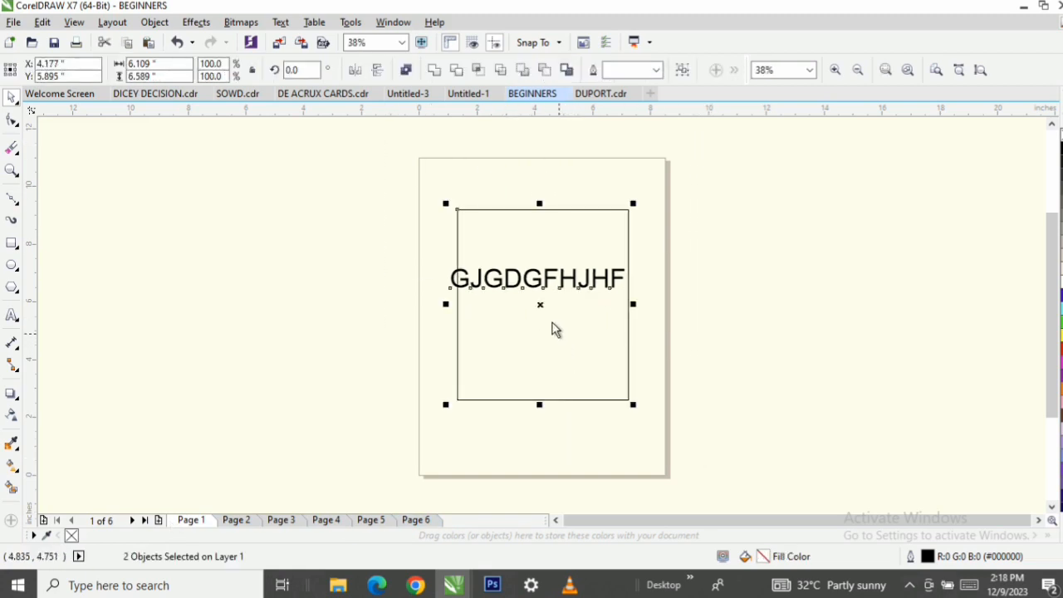
{"action": "left_click", "coordinate": [13, 23]}
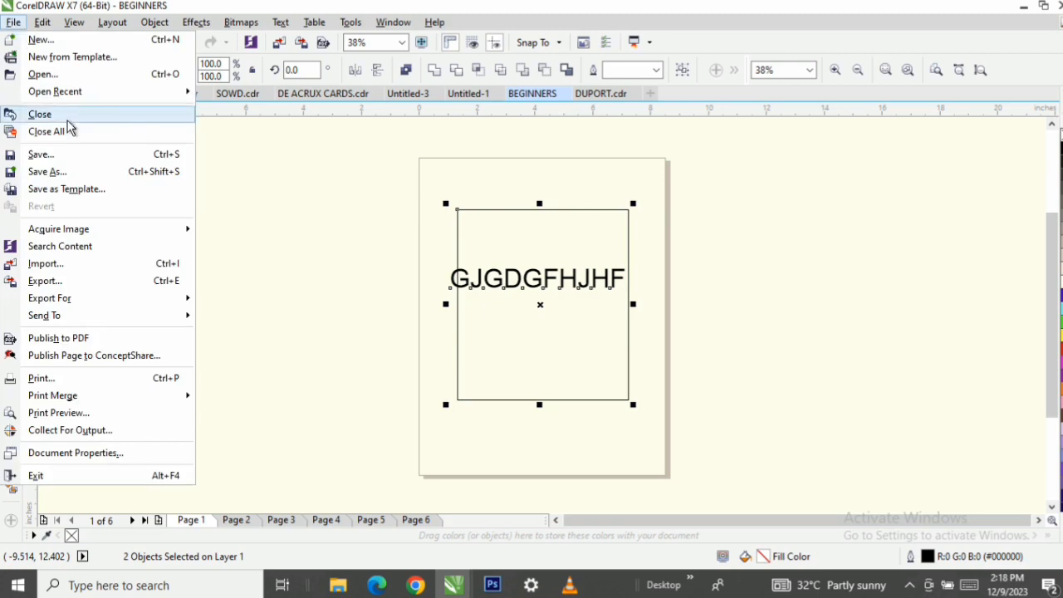
{"action": "left_click", "coordinate": [59, 175]}
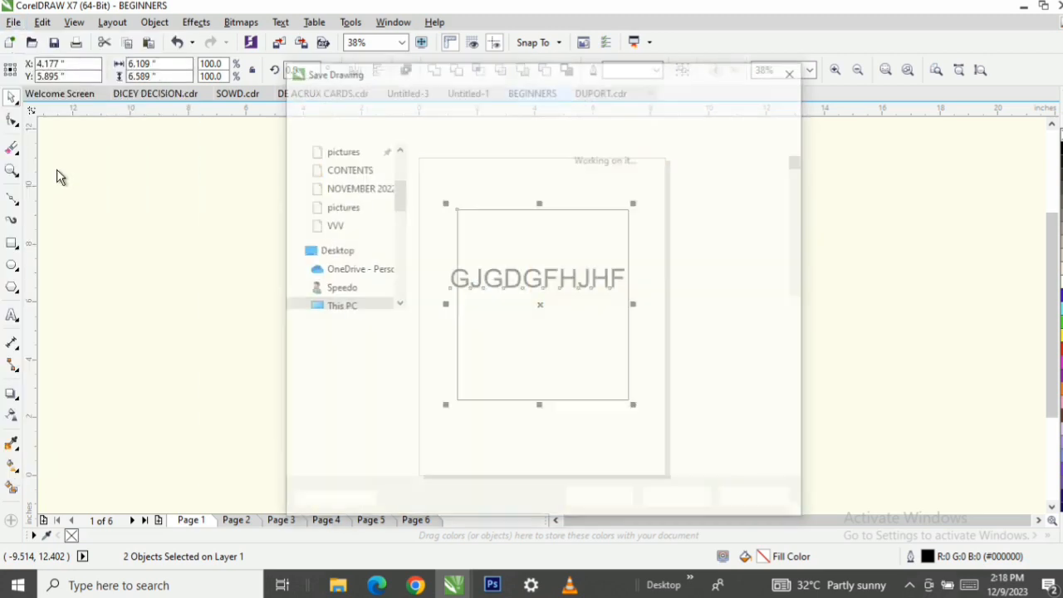
{"action": "left_click", "coordinate": [755, 501]}
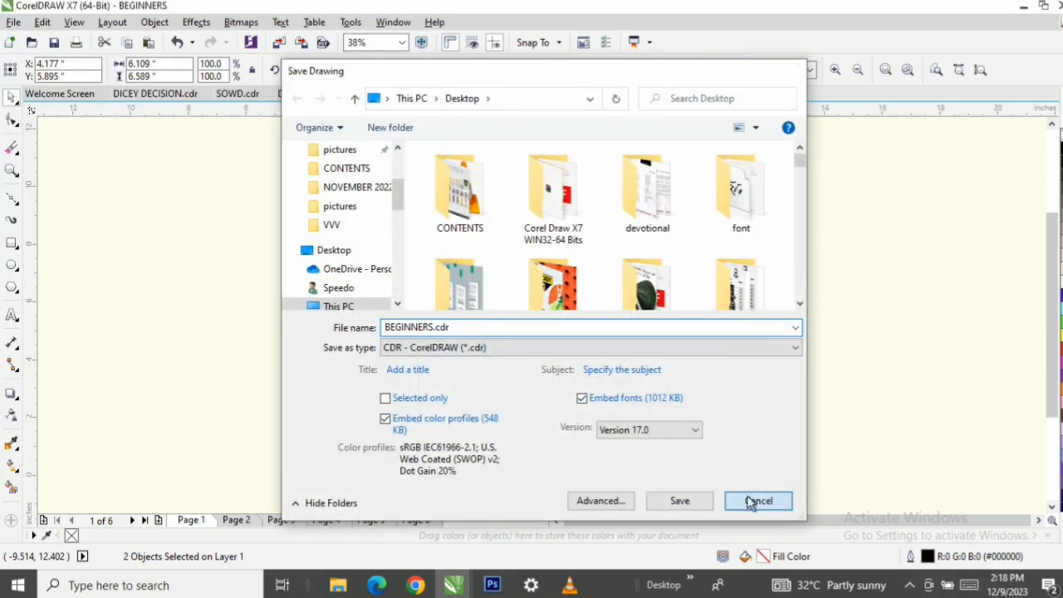
Select the text and rectangle on page 1 and turn on Selected only in the Save As settings for BEGINNERS.cdr.
{"action": "left_click_drag", "start_coordinate": [382, 161], "coordinate": [742, 470]}
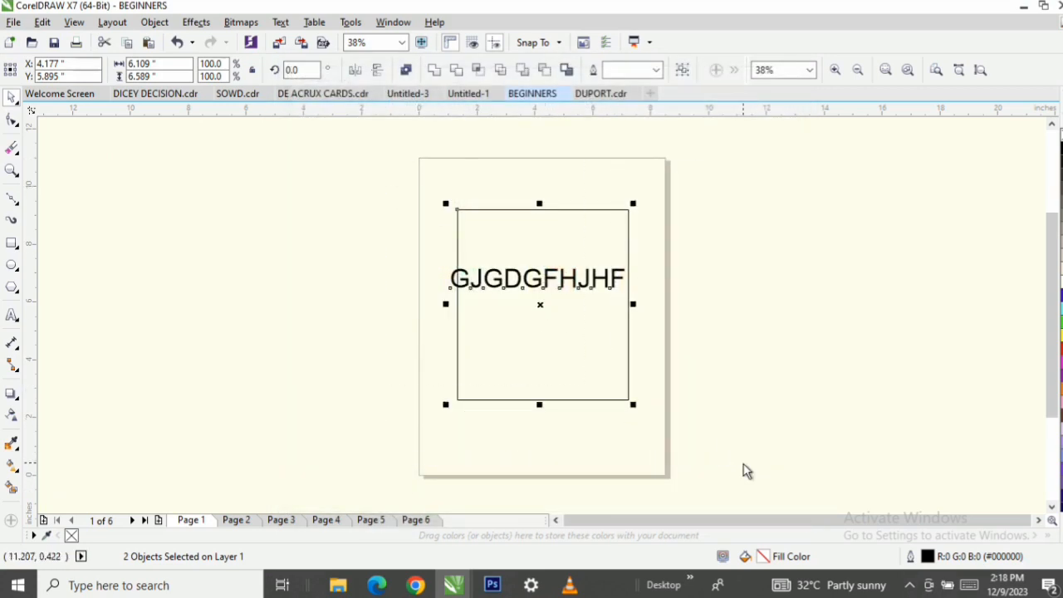
{"action": "left_click", "coordinate": [13, 23]}
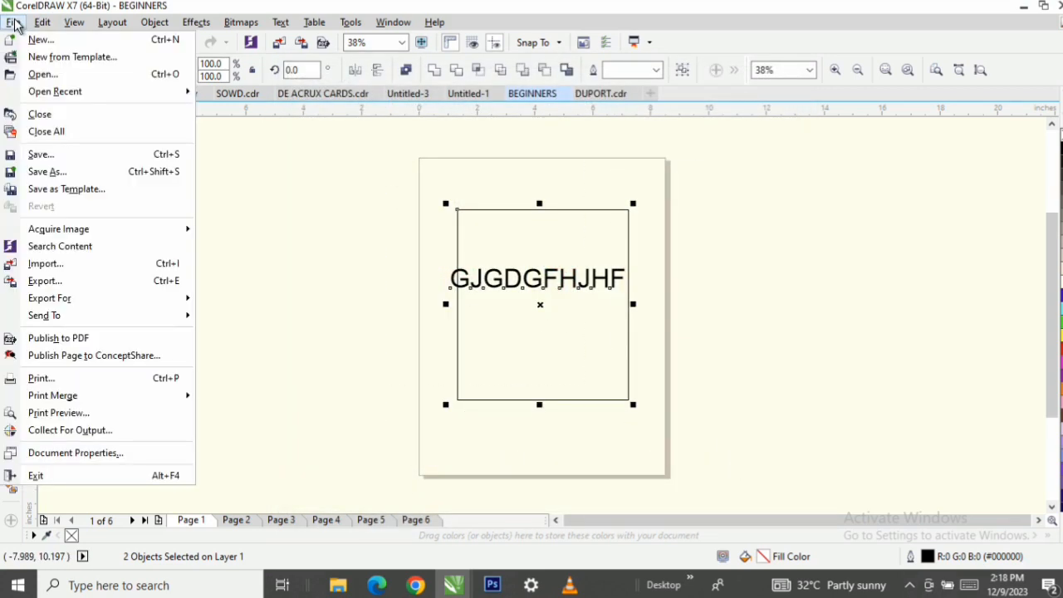
{"action": "left_click", "coordinate": [53, 171]}
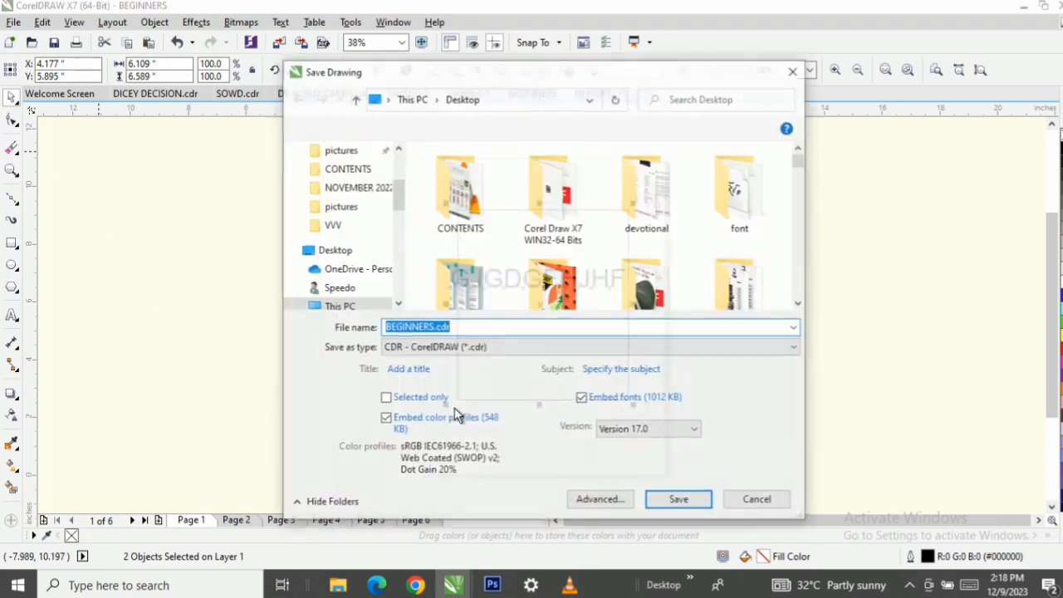
{"action": "left_click", "coordinate": [386, 399]}
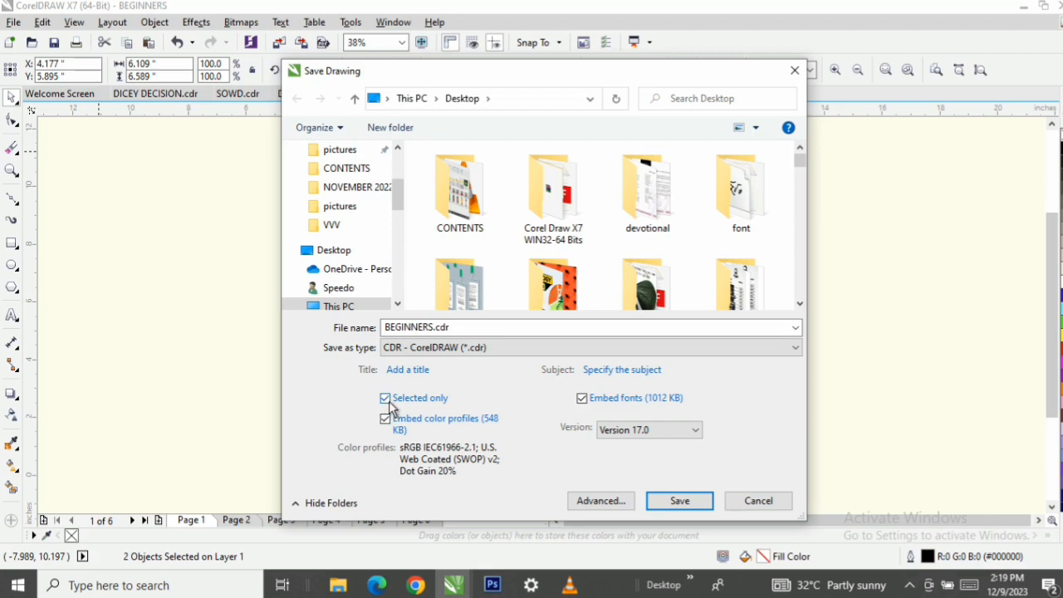
Examine the file versions and folder locations offered for saving the drawing, and leave the dialog without saving.
{"action": "left_click", "coordinate": [697, 430]}
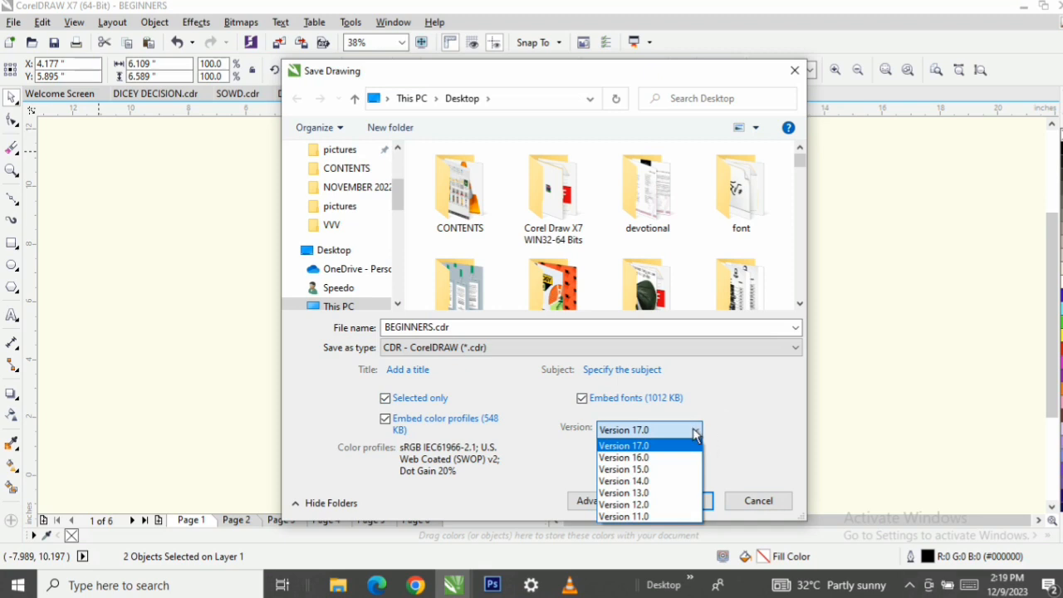
{"action": "left_click", "coordinate": [695, 435]}
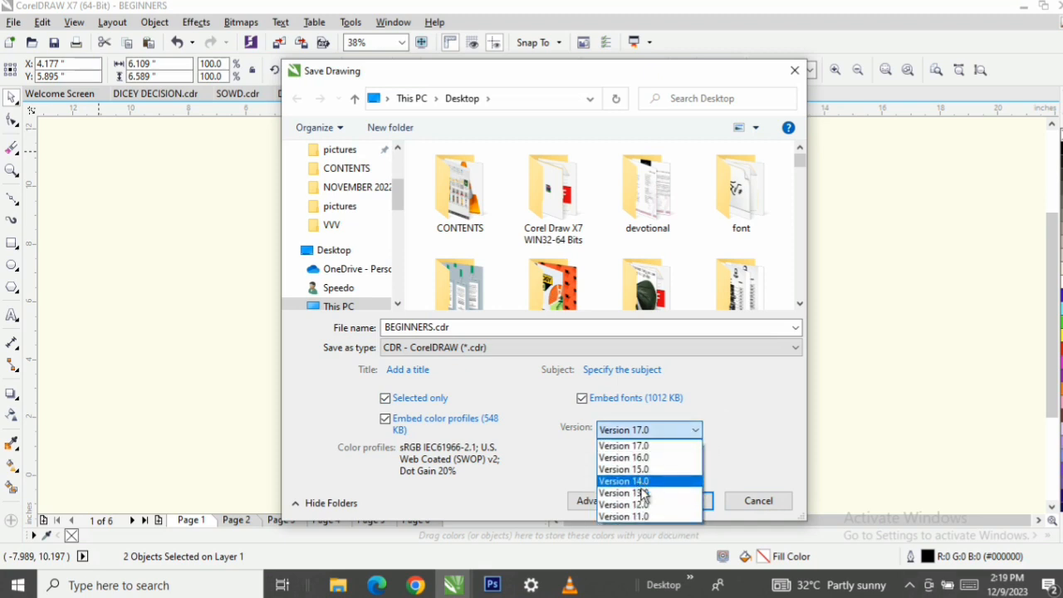
{"action": "left_click", "coordinate": [781, 456]}
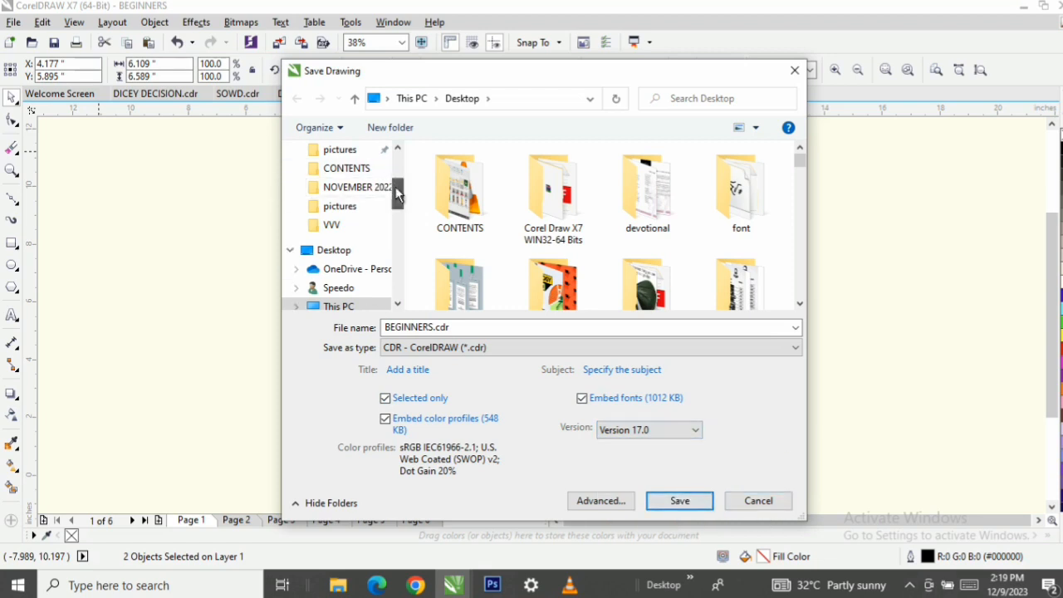
{"action": "scroll", "coordinate": [324, 176], "scroll_direction": "up", "scroll_amount": 3}
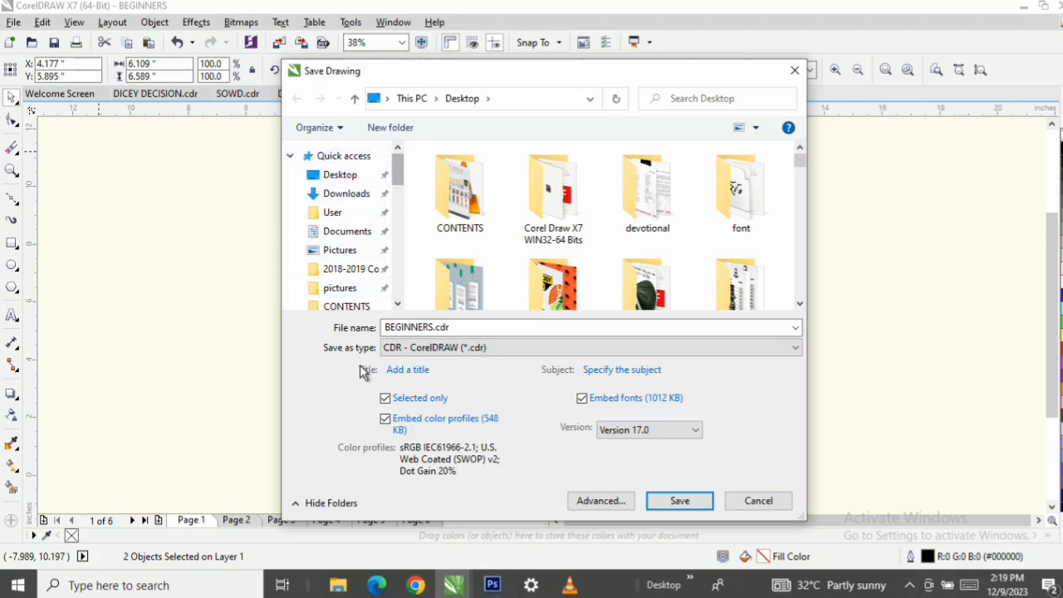
{"action": "left_click", "coordinate": [690, 432]}
{"action": "left_click", "coordinate": [690, 433]}
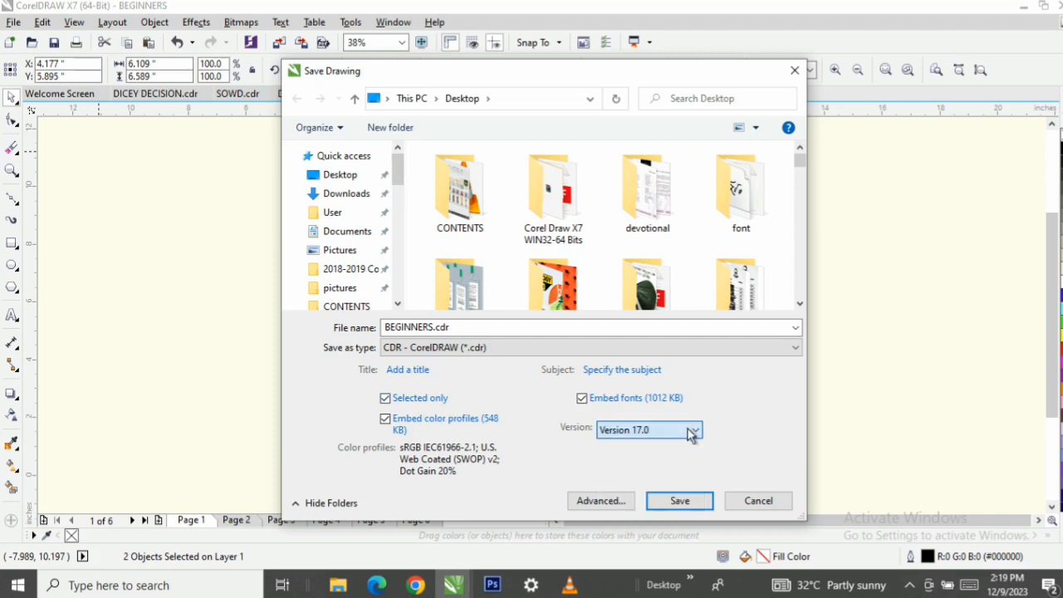
{"action": "left_click", "coordinate": [757, 501]}
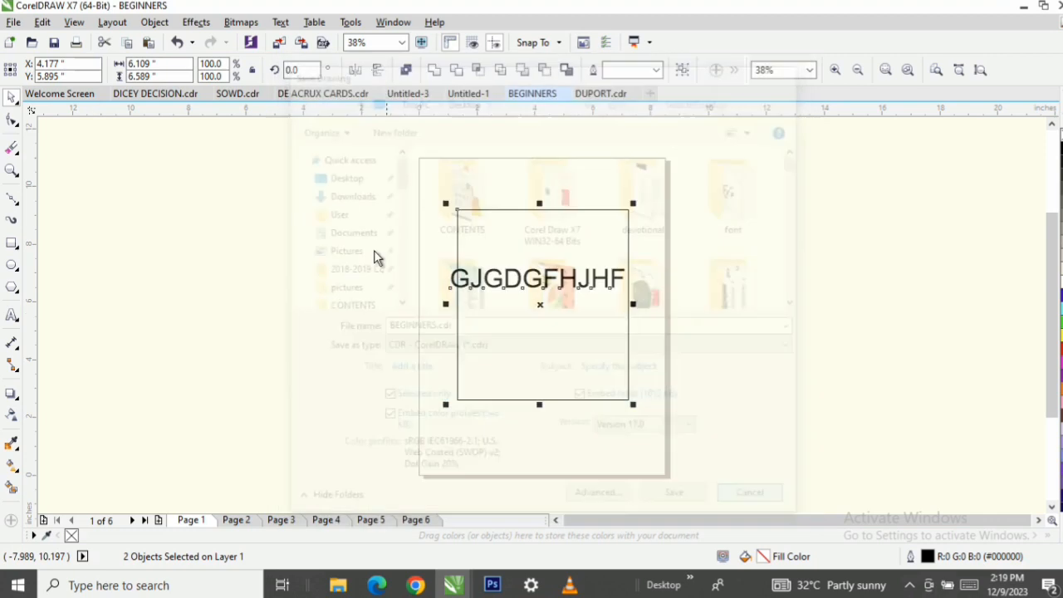
{"action": "left_click", "coordinate": [18, 24]}
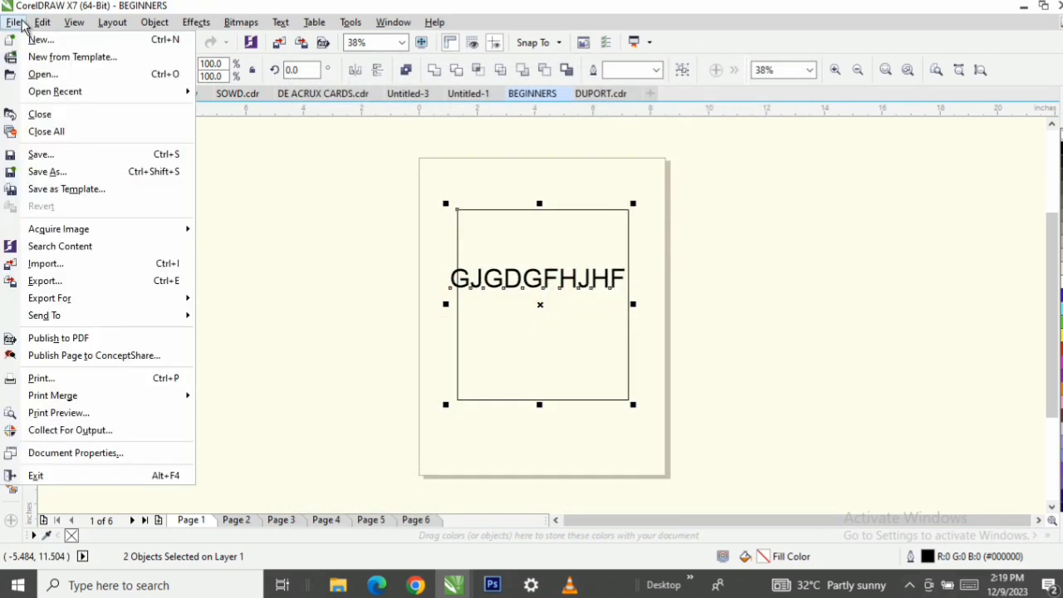
{"action": "left_click", "coordinate": [351, 200]}
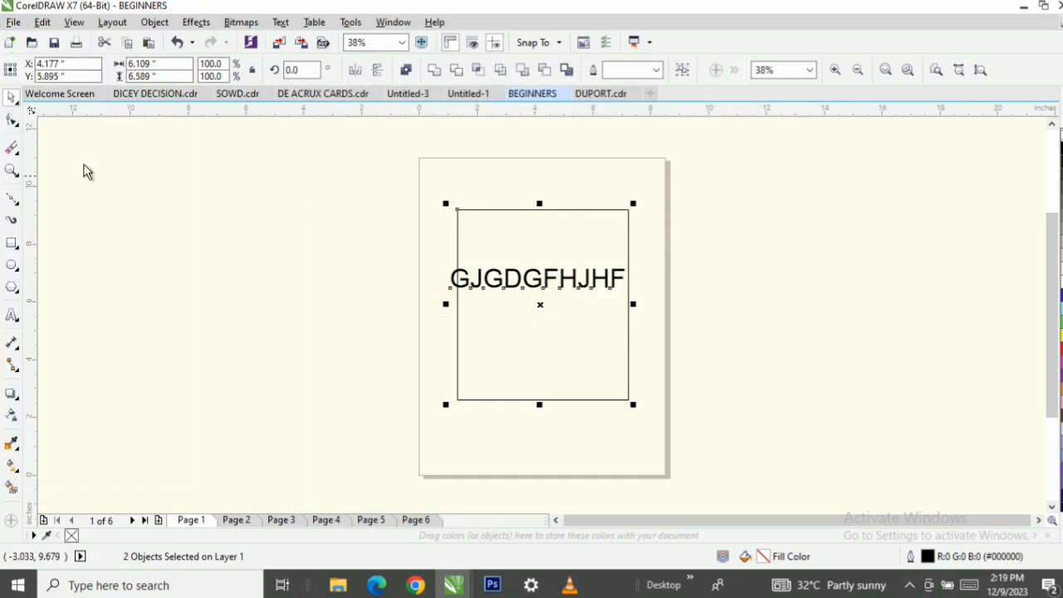
{"action": "left_click", "coordinate": [44, 23]}
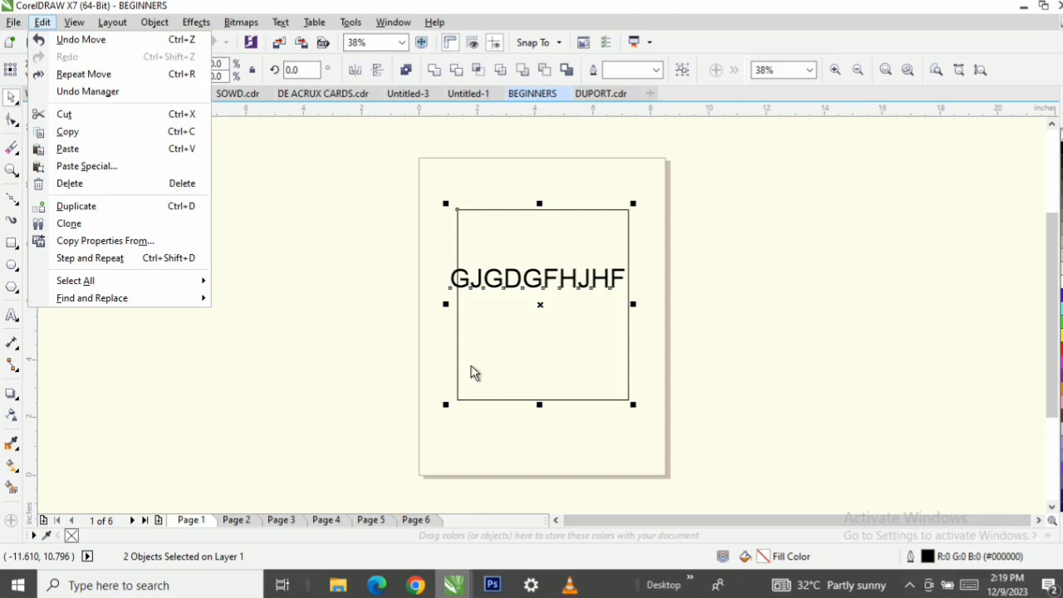
{"action": "left_click", "coordinate": [305, 246]}
Move only the rectangle partly off the page's left edge, to about X -1.168", Y 5.786".
{"action": "left_click", "coordinate": [756, 285]}
{"action": "left_click", "coordinate": [555, 292]}
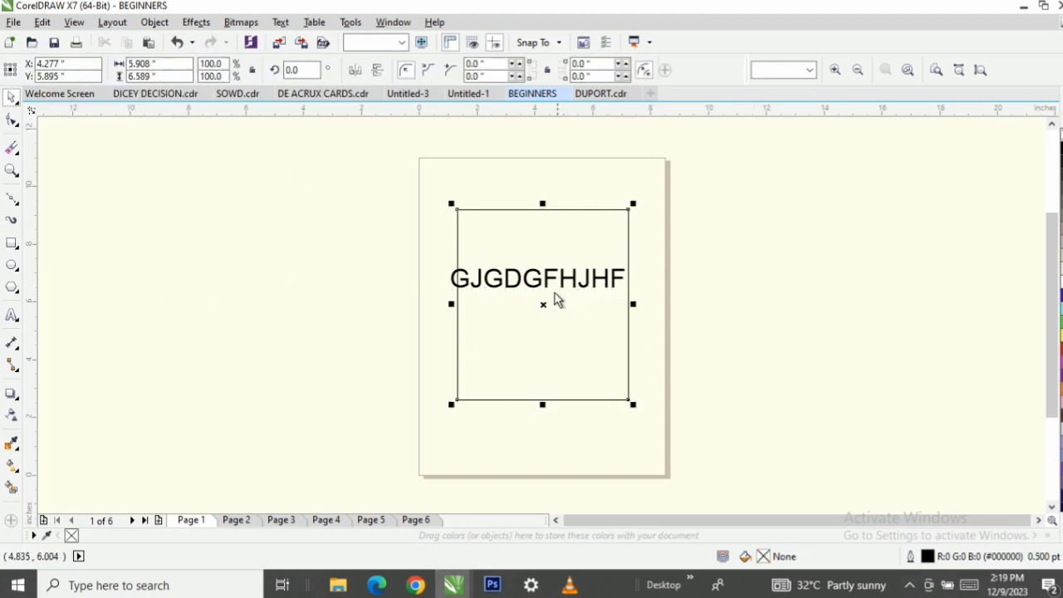
{"action": "left_click", "coordinate": [556, 282]}
{"action": "left_click_drag", "start_coordinate": [551, 285], "coordinate": [393, 288]}
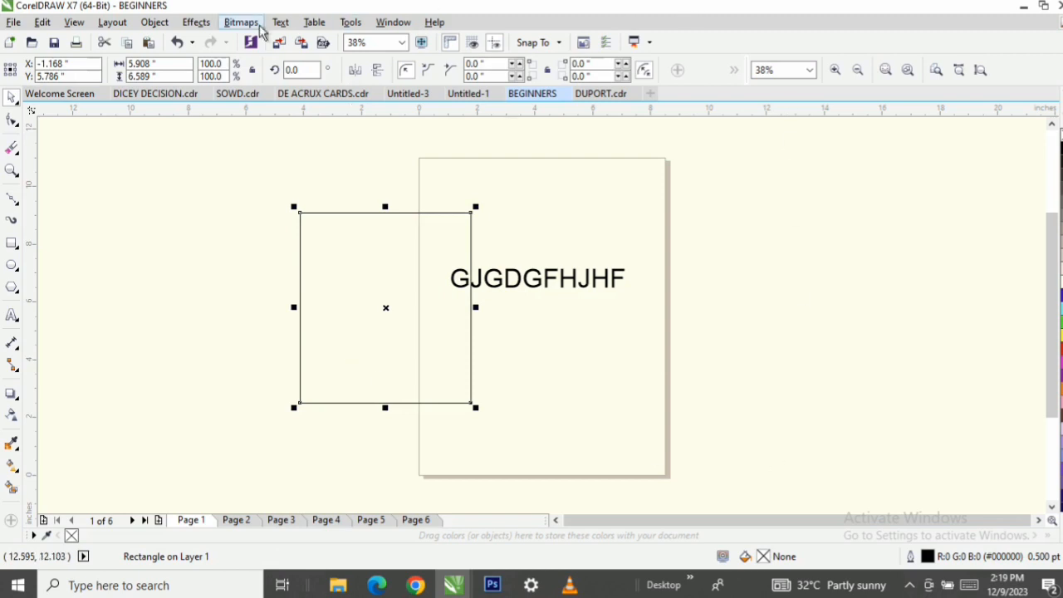
Undo the rectangle's move, the earlier move of both objects and the last page insertion.
{"action": "left_click", "coordinate": [41, 25]}
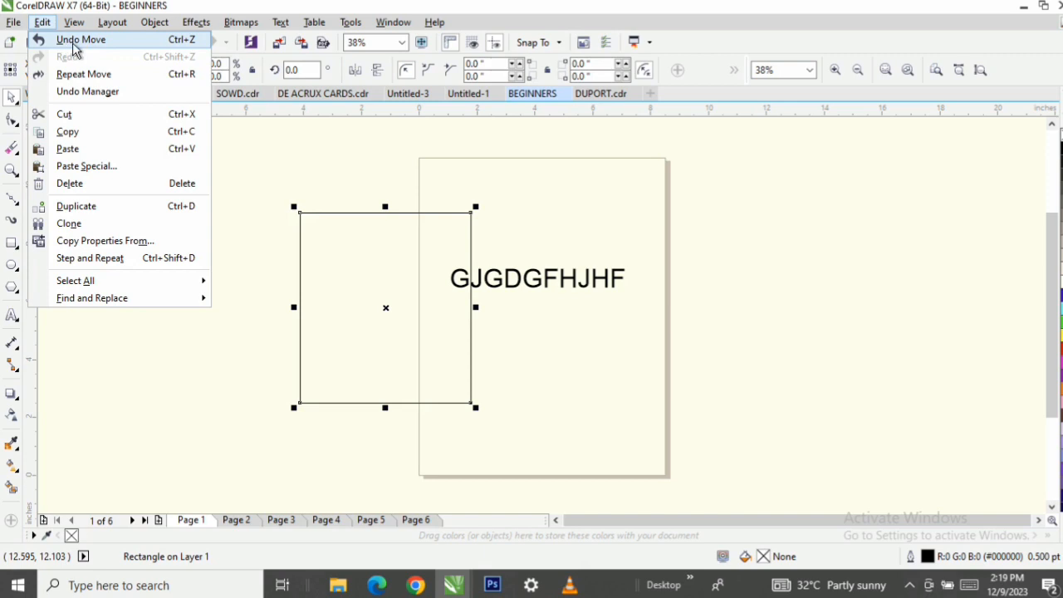
{"action": "left_click", "coordinate": [68, 43]}
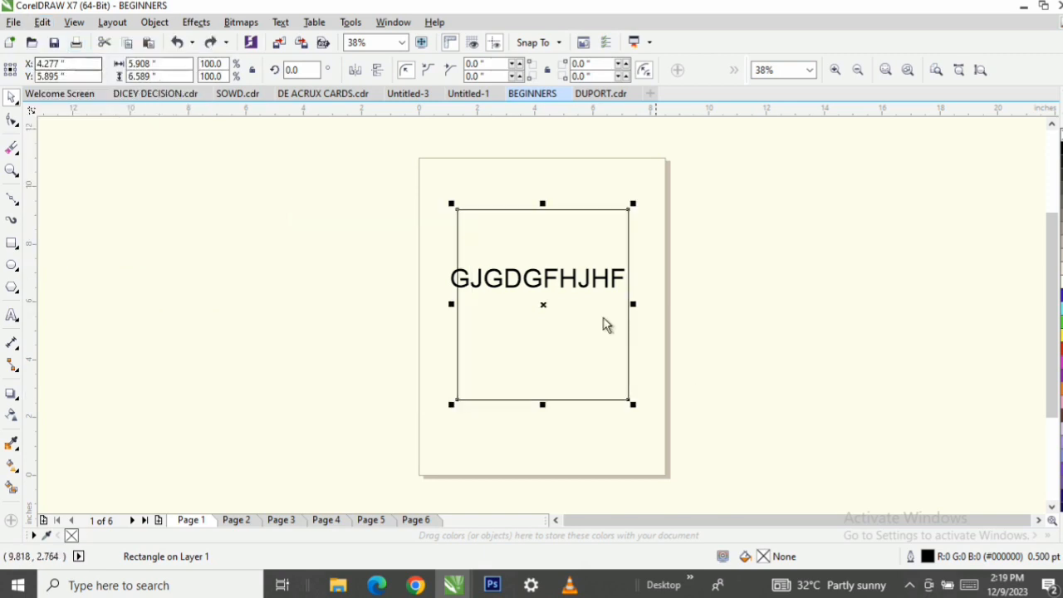
{"action": "left_click", "coordinate": [42, 22]}
{"action": "left_click", "coordinate": [80, 45]}
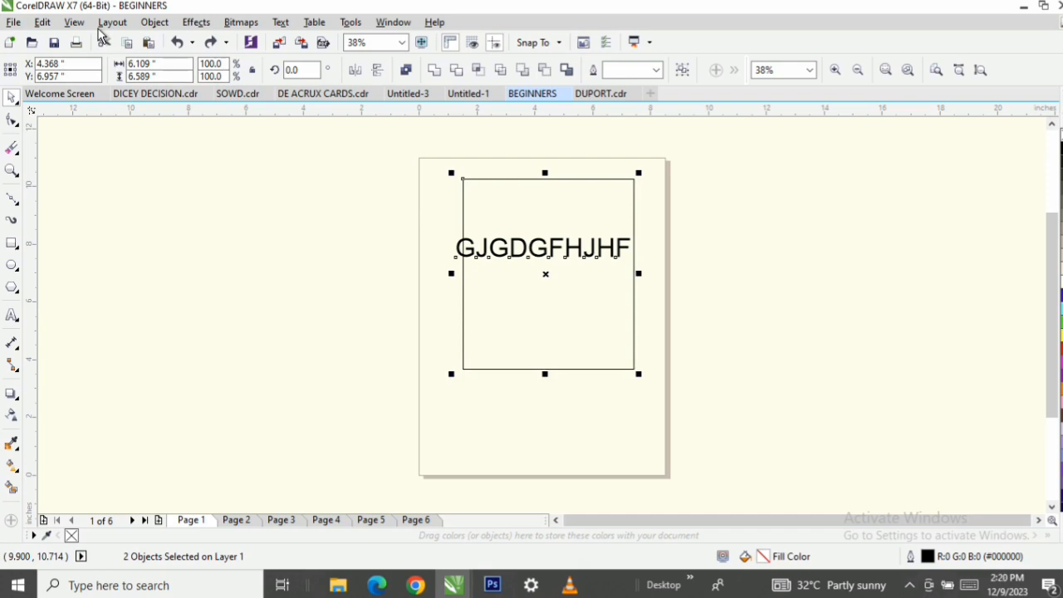
{"action": "left_click", "coordinate": [42, 22]}
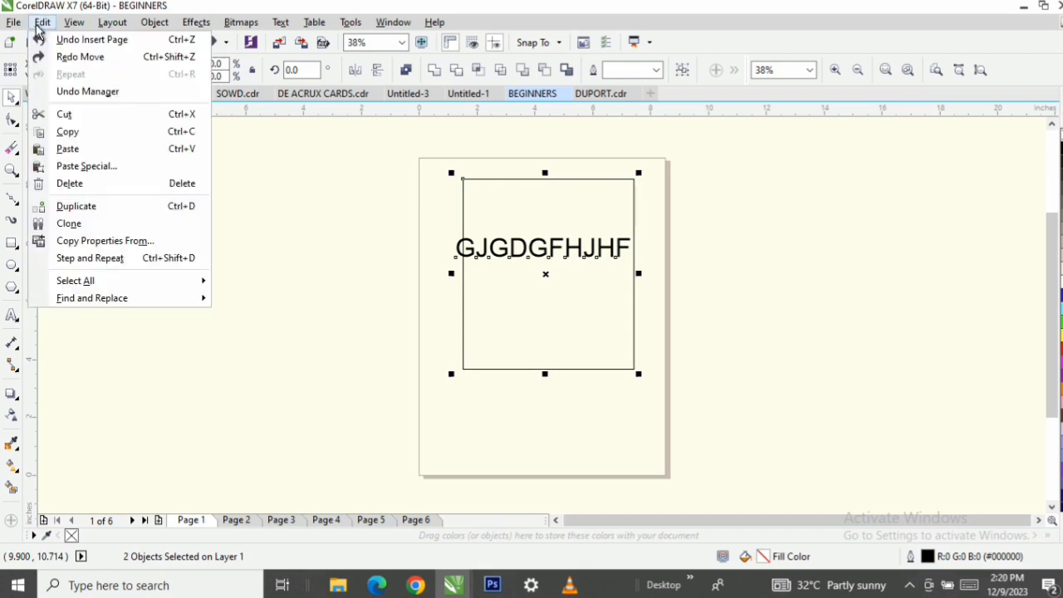
{"action": "left_click", "coordinate": [79, 42]}
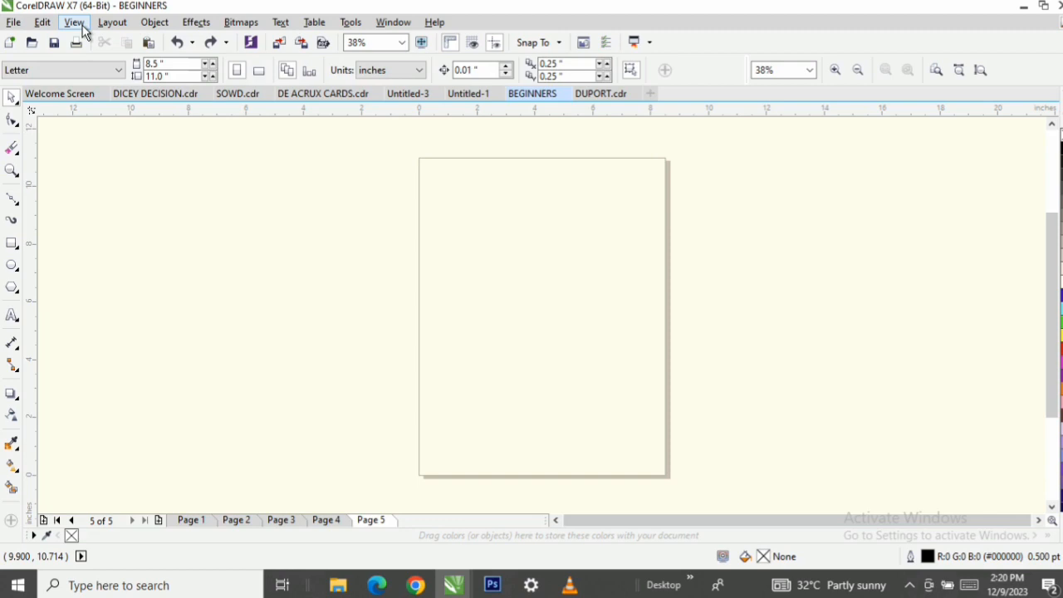
Redo the page insertion, the joint move of the text and rectangle, and the rectangle's own move.
{"action": "left_click", "coordinate": [42, 23]}
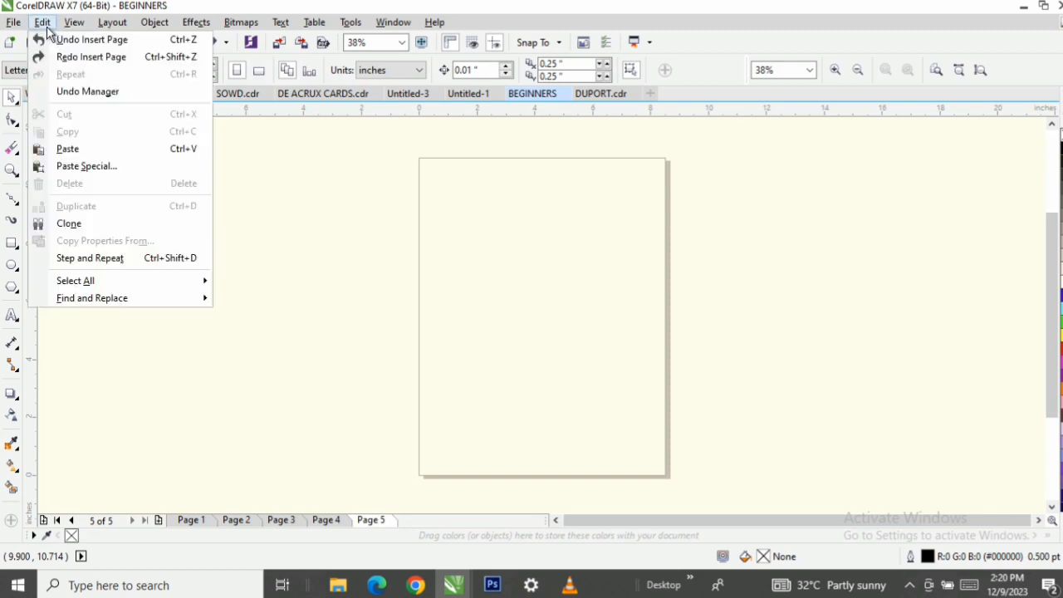
{"action": "left_click", "coordinate": [87, 56]}
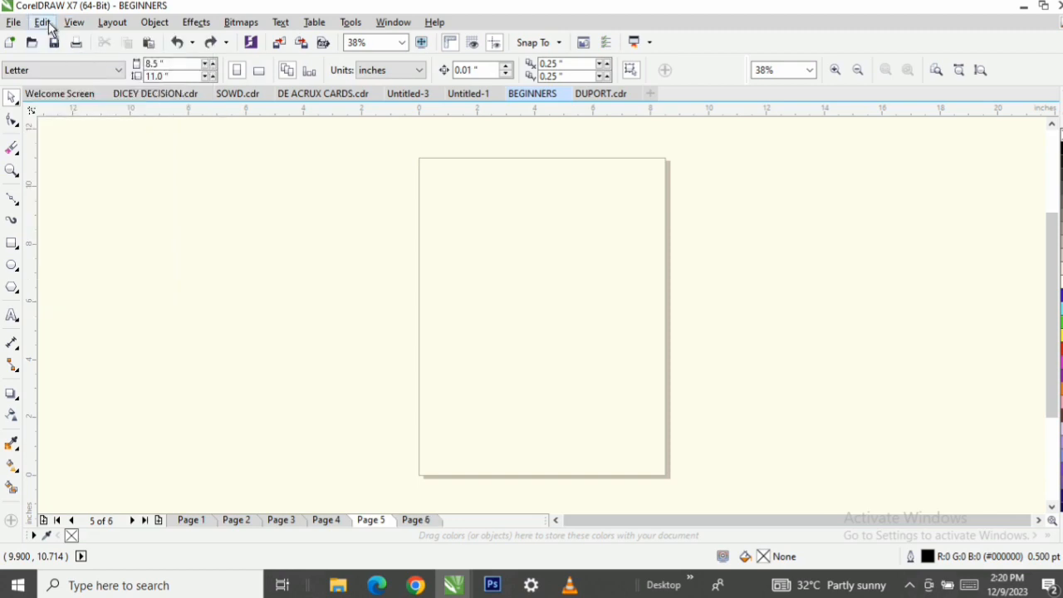
{"action": "left_click", "coordinate": [41, 22]}
{"action": "left_click", "coordinate": [82, 59]}
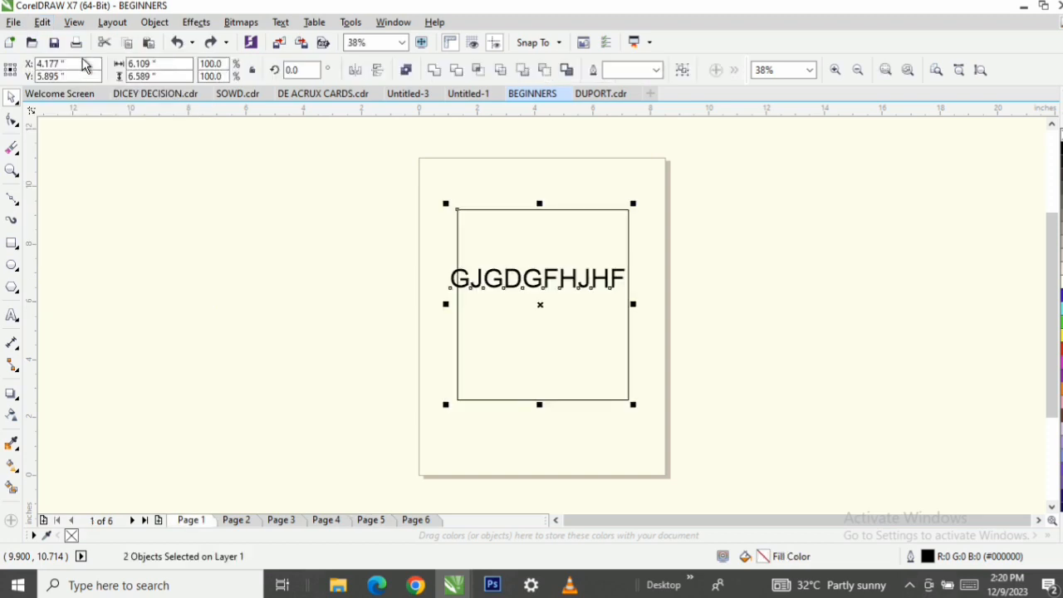
{"action": "left_click", "coordinate": [48, 24]}
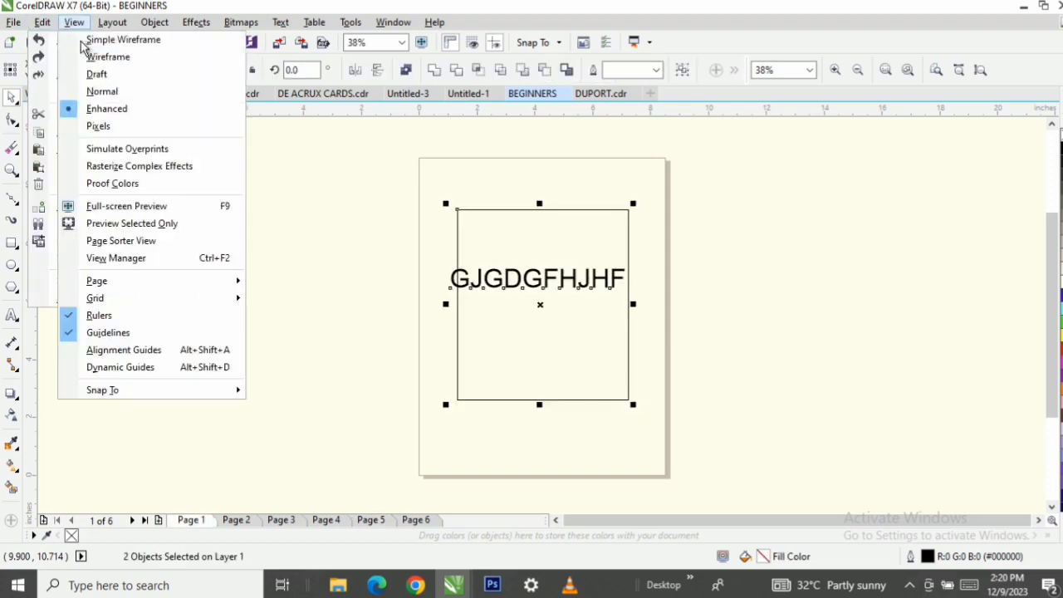
{"action": "left_click", "coordinate": [62, 60]}
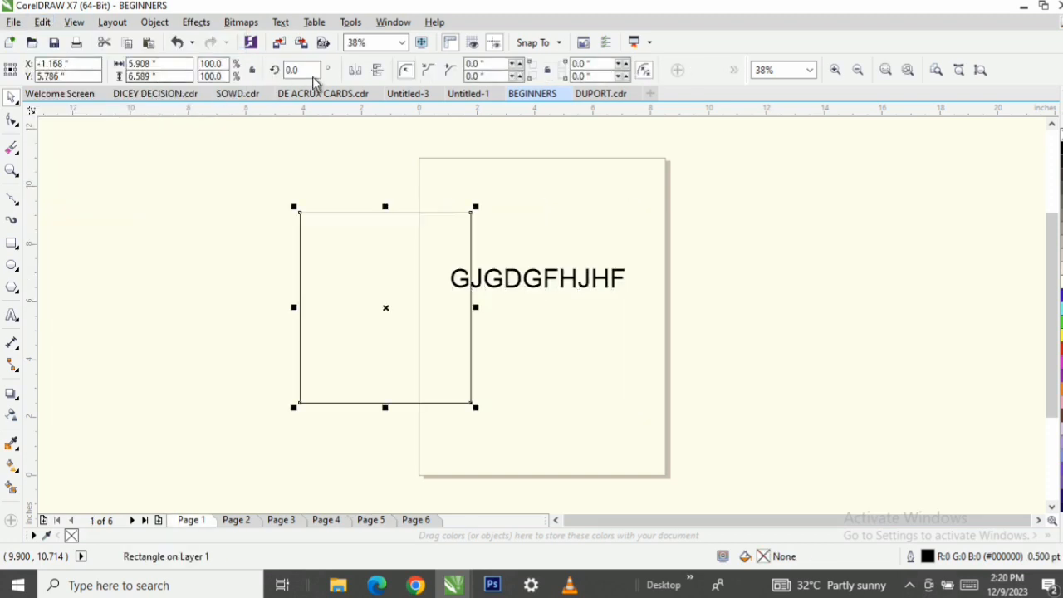
Delete the rectangle and the GJGDGFHJHF text from page 1.
{"action": "left_click", "coordinate": [351, 180]}
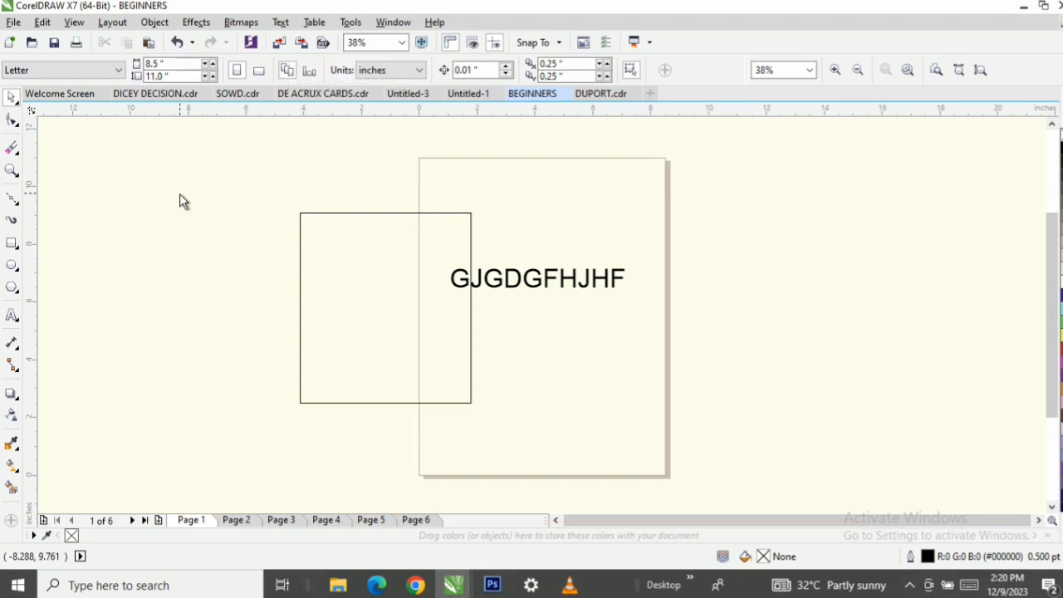
{"action": "left_click", "coordinate": [399, 259]}
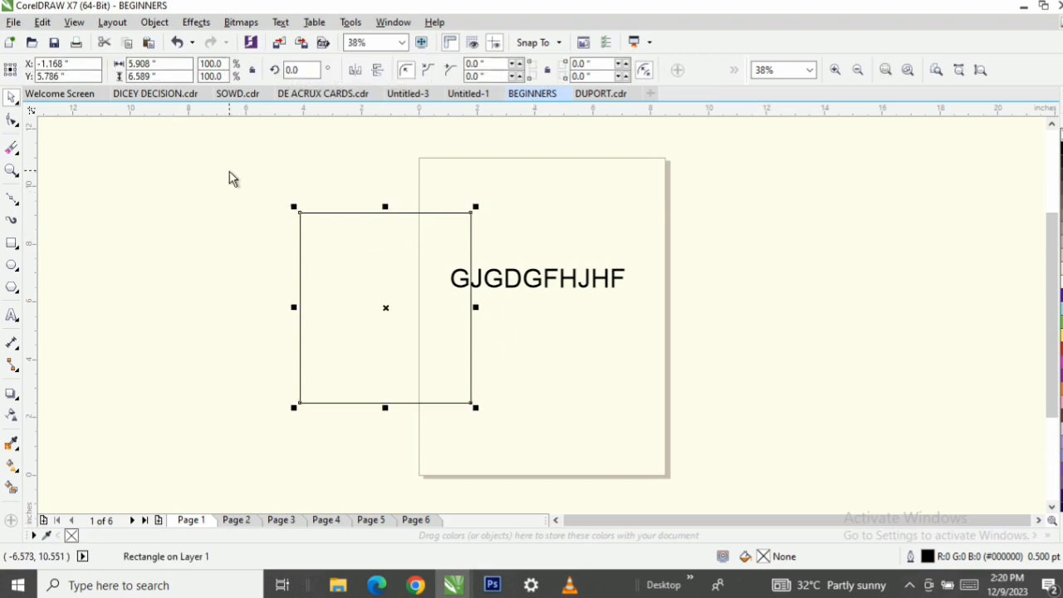
{"action": "left_click_drag", "start_coordinate": [231, 177], "coordinate": [702, 488]}
{"action": "key", "text": "Delete"}
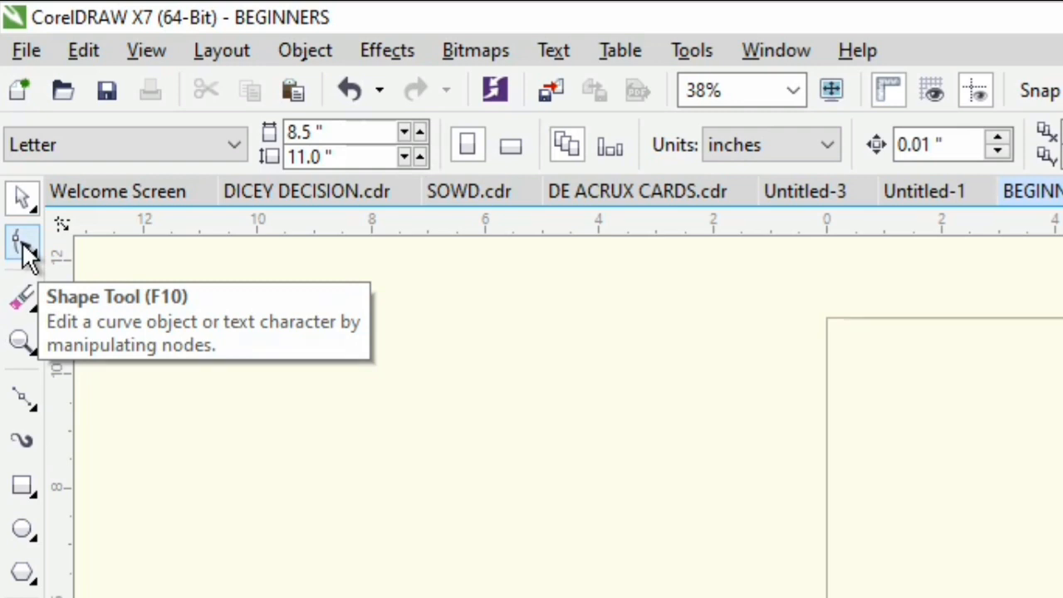
Examine the shape, crop and curve tool groups, activating the Eraser and the Freehand tool along the way.
{"action": "left_click", "coordinate": [20, 245]}
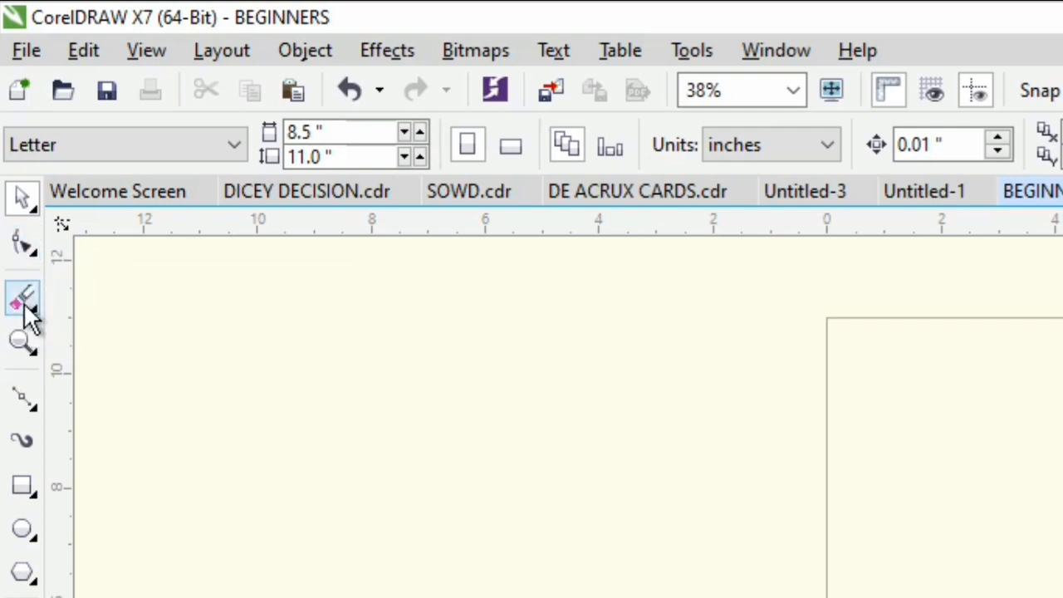
{"action": "left_click", "coordinate": [32, 314]}
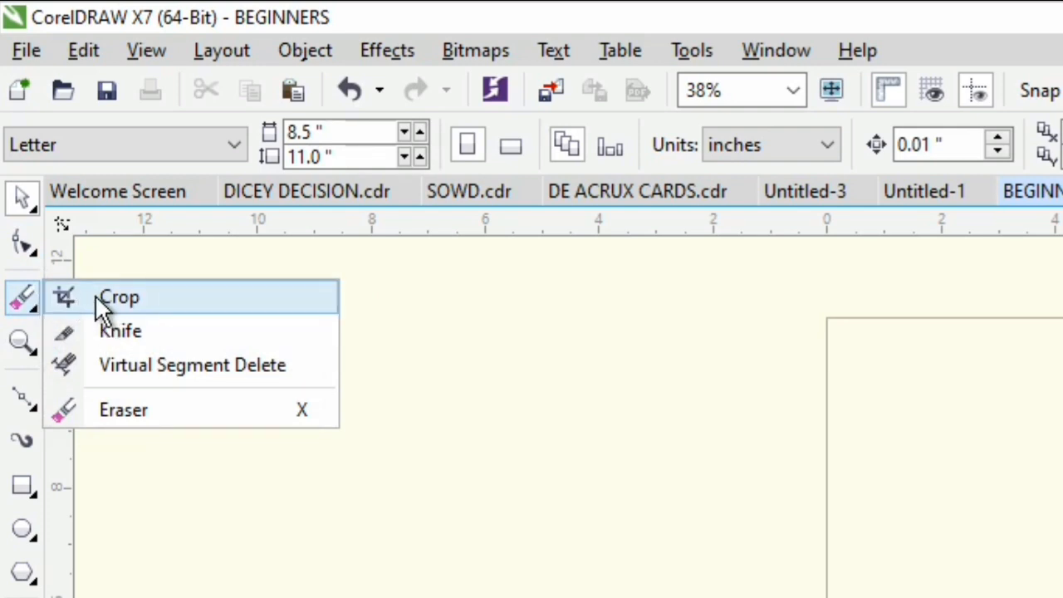
{"action": "left_click", "coordinate": [134, 416]}
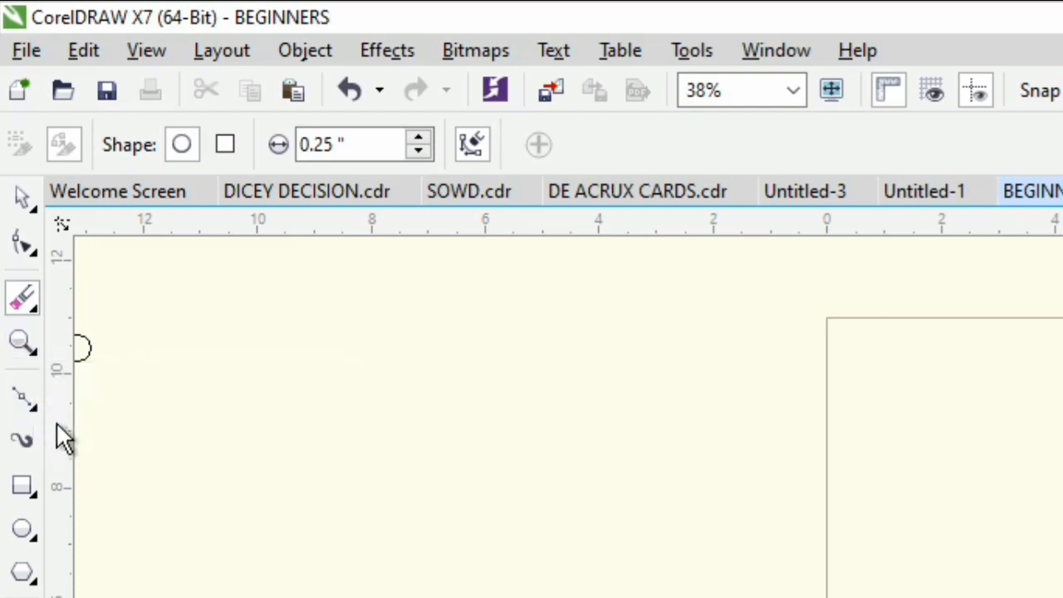
{"action": "left_click", "coordinate": [36, 389]}
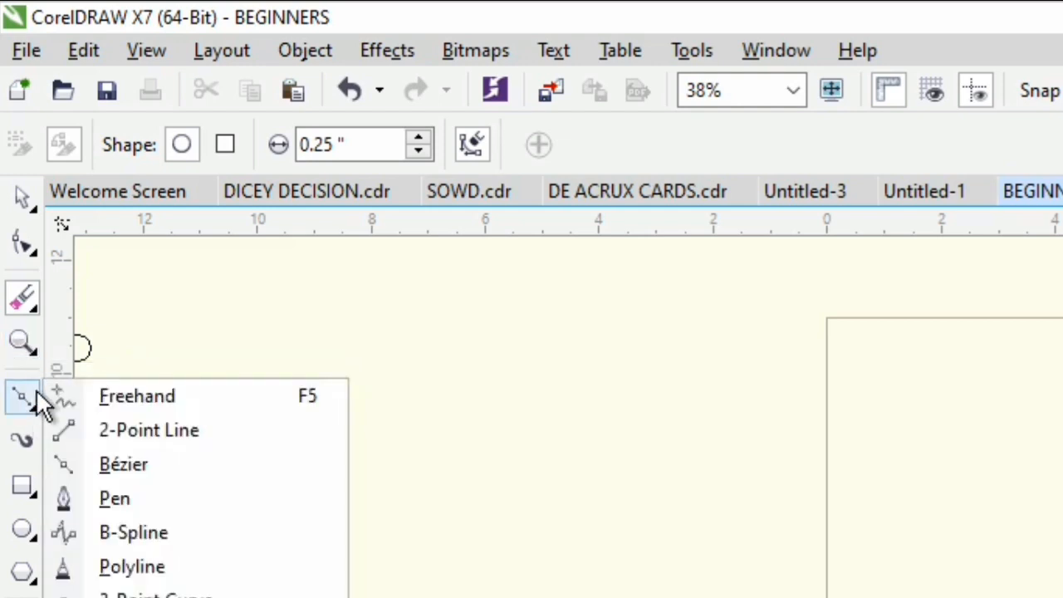
{"action": "left_click", "coordinate": [94, 397]}
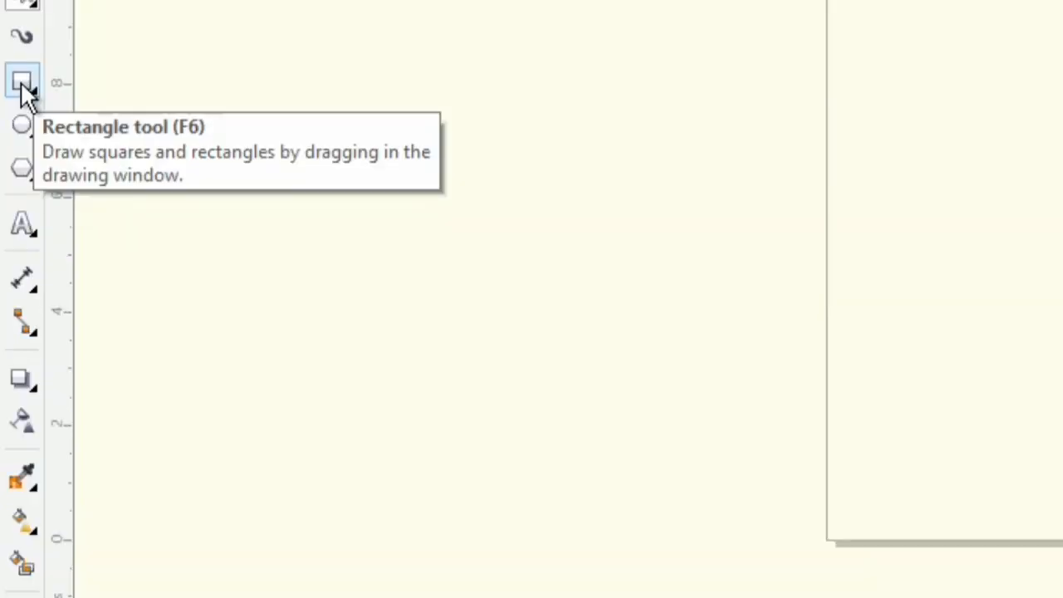
Draw an upright ellipse about 4.5" wide and 5.1" tall in the empty area left of the page.
{"action": "left_click", "coordinate": [23, 133]}
{"action": "left_click_drag", "start_coordinate": [473, 56], "coordinate": [731, 347]}
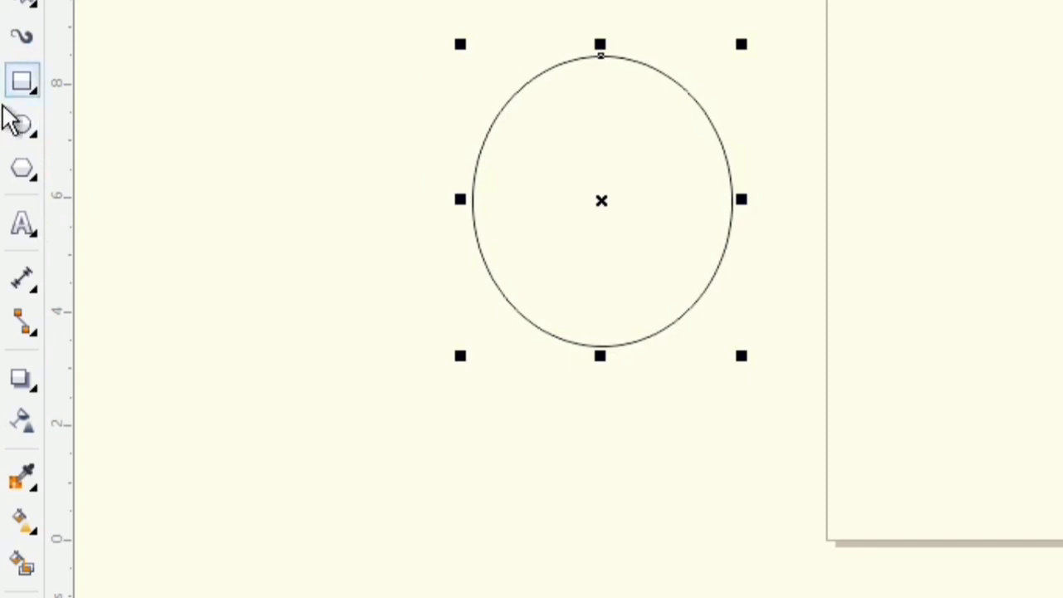
Examine the shapes in the polygon tool group and activate the Polygon tool.
{"action": "left_click", "coordinate": [18, 171]}
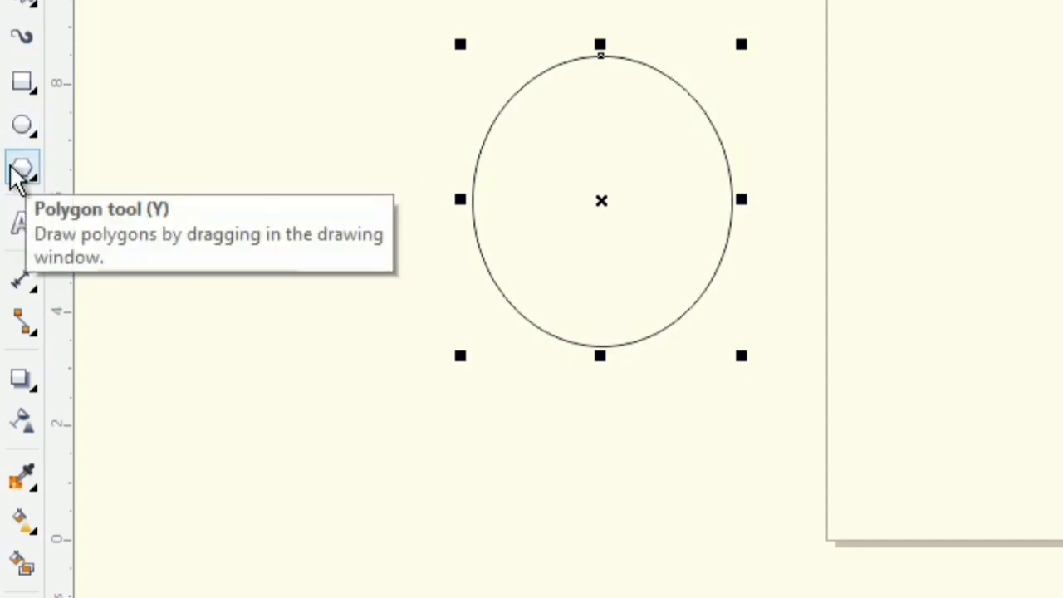
{"action": "left_click", "coordinate": [15, 174]}
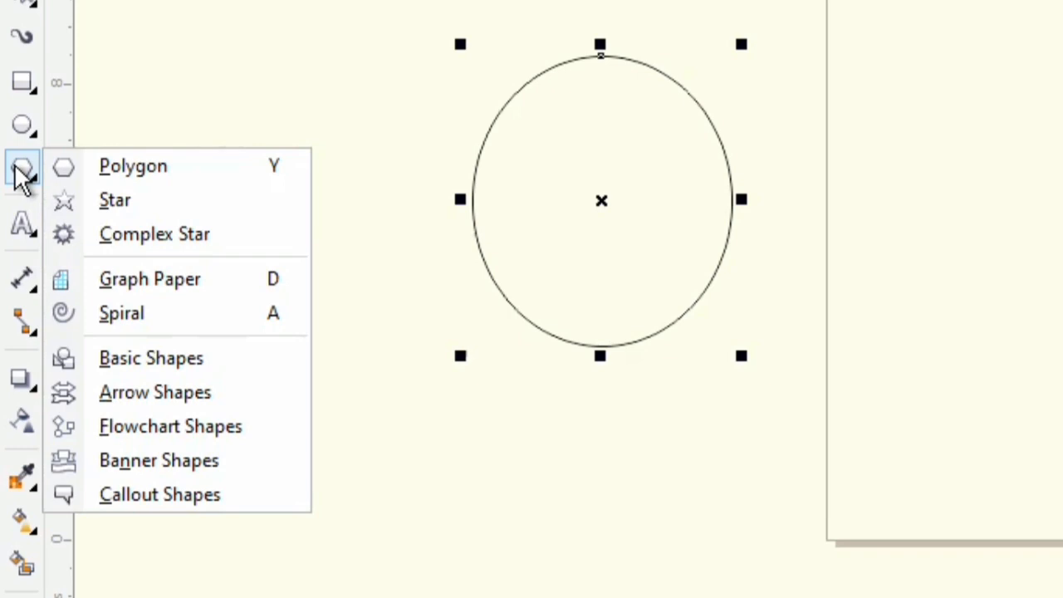
{"action": "left_click", "coordinate": [15, 169]}
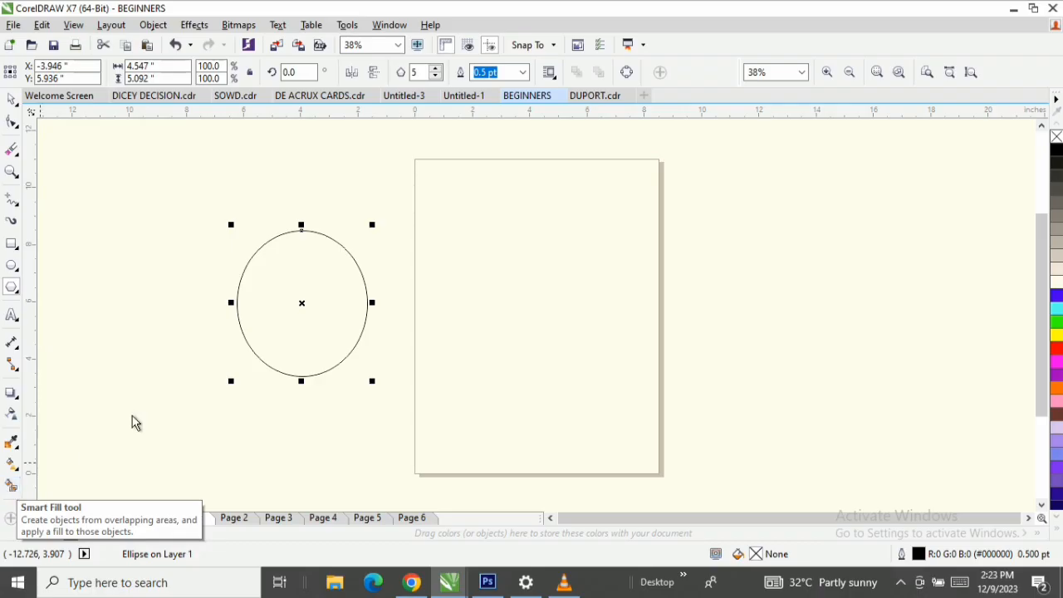
Delete the ellipse from the empty area beside the page.
{"action": "left_click", "coordinate": [12, 97]}
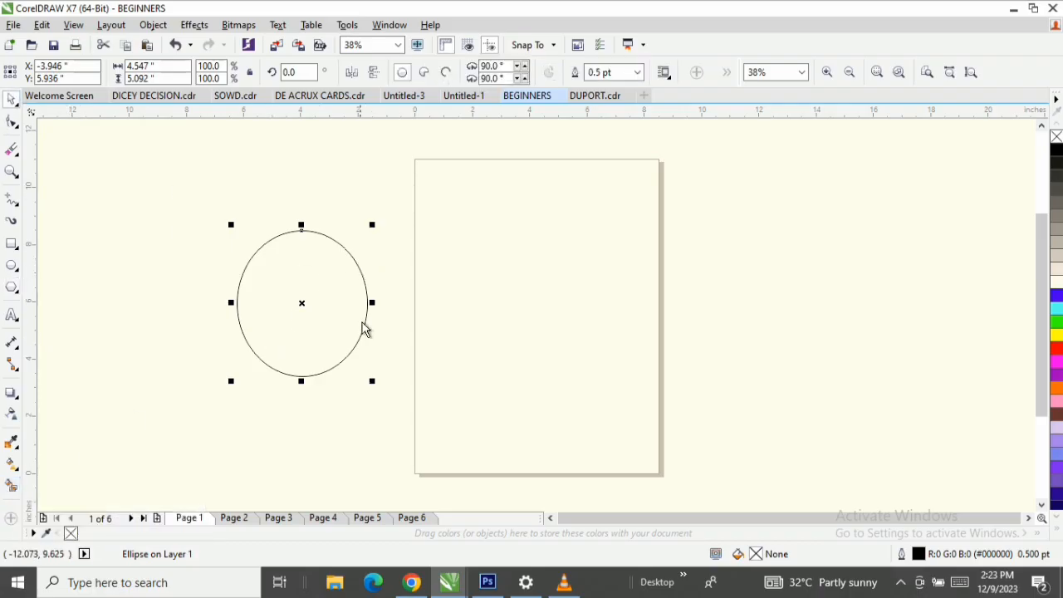
{"action": "right_click", "coordinate": [311, 264]}
{"action": "left_click", "coordinate": [353, 336]}
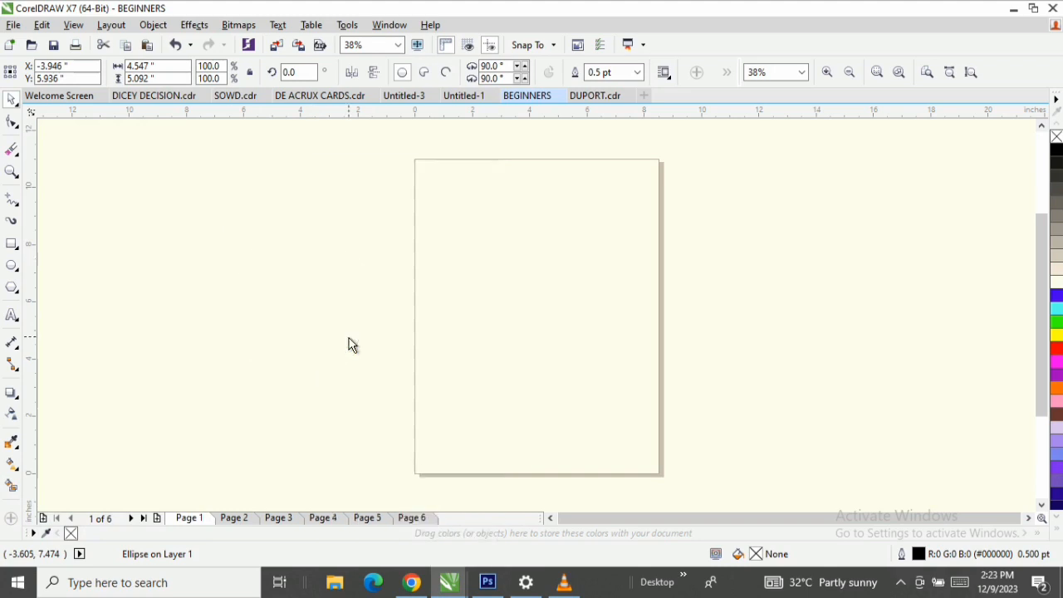
Examine the Pick tool group with its Freehand Pick and Free Transform options, keeping the Pick tool active.
{"action": "left_click", "coordinate": [13, 99]}
{"action": "left_click", "coordinate": [11, 101]}
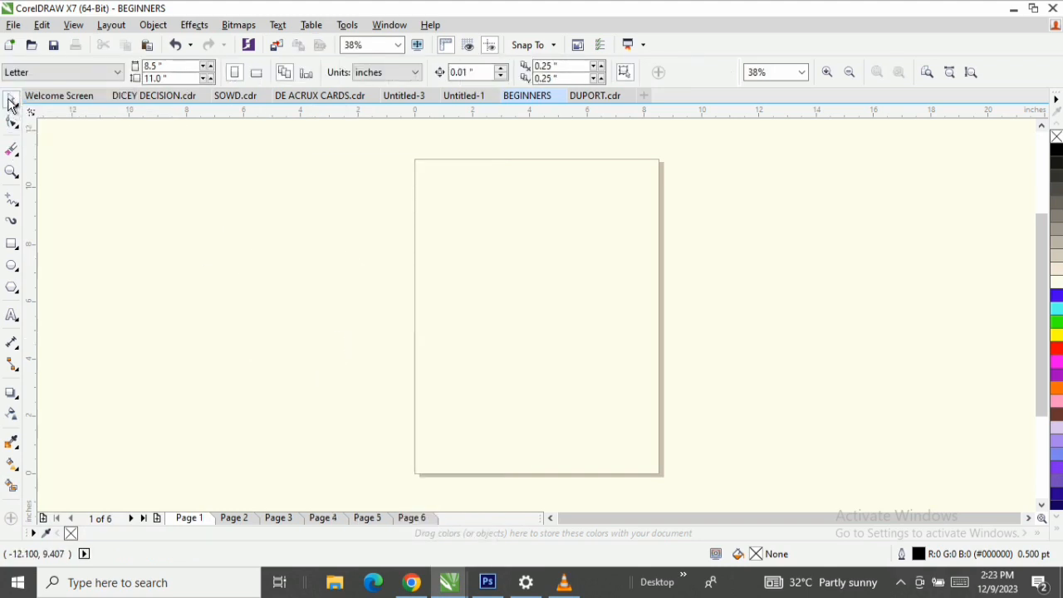
{"action": "left_click", "coordinate": [13, 104]}
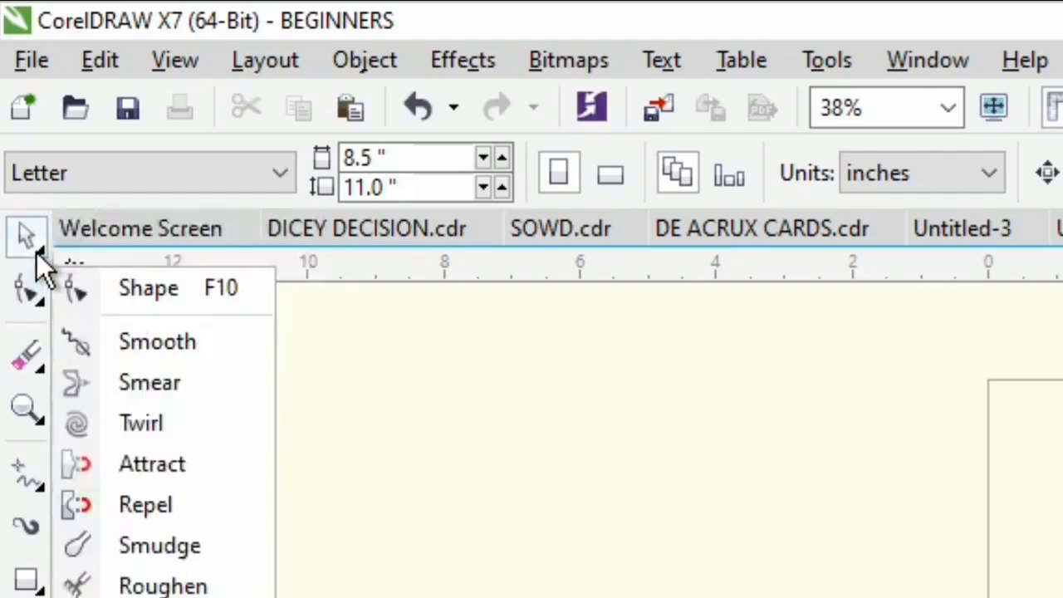
{"action": "mouse_move", "coordinate": [17, 113]}
{"action": "mouse_move", "coordinate": [39, 256]}
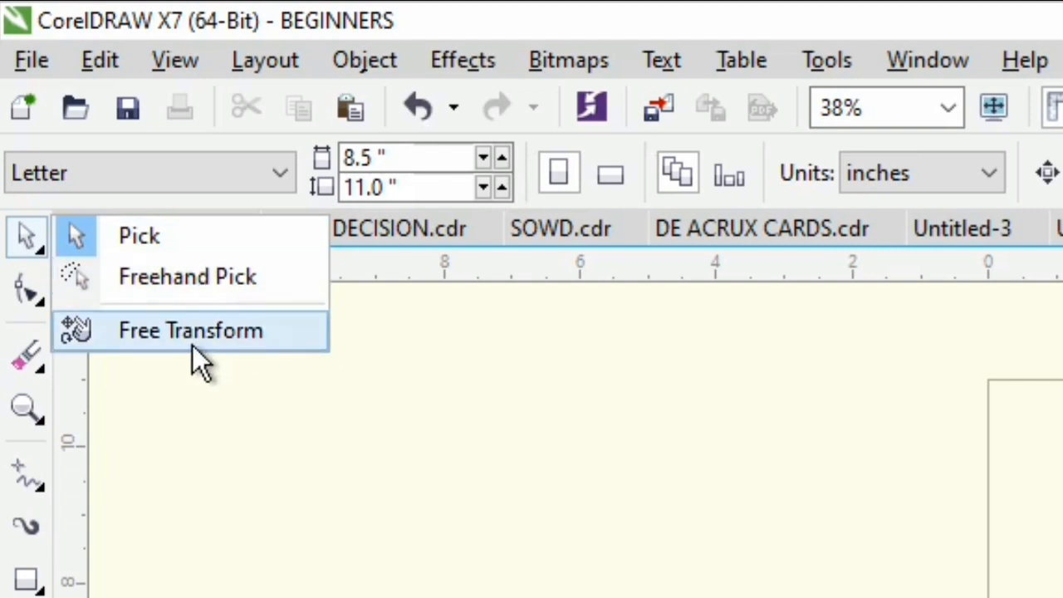
{"action": "left_click", "coordinate": [23, 232]}
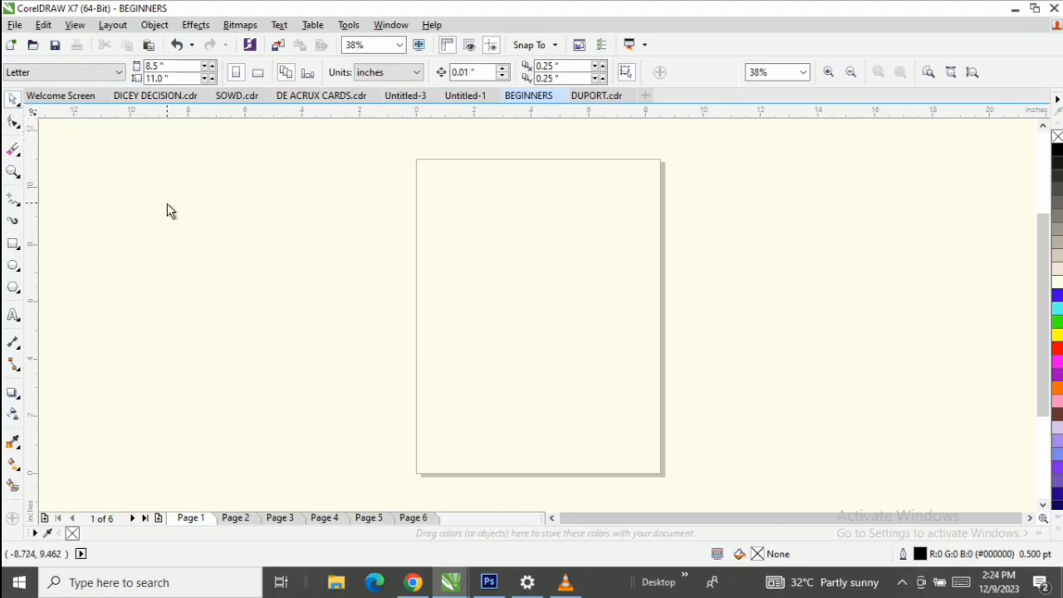
Draw a rectangle about 4.4" wide and 4.6" tall on page 1 and move it toward the page's upper-left corner.
{"action": "left_click", "coordinate": [14, 243]}
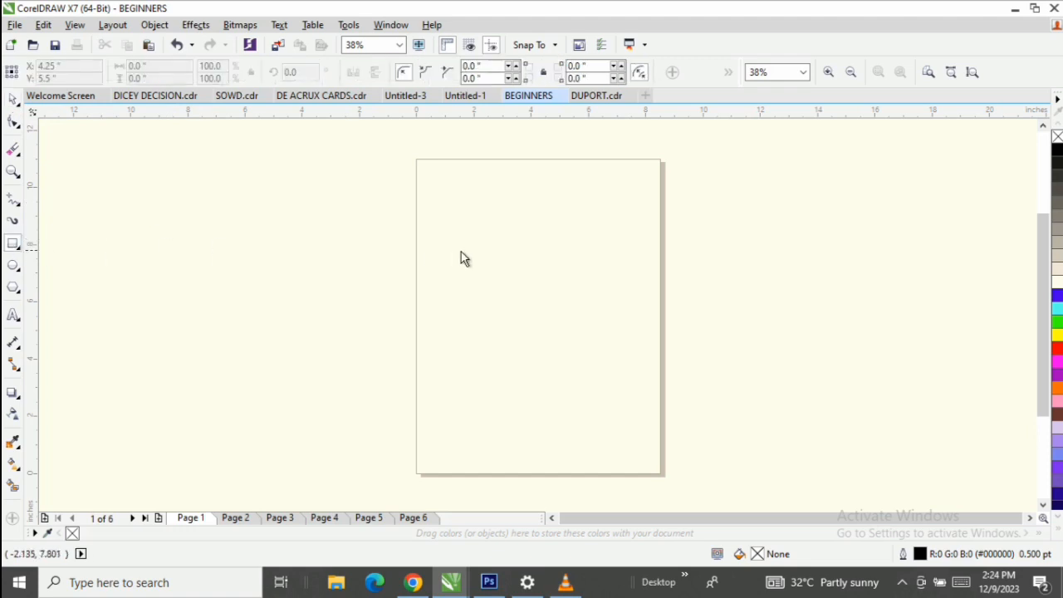
{"action": "left_click_drag", "start_coordinate": [450, 222], "coordinate": [577, 356]}
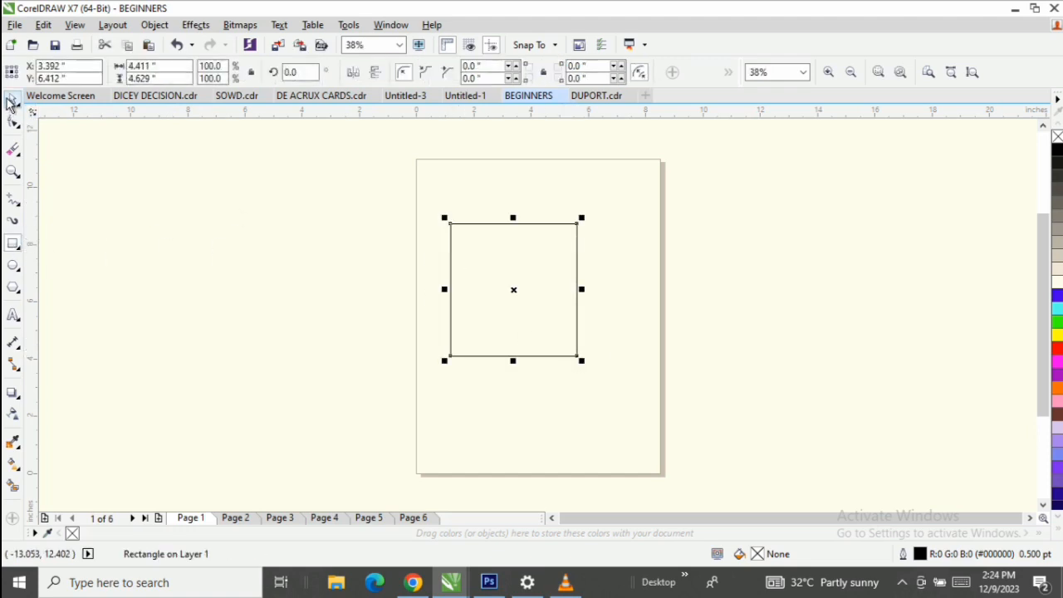
{"action": "left_click", "coordinate": [10, 100]}
{"action": "left_click_drag", "start_coordinate": [544, 289], "coordinate": [493, 280]}
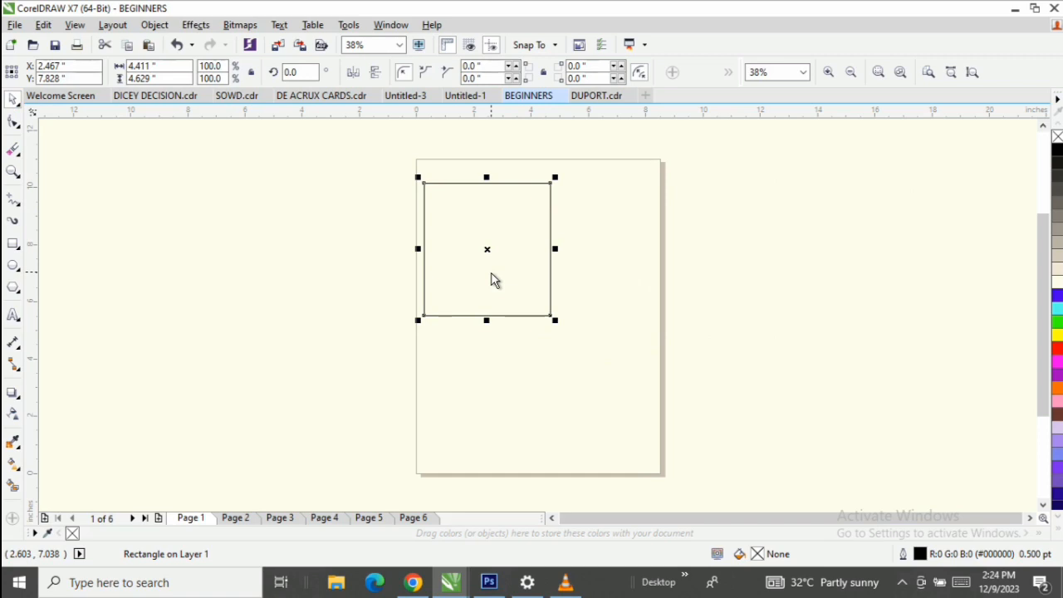
Deselect and reselect the rectangle, and reposition it several times on and off the page, ending across the page's upper-left edge.
{"action": "left_click", "coordinate": [314, 304]}
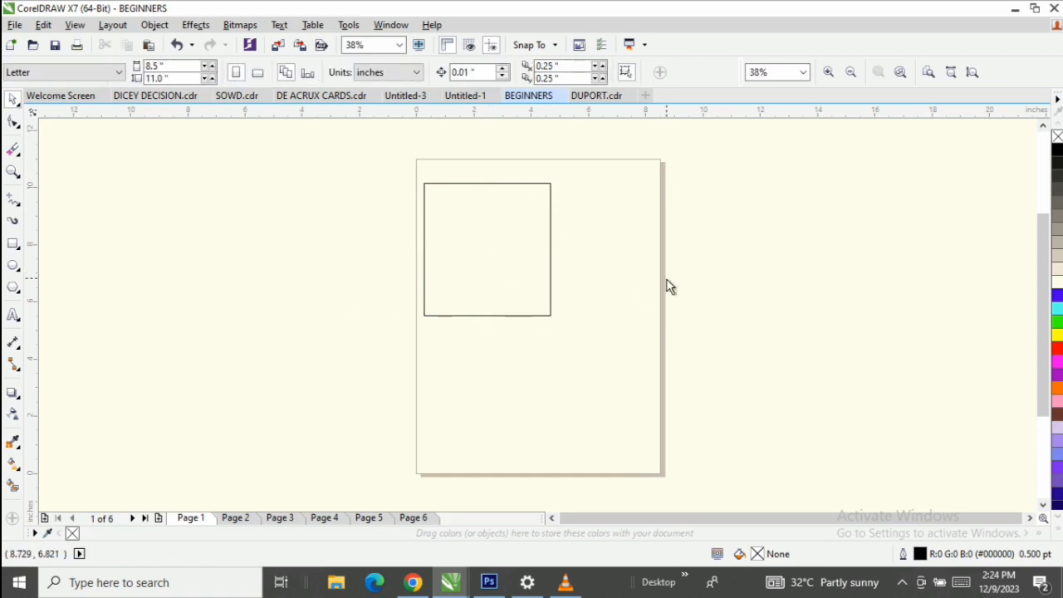
{"action": "left_click", "coordinate": [482, 300]}
{"action": "left_click_drag", "start_coordinate": [481, 263], "coordinate": [392, 275]}
{"action": "left_click_drag", "start_coordinate": [393, 275], "coordinate": [650, 263]}
{"action": "left_click_drag", "start_coordinate": [594, 269], "coordinate": [111, 256]}
{"action": "left_click_drag", "start_coordinate": [160, 310], "coordinate": [515, 385]}
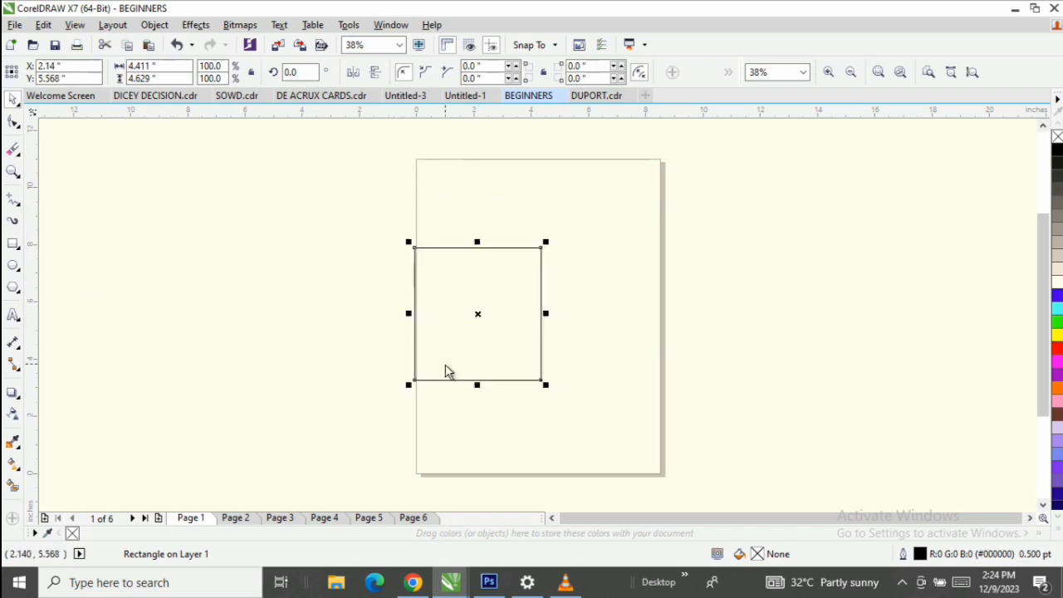
{"action": "left_click_drag", "start_coordinate": [446, 371], "coordinate": [406, 249]}
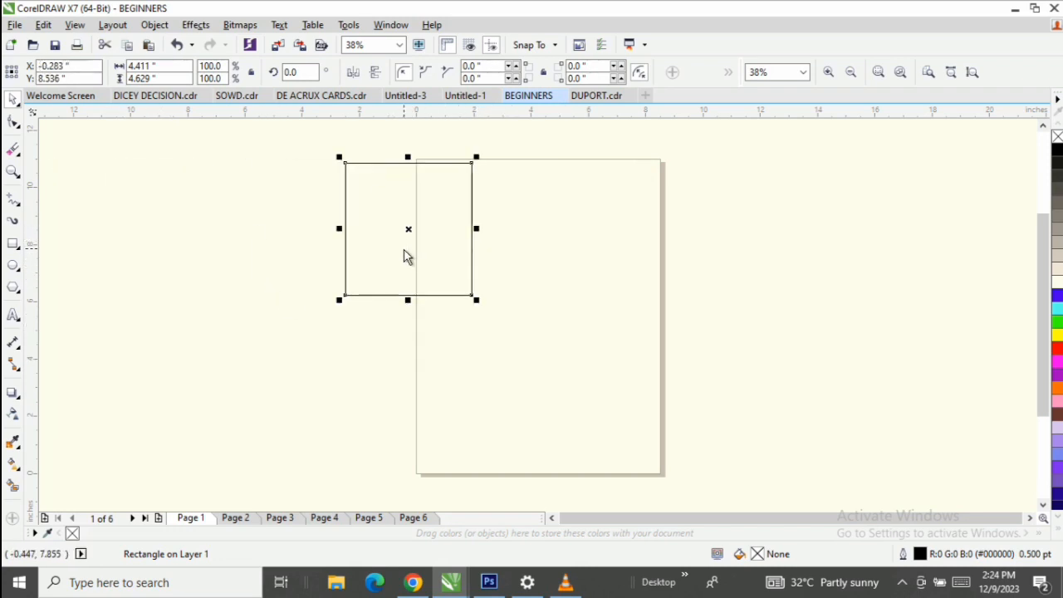
Examine the commands available for the rectangle and move it back inside the page, centred horizontally in the upper half.
{"action": "right_click", "coordinate": [402, 224]}
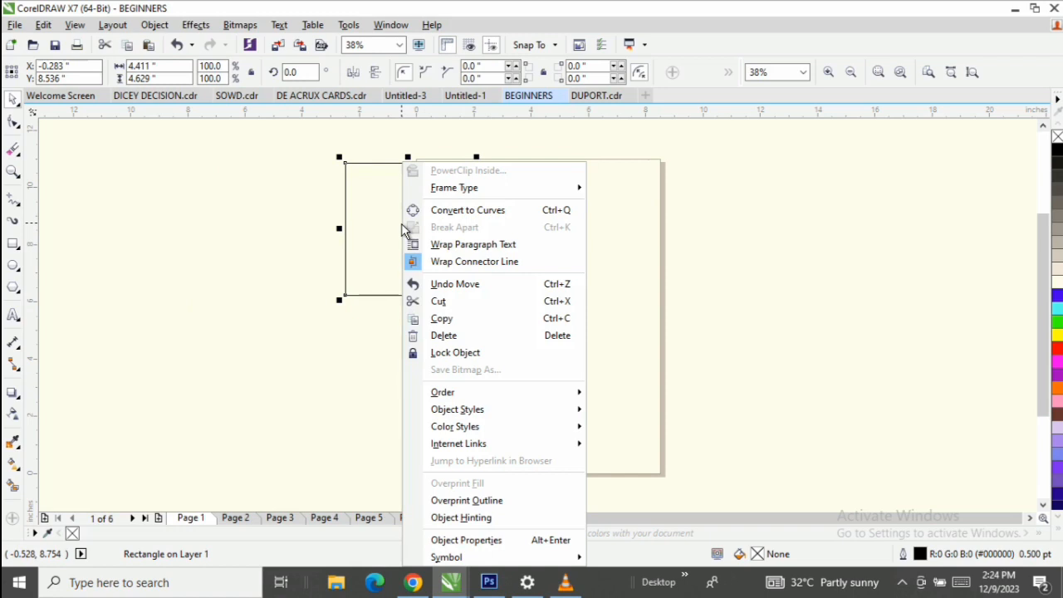
{"action": "left_click", "coordinate": [265, 191]}
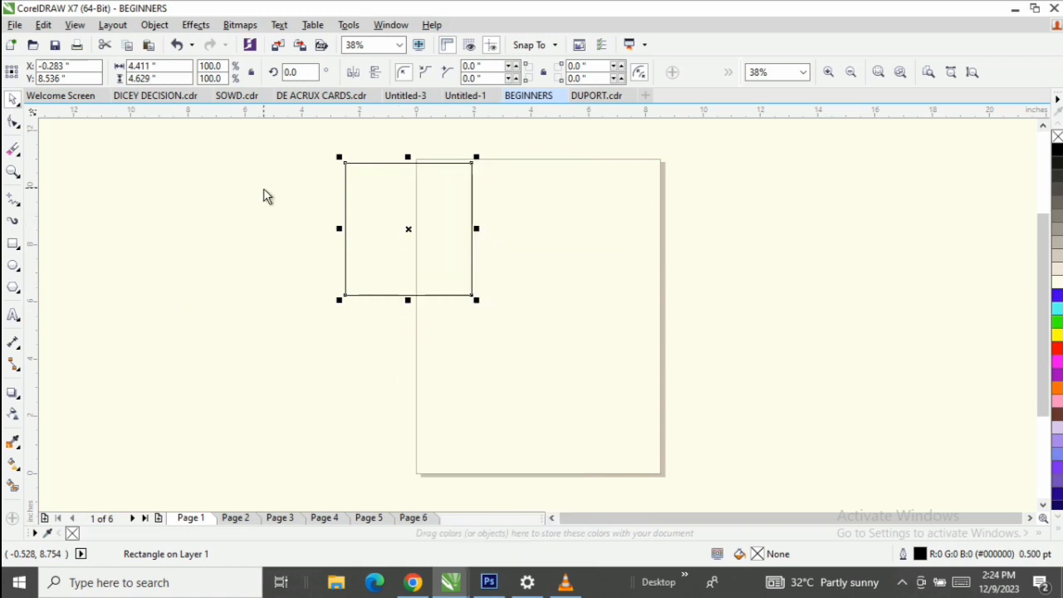
{"action": "left_click_drag", "start_coordinate": [423, 247], "coordinate": [532, 266]}
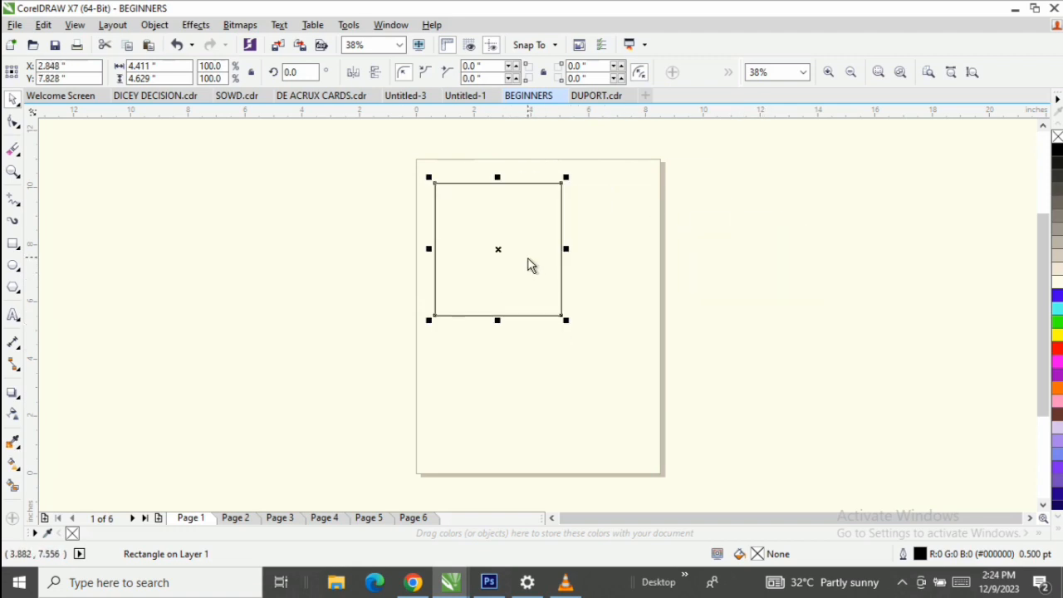
{"action": "right_click", "coordinate": [531, 264]}
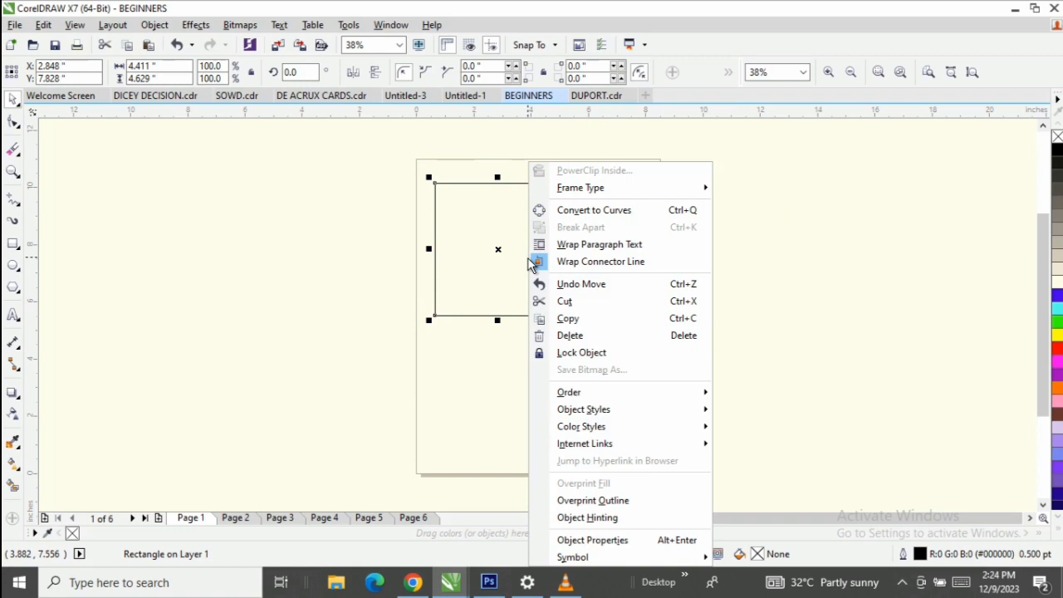
{"action": "left_click", "coordinate": [189, 202]}
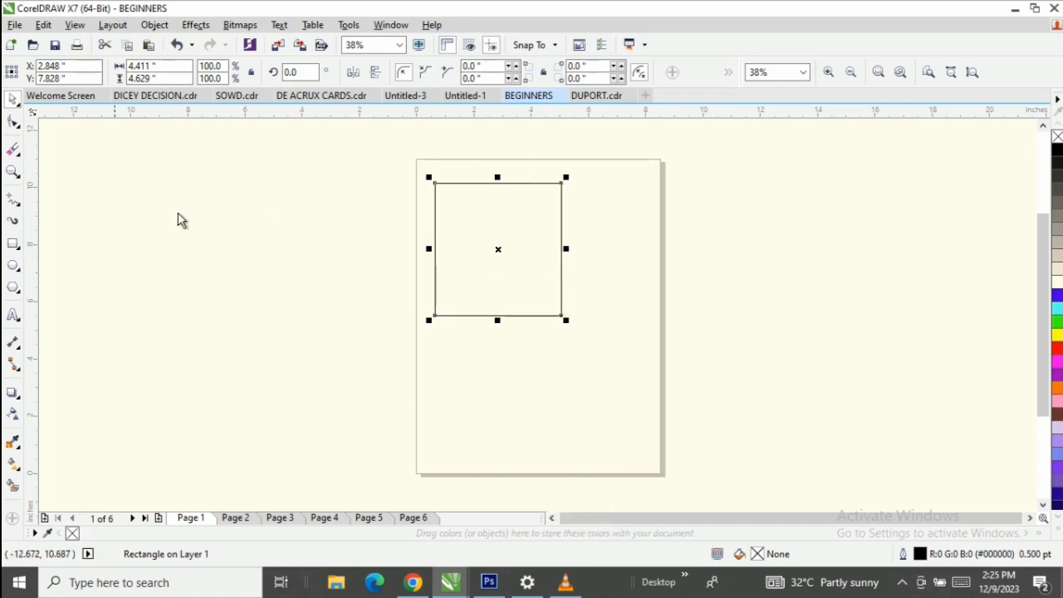
{"action": "left_click_drag", "start_coordinate": [443, 259], "coordinate": [480, 273]}
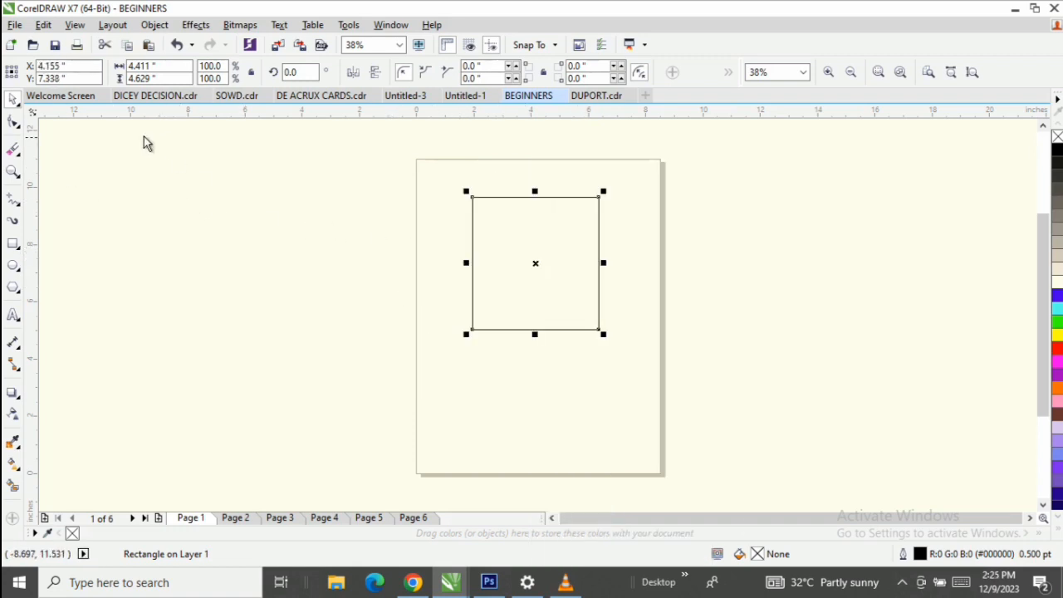
Examine the Shape tool group, show the rectangle's corner nodes with the Shape tool, and delete the rectangle from page 1.
{"action": "left_click", "coordinate": [11, 128]}
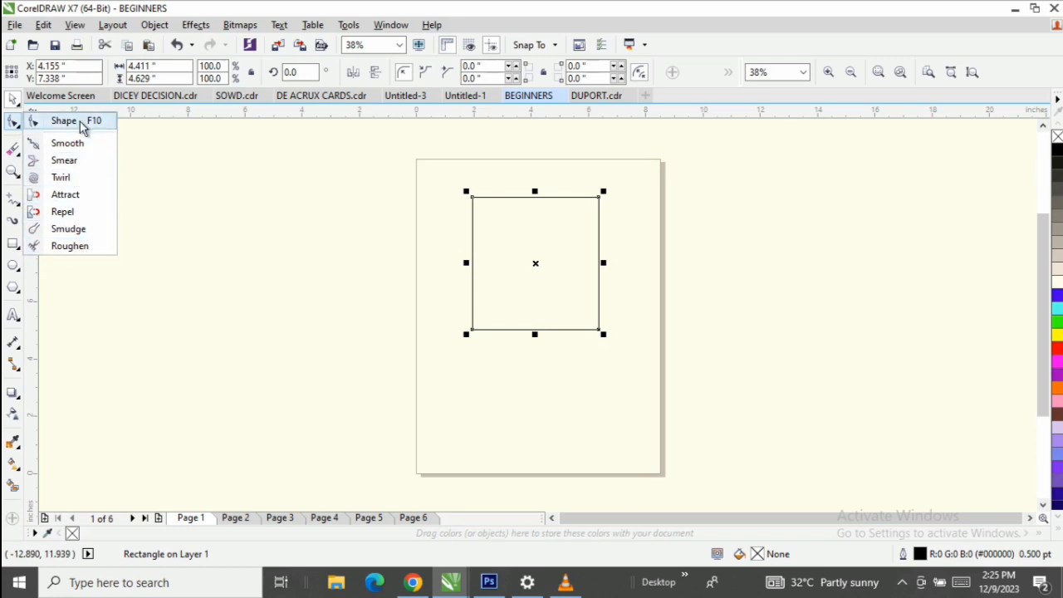
{"action": "left_click", "coordinate": [7, 124]}
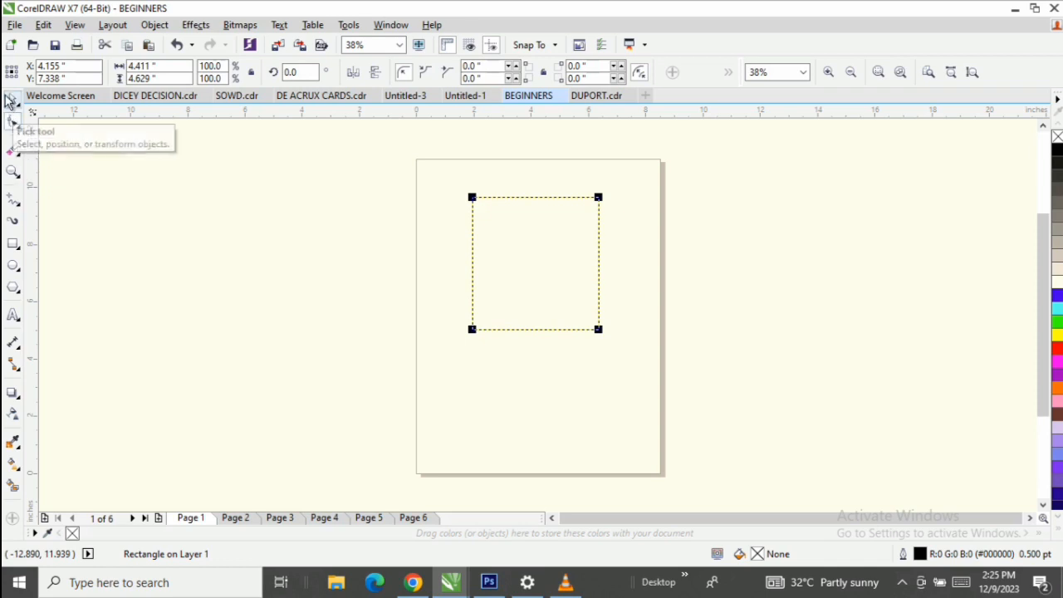
{"action": "left_click", "coordinate": [12, 99]}
{"action": "right_click", "coordinate": [536, 240]}
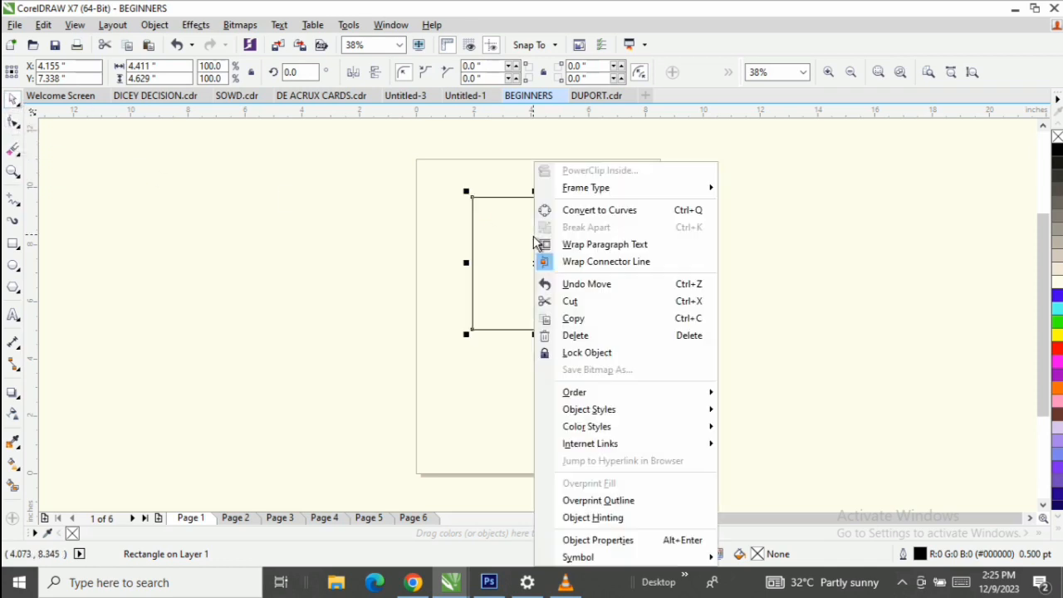
{"action": "left_click", "coordinate": [575, 336]}
Draw a rectangle about 7.6" wide and 7.1" tall on page 1 and shift it slightly to centre it between the page's sides.
{"action": "left_click", "coordinate": [11, 244]}
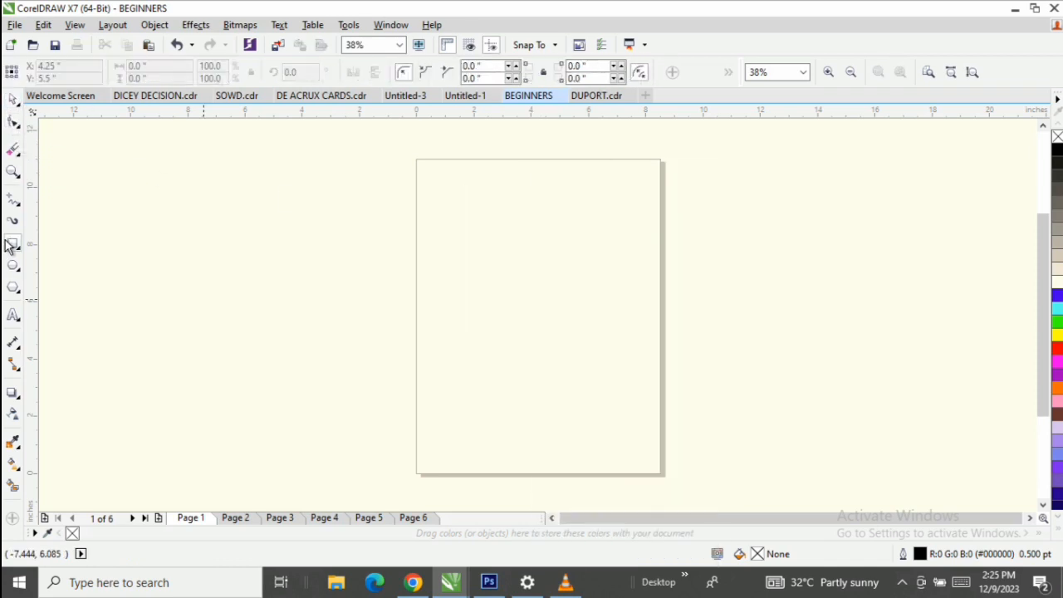
{"action": "mouse_move", "coordinate": [430, 192]}
{"action": "left_mouse_down"}
{"action": "mouse_move", "coordinate": [633, 355]}
{"action": "mouse_move", "coordinate": [649, 394]}
{"action": "left_mouse_up"}
{"action": "left_click", "coordinate": [13, 99]}
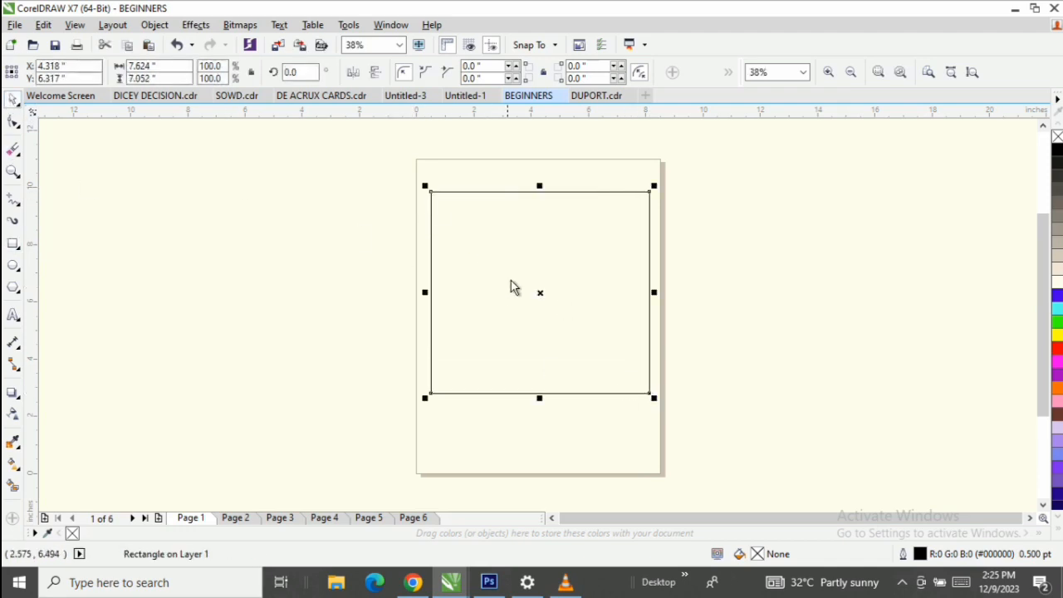
{"action": "left_click_drag", "start_coordinate": [511, 287], "coordinate": [506, 282]}
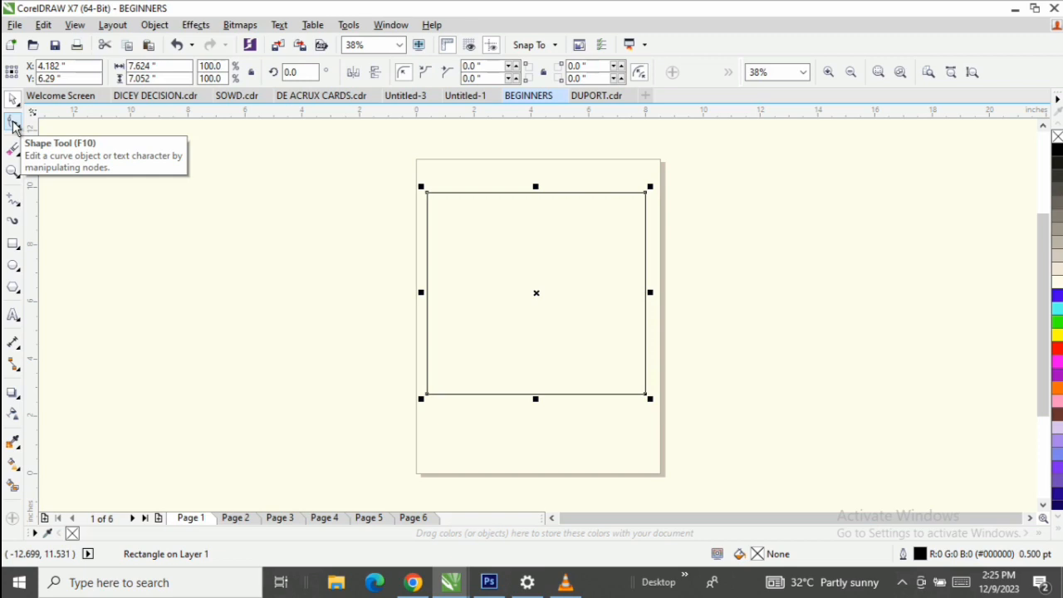
Round all four corners of the rectangle to a radius of about 3" with the Shape tool, and return them to square.
{"action": "left_click", "coordinate": [13, 123]}
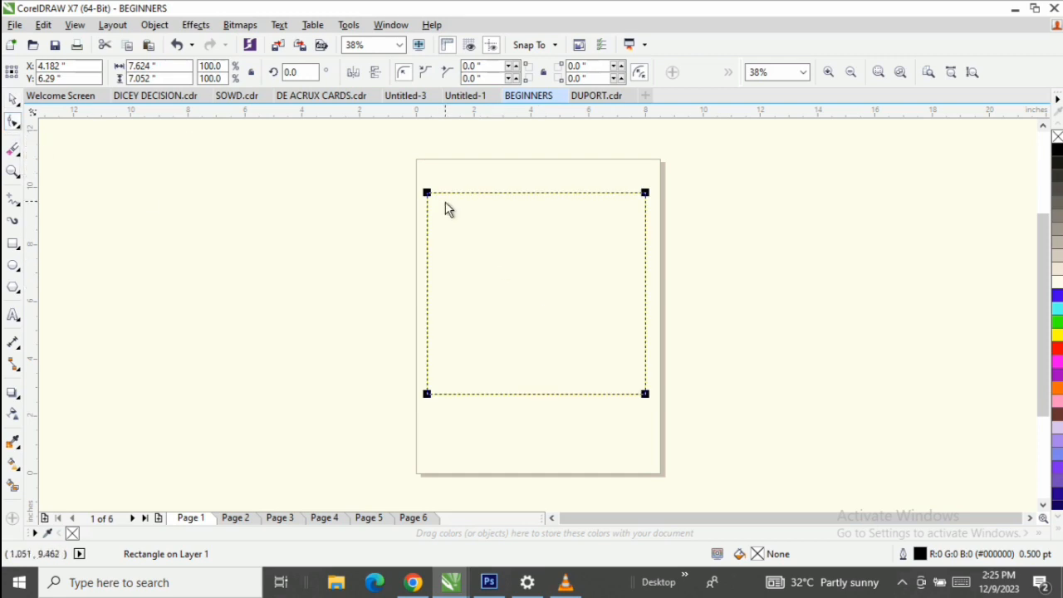
{"action": "left_click", "coordinate": [13, 98]}
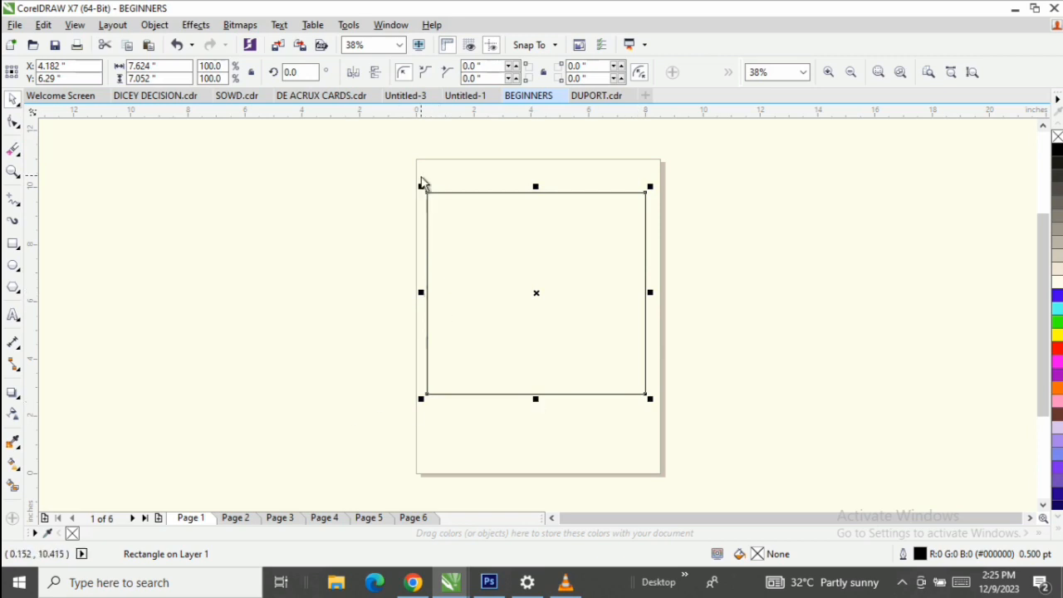
{"action": "left_click", "coordinate": [12, 123]}
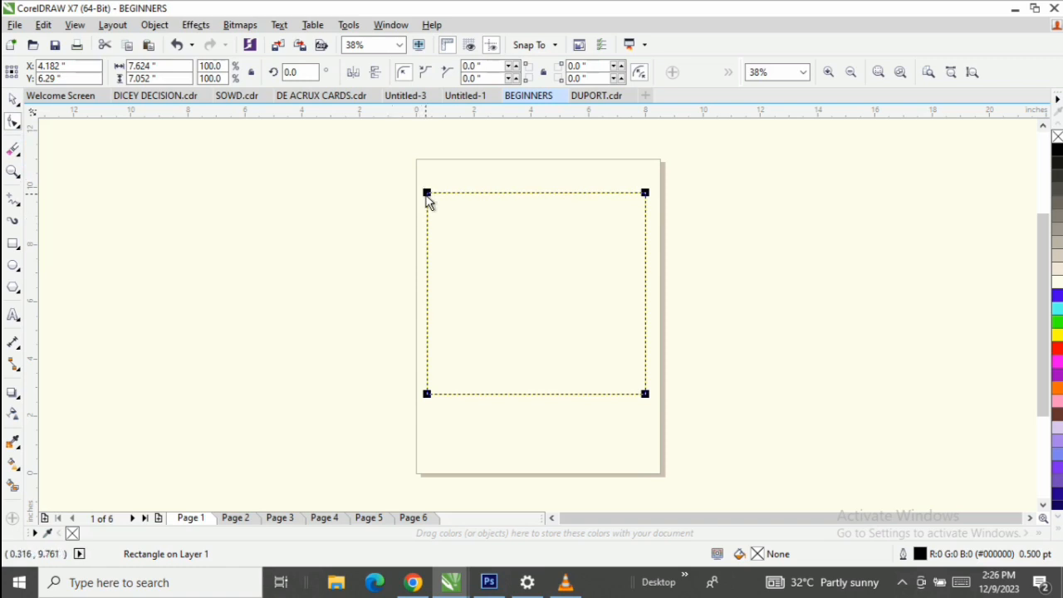
{"action": "left_click_drag", "start_coordinate": [426, 196], "coordinate": [424, 304]}
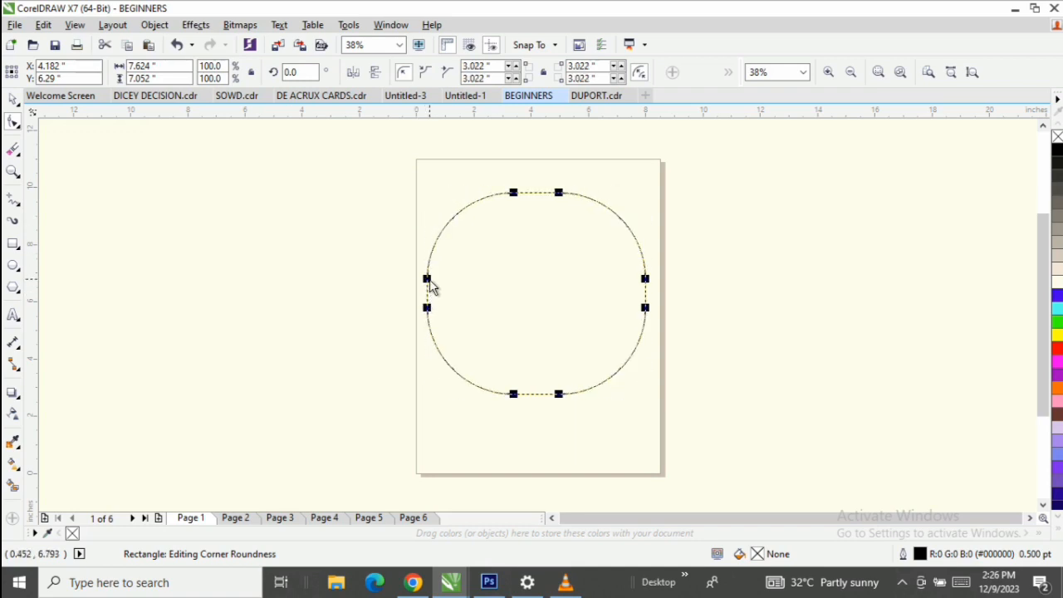
{"action": "left_click_drag", "start_coordinate": [426, 238], "coordinate": [424, 289]}
{"action": "left_click_drag", "start_coordinate": [427, 287], "coordinate": [427, 176]}
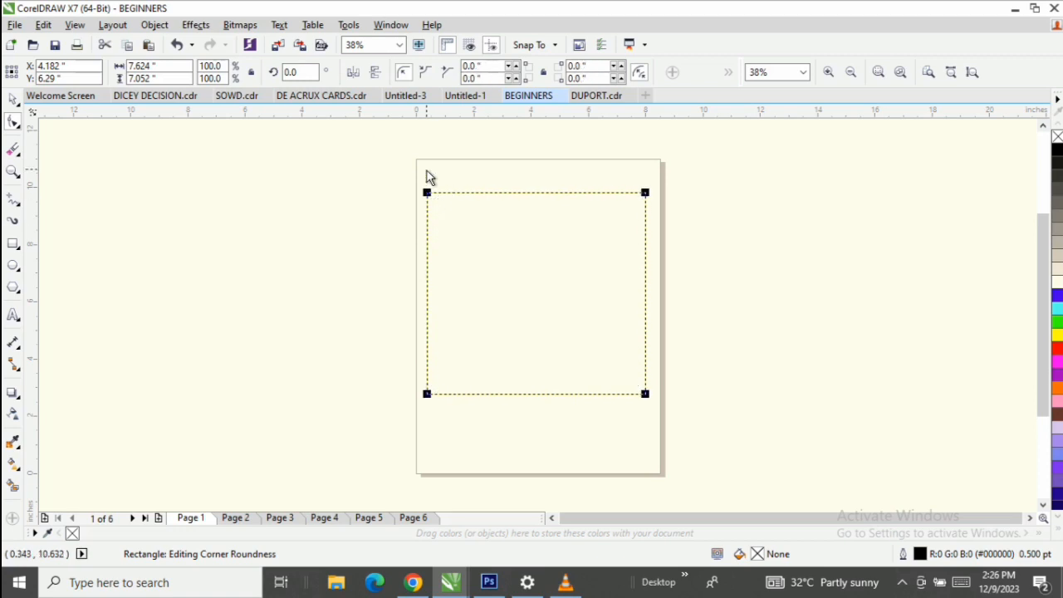
Convert the large rectangle on page 1 to curves.
{"action": "left_click", "coordinate": [12, 98]}
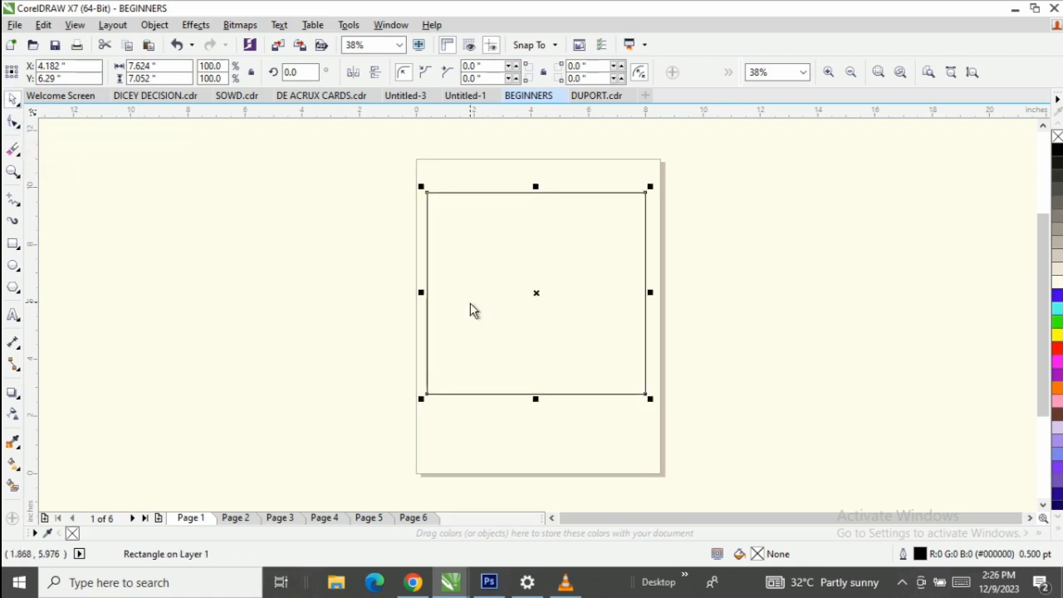
{"action": "right_click", "coordinate": [532, 251]}
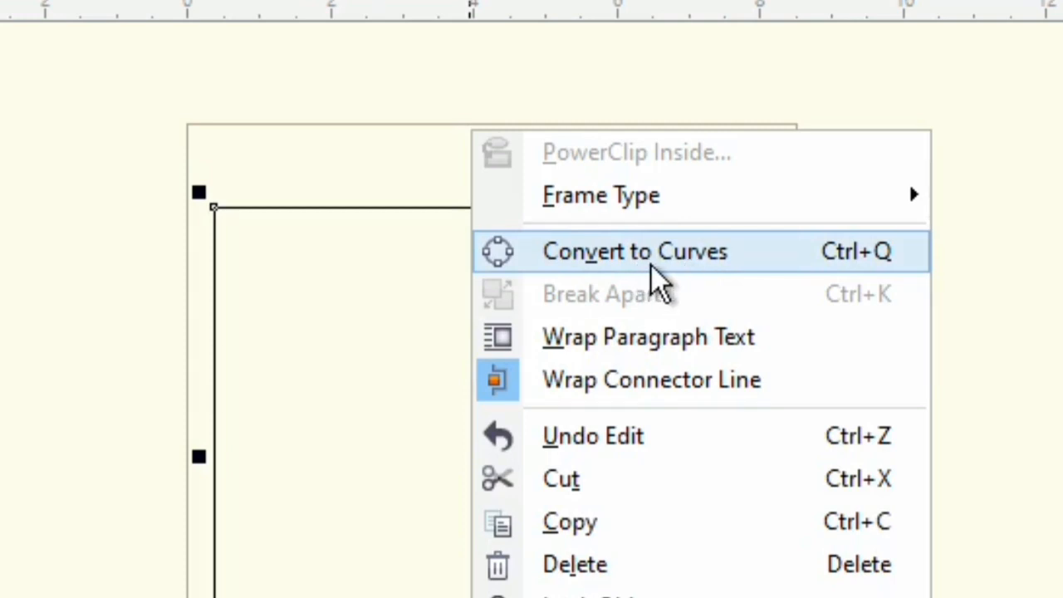
{"action": "left_click", "coordinate": [650, 265]}
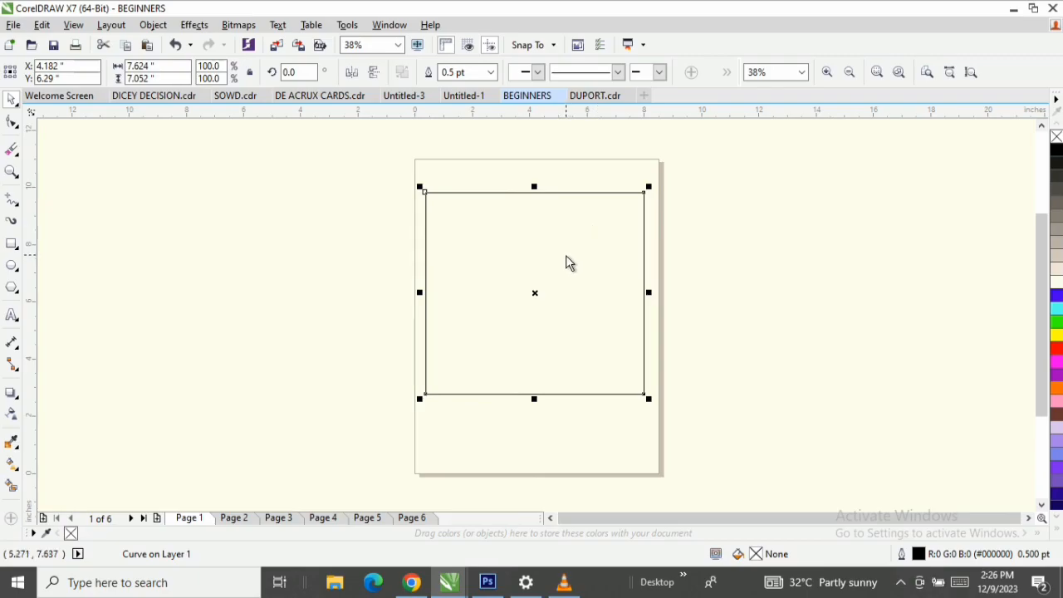
Add four extra nodes along the left edge of the square curve with the Shape tool.
{"action": "left_click", "coordinate": [11, 123]}
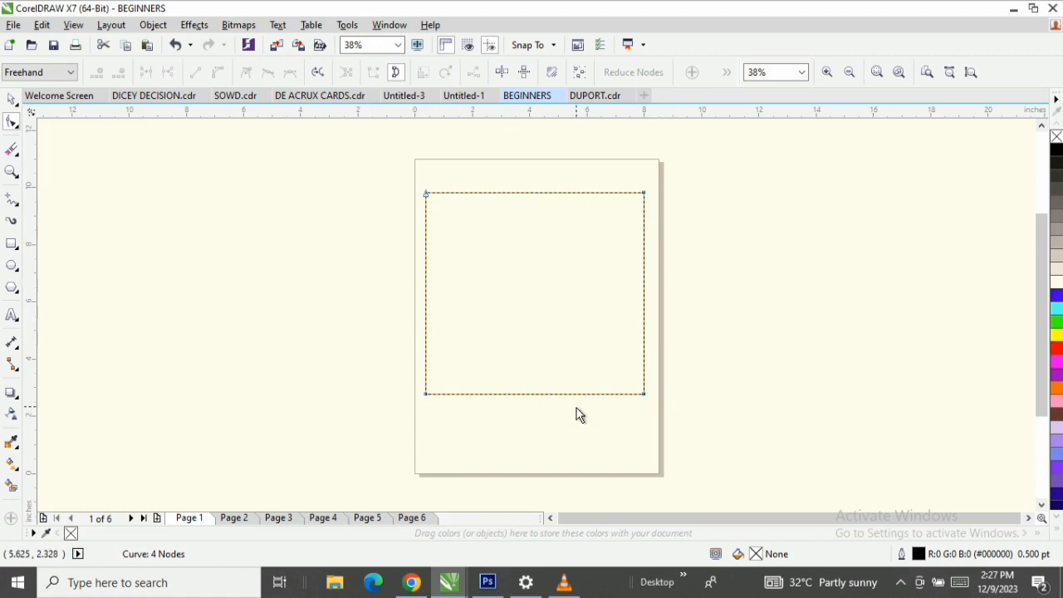
{"action": "double_click", "coordinate": [426, 291]}
{"action": "scroll", "coordinate": [426, 290], "scroll_direction": "up", "scroll_amount": 10}
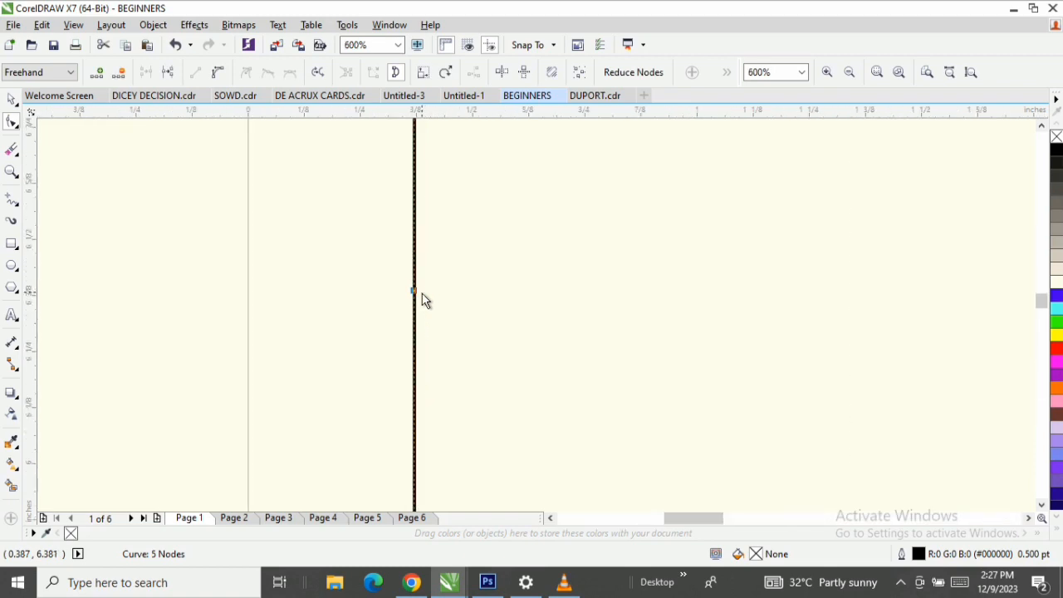
{"action": "double_click", "coordinate": [416, 237]}
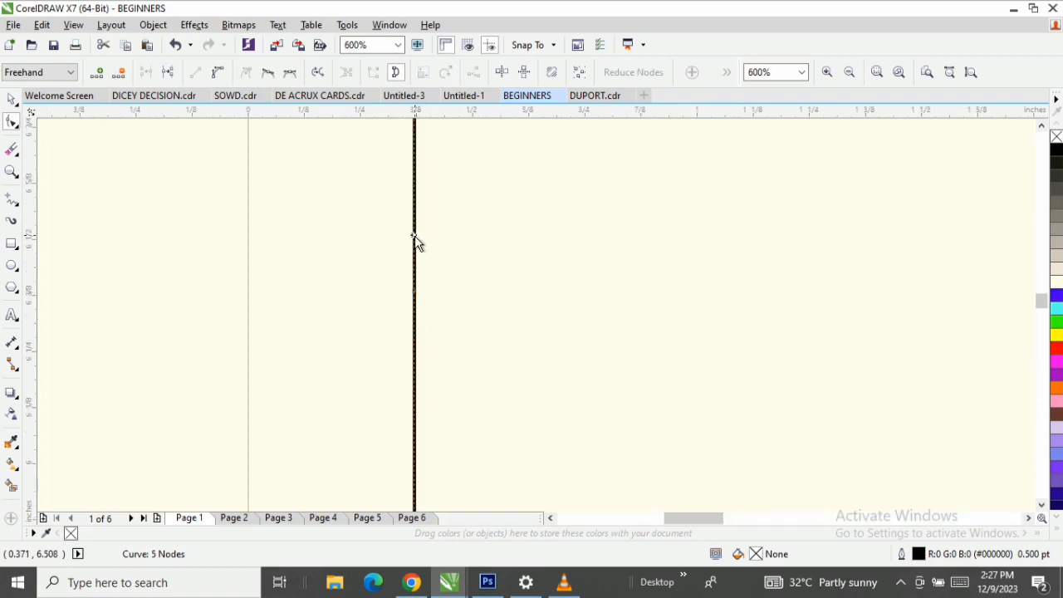
{"action": "left_click", "coordinate": [413, 366]}
{"action": "left_click_drag", "start_coordinate": [413, 376], "coordinate": [414, 377]}
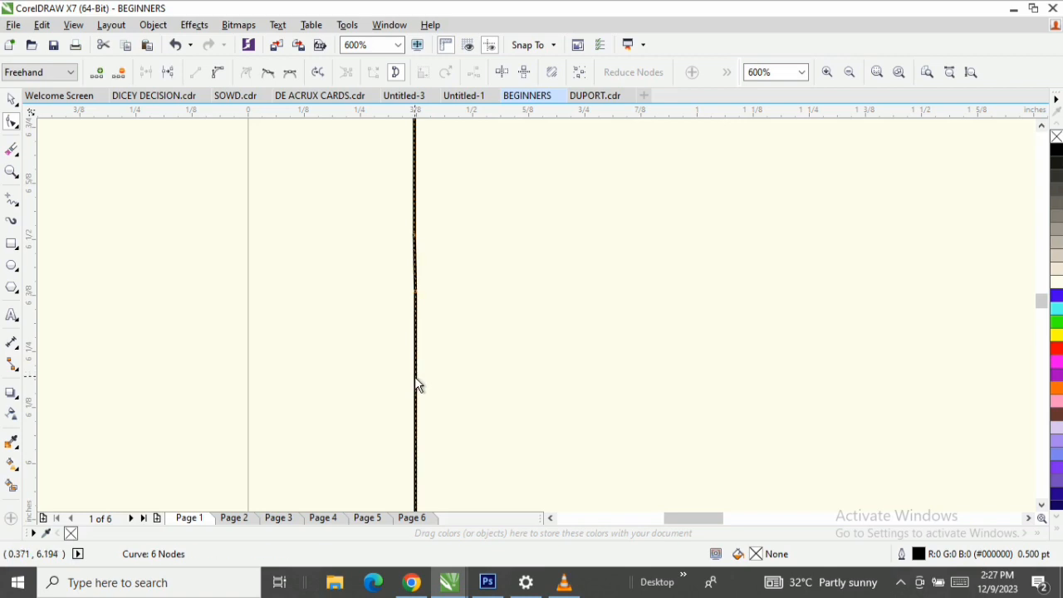
{"action": "double_click", "coordinate": [414, 376]}
{"action": "left_click", "coordinate": [415, 294]}
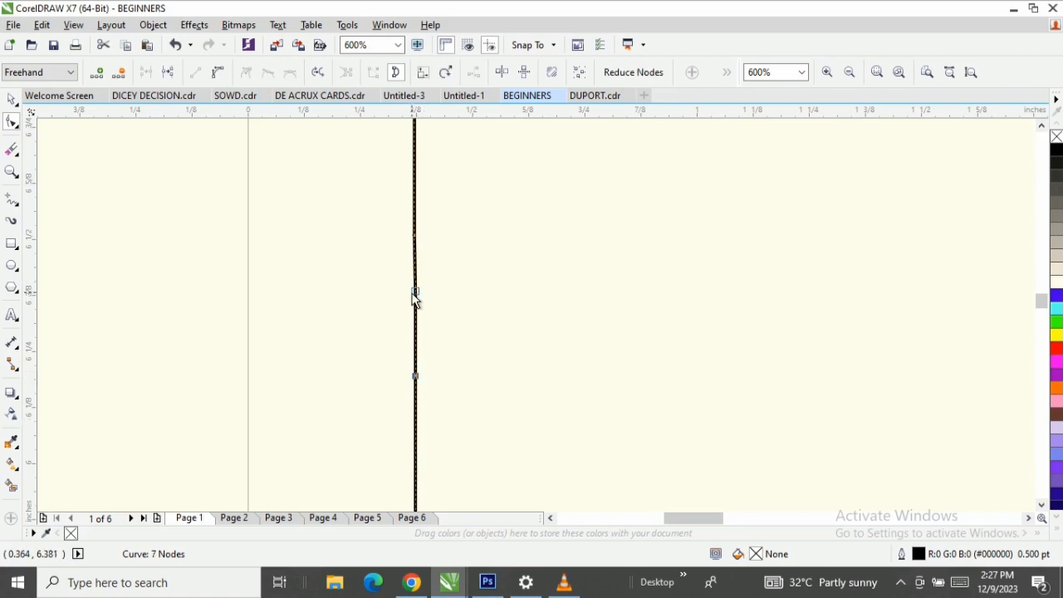
{"action": "double_click", "coordinate": [415, 163]}
{"action": "scroll", "coordinate": [419, 170], "scroll_direction": "down", "scroll_amount": 2}
{"action": "scroll", "coordinate": [481, 310], "scroll_direction": "down", "scroll_amount": 1}
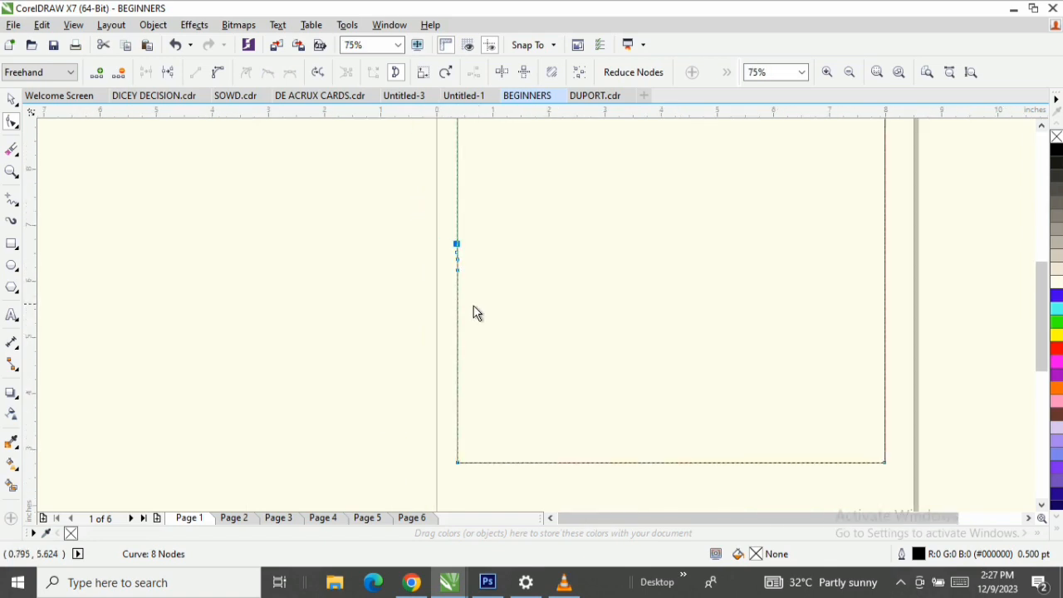
Delete all the extra nodes from the square's left edge, leaving only its corner nodes.
{"action": "mouse_move", "coordinate": [408, 190]}
{"action": "left_mouse_down"}
{"action": "mouse_move", "coordinate": [533, 279]}
{"action": "mouse_move", "coordinate": [543, 302]}
{"action": "mouse_move", "coordinate": [443, 355]}
{"action": "left_mouse_up"}
{"action": "key", "text": "Delete"}
{"action": "scroll", "coordinate": [830, 280], "scroll_direction": "down", "scroll_amount": 1}
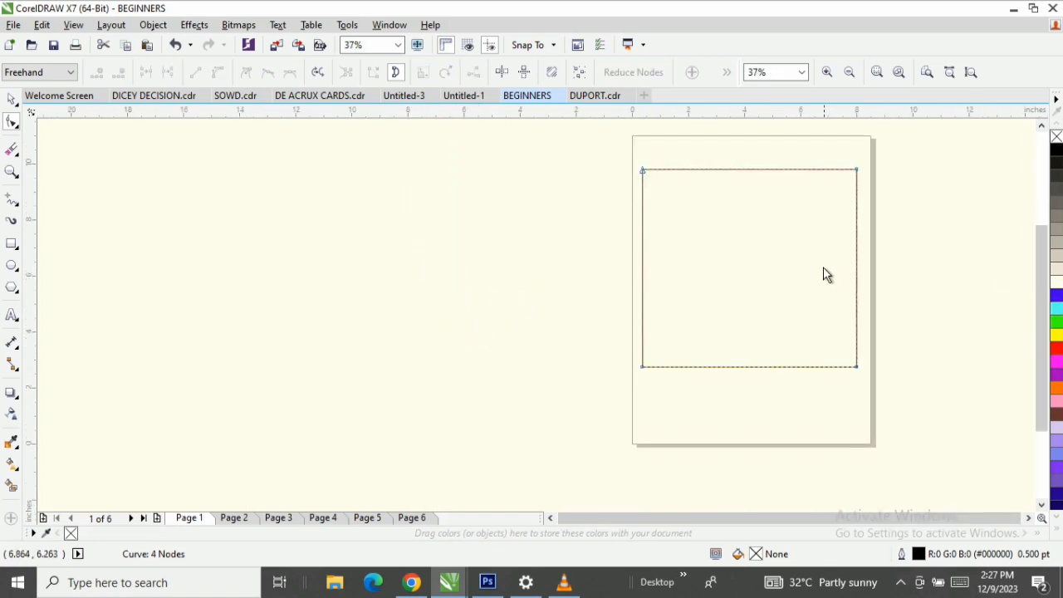
Add a node at the middle of the square's bottom edge and delete the bottom-right corner node.
{"action": "left_click", "coordinate": [1028, 517]}
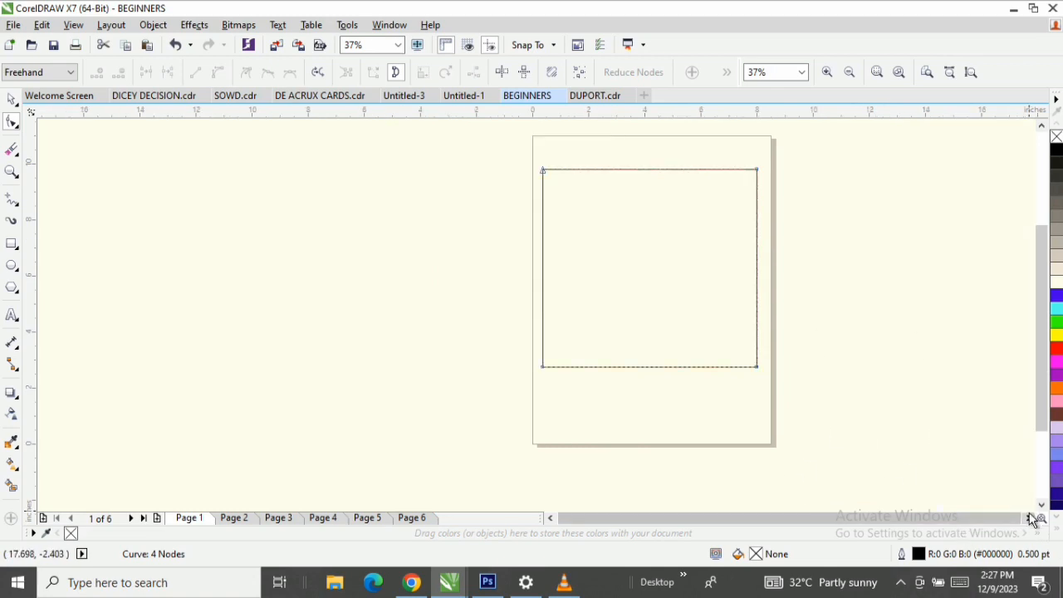
{"action": "double_click", "coordinate": [647, 367]}
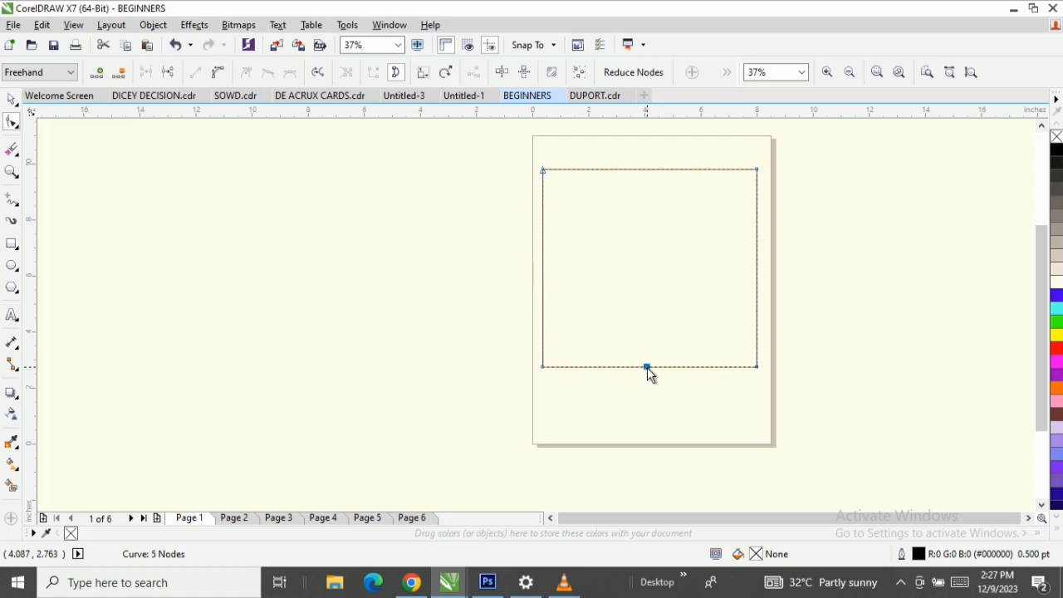
{"action": "scroll", "coordinate": [647, 367], "scroll_direction": "up", "scroll_amount": 5}
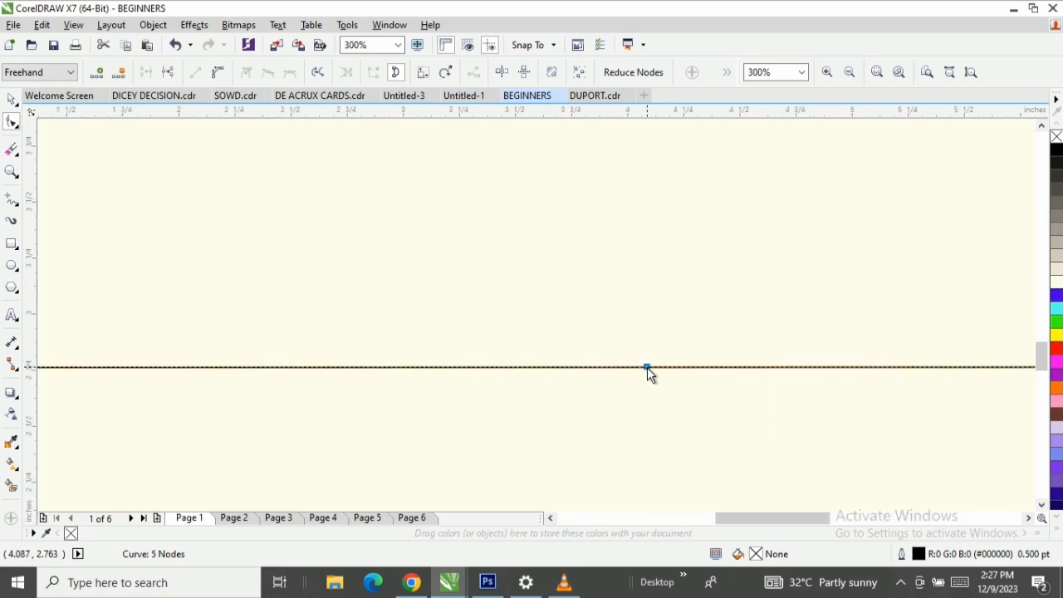
{"action": "scroll", "coordinate": [646, 367], "scroll_direction": "down", "scroll_amount": 3}
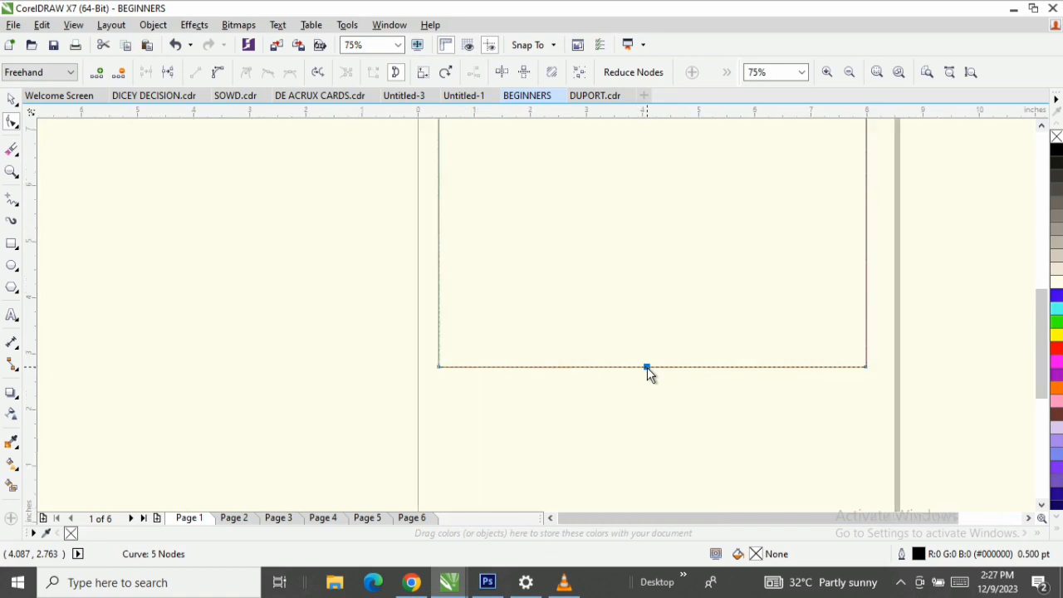
{"action": "scroll", "coordinate": [647, 367], "scroll_direction": "down", "scroll_amount": 2}
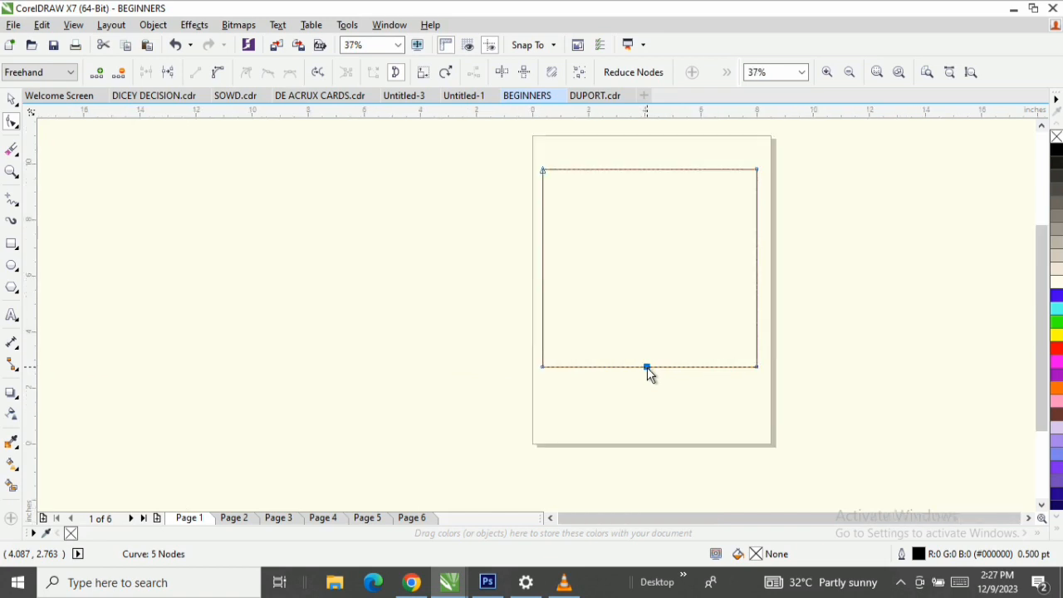
{"action": "left_click", "coordinate": [756, 367]}
{"action": "key", "text": "Delete"}
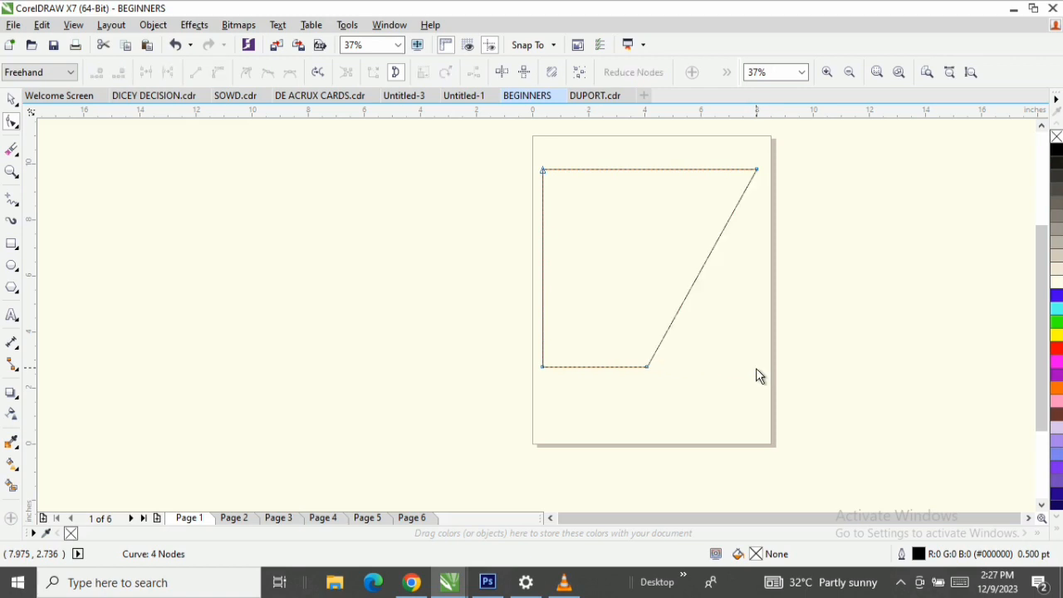
Try to delete the bottom-left corner node while the left edge is a curve segment, and undo the deletion.
{"action": "left_click", "coordinate": [542, 365]}
{"action": "key", "text": "Delete"}
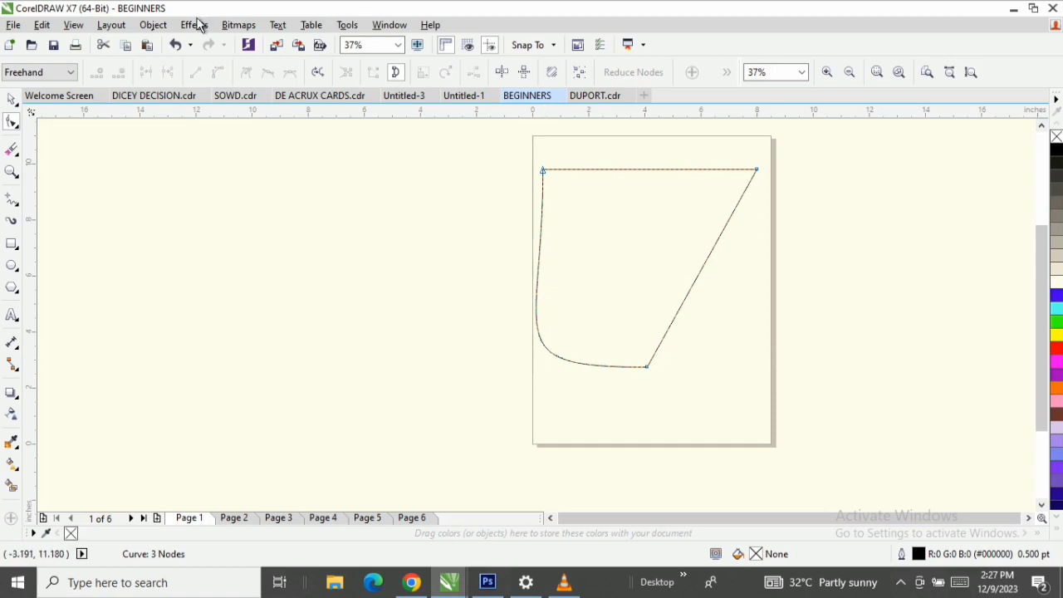
{"action": "left_click", "coordinate": [176, 45]}
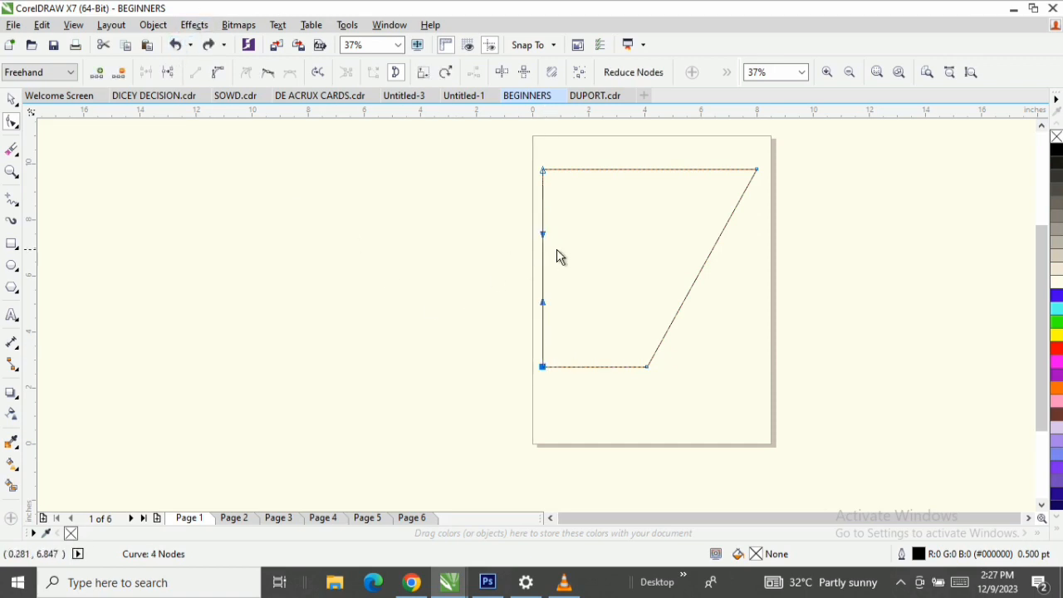
Straighten the left curve segment into a line and delete the bottom-left corner node to form a downward-pointing triangle.
{"action": "right_click", "coordinate": [541, 255]}
{"action": "left_click", "coordinate": [541, 230]}
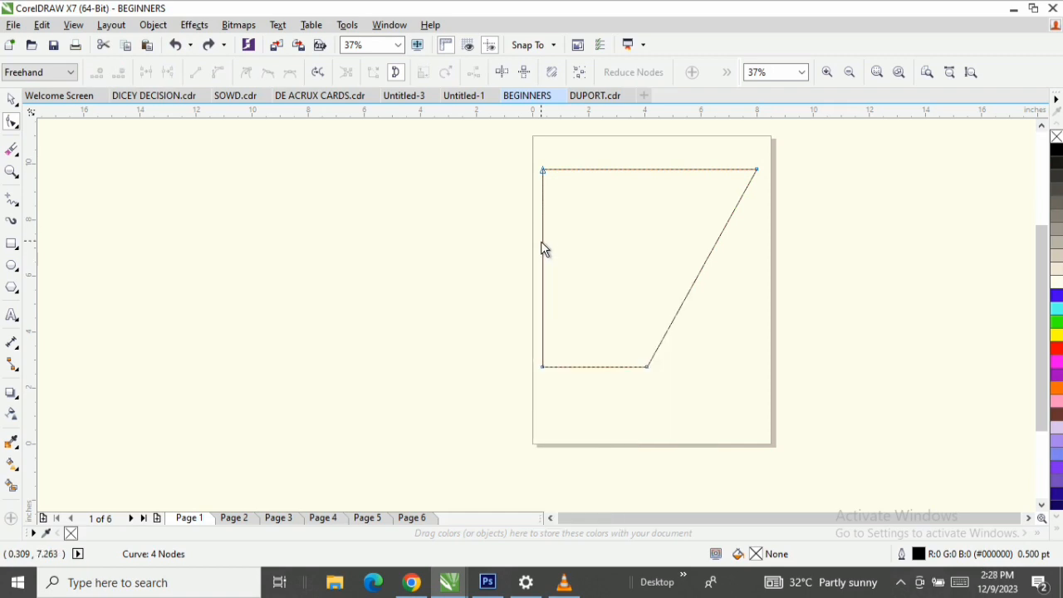
{"action": "right_click", "coordinate": [541, 242]}
{"action": "left_click", "coordinate": [543, 210]}
{"action": "right_click", "coordinate": [541, 249]}
{"action": "left_click", "coordinate": [583, 297]}
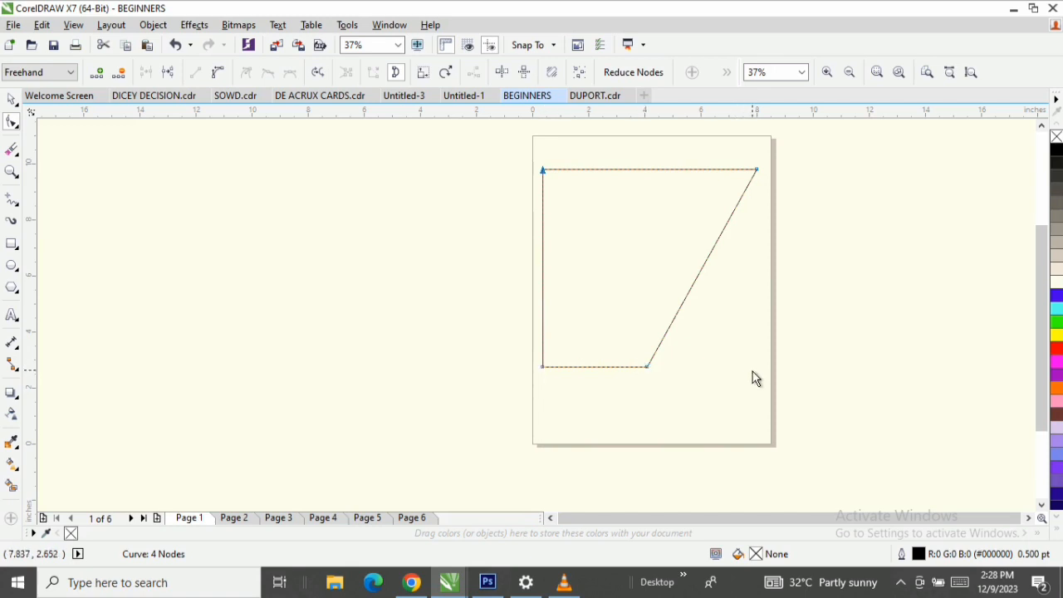
{"action": "key", "text": "Delete"}
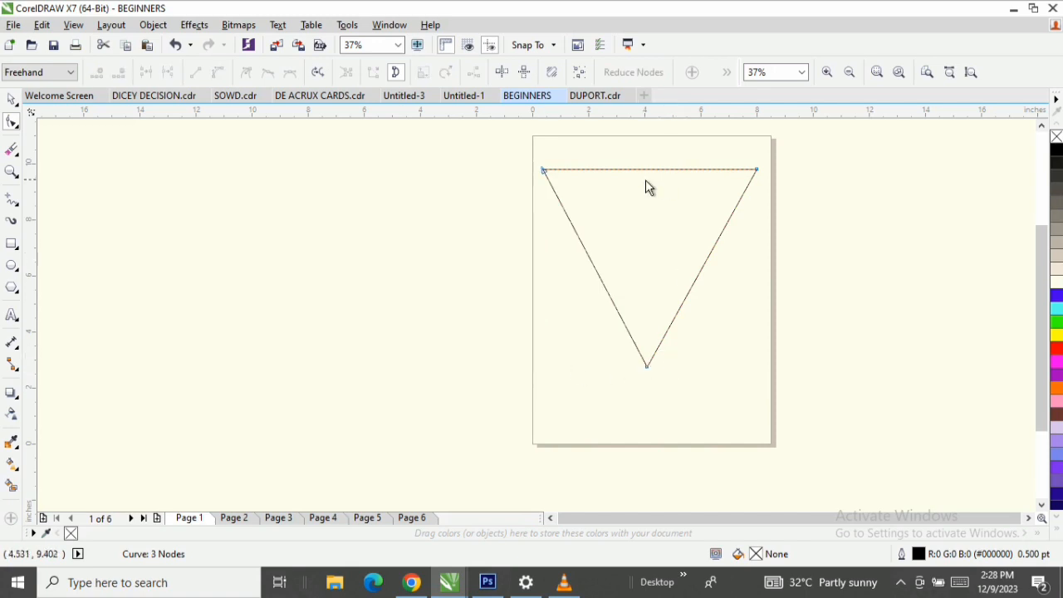
Add three nodes along the triangle's left side and move them to form a lower-left star point between two inner notches.
{"action": "double_click", "coordinate": [597, 276]}
{"action": "left_click_drag", "start_coordinate": [597, 281], "coordinate": [573, 346]}
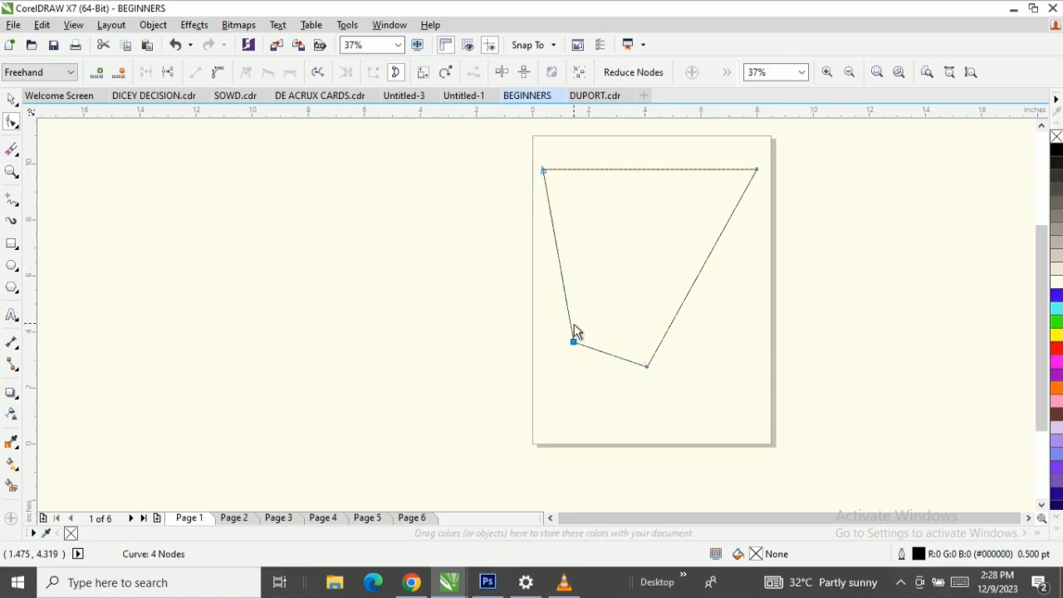
{"action": "double_click", "coordinate": [555, 236]}
{"action": "left_click_drag", "start_coordinate": [555, 237], "coordinate": [607, 245]}
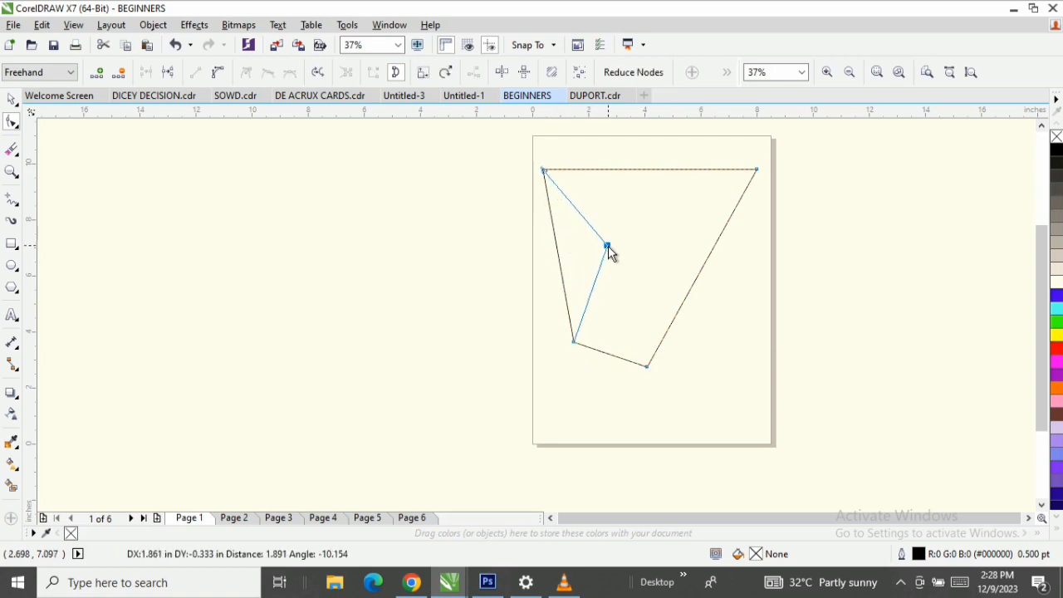
{"action": "double_click", "coordinate": [612, 356]}
{"action": "left_click_drag", "start_coordinate": [612, 356], "coordinate": [617, 284]}
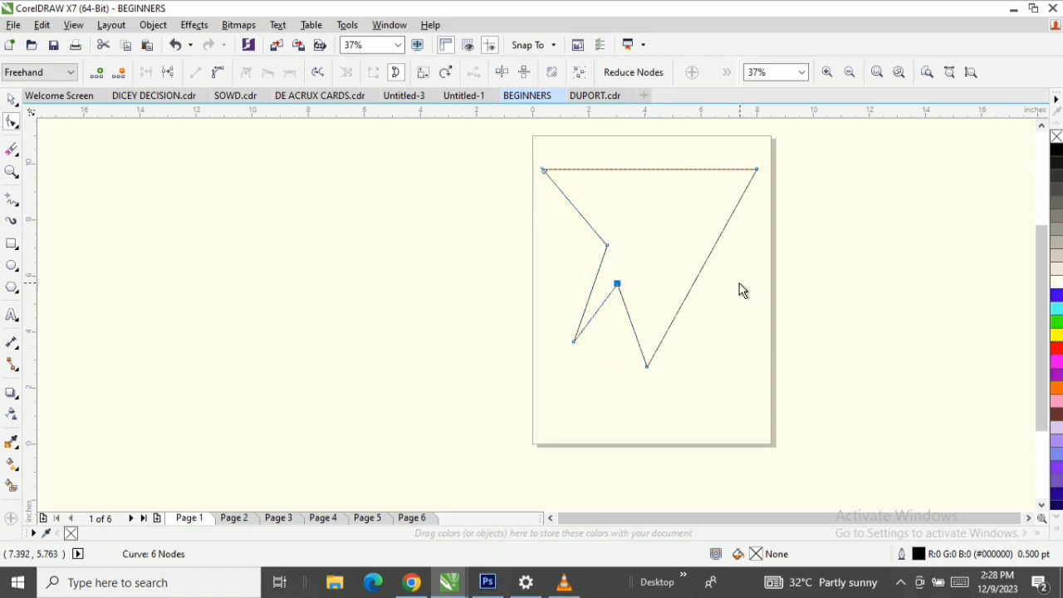
Add three nodes along the triangle's right side and move them to form a lower-right star point between two inner notches.
{"action": "left_click", "coordinate": [695, 284]}
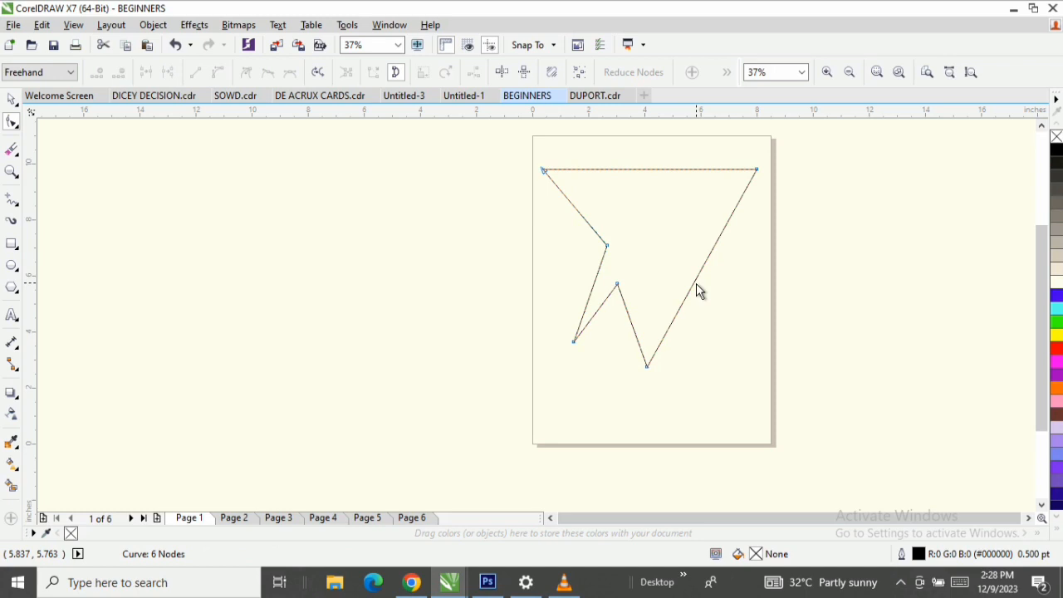
{"action": "double_click", "coordinate": [694, 284]}
{"action": "left_click_drag", "start_coordinate": [694, 285], "coordinate": [723, 357]}
{"action": "double_click", "coordinate": [685, 230]}
{"action": "double_click", "coordinate": [736, 292]}
{"action": "left_click_drag", "start_coordinate": [737, 292], "coordinate": [677, 241]}
Add three nodes along the top edge and move them to form an upward star point reaching the page's top edge, with a notch on each side.
{"action": "left_click", "coordinate": [600, 174]}
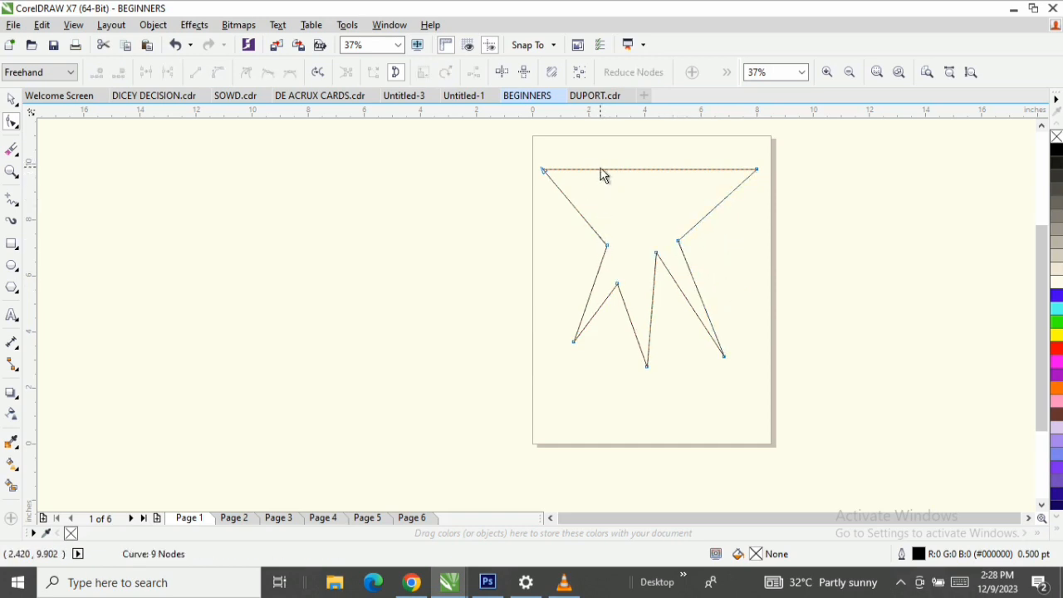
{"action": "left_click", "coordinate": [592, 170]}
{"action": "double_click", "coordinate": [593, 170]}
{"action": "left_click_drag", "start_coordinate": [592, 171], "coordinate": [653, 211]}
{"action": "double_click", "coordinate": [671, 219]}
{"action": "double_click", "coordinate": [697, 162]}
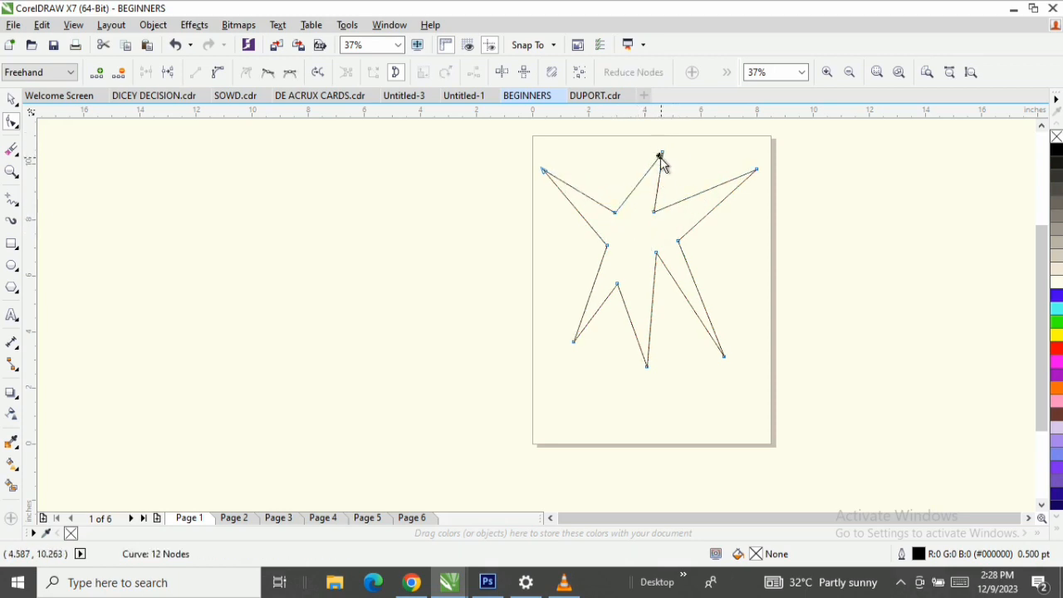
{"action": "left_click_drag", "start_coordinate": [662, 156], "coordinate": [616, 138]}
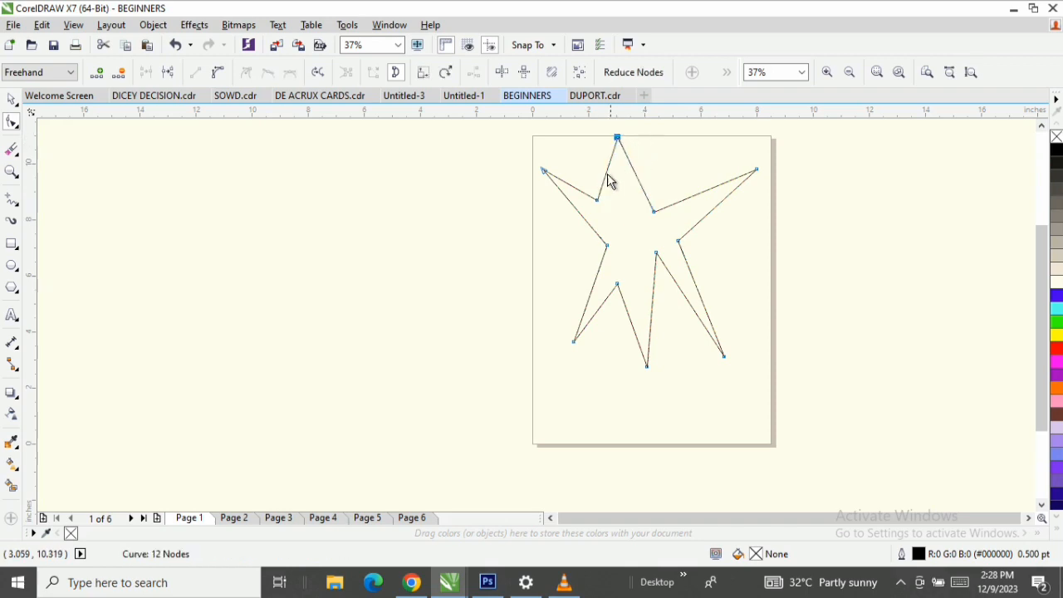
{"action": "left_click_drag", "start_coordinate": [602, 208], "coordinate": [664, 215]}
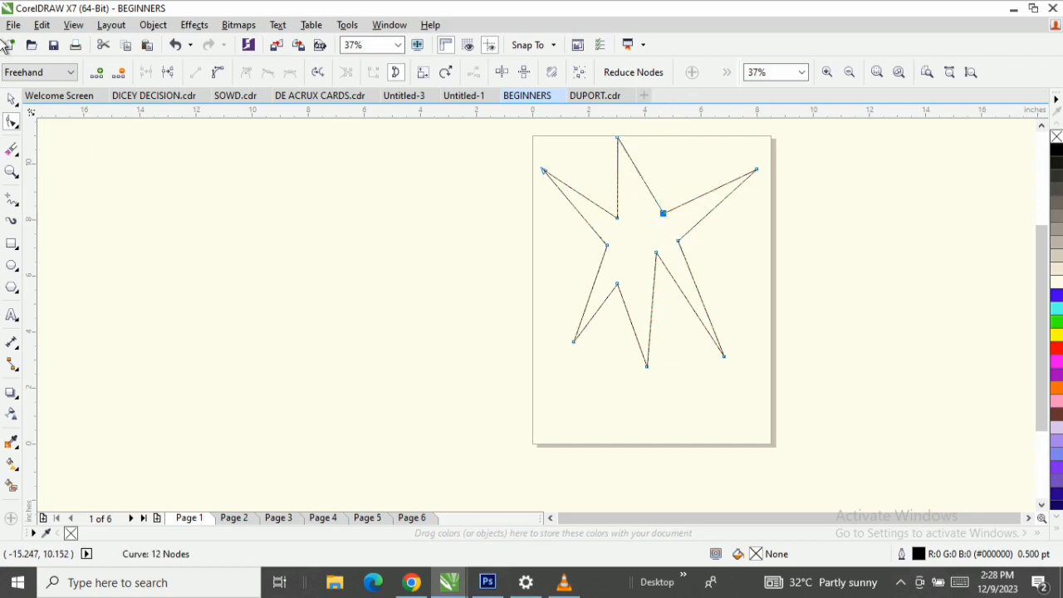
Move the star shape down the page with the Pick tool, centring it at about X 4.43" and Y 5.17".
{"action": "left_click", "coordinate": [12, 100]}
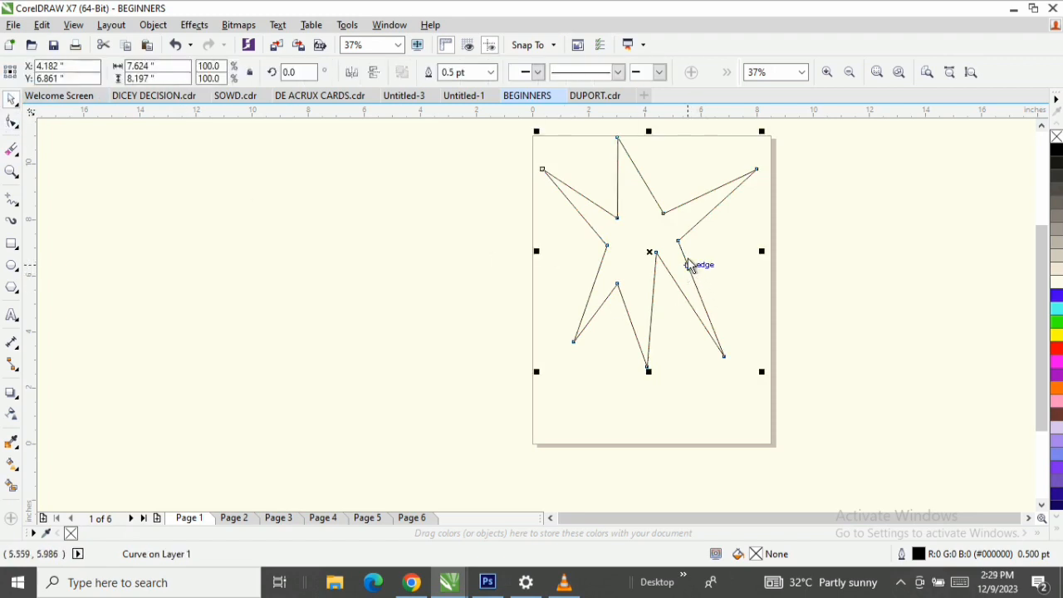
{"action": "left_click_drag", "start_coordinate": [687, 258], "coordinate": [640, 260]}
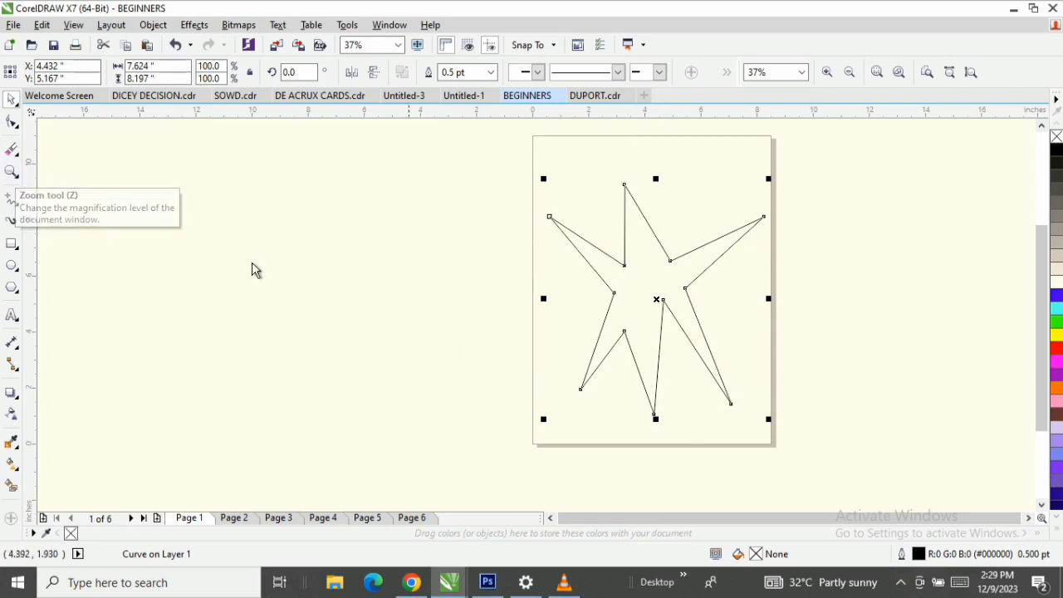
Zoom to the page height with the Zoom tool and magnify progressively smaller areas inside the star.
{"action": "left_click", "coordinate": [10, 171]}
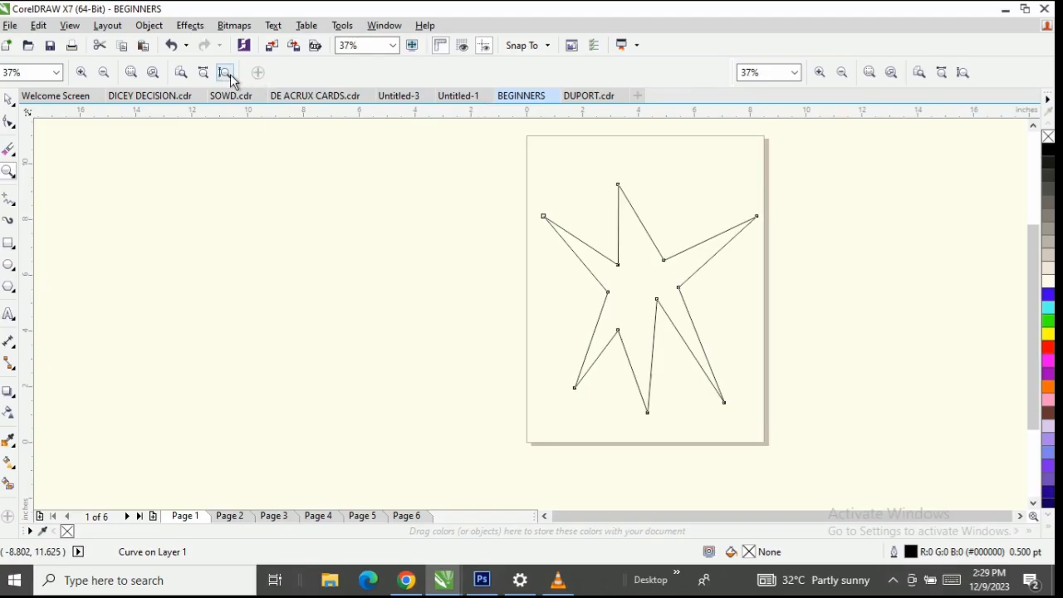
{"action": "left_click", "coordinate": [230, 74]}
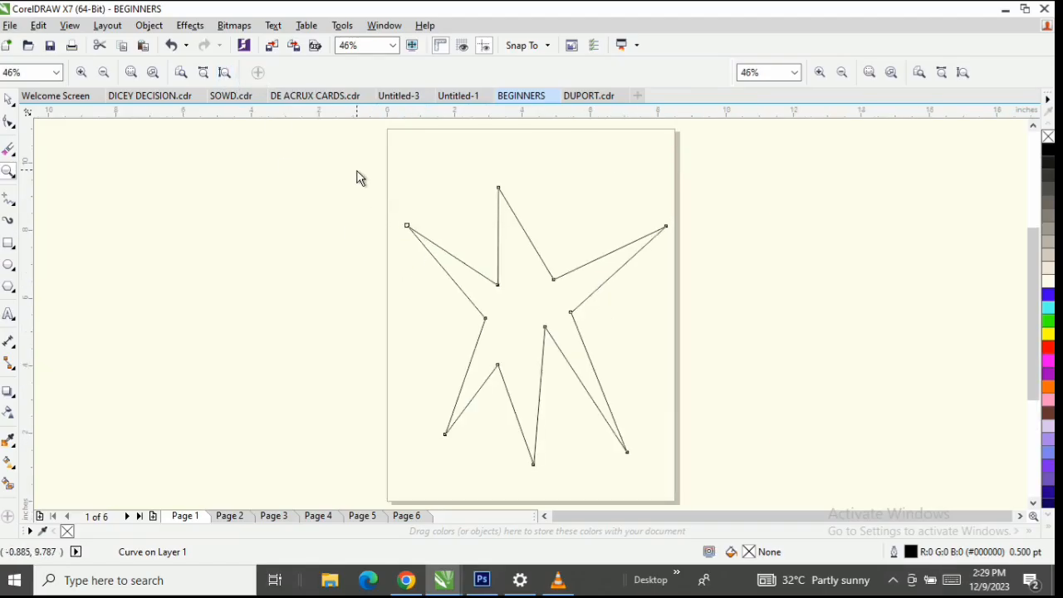
{"action": "left_click_drag", "start_coordinate": [357, 174], "coordinate": [627, 430]}
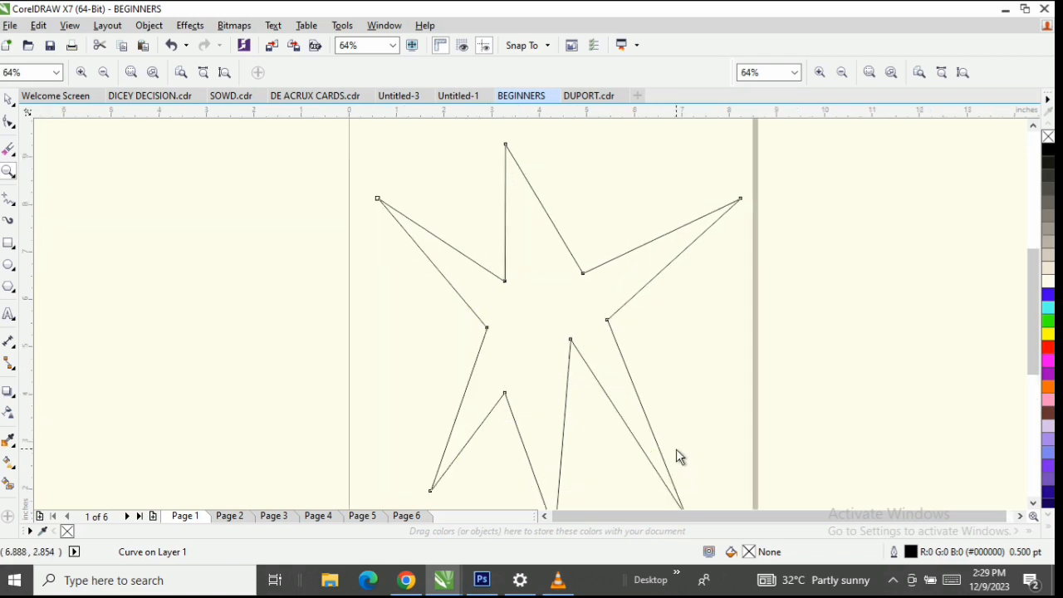
{"action": "left_click_drag", "start_coordinate": [402, 189], "coordinate": [662, 383]}
{"action": "left_click_drag", "start_coordinate": [362, 182], "coordinate": [667, 385]}
{"action": "left_click_drag", "start_coordinate": [304, 213], "coordinate": [675, 424]}
{"action": "left_click_drag", "start_coordinate": [327, 197], "coordinate": [594, 369]}
{"action": "left_click_drag", "start_coordinate": [235, 249], "coordinate": [570, 413]}
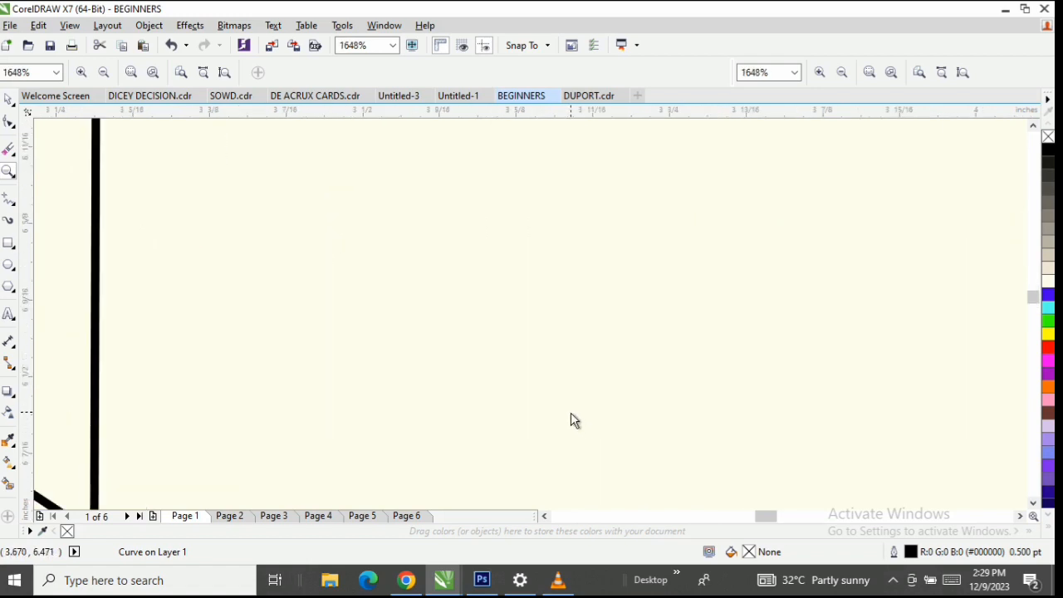
Zoom to the page width, magnify the star's upper-left edge, and return to the page-width view.
{"action": "left_click", "coordinate": [204, 73]}
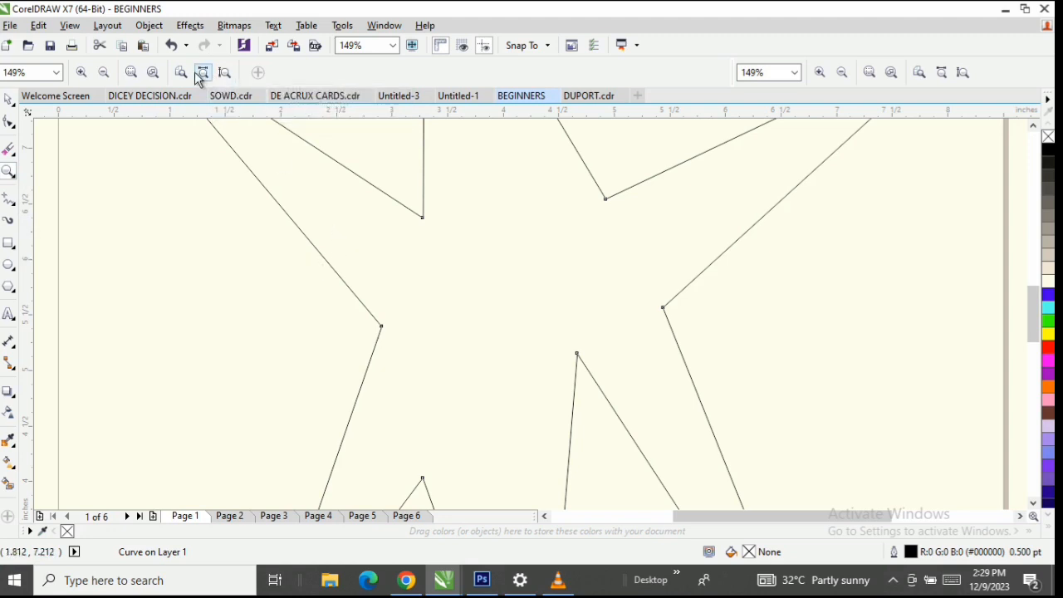
{"action": "left_click", "coordinate": [396, 252]}
{"action": "left_click", "coordinate": [397, 252]}
{"action": "left_click", "coordinate": [402, 251]}
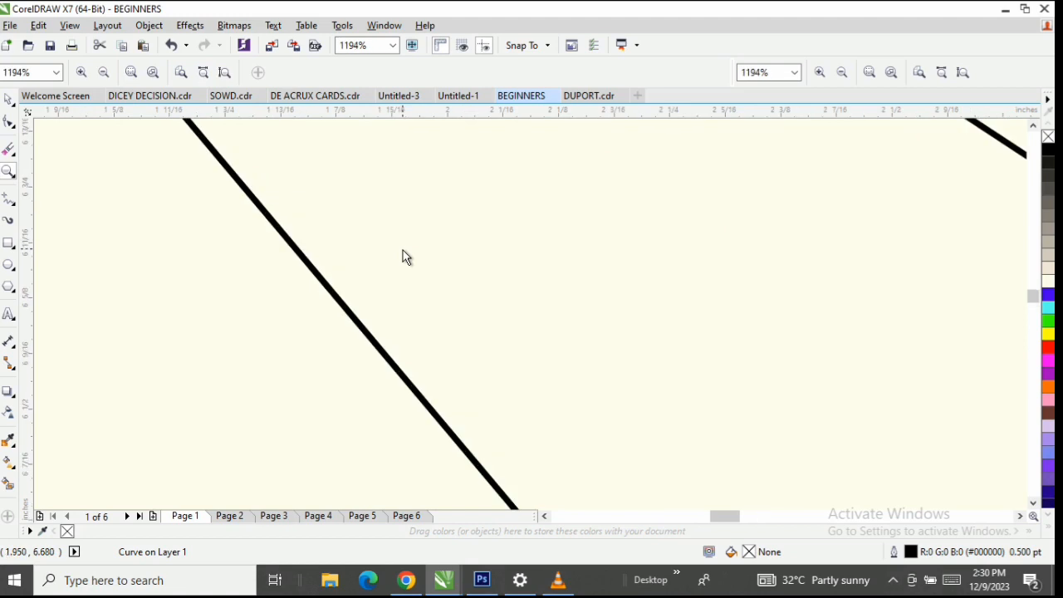
{"action": "left_click", "coordinate": [202, 73]}
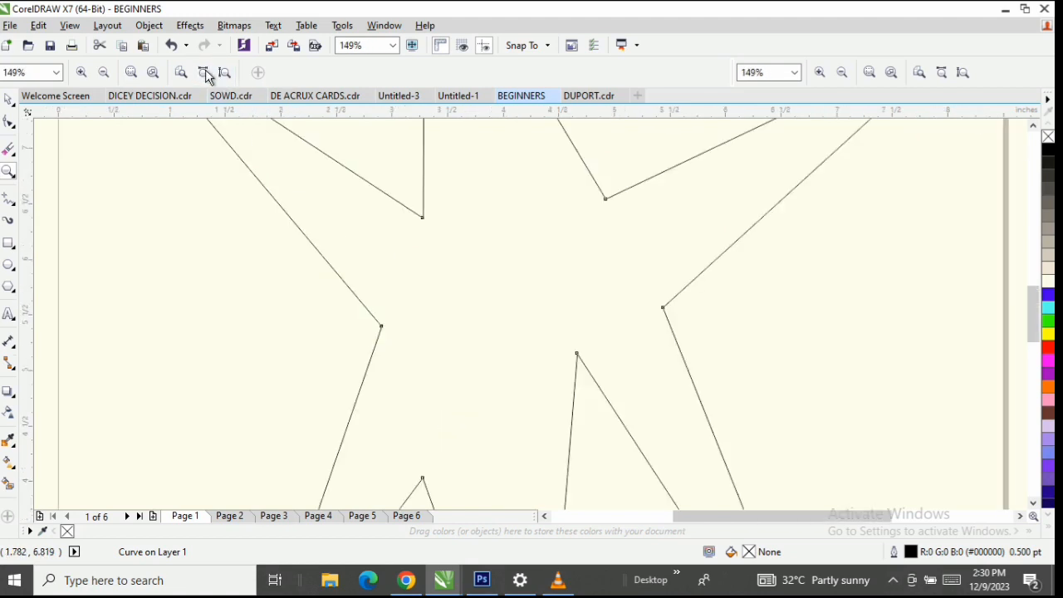
Magnify the star's upper-left area and framed areas of the page with the Zoom tool, zooming out between them and finally to 5%.
{"action": "left_click", "coordinate": [289, 199]}
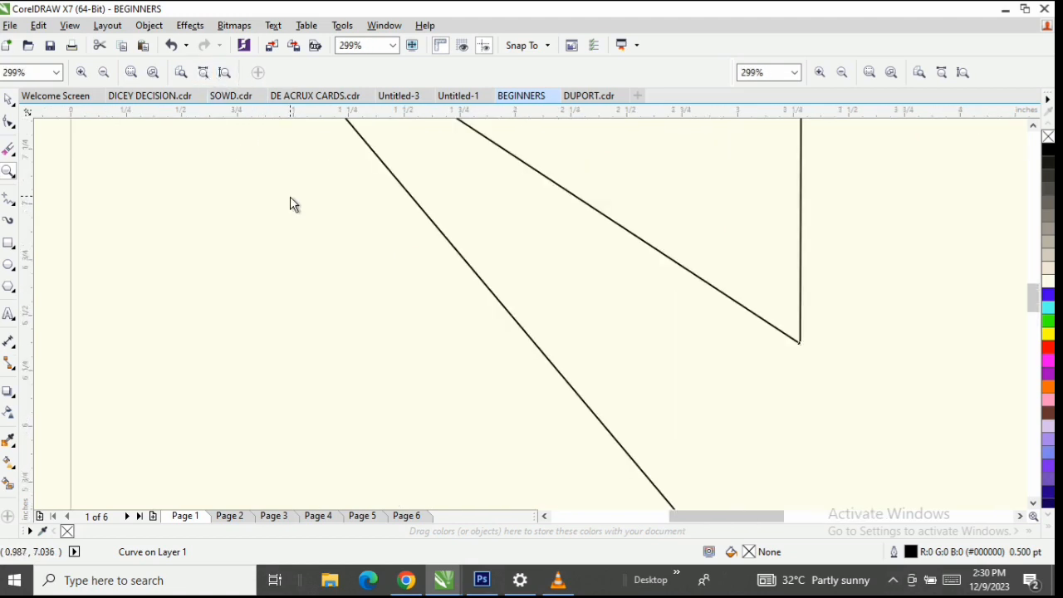
{"action": "right_click", "coordinate": [320, 251]}
{"action": "right_click", "coordinate": [319, 252]}
{"action": "right_click", "coordinate": [320, 252]}
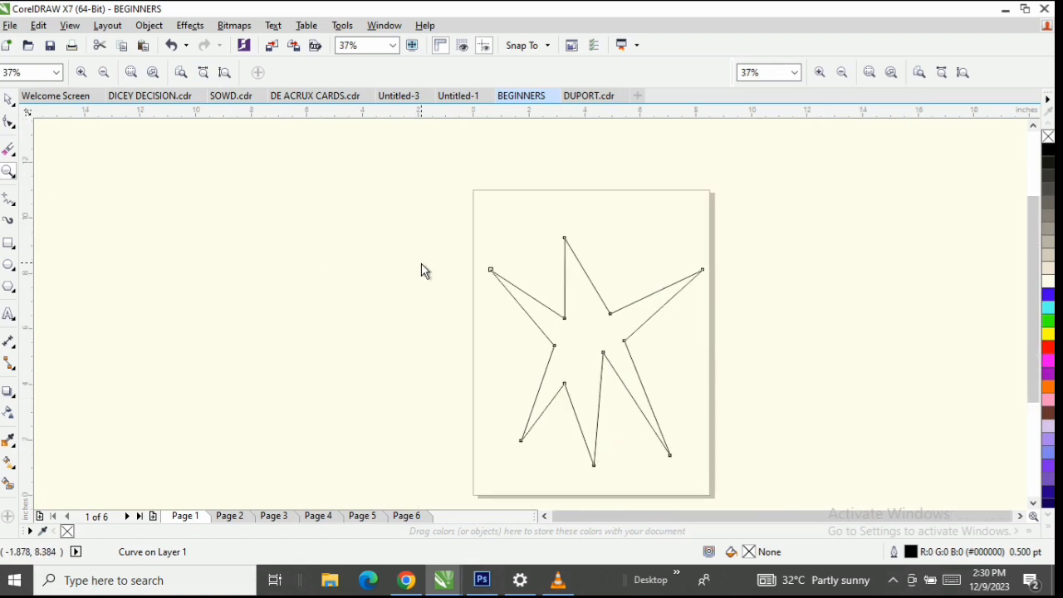
{"action": "left_click_drag", "start_coordinate": [458, 221], "coordinate": [712, 441]}
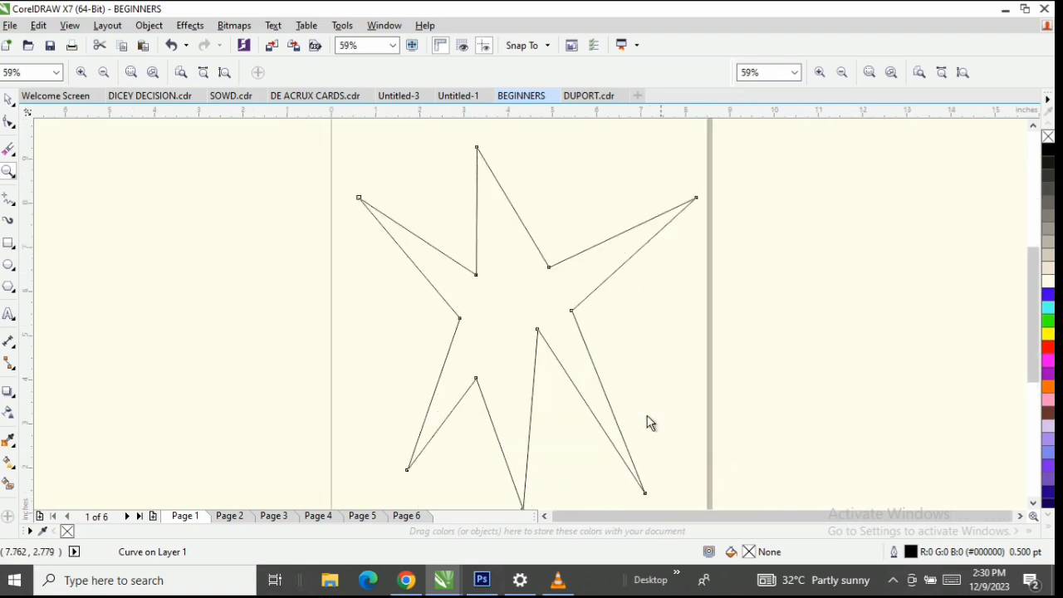
{"action": "right_click", "coordinate": [379, 158]}
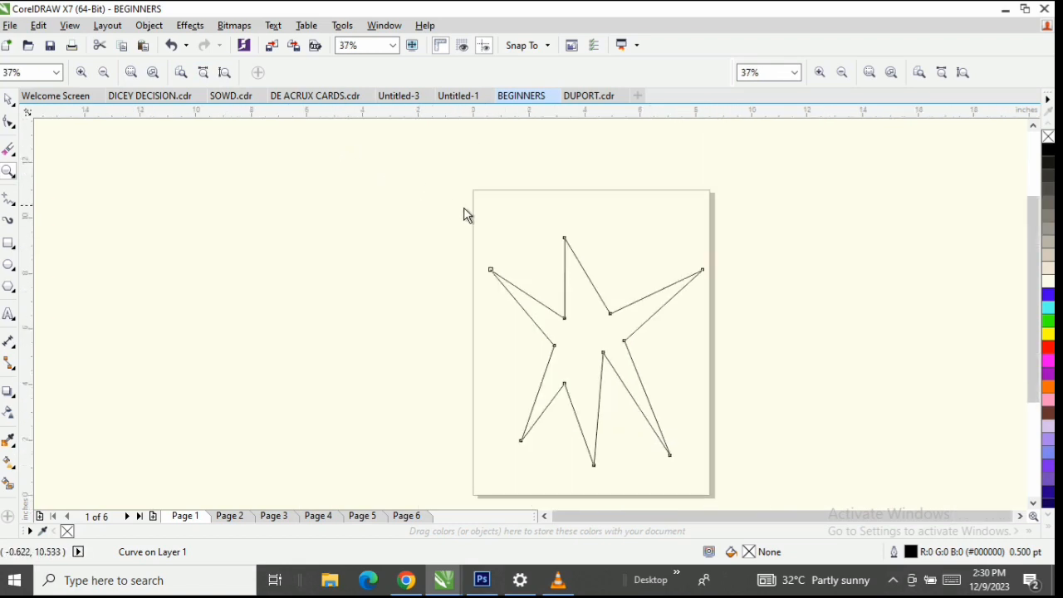
{"action": "left_click_drag", "start_coordinate": [460, 191], "coordinate": [741, 439]}
{"action": "right_click", "coordinate": [581, 347]}
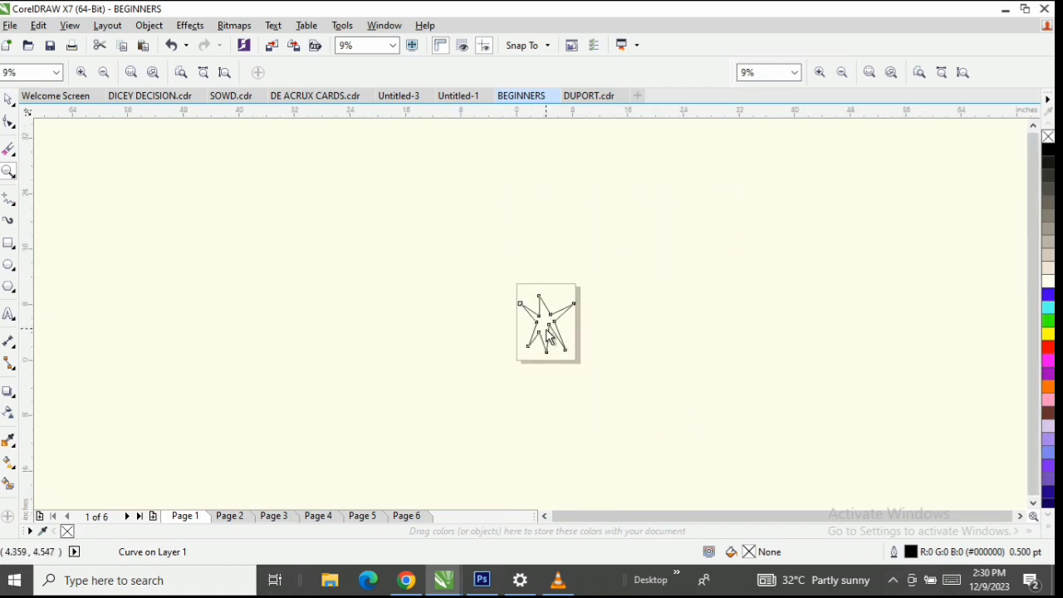
{"action": "right_click", "coordinate": [547, 333]}
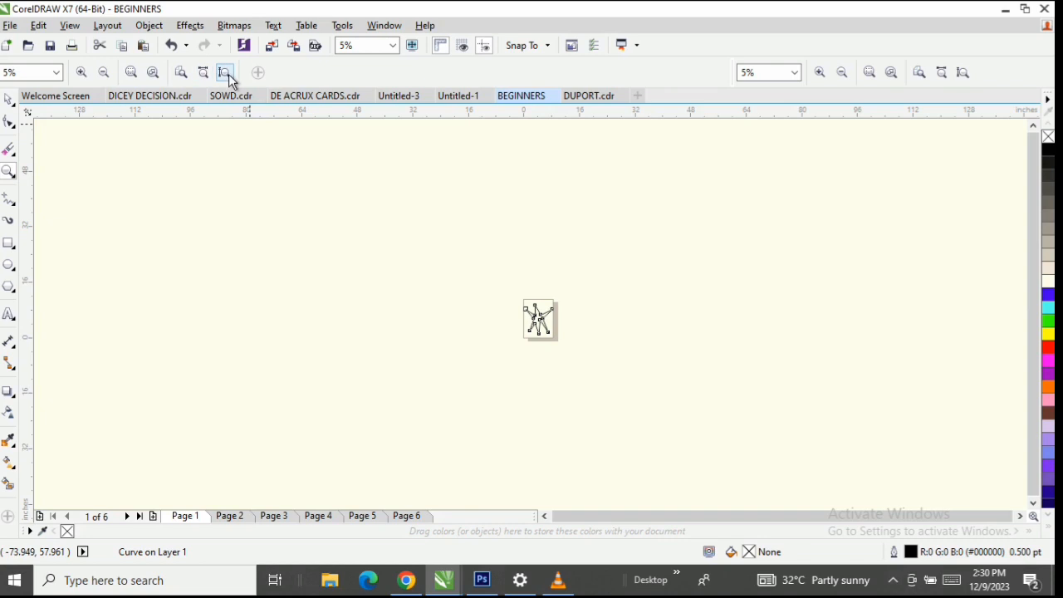
Zoom to the page height and magnify the star's interior repeatedly up to 1457%.
{"action": "left_click", "coordinate": [225, 73]}
{"action": "left_click", "coordinate": [513, 313]}
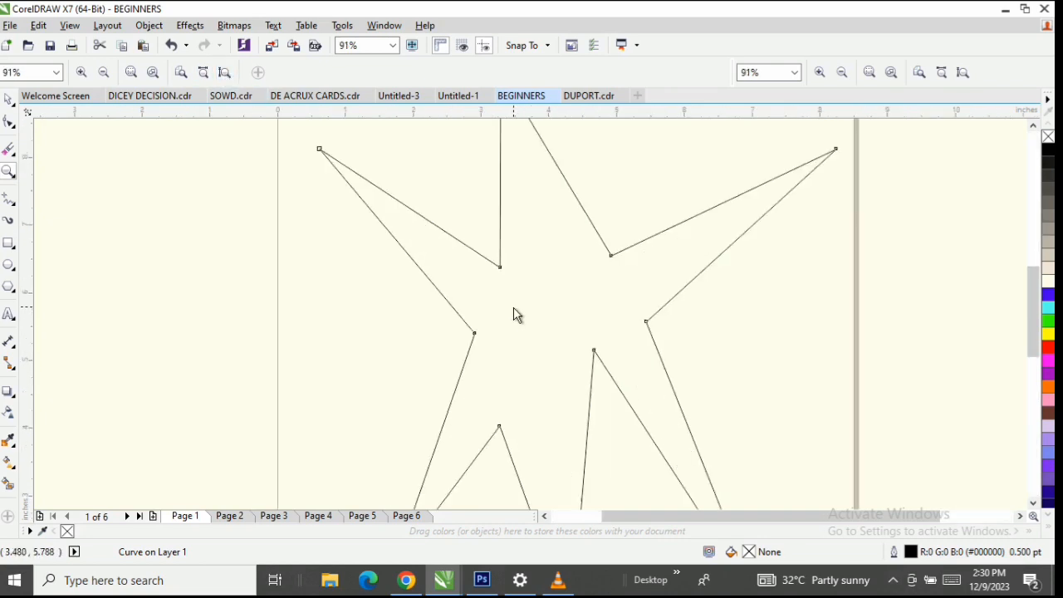
{"action": "left_click", "coordinate": [513, 314]}
{"action": "left_click", "coordinate": [513, 314]}
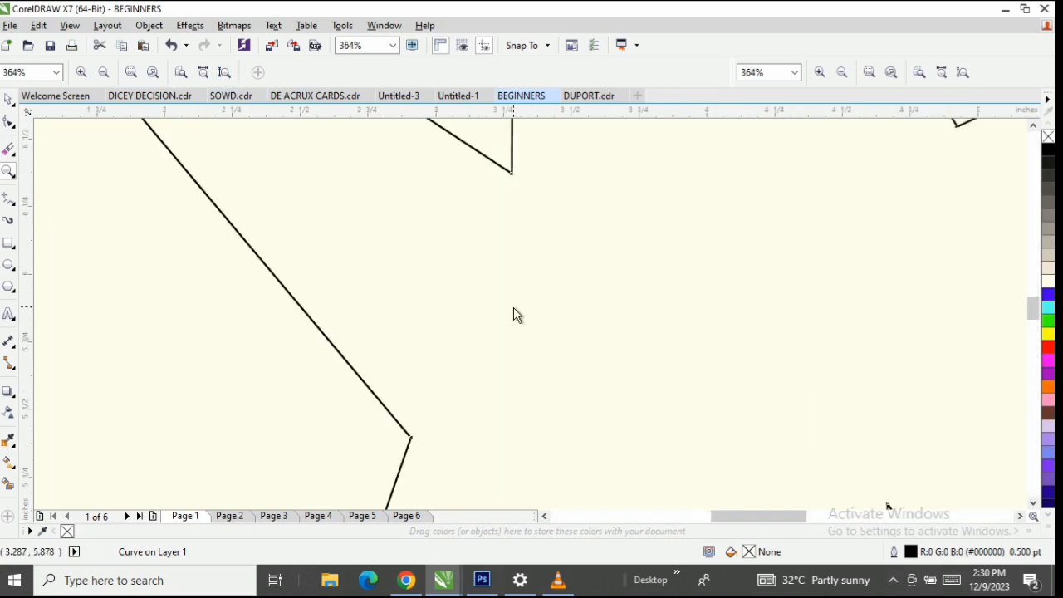
{"action": "left_click", "coordinate": [513, 314]}
{"action": "left_click", "coordinate": [513, 314]}
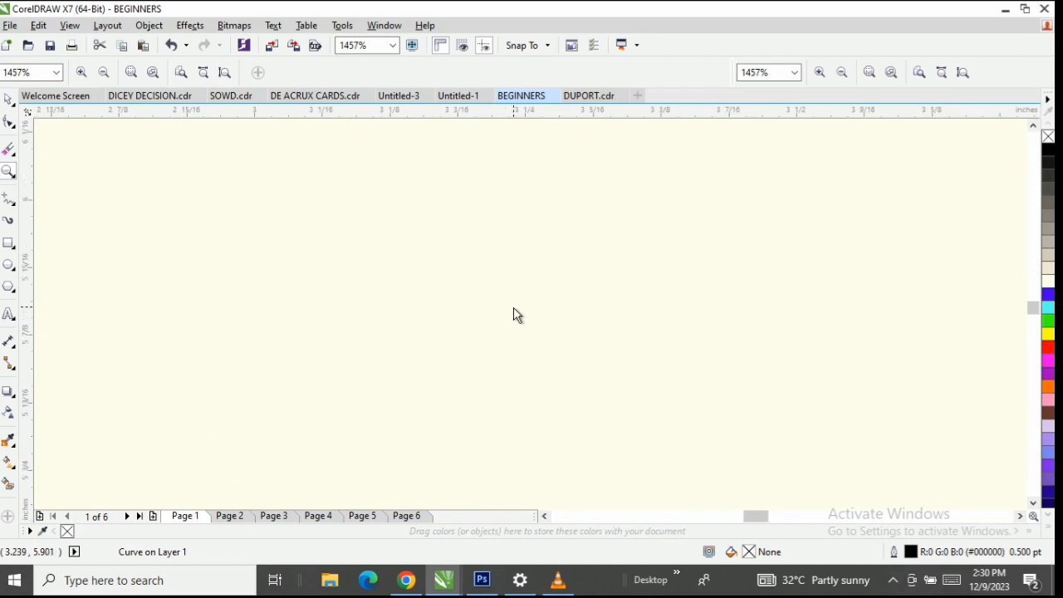
Return to the page-width view, zoom out to 19%, and magnify successive framed areas of the star up to 330%.
{"action": "left_click", "coordinate": [197, 73]}
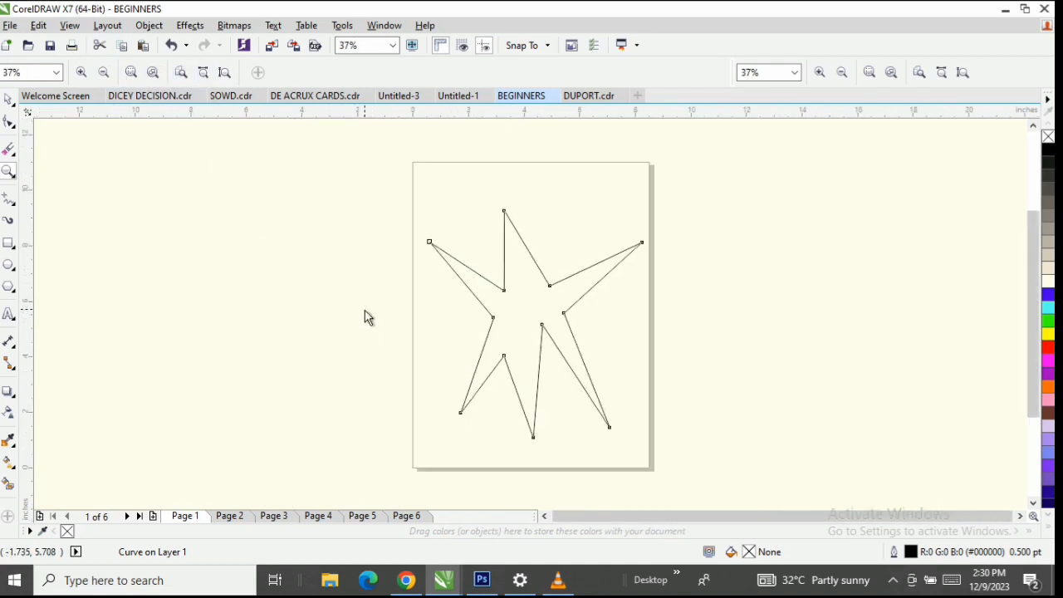
{"action": "key", "text": "F3"}
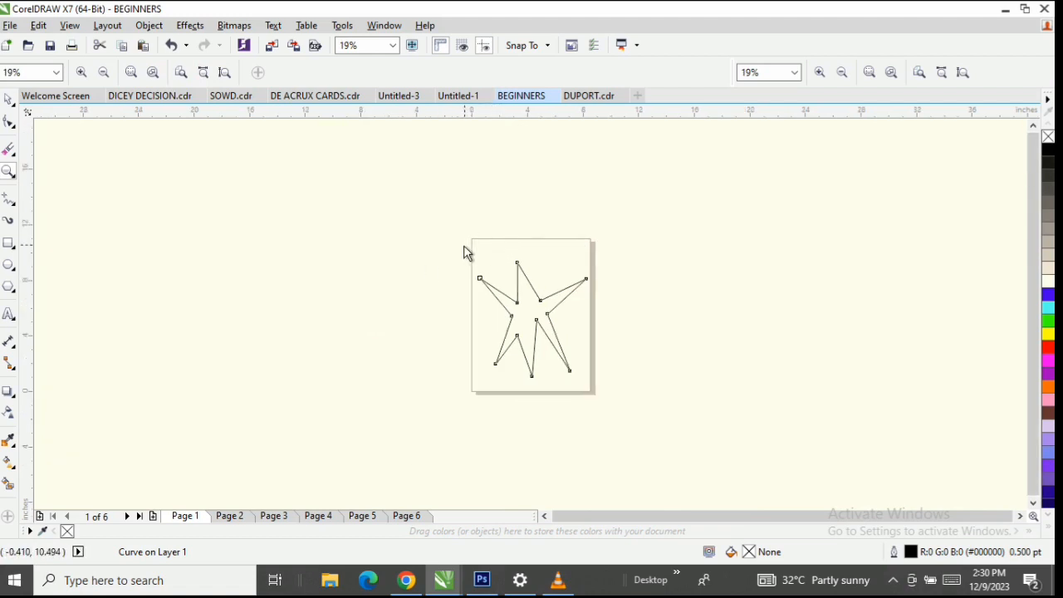
{"action": "left_click_drag", "start_coordinate": [467, 251], "coordinate": [647, 365]}
{"action": "left_click_drag", "start_coordinate": [246, 199], "coordinate": [661, 396]}
{"action": "left_click_drag", "start_coordinate": [180, 244], "coordinate": [640, 488]}
{"action": "left_click_drag", "start_coordinate": [210, 222], "coordinate": [1038, 463]}
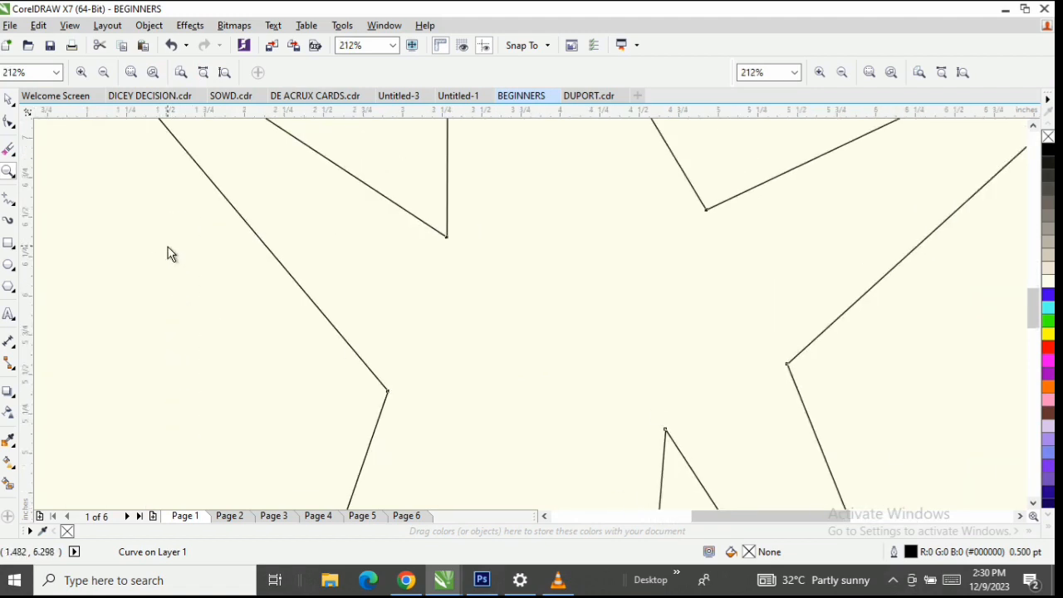
{"action": "left_click_drag", "start_coordinate": [167, 246], "coordinate": [806, 437]}
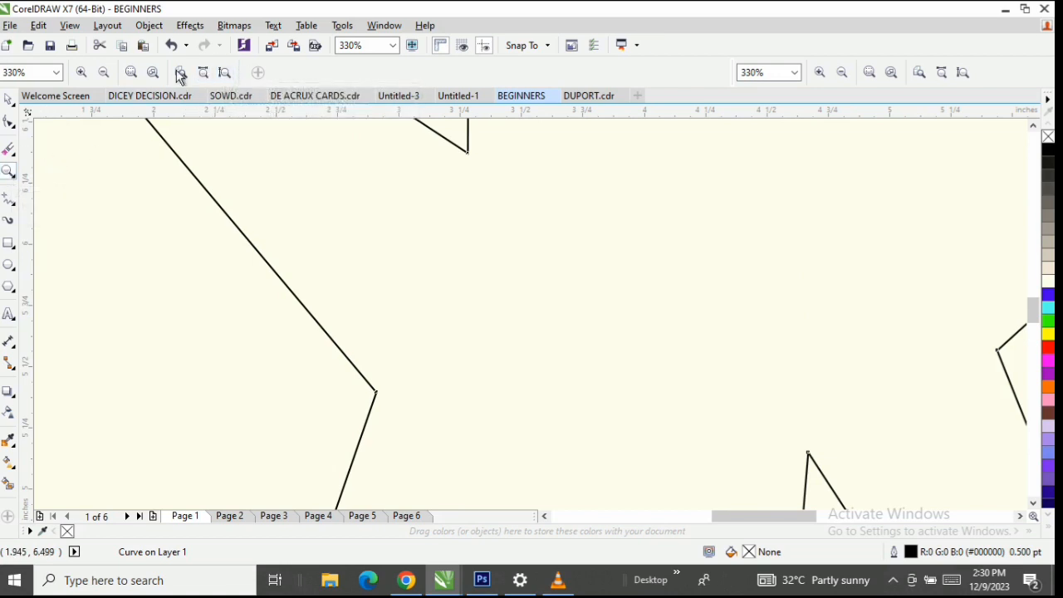
Alternate the Zoom Out and Zoom In commands on the star, ending at 48% magnification.
{"action": "left_click", "coordinate": [103, 75]}
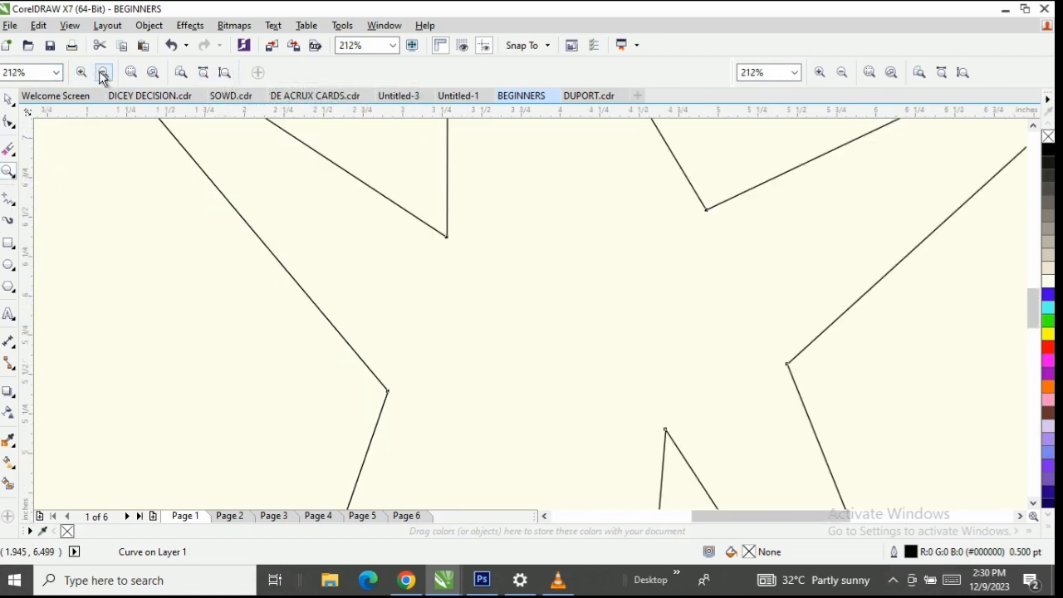
{"action": "left_click", "coordinate": [103, 75]}
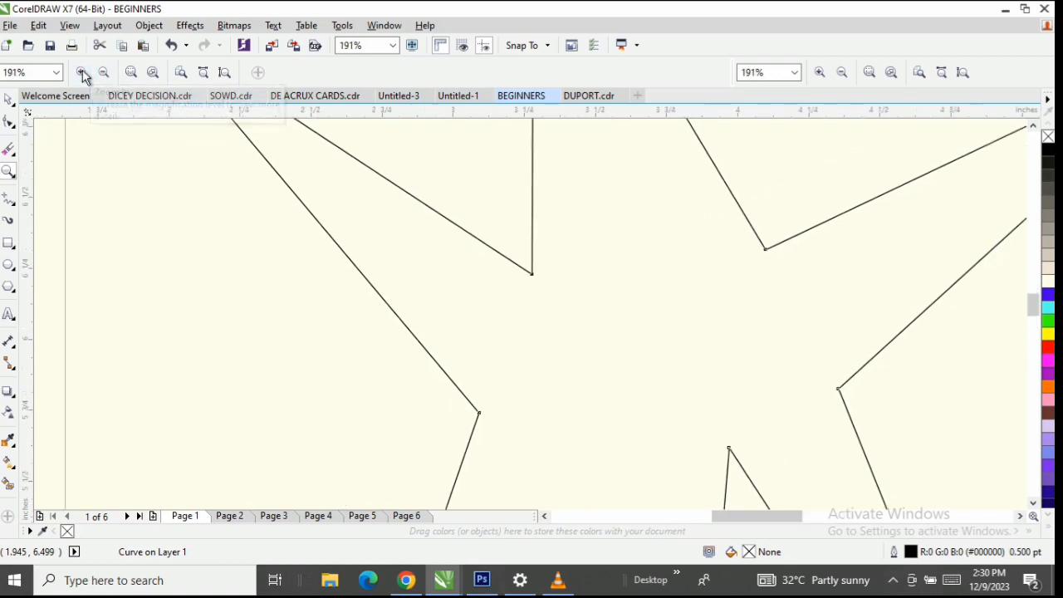
{"action": "left_click", "coordinate": [82, 73]}
{"action": "left_click", "coordinate": [82, 74]}
{"action": "left_click", "coordinate": [103, 73]}
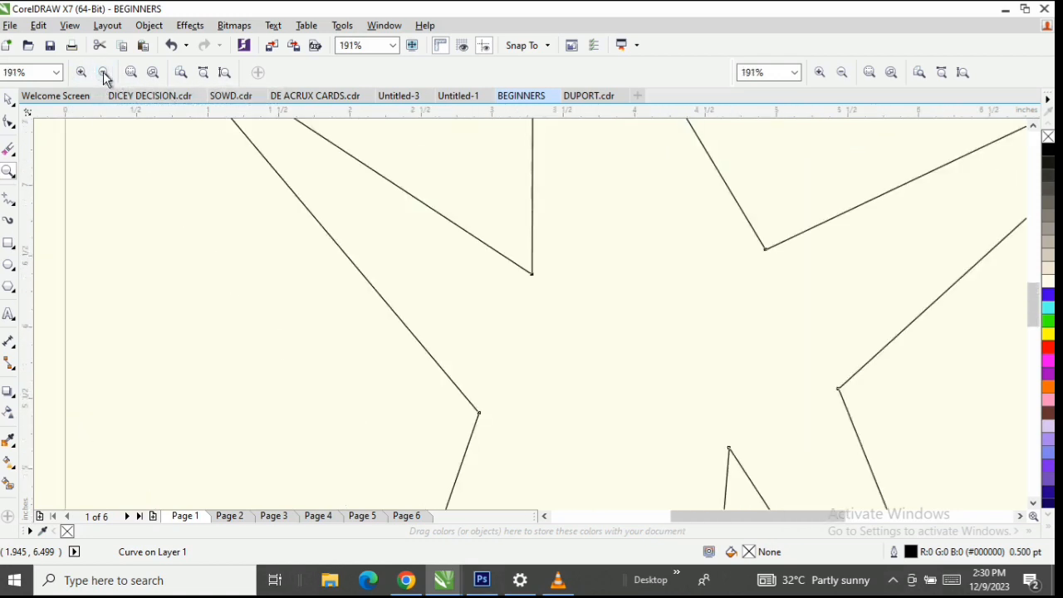
{"action": "left_click", "coordinate": [103, 73]}
{"action": "left_click", "coordinate": [103, 74]}
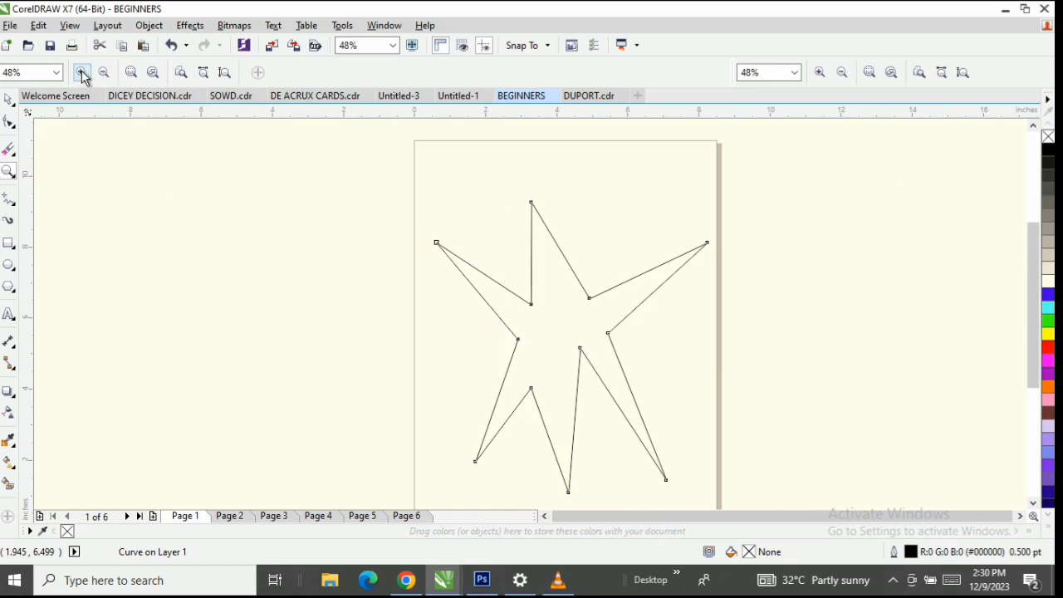
{"action": "left_click", "coordinate": [82, 73]}
{"action": "left_click", "coordinate": [82, 73]}
{"action": "left_click", "coordinate": [103, 73]}
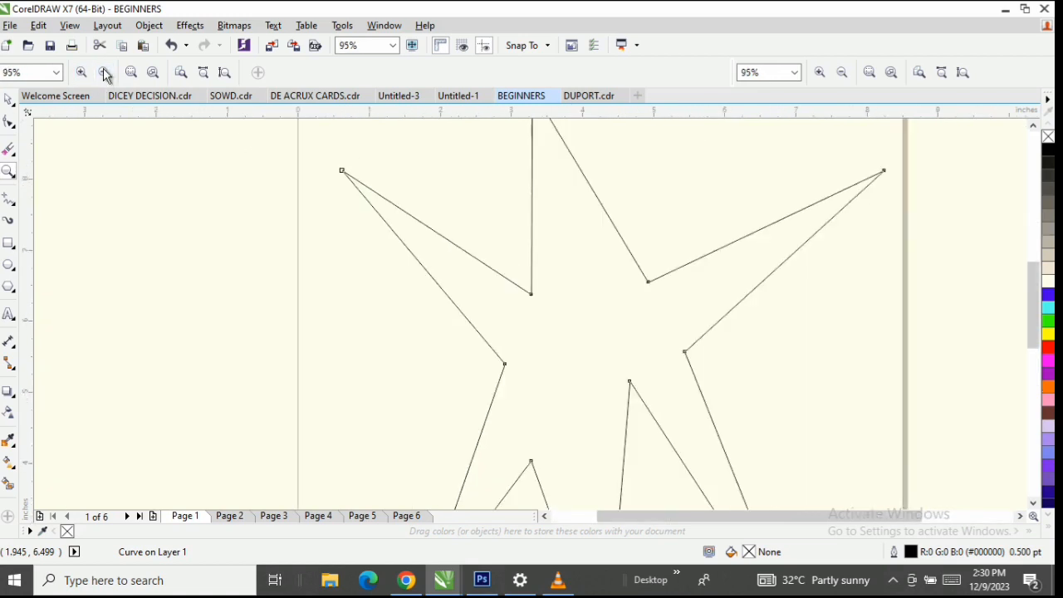
{"action": "left_click", "coordinate": [103, 73]}
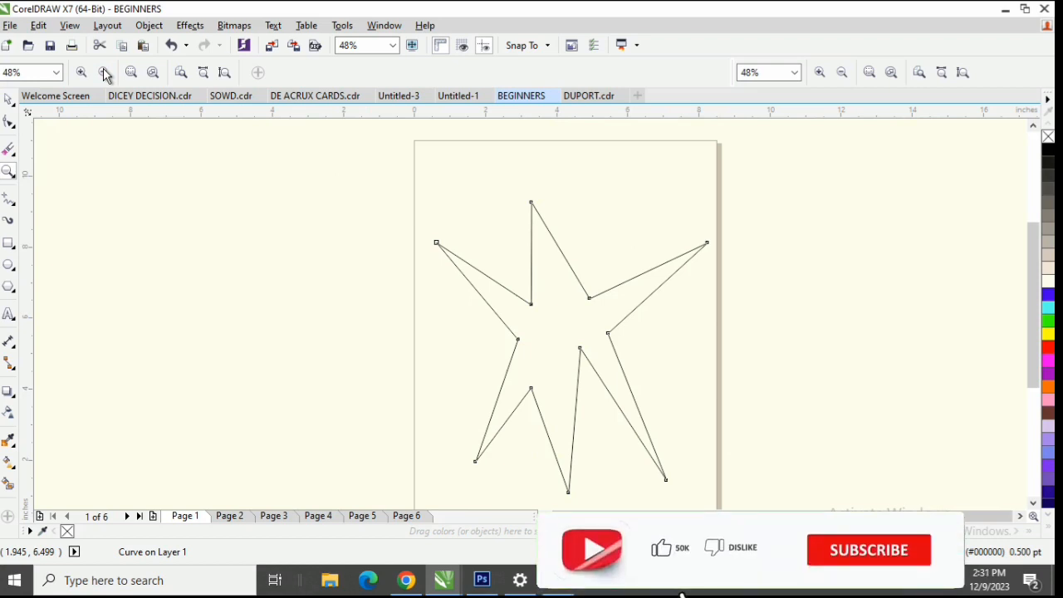
Show the list of curve drawing tools from Freehand to Smart Drawing, and delete the star shape from Page 1.
{"action": "left_click", "coordinate": [9, 99]}
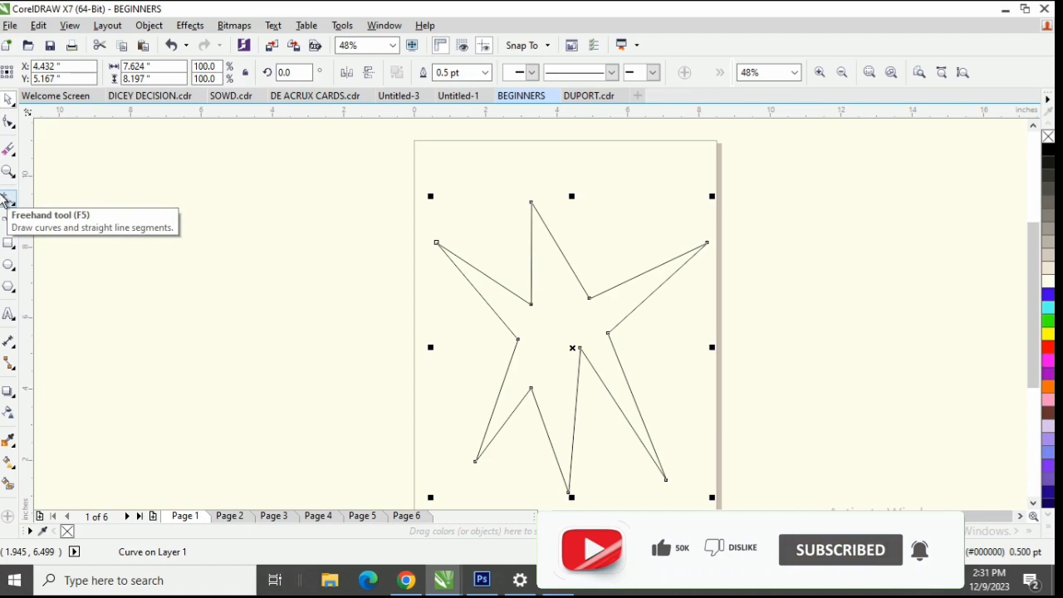
{"action": "left_click", "coordinate": [10, 206]}
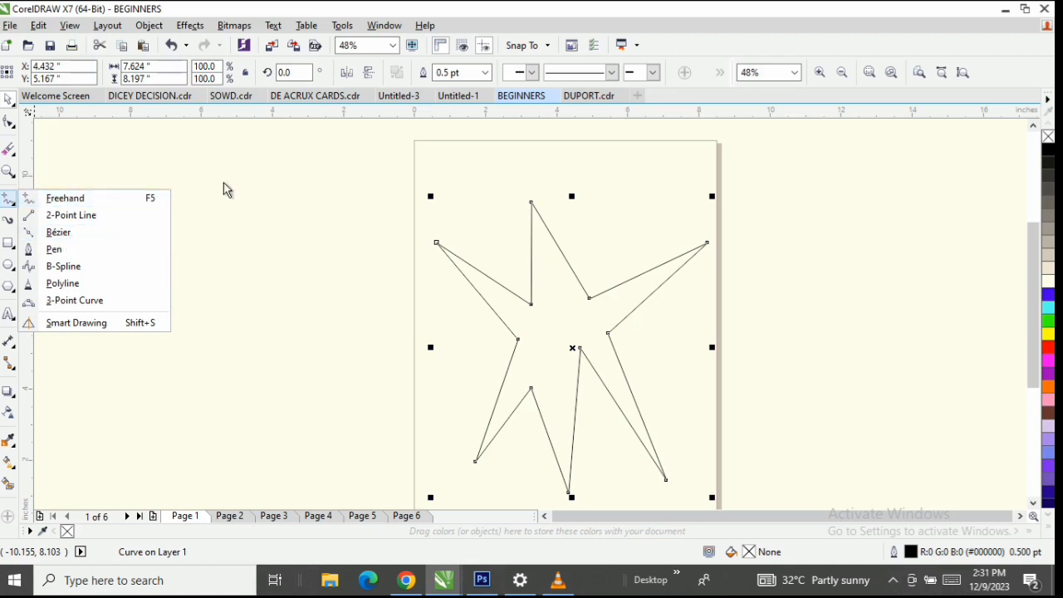
{"action": "left_click", "coordinate": [167, 154]}
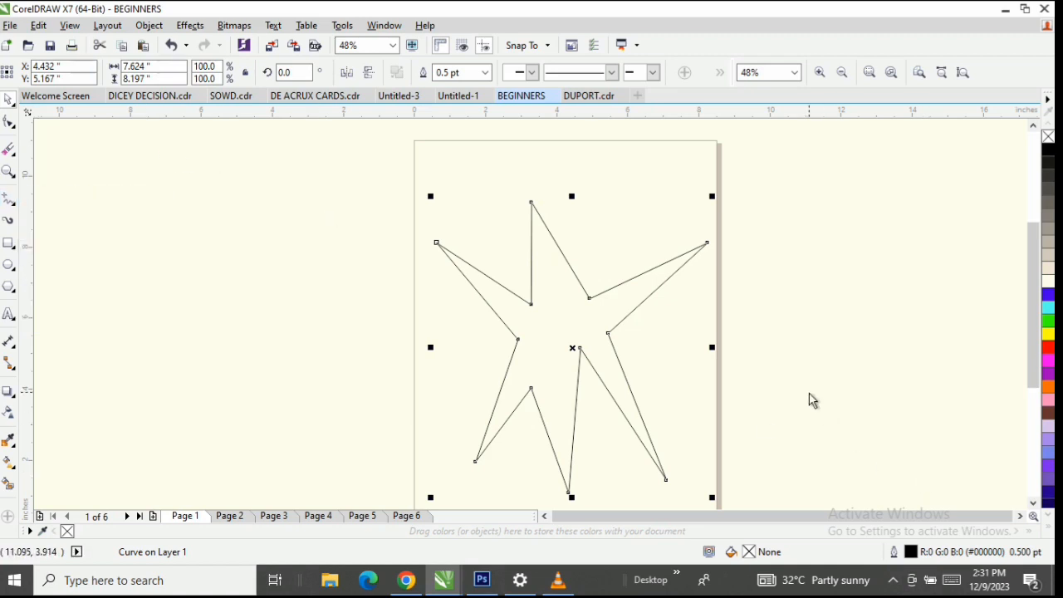
{"action": "key", "text": "Delete"}
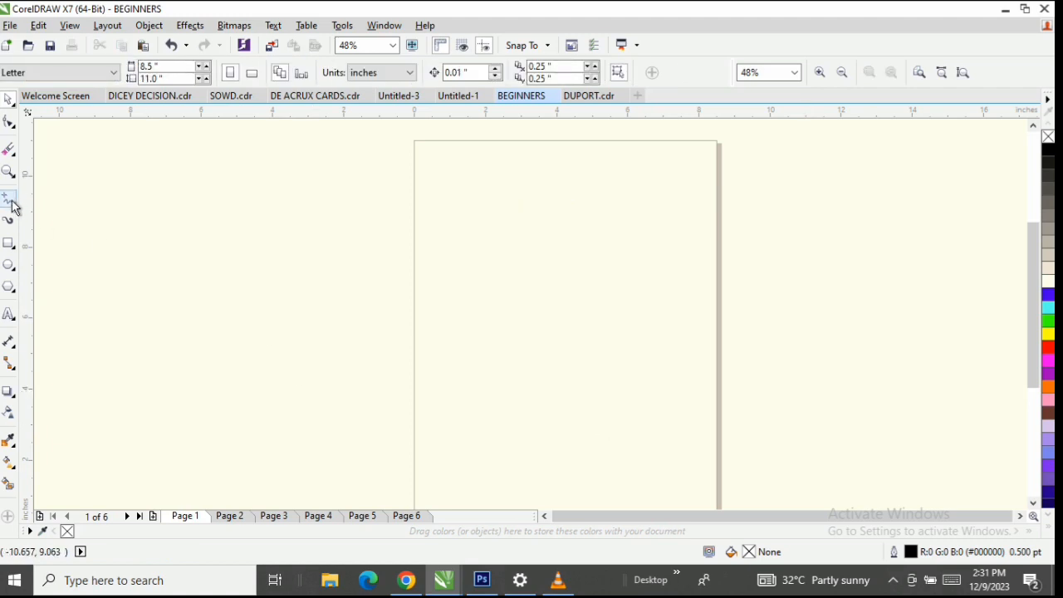
Draw a short straight line about 0.98" long near the page's left edge with the Freehand tool.
{"action": "left_click", "coordinate": [10, 201]}
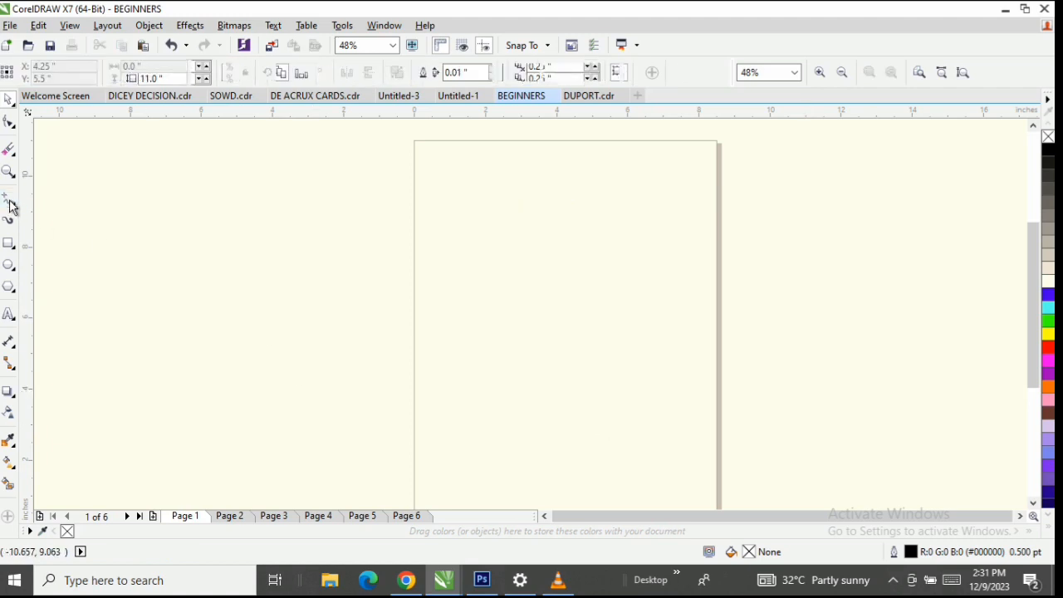
{"action": "left_click", "coordinate": [442, 319]}
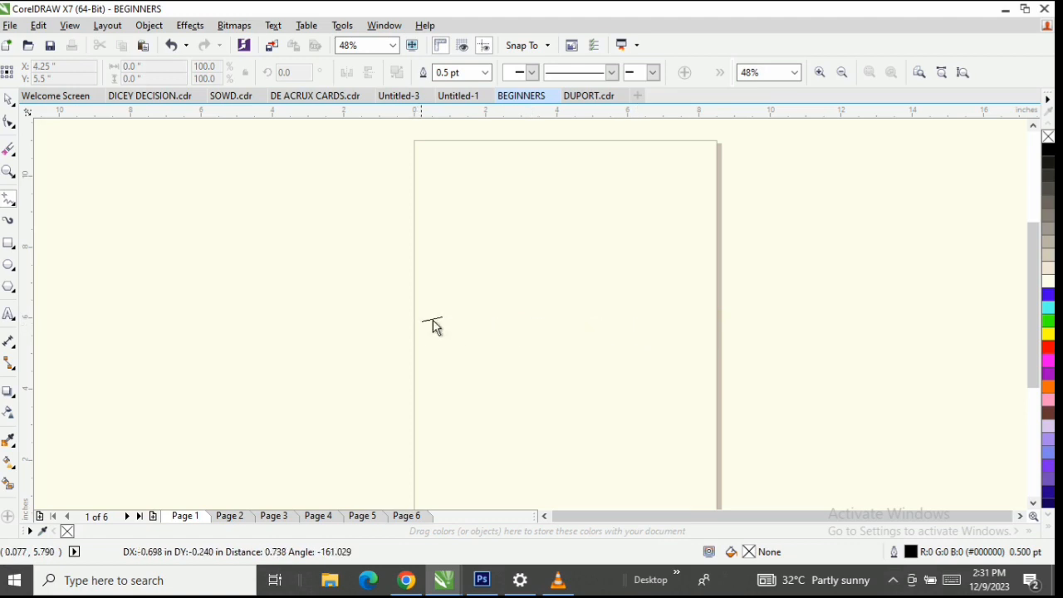
{"action": "left_click", "coordinate": [478, 316]}
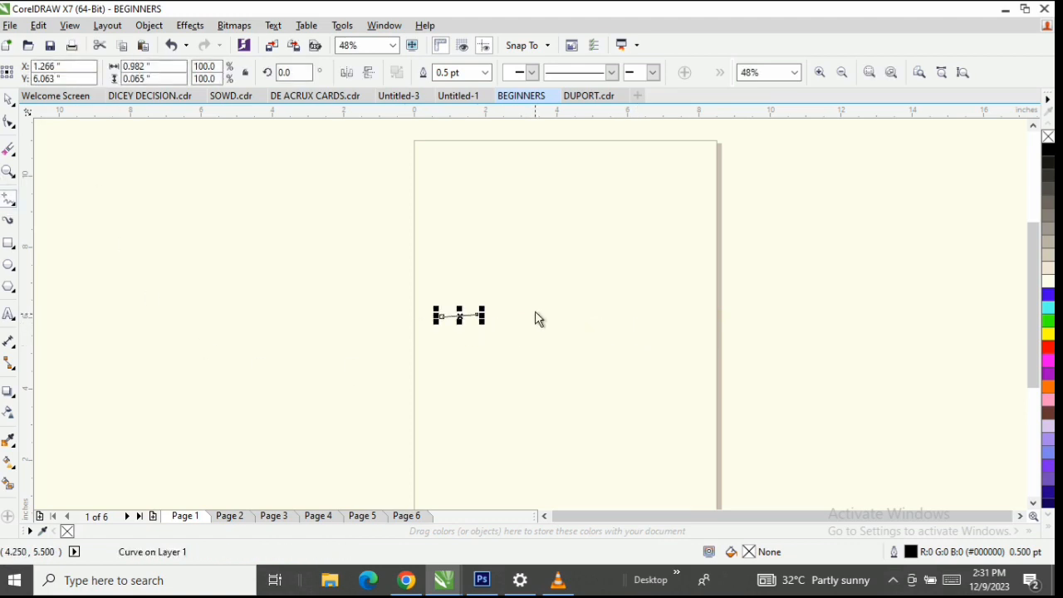
{"action": "key", "text": "Escape"}
Draw a slightly sloping Freehand line about 6.59" long across the page above the short line.
{"action": "left_click", "coordinate": [442, 219]}
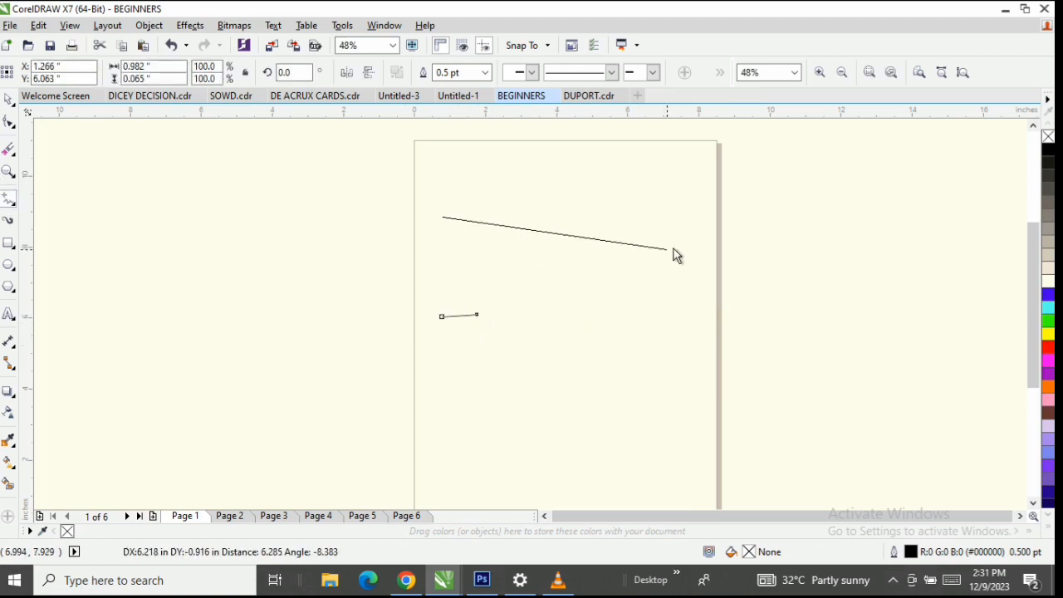
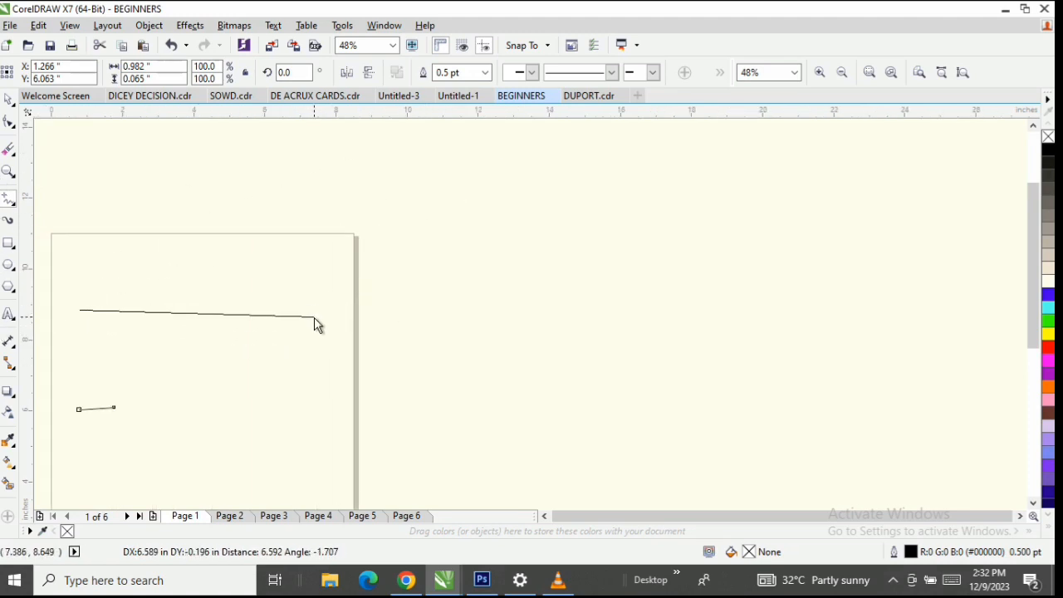
{"action": "left_click", "coordinate": [315, 324]}
{"action": "scroll", "coordinate": [221, 351], "scroll_direction": "up", "scroll_amount": 6}
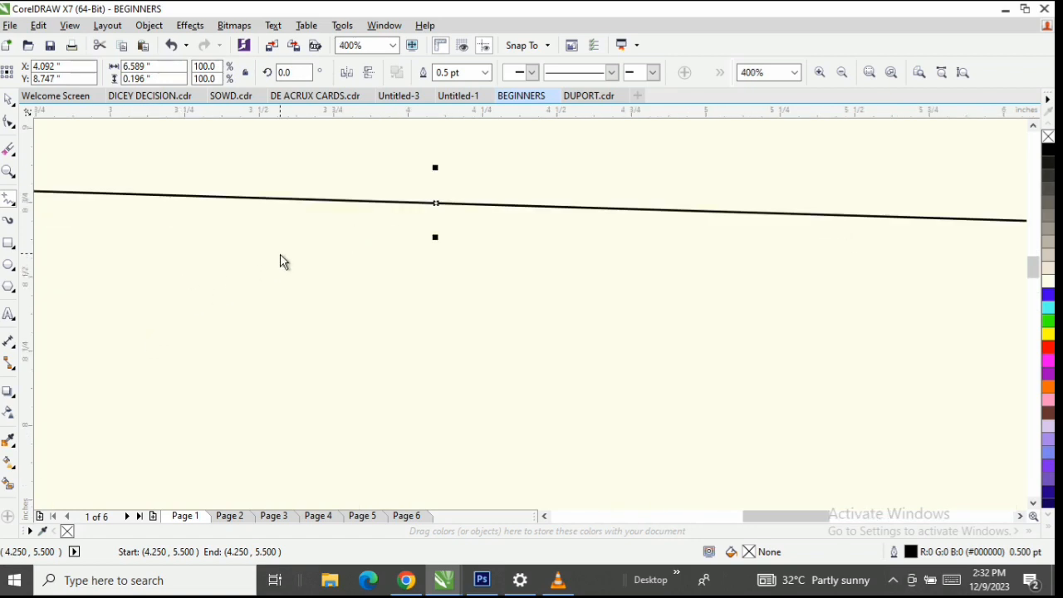
{"action": "scroll", "coordinate": [280, 261], "scroll_direction": "down", "scroll_amount": 4}
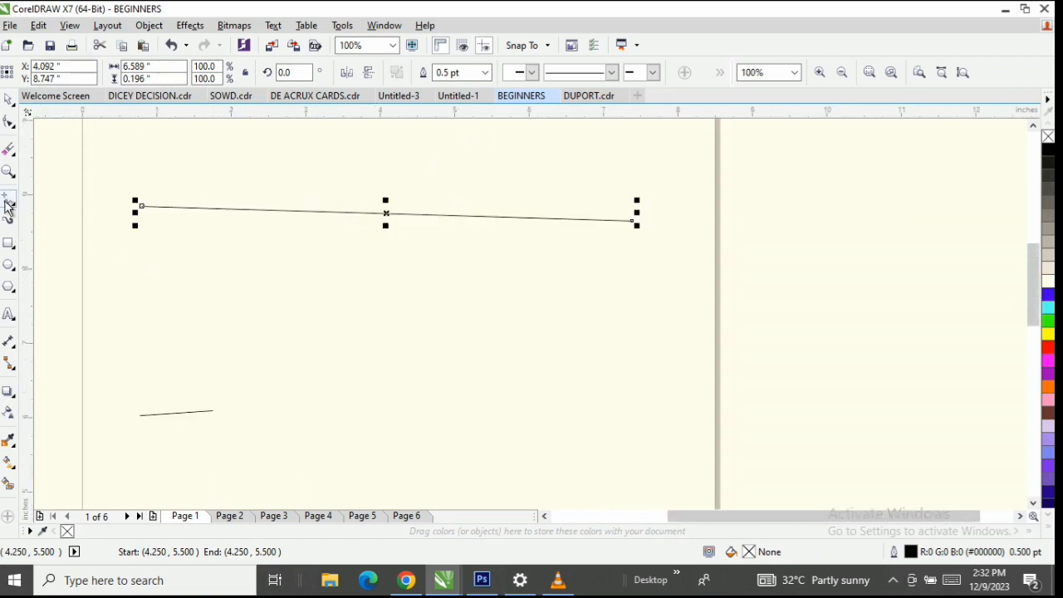
Draw two perfectly horizontal Freehand lines below the sloping one, about 6.8" long and about 10.85" long, the lower extending beyond the page.
{"action": "left_click", "coordinate": [133, 269]}
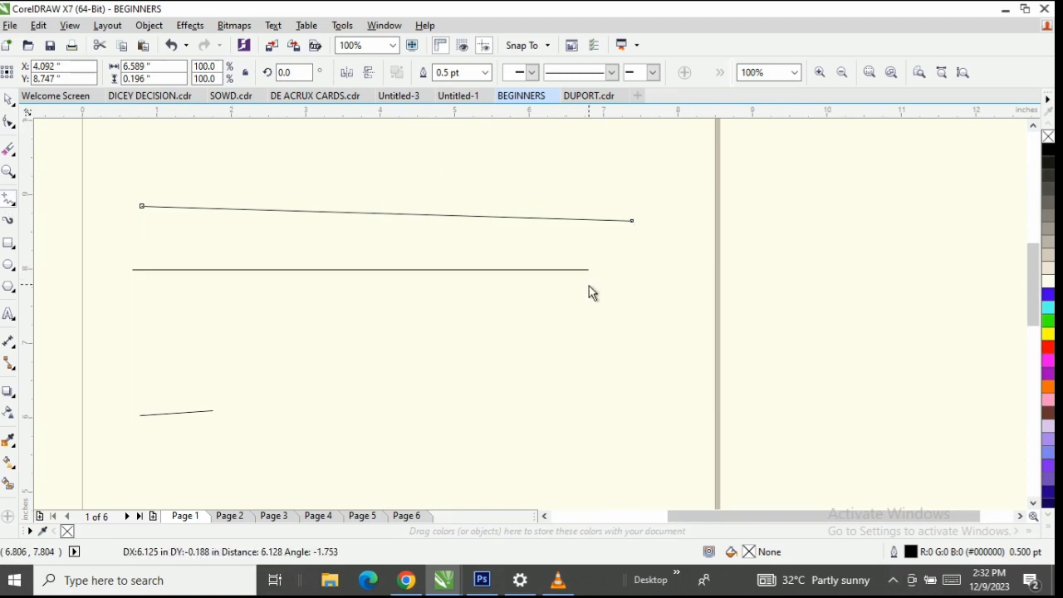
{"action": "left_click", "coordinate": [640, 305], "text": "ctrl"}
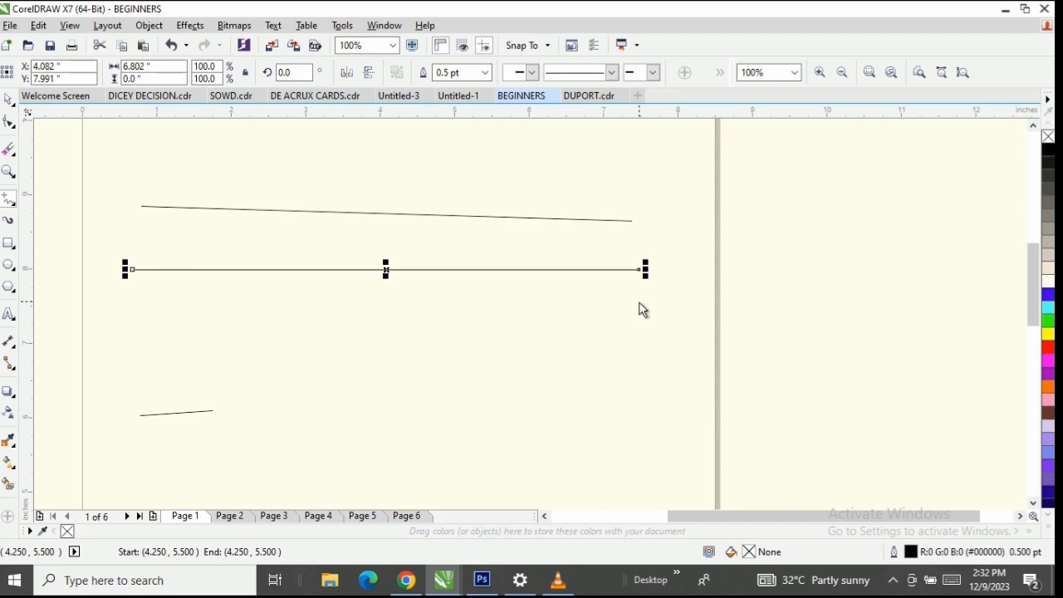
{"action": "left_click", "coordinate": [8, 201]}
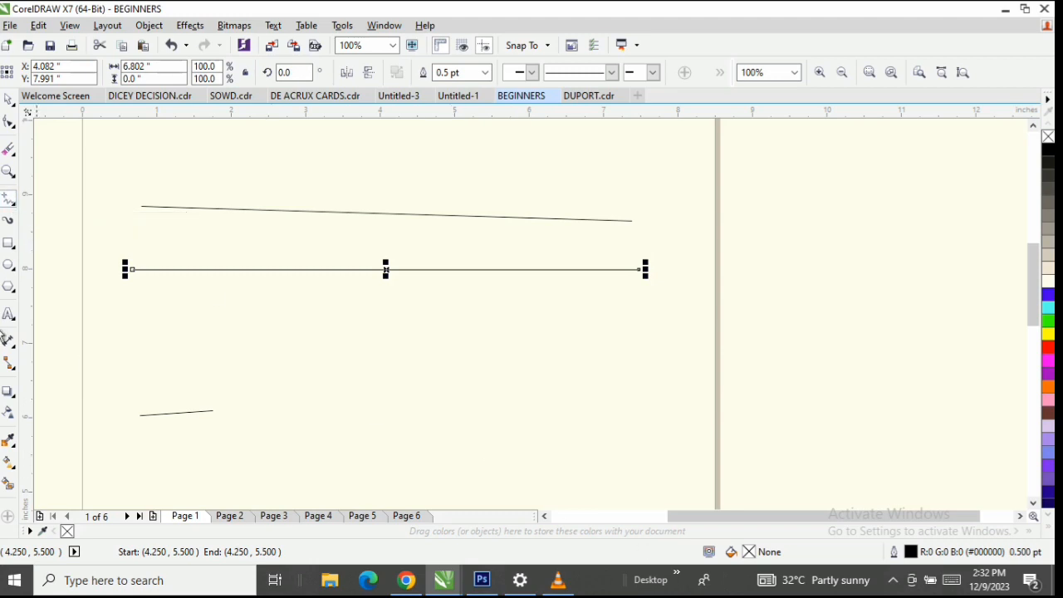
{"action": "left_click", "coordinate": [132, 340]}
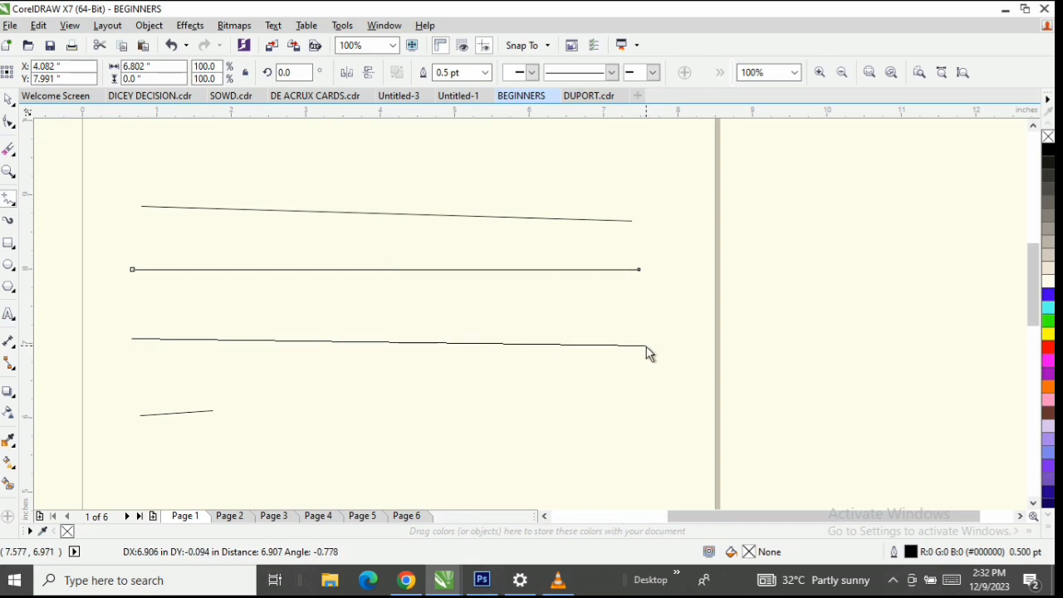
{"action": "left_click", "coordinate": [939, 337]}
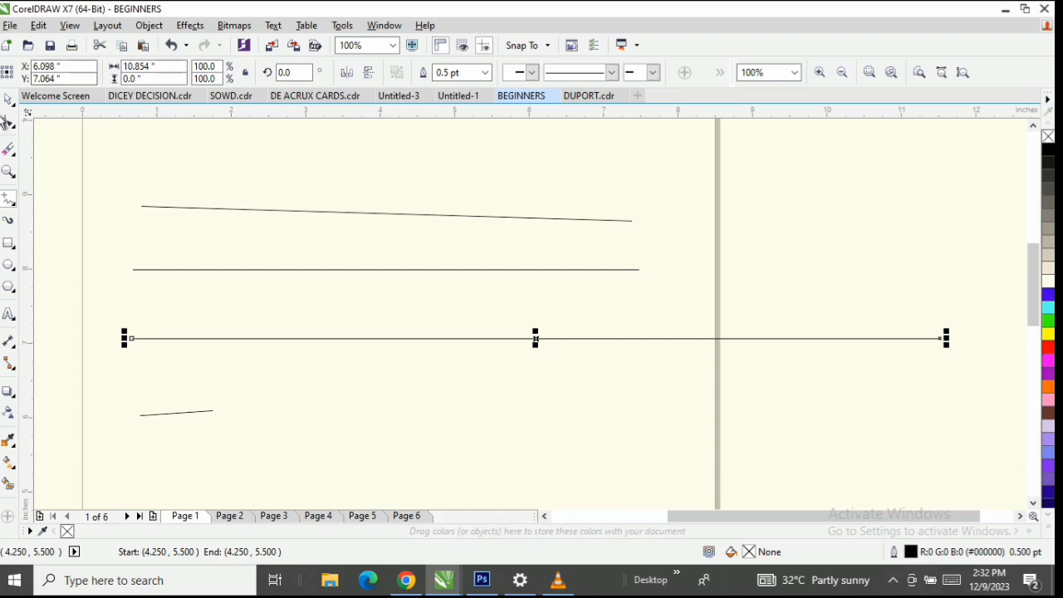
Delete the four Freehand lines from Page 1.
{"action": "left_click", "coordinate": [10, 206]}
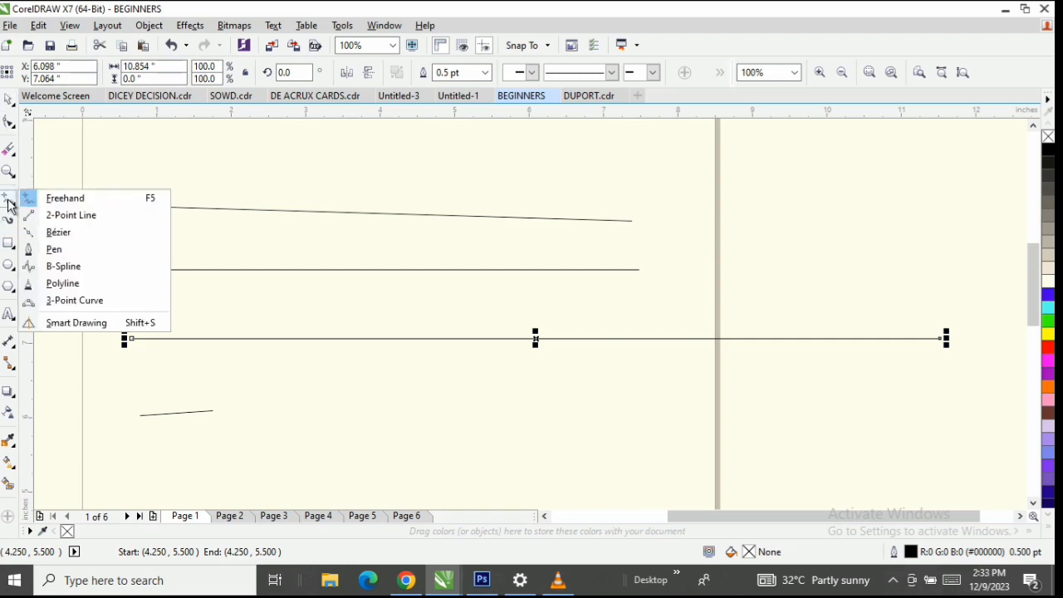
{"action": "left_click", "coordinate": [62, 237]}
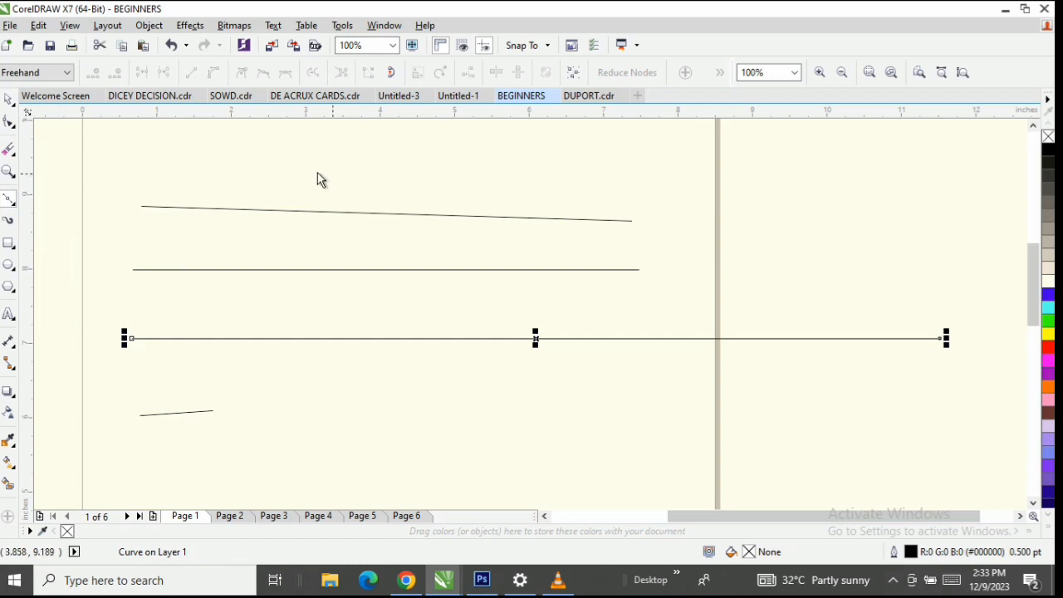
{"action": "left_click", "coordinate": [9, 98]}
{"action": "left_click_drag", "start_coordinate": [65, 169], "coordinate": [973, 468]}
{"action": "key", "text": "Delete"}
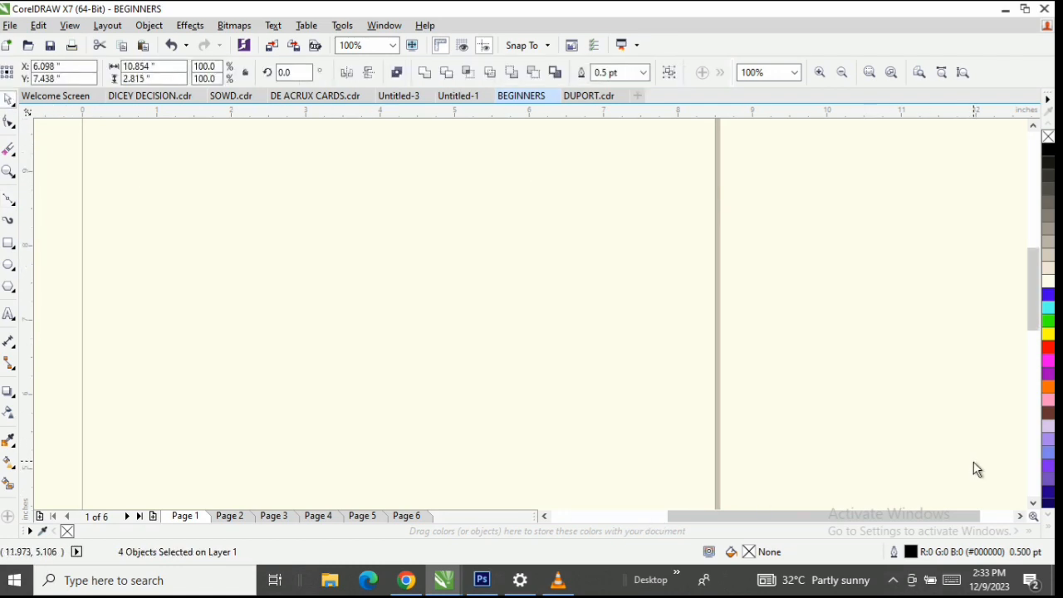
Draw a large closed six-sided polygon in the page's upper left area with the Bézier tool.
{"action": "left_click", "coordinate": [12, 201]}
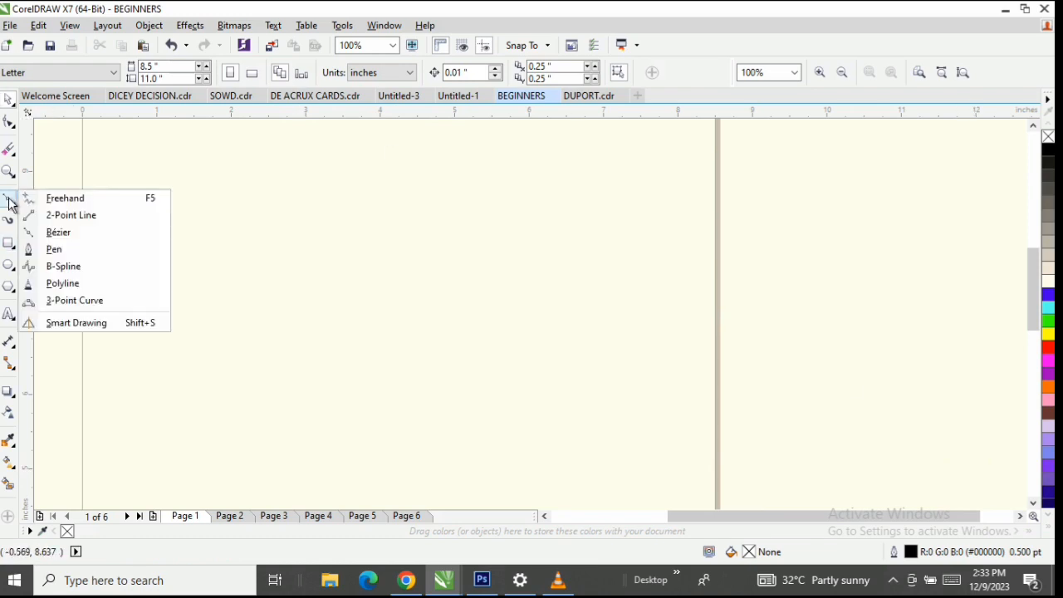
{"action": "left_click", "coordinate": [61, 233]}
{"action": "left_click", "coordinate": [187, 149]}
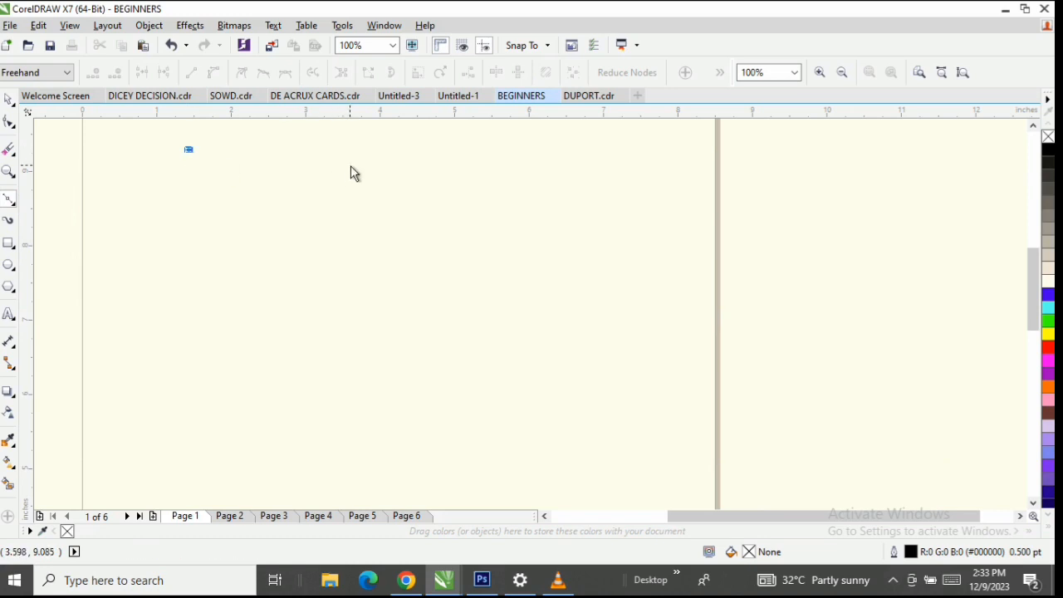
{"action": "left_click", "coordinate": [355, 163]}
{"action": "left_click", "coordinate": [412, 262]}
{"action": "left_click", "coordinate": [290, 352]}
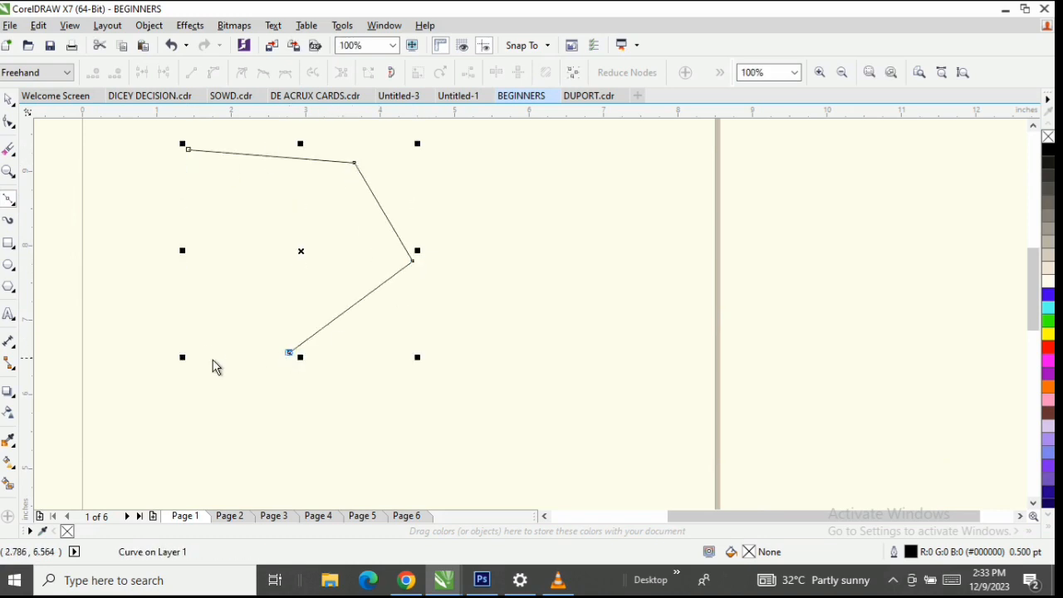
{"action": "left_click", "coordinate": [175, 298]}
{"action": "left_click", "coordinate": [175, 198]}
{"action": "left_click", "coordinate": [187, 149]}
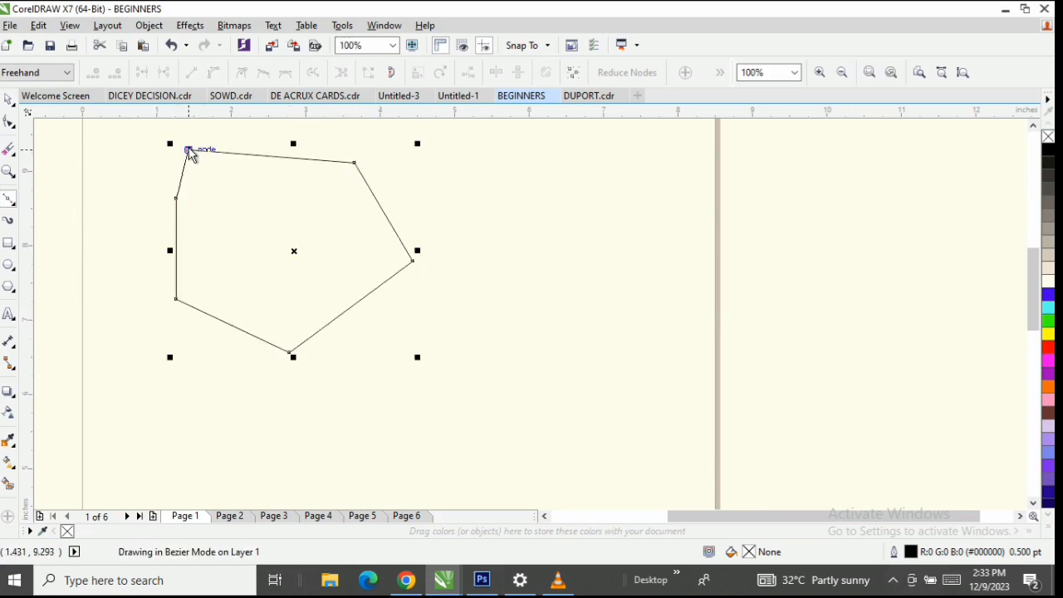
Draw a smaller closed six-sided Bézier polygon in the page's upper right area.
{"action": "left_click", "coordinate": [527, 170]}
{"action": "left_click", "coordinate": [615, 156]}
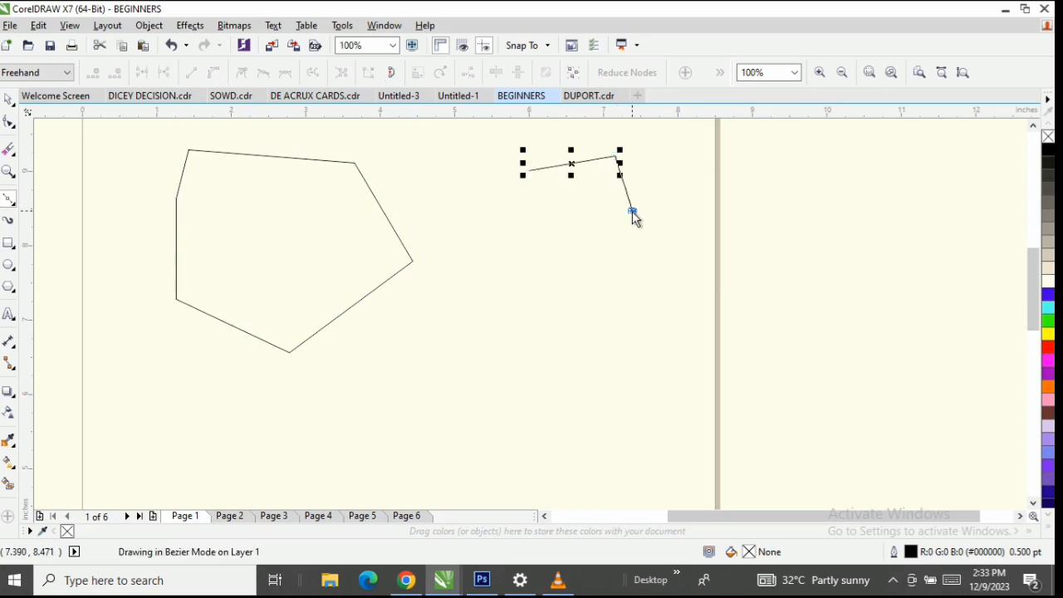
{"action": "left_click", "coordinate": [634, 212]}
{"action": "left_click", "coordinate": [603, 268]}
{"action": "left_click", "coordinate": [544, 239]}
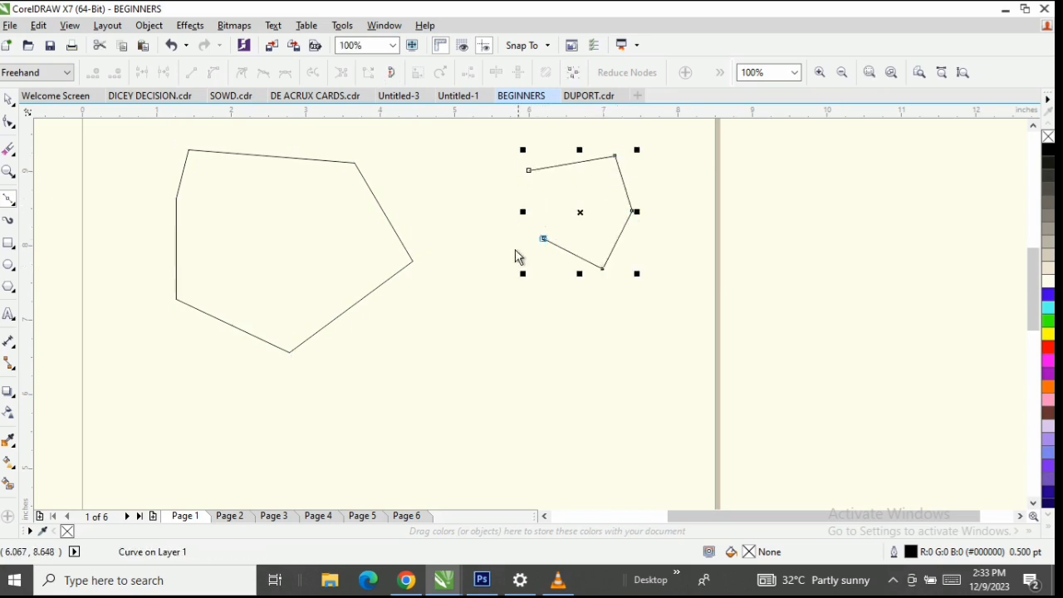
{"action": "left_click", "coordinate": [520, 195]}
{"action": "left_click", "coordinate": [528, 169]}
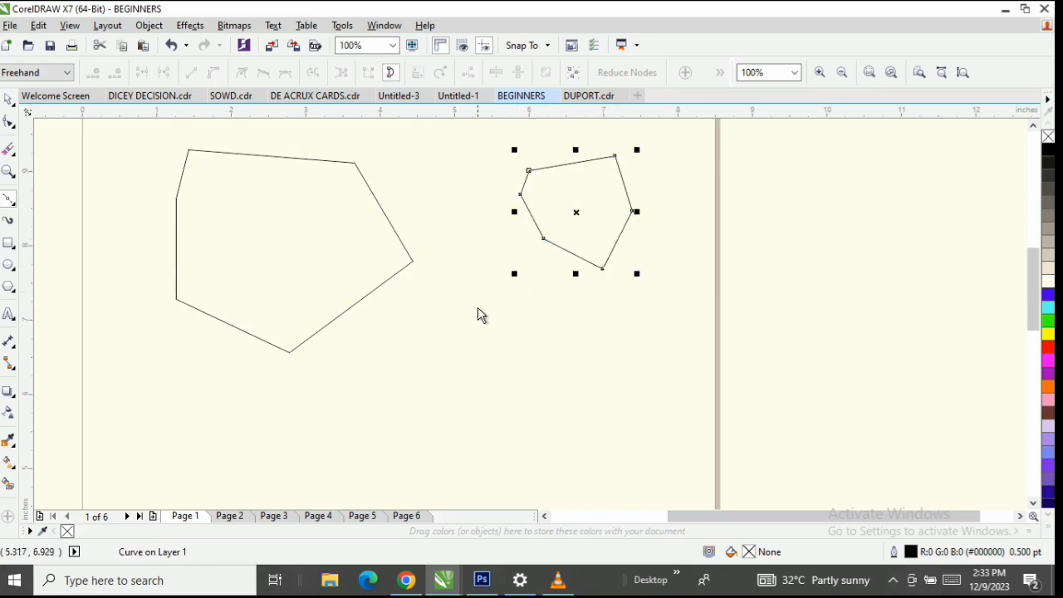
Draw a closed irregular 16-node Bézier shape with straight segments and a deep notch below the two polygons.
{"action": "left_click", "coordinate": [475, 292]}
{"action": "left_click", "coordinate": [531, 339]}
{"action": "left_click", "coordinate": [515, 382]}
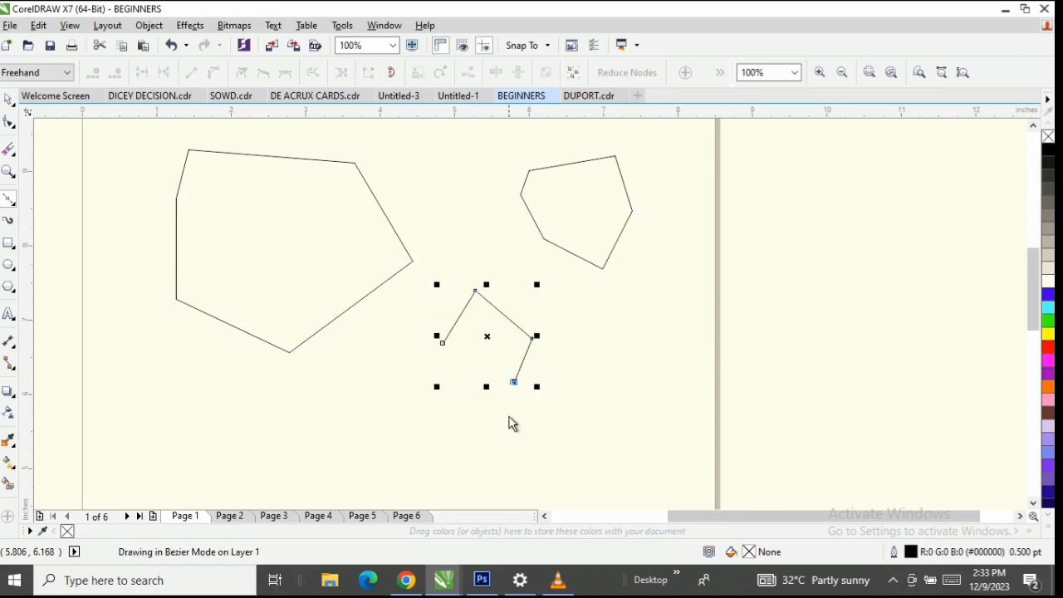
{"action": "left_click", "coordinate": [509, 440]}
{"action": "left_click", "coordinate": [600, 438]}
{"action": "left_click", "coordinate": [639, 347]}
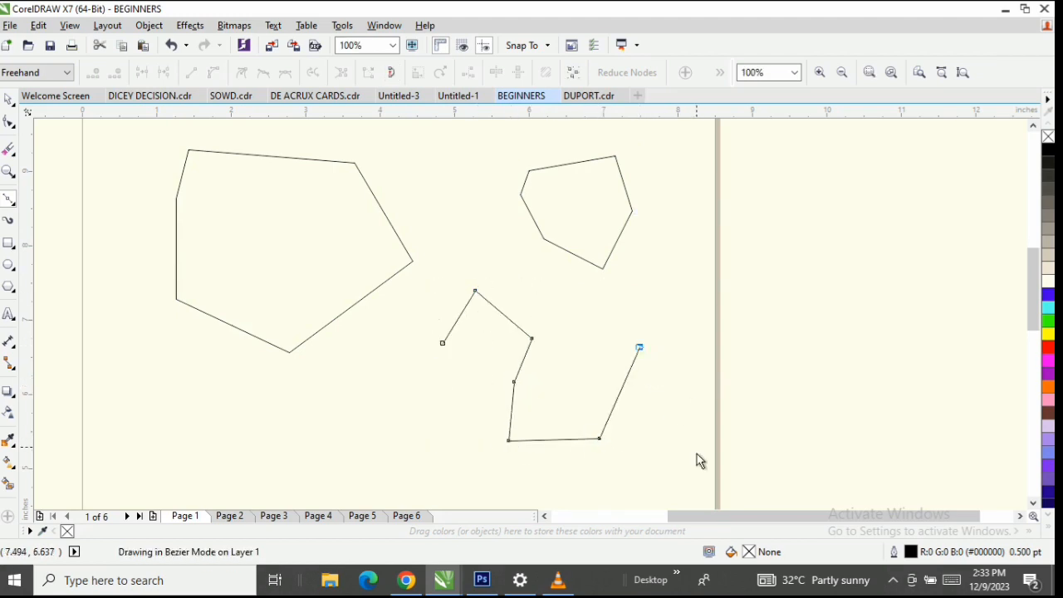
{"action": "left_click", "coordinate": [697, 454]}
{"action": "left_click", "coordinate": [629, 492]}
{"action": "left_click", "coordinate": [540, 504]}
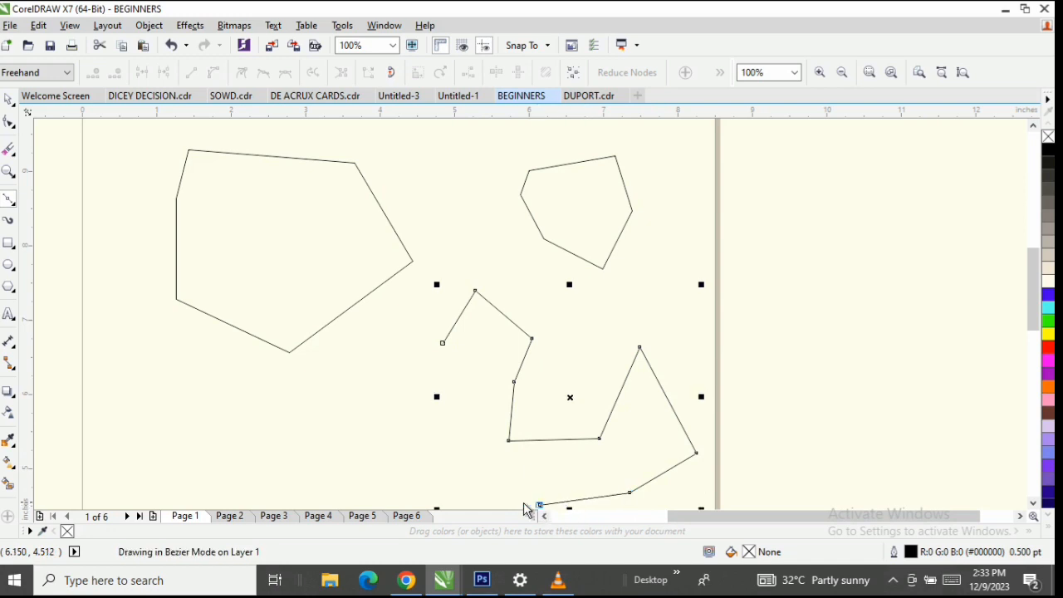
{"action": "left_click", "coordinate": [493, 501]}
{"action": "left_click", "coordinate": [429, 502]}
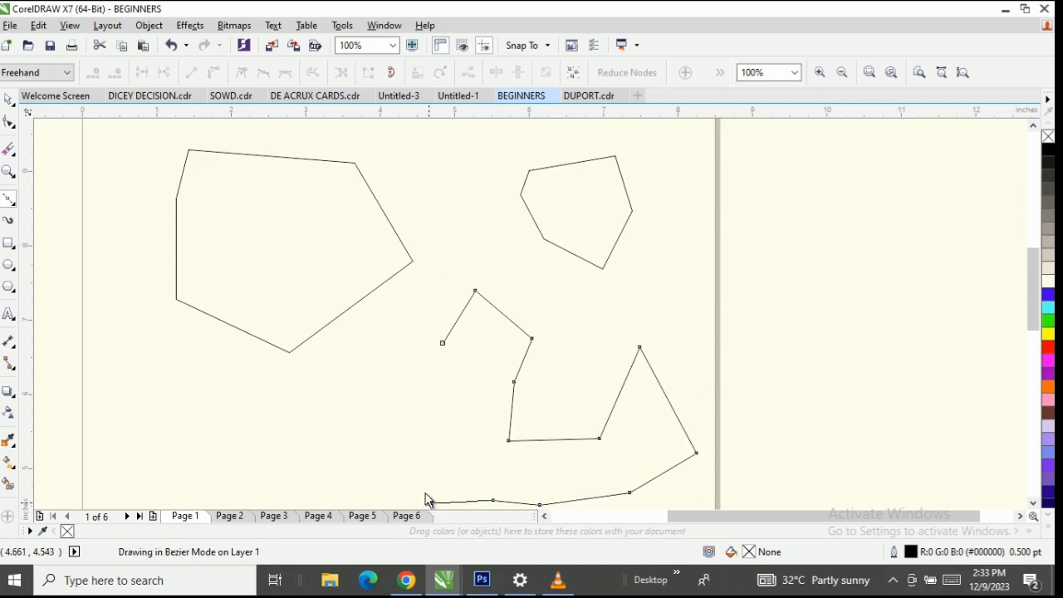
{"action": "left_click", "coordinate": [382, 479]}
{"action": "left_click", "coordinate": [375, 429]}
{"action": "left_click", "coordinate": [404, 413]}
{"action": "left_click", "coordinate": [404, 392]}
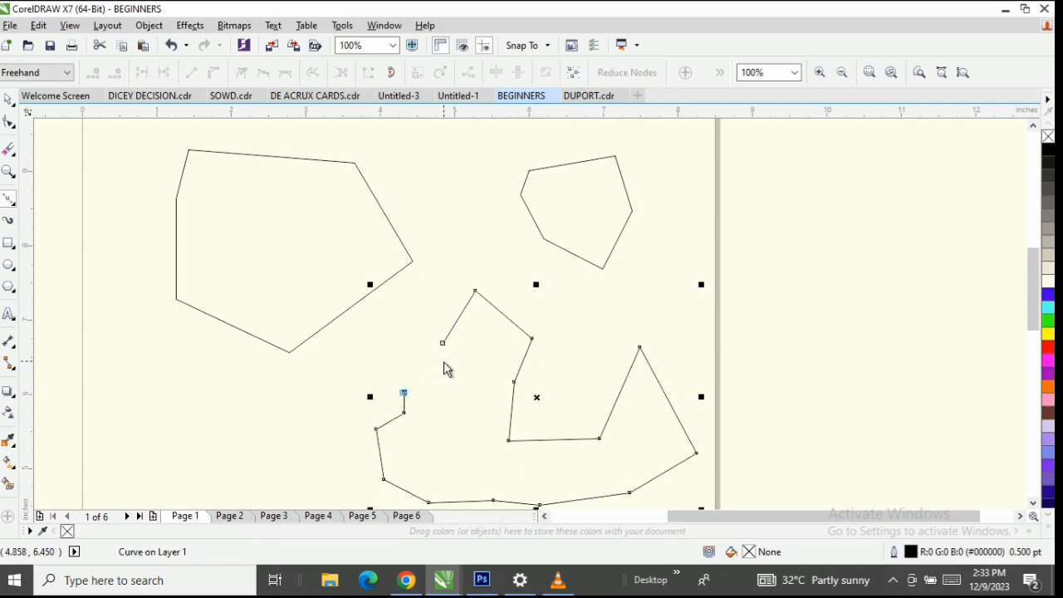
{"action": "left_click", "coordinate": [442, 342]}
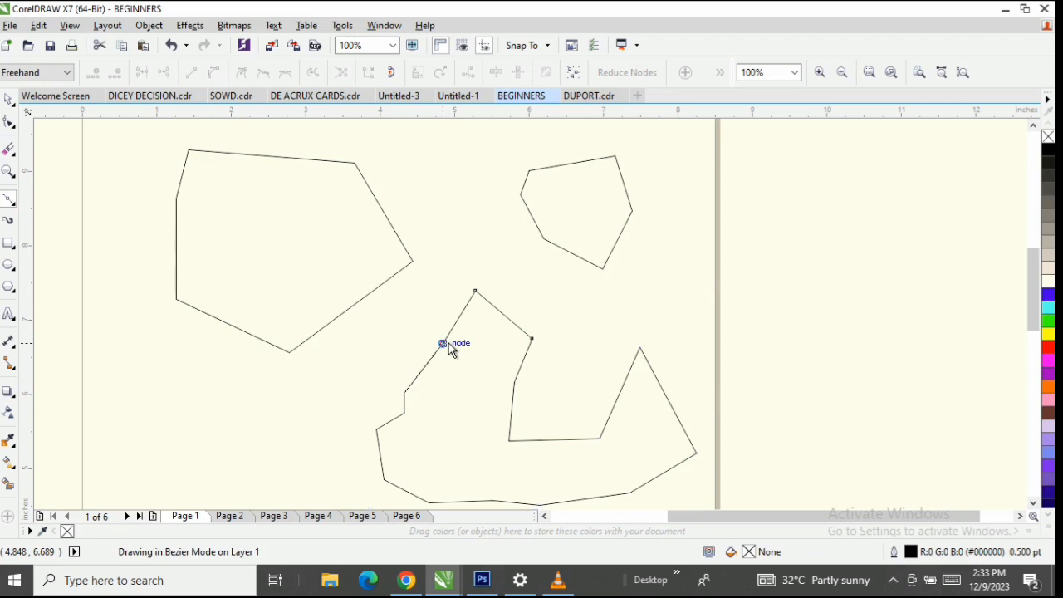
Reshape the irregular shape's left side with the Shape tool, deleting one node and moving the neighbouring nodes up to its peak.
{"action": "left_click", "coordinate": [8, 100]}
{"action": "left_click", "coordinate": [9, 122]}
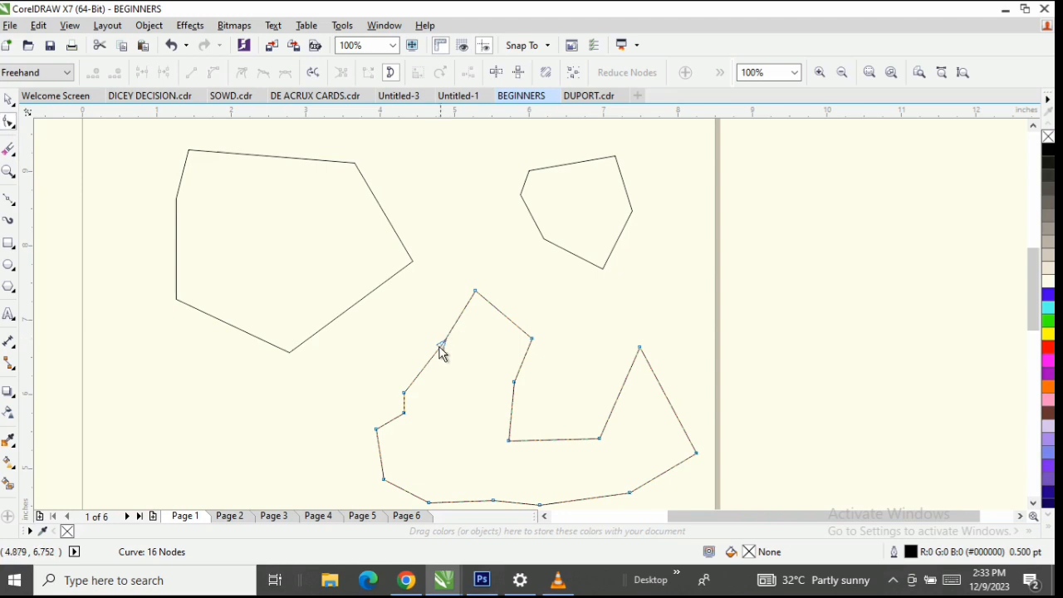
{"action": "left_click_drag", "start_coordinate": [440, 345], "coordinate": [442, 342]}
{"action": "left_click", "coordinate": [407, 388]}
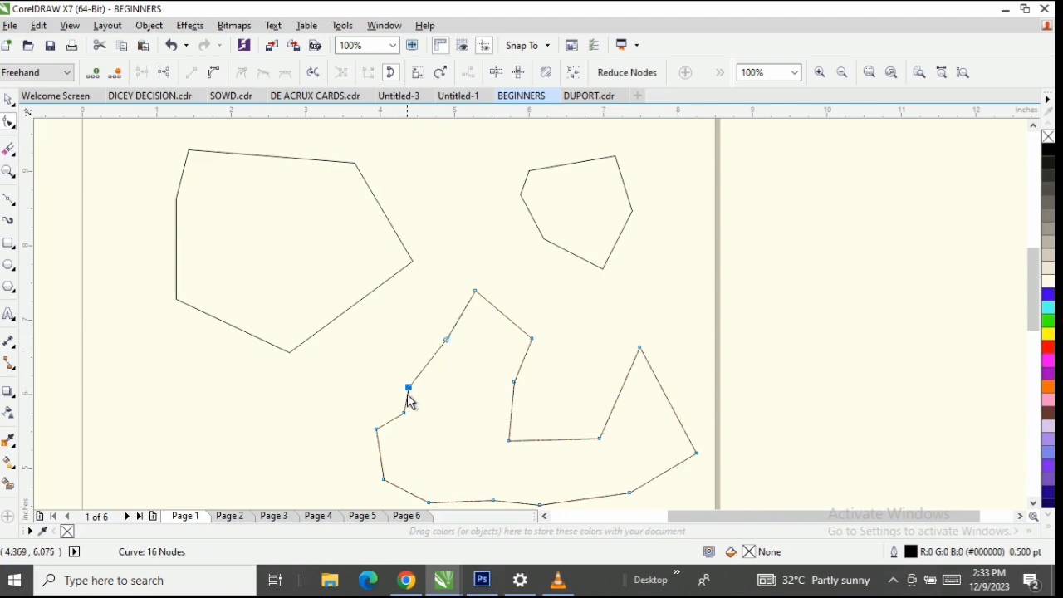
{"action": "key", "text": "Delete"}
{"action": "left_click_drag", "start_coordinate": [404, 414], "coordinate": [402, 386]}
{"action": "left_click_drag", "start_coordinate": [379, 433], "coordinate": [370, 398]}
{"action": "left_click_drag", "start_coordinate": [452, 342], "coordinate": [424, 317]}
{"action": "left_click_drag", "start_coordinate": [473, 293], "coordinate": [445, 323]}
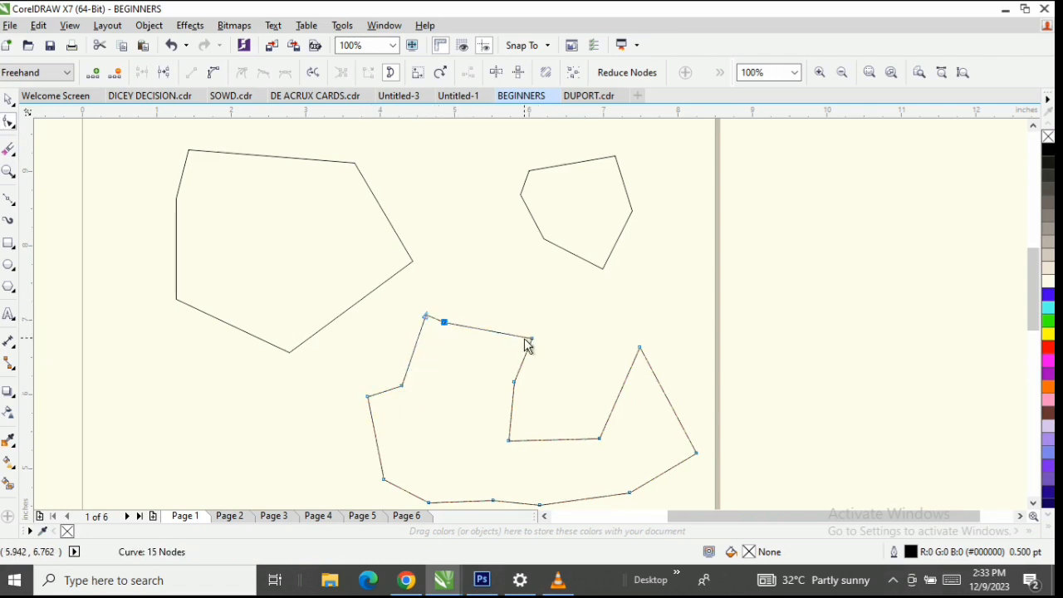
Move the shape's two upper-left nodes up together, delete the node below them and raise the notch's left corner.
{"action": "left_click", "coordinate": [528, 344], "text": "shift"}
{"action": "left_click_drag", "start_coordinate": [528, 344], "coordinate": [520, 325]}
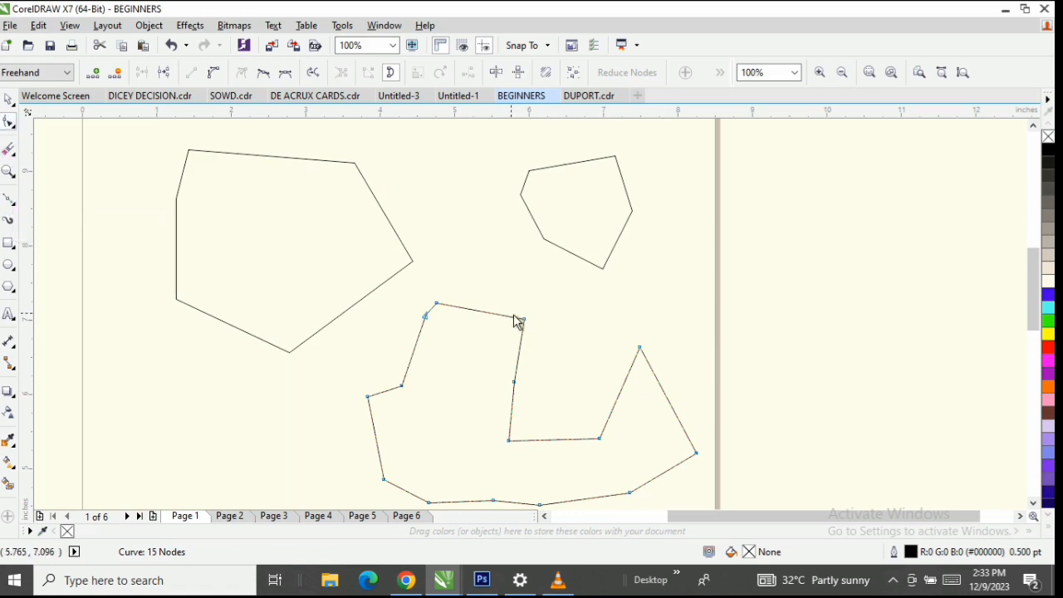
{"action": "left_click_drag", "start_coordinate": [525, 321], "coordinate": [440, 285]}
{"action": "double_click", "coordinate": [514, 383]}
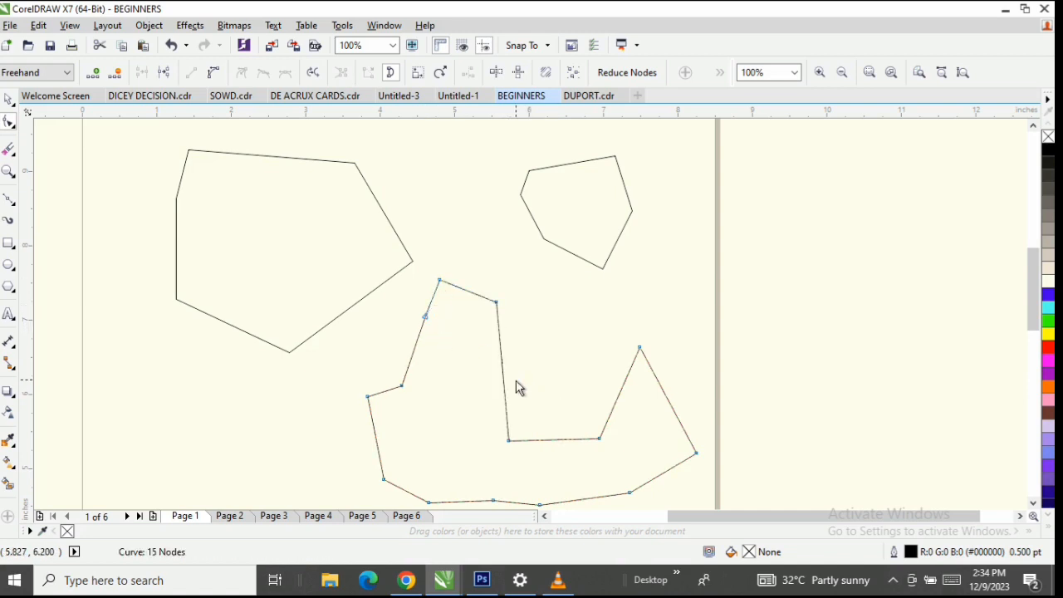
{"action": "left_click_drag", "start_coordinate": [508, 440], "coordinate": [521, 361]}
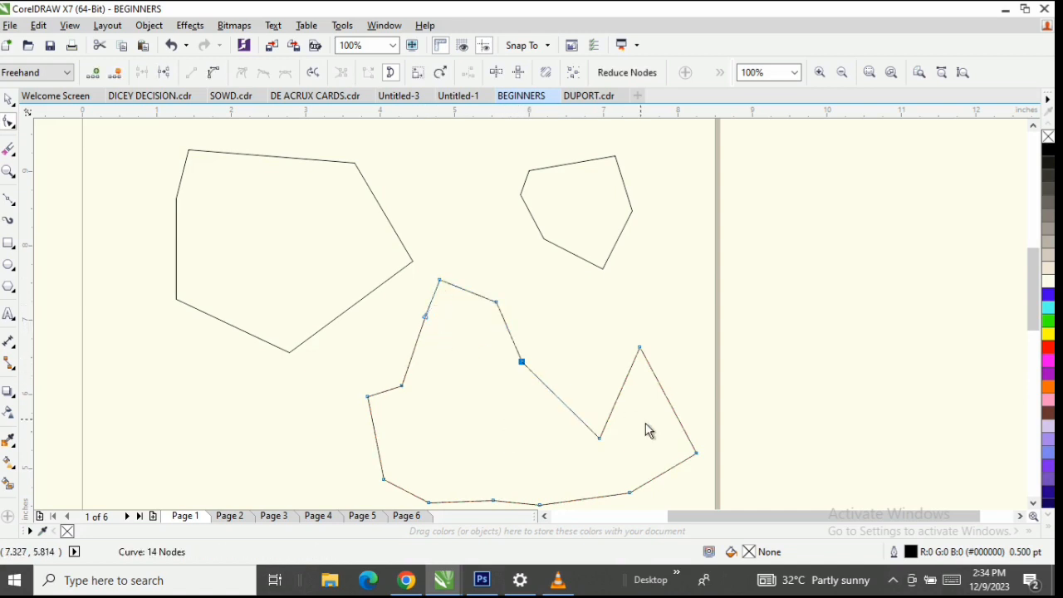
Delete the notch's right corner and two lower-right nodes, and move the right peak and far-right corner upward.
{"action": "double_click", "coordinate": [598, 439]}
{"action": "left_click_drag", "start_coordinate": [639, 348], "coordinate": [598, 297]}
{"action": "left_click_drag", "start_coordinate": [696, 454], "coordinate": [677, 342]}
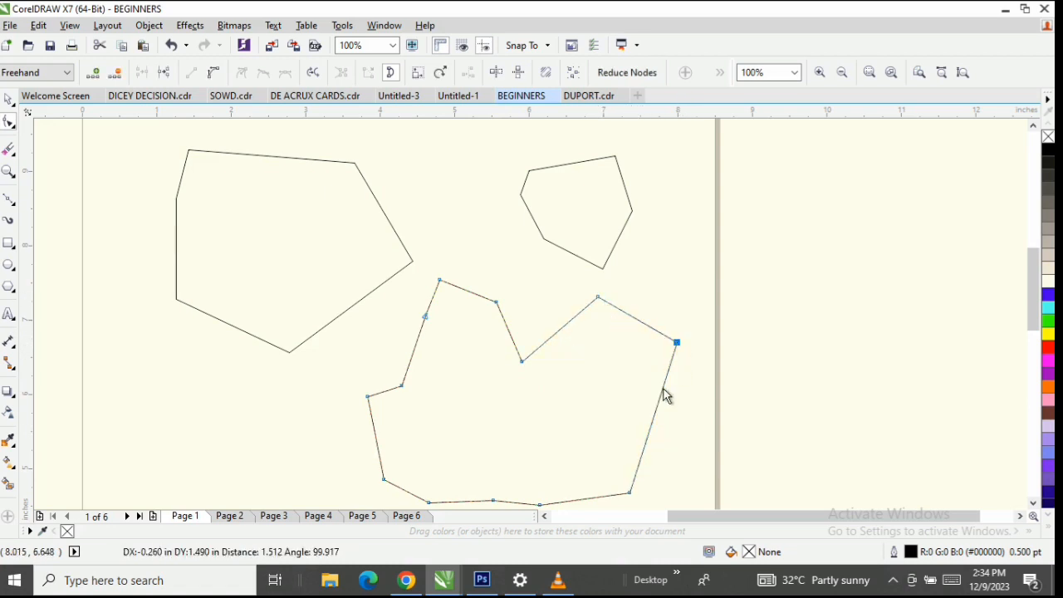
{"action": "double_click", "coordinate": [630, 493]}
{"action": "double_click", "coordinate": [540, 504]}
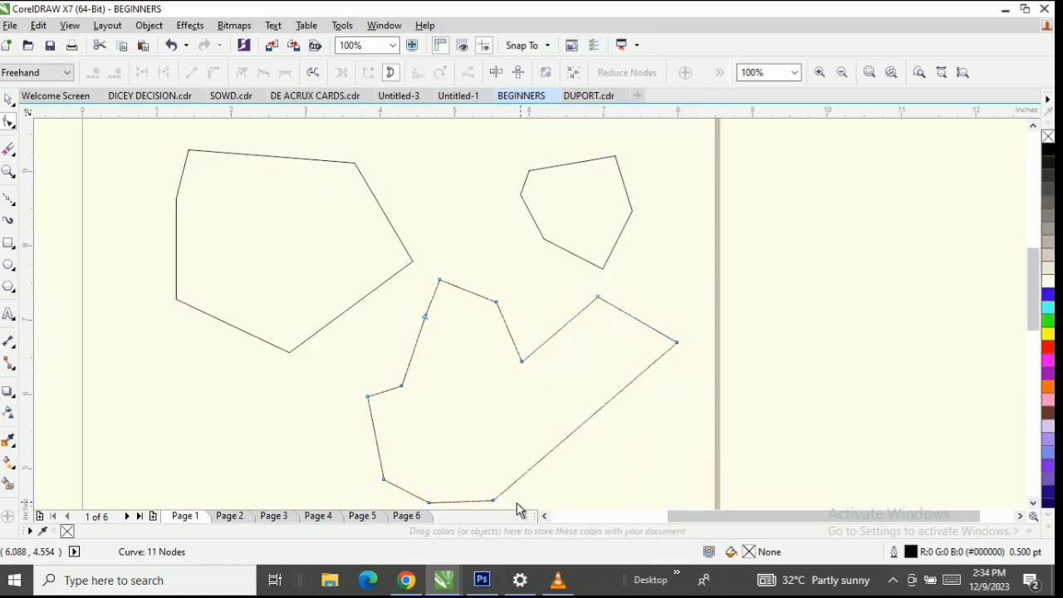
Delete the two protruding nodes on the irregular shape's left side and raise its topmost node slightly.
{"action": "left_click", "coordinate": [492, 500]}
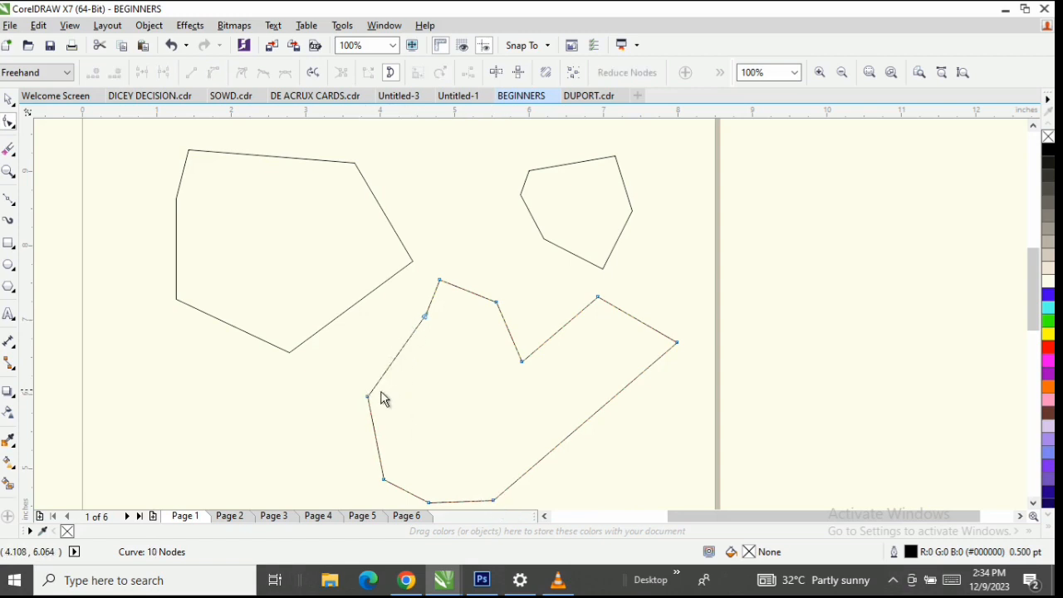
{"action": "double_click", "coordinate": [367, 398]}
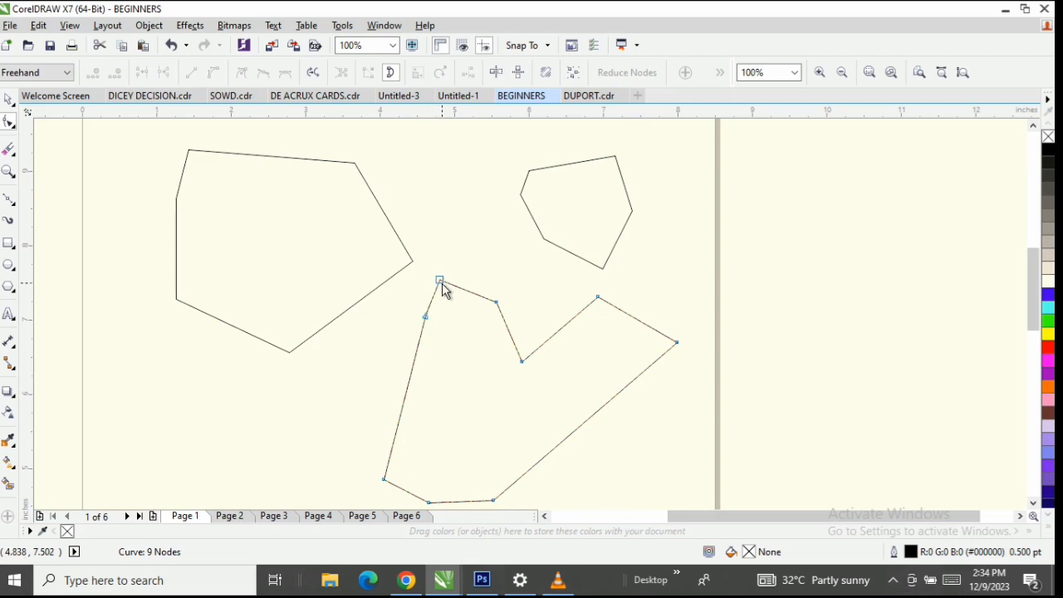
{"action": "left_click_drag", "start_coordinate": [442, 288], "coordinate": [434, 276]}
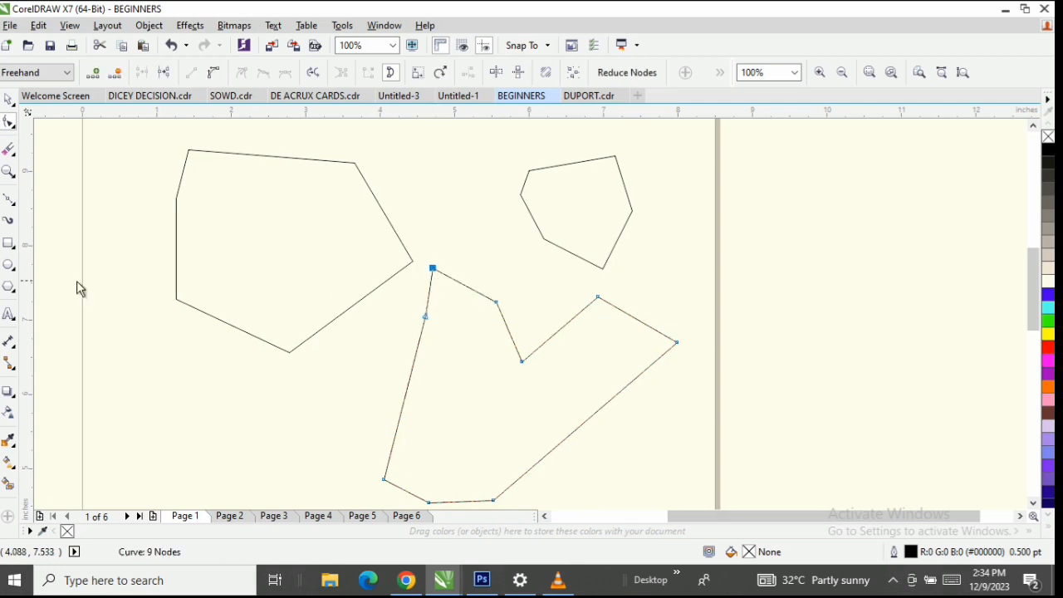
Show the list of rectangle drawing tools, Rectangle and 3-Point Rectangle.
{"action": "left_click", "coordinate": [9, 99]}
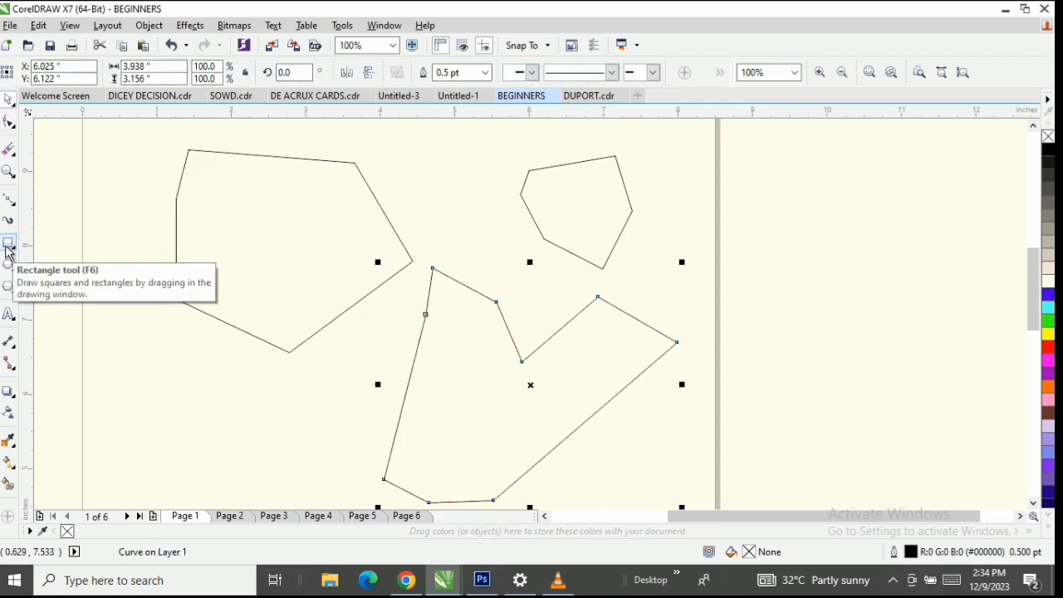
{"action": "left_click", "coordinate": [7, 246]}
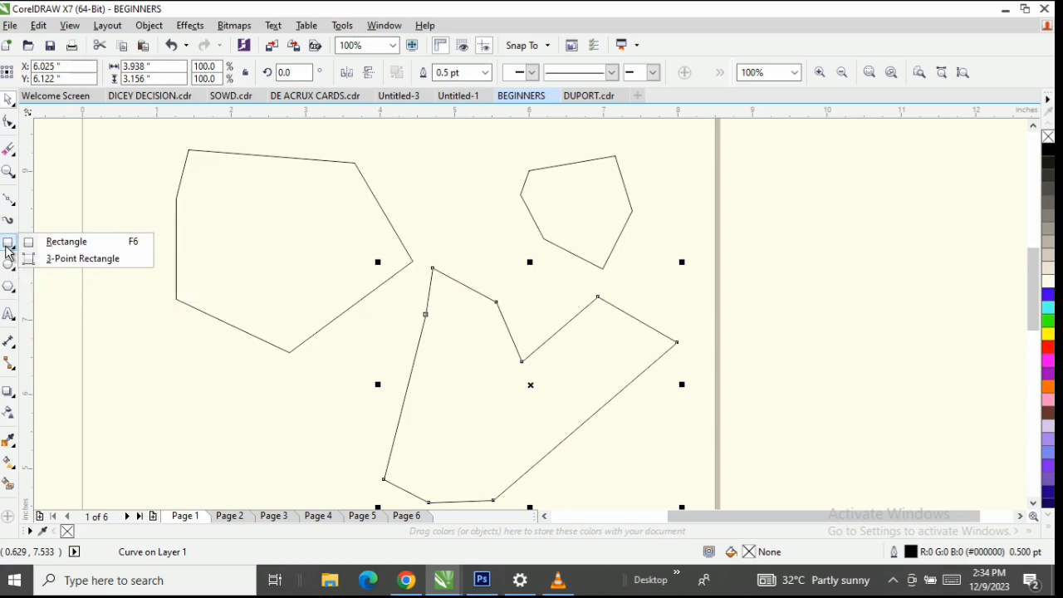
{"action": "left_click", "coordinate": [66, 242]}
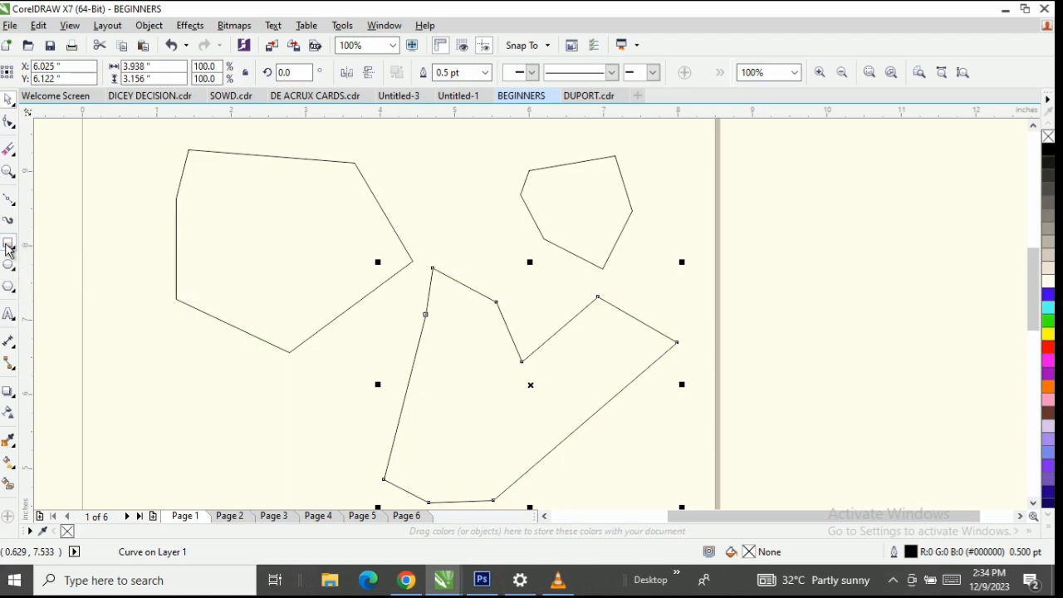
Select all objects on Page 1 and delete them.
{"action": "left_click", "coordinate": [7, 100]}
{"action": "scroll", "coordinate": [489, 385], "scroll_direction": "down", "scroll_amount": 2}
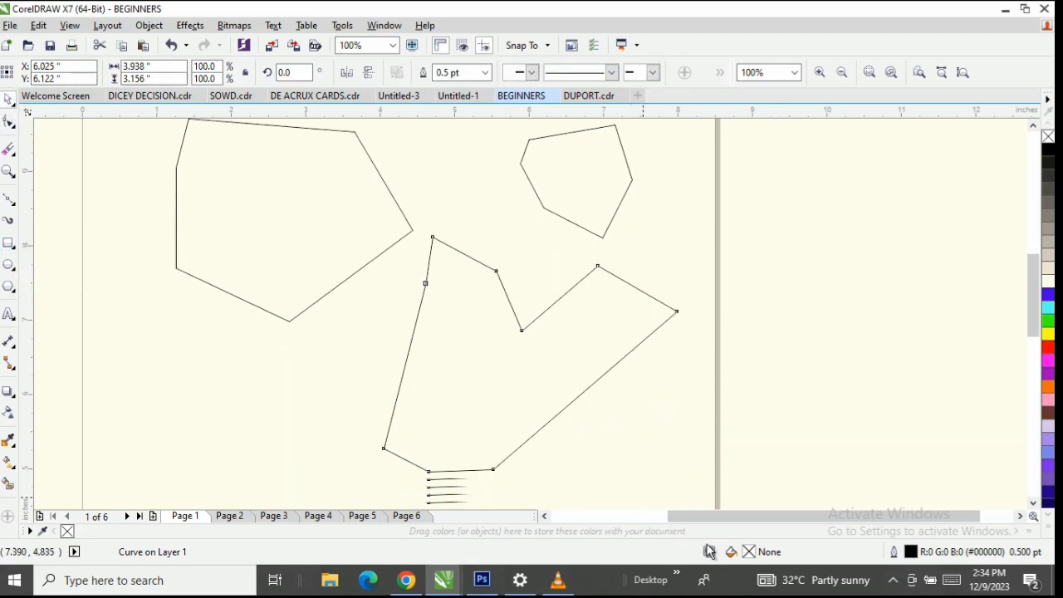
{"action": "key", "text": "ctrl+a"}
{"action": "key", "text": "Delete"}
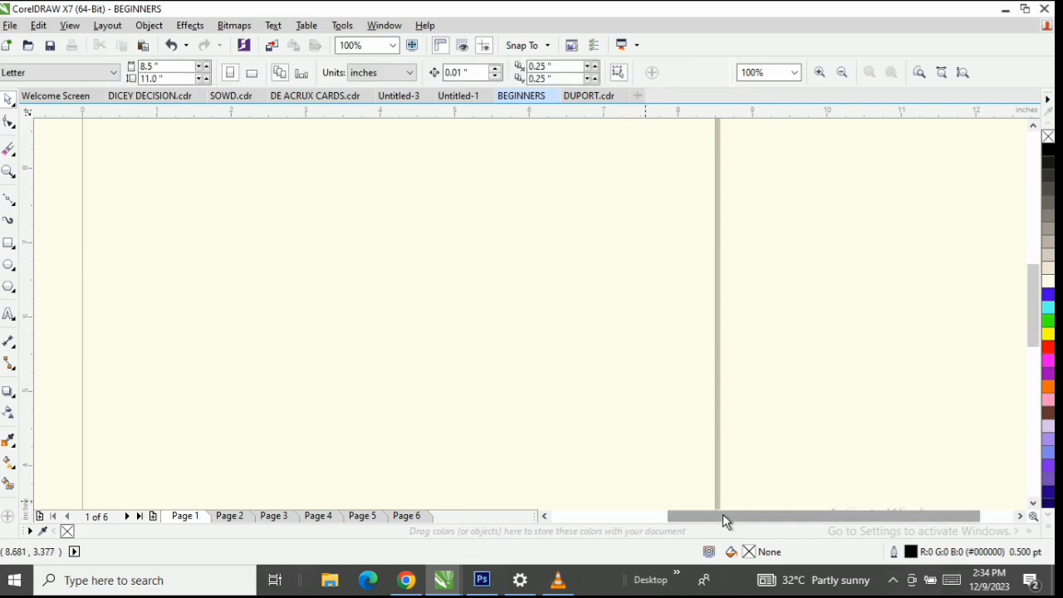
Fit the whole page in view and draw a rectangle about 7.53" wide and 9.5" high inside its edges.
{"action": "left_click", "coordinate": [8, 171]}
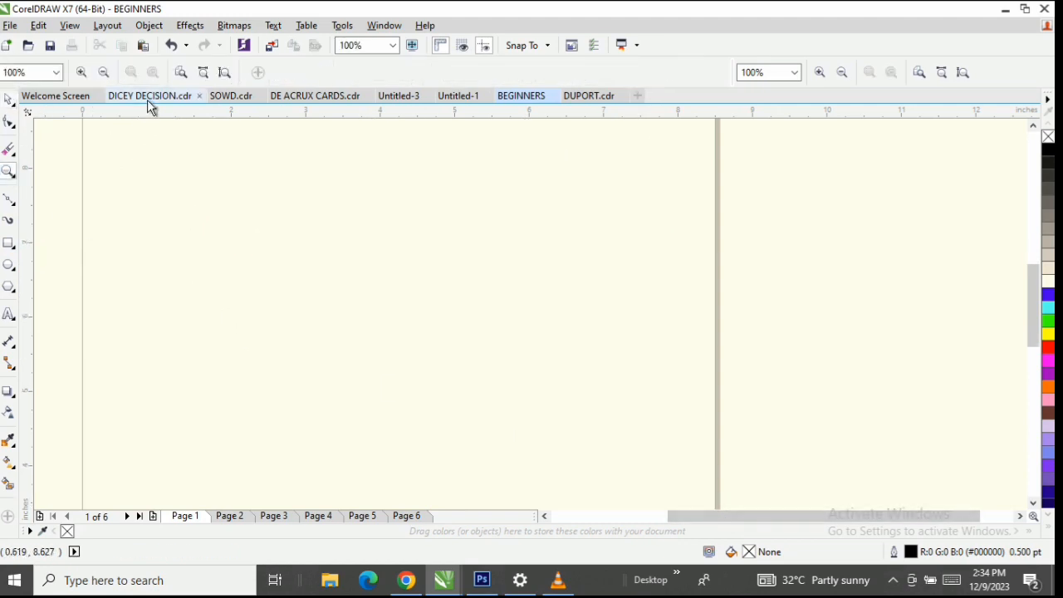
{"action": "left_click", "coordinate": [224, 74]}
{"action": "left_click", "coordinate": [8, 101]}
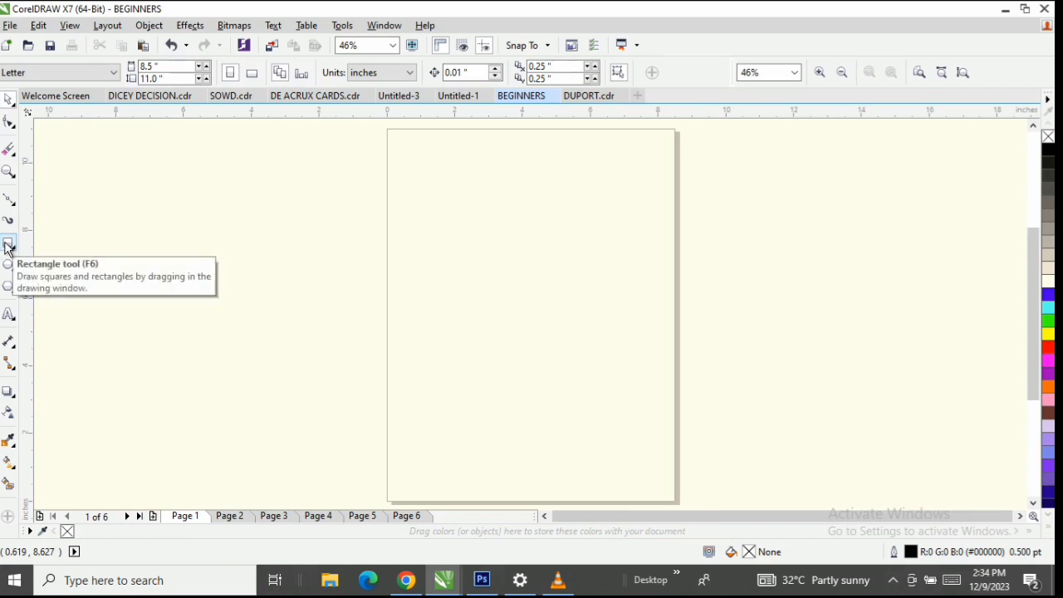
{"action": "left_click", "coordinate": [8, 244]}
{"action": "mouse_move", "coordinate": [403, 150]}
{"action": "left_mouse_down"}
{"action": "mouse_move", "coordinate": [636, 413]}
{"action": "mouse_move", "coordinate": [660, 470]}
{"action": "left_mouse_up"}
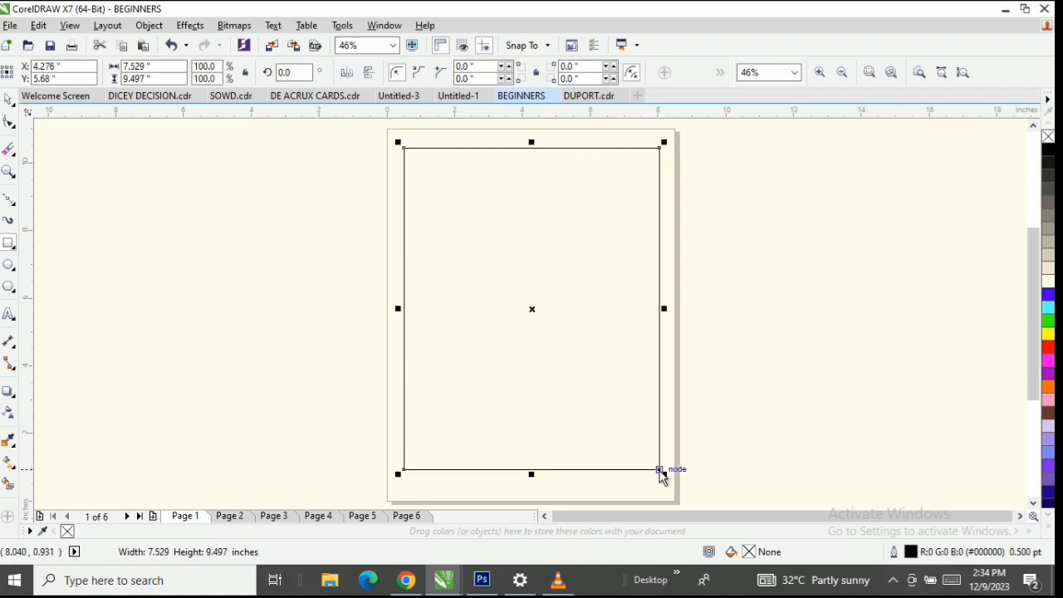
Move the rectangle flush with the page's left edge and draw another about 8.15" wide and 3.43" high left of the page.
{"action": "left_click", "coordinate": [8, 99]}
{"action": "left_click_drag", "start_coordinate": [555, 318], "coordinate": [508, 305]}
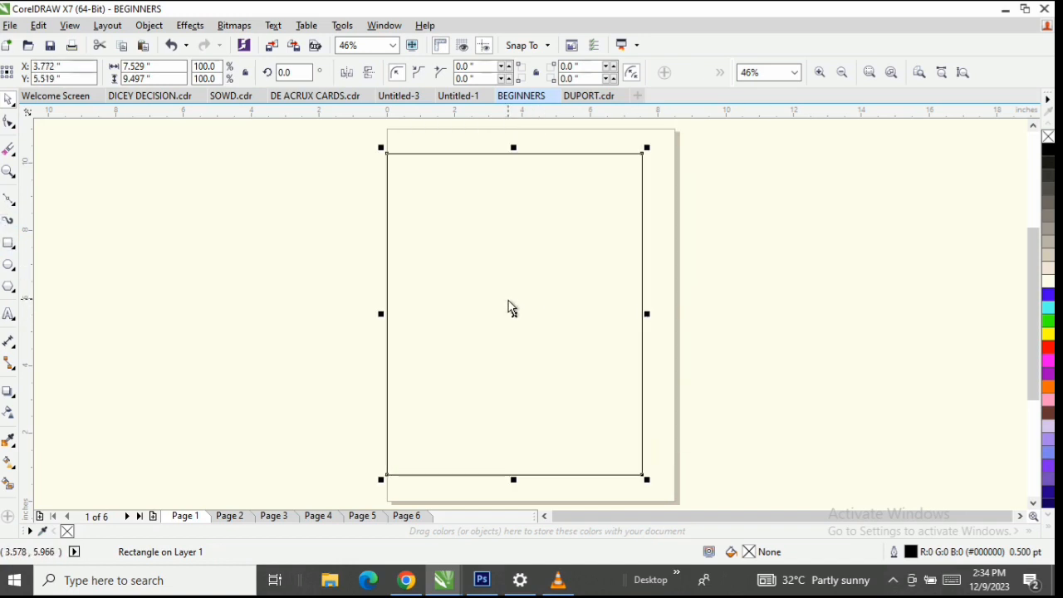
{"action": "left_click", "coordinate": [8, 242]}
{"action": "left_click_drag", "start_coordinate": [362, 363], "coordinate": [363, 363]}
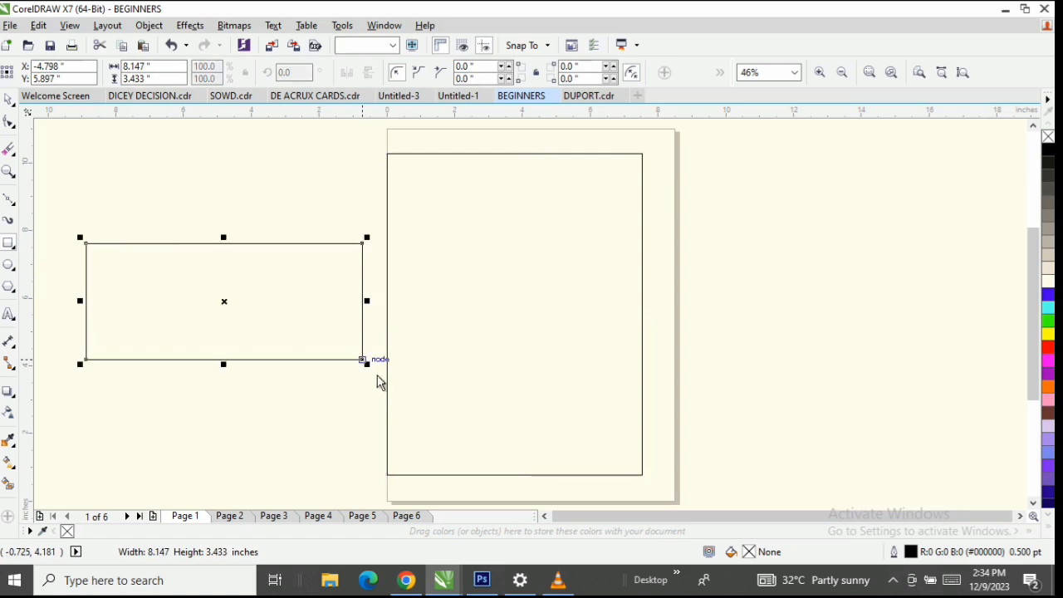
Draw three more rectangles outside the page, about 4.62" × 6.13", 8.49" × 2.52" and 2.93" × 3.2".
{"action": "left_click_drag", "start_coordinate": [749, 199], "coordinate": [904, 405]}
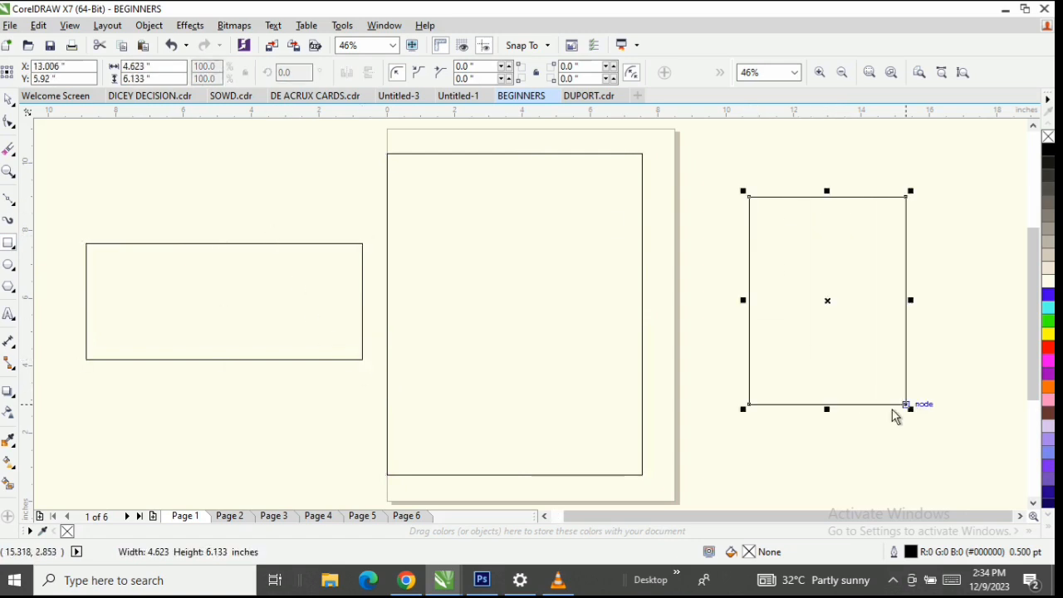
{"action": "left_click_drag", "start_coordinate": [74, 159], "coordinate": [362, 244]}
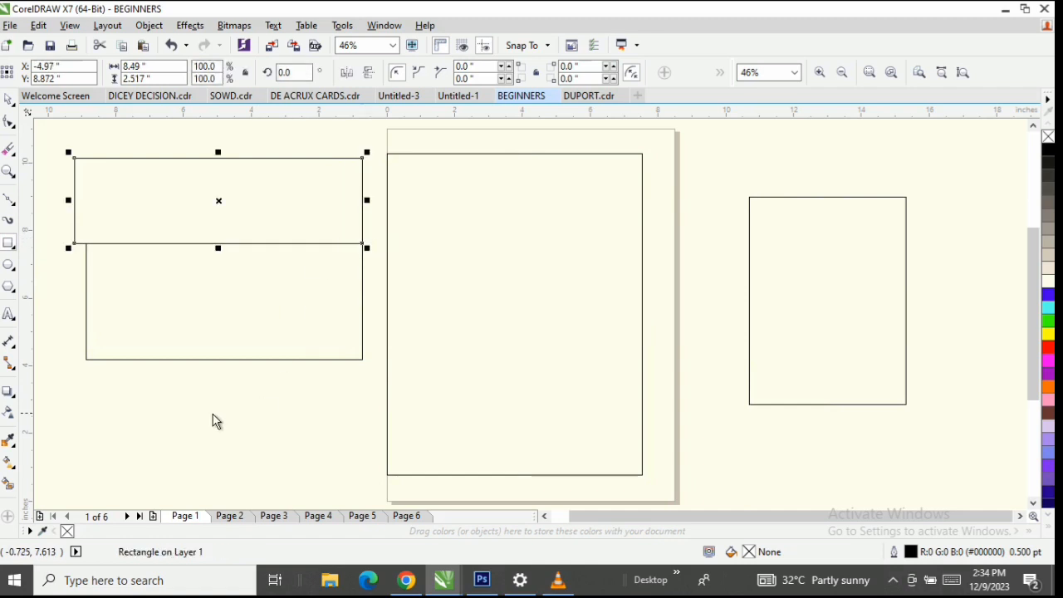
{"action": "left_click_drag", "start_coordinate": [162, 384], "coordinate": [262, 493]}
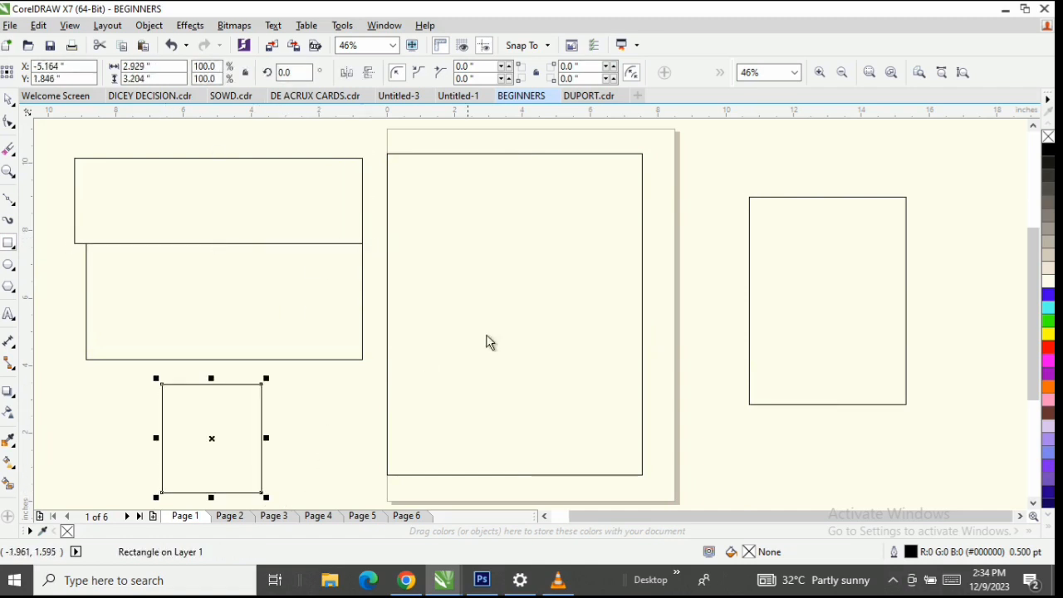
Select all five rectangles on and around the page and delete them.
{"action": "left_click", "coordinate": [10, 101]}
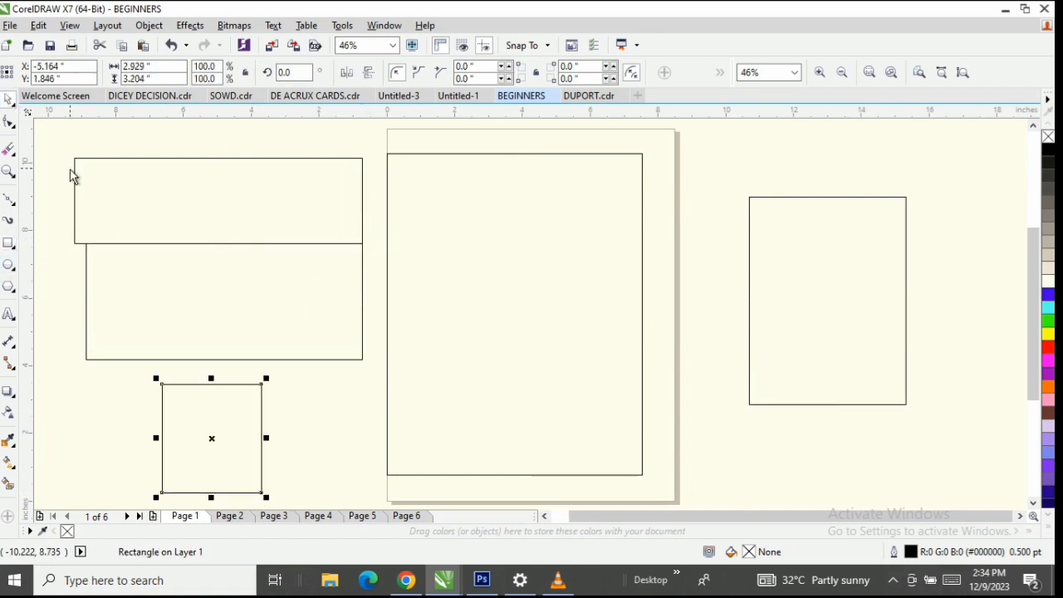
{"action": "left_click_drag", "start_coordinate": [58, 139], "coordinate": [946, 472]}
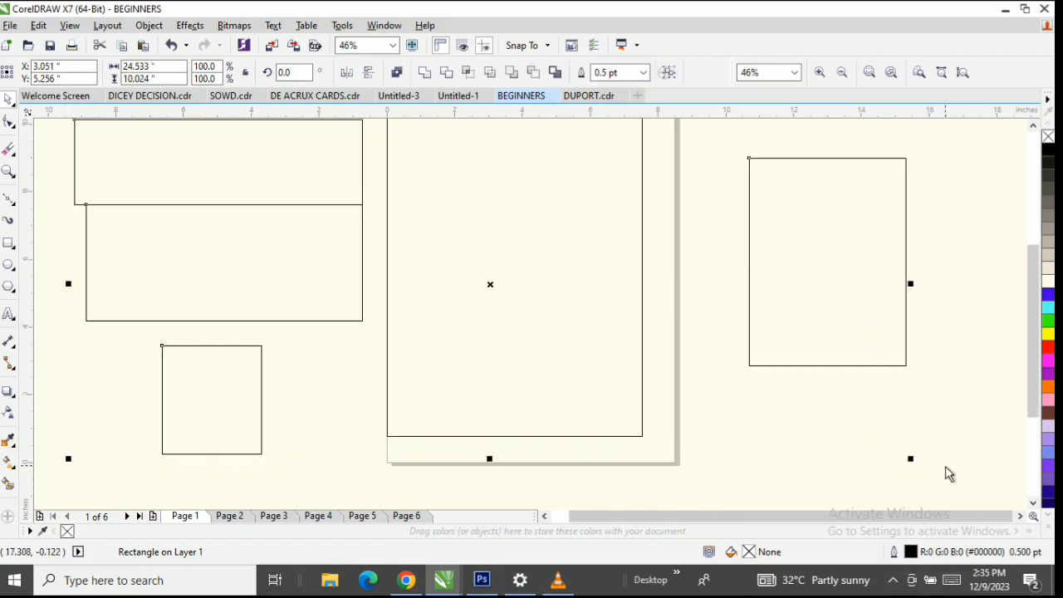
{"action": "key", "text": "Delete"}
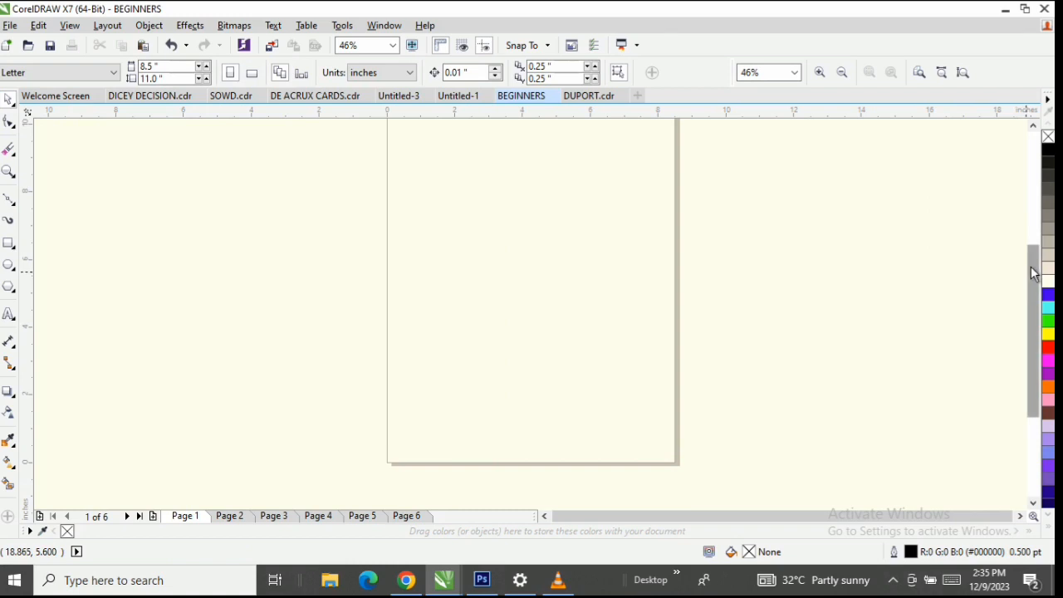
{"action": "left_click_drag", "start_coordinate": [1032, 273], "coordinate": [1032, 255]}
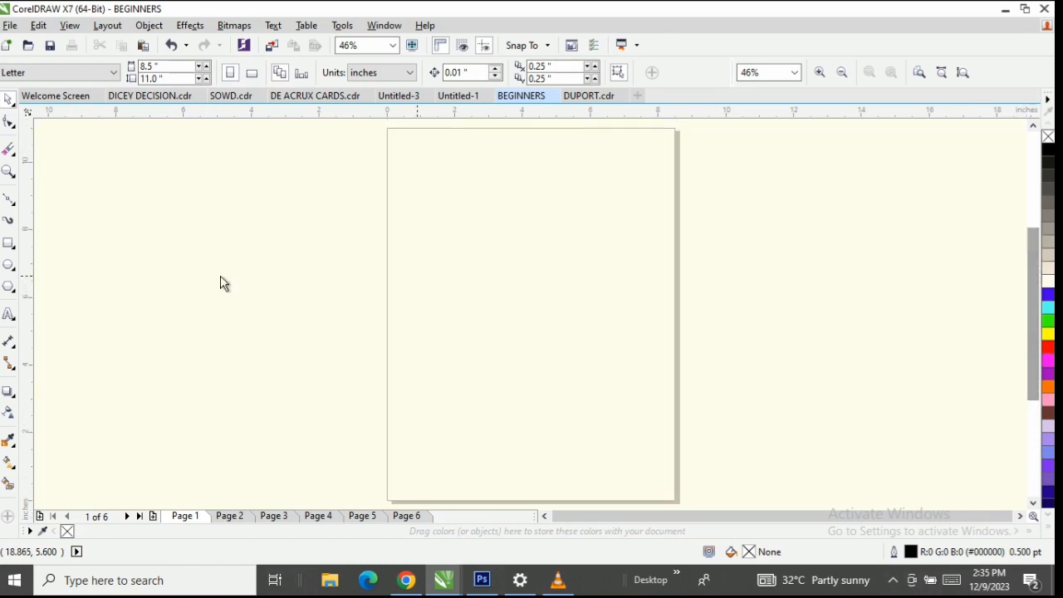
Create two page-sized rectangles, 8.5" × 11", moving the first partly off the page's left side and the second off its right side.
{"action": "double_click", "coordinate": [8, 245]}
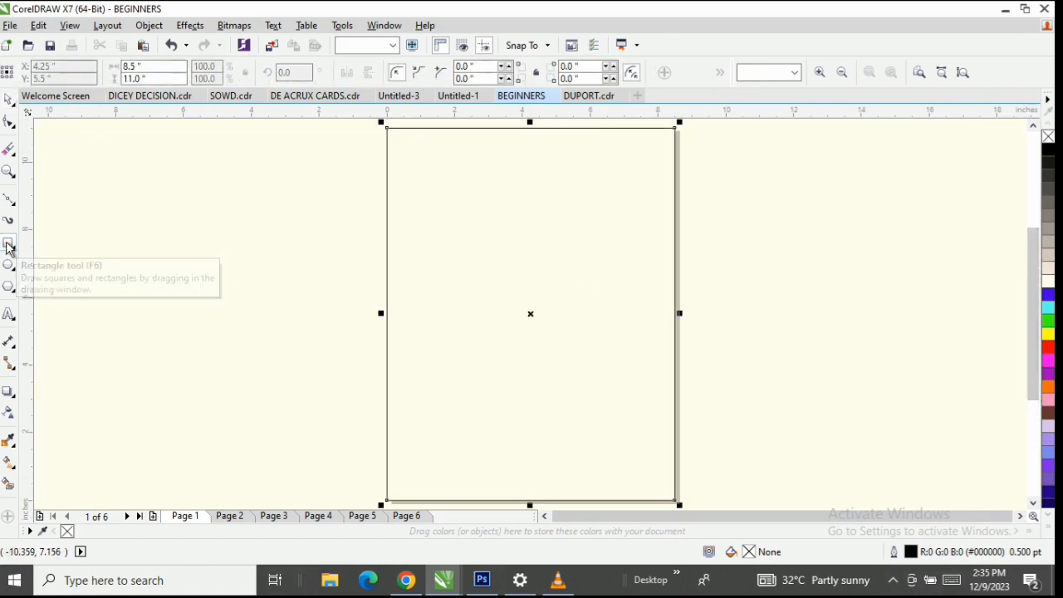
{"action": "left_click", "coordinate": [7, 100]}
{"action": "left_click_drag", "start_coordinate": [574, 263], "coordinate": [410, 299]}
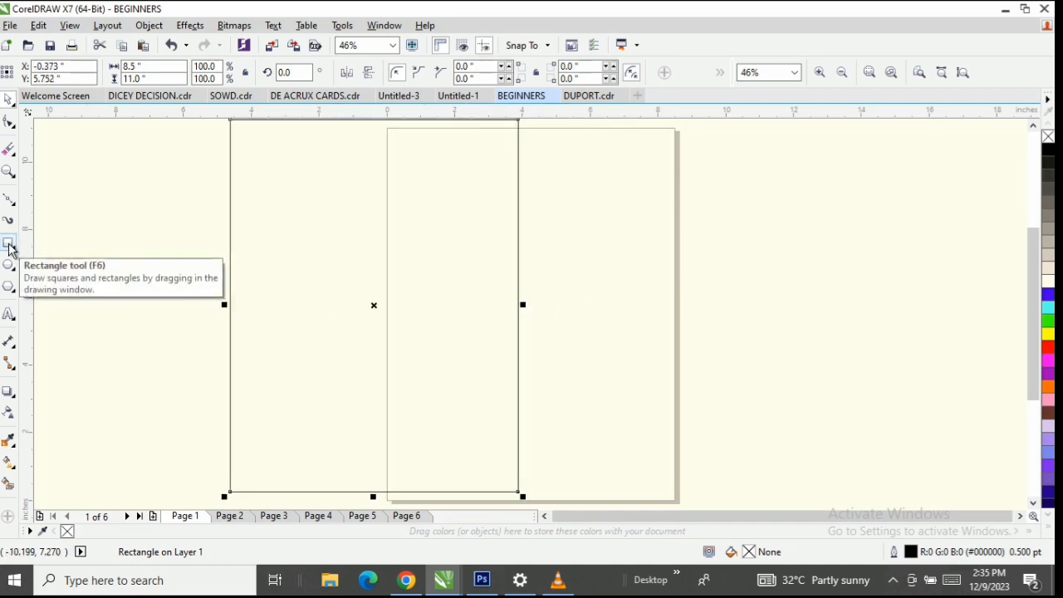
{"action": "key", "text": "Tab"}
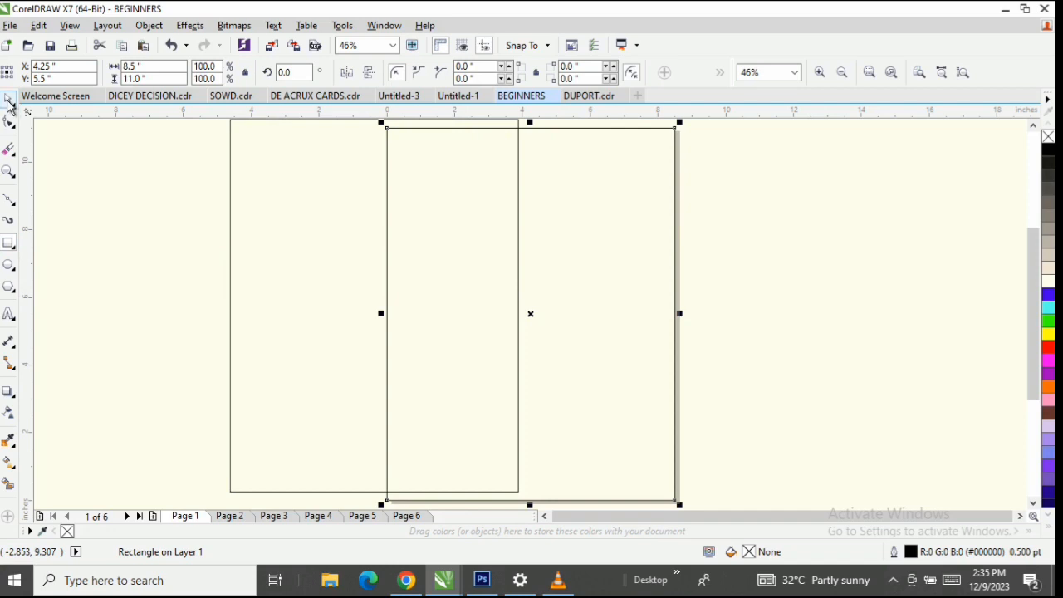
{"action": "left_click_drag", "start_coordinate": [615, 301], "coordinate": [776, 310]}
{"action": "left_click", "coordinate": [802, 336]}
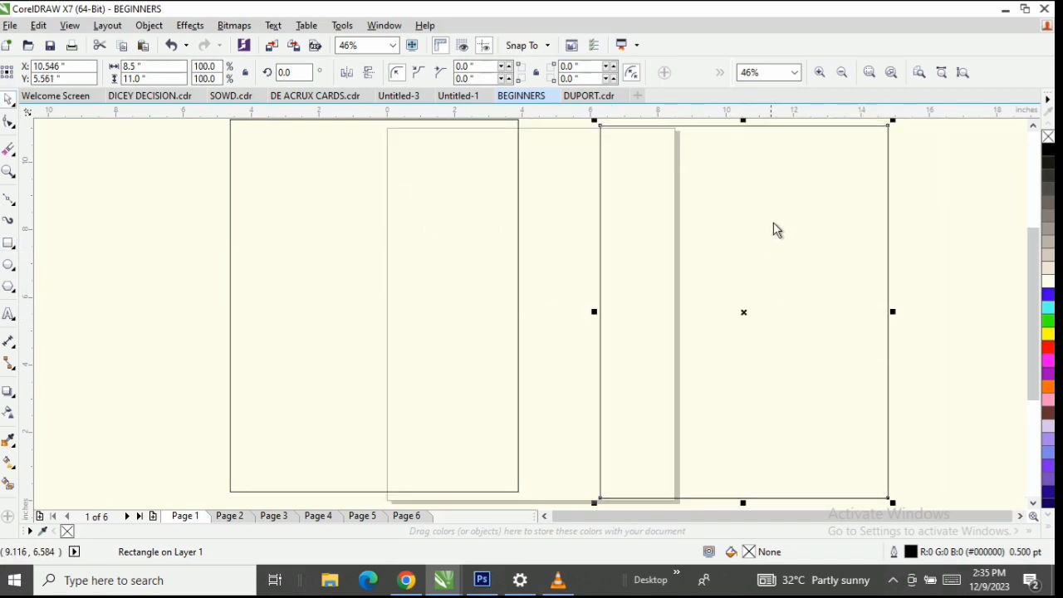
Delete the two page-sized rectangles.
{"action": "right_click", "coordinate": [774, 224]}
{"action": "left_click", "coordinate": [822, 332]}
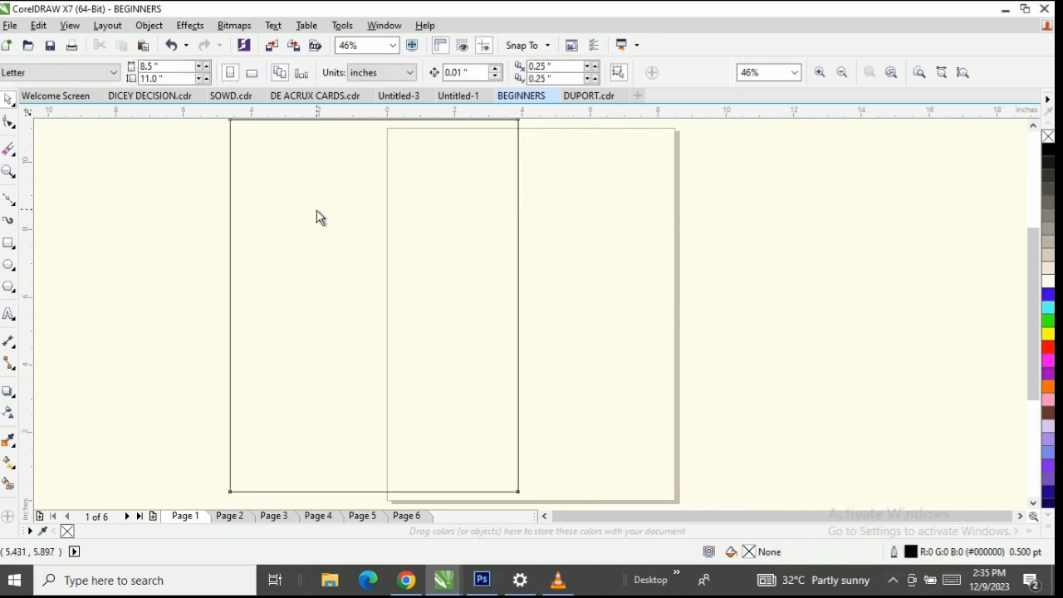
{"action": "right_click", "coordinate": [320, 162]}
{"action": "left_click", "coordinate": [352, 334]}
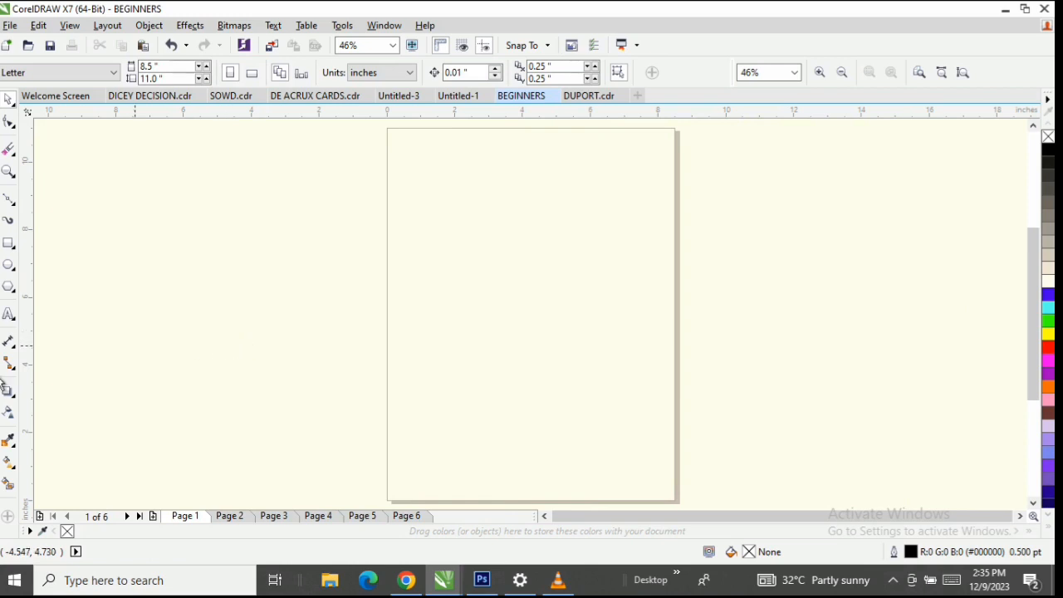
Draw a nearly circular ellipse about 5.1" wide and 5.15" high in the page's upper half.
{"action": "left_click", "coordinate": [9, 267]}
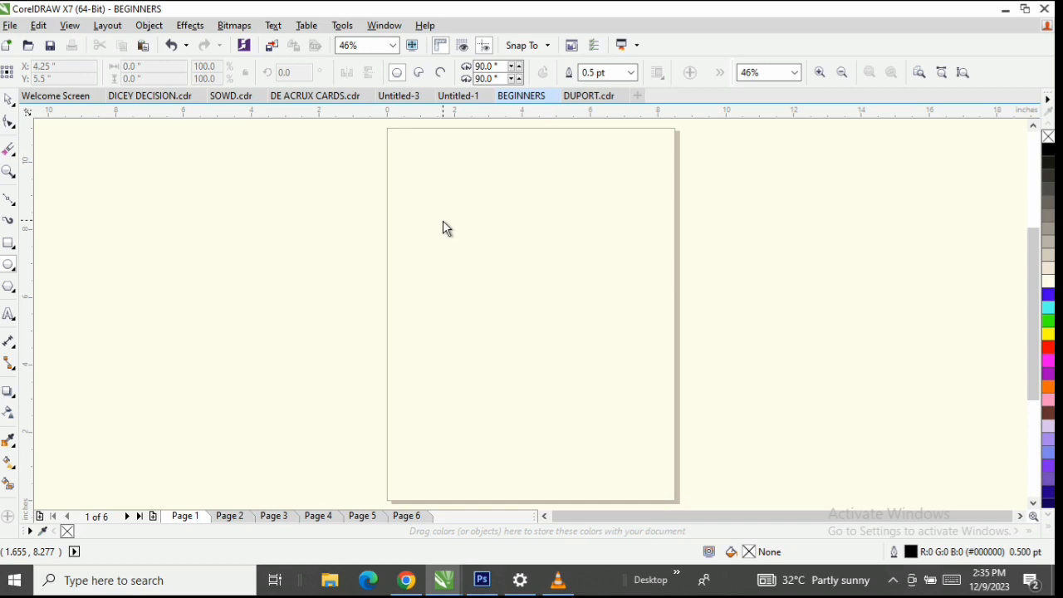
{"action": "left_click_drag", "start_coordinate": [417, 192], "coordinate": [576, 359]}
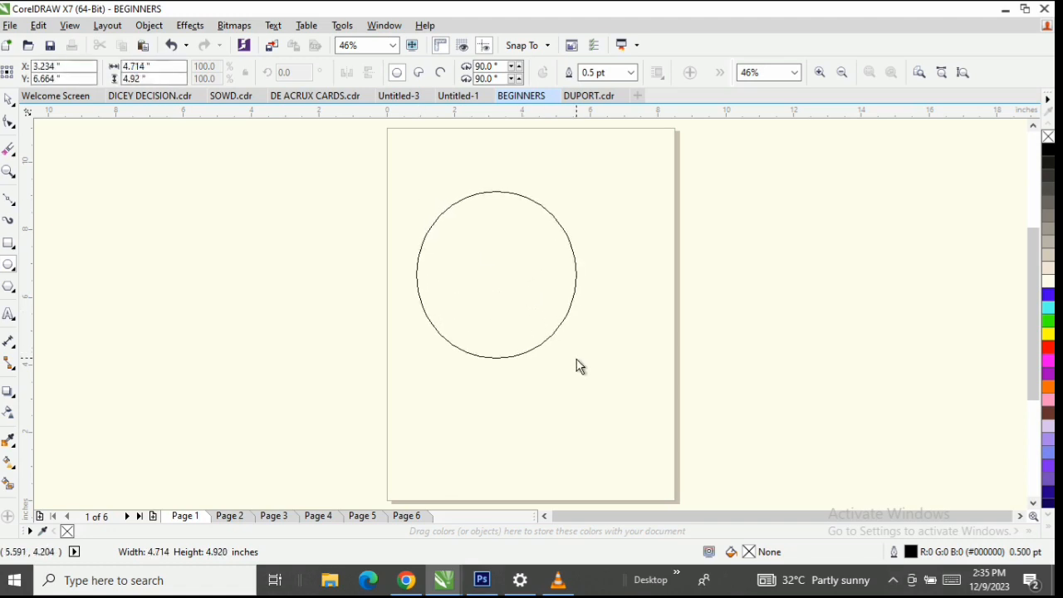
{"action": "left_click_drag", "start_coordinate": [577, 362], "coordinate": [588, 369]}
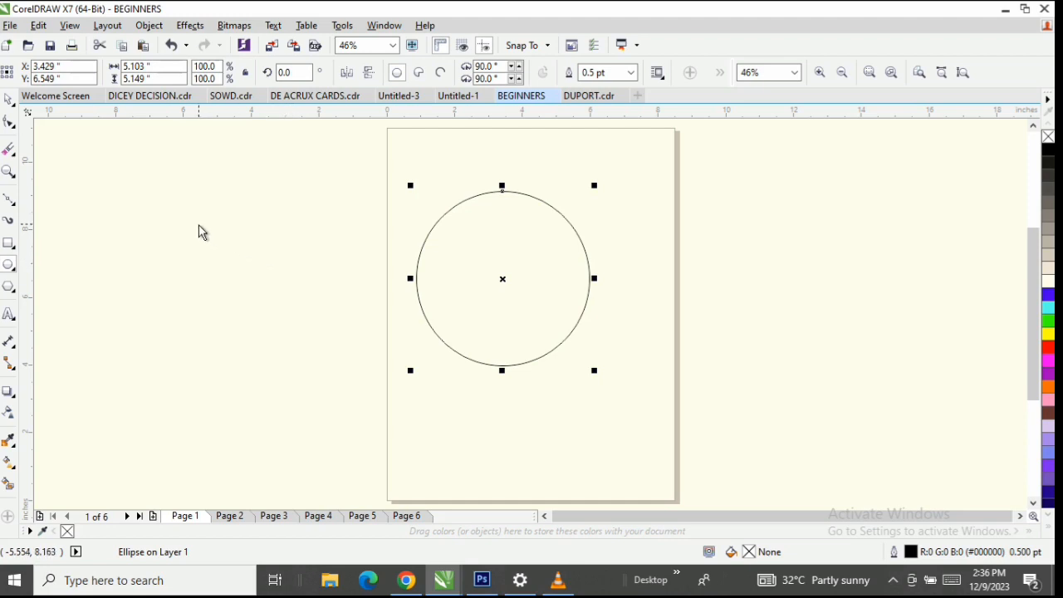
Draw a circle about 5.88" across left of the page, a smaller ellipse below the first, and a 3.98" circle across the page's right edge.
{"action": "left_click_drag", "start_coordinate": [143, 249], "coordinate": [244, 453]}
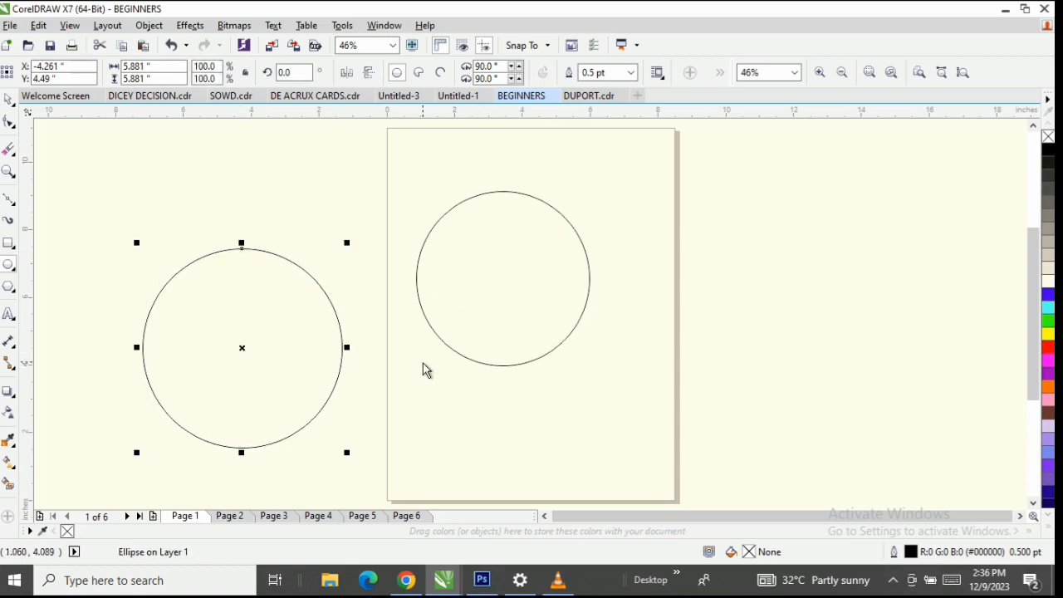
{"action": "left_click_drag", "start_coordinate": [414, 362], "coordinate": [523, 480]}
{"action": "left_click_drag", "start_coordinate": [598, 357], "coordinate": [733, 467]}
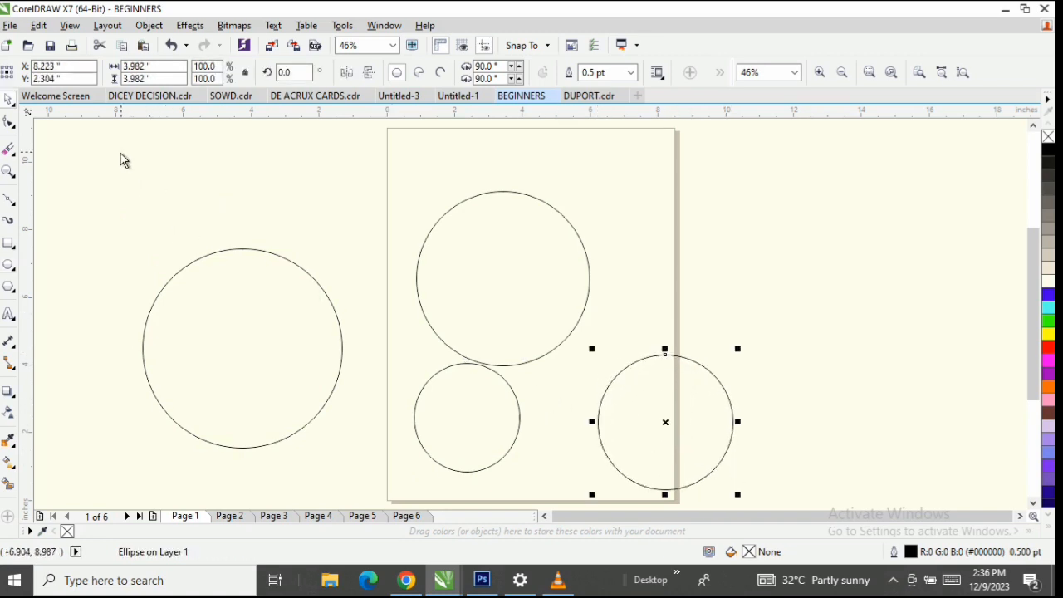
Delete all four circles on and around the page.
{"action": "left_click_drag", "start_coordinate": [121, 157], "coordinate": [810, 513]}
{"action": "right_click", "coordinate": [501, 220]}
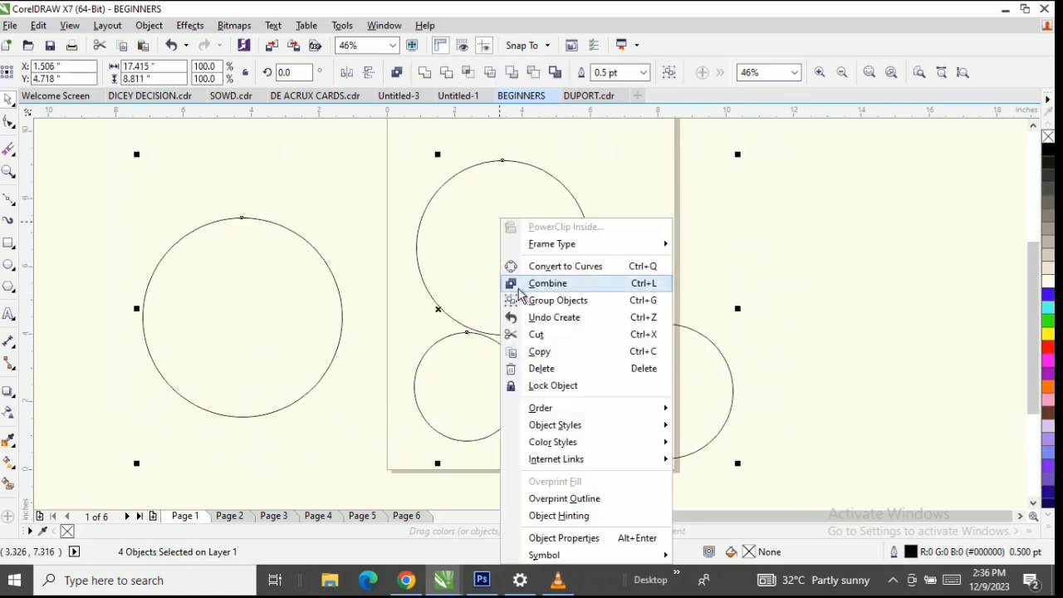
{"action": "left_click", "coordinate": [536, 371]}
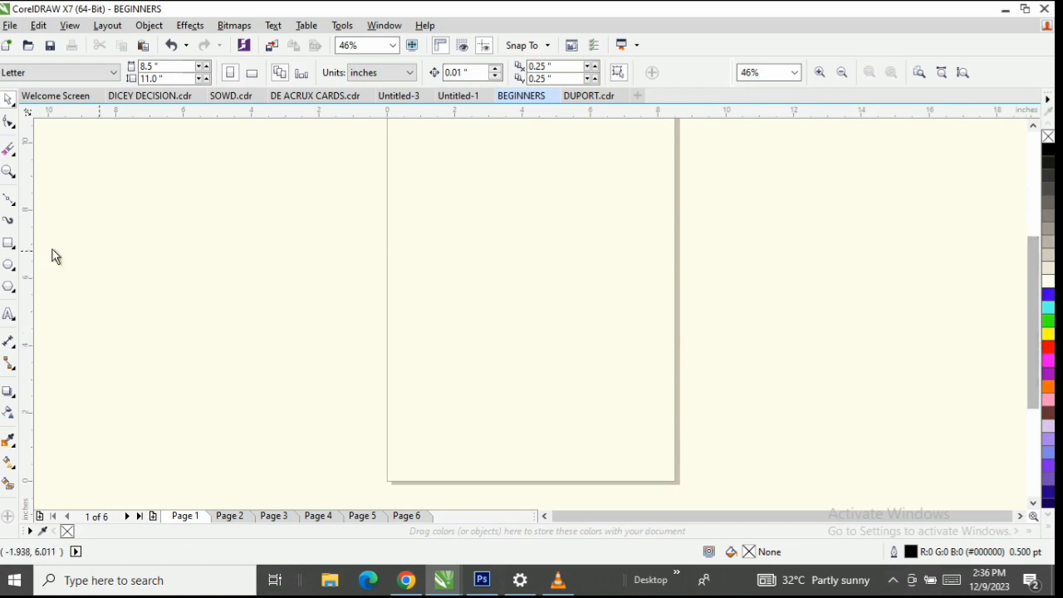
Draw a five-sided polygon on the page, about 5.03 inches wide and 4.6 inches high.
{"action": "left_click", "coordinate": [8, 288]}
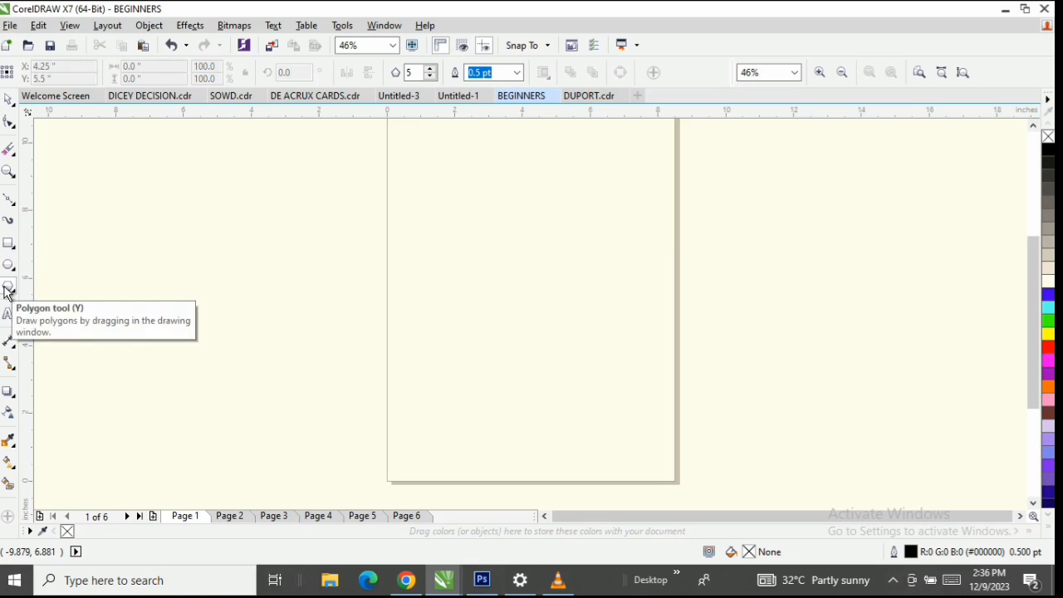
{"action": "left_click", "coordinate": [427, 194]}
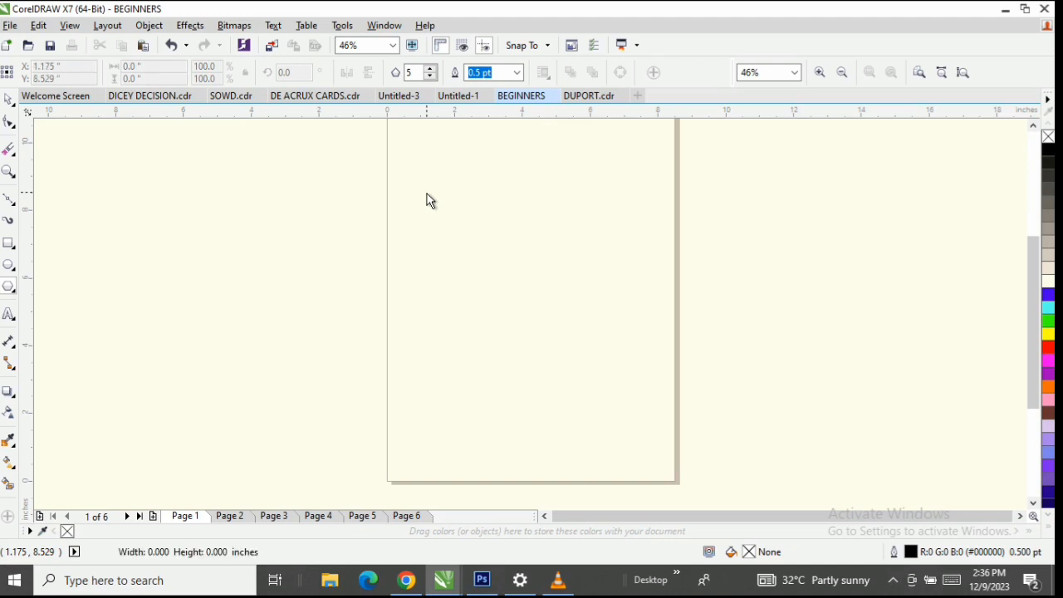
{"action": "left_click_drag", "start_coordinate": [427, 194], "coordinate": [605, 367]}
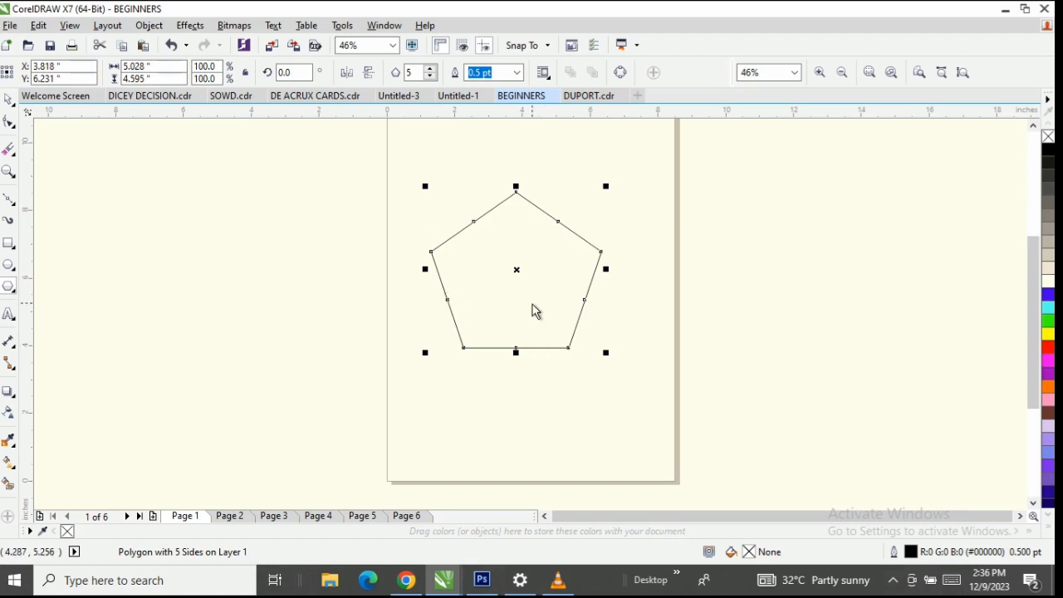
Try the polygon with six sides and reduce it step by step to three sides.
{"action": "left_click", "coordinate": [430, 70]}
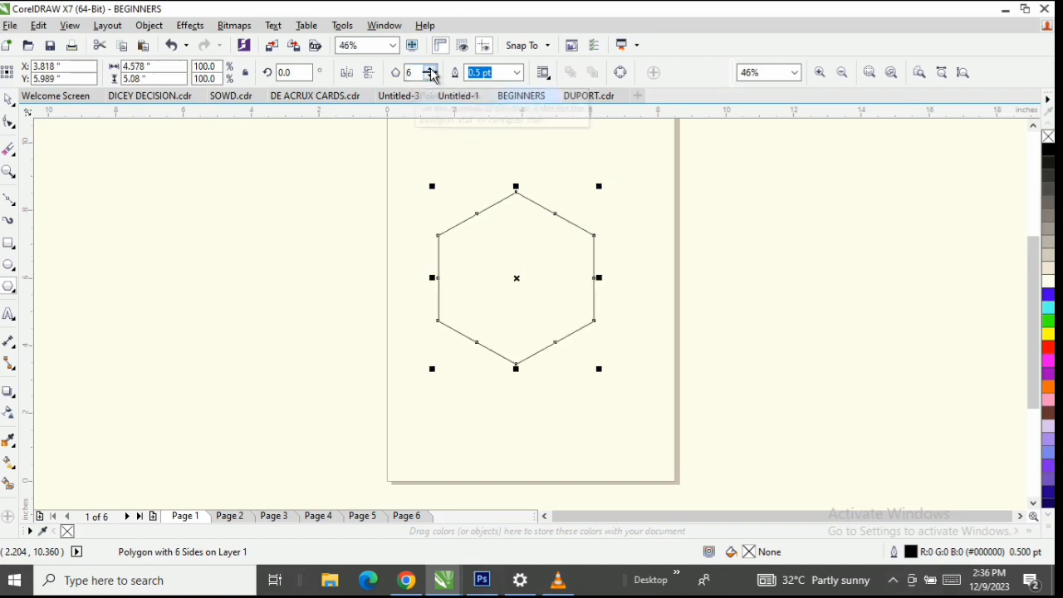
{"action": "left_click", "coordinate": [430, 77]}
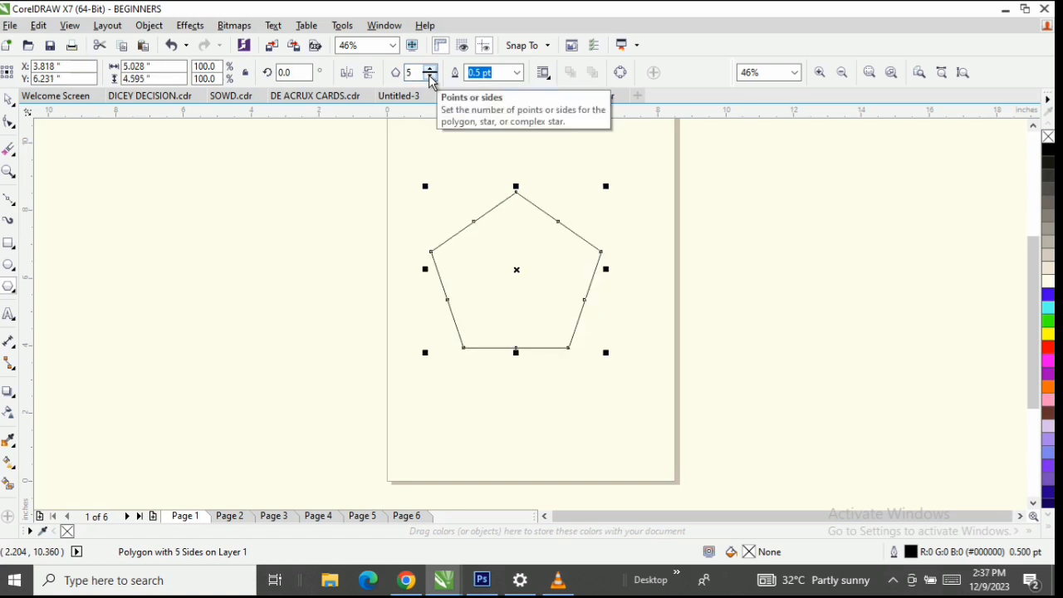
{"action": "left_click", "coordinate": [430, 76]}
{"action": "left_click", "coordinate": [430, 76]}
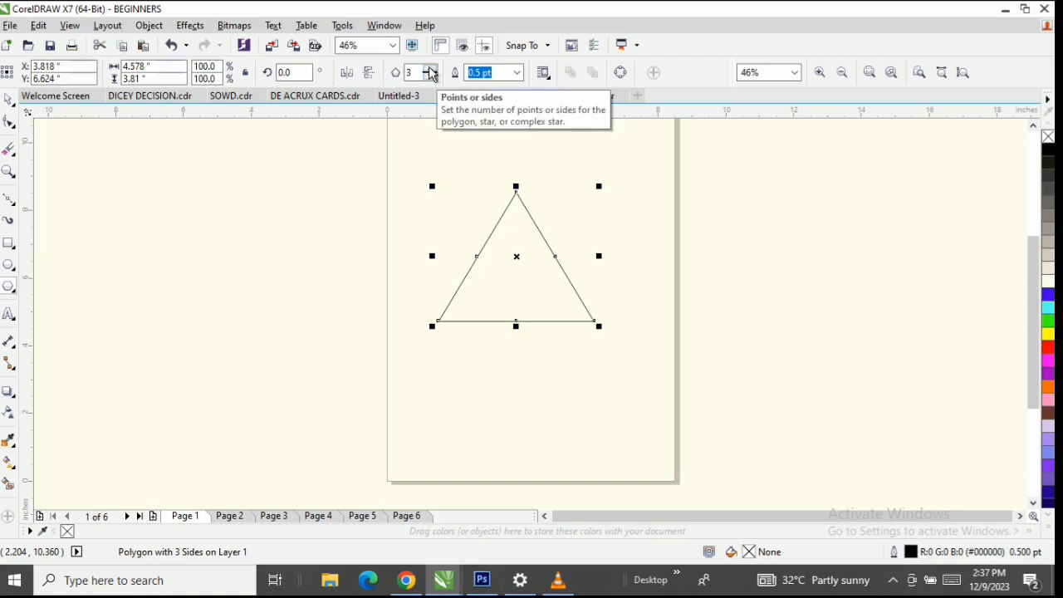
Increase the polygon's number of sides to 15.
{"action": "left_click", "coordinate": [430, 70]}
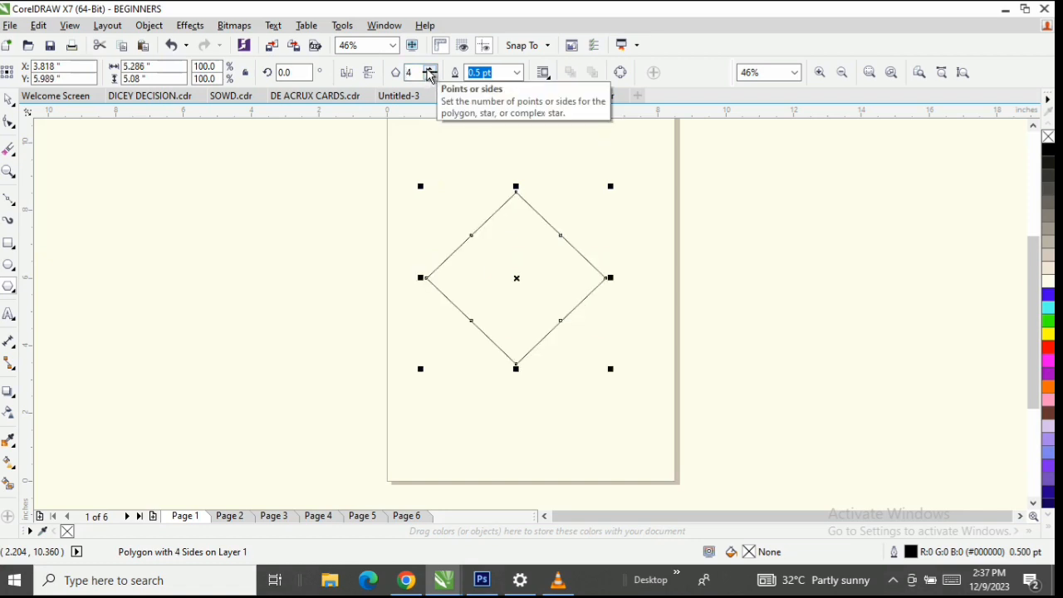
{"action": "left_click", "coordinate": [430, 70]}
{"action": "left_click", "coordinate": [430, 71]}
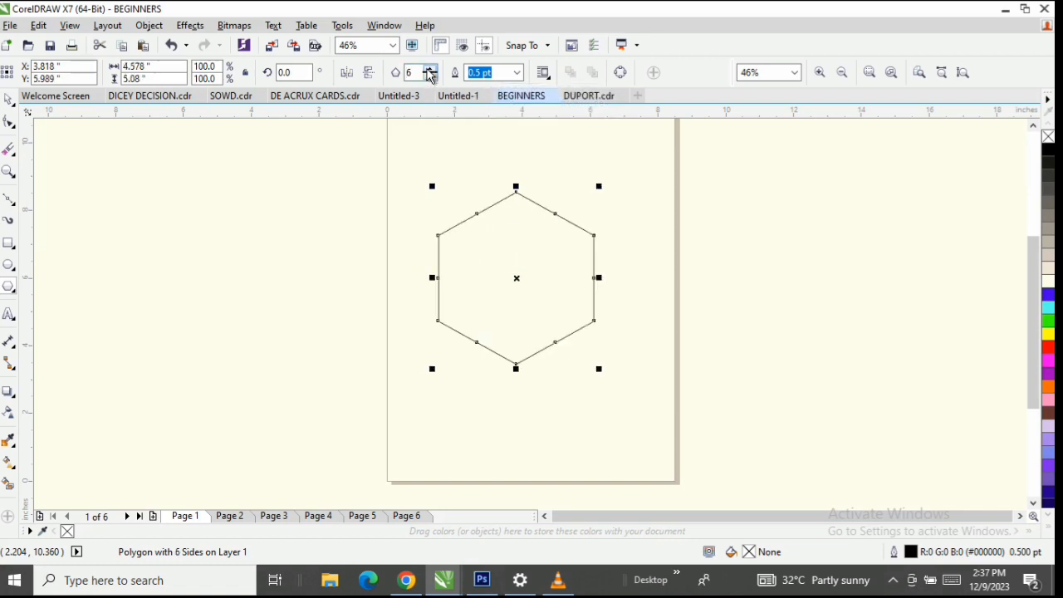
{"action": "left_click", "coordinate": [430, 71]}
{"action": "left_click", "coordinate": [430, 70]}
{"action": "left_click", "coordinate": [430, 70]}
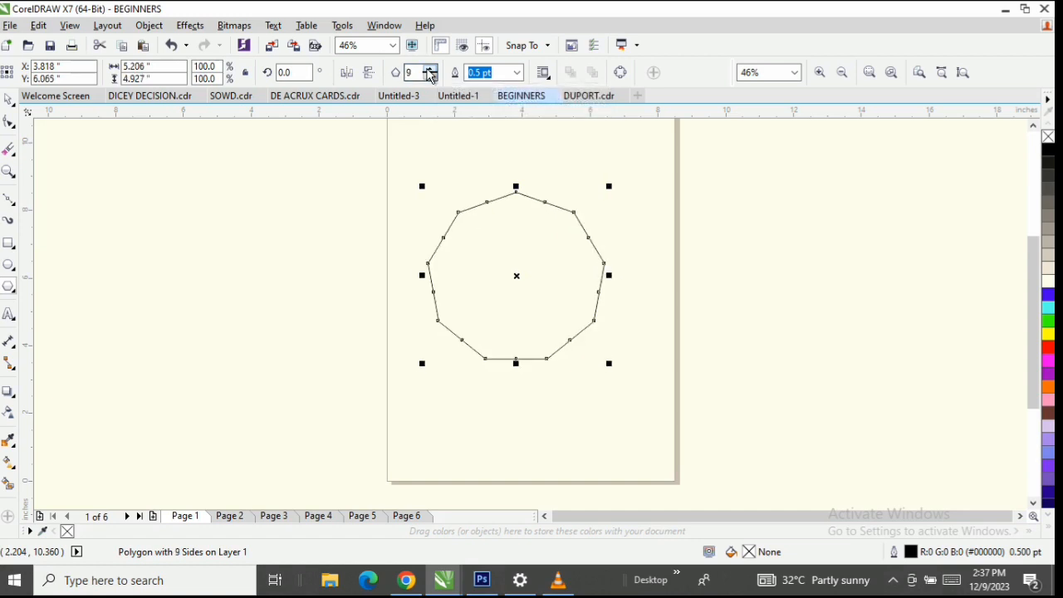
{"action": "left_click", "coordinate": [430, 71]}
{"action": "left_click", "coordinate": [430, 71]}
{"action": "left_click", "coordinate": [430, 71]}
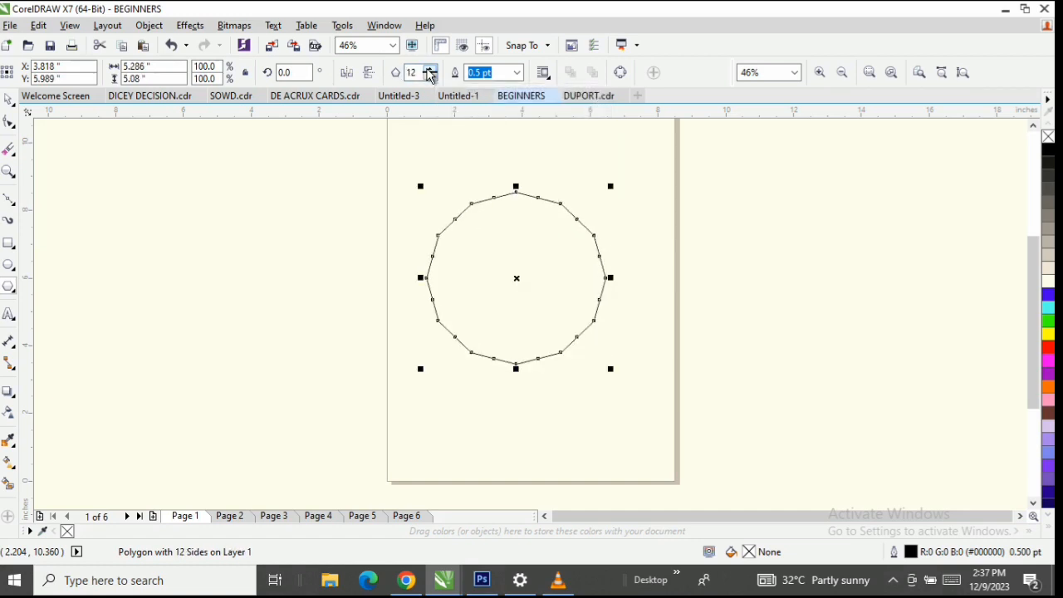
{"action": "left_click", "coordinate": [430, 71]}
{"action": "left_click", "coordinate": [430, 70]}
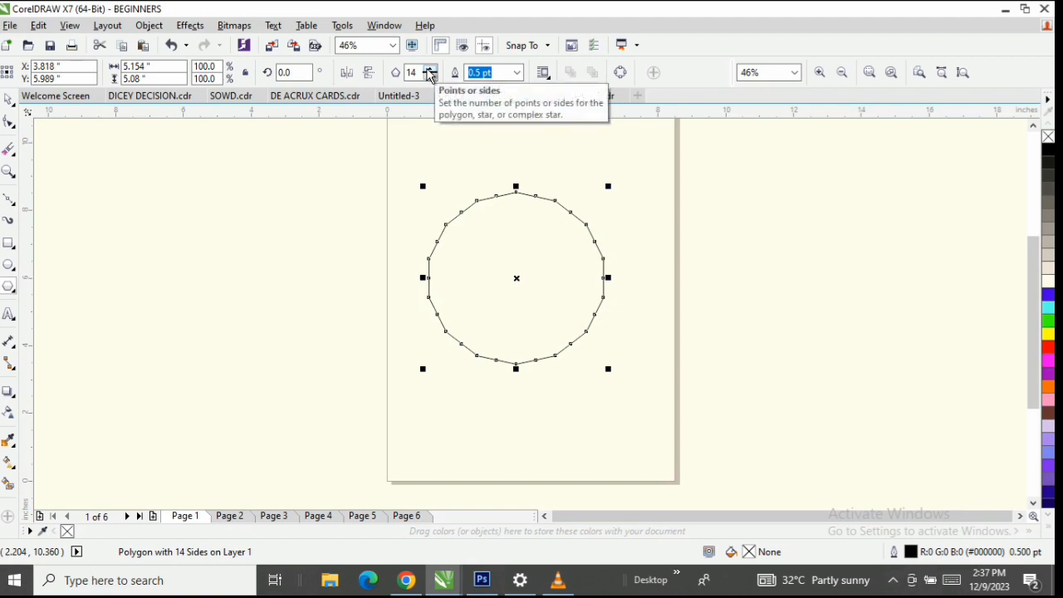
{"action": "left_click", "coordinate": [430, 72]}
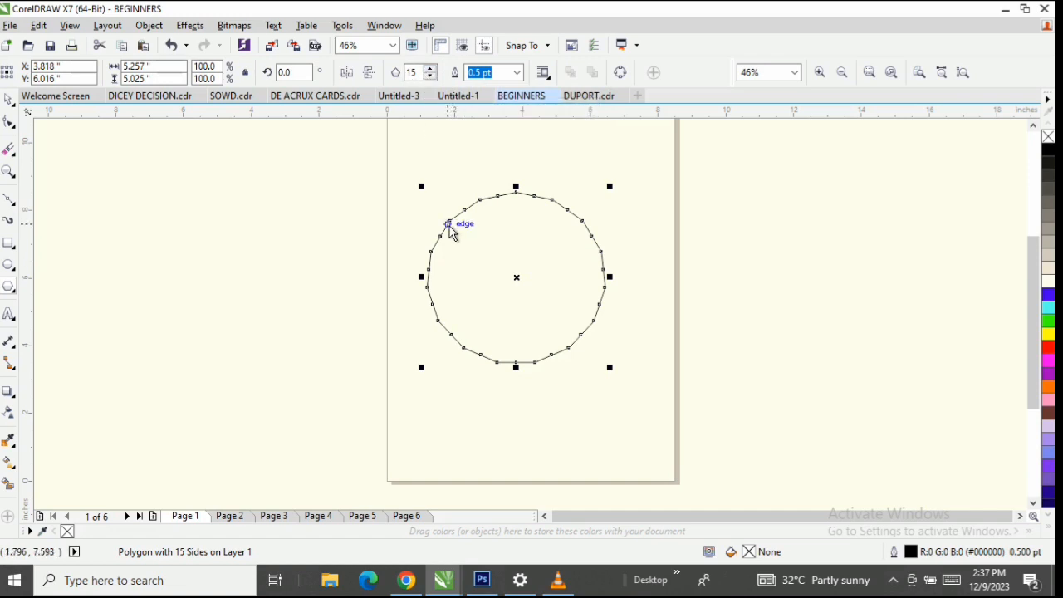
Use the Shape tool to pull one of the polygon's nodes toward the centre, forming a spiky starburst.
{"action": "scroll", "coordinate": [449, 227], "scroll_direction": "up", "scroll_amount": 3}
{"action": "scroll", "coordinate": [449, 226], "scroll_direction": "down", "scroll_amount": 2}
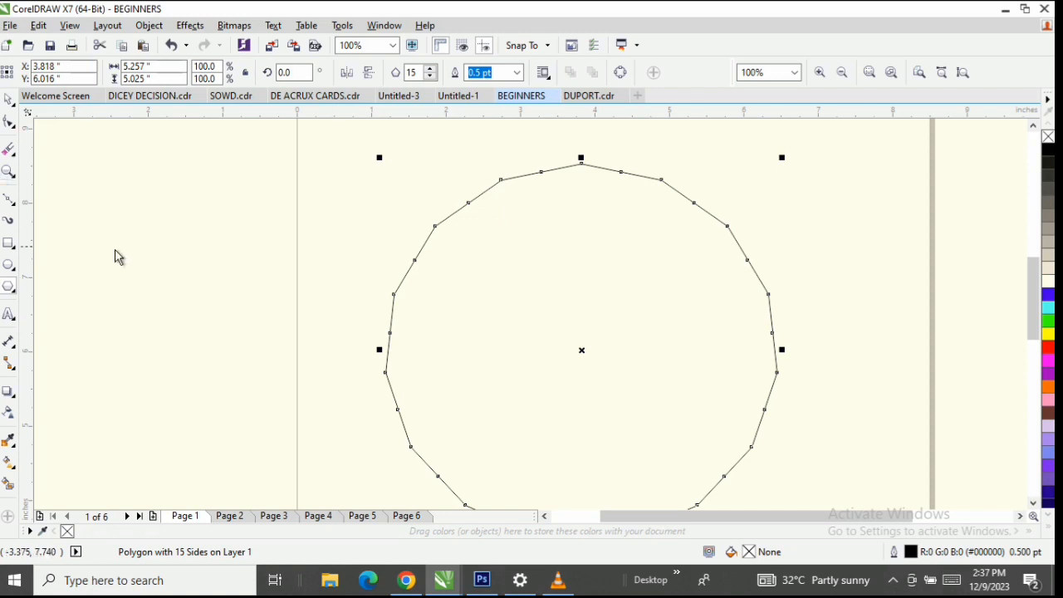
{"action": "scroll", "coordinate": [462, 294], "scroll_direction": "down", "scroll_amount": 1}
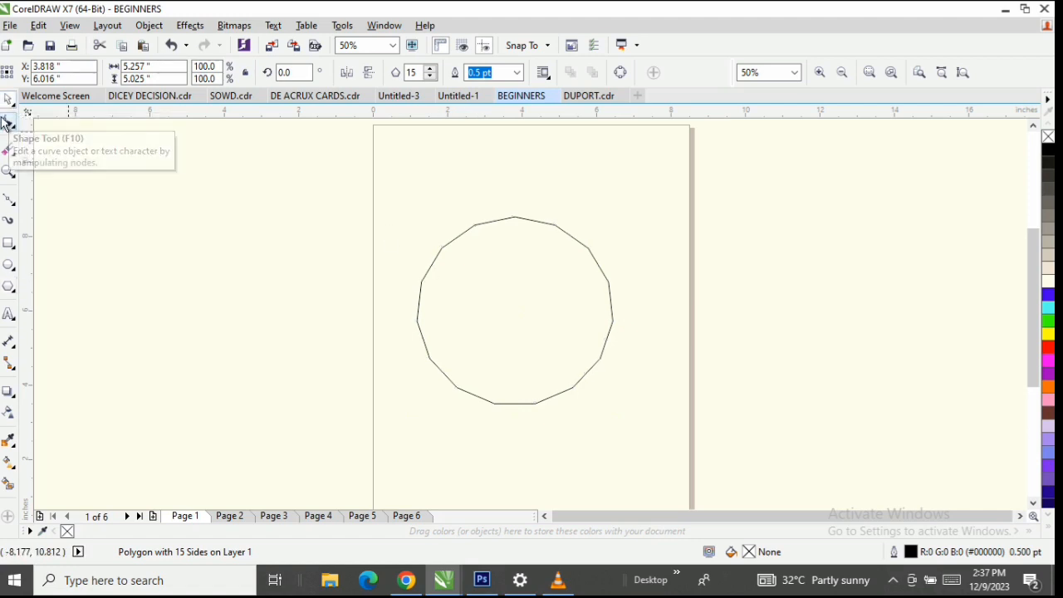
{"action": "left_click", "coordinate": [9, 122]}
{"action": "scroll", "coordinate": [474, 229], "scroll_direction": "up", "scroll_amount": 2}
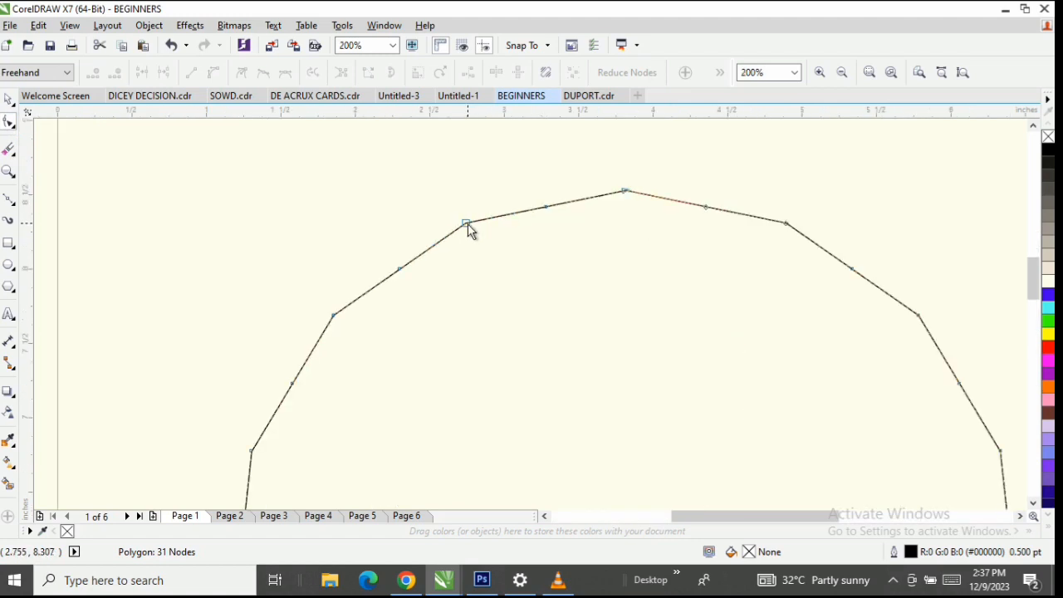
{"action": "scroll", "coordinate": [469, 230], "scroll_direction": "down", "scroll_amount": 2}
{"action": "left_click_drag", "start_coordinate": [469, 230], "coordinate": [498, 299]}
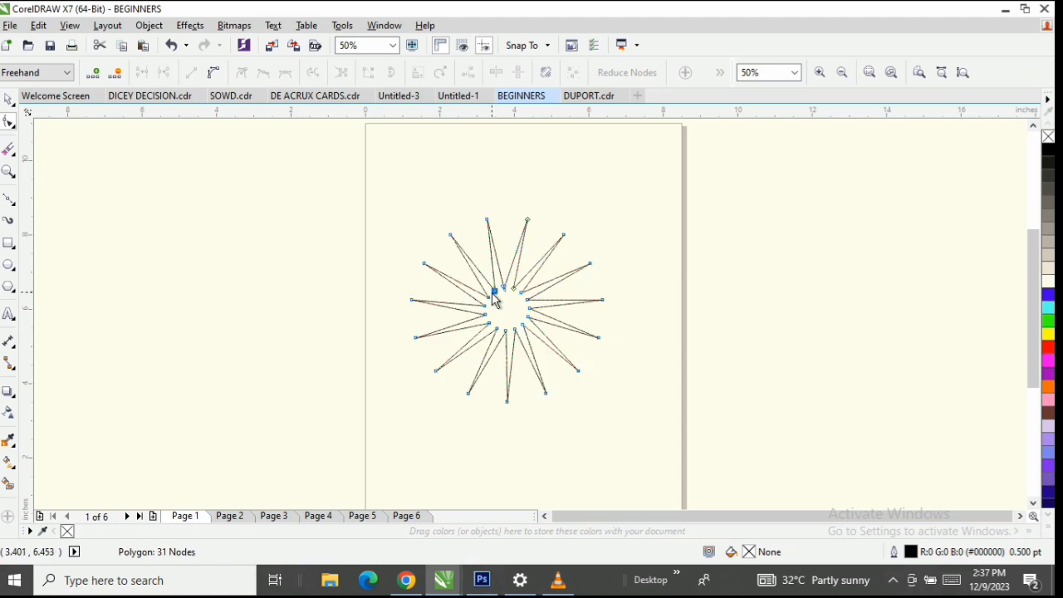
Apply yellow fill and outline to the starburst and move it slightly up the page.
{"action": "left_click", "coordinate": [9, 100]}
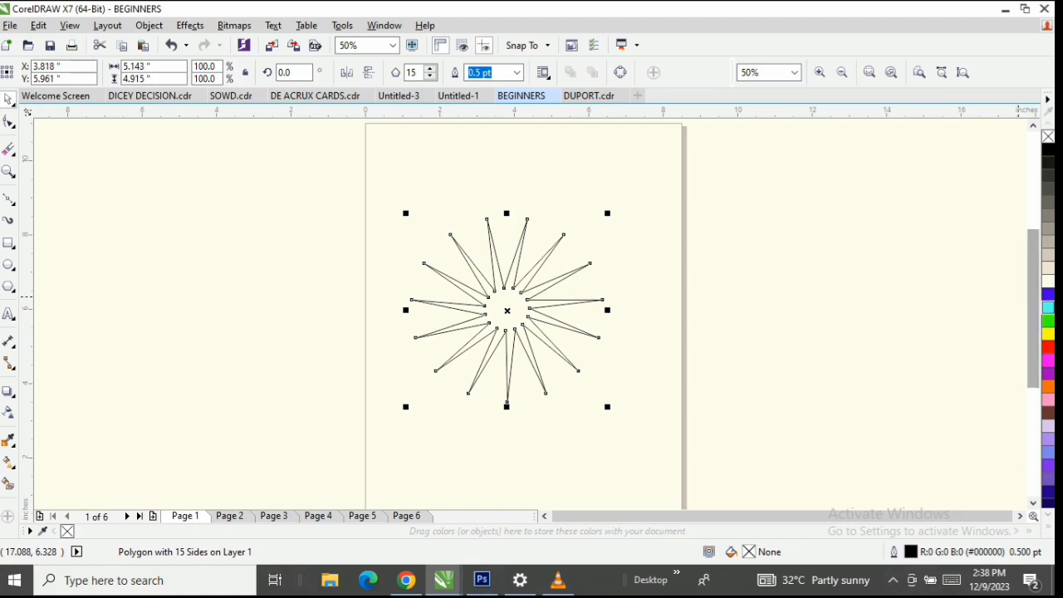
{"action": "left_click", "coordinate": [1046, 335]}
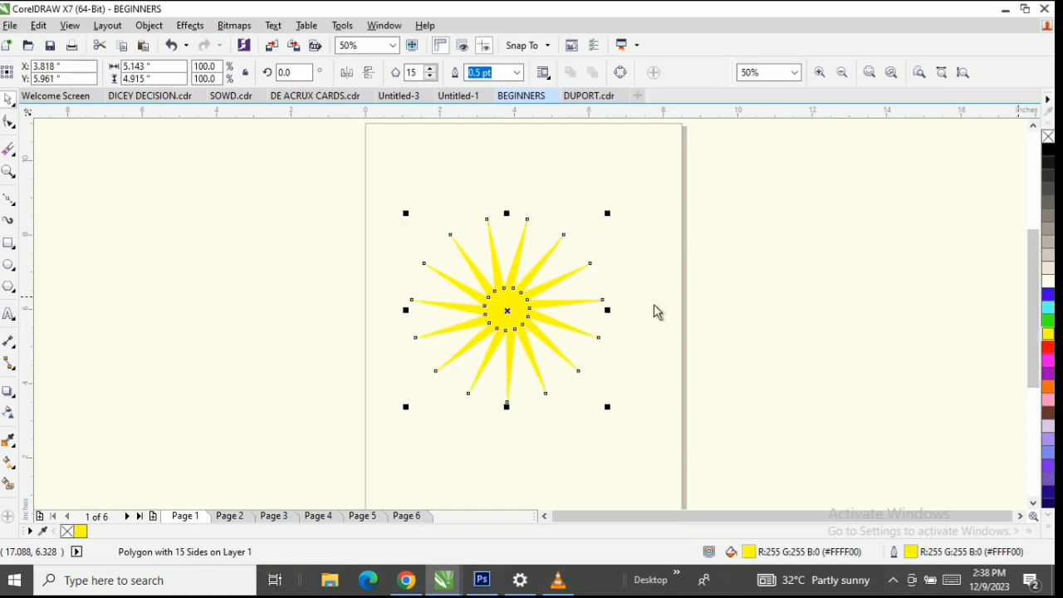
{"action": "left_click_drag", "start_coordinate": [505, 306], "coordinate": [503, 292]}
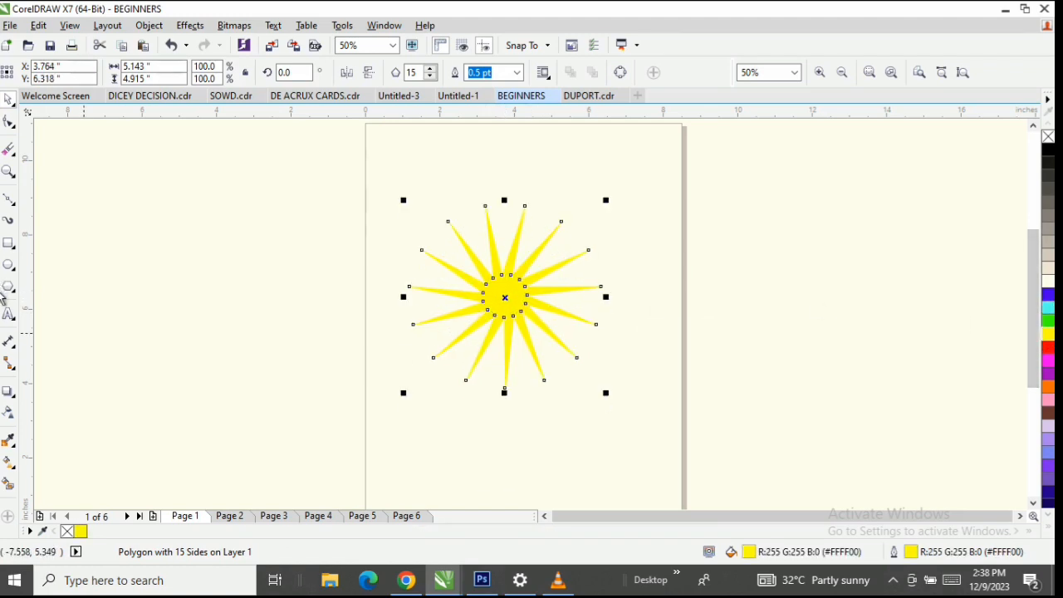
Draw a second polygon to the left of the page, about 5.94 by 5.65 inches, and reduce it to three sides.
{"action": "left_click", "coordinate": [8, 287]}
{"action": "left_click_drag", "start_coordinate": [118, 179], "coordinate": [340, 380]}
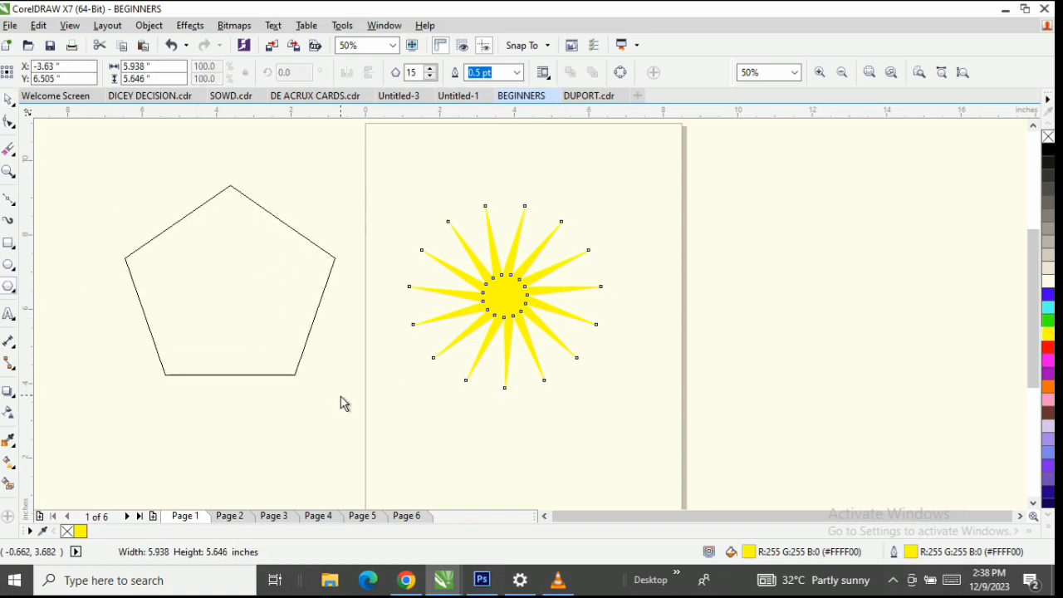
{"action": "left_click", "coordinate": [430, 77]}
{"action": "left_click", "coordinate": [430, 76]}
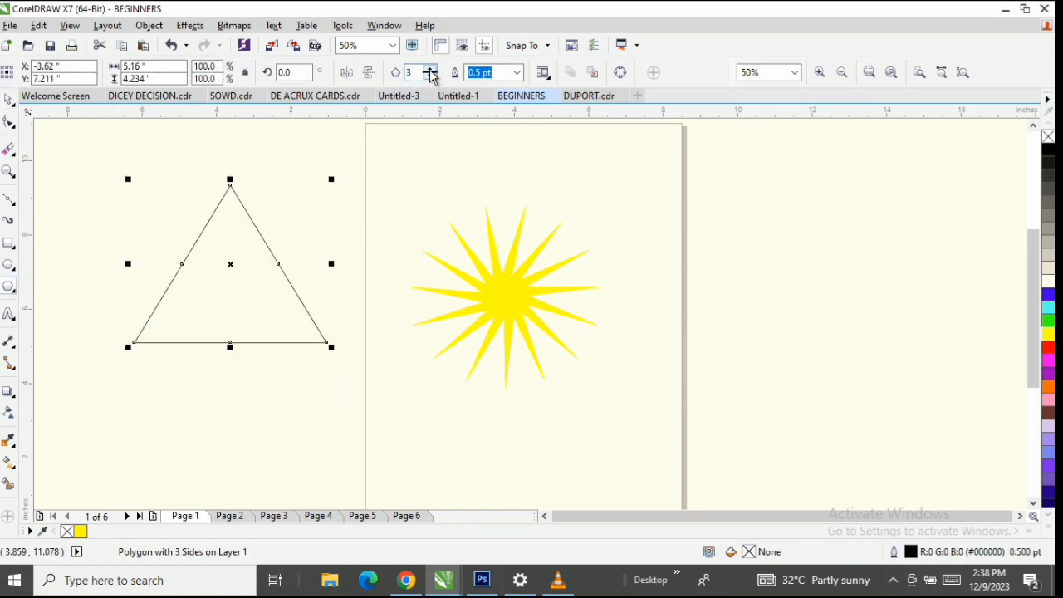
Increase the second polygon's number of sides to 15.
{"action": "left_click", "coordinate": [430, 70]}
{"action": "left_click", "coordinate": [430, 70]}
{"action": "left_click", "coordinate": [430, 70]}
{"action": "left_click", "coordinate": [430, 70]}
{"action": "left_click", "coordinate": [430, 70]}
{"action": "left_click", "coordinate": [430, 69]}
{"action": "left_click", "coordinate": [430, 70]}
{"action": "left_click", "coordinate": [430, 70]}
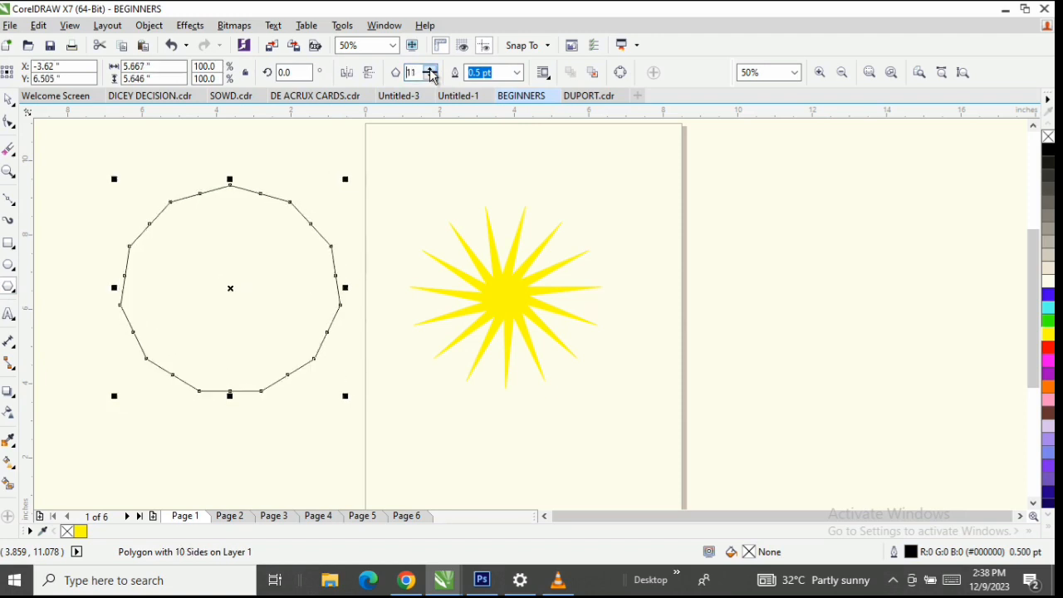
{"action": "left_click", "coordinate": [430, 70]}
{"action": "left_click", "coordinate": [430, 70]}
{"action": "left_click", "coordinate": [430, 69]}
{"action": "left_click", "coordinate": [430, 69]}
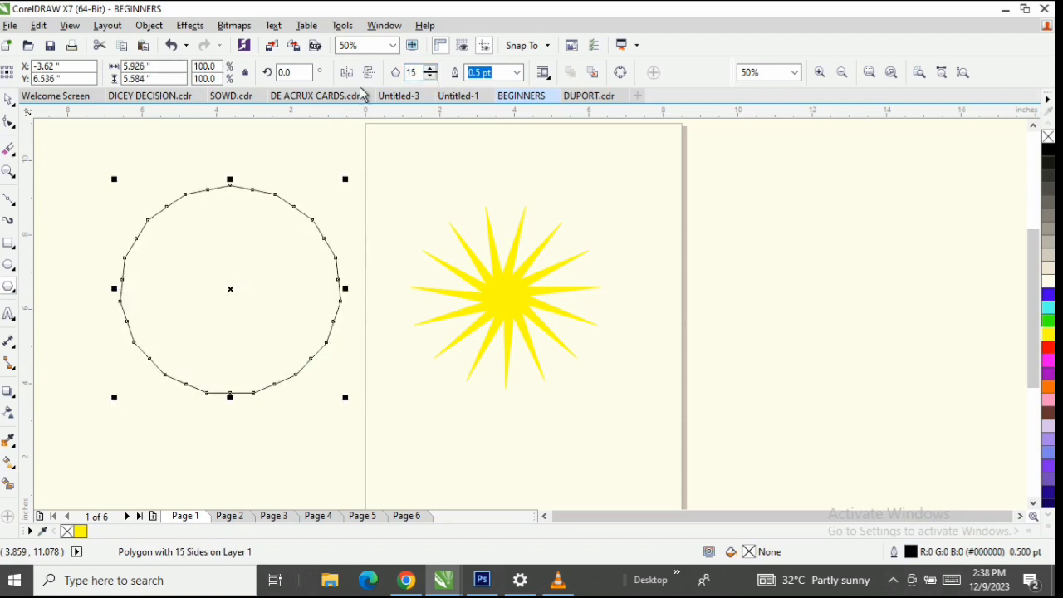
Reshape the second polygon into a starburst by pulling an edge-midpoint node close to its centre with the Shape tool.
{"action": "left_click", "coordinate": [7, 124]}
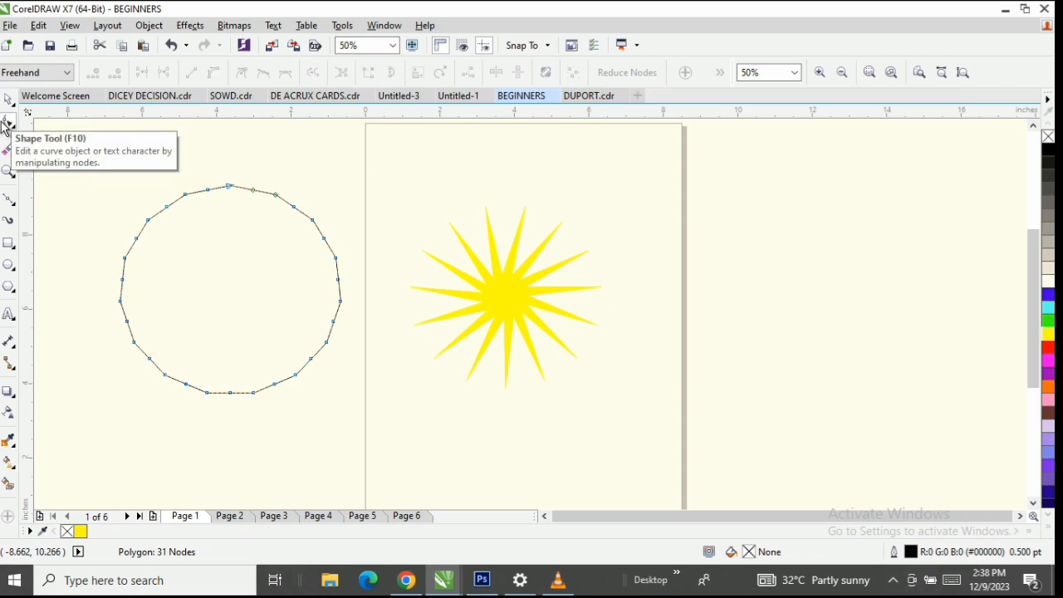
{"action": "left_click", "coordinate": [168, 208]}
{"action": "left_click_drag", "start_coordinate": [170, 218], "coordinate": [230, 286]}
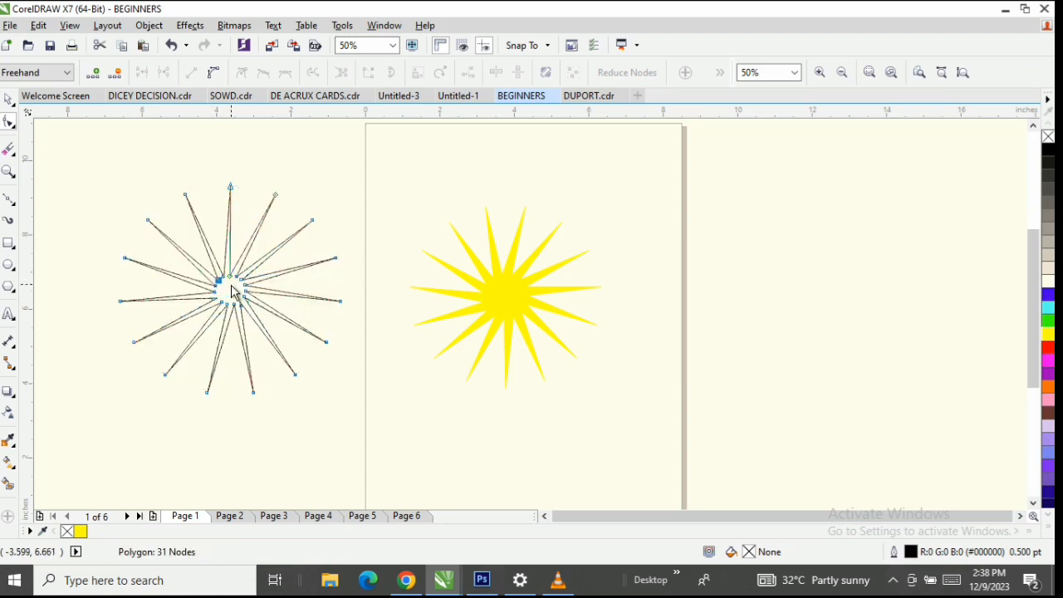
Give the second starburst a yellow fill and a yellow outline.
{"action": "left_click", "coordinate": [8, 99]}
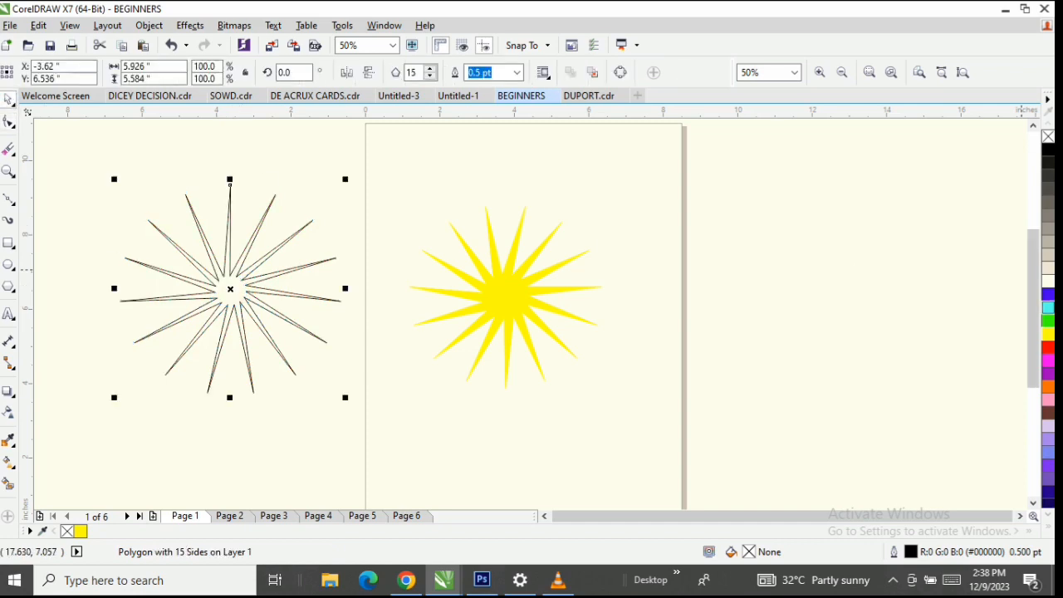
{"action": "left_click", "coordinate": [1048, 335]}
{"action": "right_click", "coordinate": [1048, 335]}
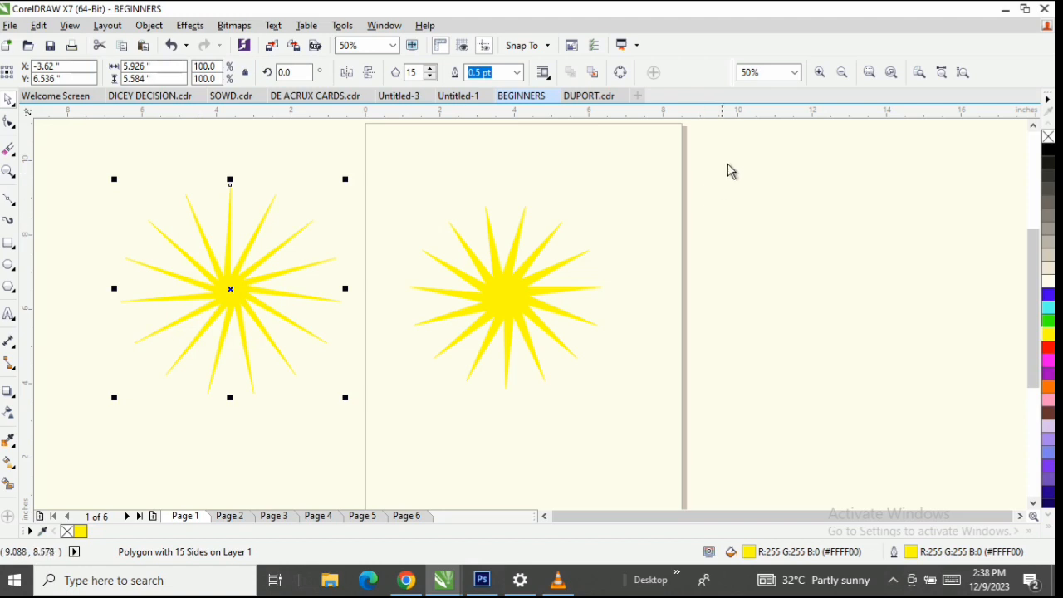
Delete both yellow starbursts.
{"action": "left_click_drag", "start_coordinate": [784, 160], "coordinate": [43, 447]}
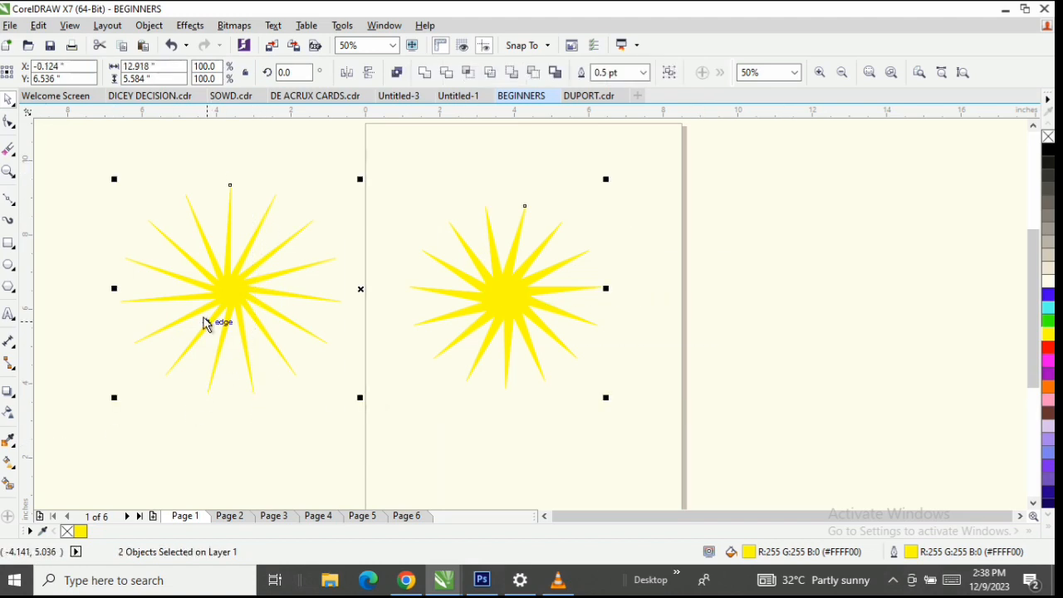
{"action": "right_click", "coordinate": [213, 284]}
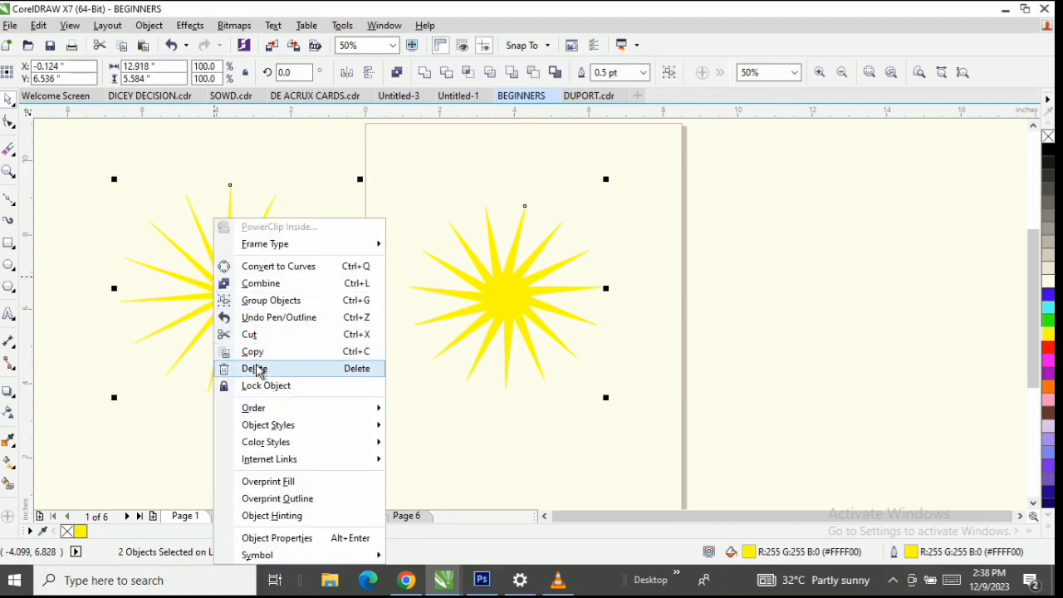
{"action": "left_click", "coordinate": [255, 368]}
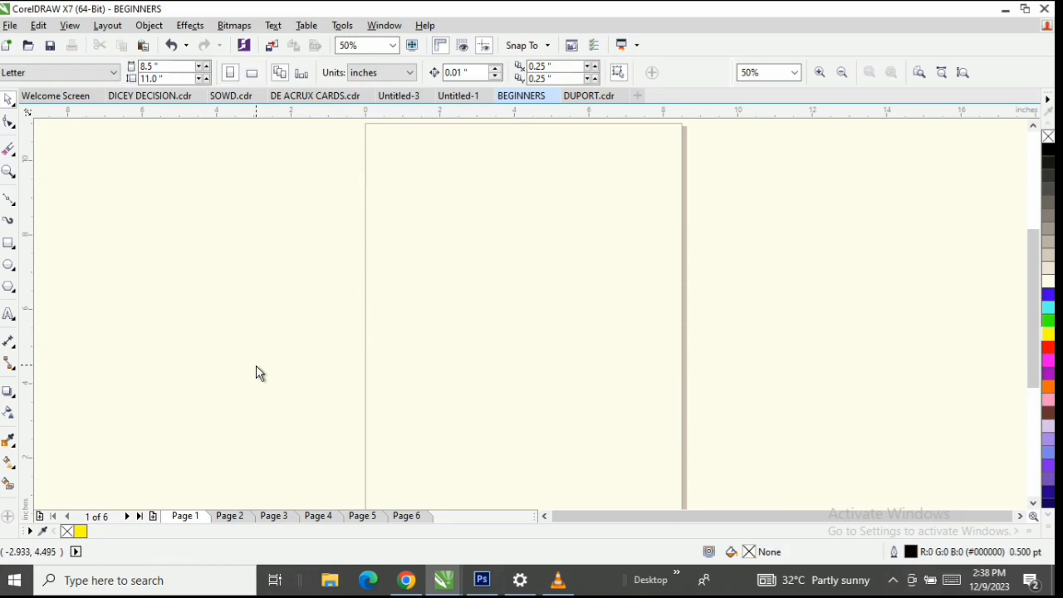
Add the artistic text "RSFHJGKHKLJ;JHGFDFGHJKGFHJ" to the upper half of the page.
{"action": "left_click", "coordinate": [8, 319]}
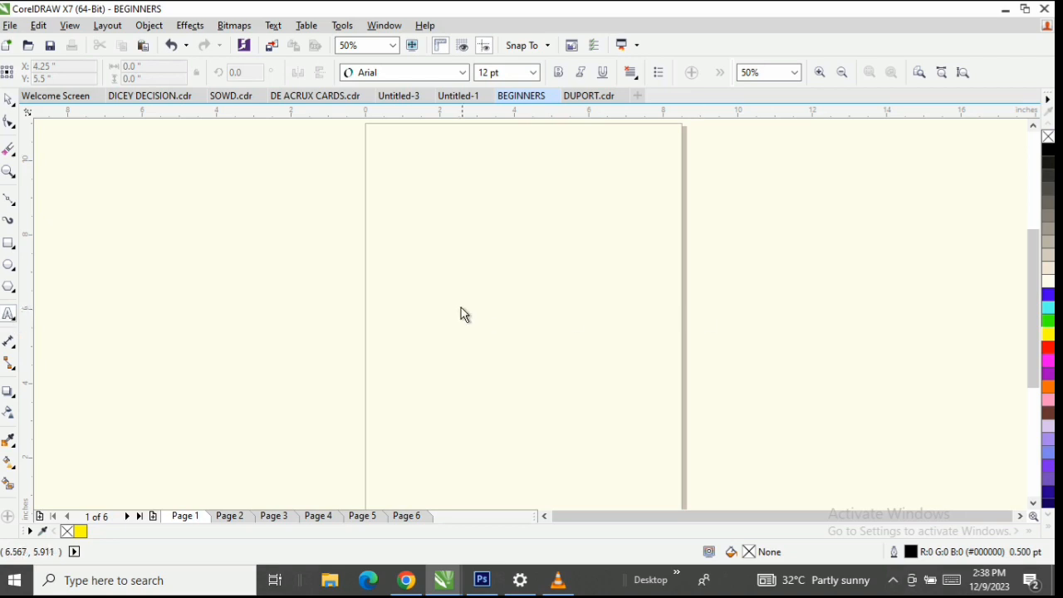
{"action": "left_click", "coordinate": [404, 274]}
{"action": "type", "text": "RSFHJGKHK"}
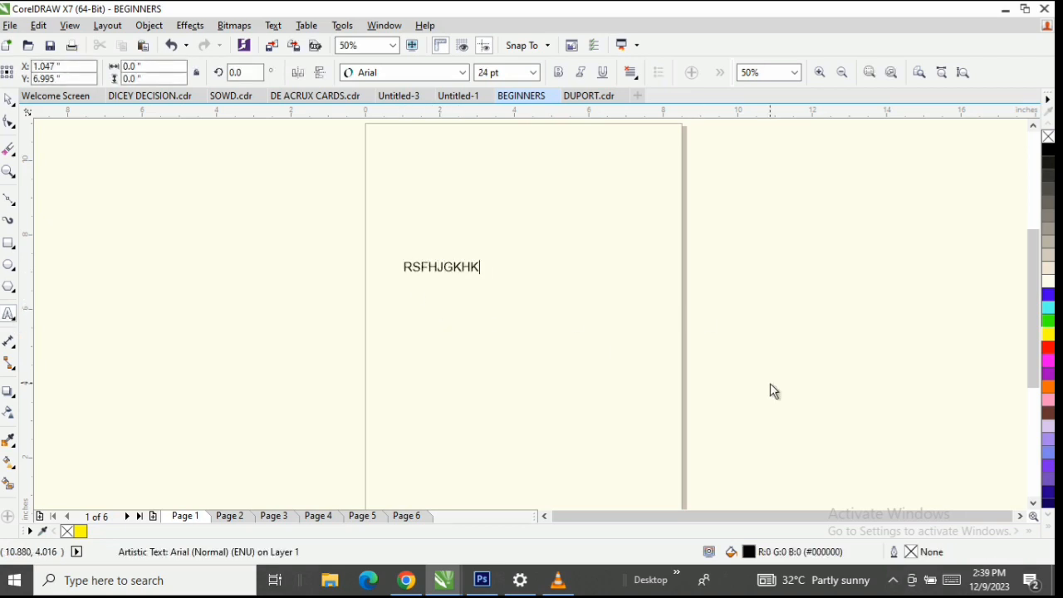
{"action": "type", "text": "LJ;JHGFDFGHJKGFHJ"}
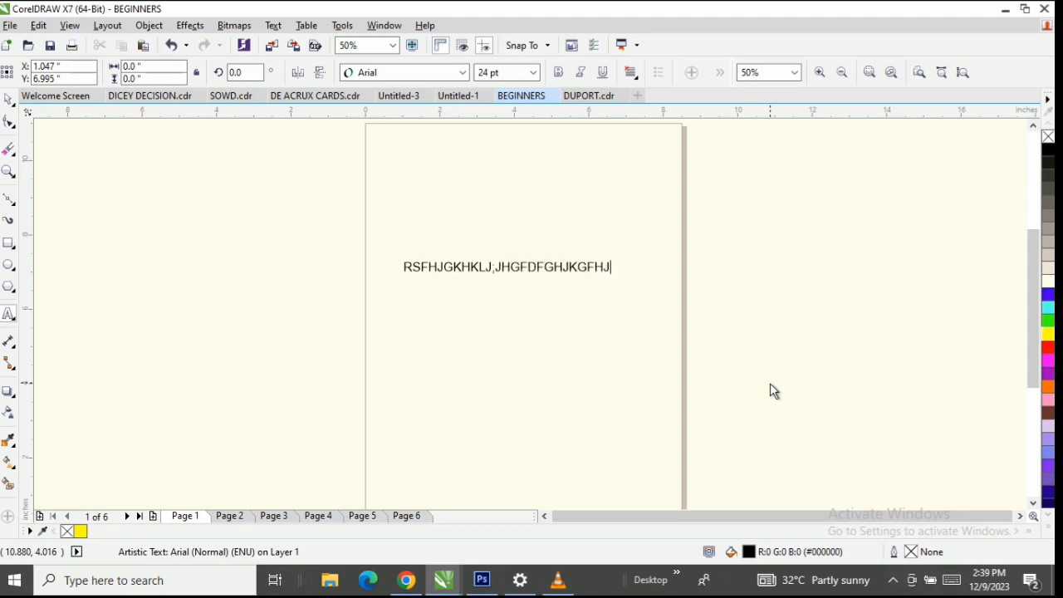
Add a second artistic text line reading "GFJHFU" just below the existing text.
{"action": "key", "text": "ctrl+space"}
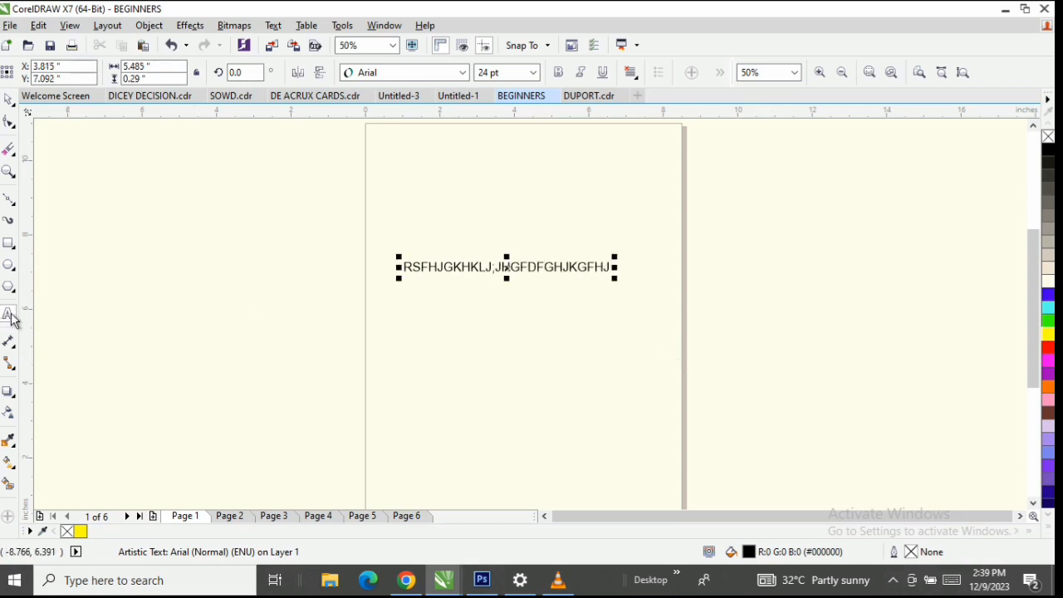
{"action": "left_click", "coordinate": [413, 307]}
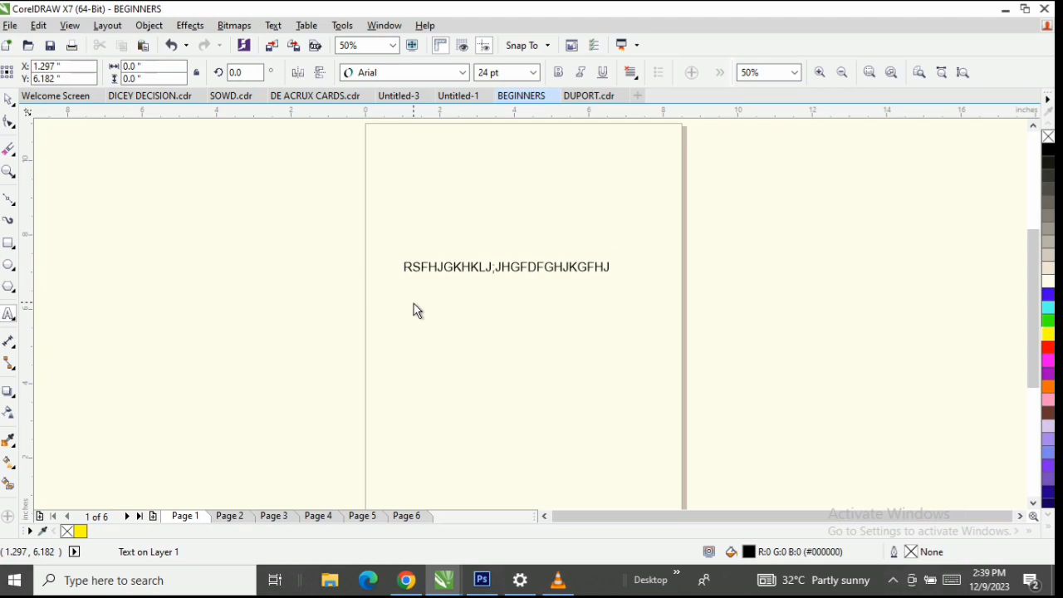
{"action": "type", "text": "GFJHFU"}
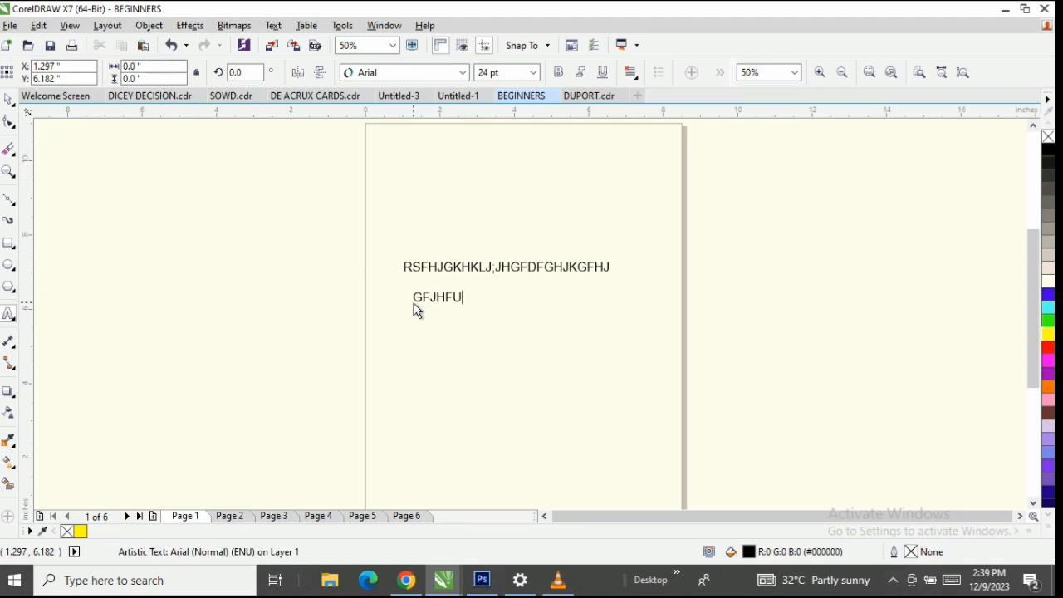
{"action": "key", "text": "Escape"}
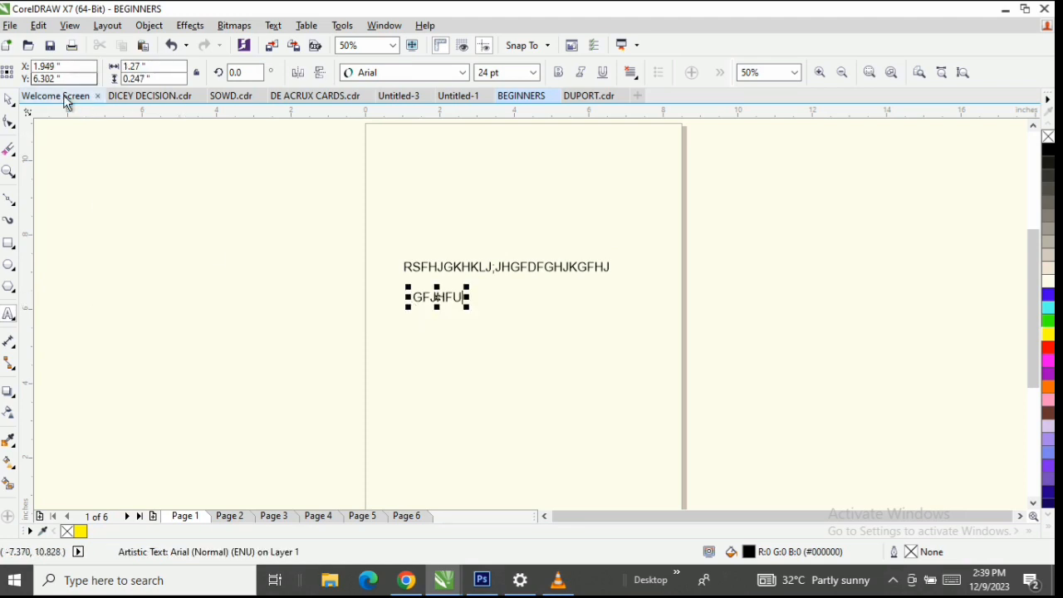
{"action": "left_click", "coordinate": [8, 98]}
{"action": "left_click", "coordinate": [15, 350]}
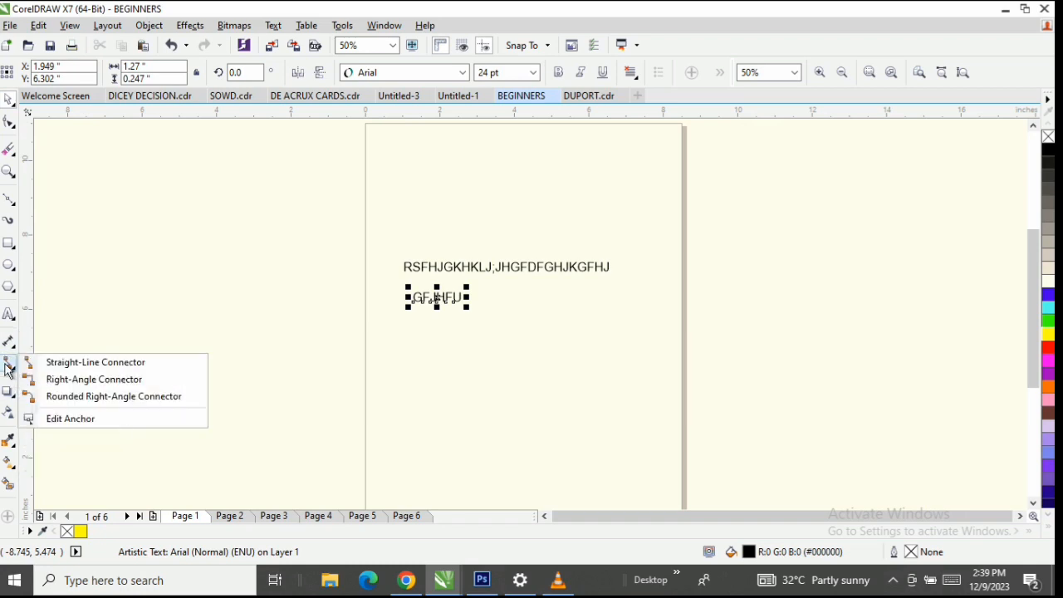
{"action": "left_click", "coordinate": [8, 391]}
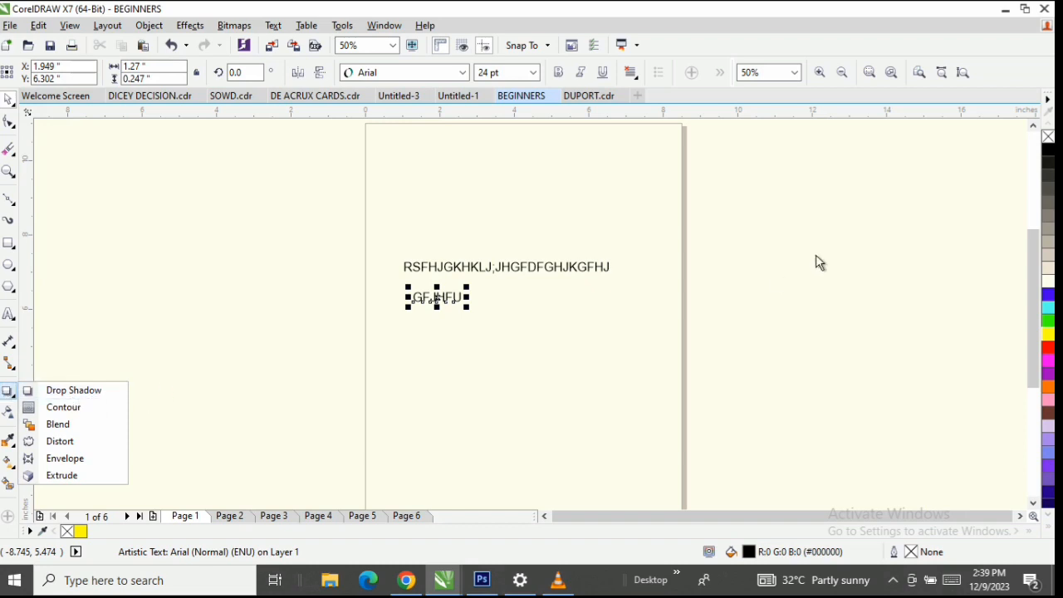
{"action": "left_click", "coordinate": [811, 230]}
Select both text lines and delete them from the page.
{"action": "left_click_drag", "start_coordinate": [799, 213], "coordinate": [348, 362]}
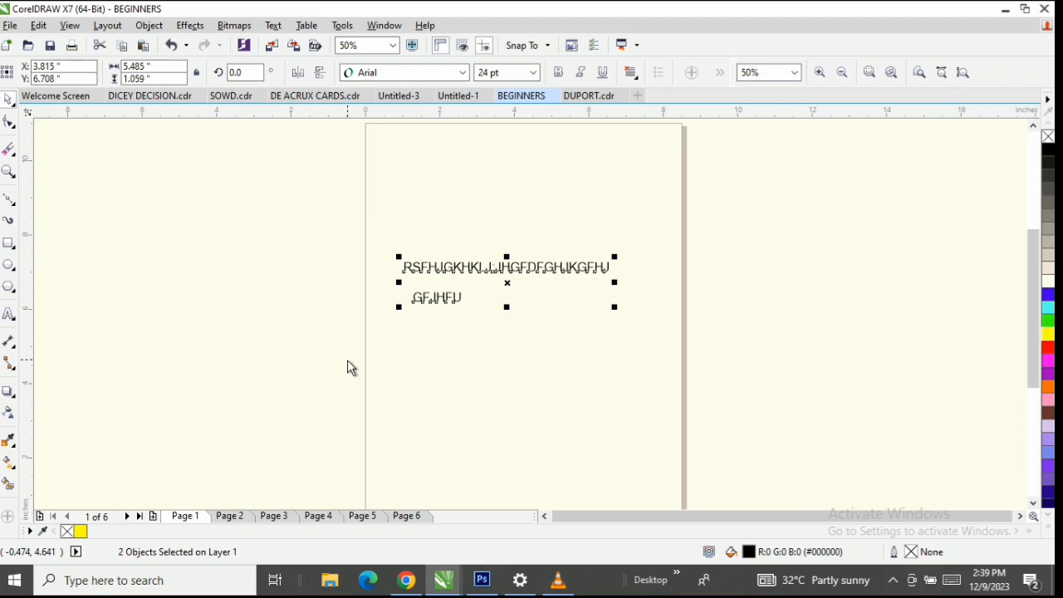
{"action": "key", "text": "F12"}
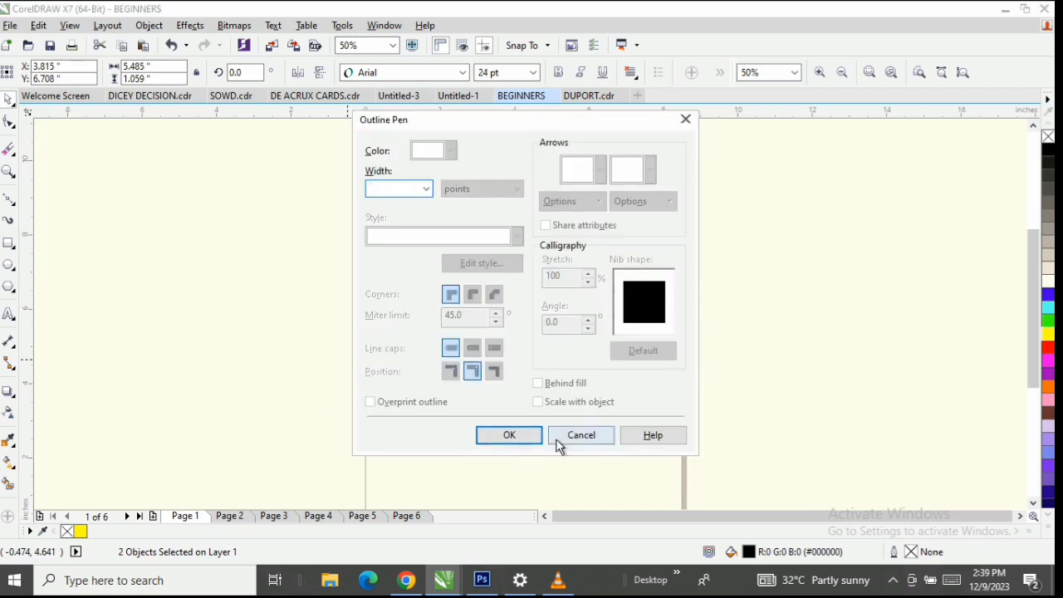
{"action": "left_click", "coordinate": [581, 435]}
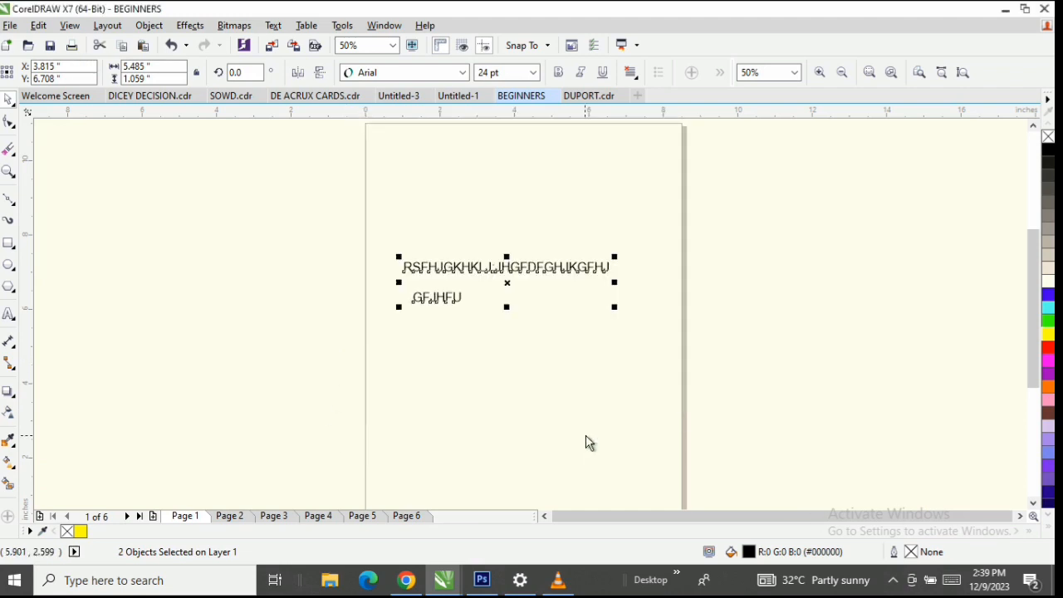
{"action": "right_click", "coordinate": [455, 281]}
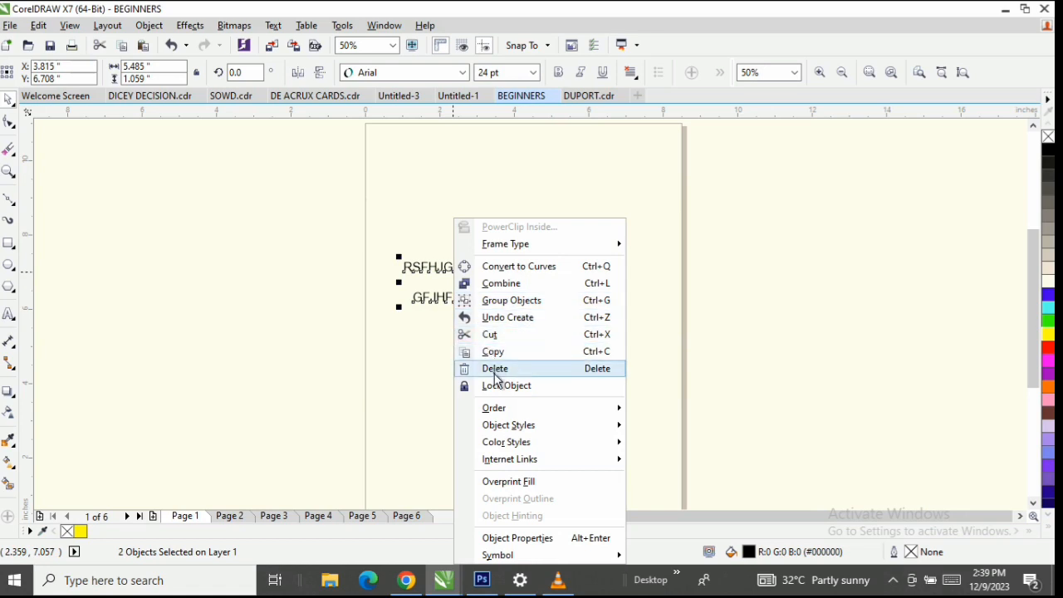
{"action": "left_click", "coordinate": [495, 368]}
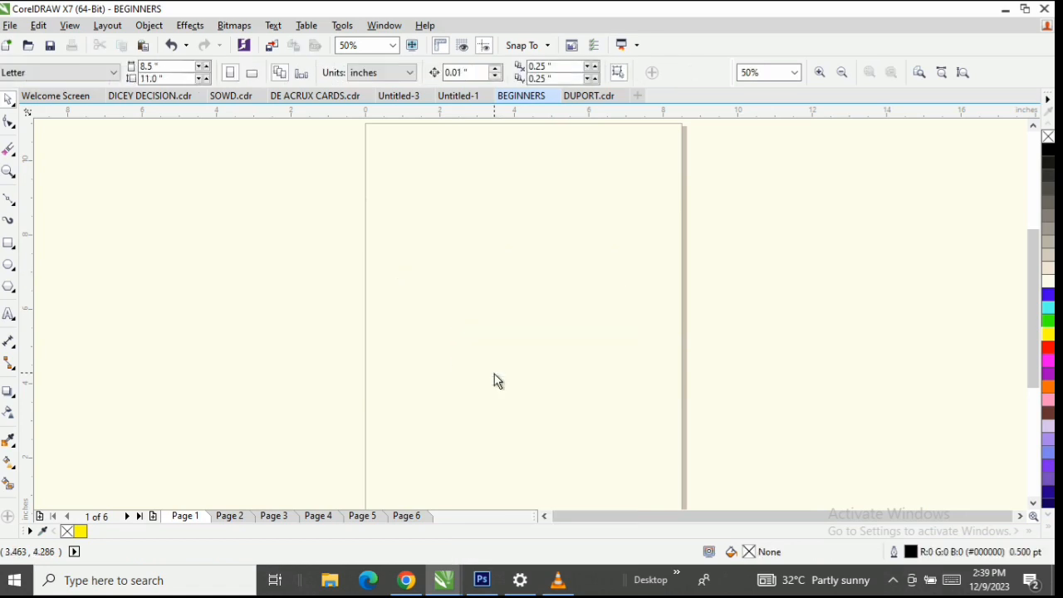
Draw a rectangle about 5.46 by 3.52 inches on the upper half of the page and fill it with blue.
{"action": "left_click", "coordinate": [9, 243]}
{"action": "left_click_drag", "start_coordinate": [403, 234], "coordinate": [607, 363]}
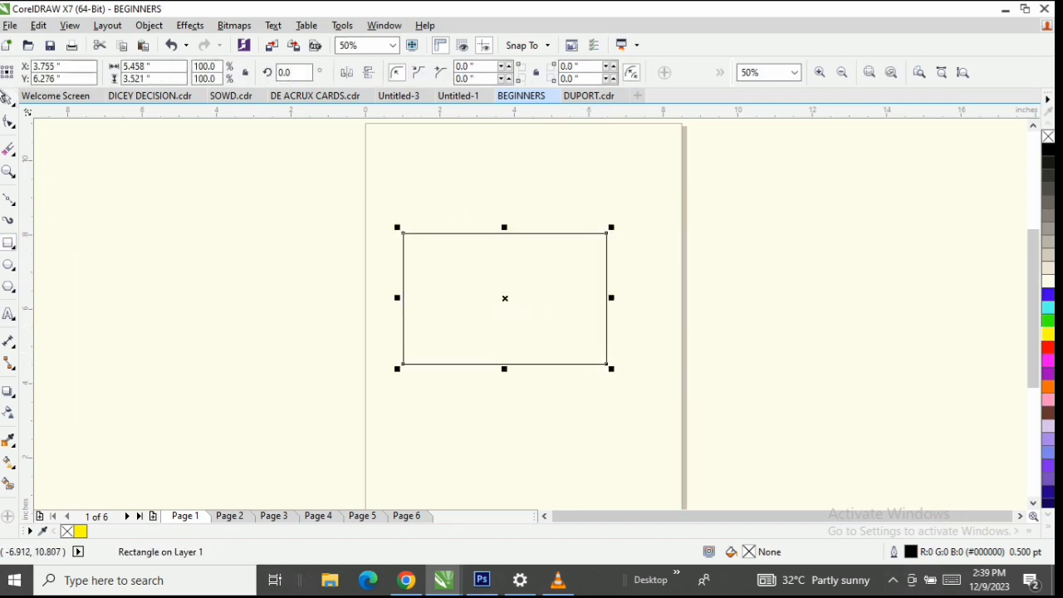
{"action": "left_click", "coordinate": [9, 100]}
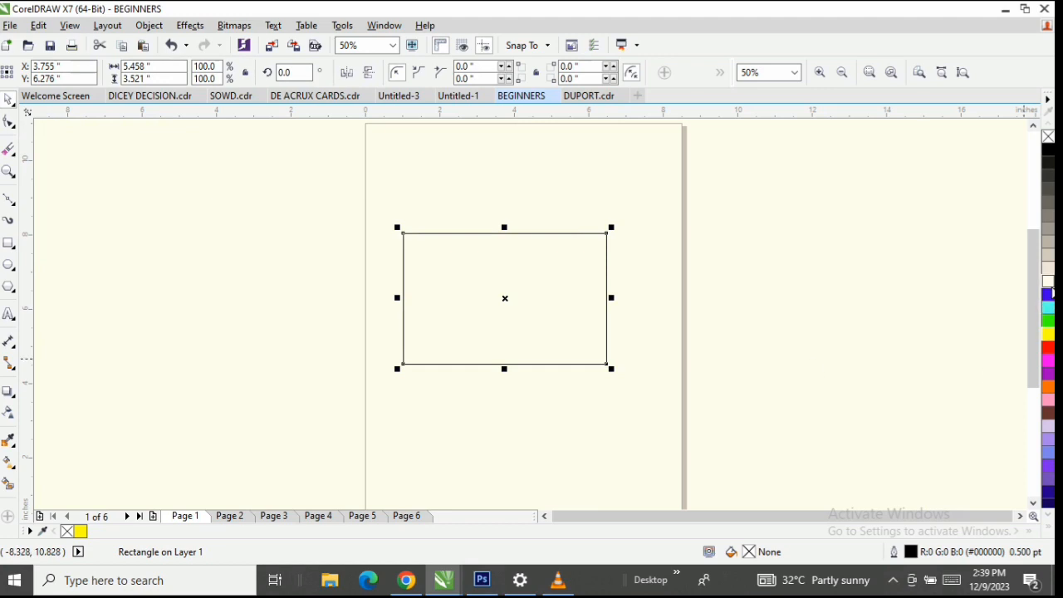
{"action": "left_click", "coordinate": [1049, 297]}
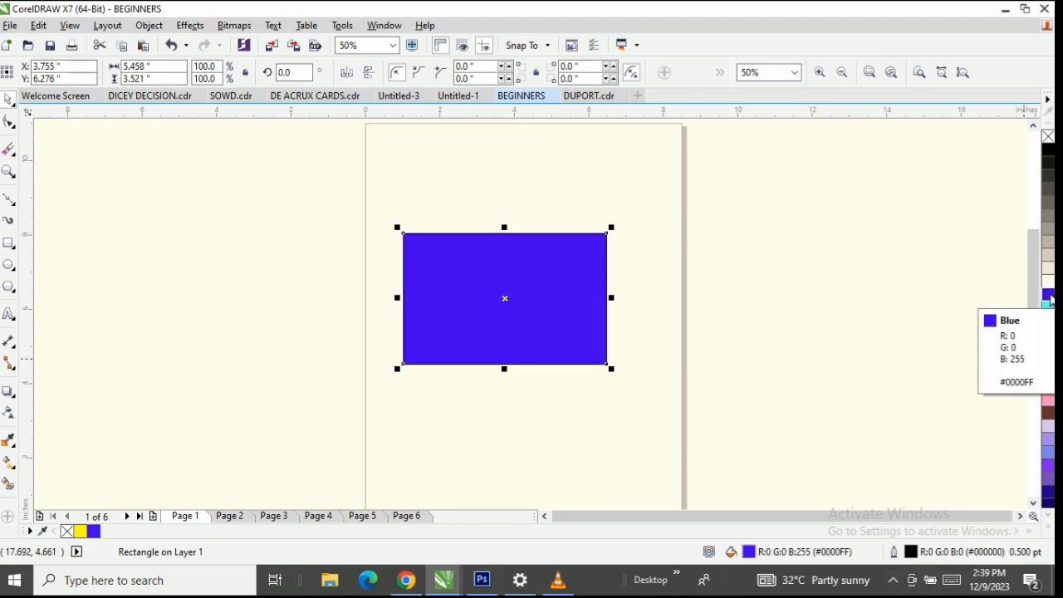
Apply a drop shadow to the blue rectangle, cast from the middle of its bottom edge up to its top edge.
{"action": "left_click", "coordinate": [7, 392]}
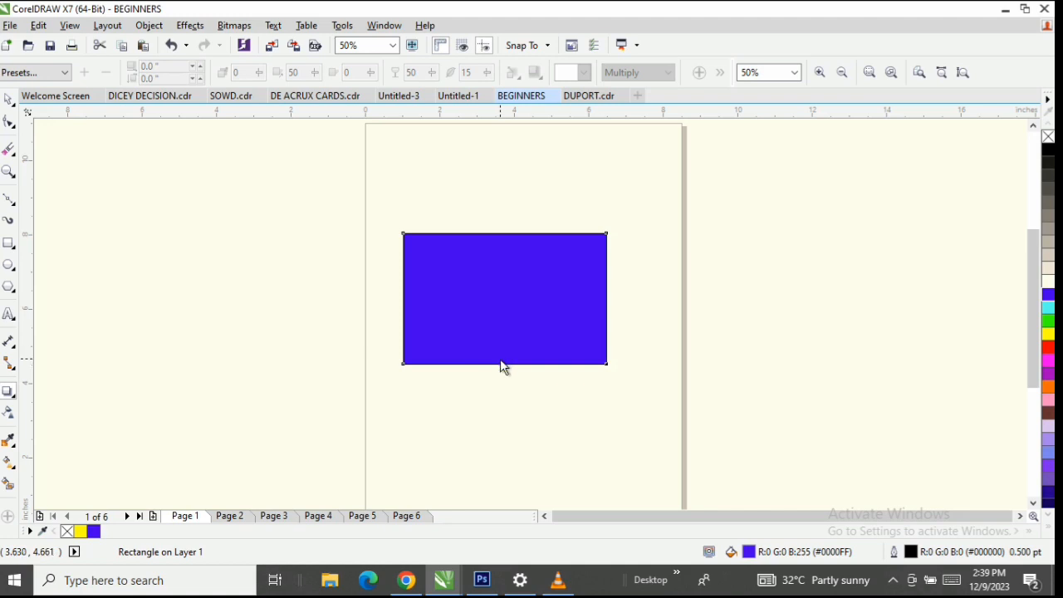
{"action": "left_click_drag", "start_coordinate": [501, 364], "coordinate": [498, 237]}
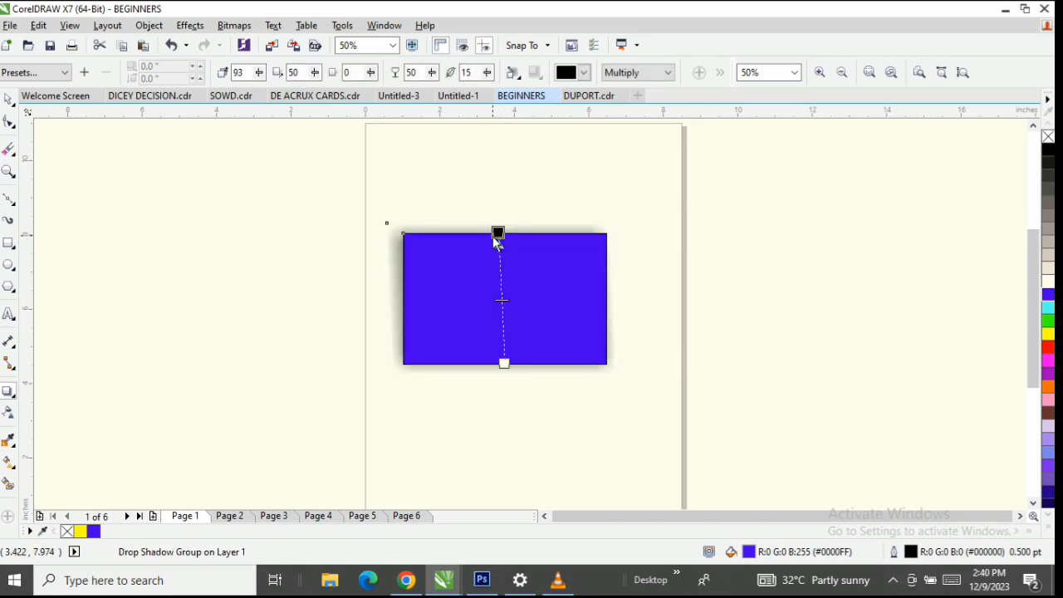
{"action": "scroll", "coordinate": [398, 251], "scroll_direction": "up", "scroll_amount": 2}
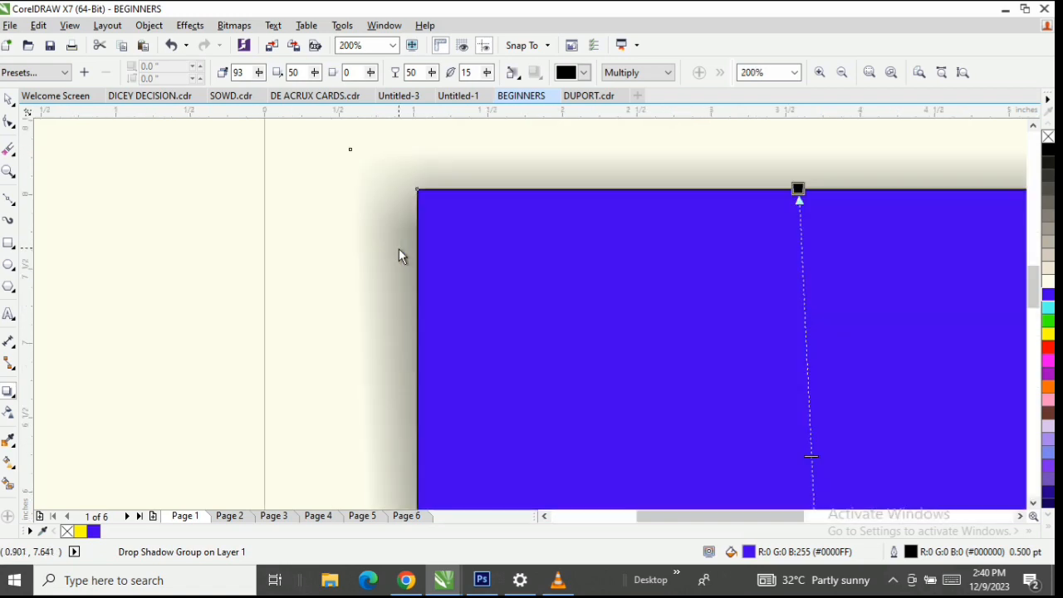
{"action": "scroll", "coordinate": [399, 251], "scroll_direction": "down", "scroll_amount": 2}
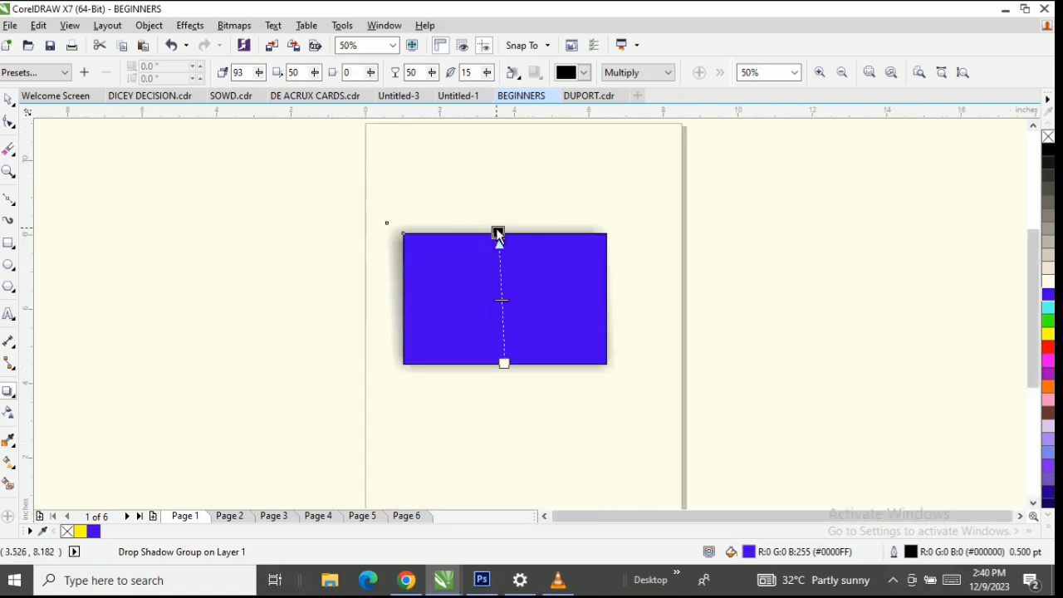
Swing the drop shadow around the rectangle, ending with it cast up and to the right at an angle of about 30 degrees.
{"action": "left_click_drag", "start_coordinate": [498, 234], "coordinate": [459, 348]}
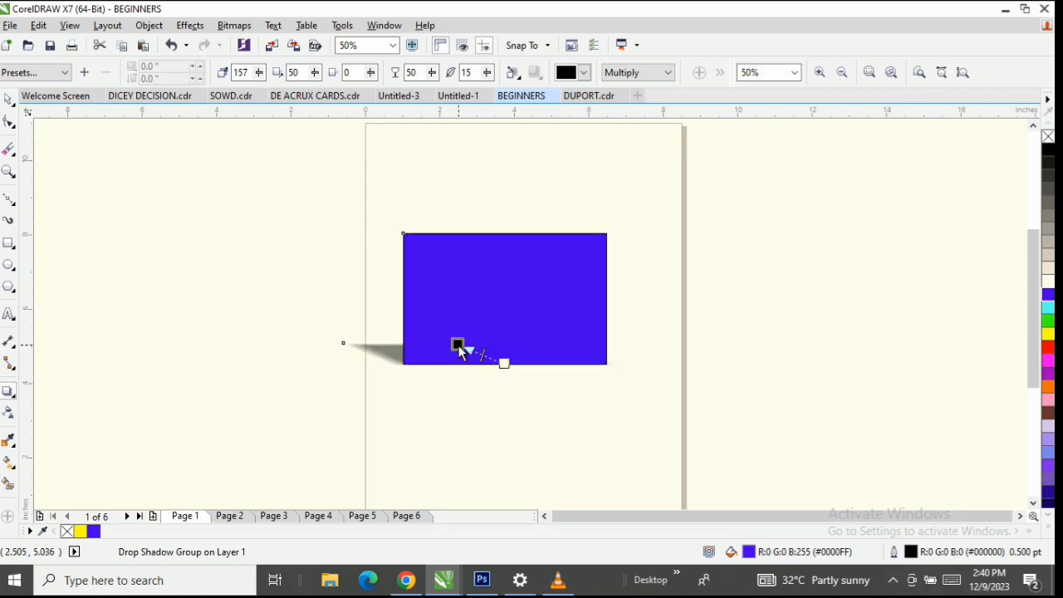
{"action": "scroll", "coordinate": [457, 342], "scroll_direction": "up", "scroll_amount": 2}
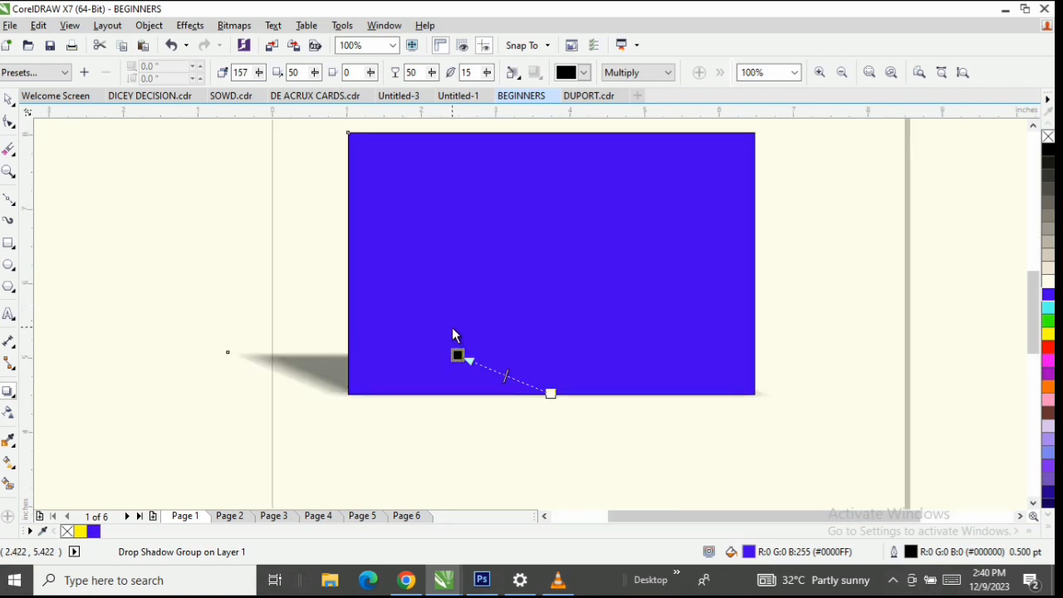
{"action": "scroll", "coordinate": [453, 334], "scroll_direction": "down", "scroll_amount": 2}
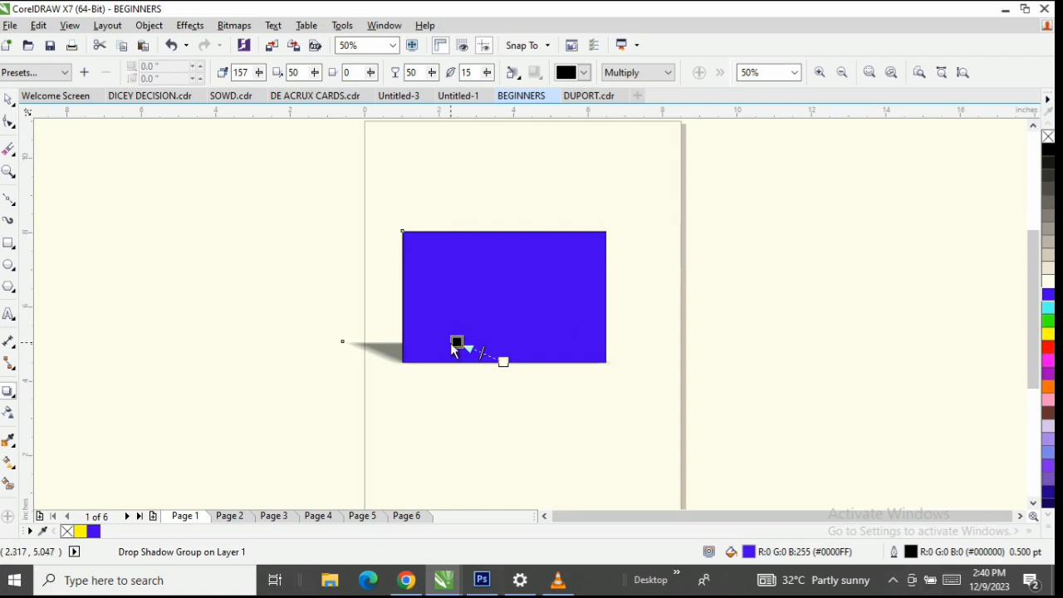
{"action": "left_click_drag", "start_coordinate": [455, 344], "coordinate": [154, 250]}
{"action": "scroll", "coordinate": [614, 287], "scroll_direction": "up", "scroll_amount": 4}
{"action": "scroll", "coordinate": [643, 264], "scroll_direction": "down", "scroll_amount": 2}
{"action": "left_click_drag", "start_coordinate": [695, 373], "coordinate": [683, 266]}
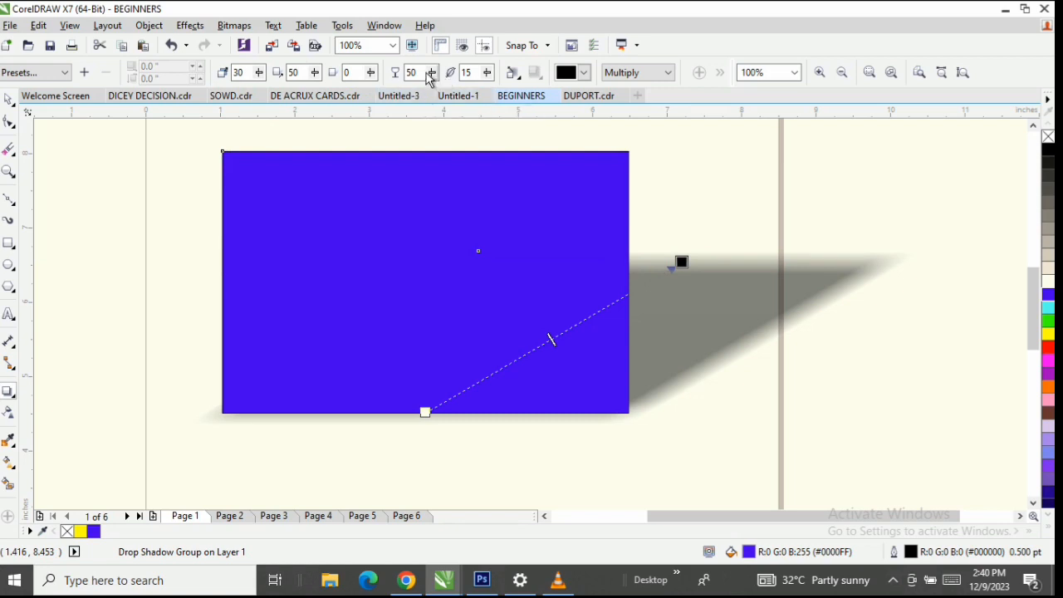
Try drop shadow opacities of 10 and 16, ending at 9.
{"action": "mouse_move", "coordinate": [431, 73]}
{"action": "left_mouse_down"}
{"action": "mouse_move", "coordinate": [418, 77]}
{"action": "mouse_move", "coordinate": [436, 78]}
{"action": "left_mouse_up"}
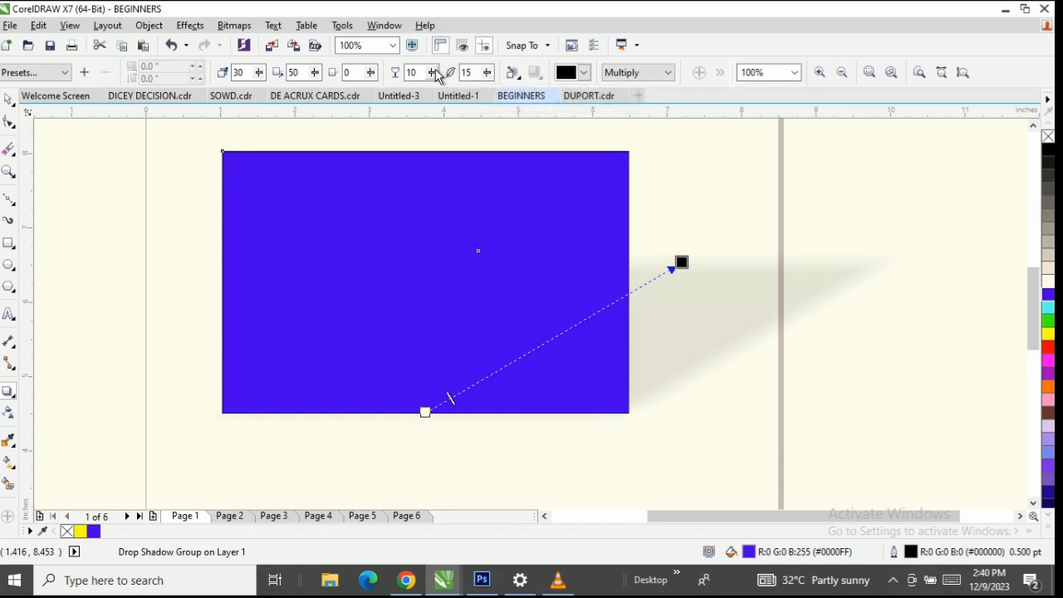
{"action": "left_click_drag", "start_coordinate": [435, 72], "coordinate": [441, 71]}
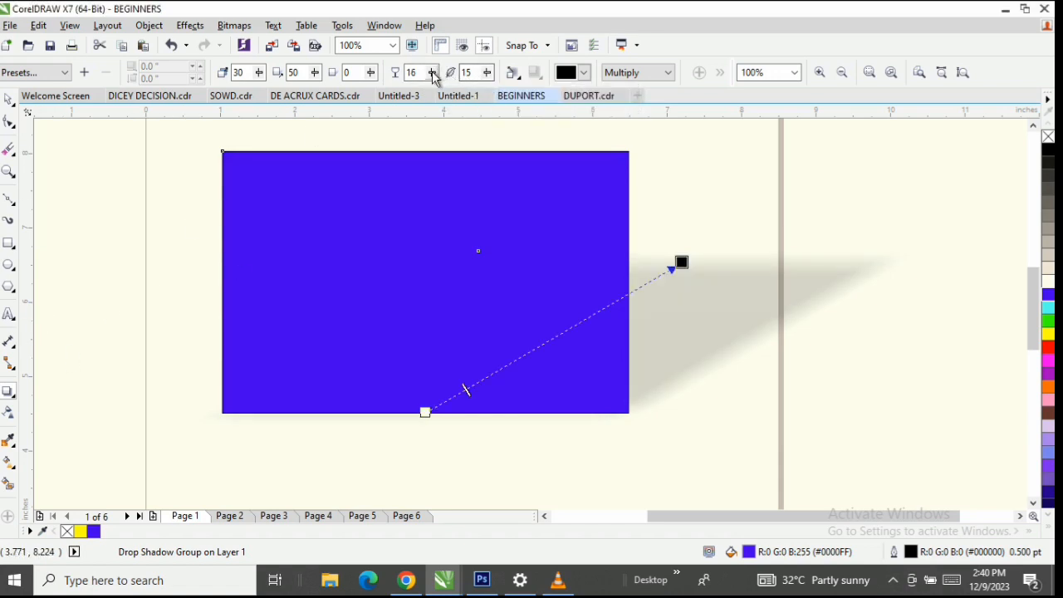
{"action": "left_click_drag", "start_coordinate": [432, 76], "coordinate": [506, 75]}
Set the drop shadow's feathering to 48.
{"action": "left_click", "coordinate": [488, 72]}
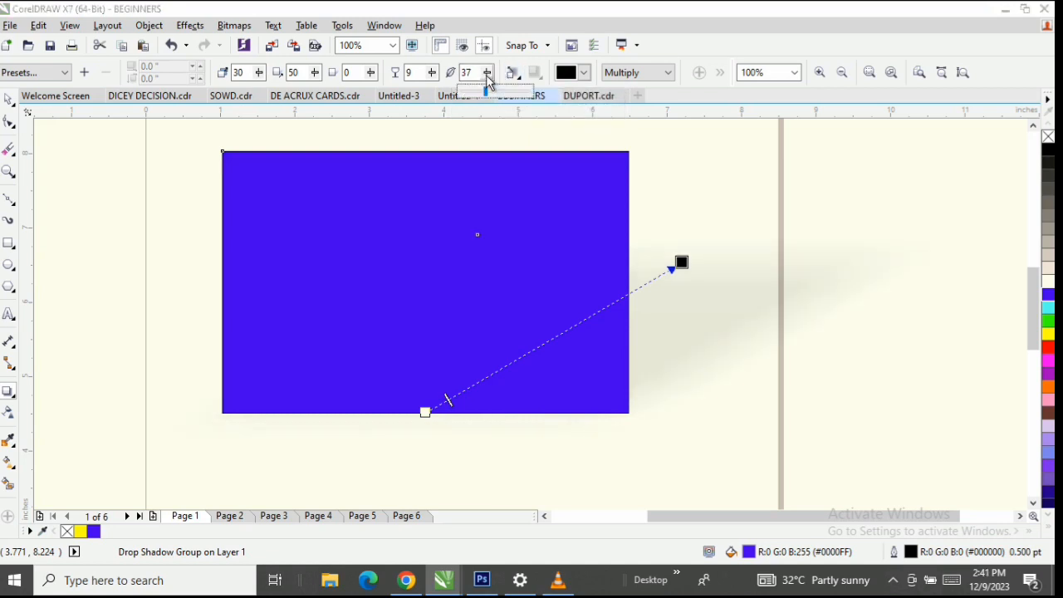
{"action": "left_click", "coordinate": [539, 98]}
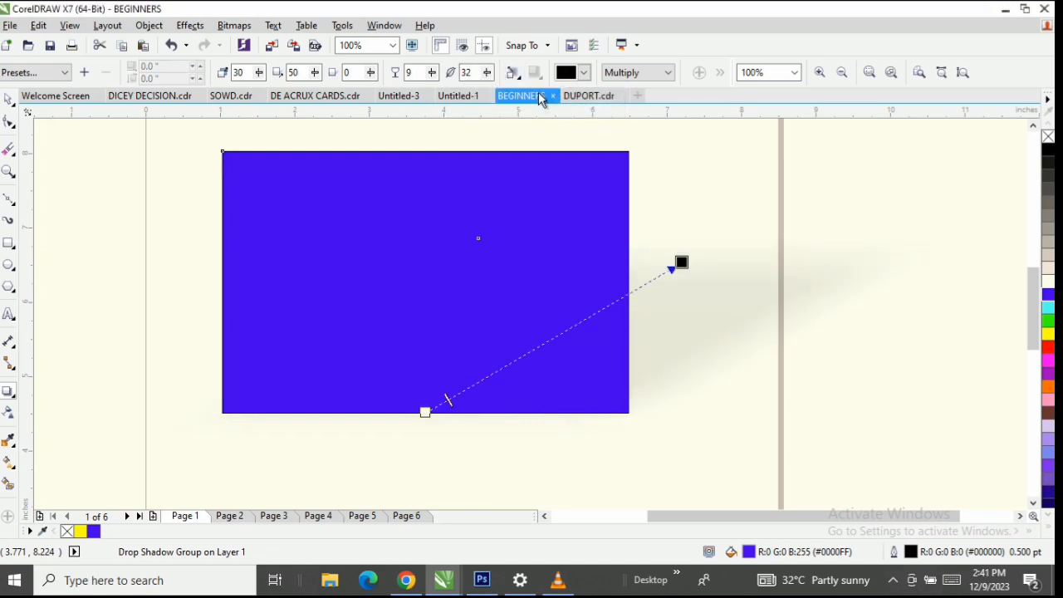
{"action": "left_click", "coordinate": [485, 76]}
{"action": "left_click_drag", "start_coordinate": [485, 75], "coordinate": [460, 112]}
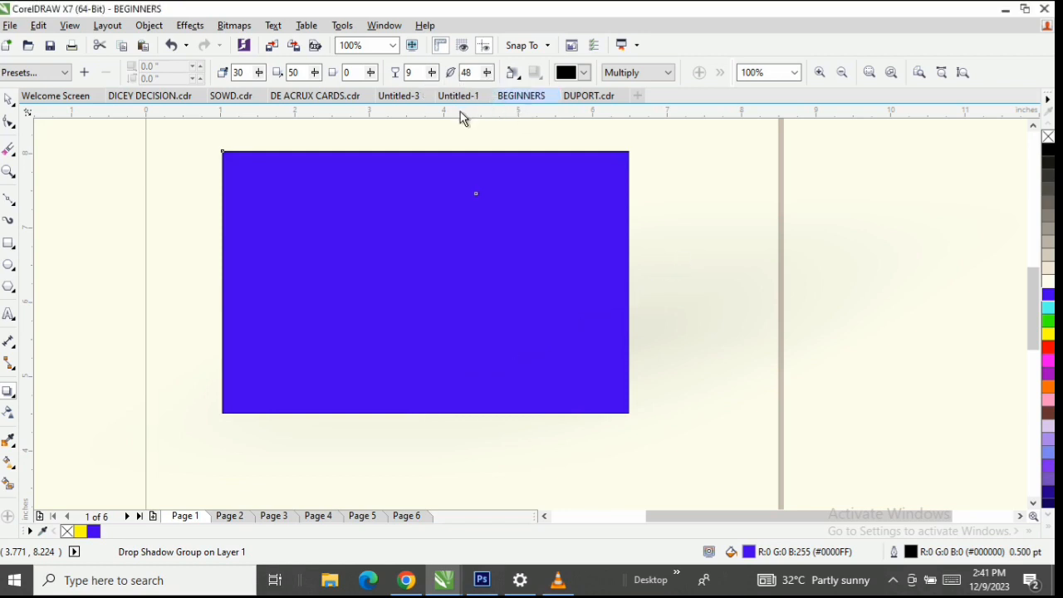
Set the drop shadow's opacity to 52.
{"action": "left_click", "coordinate": [432, 72]}
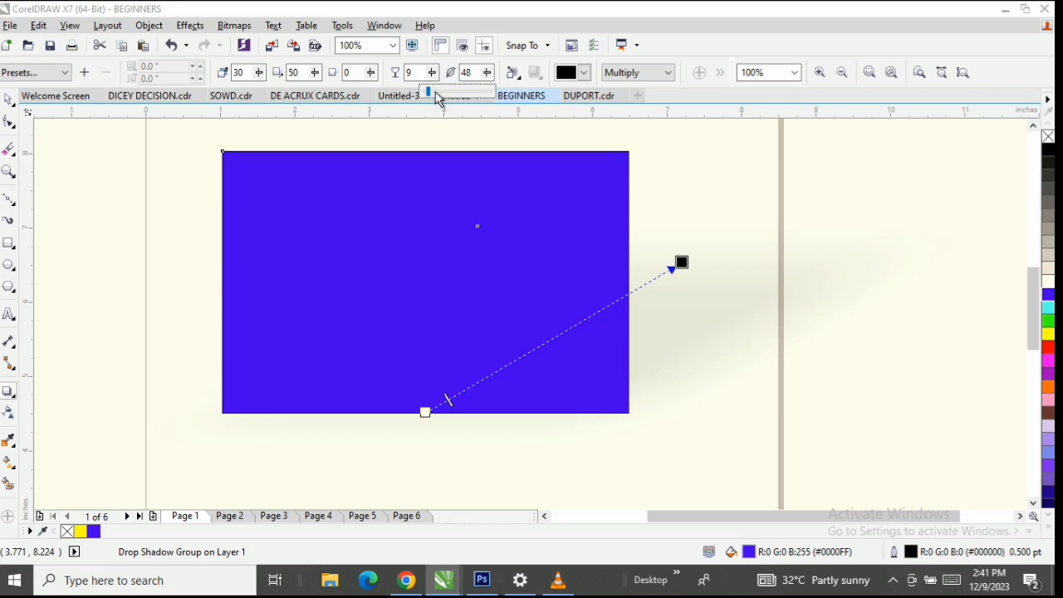
{"action": "left_click", "coordinate": [433, 92]}
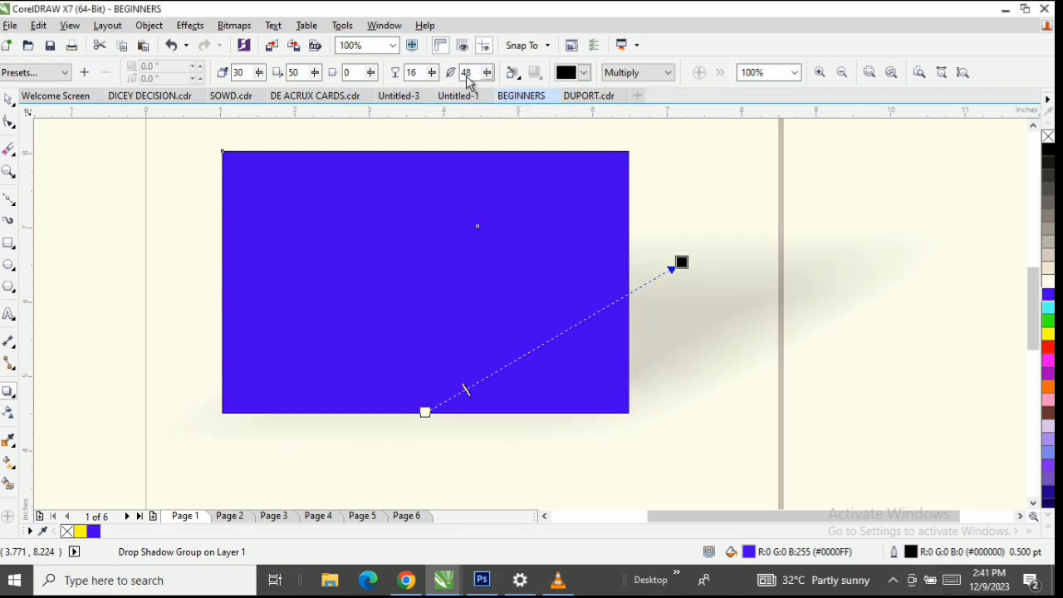
{"action": "left_click", "coordinate": [454, 93]}
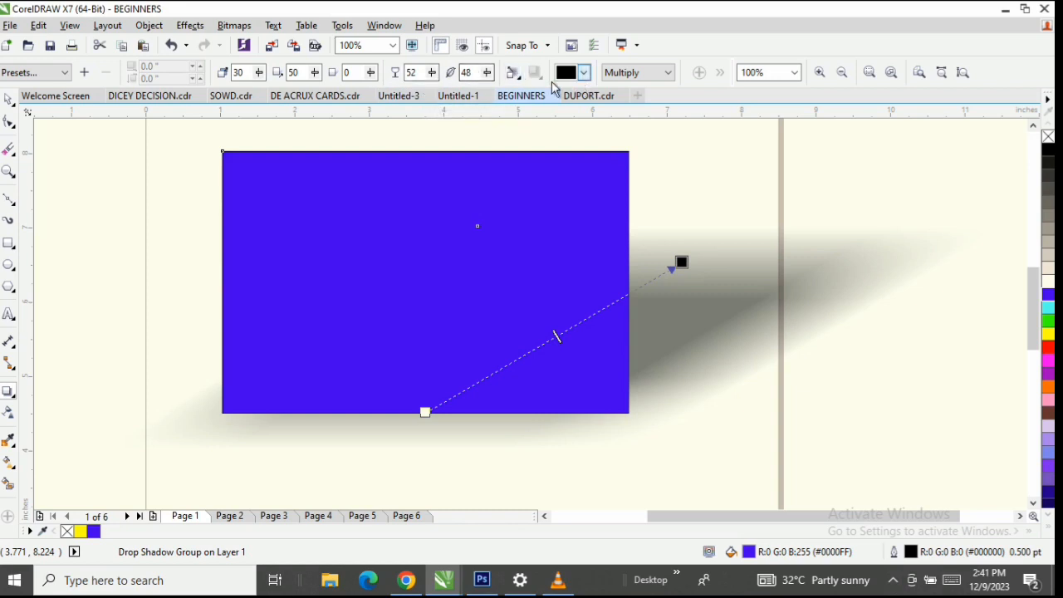
Try the Middle and Outside feathering directions on the drop shadow, ending with Inside.
{"action": "left_click", "coordinate": [516, 78]}
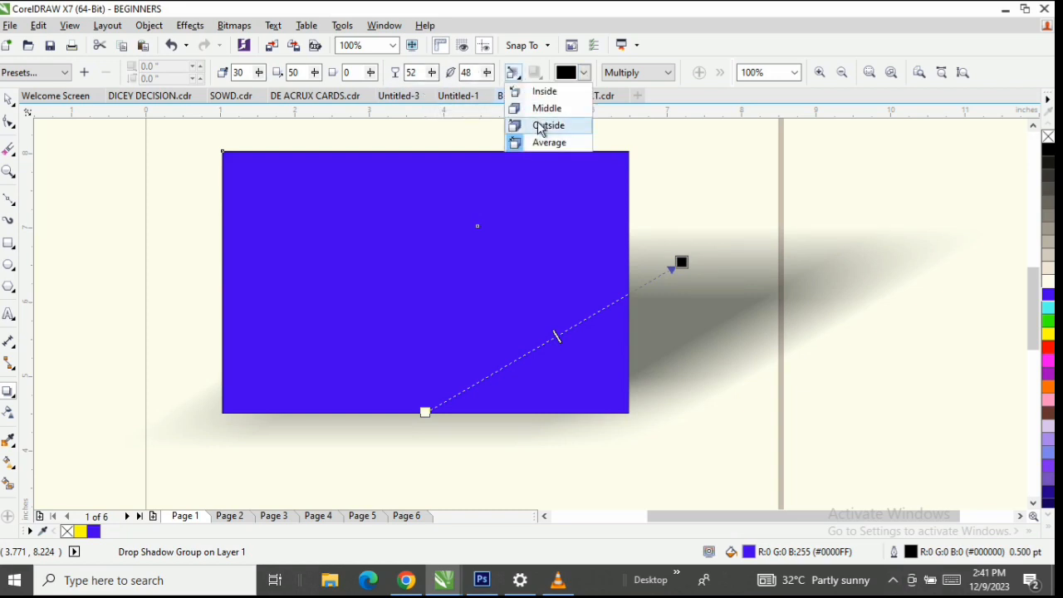
{"action": "left_click", "coordinate": [544, 108]}
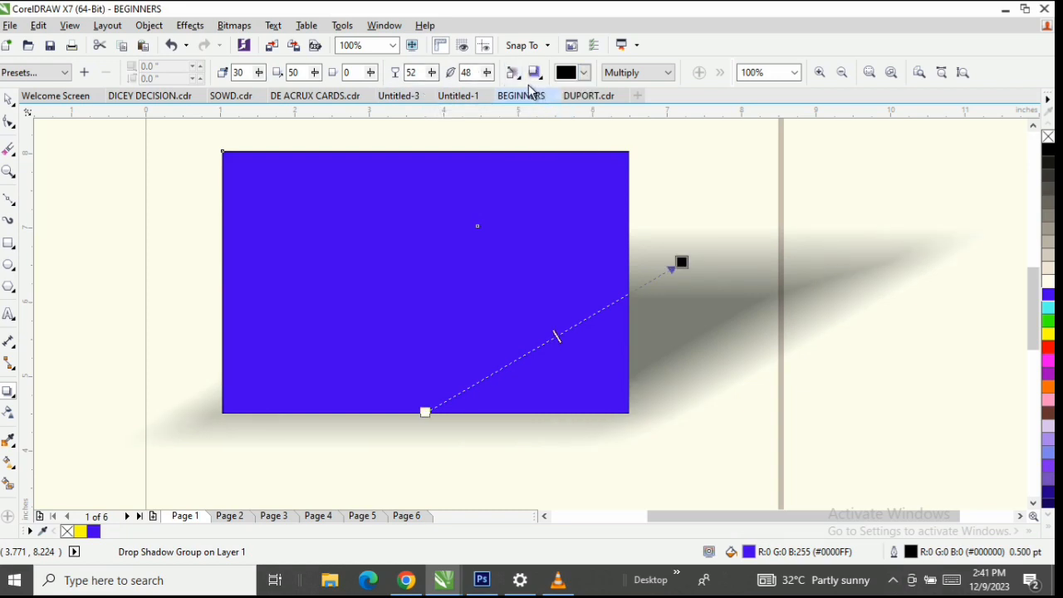
{"action": "left_click", "coordinate": [514, 73]}
{"action": "left_click", "coordinate": [537, 126]}
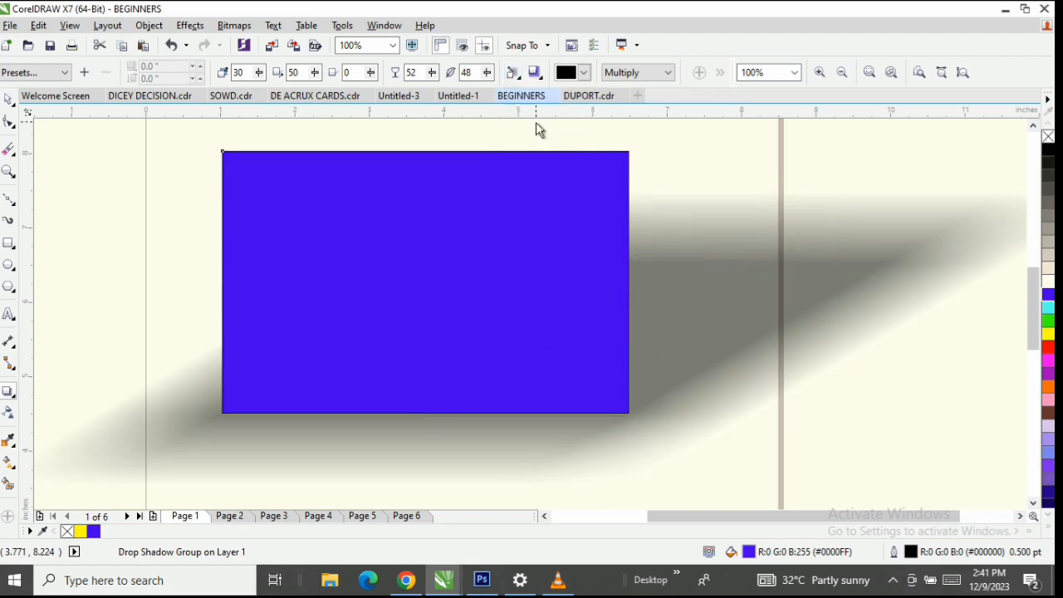
{"action": "left_click", "coordinate": [513, 73]}
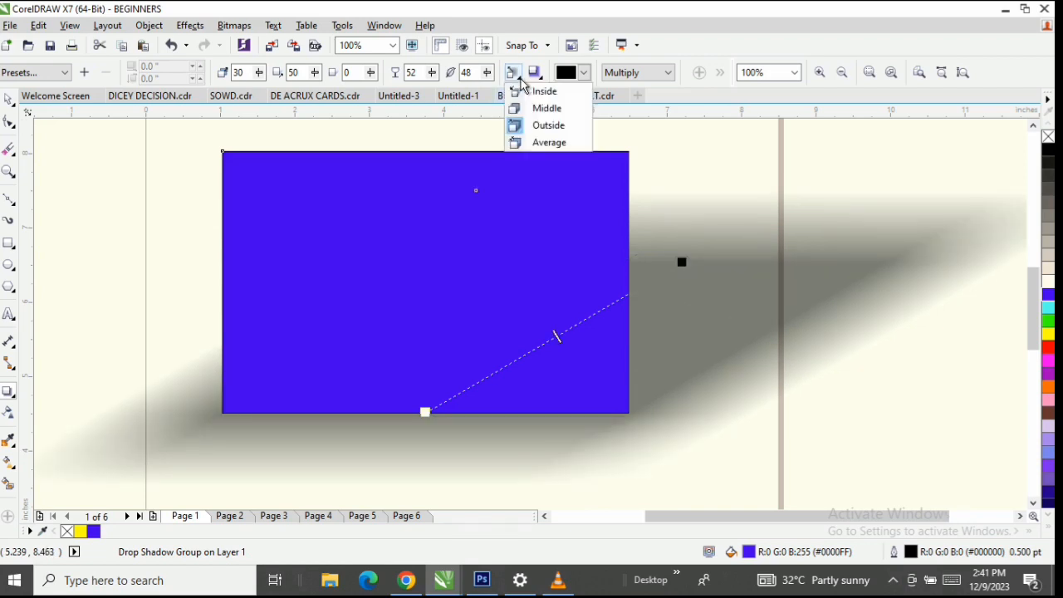
{"action": "left_click", "coordinate": [535, 73]}
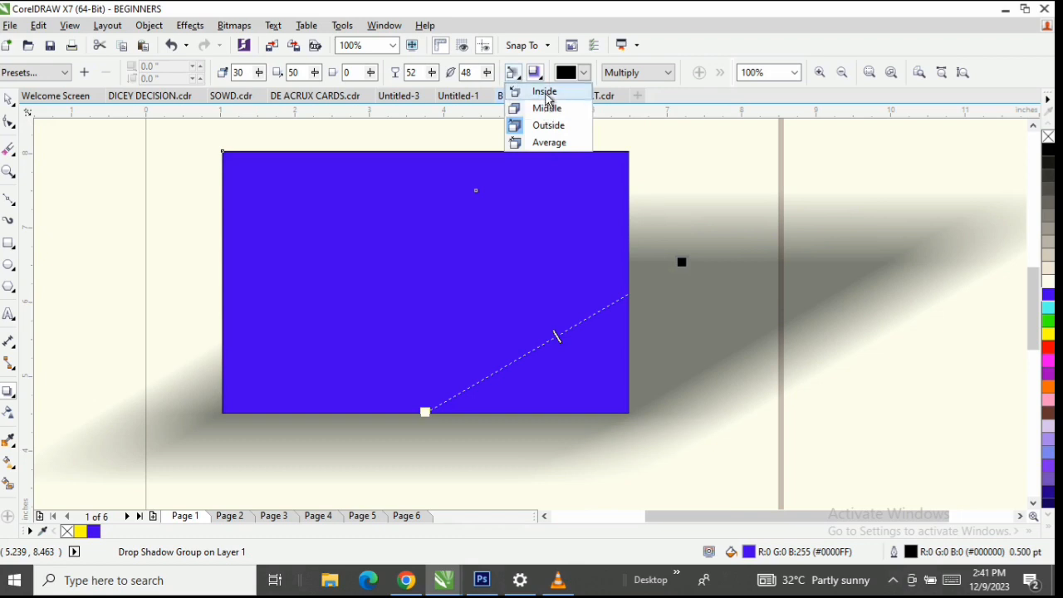
{"action": "left_click", "coordinate": [545, 93]}
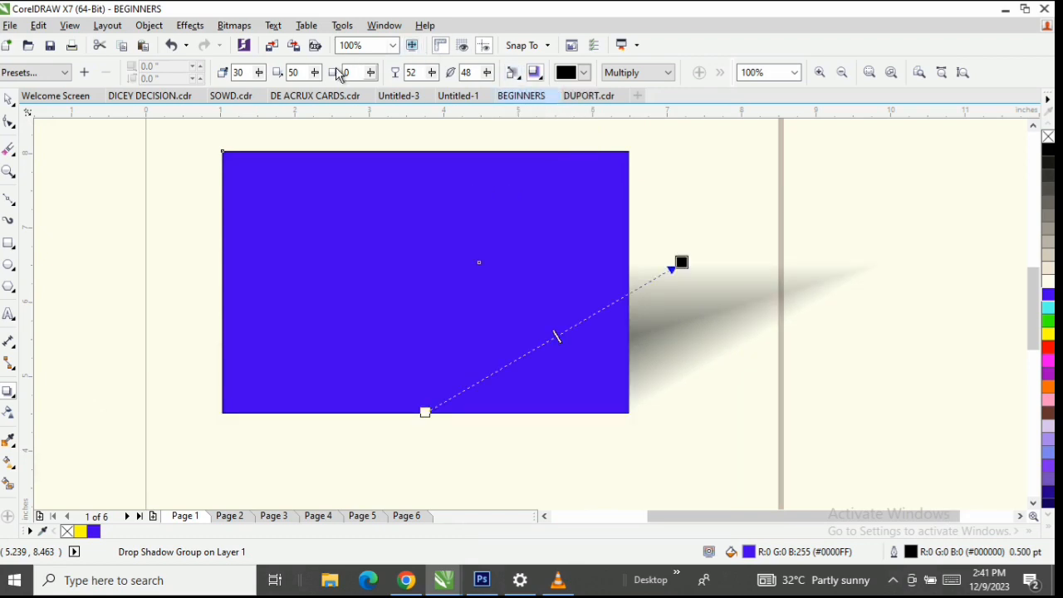
Switch the drop shadow's merge mode to Add.
{"action": "left_click", "coordinate": [669, 72]}
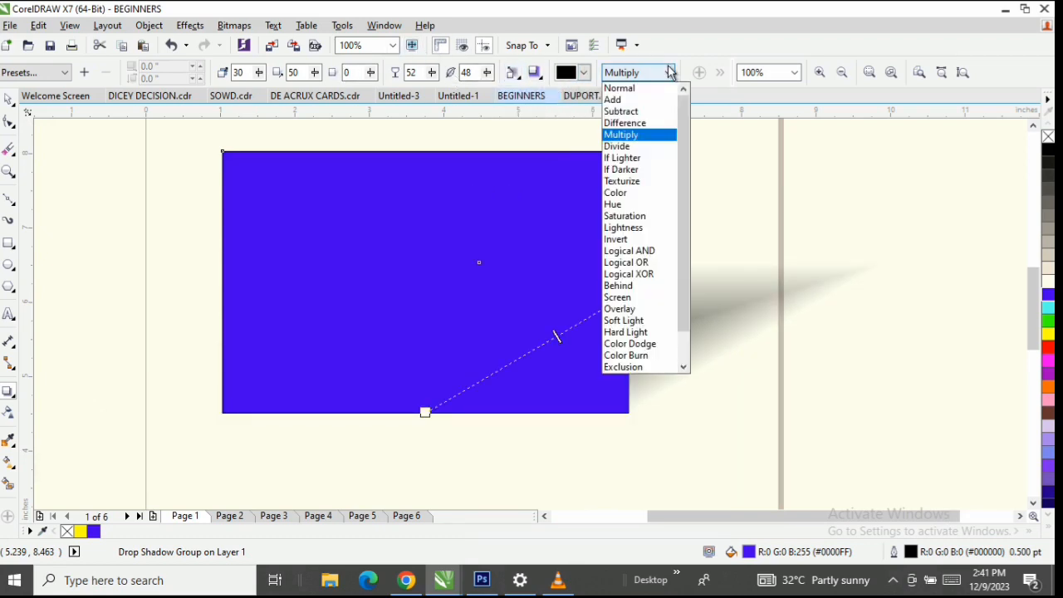
{"action": "left_click", "coordinate": [639, 103]}
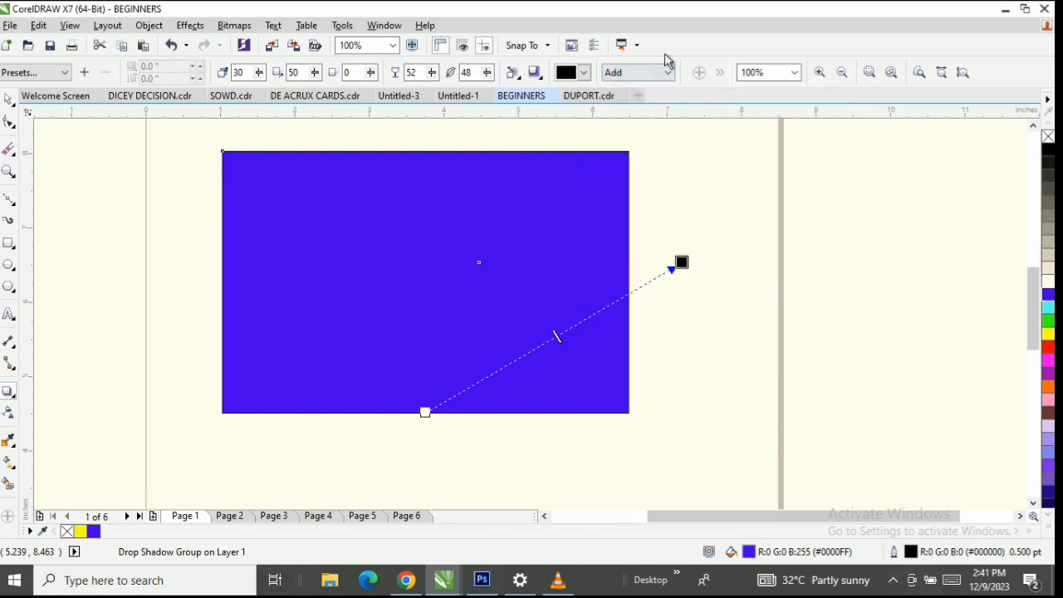
{"action": "left_click", "coordinate": [669, 73]}
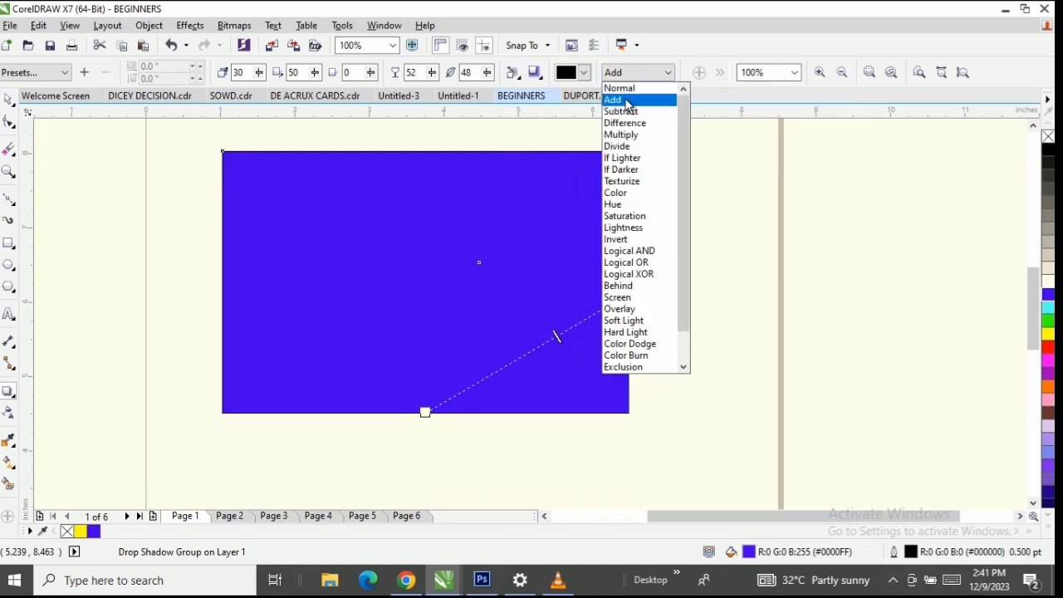
{"action": "left_click", "coordinate": [624, 100]}
Try green and pale yellow as shadow colours, ending with salmon, and swing the shadow to an angle of about 46 degrees.
{"action": "left_click", "coordinate": [584, 72]}
{"action": "left_click", "coordinate": [580, 165]}
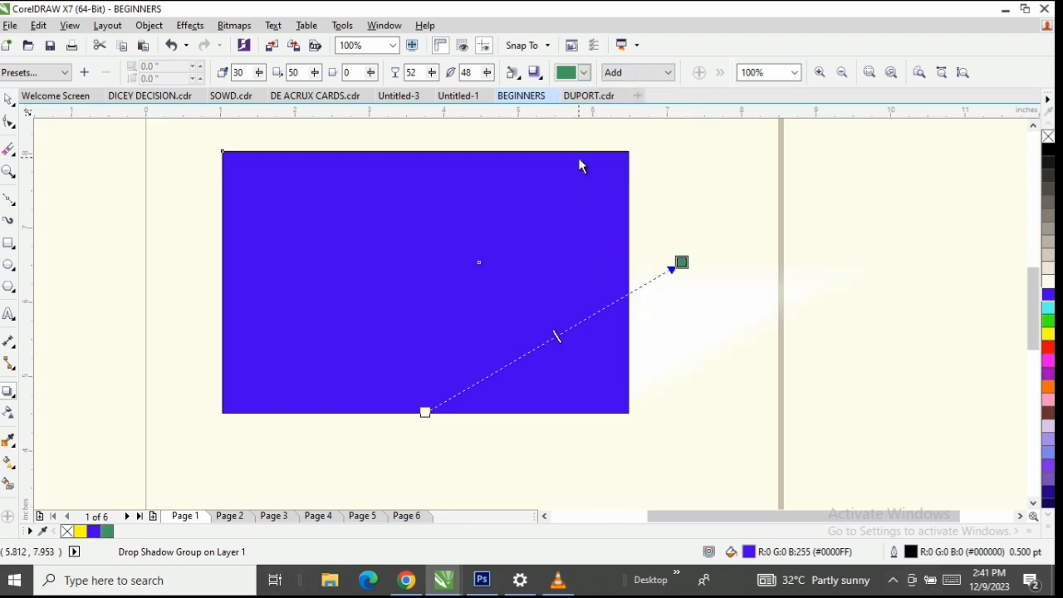
{"action": "left_click", "coordinate": [586, 73]}
{"action": "left_click", "coordinate": [631, 124]}
{"action": "left_click", "coordinate": [585, 73]}
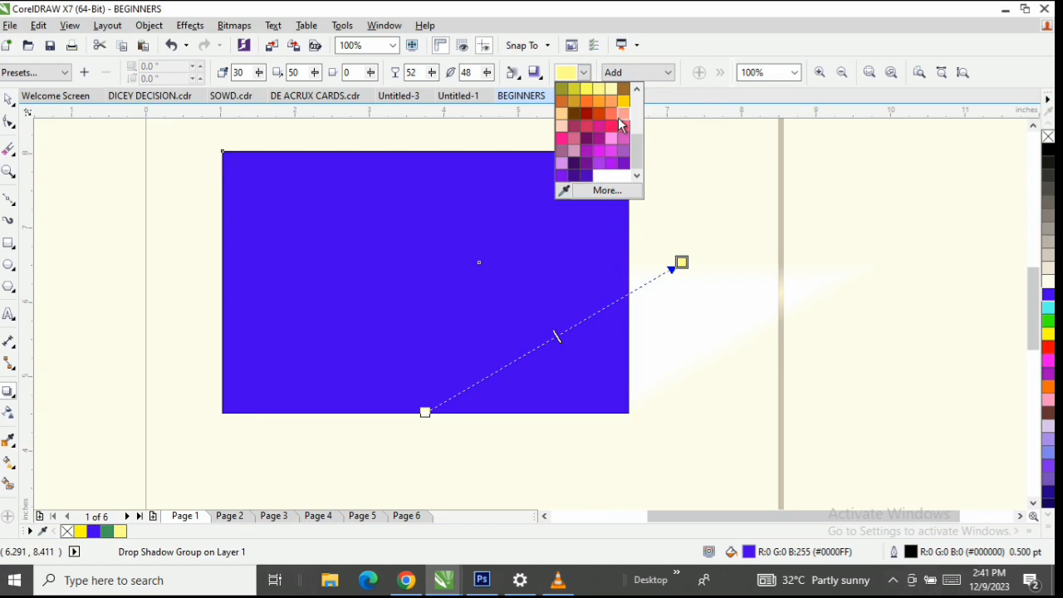
{"action": "left_click", "coordinate": [620, 123]}
{"action": "left_click_drag", "start_coordinate": [671, 267], "coordinate": [630, 207]}
Set the drop shadow's merge mode to Normal and shift its direction to about 44 degrees.
{"action": "left_click", "coordinate": [638, 72]}
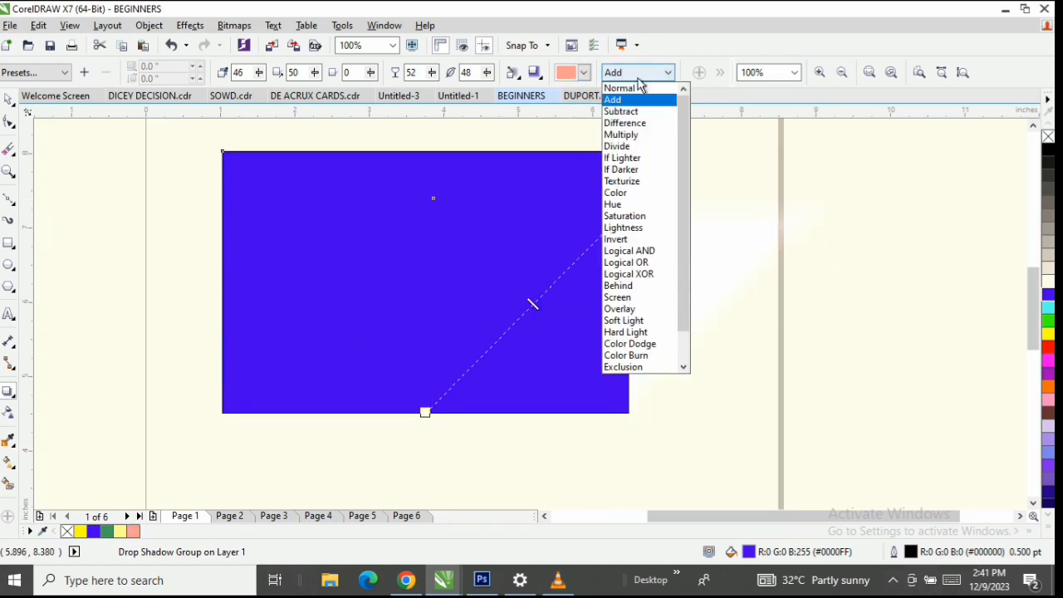
{"action": "left_click", "coordinate": [636, 90]}
{"action": "left_click_drag", "start_coordinate": [636, 201], "coordinate": [656, 189]}
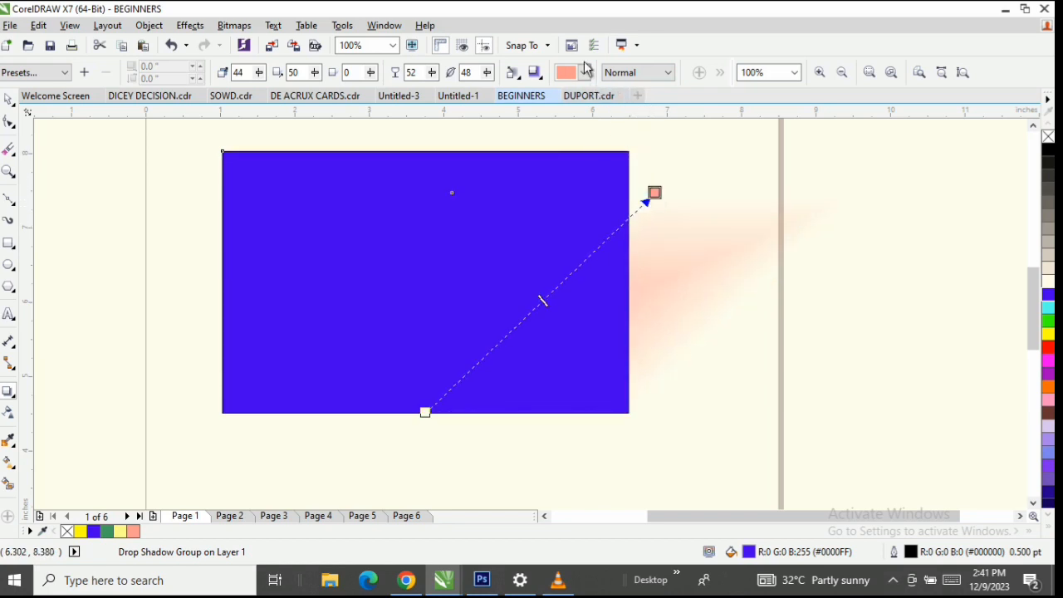
Recolour the drop shadow crimson and anchor it at the rectangle's right edge, using the Normal merge mode.
{"action": "left_click", "coordinate": [584, 72]}
{"action": "left_click", "coordinate": [588, 124]}
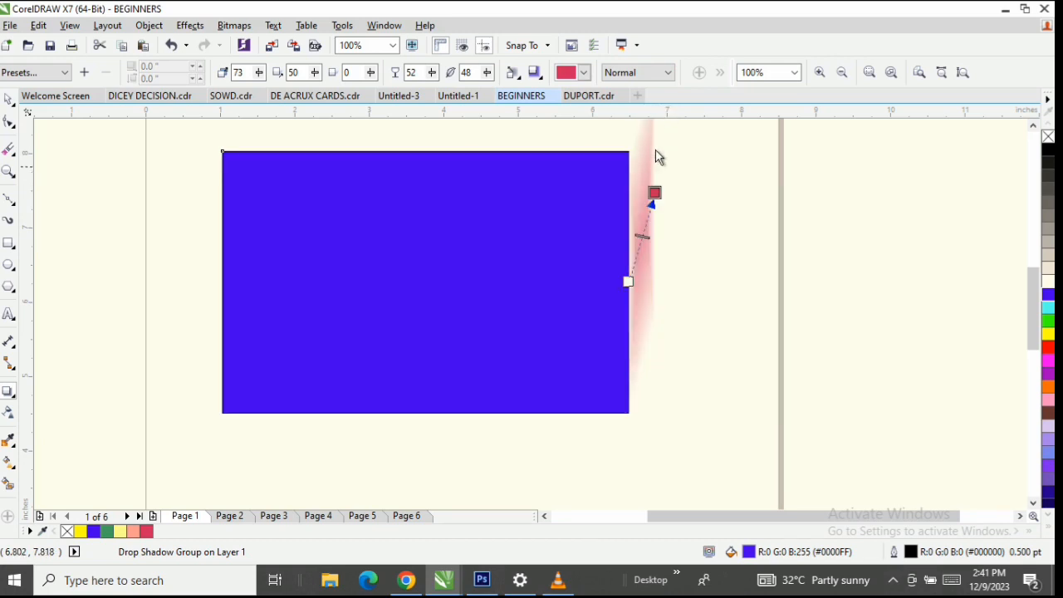
{"action": "left_click", "coordinate": [669, 73]}
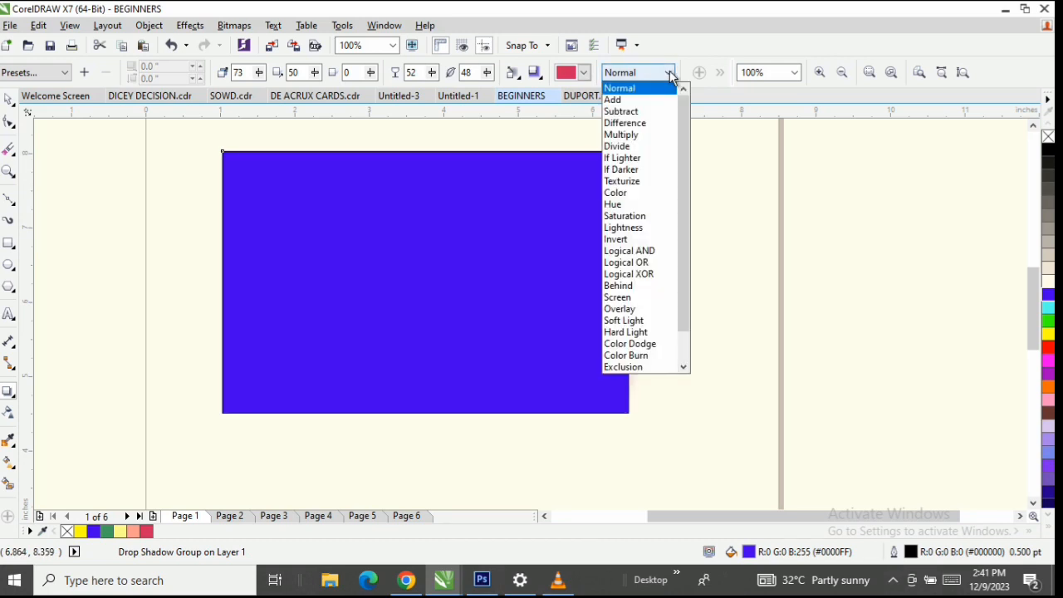
{"action": "left_click", "coordinate": [629, 89]}
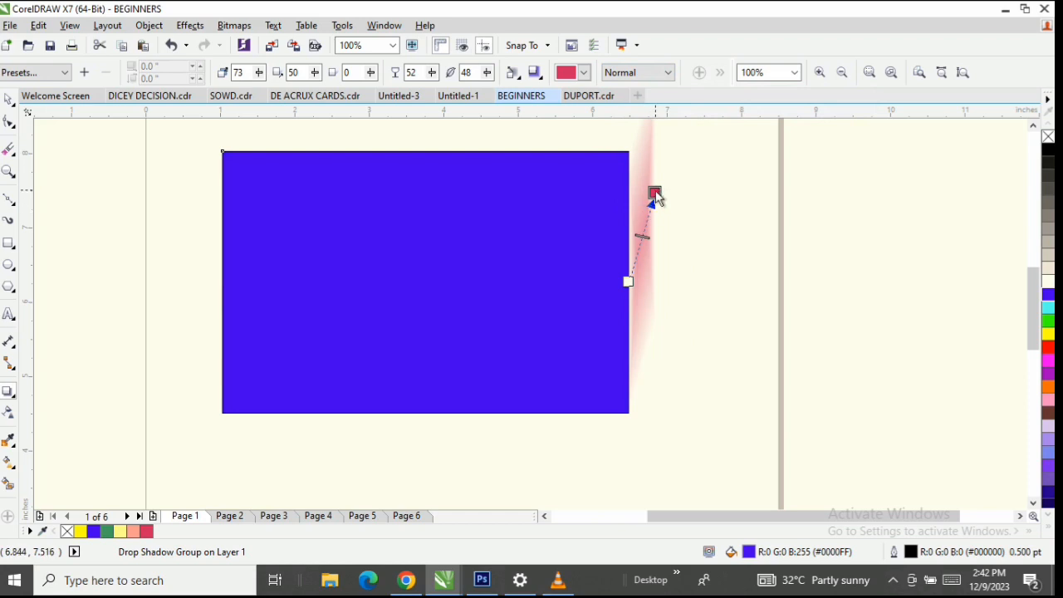
Reposition the end of the crimson drop shadow farther from the rectangle's right edge, ending at an angle of about 63 degrees.
{"action": "left_click_drag", "start_coordinate": [655, 191], "coordinate": [688, 214]}
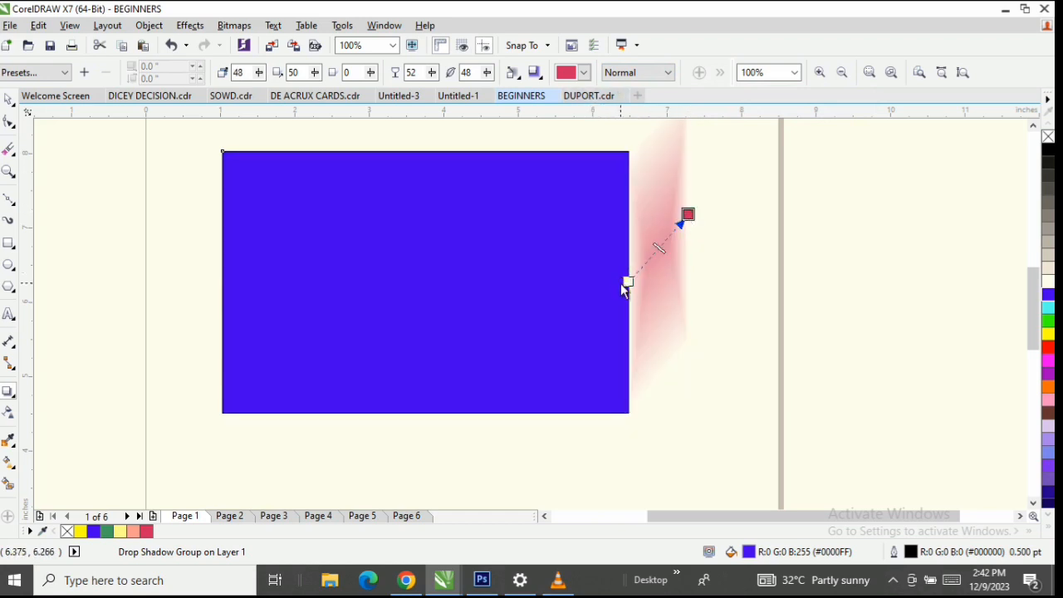
{"action": "left_click_drag", "start_coordinate": [624, 287], "coordinate": [679, 178]}
{"action": "left_click", "coordinate": [583, 72]}
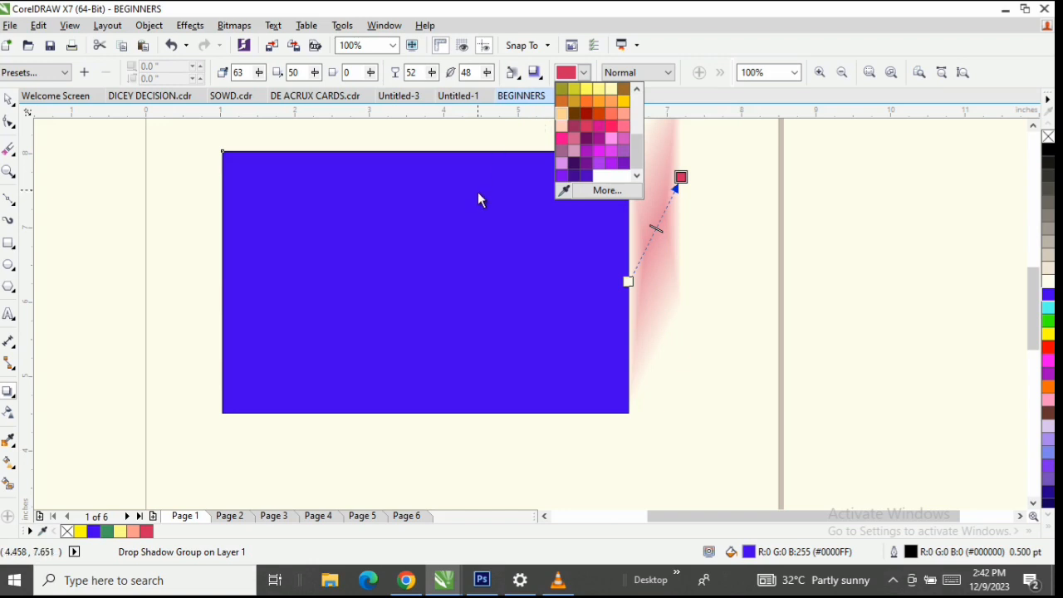
{"action": "left_click", "coordinate": [603, 315]}
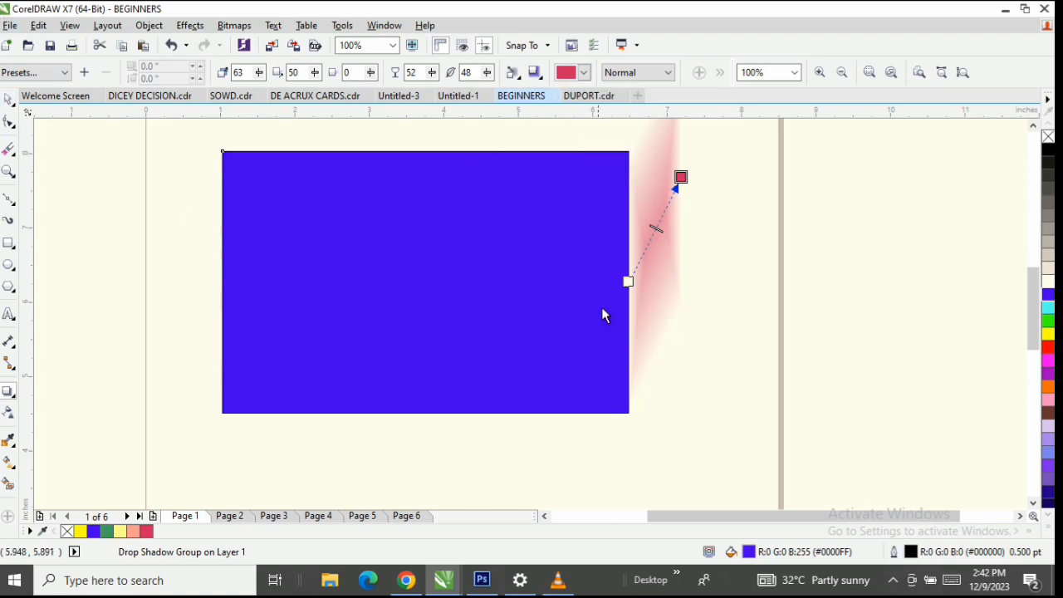
Delete the blue rectangle together with its drop shadow from the page.
{"action": "key", "text": "space"}
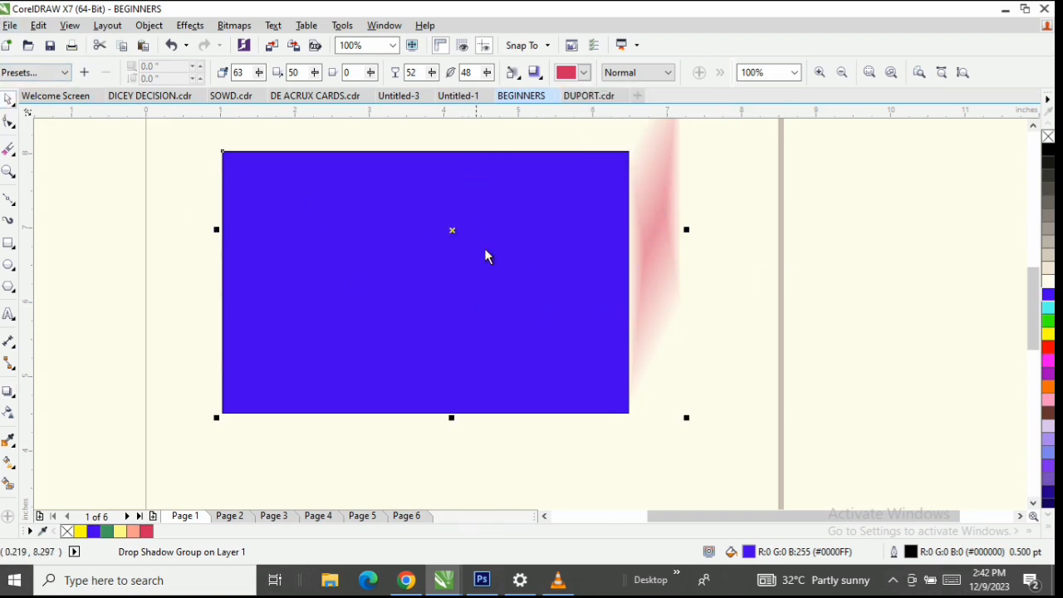
{"action": "scroll", "coordinate": [523, 246], "scroll_direction": "down", "scroll_amount": 1}
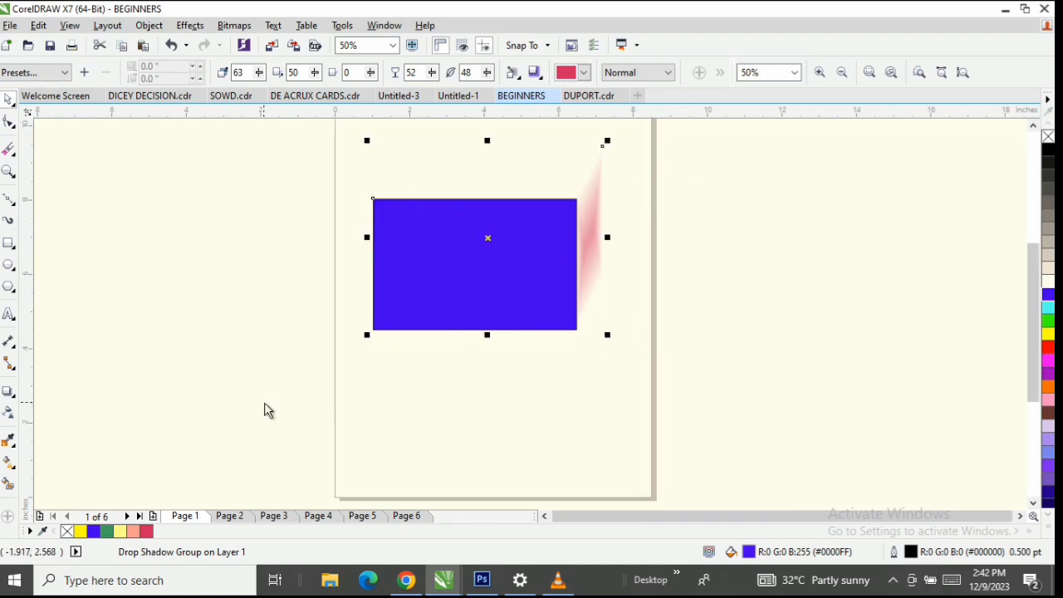
{"action": "right_click", "coordinate": [435, 293]}
{"action": "left_click", "coordinate": [434, 374]}
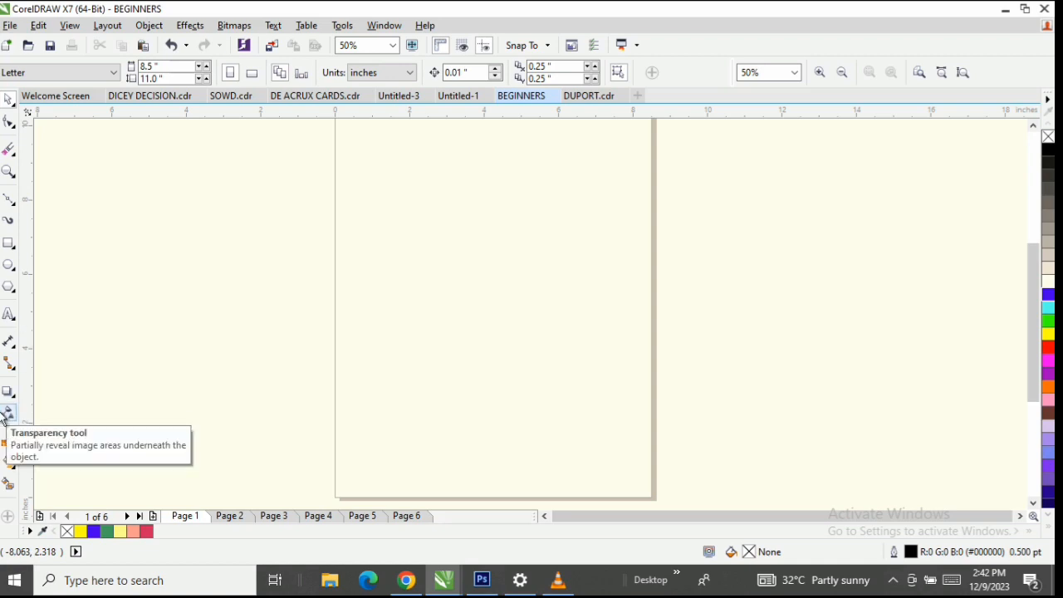
Draw a rectangle about 6.7 by 5.4 inches, centre it roughly across the page width and fill it blue.
{"action": "left_click", "coordinate": [8, 246]}
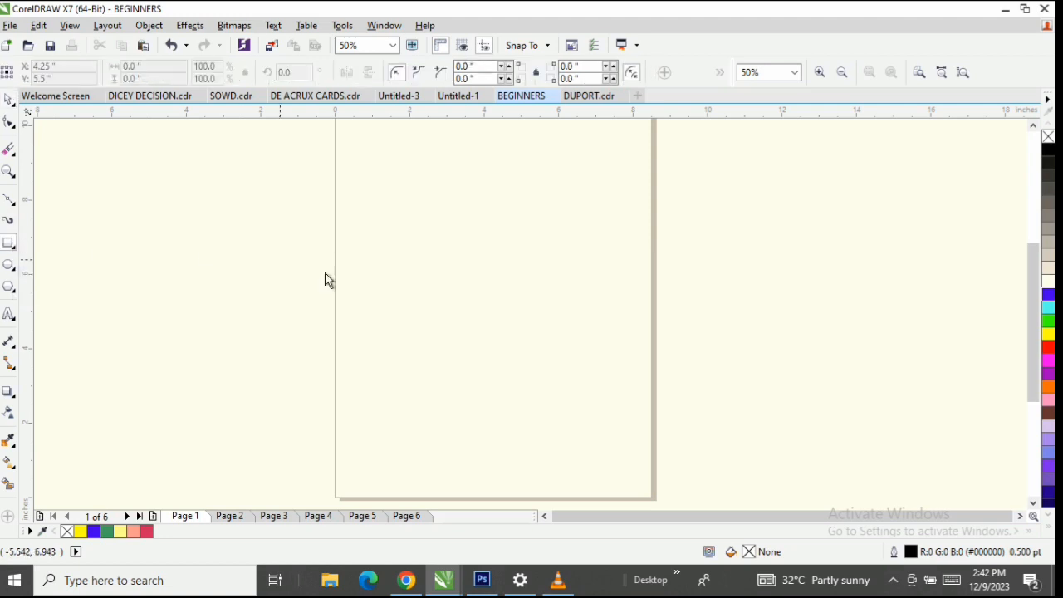
{"action": "left_click_drag", "start_coordinate": [402, 196], "coordinate": [651, 395]}
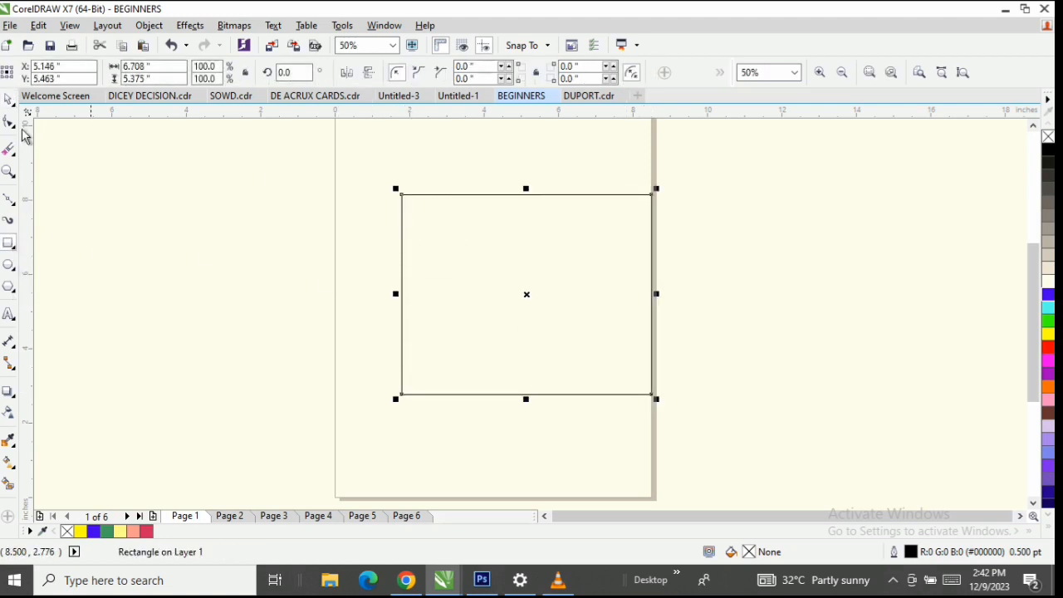
{"action": "left_click", "coordinate": [8, 99]}
{"action": "left_click_drag", "start_coordinate": [463, 259], "coordinate": [422, 261]}
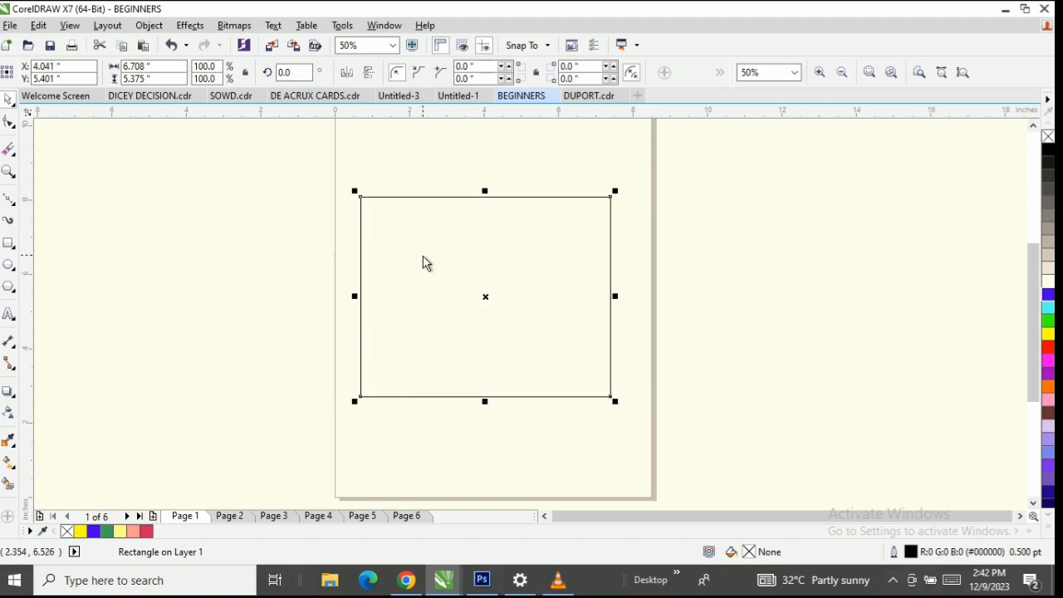
{"action": "left_click", "coordinate": [1048, 295]}
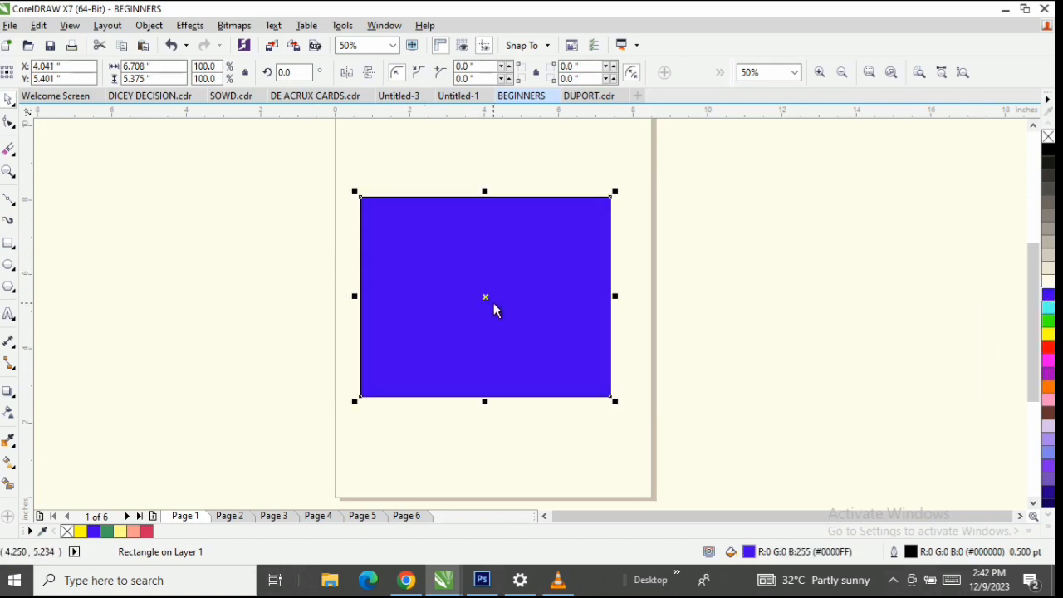
Duplicate the blue rectangle just to its right and give the copy a yellow fill and yellow outline.
{"action": "left_click_drag", "start_coordinate": [489, 293], "coordinate": [744, 303]}
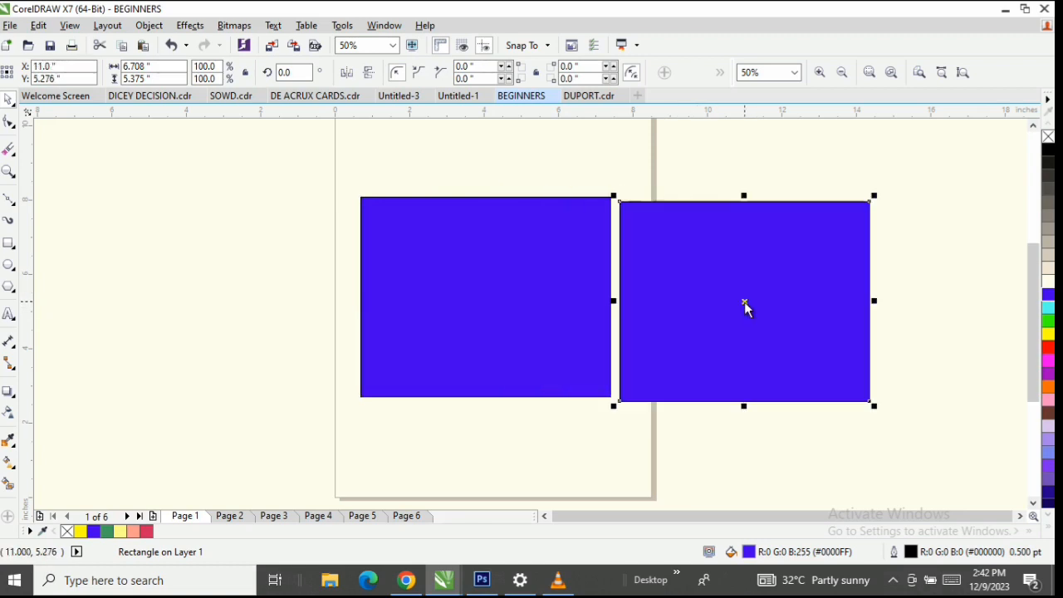
{"action": "left_click", "coordinate": [1048, 322]}
{"action": "left_click", "coordinate": [1048, 334]}
{"action": "right_click", "coordinate": [1048, 335]}
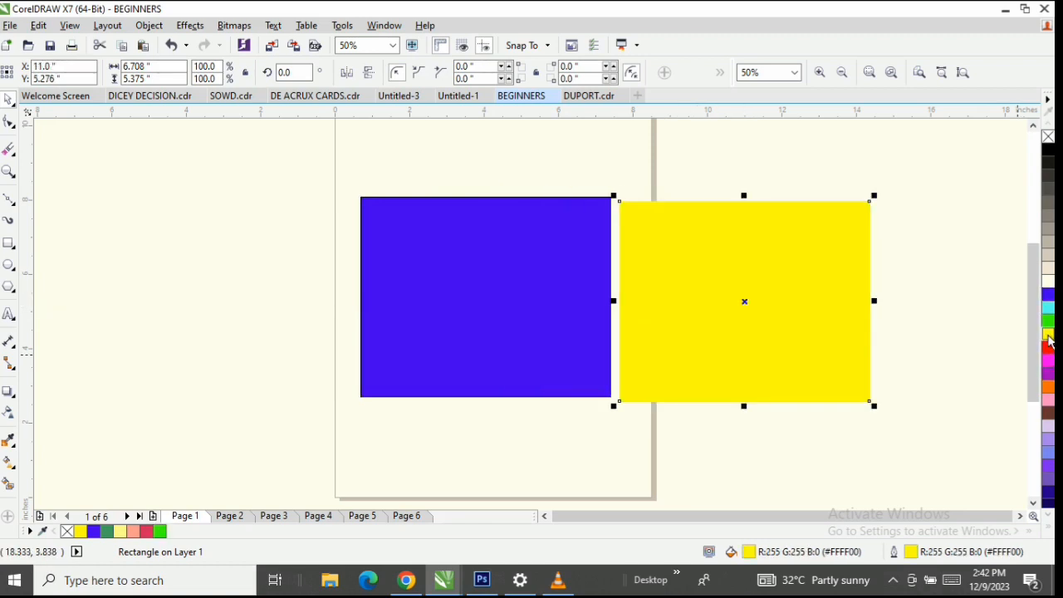
Move the yellow rectangle up slightly so it sits level with the blue one.
{"action": "left_click", "coordinate": [800, 329]}
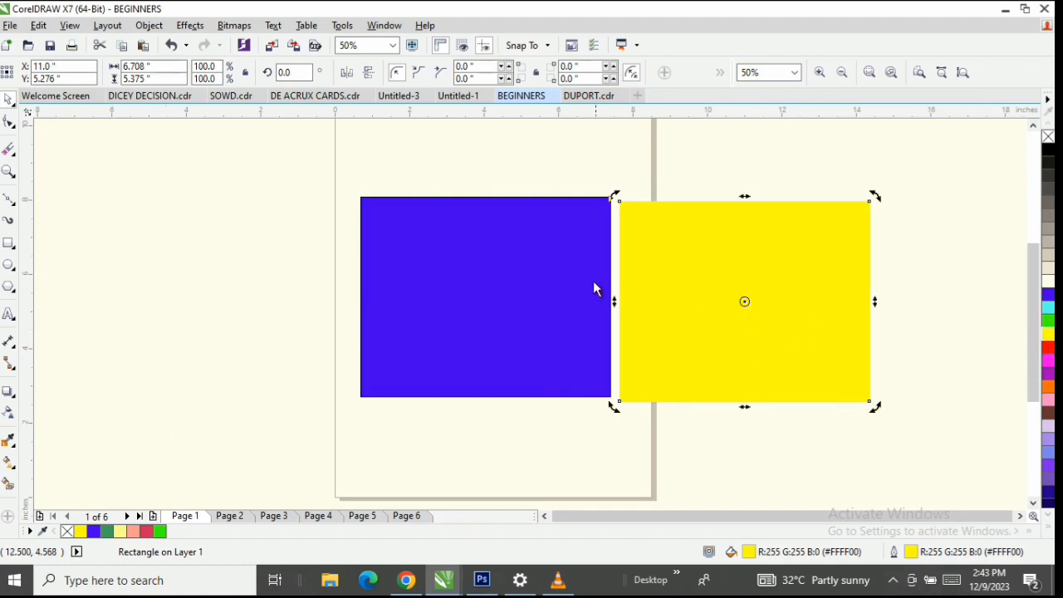
{"action": "scroll", "coordinate": [593, 282], "scroll_direction": "up", "scroll_amount": 1}
{"action": "scroll", "coordinate": [799, 294], "scroll_direction": "down", "scroll_amount": 2}
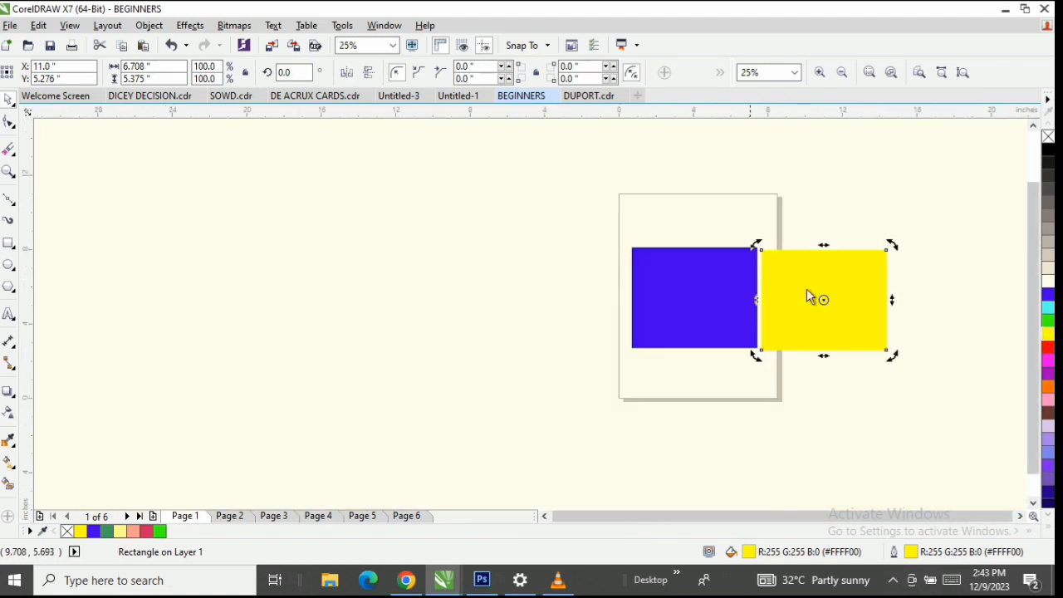
{"action": "scroll", "coordinate": [806, 288], "scroll_direction": "up", "scroll_amount": 1}
{"action": "left_click_drag", "start_coordinate": [801, 282], "coordinate": [801, 278]}
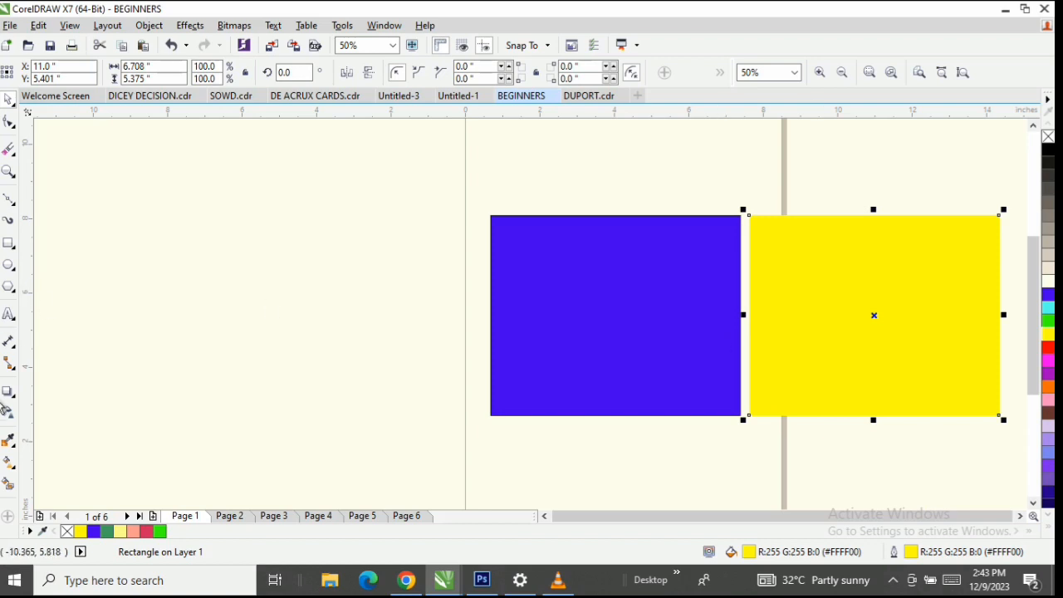
Apply a linear fountain transparency to the yellow rectangle, running from its centre towards the blue rectangle at about 175 degrees.
{"action": "left_click", "coordinate": [7, 414]}
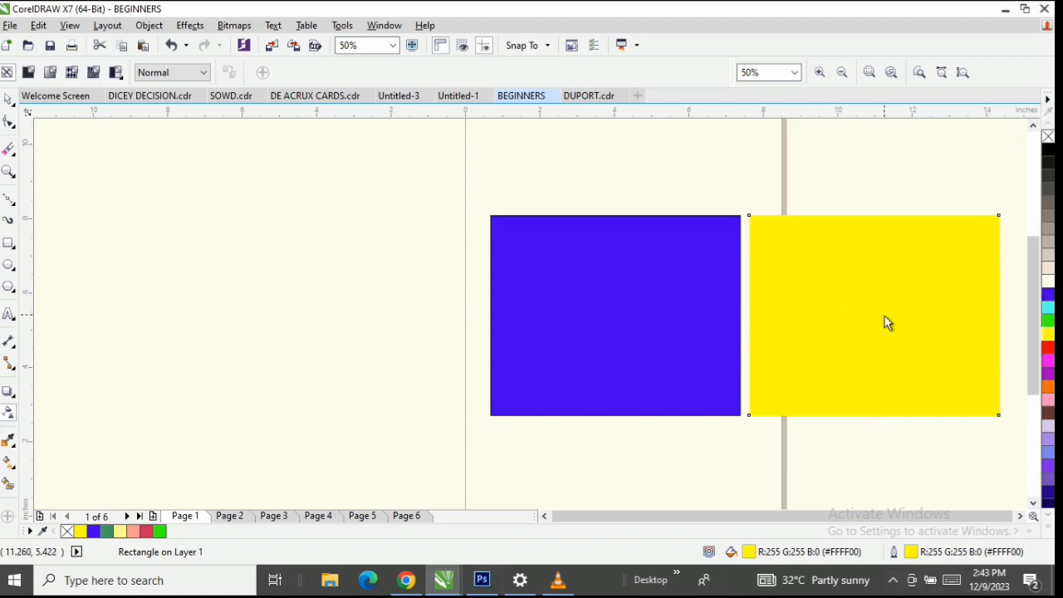
{"action": "scroll", "coordinate": [886, 323], "scroll_direction": "up", "scroll_amount": 1}
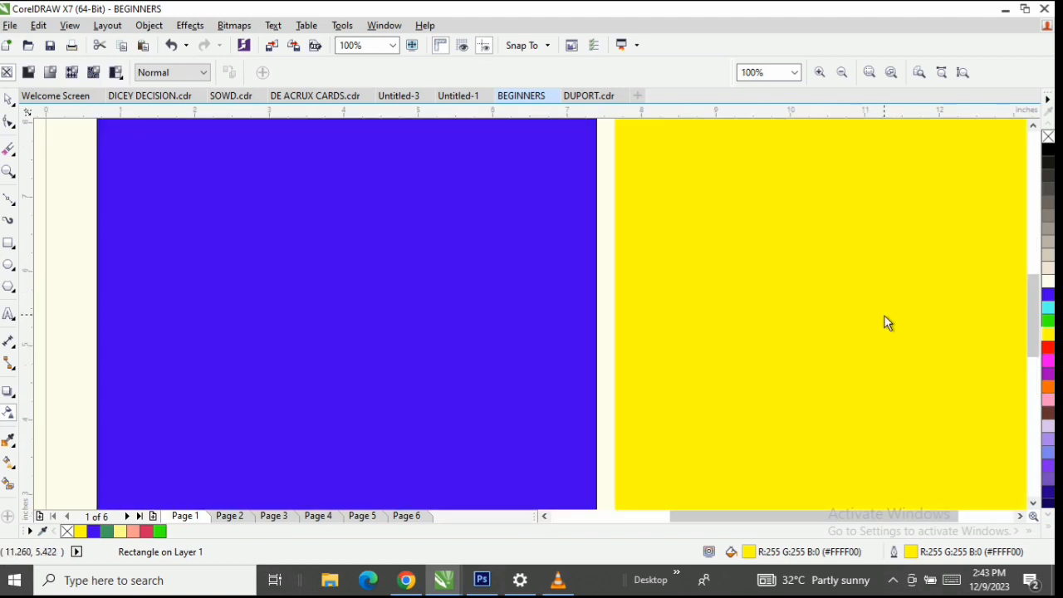
{"action": "left_click_drag", "start_coordinate": [885, 316], "coordinate": [371, 279]}
{"action": "scroll", "coordinate": [394, 286], "scroll_direction": "down", "scroll_amount": 1}
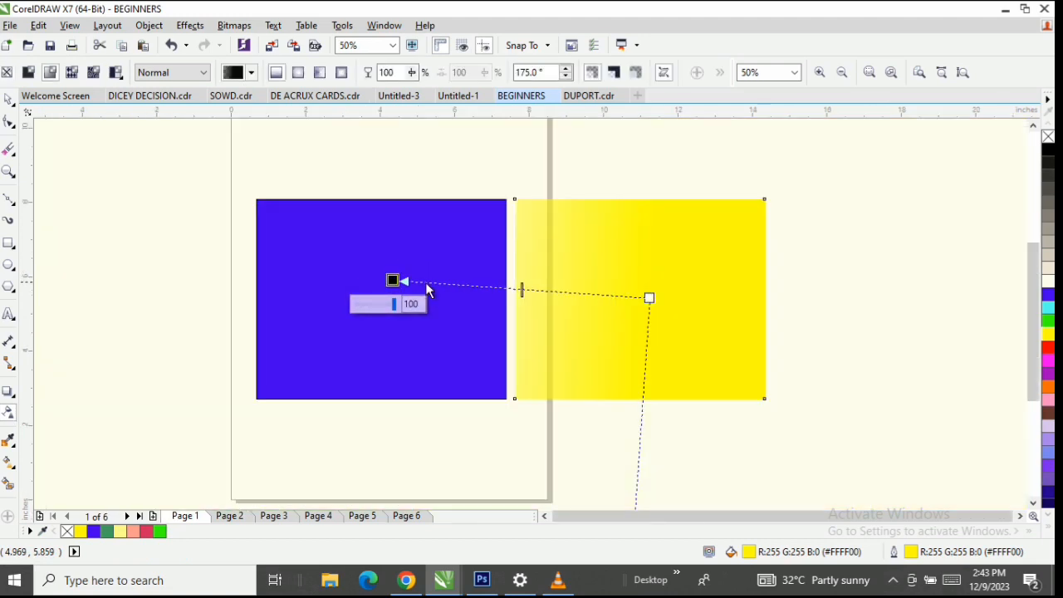
{"action": "scroll", "coordinate": [520, 298], "scroll_direction": "up", "scroll_amount": 1}
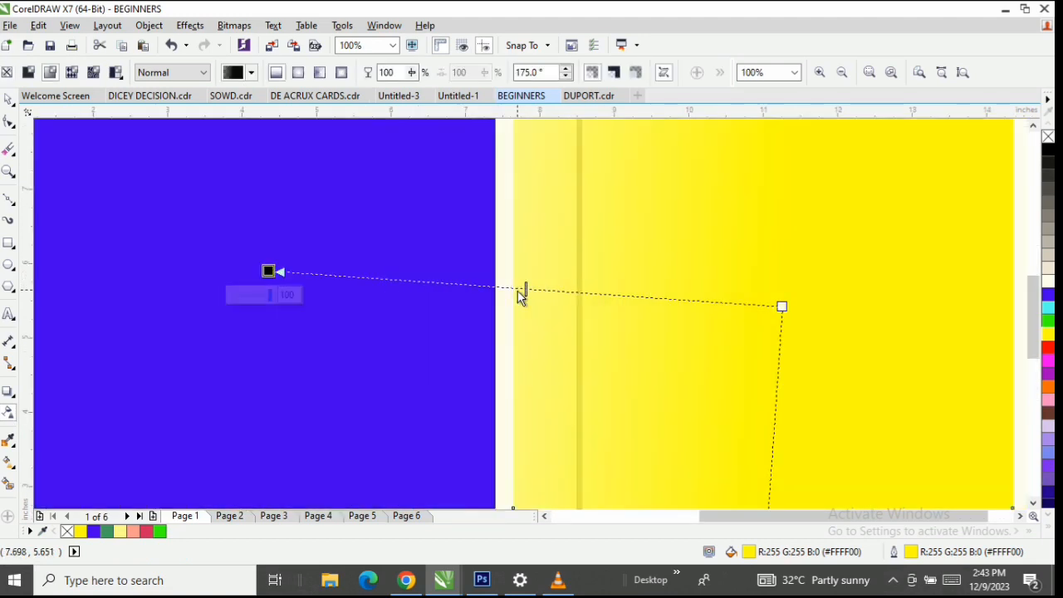
Shorten the yellow rectangle's linear transparency so its fully transparent end lies inside the rectangle, at an angle of about 170 degrees.
{"action": "scroll", "coordinate": [519, 297], "scroll_direction": "down", "scroll_amount": 1}
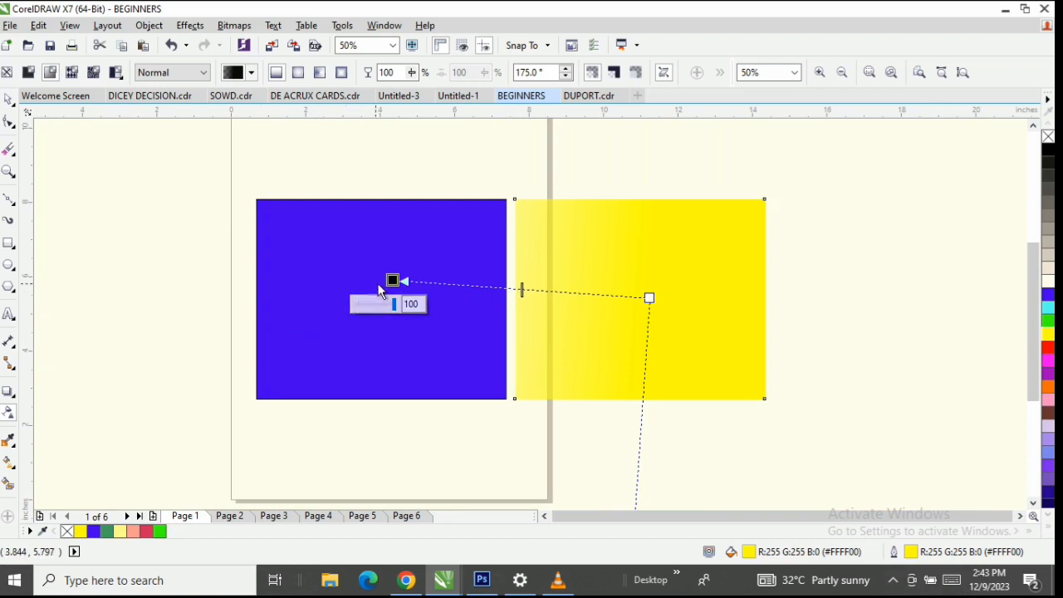
{"action": "left_click_drag", "start_coordinate": [396, 282], "coordinate": [570, 289]}
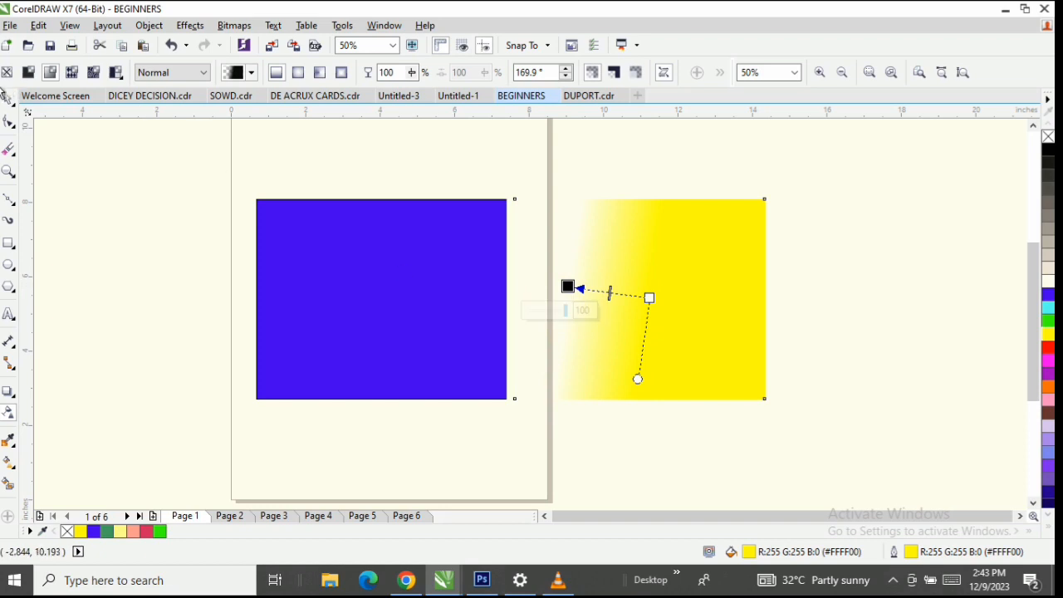
{"action": "left_click", "coordinate": [9, 99]}
{"action": "scroll", "coordinate": [510, 373], "scroll_direction": "up", "scroll_amount": 1}
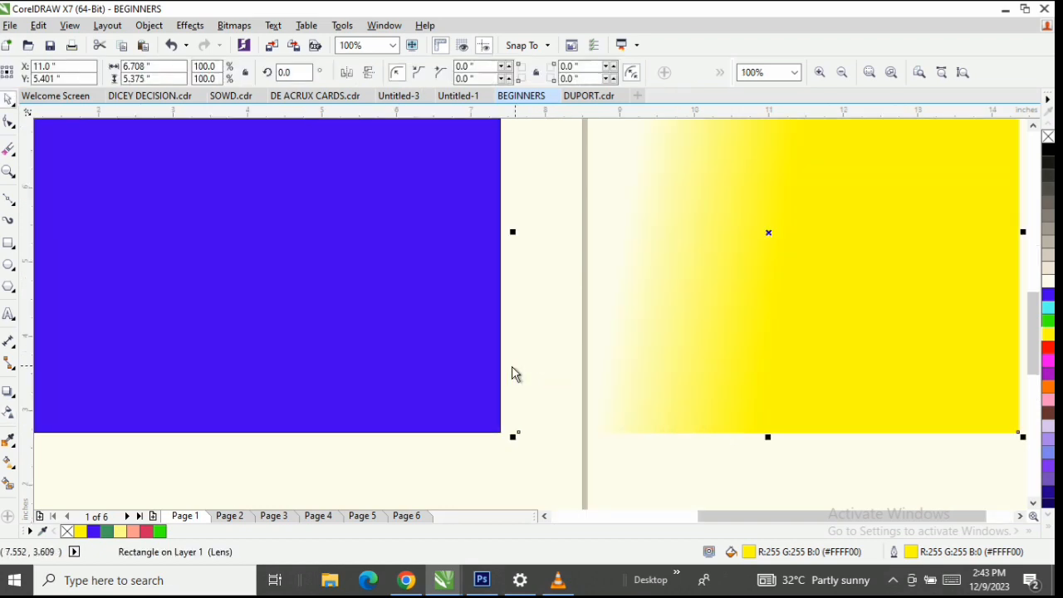
{"action": "scroll", "coordinate": [510, 372], "scroll_direction": "down", "scroll_amount": 1}
{"action": "scroll", "coordinate": [516, 281], "scroll_direction": "up", "scroll_amount": 1}
{"action": "scroll", "coordinate": [524, 282], "scroll_direction": "down", "scroll_amount": 1}
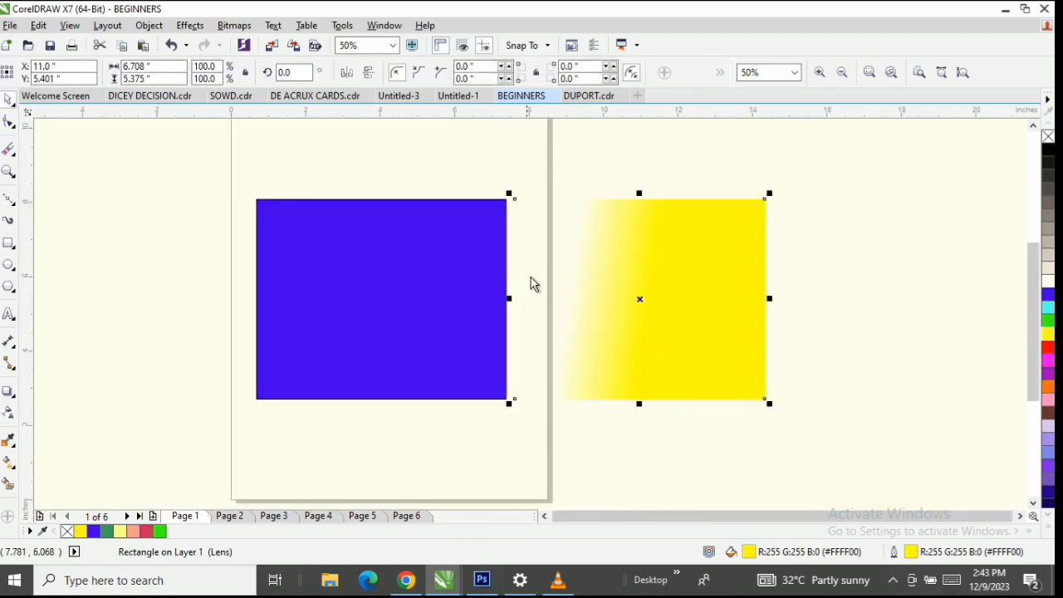
Move the yellow rectangle left to overlap the blue one's right part, with its centre at X about 8.35 inches.
{"action": "mouse_move", "coordinate": [735, 307]}
{"action": "left_mouse_down"}
{"action": "mouse_move", "coordinate": [674, 299]}
{"action": "mouse_move", "coordinate": [681, 308]}
{"action": "mouse_move", "coordinate": [657, 311]}
{"action": "left_mouse_up"}
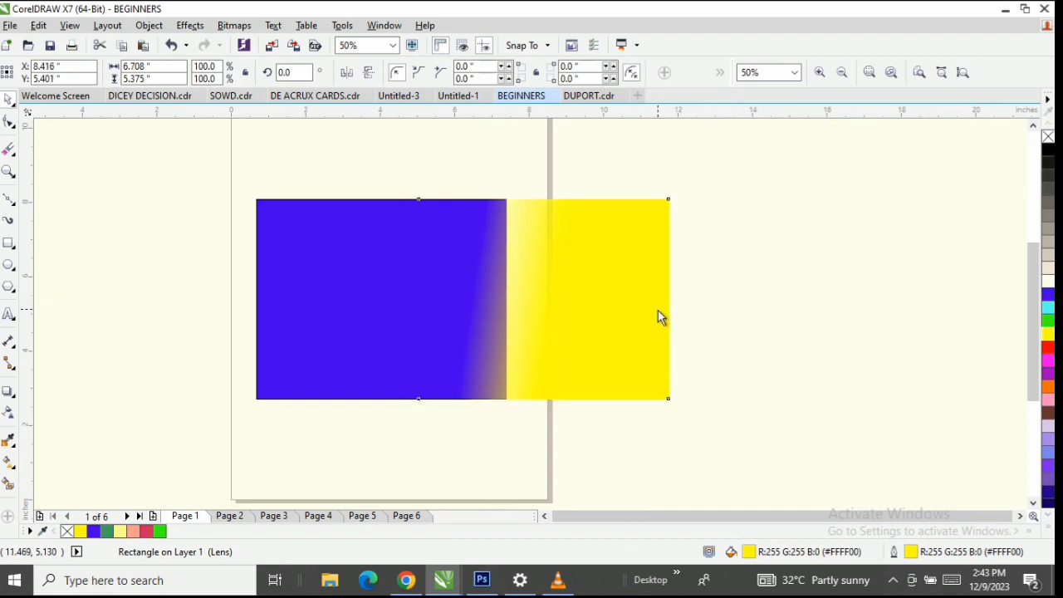
{"action": "left_click", "coordinate": [656, 312]}
{"action": "left_click", "coordinate": [656, 311]}
{"action": "left_click_drag", "start_coordinate": [657, 311], "coordinate": [652, 309]}
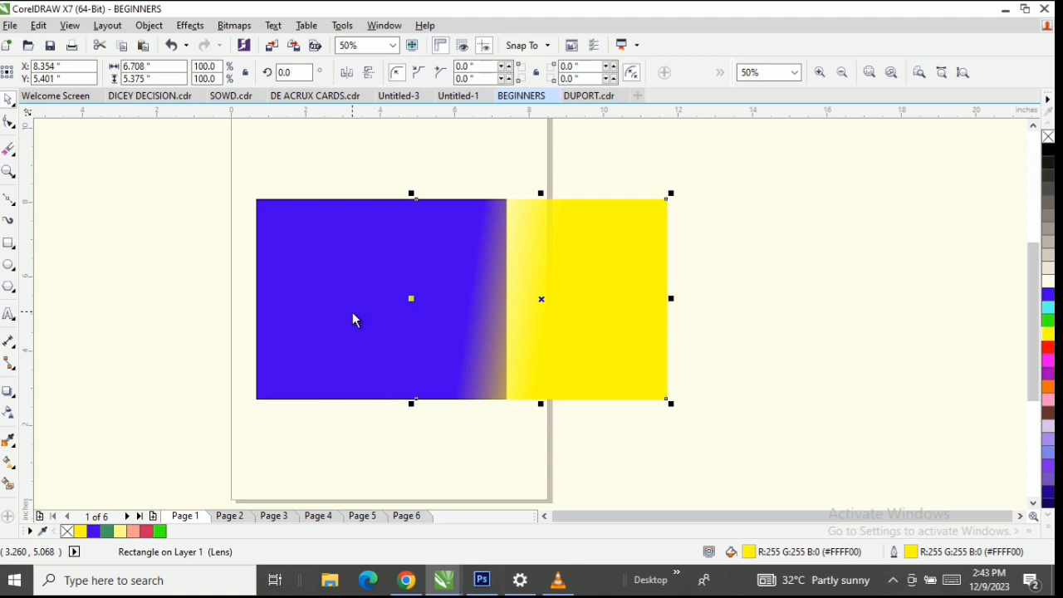
Apply a linear fountain transparency to the blue rectangle, running from its centre towards the yellow rectangle at about -2.6 degrees.
{"action": "left_click", "coordinate": [8, 412]}
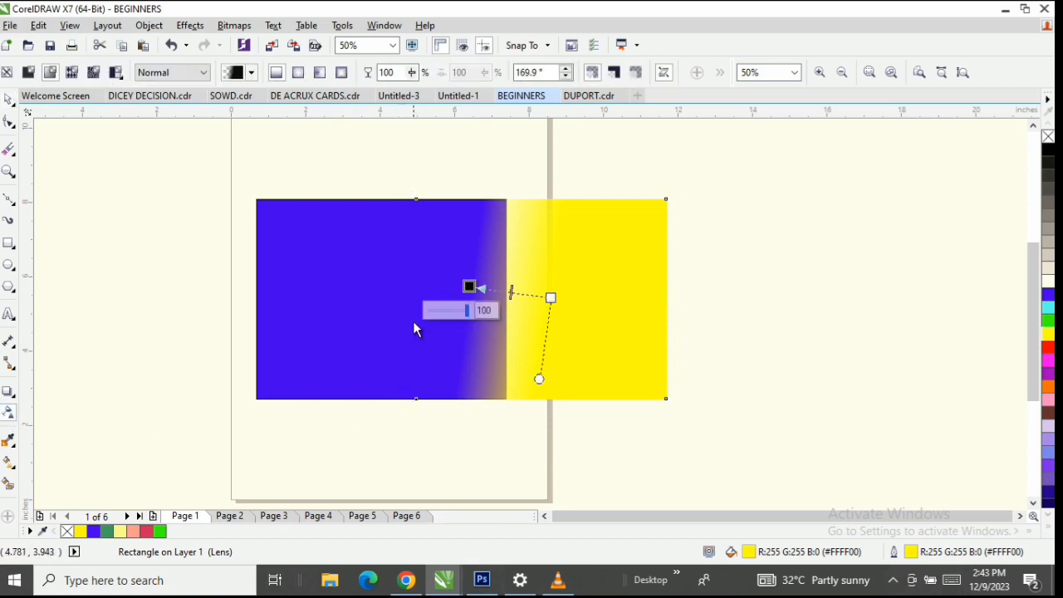
{"action": "left_click", "coordinate": [337, 288]}
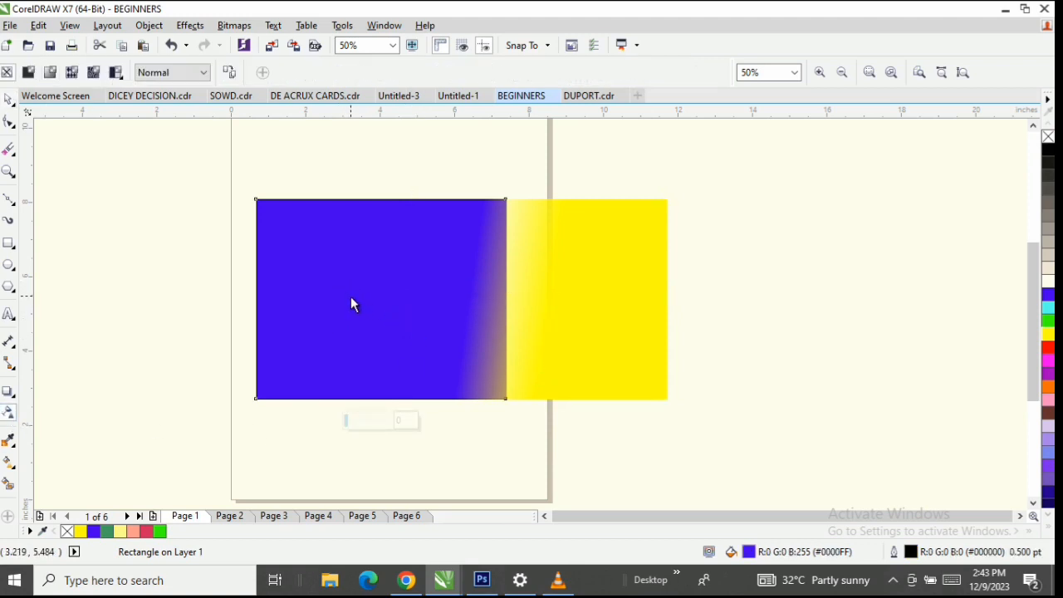
{"action": "left_click_drag", "start_coordinate": [350, 296], "coordinate": [483, 305]}
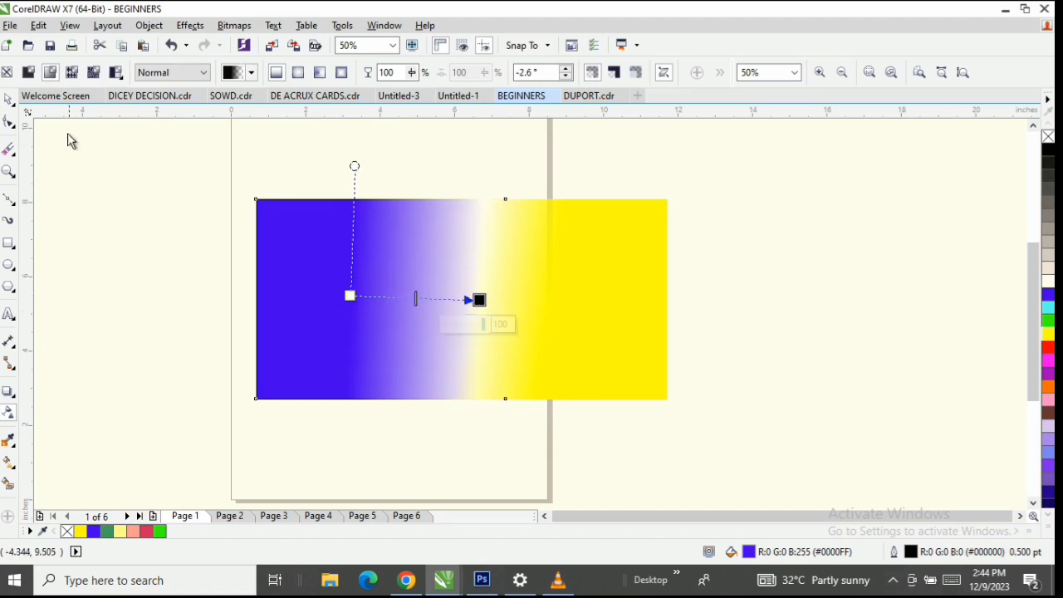
{"action": "left_click", "coordinate": [8, 99]}
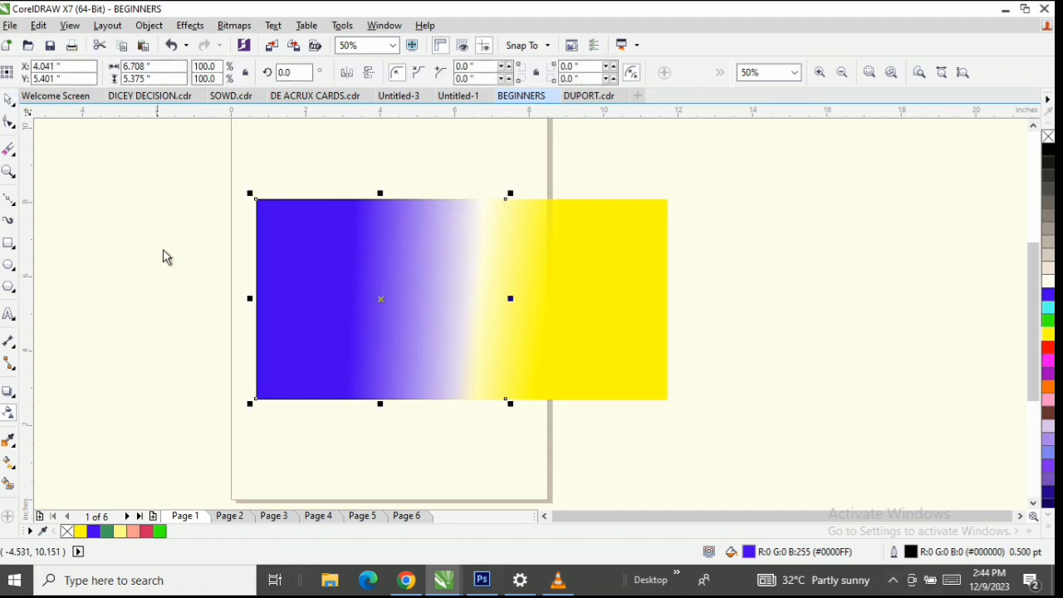
Shift the blue and yellow rectangles towards each other until their faded edges blend, with centres at X about 5.0 and 7.7 inches.
{"action": "left_click", "coordinate": [316, 296]}
{"action": "left_click_drag", "start_coordinate": [316, 300], "coordinate": [336, 301]}
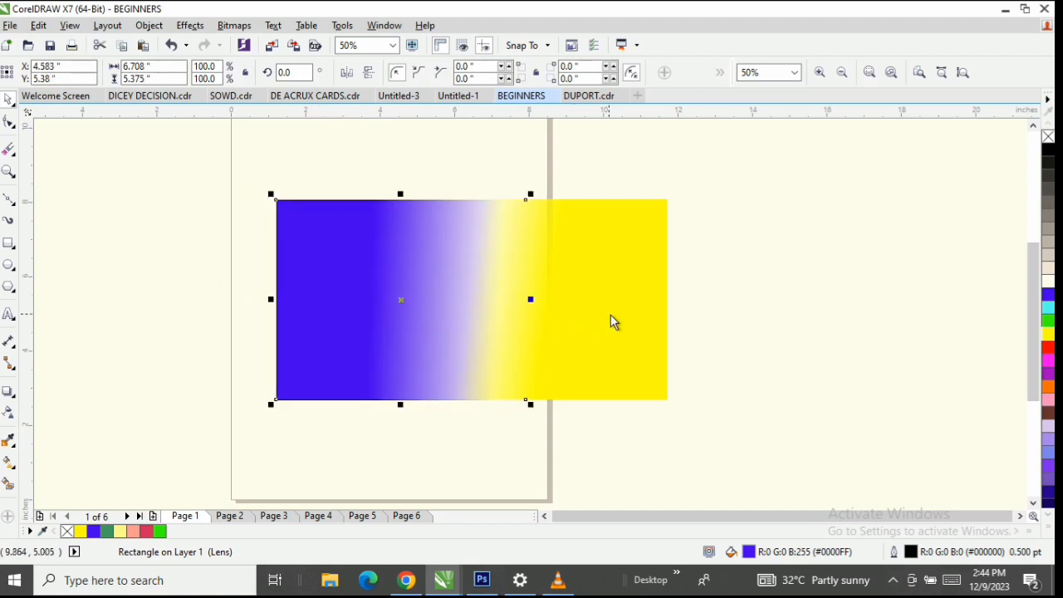
{"action": "mouse_move", "coordinate": [612, 321]}
{"action": "left_mouse_down"}
{"action": "mouse_move", "coordinate": [596, 318]}
{"action": "mouse_move", "coordinate": [611, 316]}
{"action": "left_mouse_up"}
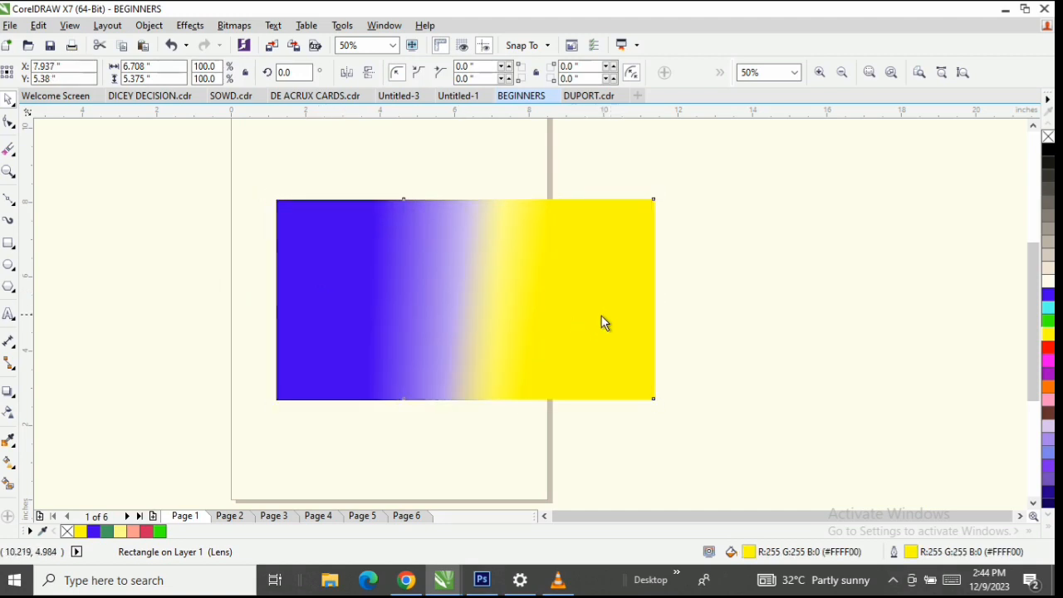
{"action": "mouse_move", "coordinate": [338, 298]}
{"action": "left_mouse_down"}
{"action": "mouse_move", "coordinate": [318, 299]}
{"action": "mouse_move", "coordinate": [329, 309]}
{"action": "left_mouse_up"}
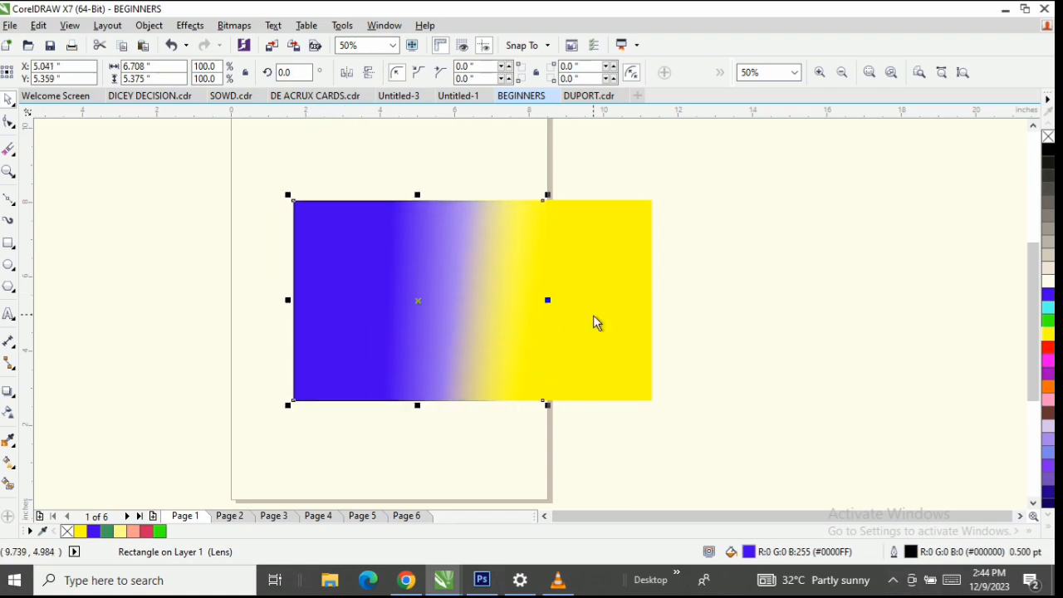
{"action": "left_click_drag", "start_coordinate": [593, 314], "coordinate": [584, 316]}
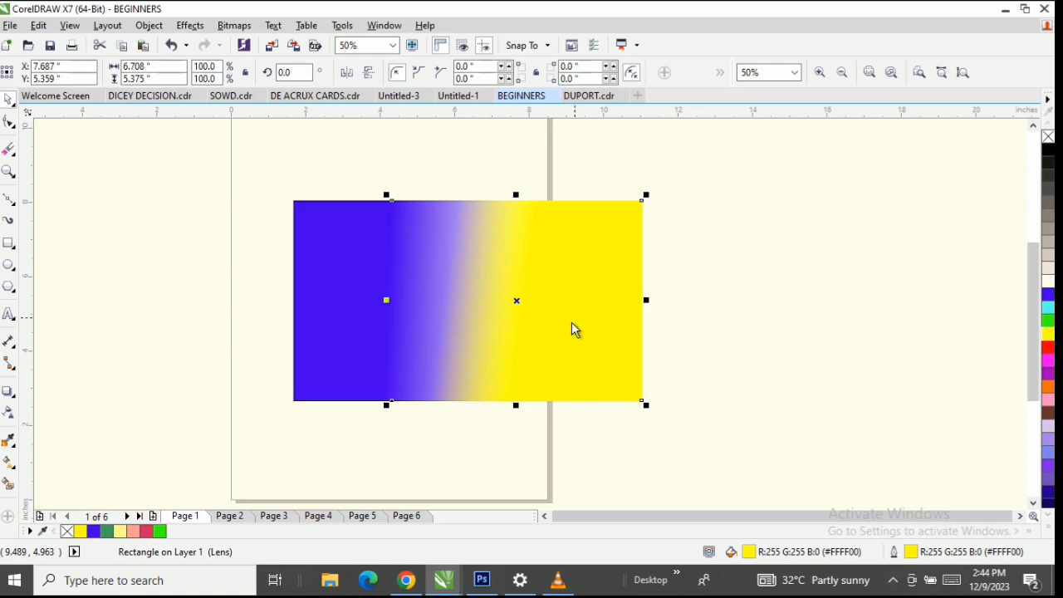
{"action": "left_click", "coordinate": [7, 415]}
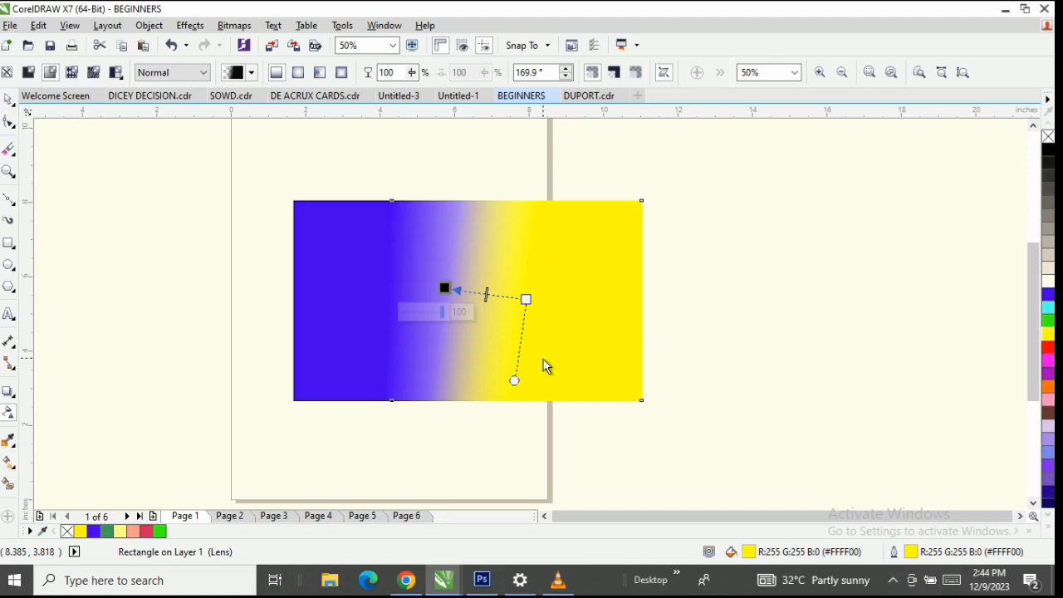
Move the yellow and blue rectangles off the page to the empty area on its right.
{"action": "left_click", "coordinate": [8, 100]}
{"action": "left_click_drag", "start_coordinate": [526, 329], "coordinate": [877, 347]}
{"action": "left_click", "coordinate": [419, 327]}
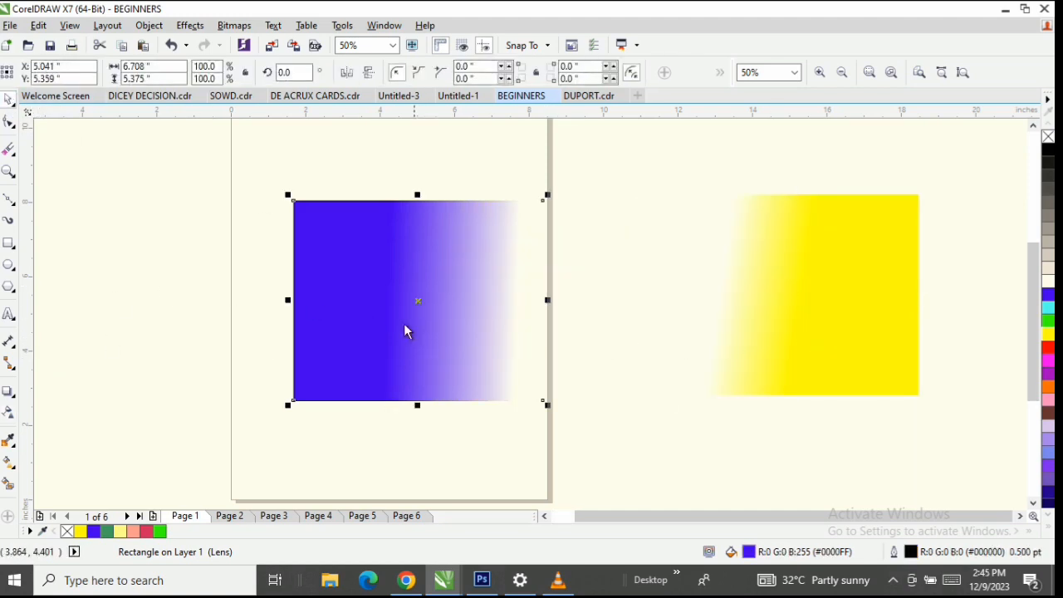
{"action": "left_click_drag", "start_coordinate": [404, 325], "coordinate": [887, 325]}
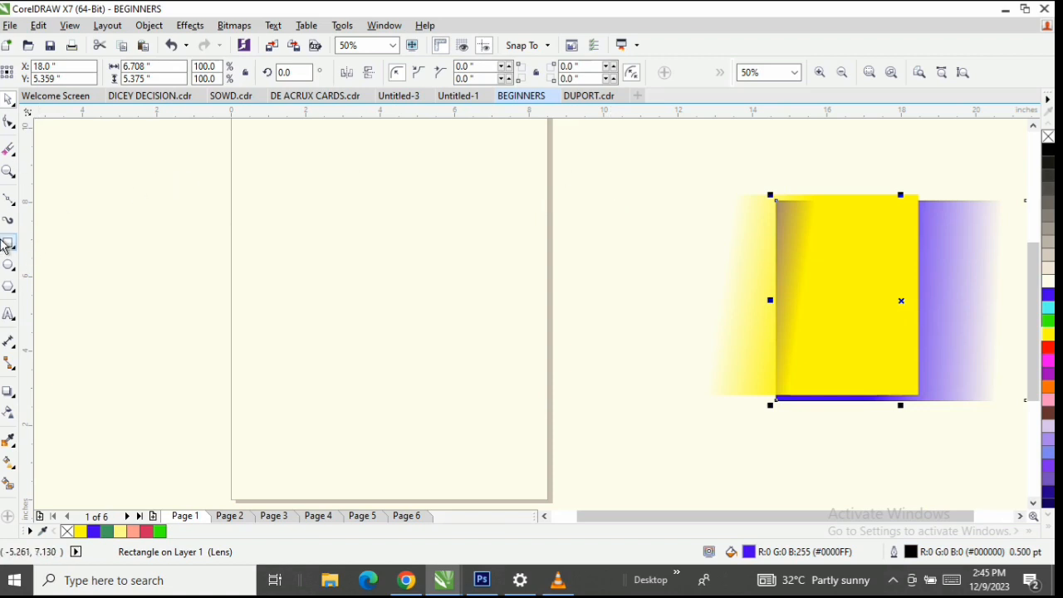
Draw a rectangle about 6.3 by 5.8 inches in the middle of the page and fill it blue.
{"action": "left_click", "coordinate": [7, 243]}
{"action": "left_click_drag", "start_coordinate": [274, 181], "coordinate": [510, 396]}
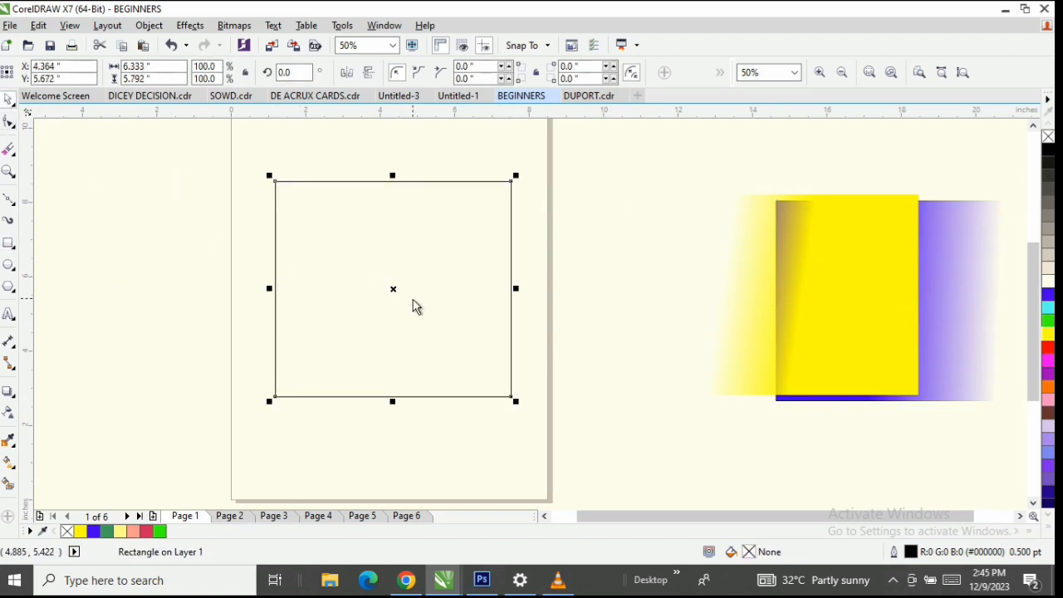
{"action": "left_click", "coordinate": [8, 414]}
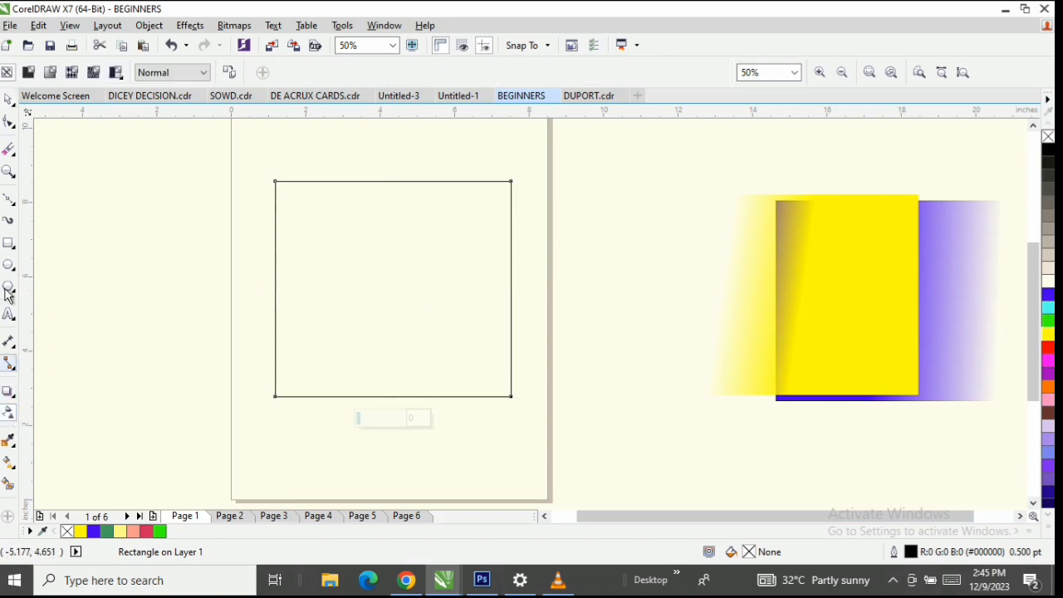
{"action": "left_click", "coordinate": [8, 100]}
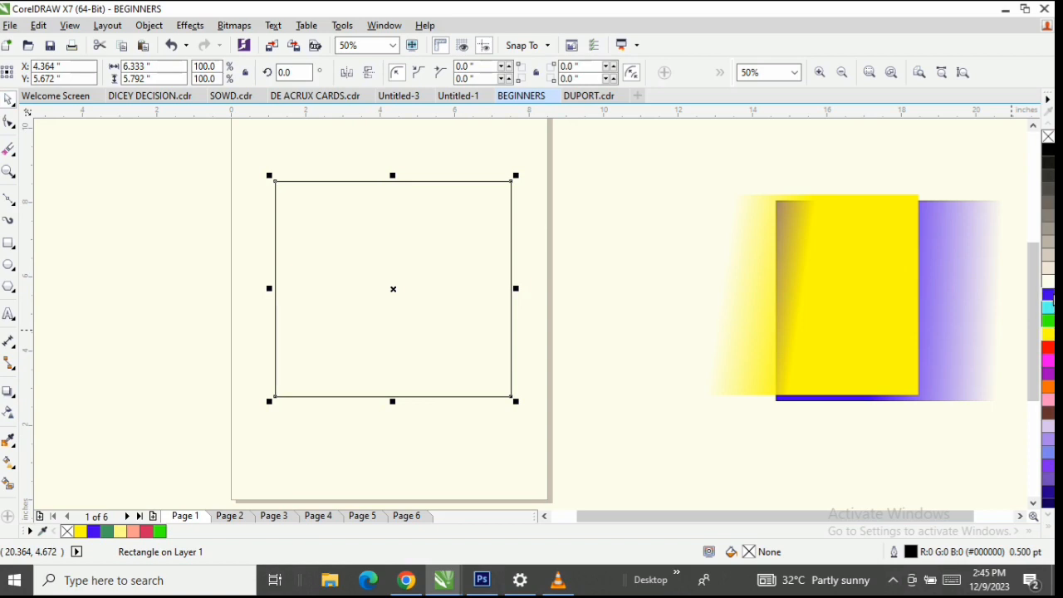
{"action": "left_click", "coordinate": [1048, 307]}
{"action": "left_click", "coordinate": [1047, 295]}
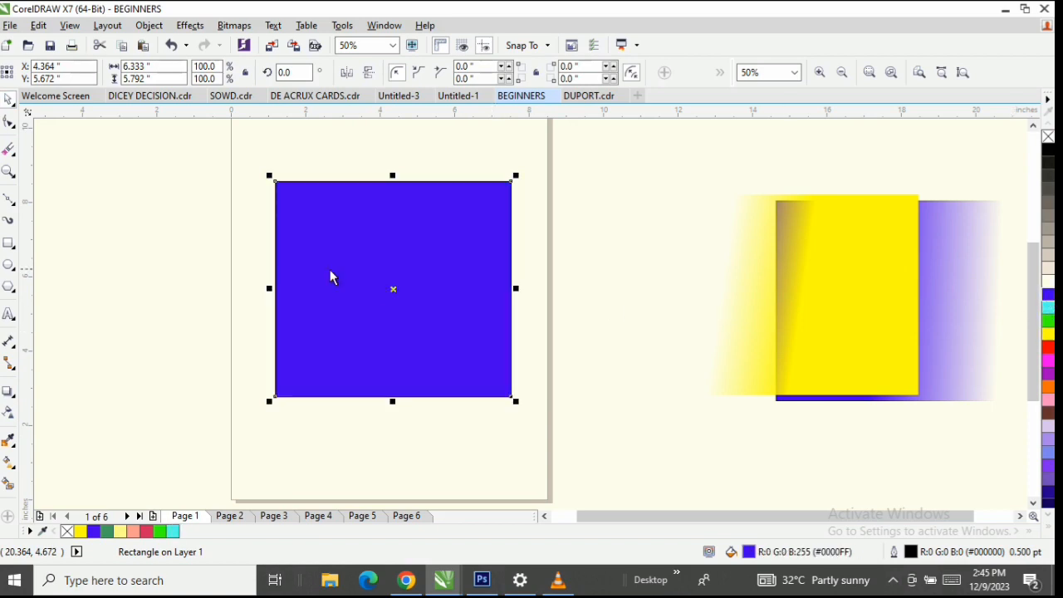
Apply a uniform transparency to the new blue rectangle and raise it to 82.
{"action": "left_click", "coordinate": [8, 414]}
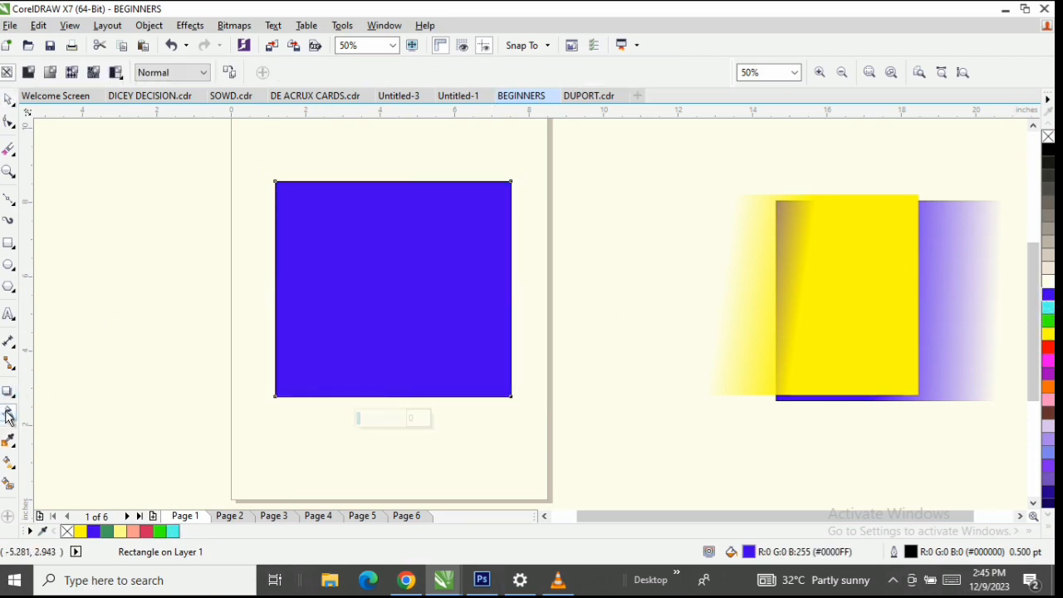
{"action": "left_click", "coordinate": [29, 74]}
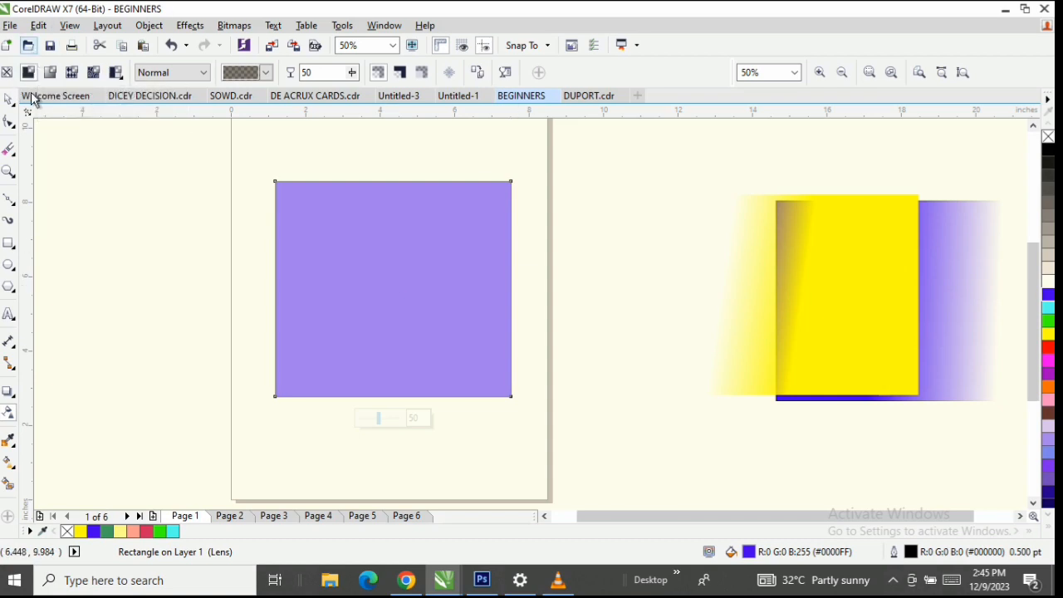
{"action": "left_click", "coordinate": [352, 72]}
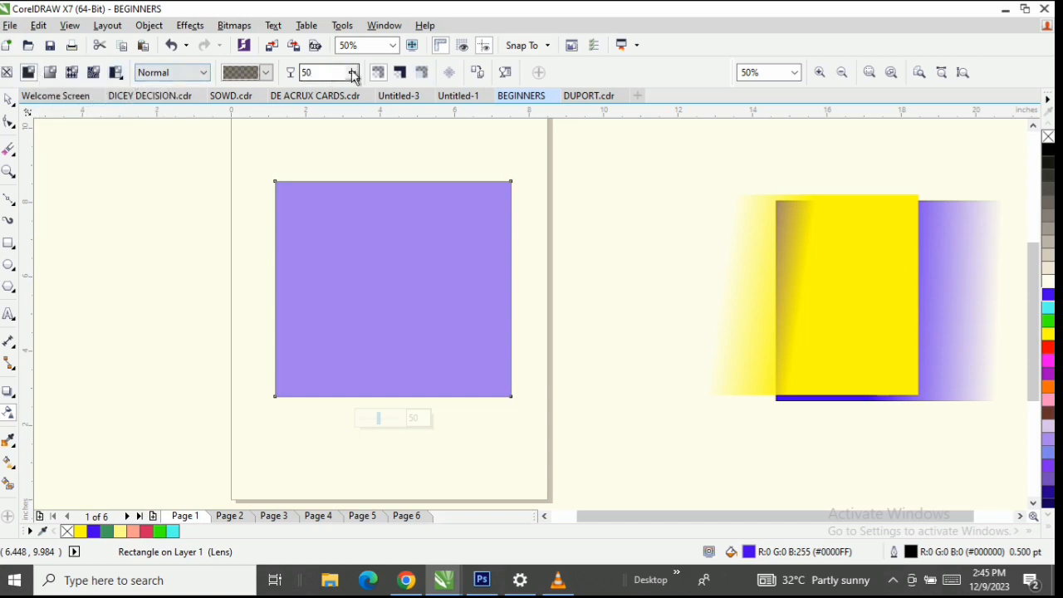
{"action": "mouse_move", "coordinate": [354, 80]}
{"action": "left_mouse_down"}
{"action": "mouse_move", "coordinate": [368, 99]}
{"action": "mouse_move", "coordinate": [358, 98]}
{"action": "left_mouse_up"}
{"action": "left_click", "coordinate": [352, 72]}
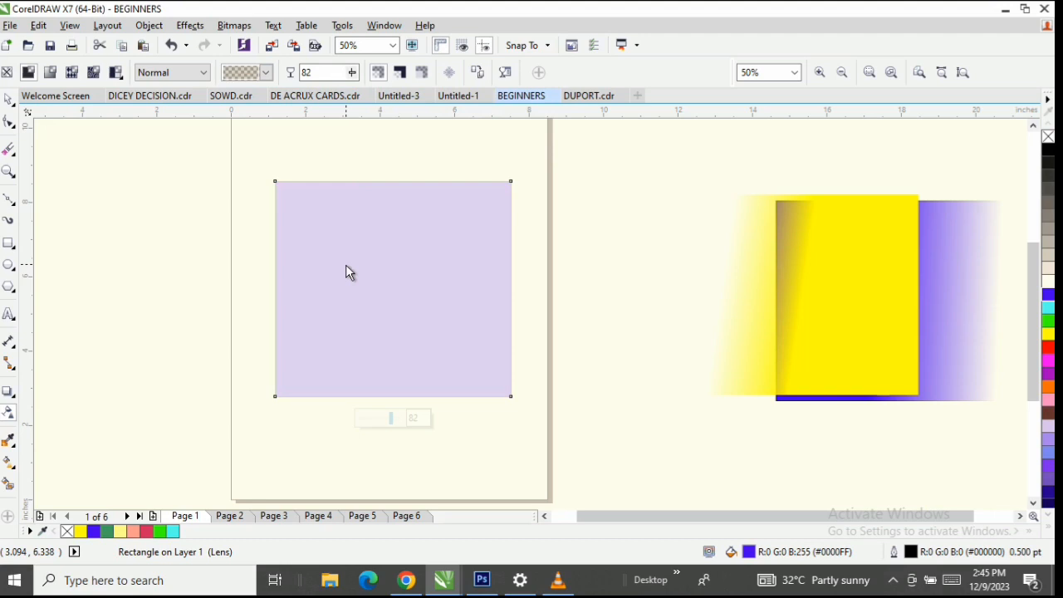
Lower the blue rectangle's uniform transparency to 1, and bring it back up to 23.
{"action": "left_click", "coordinate": [352, 73]}
{"action": "left_click_drag", "start_coordinate": [351, 93], "coordinate": [295, 111]}
{"action": "left_click", "coordinate": [354, 73]}
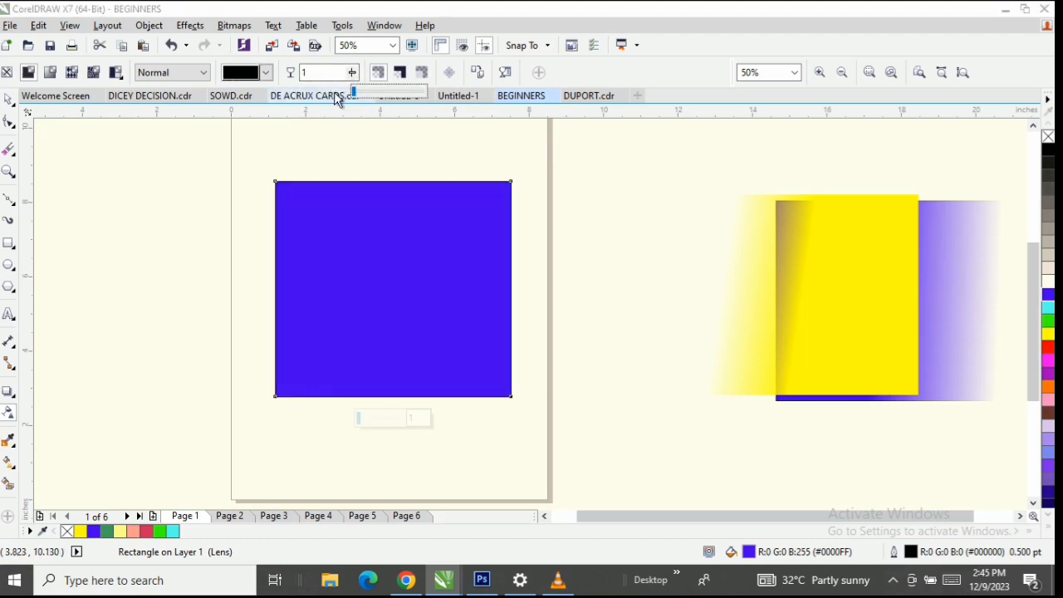
{"action": "left_click", "coordinate": [387, 95]}
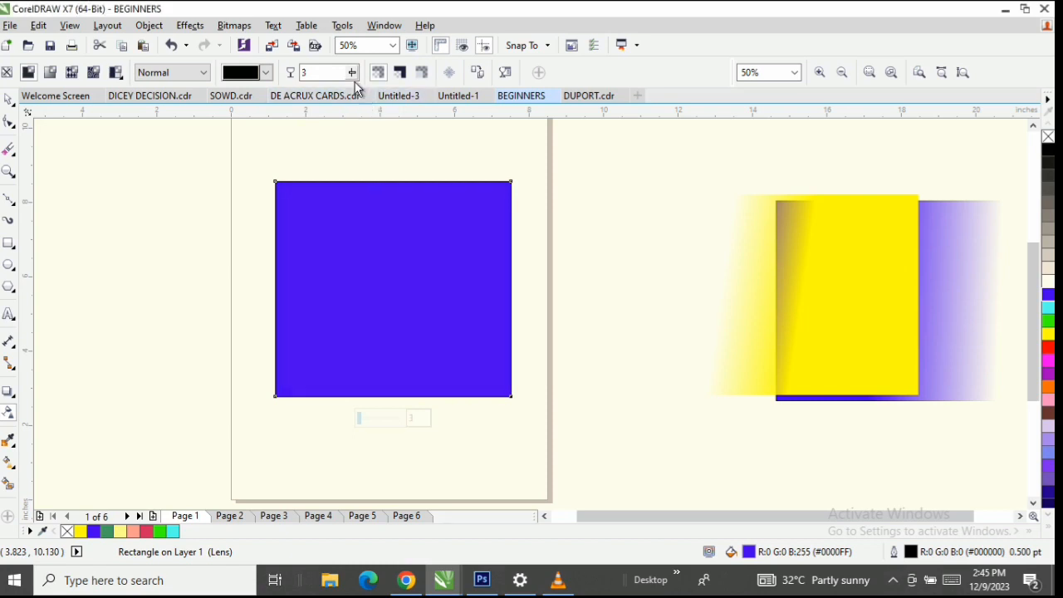
{"action": "left_click", "coordinate": [352, 72]}
{"action": "left_click", "coordinate": [368, 93]}
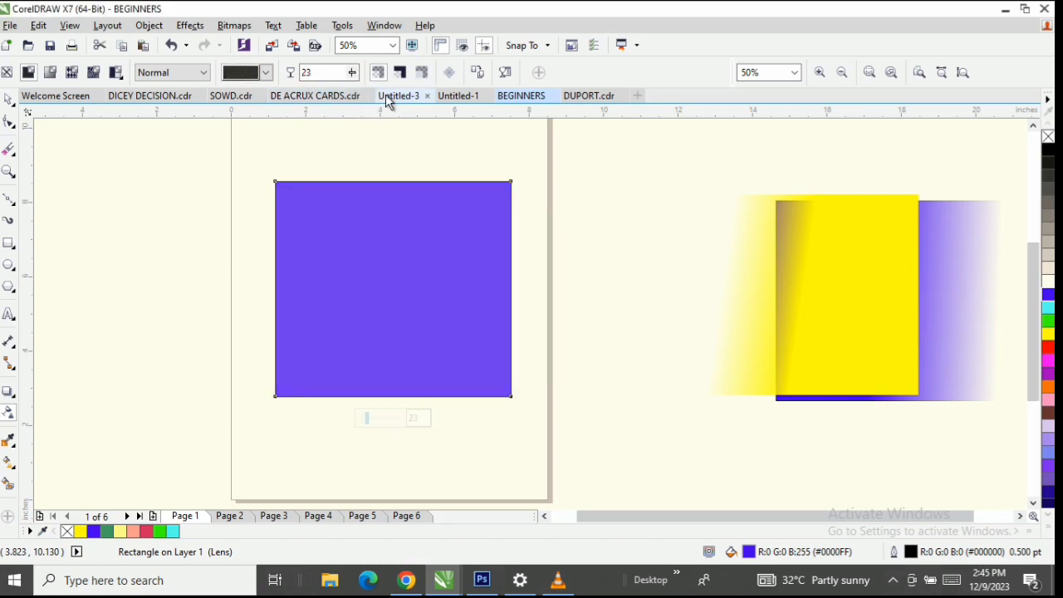
Raise the blue rectangle's uniform transparency to 78, and reset it to 0.
{"action": "left_click", "coordinate": [350, 77]}
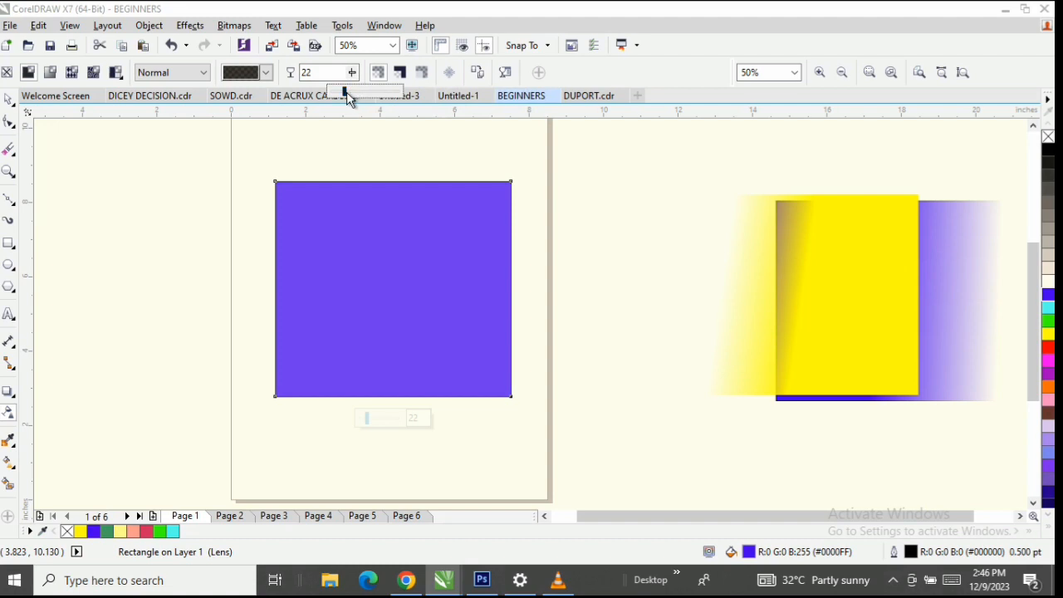
{"action": "left_click_drag", "start_coordinate": [347, 91], "coordinate": [370, 104]}
{"action": "left_click", "coordinate": [352, 72]}
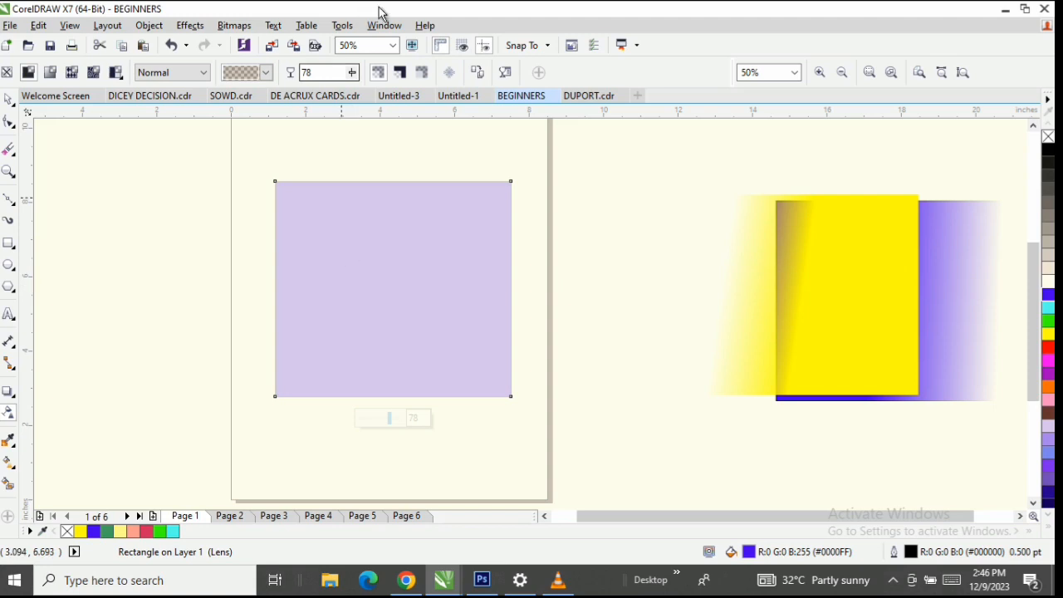
{"action": "left_click_drag", "start_coordinate": [352, 73], "coordinate": [264, 90]}
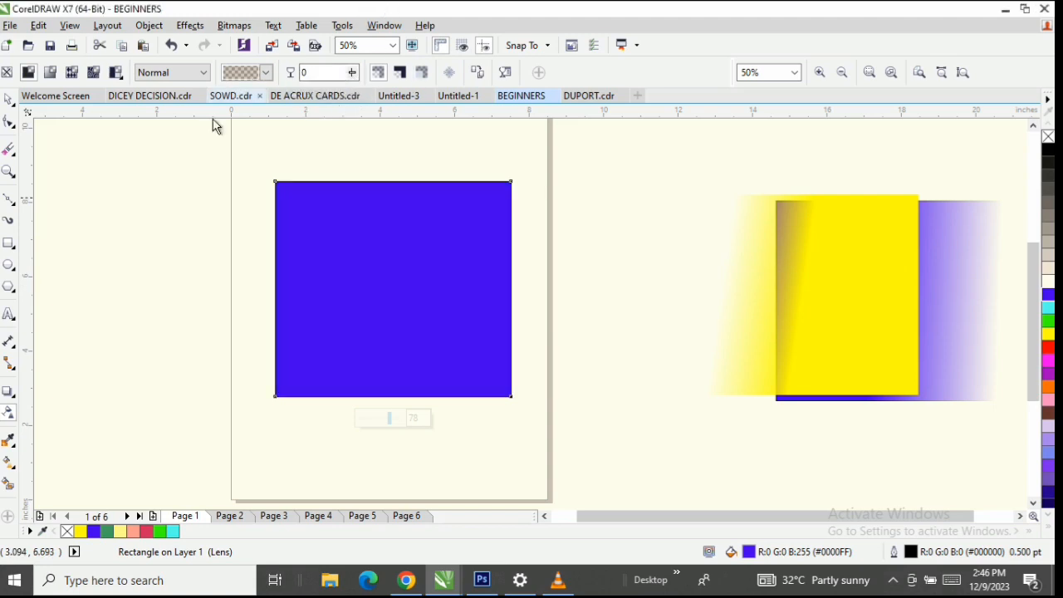
{"action": "left_click", "coordinate": [9, 100]}
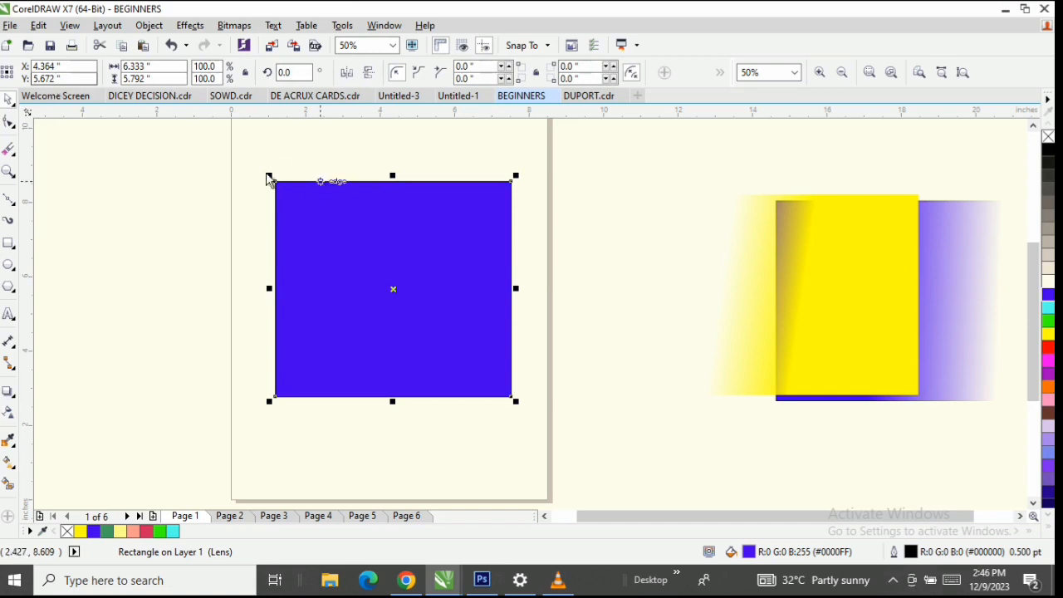
Apply a fountain transparency to the blue rectangle on the page and make it elliptical.
{"action": "left_click", "coordinate": [7, 412]}
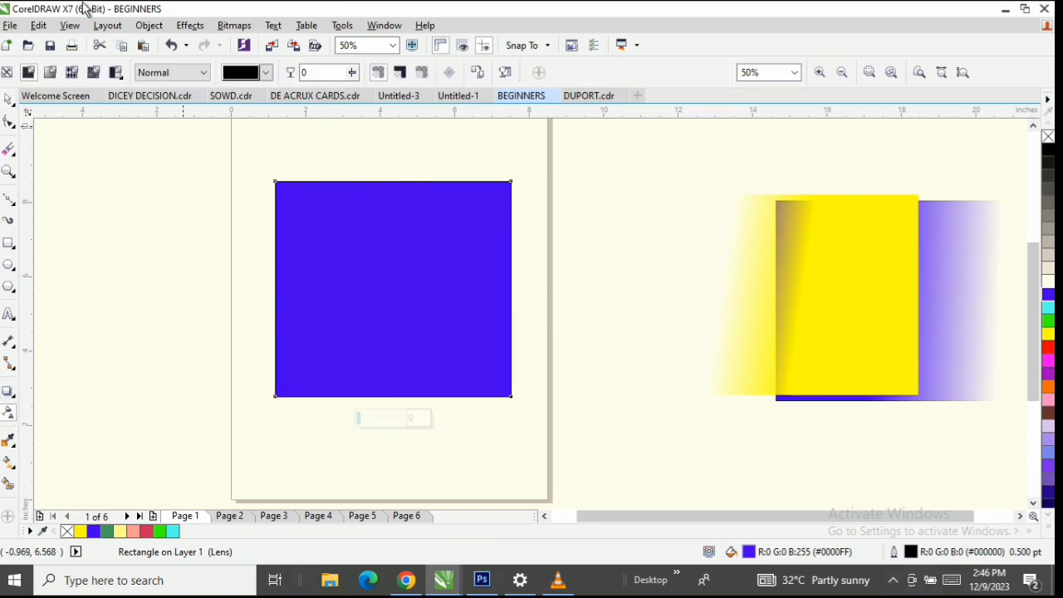
{"action": "left_click", "coordinate": [49, 75]}
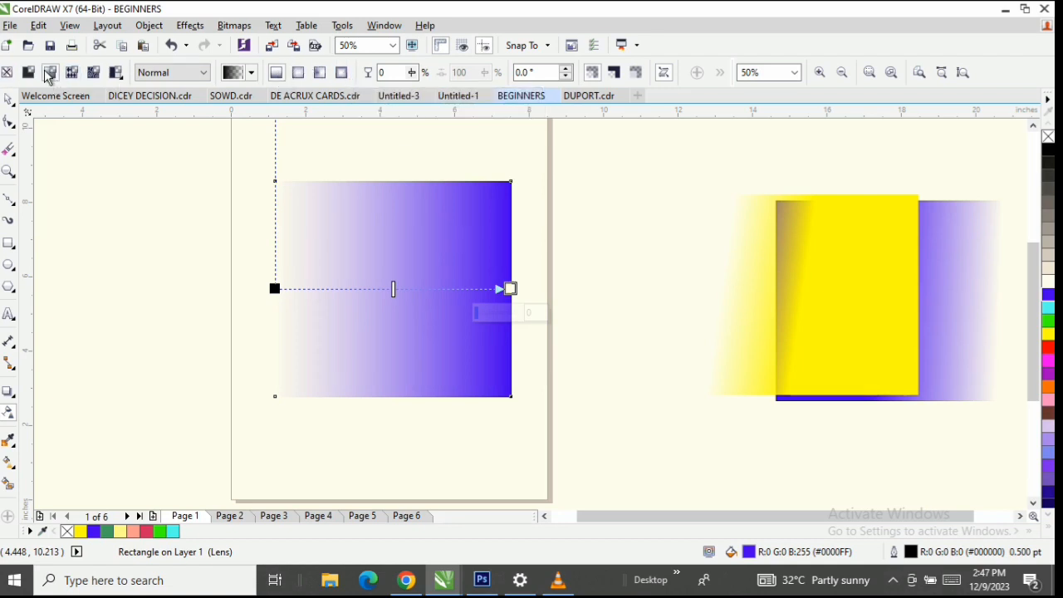
{"action": "left_click", "coordinate": [299, 74]}
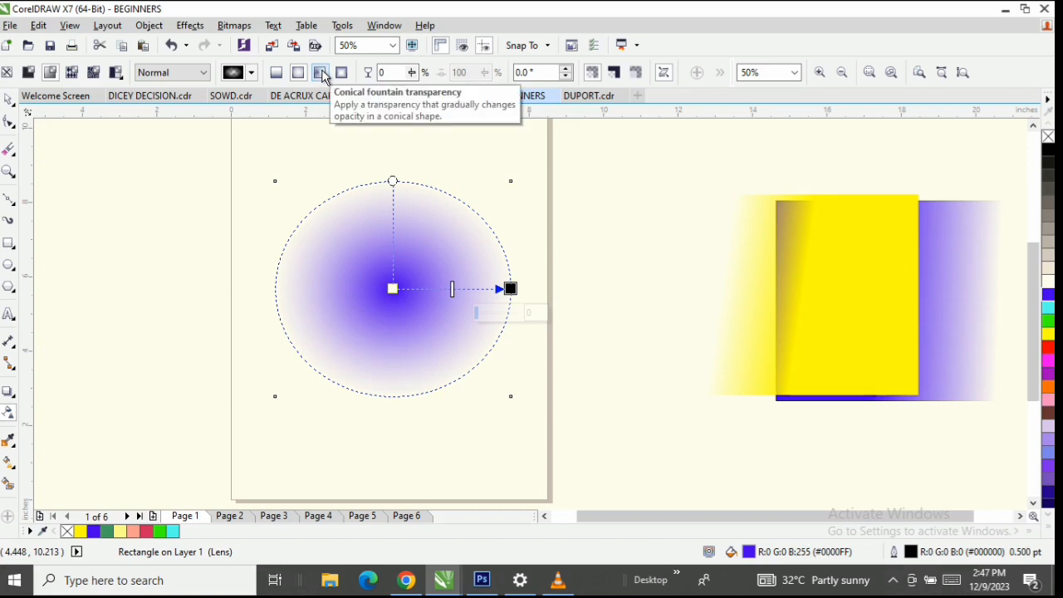
Switch the blue rectangle's fountain transparency to conical, and change it to rectangular.
{"action": "left_click", "coordinate": [323, 75]}
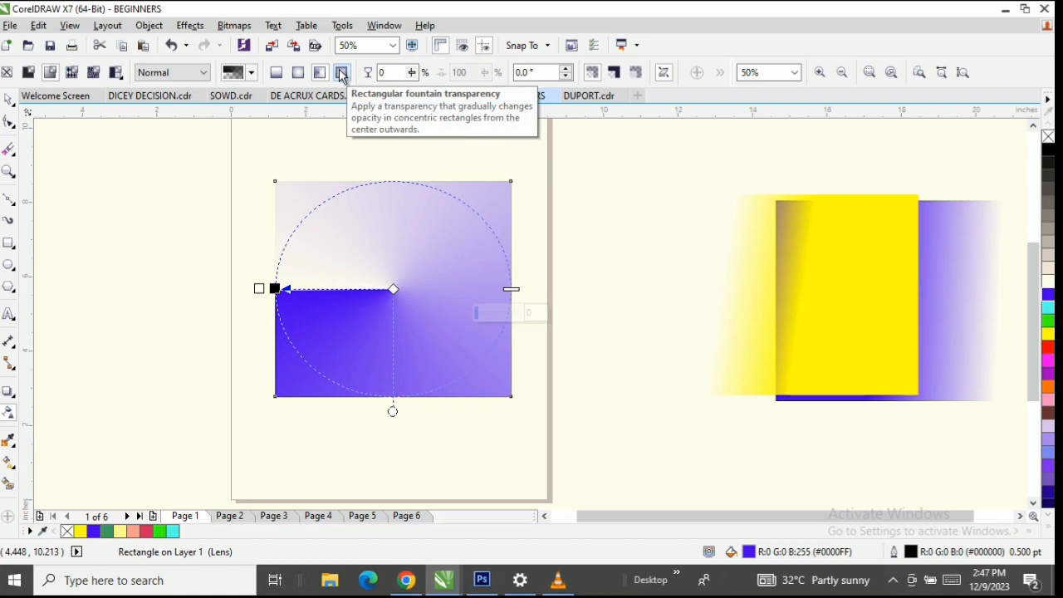
{"action": "left_click", "coordinate": [342, 74]}
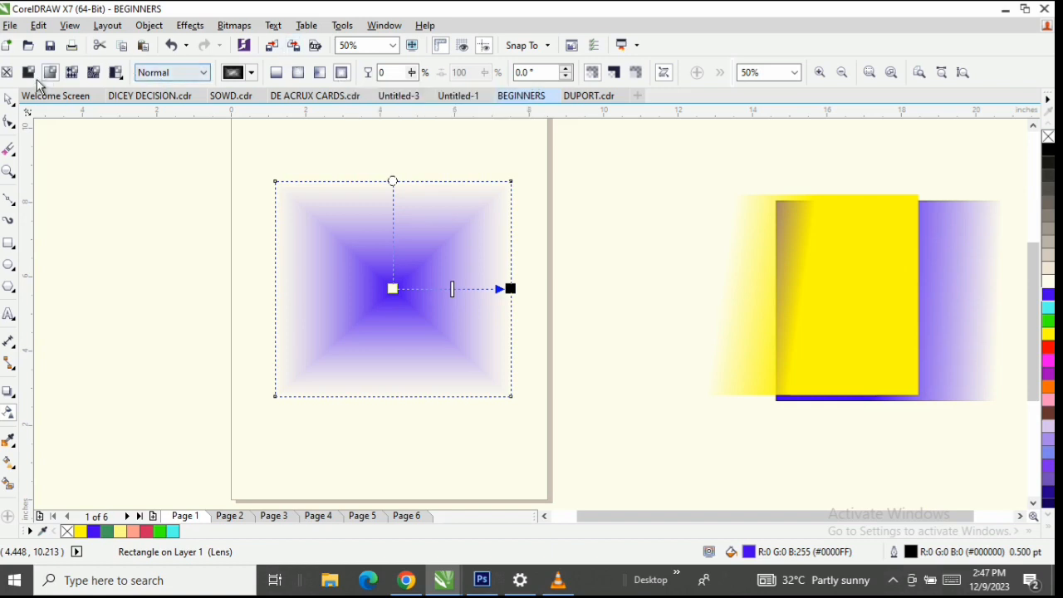
{"action": "left_click", "coordinate": [7, 100]}
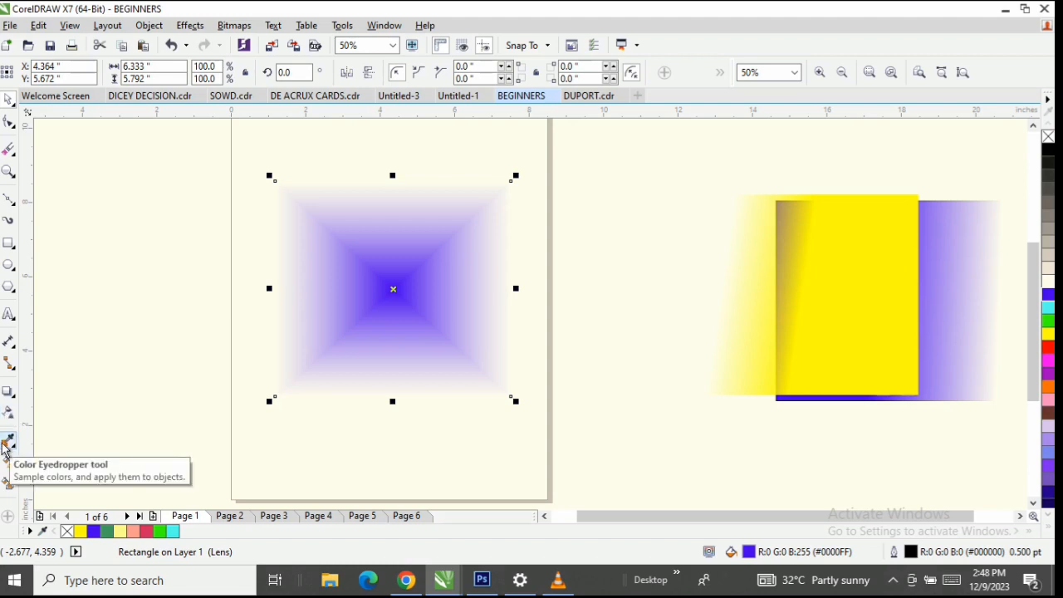
Delete the transparent blue rectangle from the page and draw an unfilled rectangle about 6.85 by 5.38 inches in its place.
{"action": "right_click", "coordinate": [339, 292]}
{"action": "left_click", "coordinate": [402, 336]}
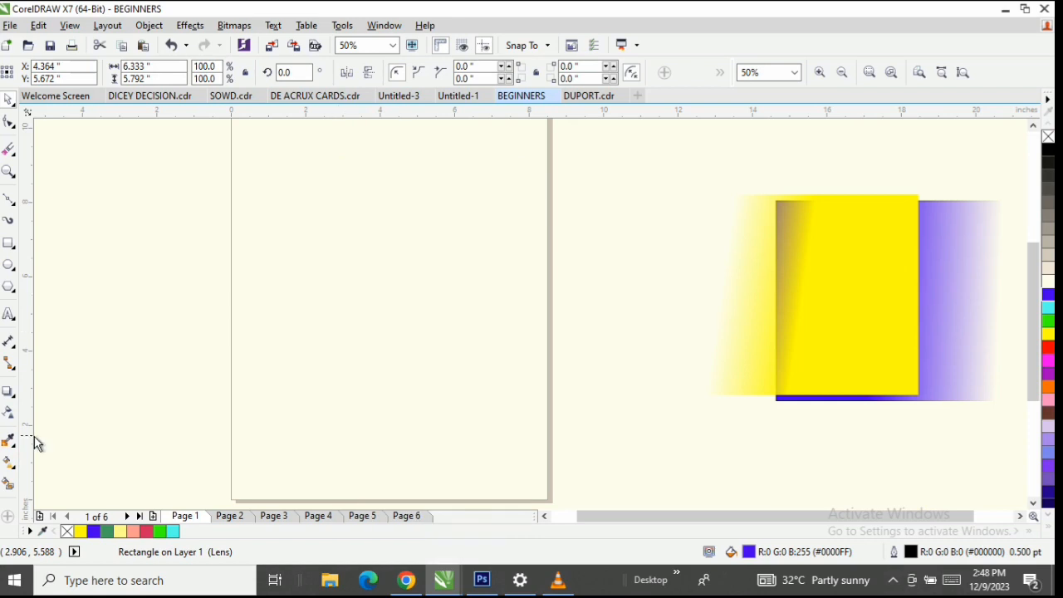
{"action": "left_click", "coordinate": [9, 242]}
{"action": "left_click_drag", "start_coordinate": [271, 170], "coordinate": [528, 370]}
{"action": "left_click", "coordinate": [7, 100]}
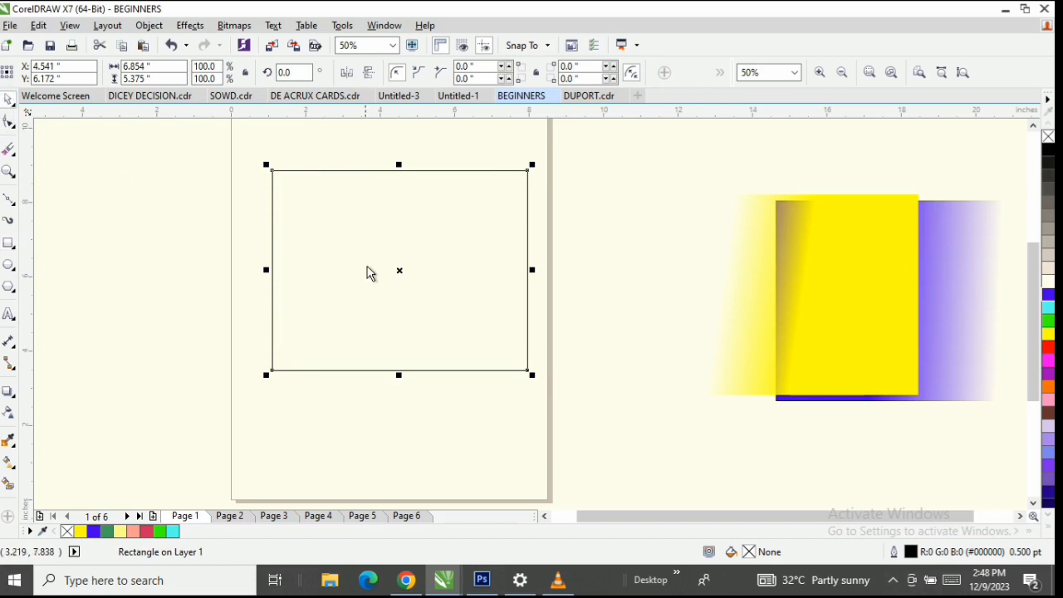
{"action": "left_click_drag", "start_coordinate": [369, 290], "coordinate": [351, 296]}
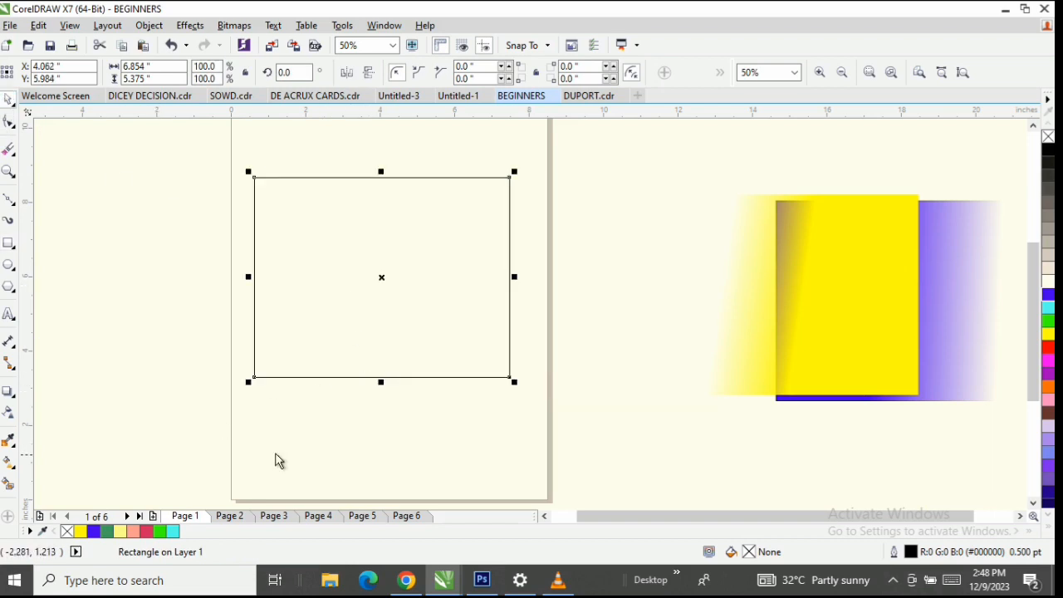
Separate the overlapping rectangles beside the page, with the yellow one next to the page and the blue one farther right.
{"action": "left_click_drag", "start_coordinate": [805, 352], "coordinate": [655, 249]}
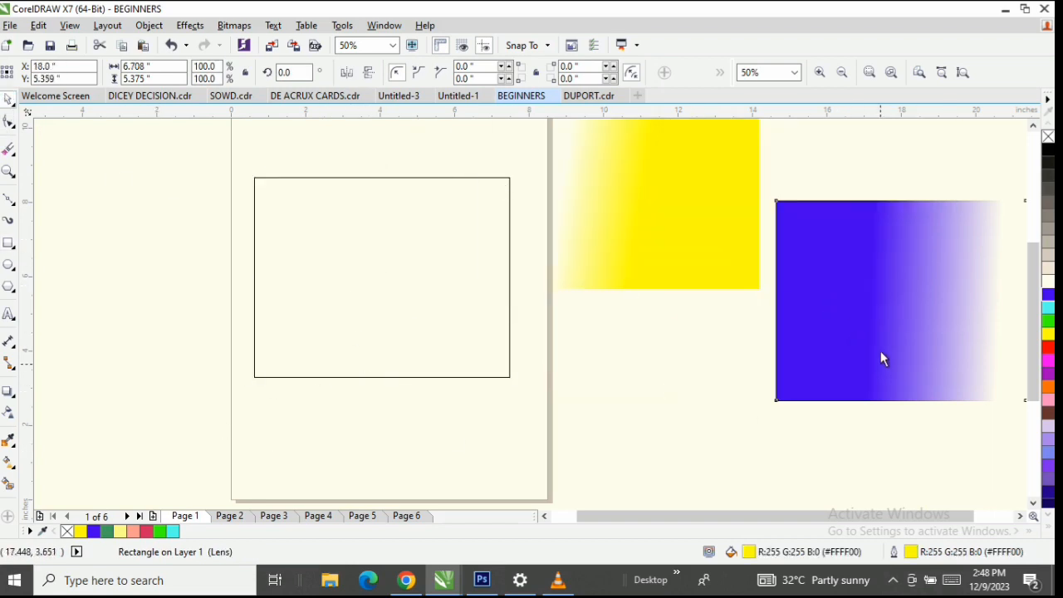
{"action": "left_click_drag", "start_coordinate": [880, 356], "coordinate": [911, 278]}
{"action": "left_click_drag", "start_coordinate": [689, 258], "coordinate": [690, 329]}
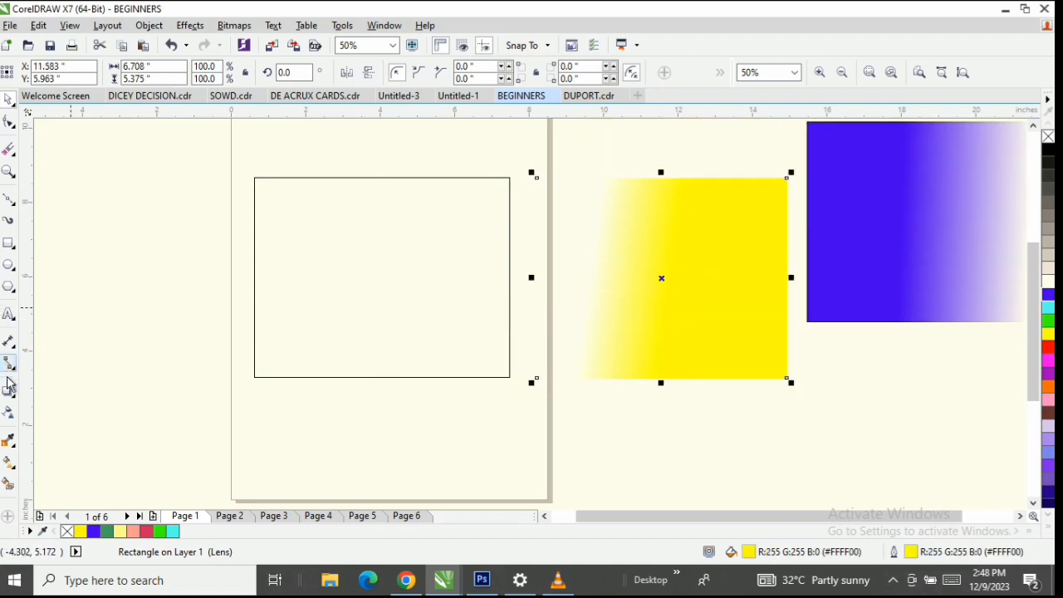
Switch to File Explorer and bring the orange rose image images (79).jpeg from the VVV folder into the CorelDRAW drawing.
{"action": "left_click", "coordinate": [331, 585]}
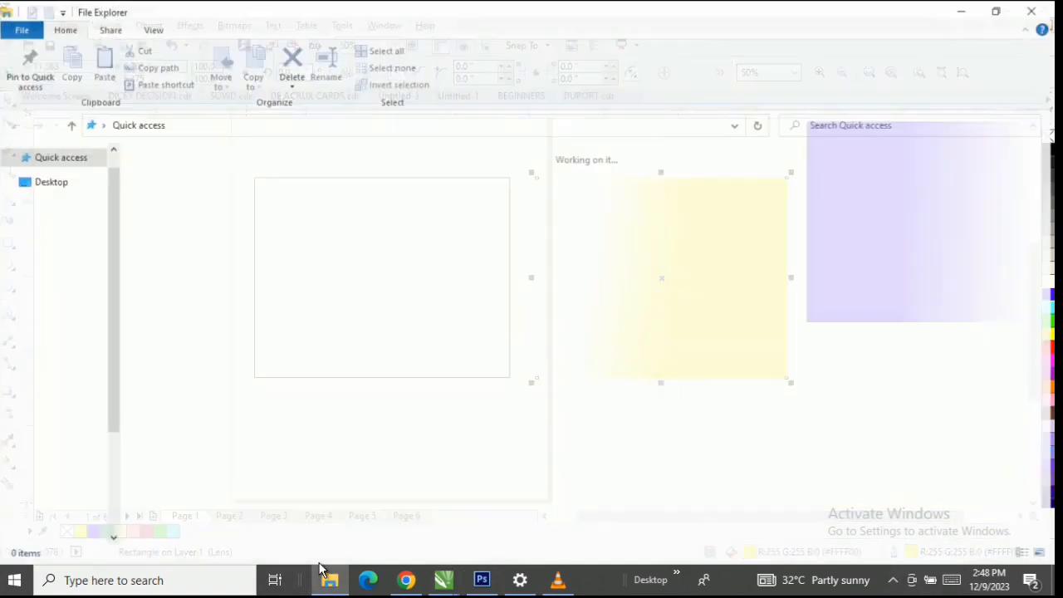
{"action": "scroll", "coordinate": [25, 415], "scroll_direction": "down", "scroll_amount": 8}
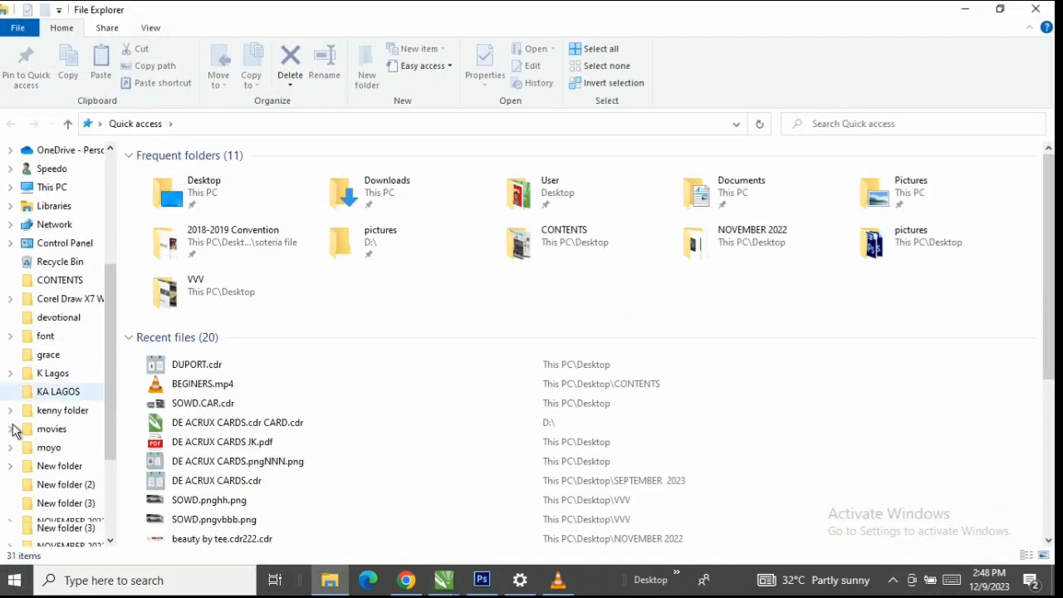
{"action": "left_click", "coordinate": [43, 523]}
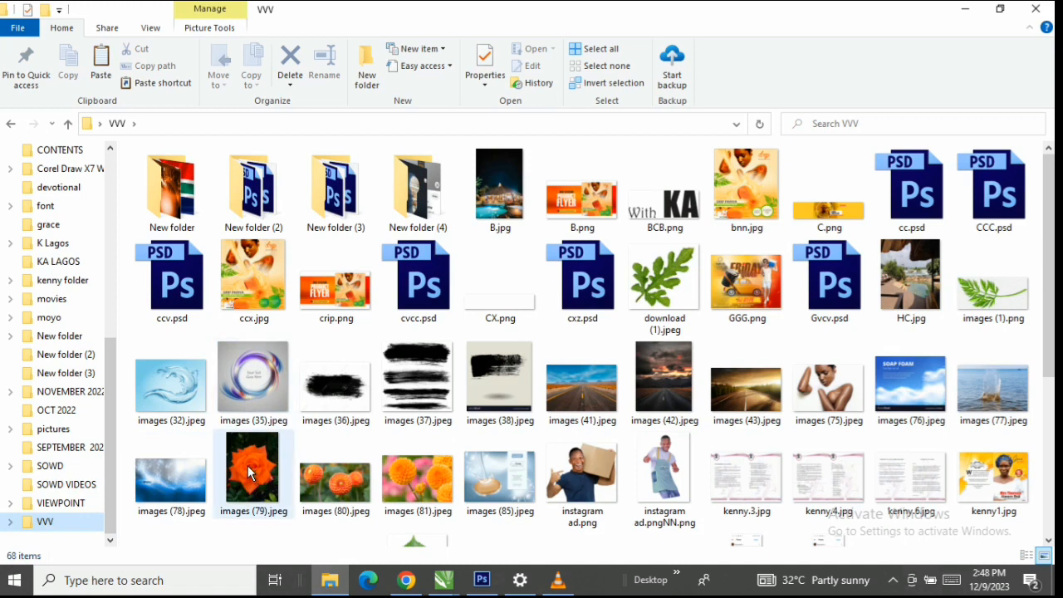
{"action": "left_click", "coordinate": [247, 469]}
{"action": "left_click_drag", "start_coordinate": [448, 580], "coordinate": [285, 393]}
Enlarge the rose photo to about 4.32 by 5.76 inches and place it just left of the page.
{"action": "left_click_drag", "start_coordinate": [73, 254], "coordinate": [83, 244]}
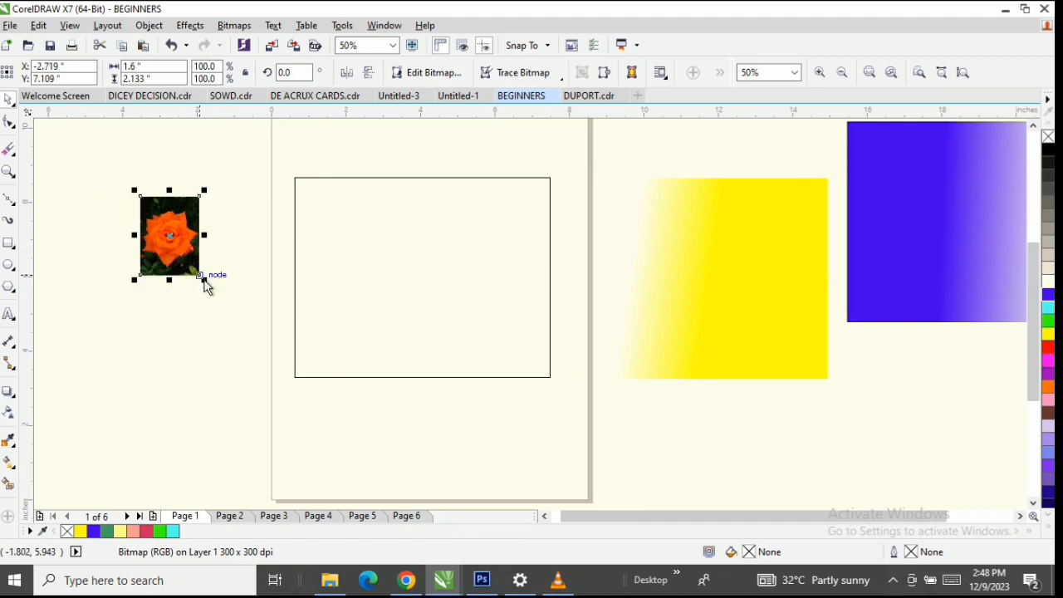
{"action": "left_click_drag", "start_coordinate": [208, 283], "coordinate": [306, 415]}
{"action": "left_click_drag", "start_coordinate": [215, 356], "coordinate": [181, 351]}
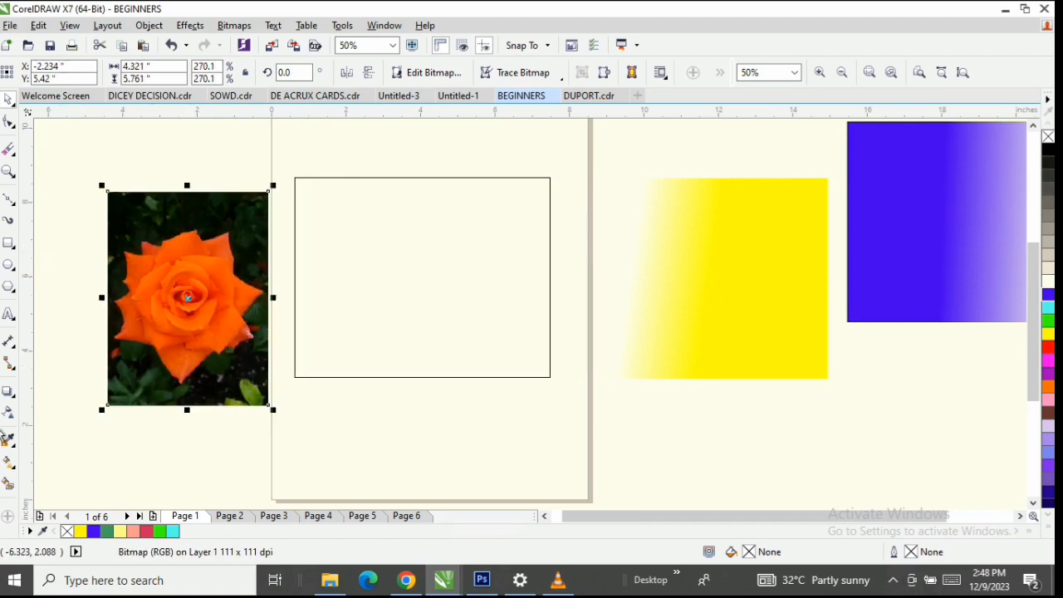
Examine the petal and leaf colours of the rose photo with the Color Eyedropper.
{"action": "left_click", "coordinate": [12, 449]}
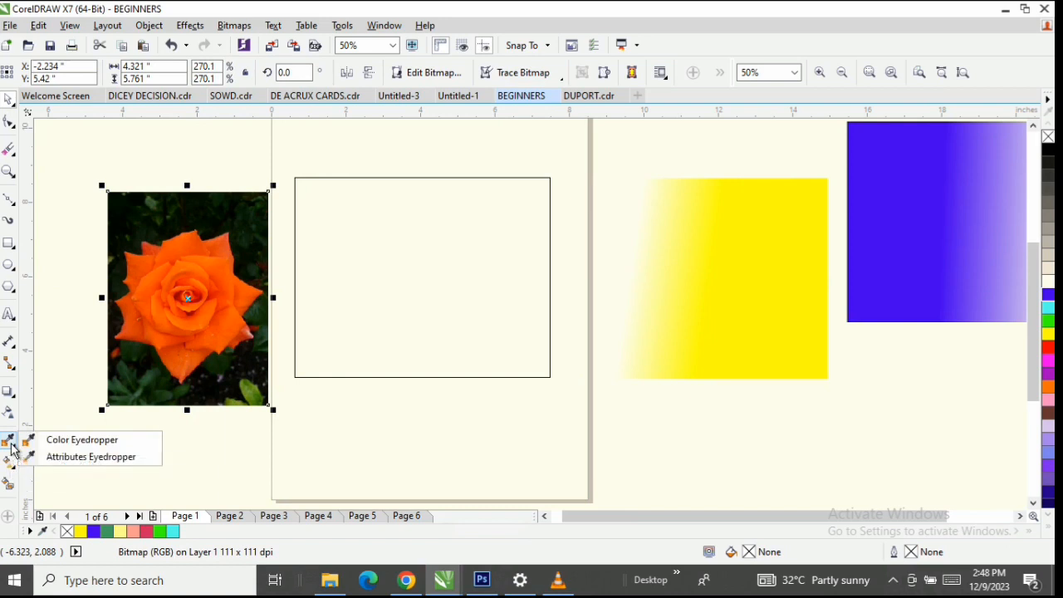
{"action": "left_click", "coordinate": [8, 447]}
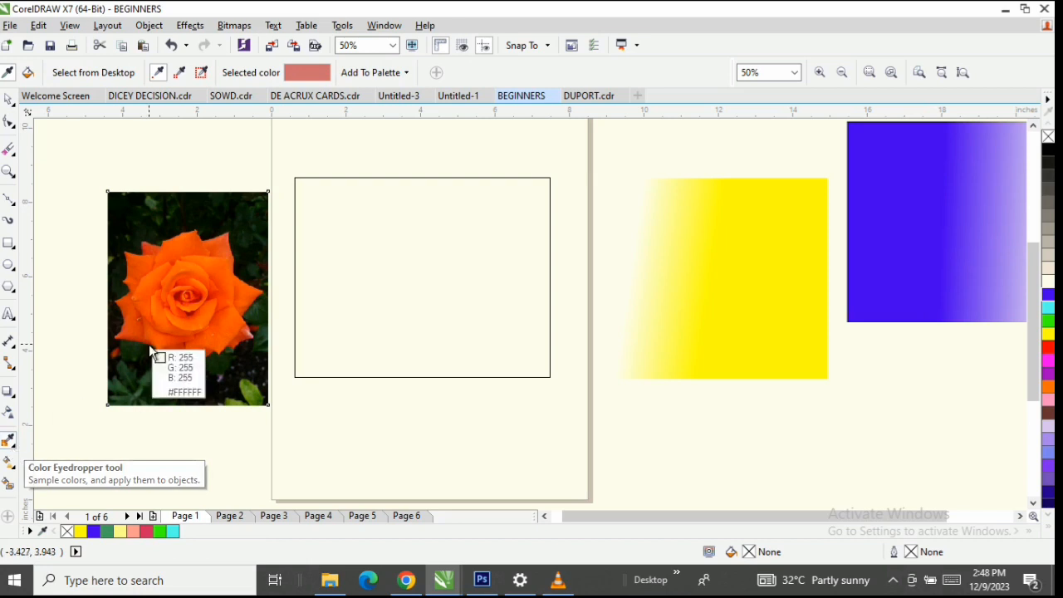
{"action": "scroll", "coordinate": [151, 342], "scroll_direction": "up", "scroll_amount": 3}
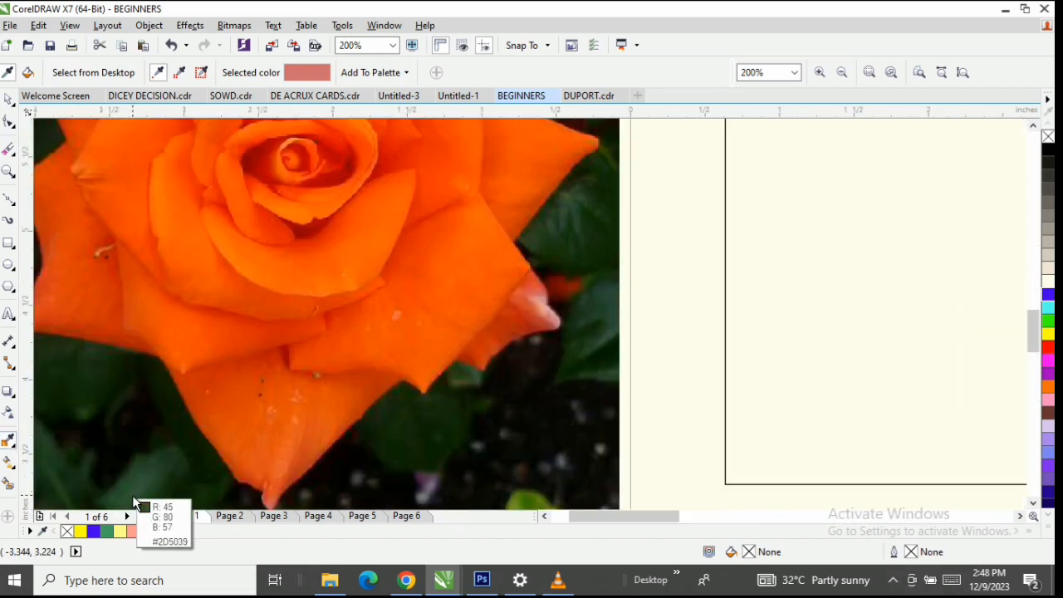
{"action": "scroll", "coordinate": [214, 444], "scroll_direction": "down", "scroll_amount": 2}
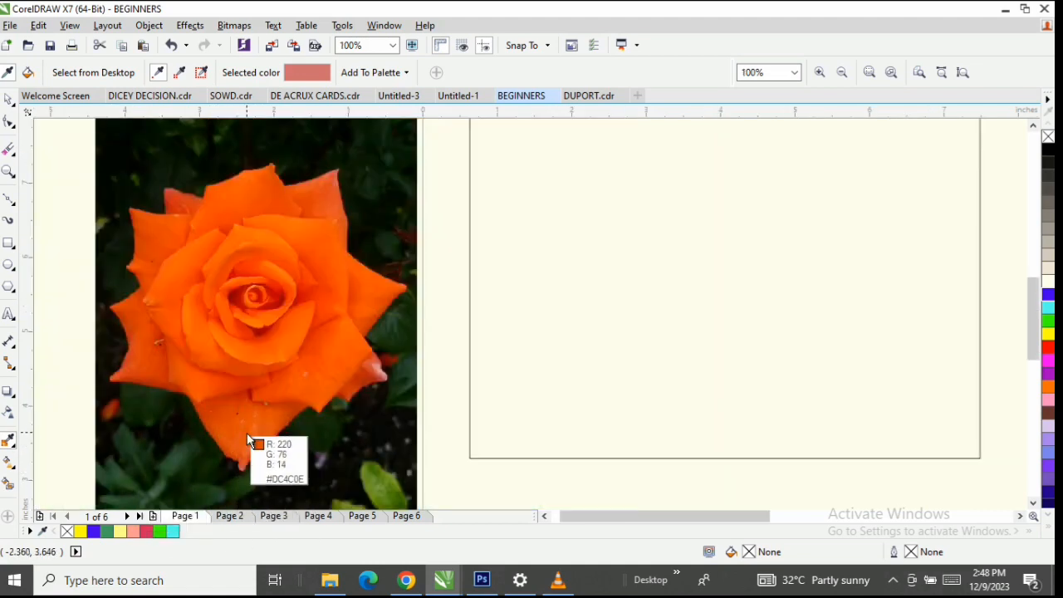
{"action": "scroll", "coordinate": [351, 434], "scroll_direction": "down", "scroll_amount": 1}
{"action": "scroll", "coordinate": [352, 449], "scroll_direction": "up", "scroll_amount": 2}
{"action": "scroll", "coordinate": [407, 467], "scroll_direction": "down", "scroll_amount": 1}
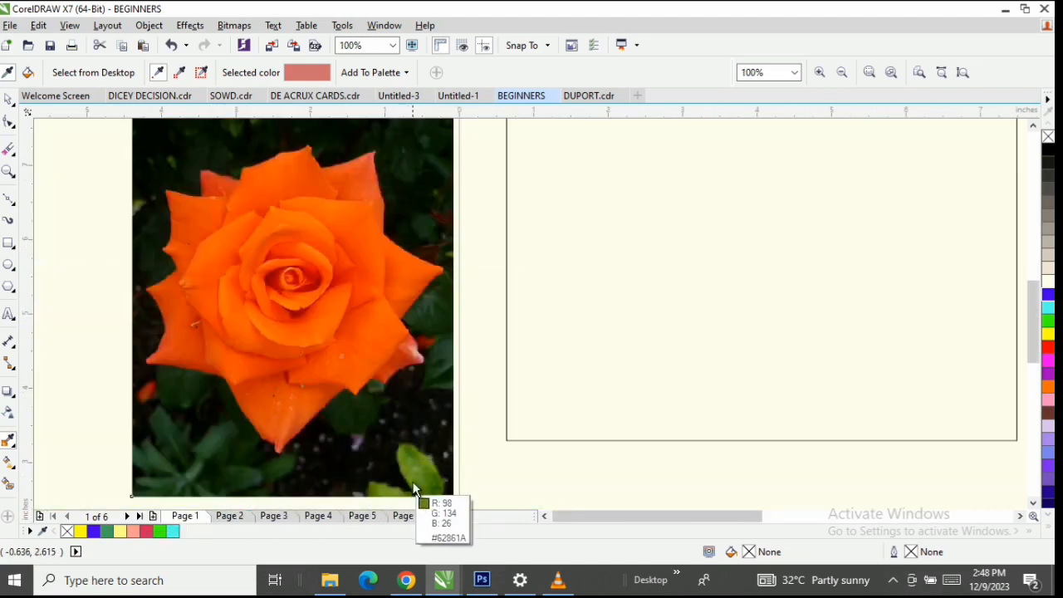
{"action": "scroll", "coordinate": [414, 488], "scroll_direction": "up", "scroll_amount": 1}
{"action": "scroll", "coordinate": [406, 473], "scroll_direction": "down", "scroll_amount": 2}
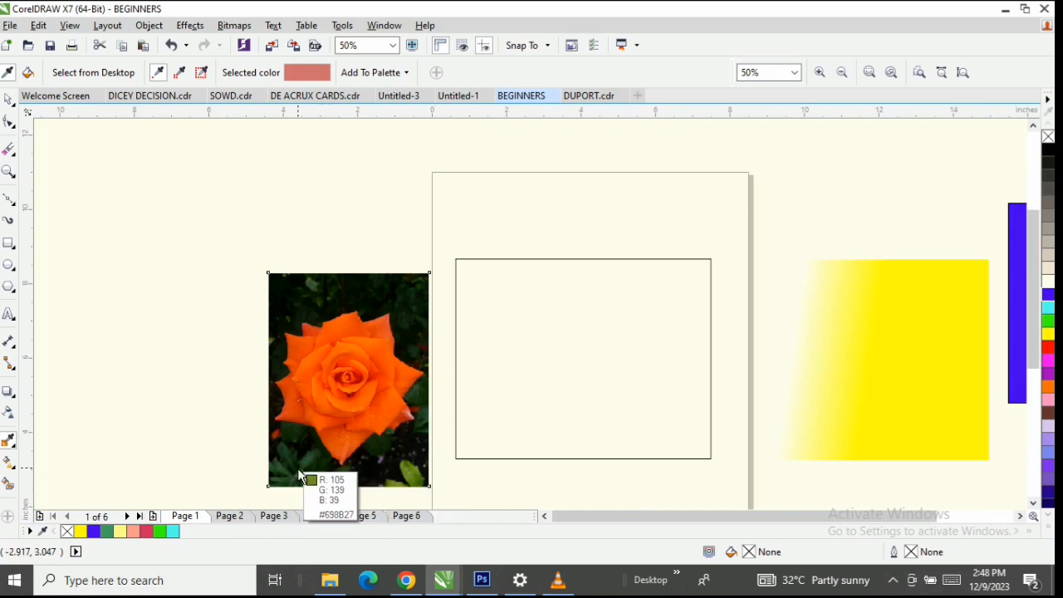
{"action": "scroll", "coordinate": [303, 474], "scroll_direction": "up", "scroll_amount": 2}
{"action": "scroll", "coordinate": [333, 471], "scroll_direction": "down", "scroll_amount": 1}
{"action": "scroll", "coordinate": [564, 415], "scroll_direction": "down", "scroll_amount": 1}
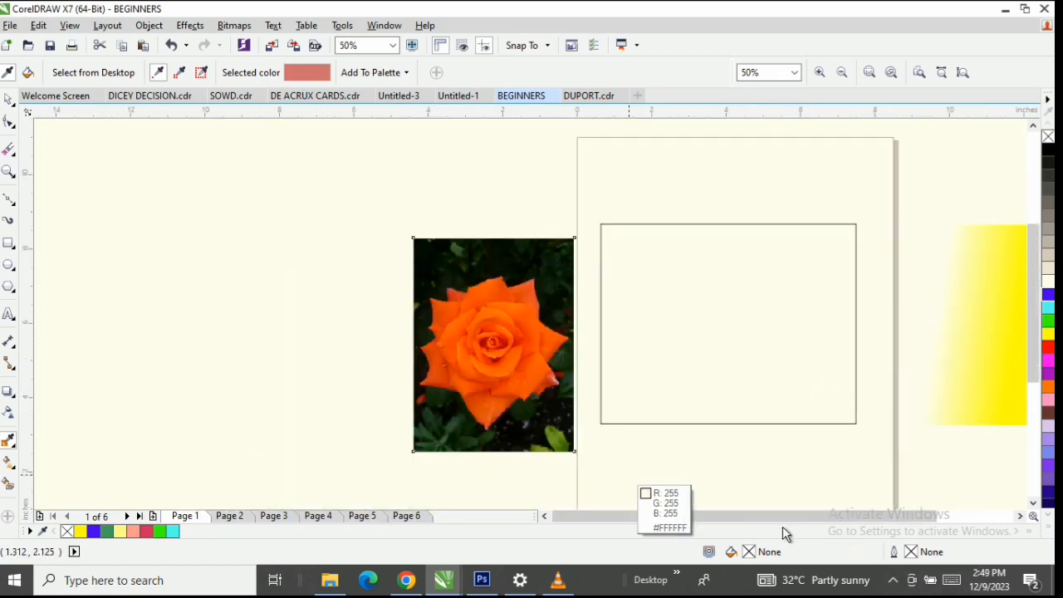
{"action": "left_click_drag", "start_coordinate": [775, 521], "coordinate": [794, 531]}
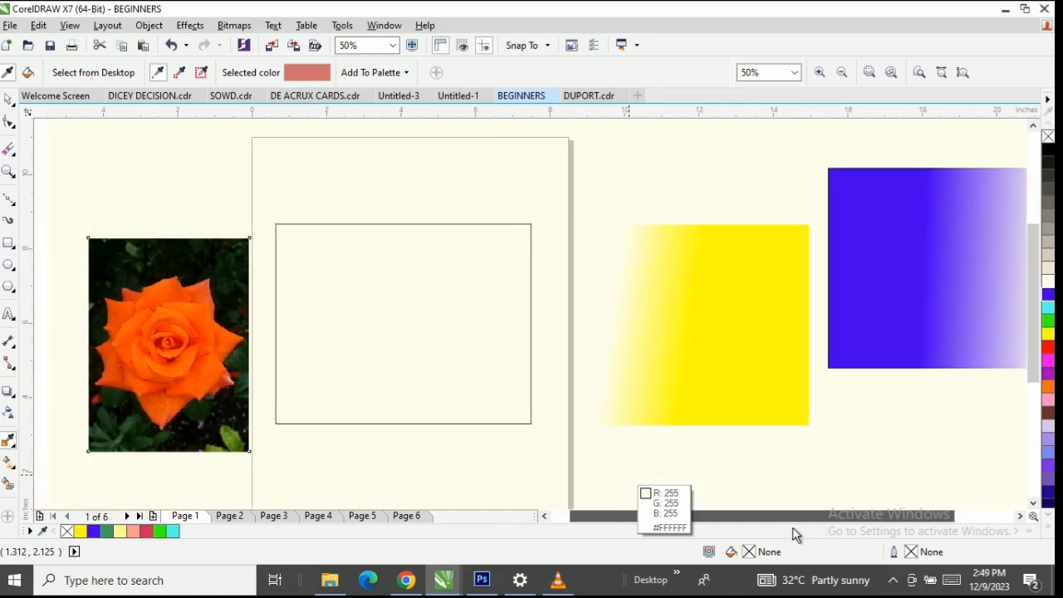
{"action": "left_click", "coordinate": [7, 99]}
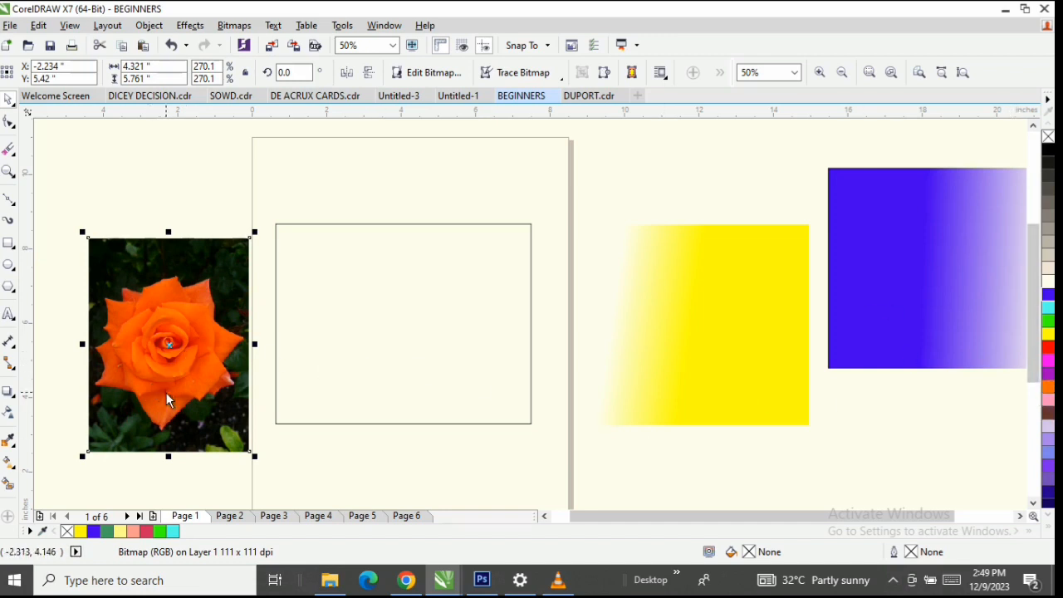
Sample orange #F55301 from a rose petal with the Color Eyedropper and fill the empty rectangle on the page with it.
{"action": "left_click", "coordinate": [374, 327]}
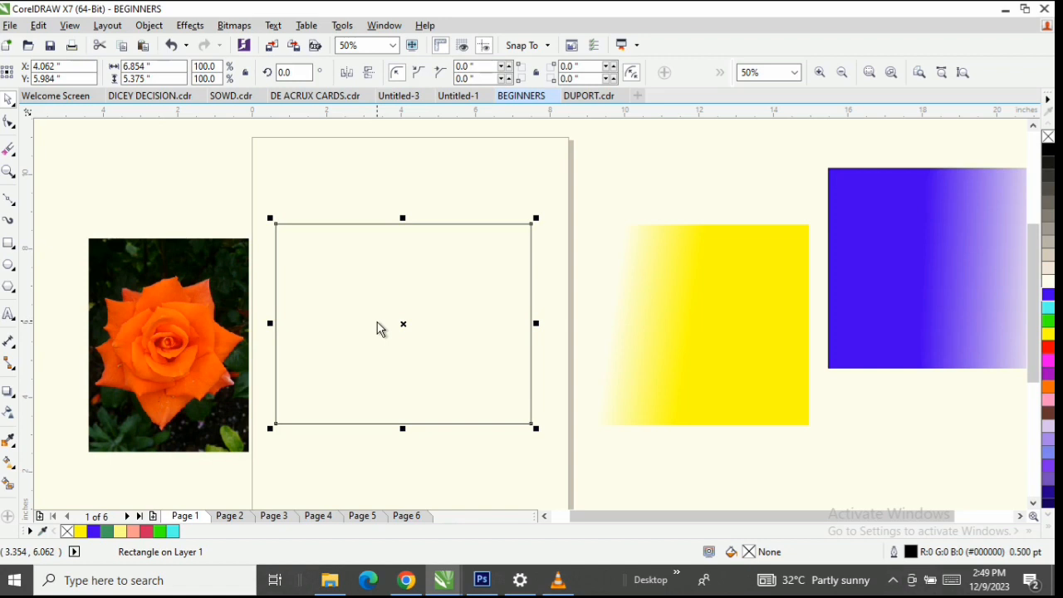
{"action": "left_click", "coordinate": [7, 444]}
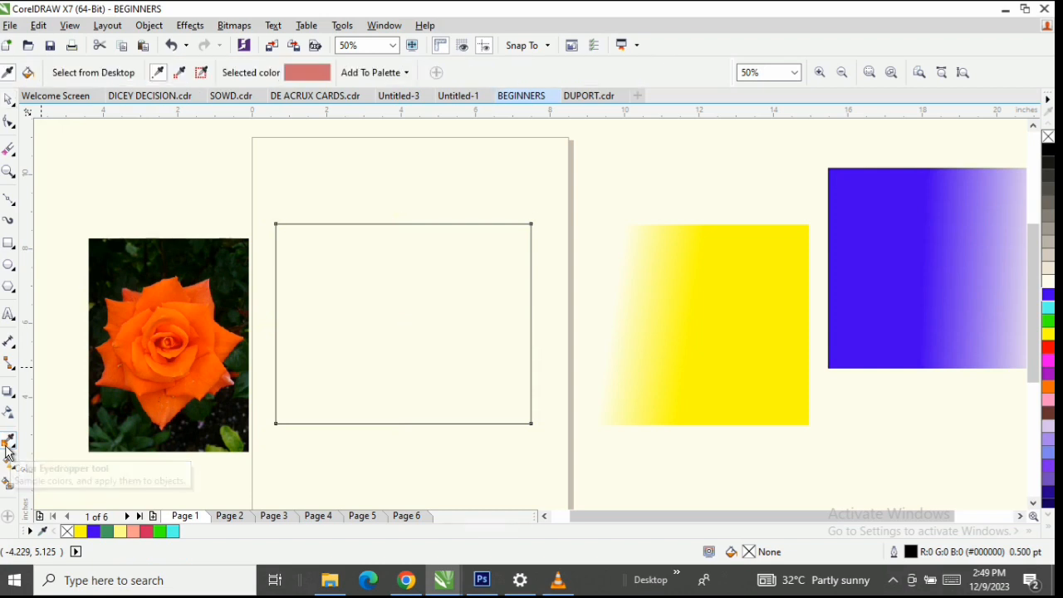
{"action": "scroll", "coordinate": [116, 407], "scroll_direction": "up", "scroll_amount": 3}
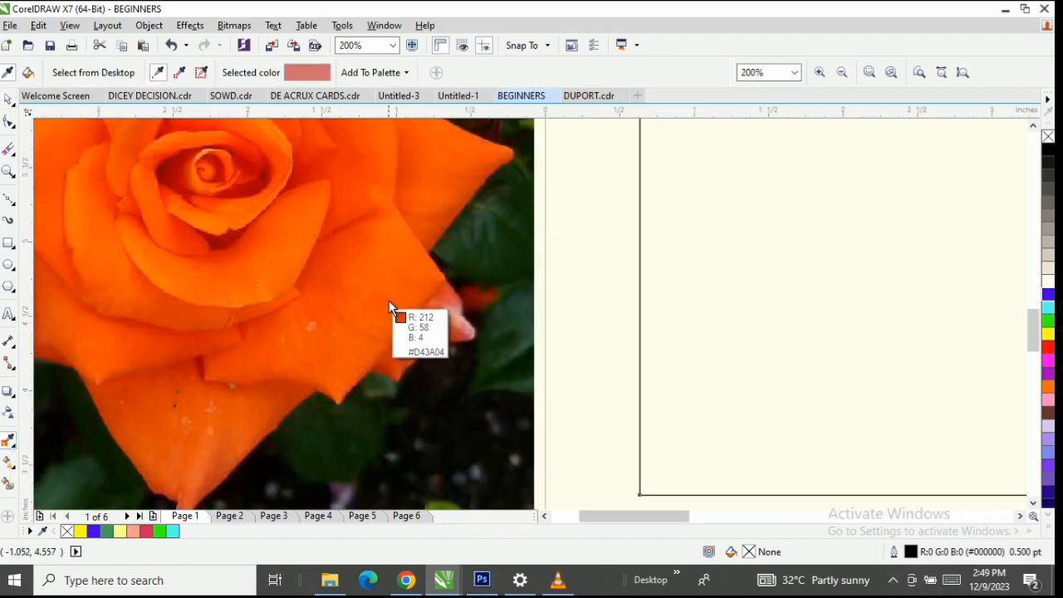
{"action": "left_click", "coordinate": [390, 277]}
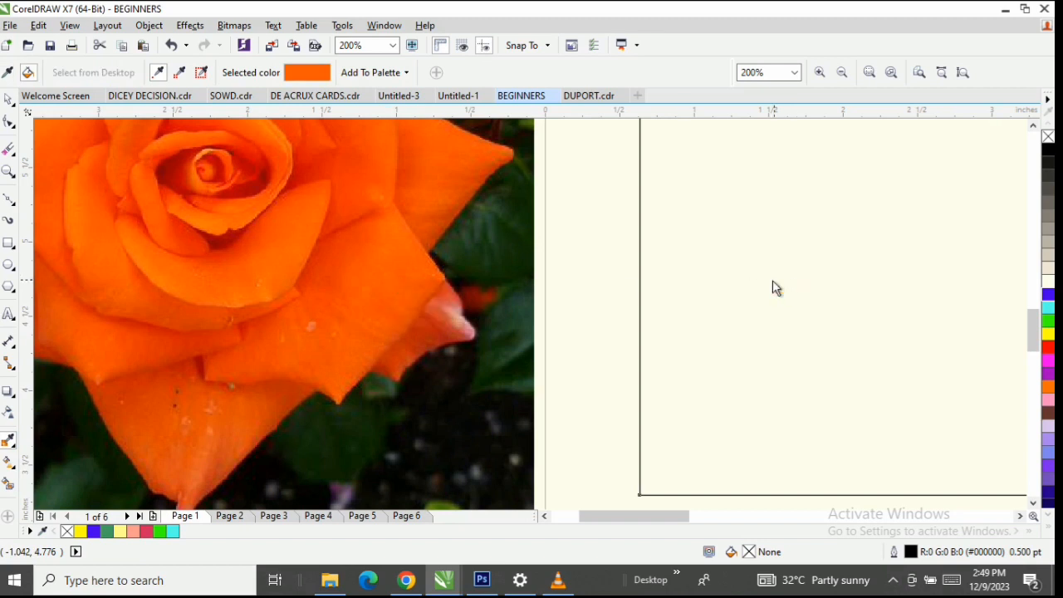
{"action": "scroll", "coordinate": [772, 281], "scroll_direction": "down", "scroll_amount": 2}
{"action": "scroll", "coordinate": [741, 299], "scroll_direction": "down", "scroll_amount": 2}
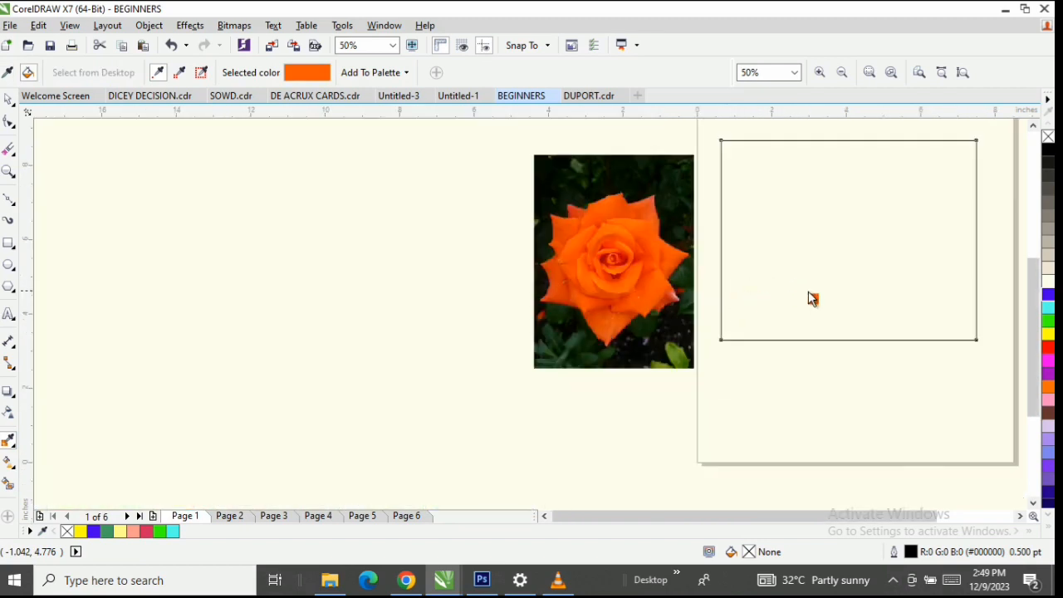
{"action": "scroll", "coordinate": [810, 296], "scroll_direction": "up", "scroll_amount": 2}
{"action": "scroll", "coordinate": [814, 296], "scroll_direction": "down", "scroll_amount": 2}
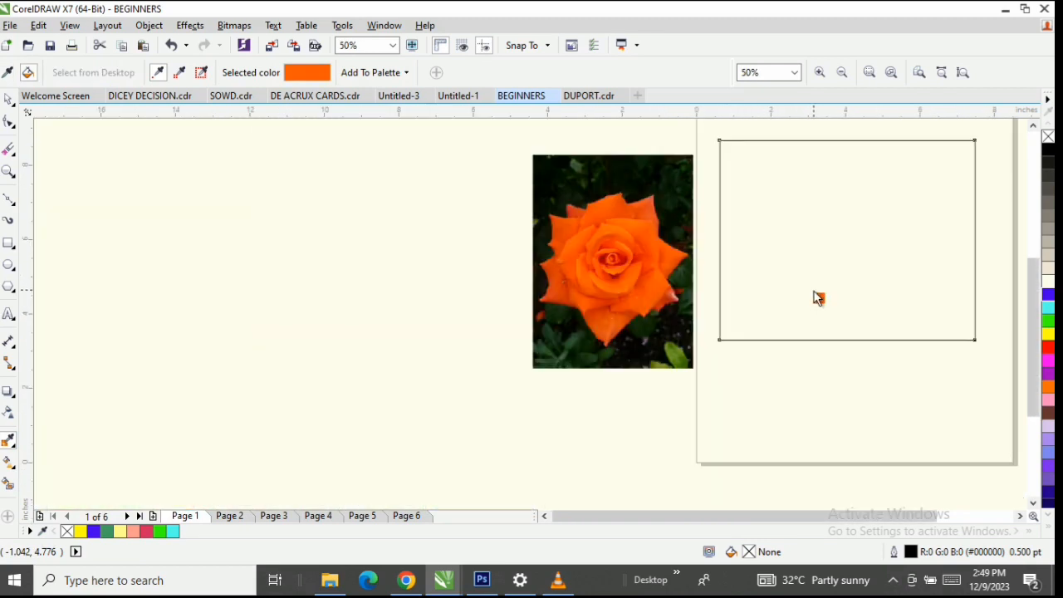
{"action": "left_click", "coordinate": [841, 241]}
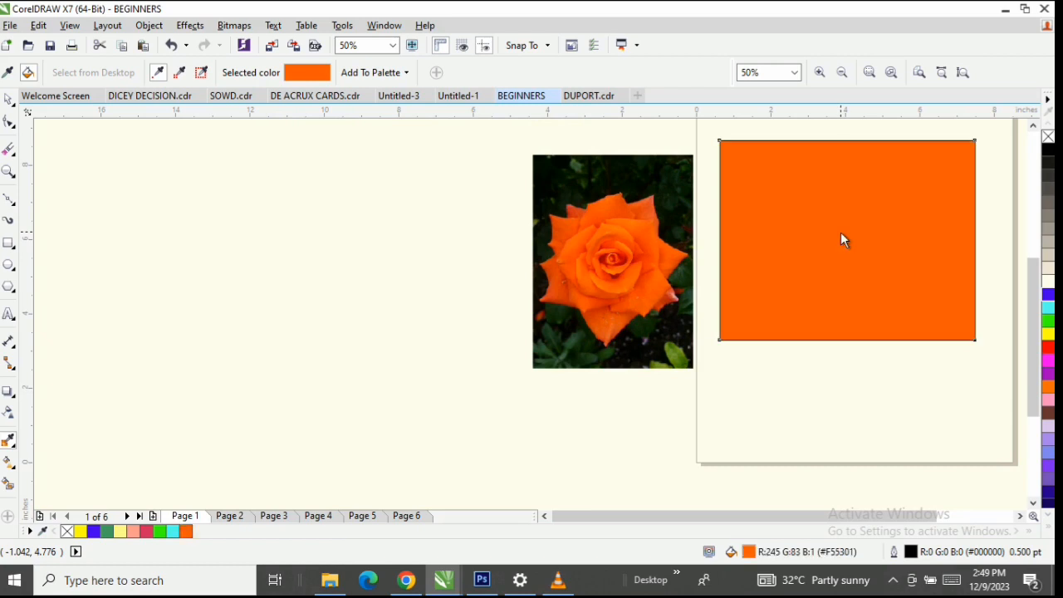
{"action": "left_click", "coordinate": [8, 98]}
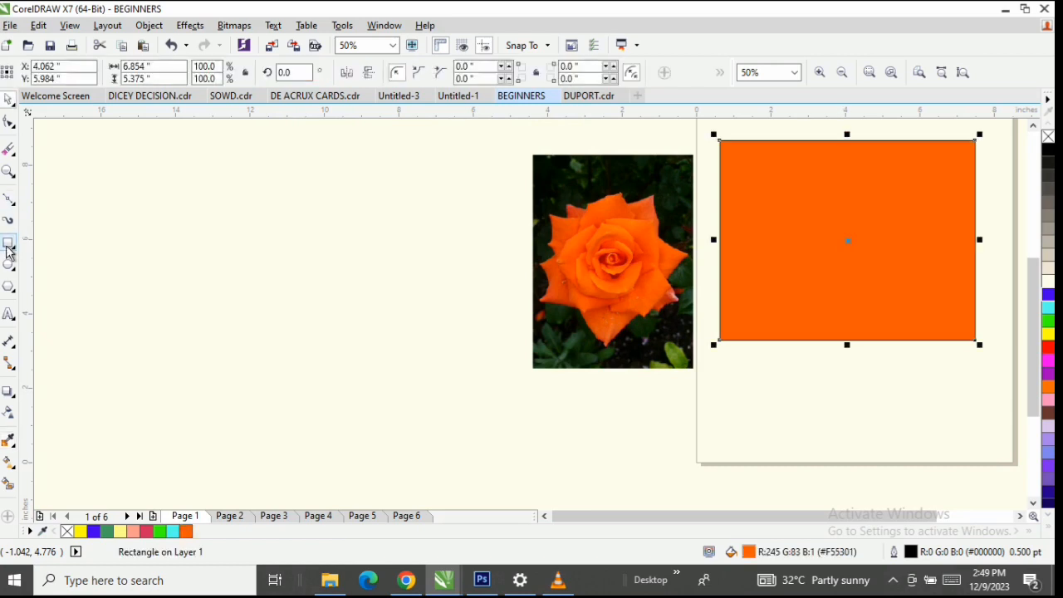
Draw a rectangle about 6.81 by 4.81 inches below the orange one, fill it with palette orange #FF6600, and shift it slightly left.
{"action": "key", "text": "F6"}
{"action": "left_click_drag", "start_coordinate": [725, 353], "coordinate": [978, 494]}
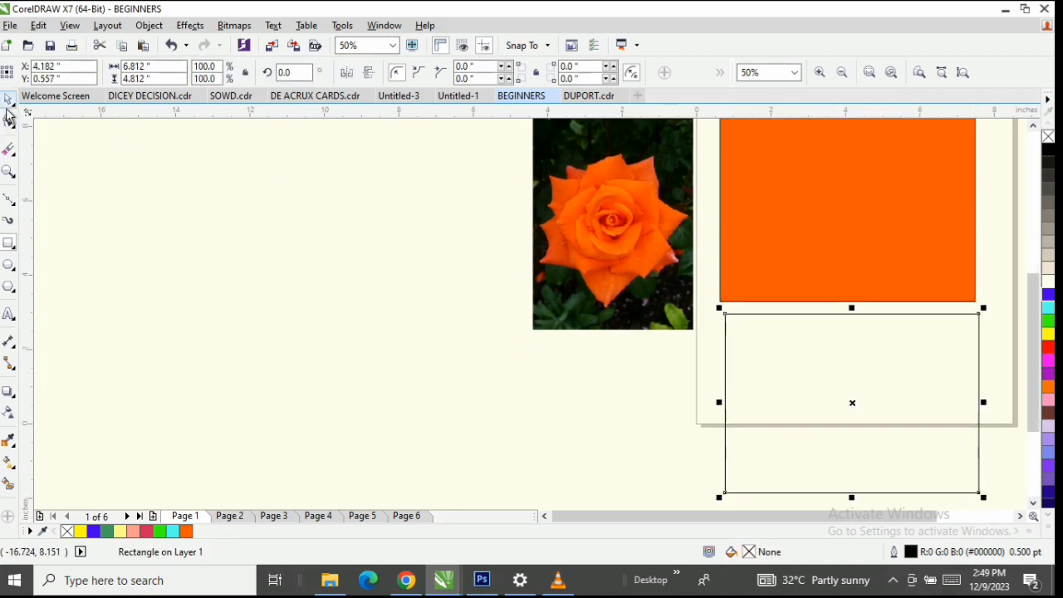
{"action": "left_click", "coordinate": [1047, 391]}
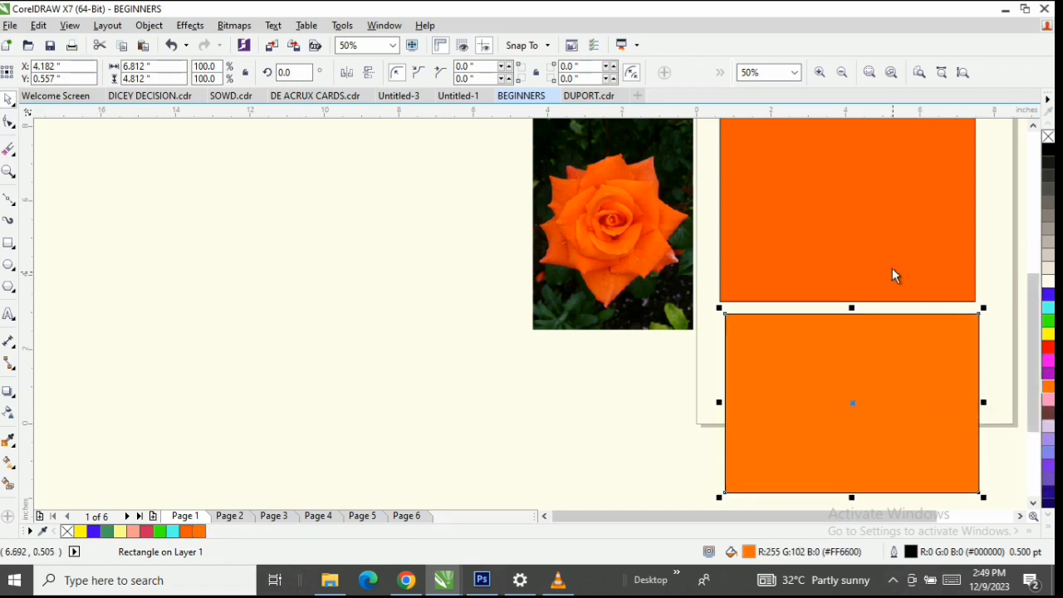
{"action": "scroll", "coordinate": [892, 275], "scroll_direction": "down", "scroll_amount": 1}
{"action": "scroll", "coordinate": [963, 307], "scroll_direction": "up", "scroll_amount": 2}
{"action": "left_click_drag", "start_coordinate": [694, 391], "coordinate": [666, 391]}
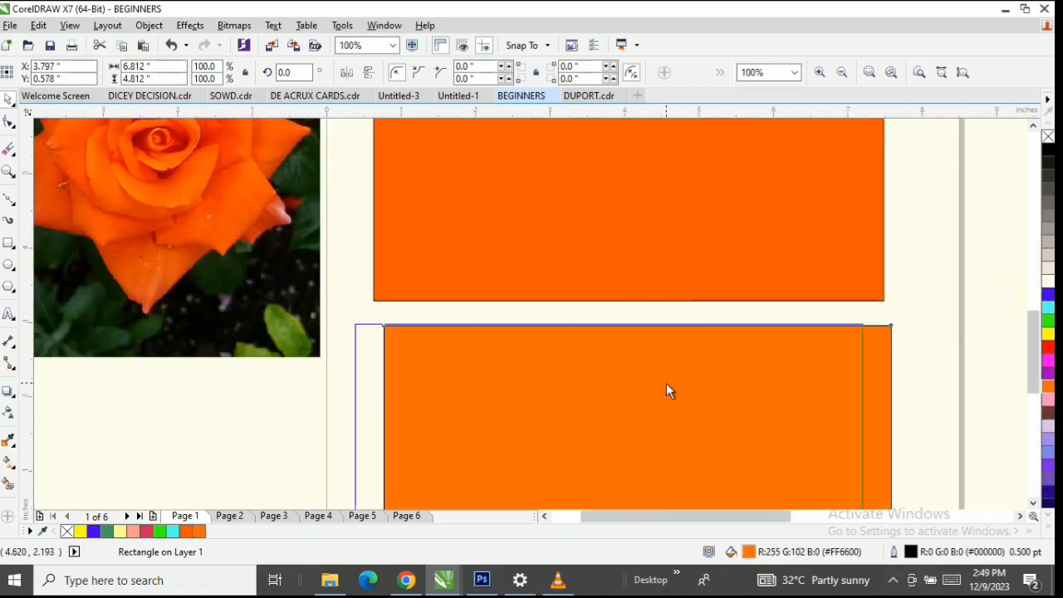
Move the rose photo up so it sits alongside the upper orange rectangle.
{"action": "scroll", "coordinate": [659, 384], "scroll_direction": "up", "scroll_amount": 1}
{"action": "scroll", "coordinate": [659, 384], "scroll_direction": "down", "scroll_amount": 2}
{"action": "scroll", "coordinate": [653, 217], "scroll_direction": "up", "scroll_amount": 2}
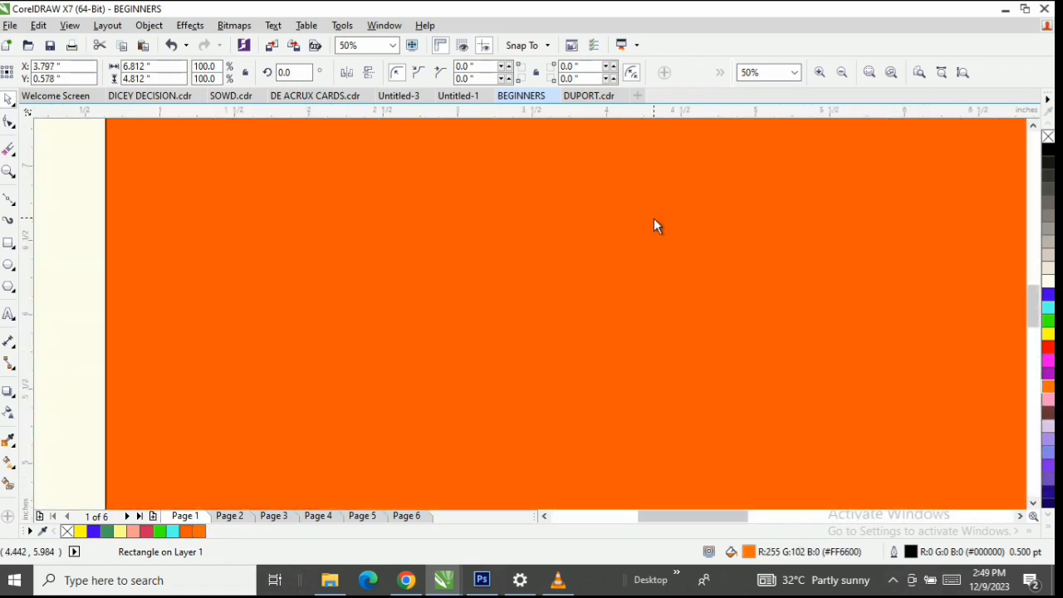
{"action": "scroll", "coordinate": [653, 218], "scroll_direction": "down", "scroll_amount": 1}
{"action": "left_click", "coordinate": [238, 238]}
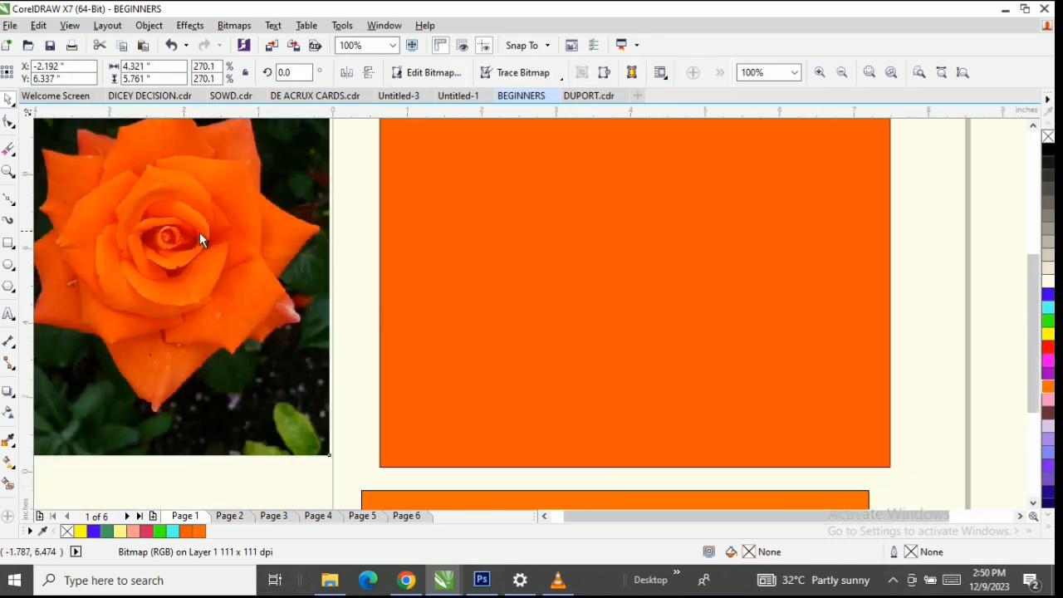
Sample green #60842B from the leaf in the rose photo with the Color Eyedropper and fill the upper orange rectangle with it.
{"action": "scroll", "coordinate": [199, 233], "scroll_direction": "down", "scroll_amount": 1}
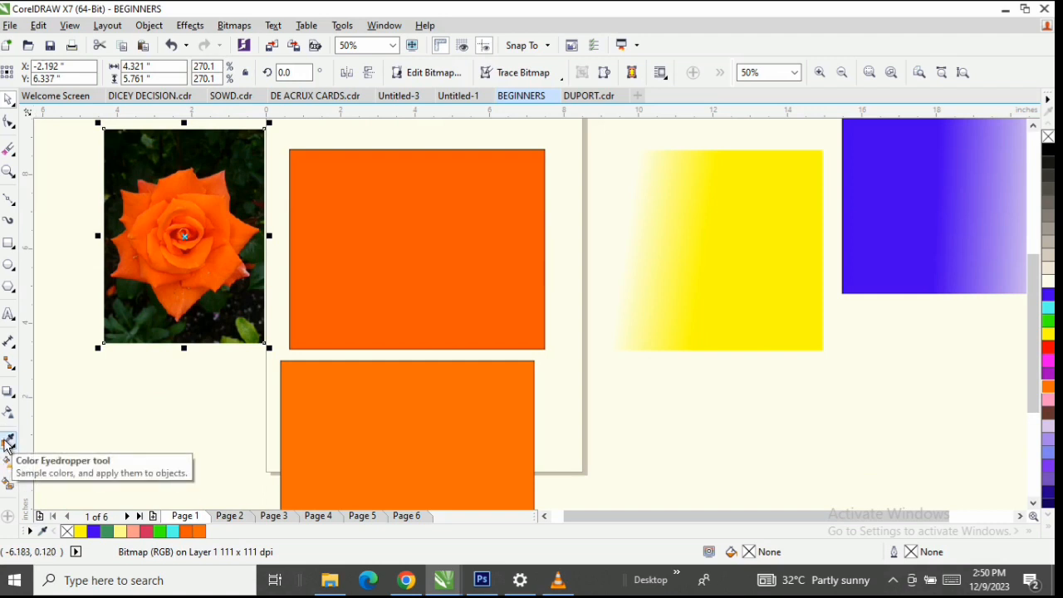
{"action": "left_click", "coordinate": [472, 242]}
{"action": "scroll", "coordinate": [421, 268], "scroll_direction": "up", "scroll_amount": 1}
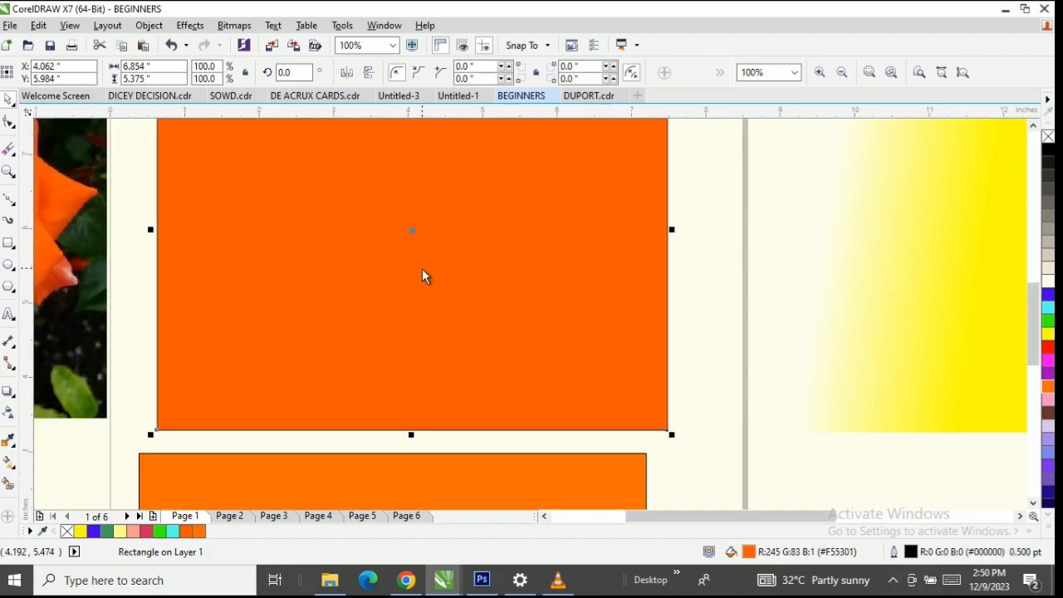
{"action": "scroll", "coordinate": [421, 280], "scroll_direction": "down", "scroll_amount": 1}
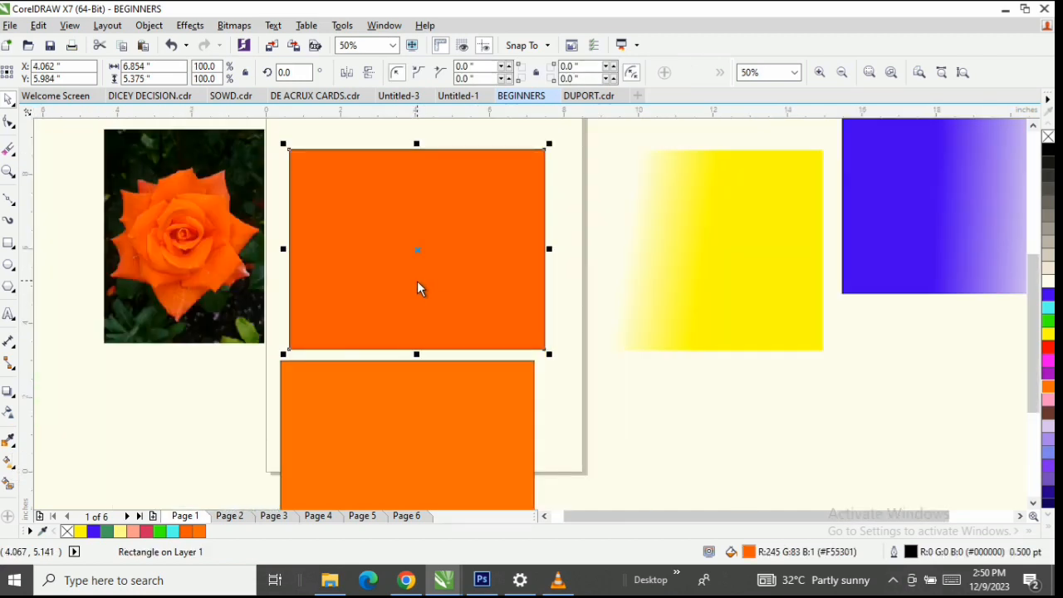
{"action": "left_click", "coordinate": [7, 440]}
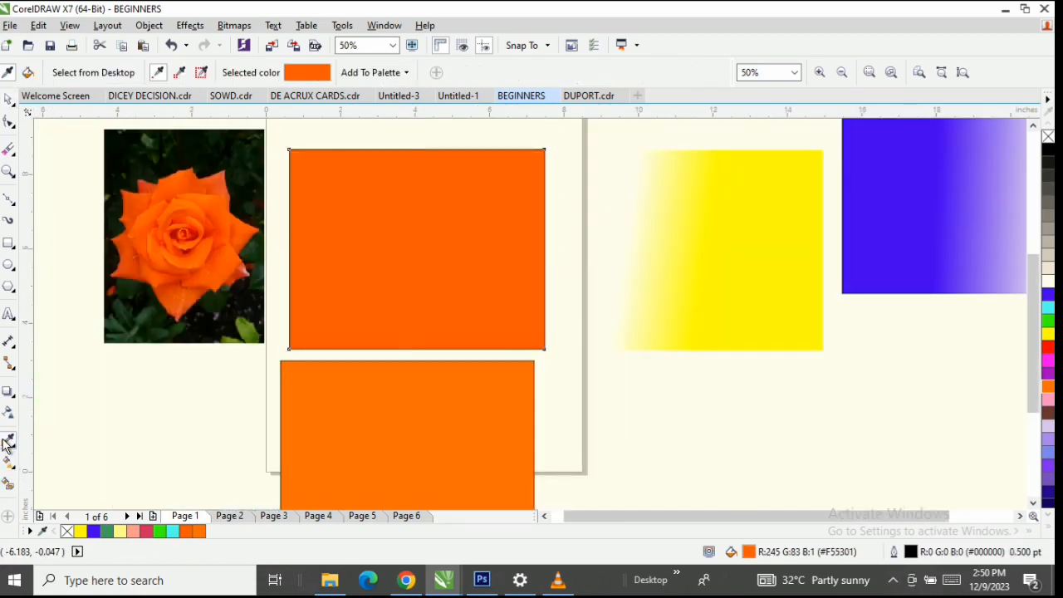
{"action": "left_click", "coordinate": [250, 337]}
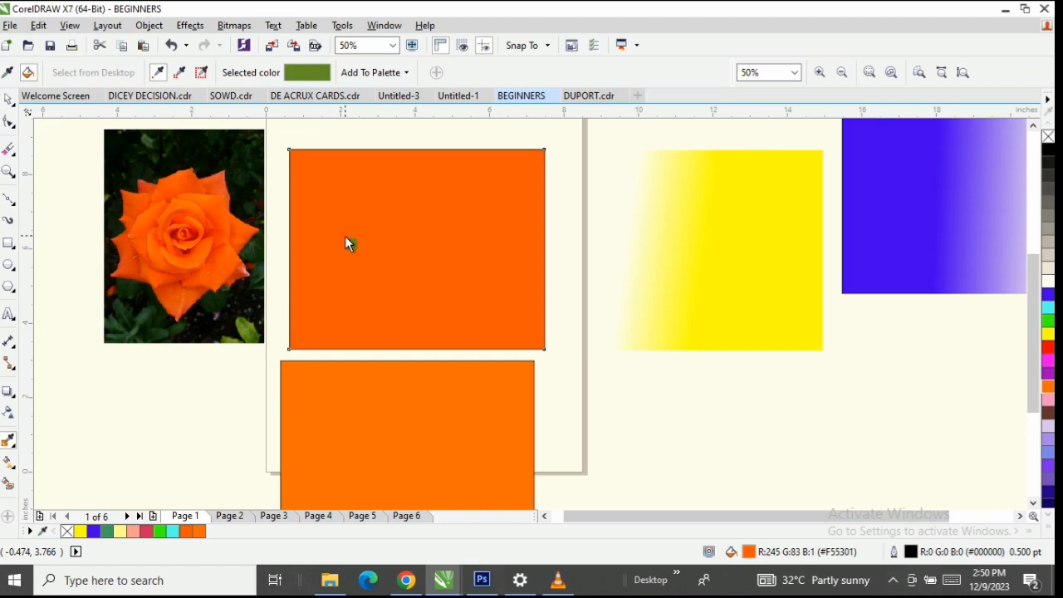
{"action": "left_click", "coordinate": [404, 241]}
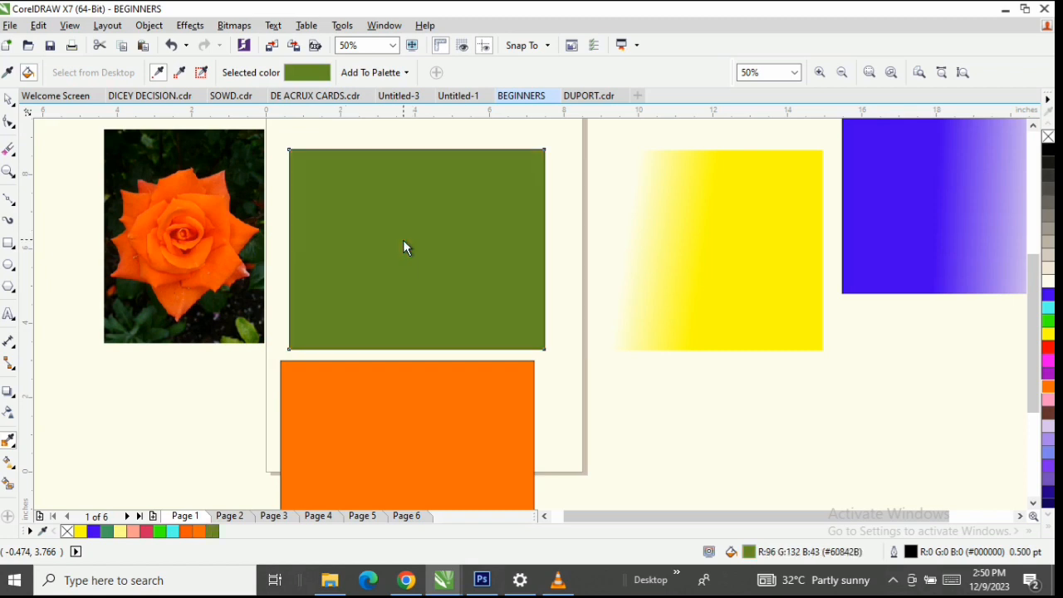
{"action": "left_click", "coordinate": [8, 99]}
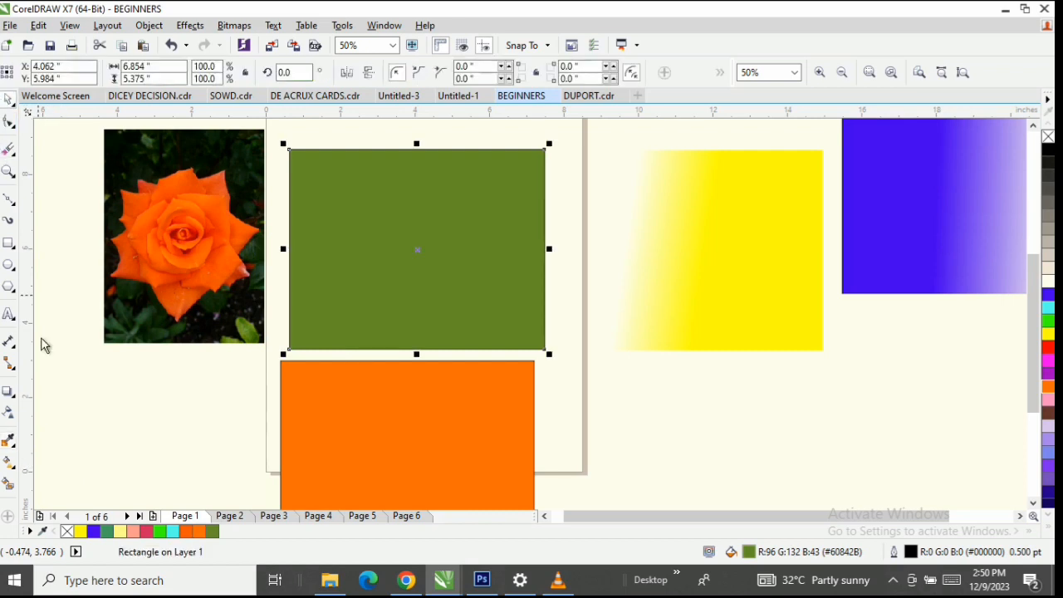
Apply a diagonal linear fountain fill to the green rectangle with the Interactive Fill tool, stretching both gradient ends beyond its edges.
{"action": "left_click", "coordinate": [10, 465]}
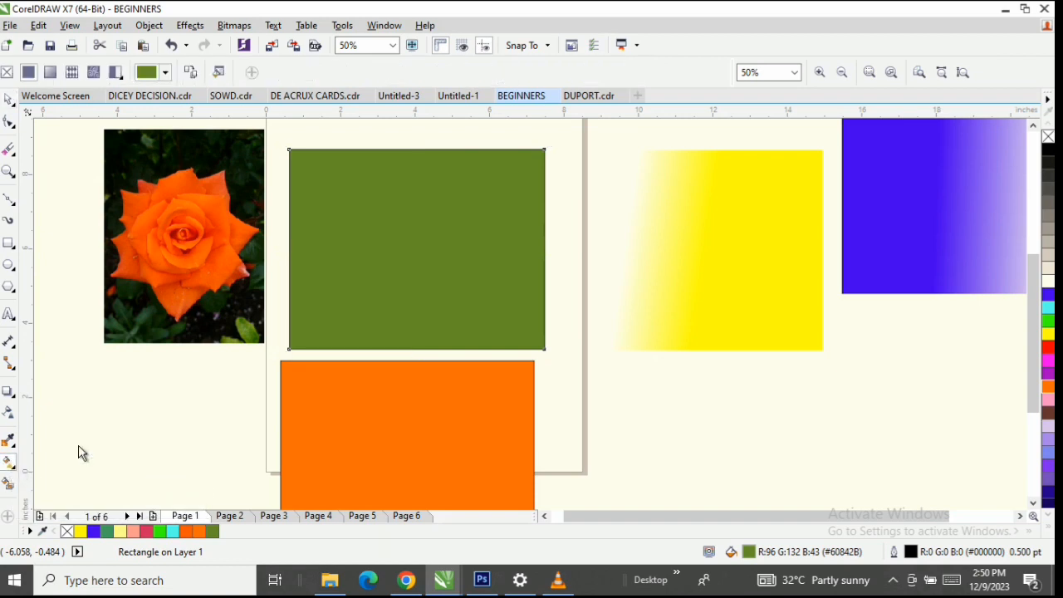
{"action": "left_click_drag", "start_coordinate": [432, 234], "coordinate": [485, 284]}
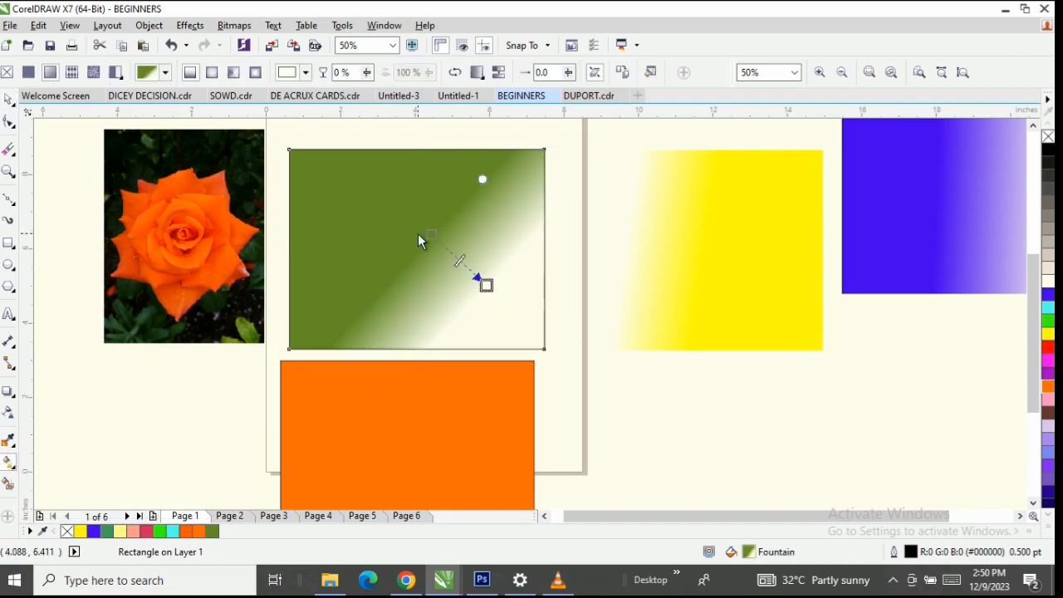
{"action": "left_click_drag", "start_coordinate": [431, 235], "coordinate": [225, 200]}
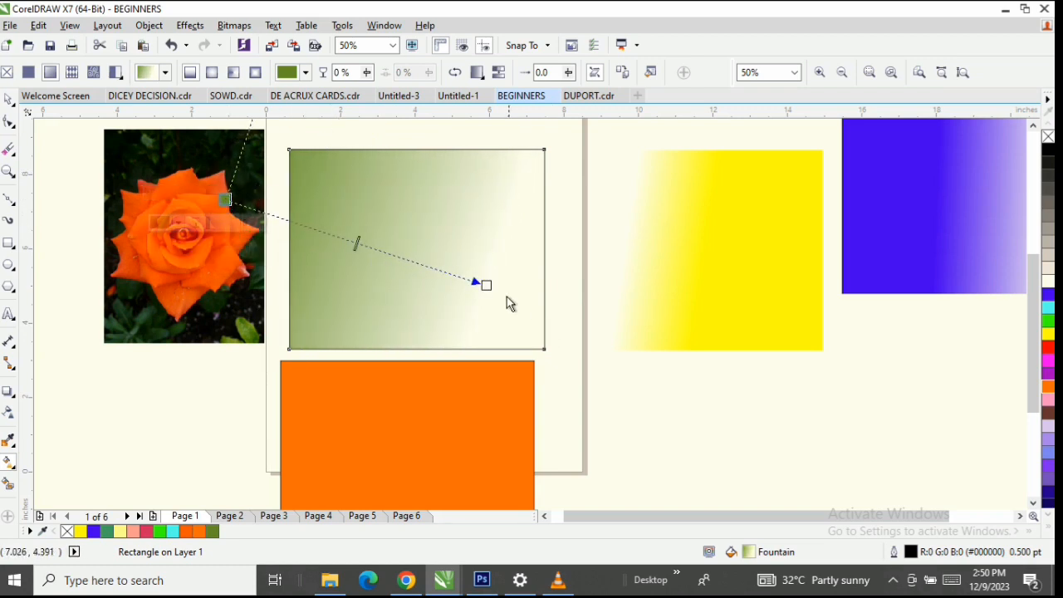
{"action": "left_click_drag", "start_coordinate": [488, 288], "coordinate": [613, 349]}
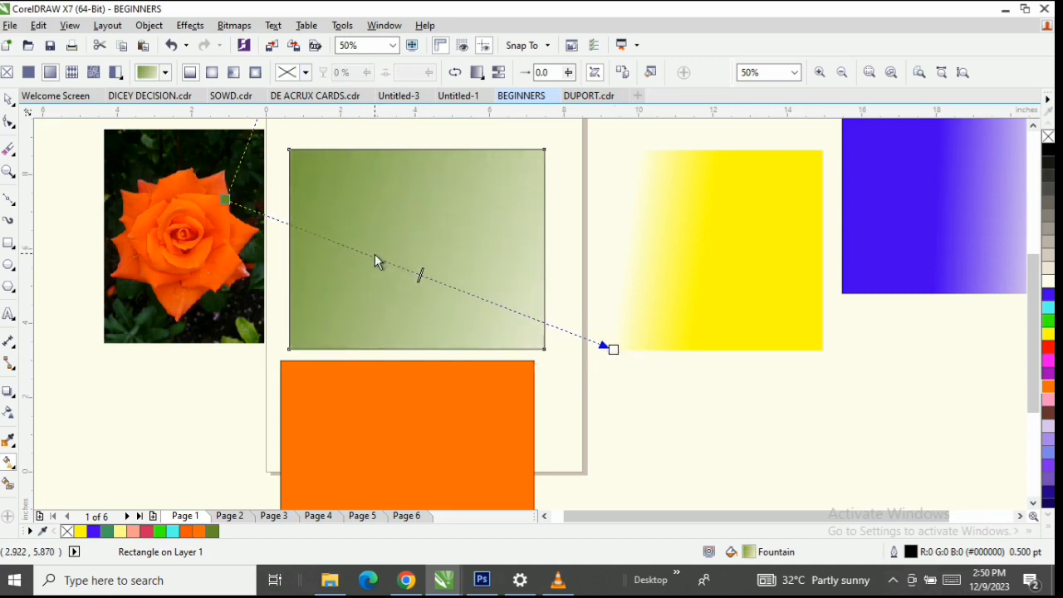
Add colour nodes at 38%, 60%, 49% and 25% along the green gradient, setting the 49% node to dark green #475718.
{"action": "double_click", "coordinate": [374, 257]}
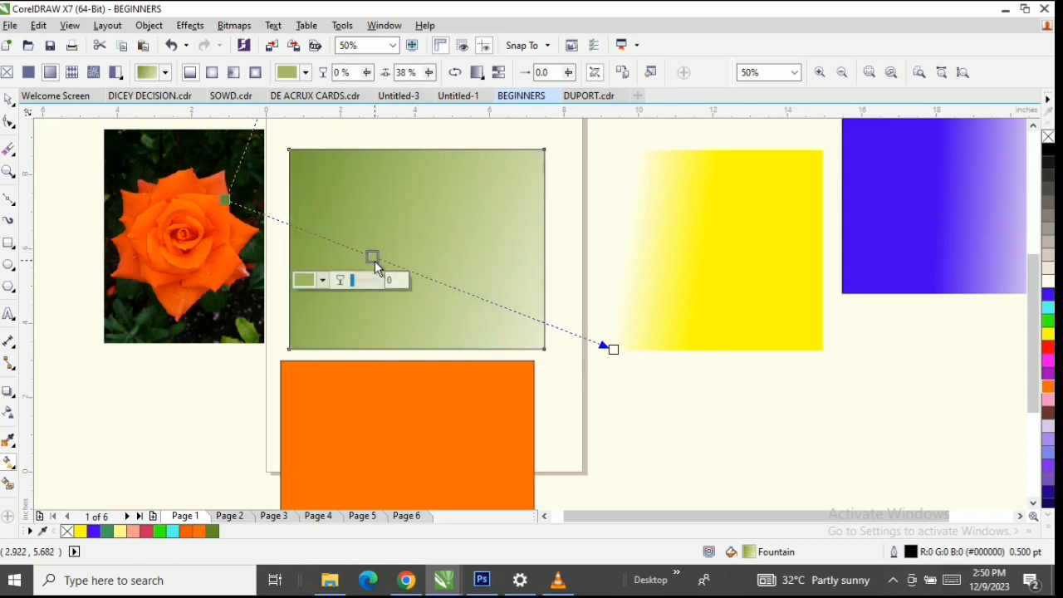
{"action": "double_click", "coordinate": [457, 289]}
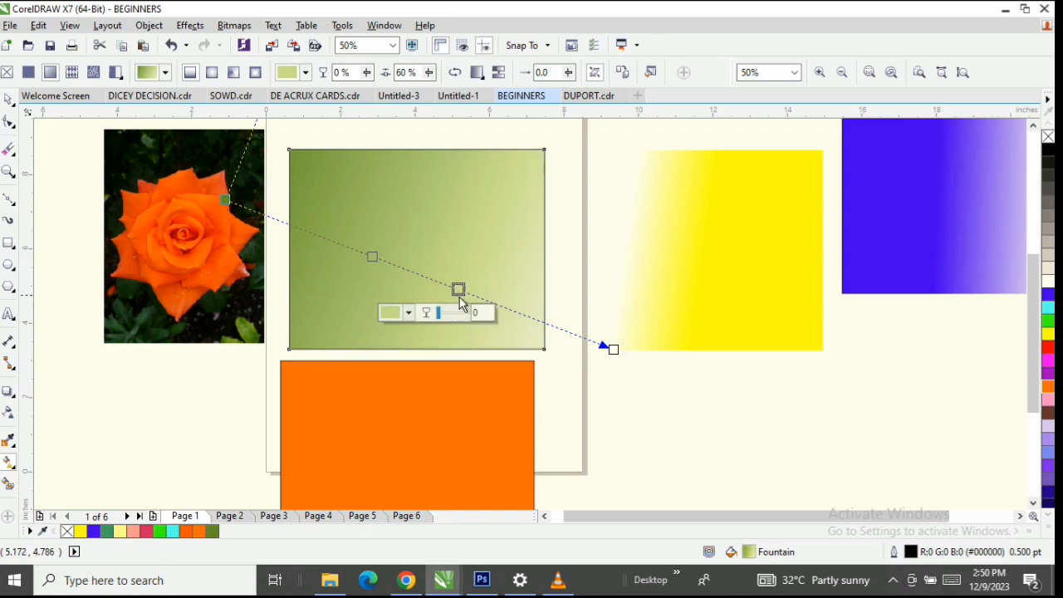
{"action": "double_click", "coordinate": [417, 273]}
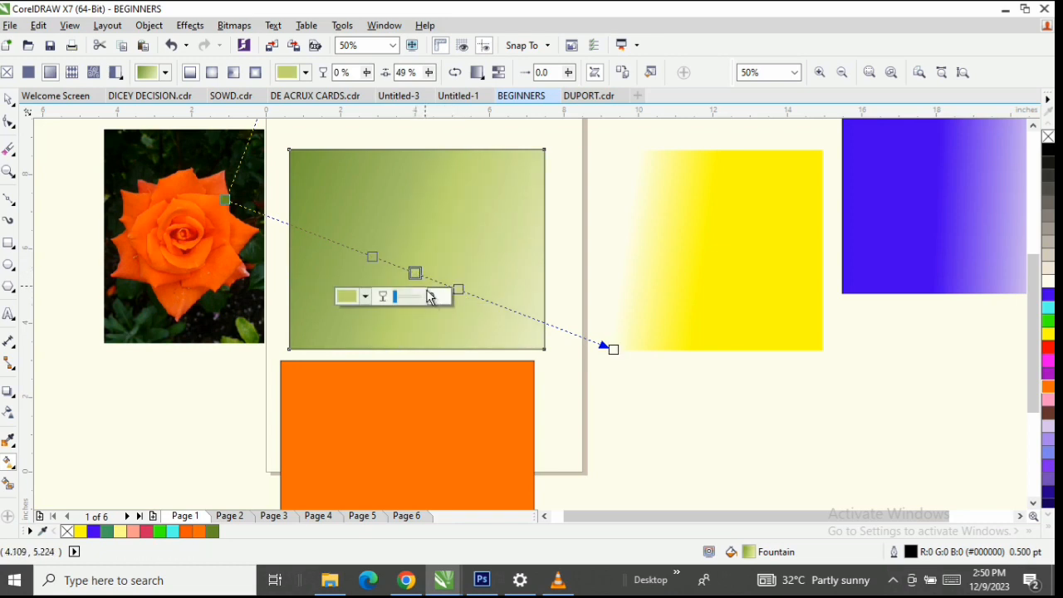
{"action": "left_click", "coordinate": [365, 297]}
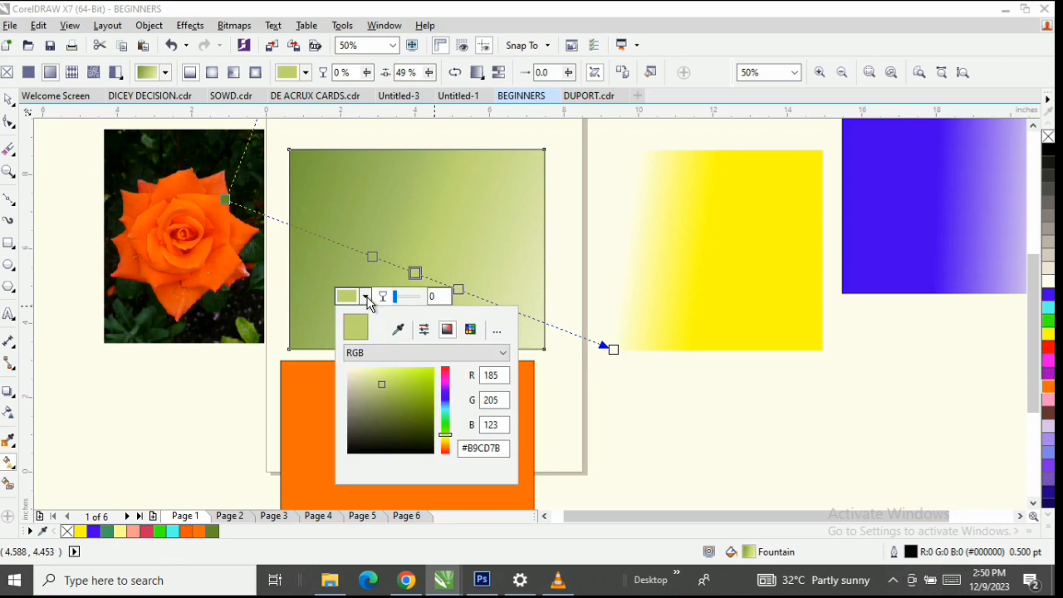
{"action": "left_click", "coordinate": [410, 424]}
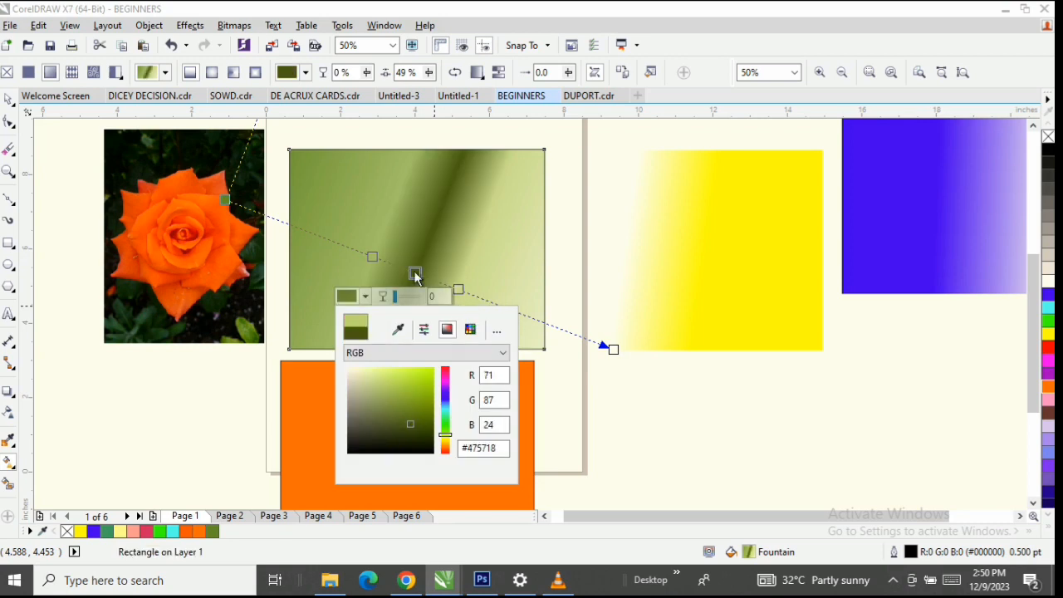
{"action": "left_click", "coordinate": [320, 237]}
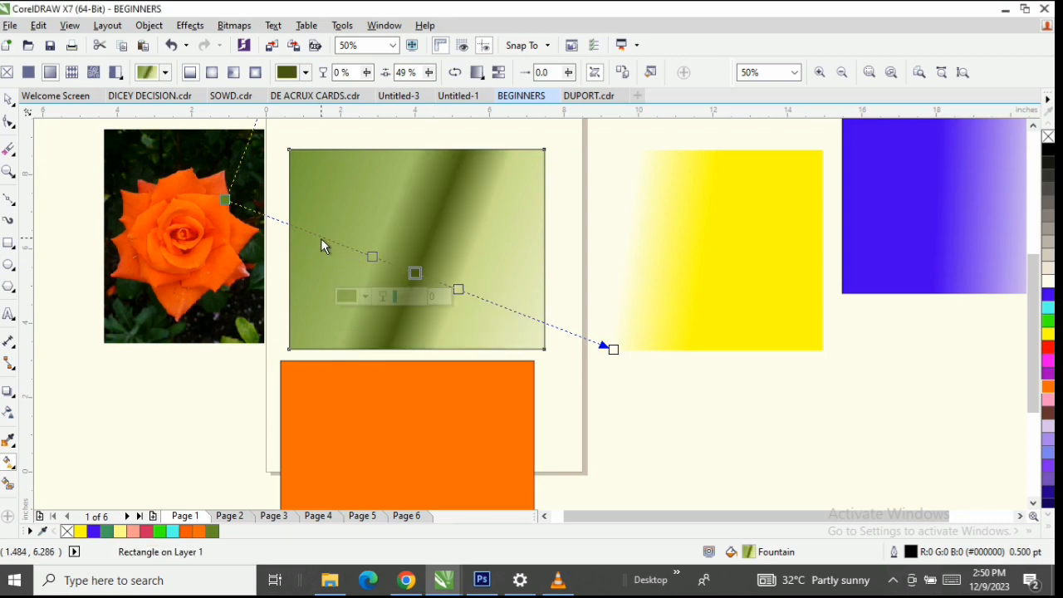
{"action": "double_click", "coordinate": [321, 237]}
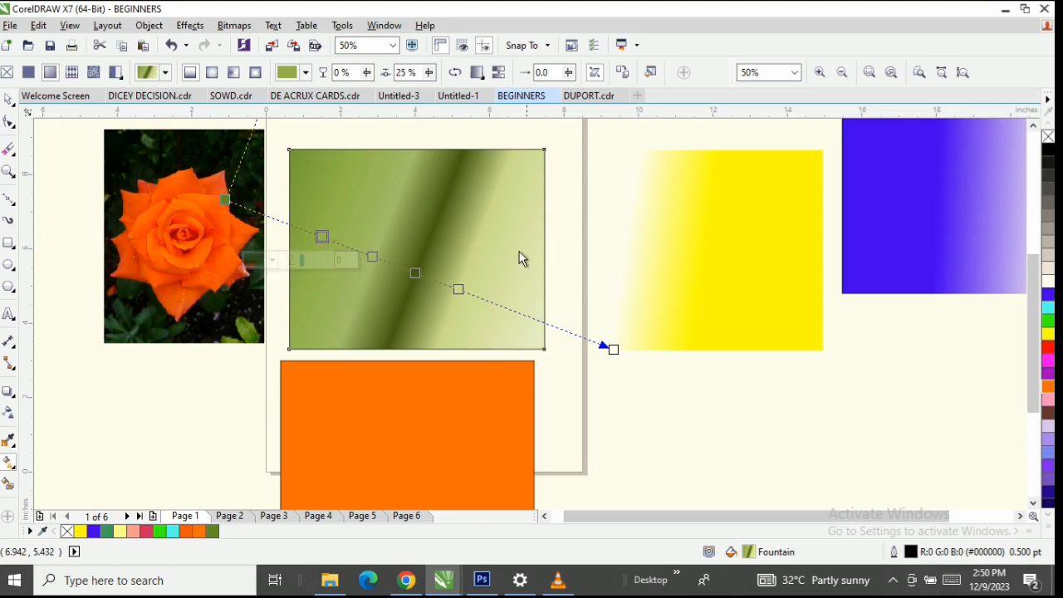
Delete the green gradient rectangle and move the remaining orange rectangle up beside the rose photo.
{"action": "left_click", "coordinate": [6, 99]}
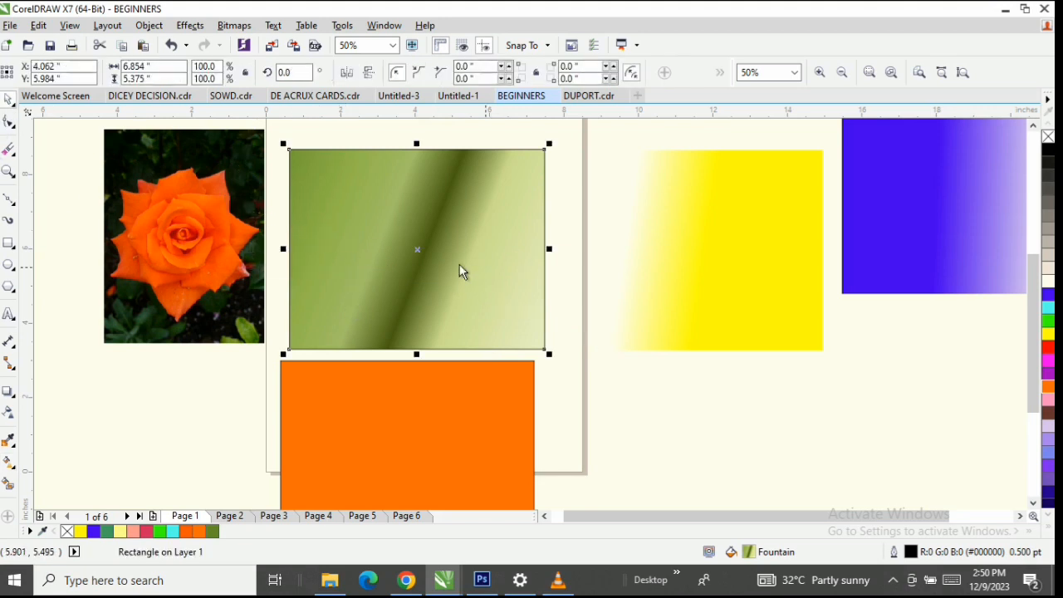
{"action": "right_click", "coordinate": [386, 241]}
{"action": "left_click", "coordinate": [429, 334]}
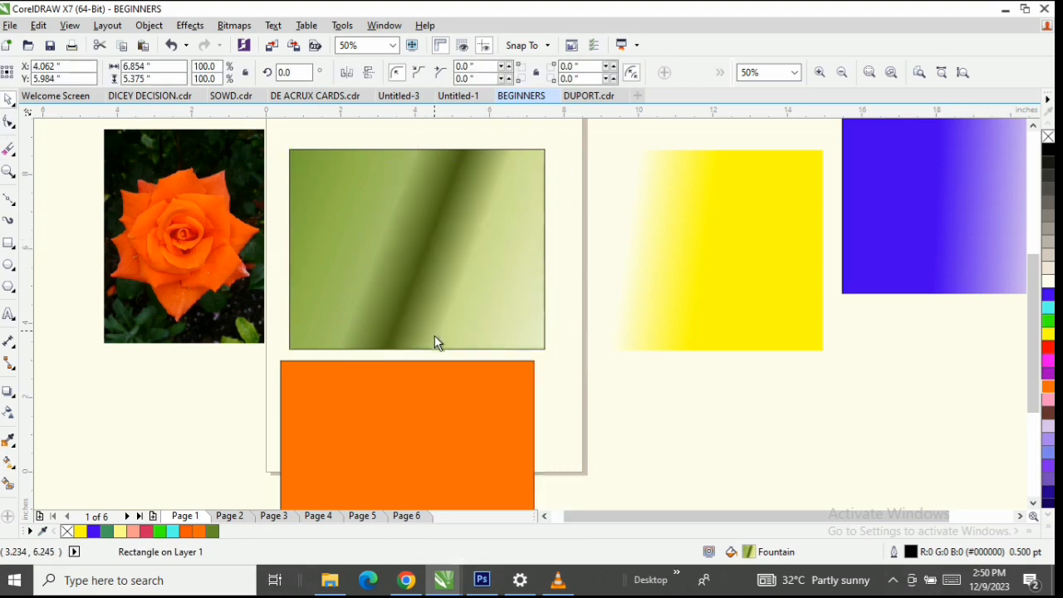
{"action": "left_click_drag", "start_coordinate": [430, 390], "coordinate": [440, 234]}
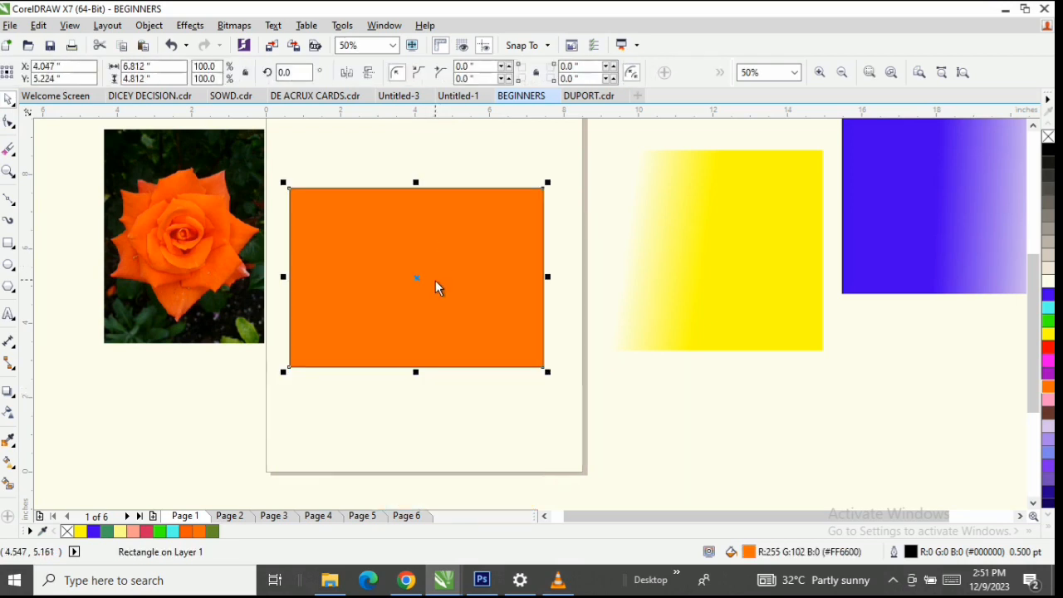
{"action": "left_click_drag", "start_coordinate": [435, 279], "coordinate": [435, 258]}
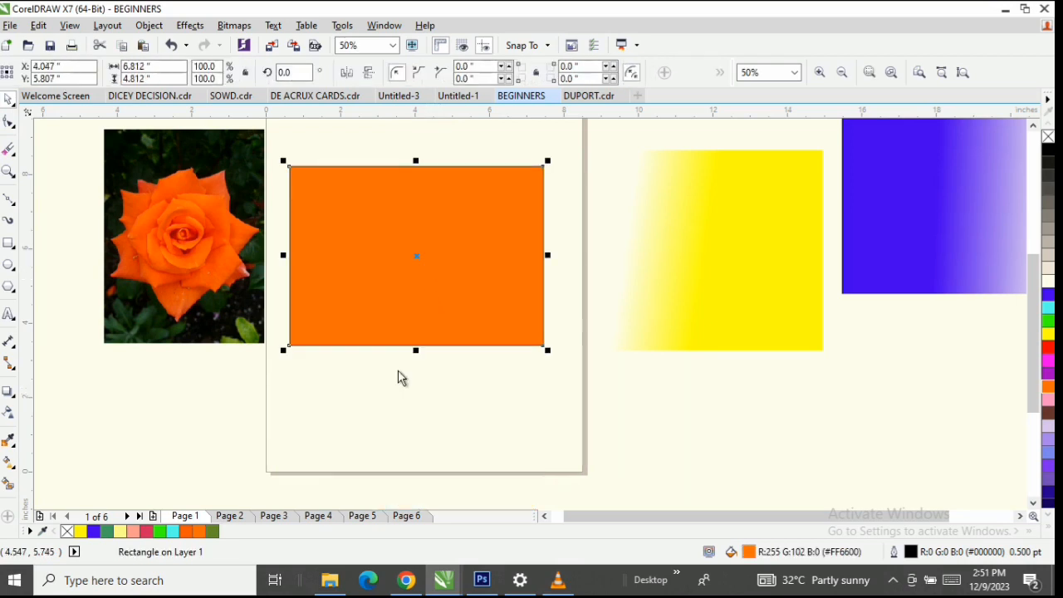
Apply a linear fountain fill to the orange rectangle, running from its upper-left area to beyond its lower-right corner.
{"action": "left_click", "coordinate": [6, 465]}
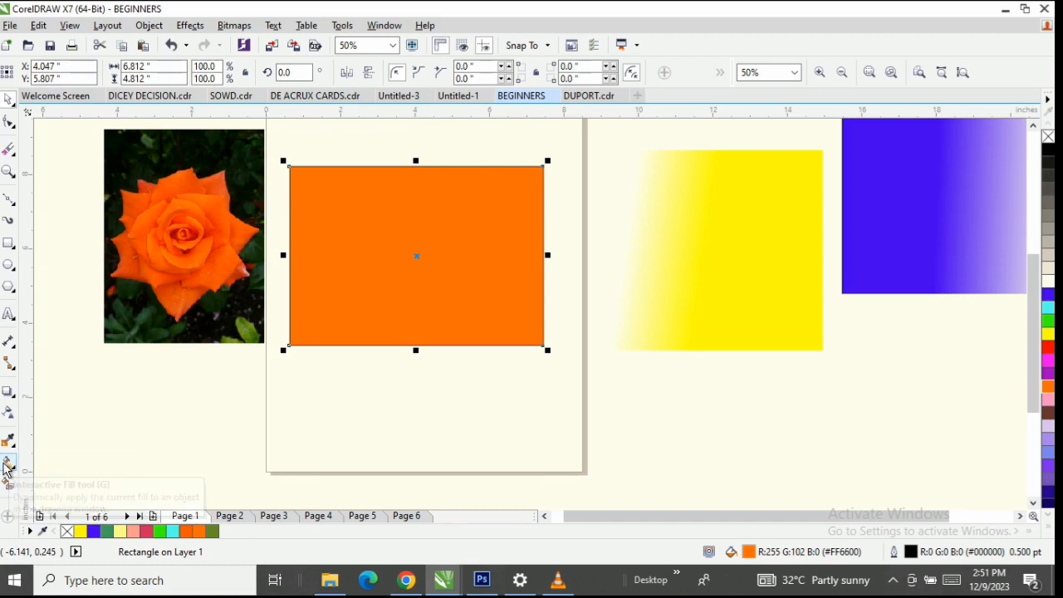
{"action": "left_click", "coordinate": [33, 462]}
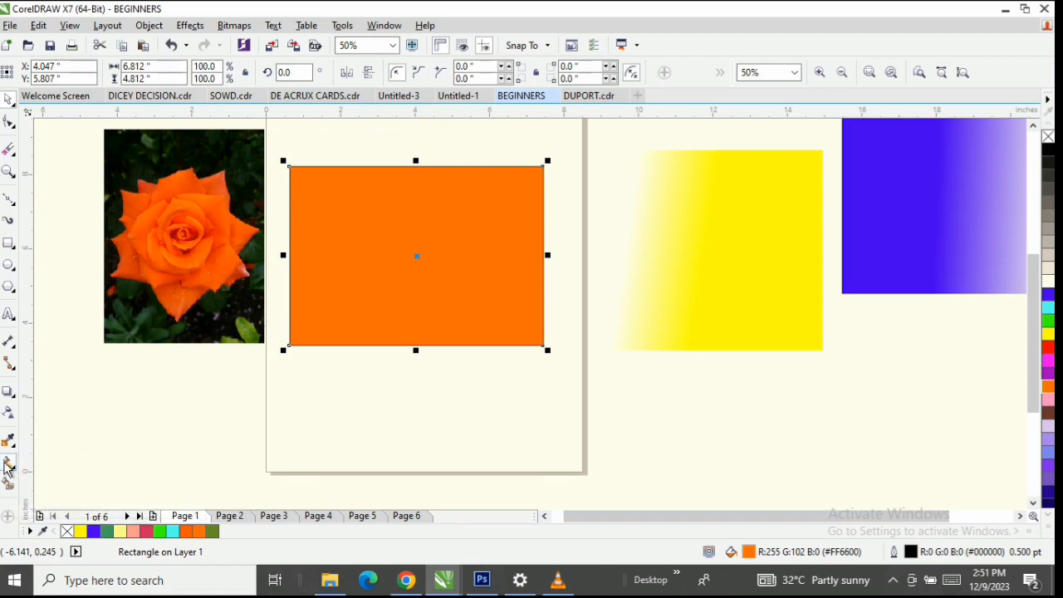
{"action": "left_click_drag", "start_coordinate": [387, 242], "coordinate": [581, 307]}
{"action": "left_click_drag", "start_coordinate": [643, 347], "coordinate": [645, 348]}
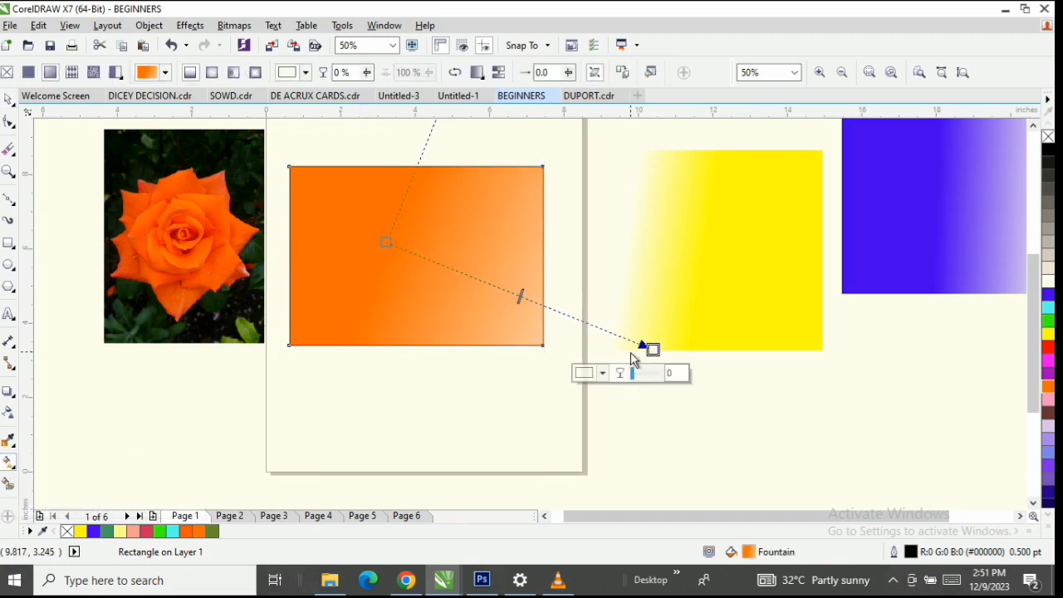
{"action": "left_click_drag", "start_coordinate": [382, 242], "coordinate": [339, 216]}
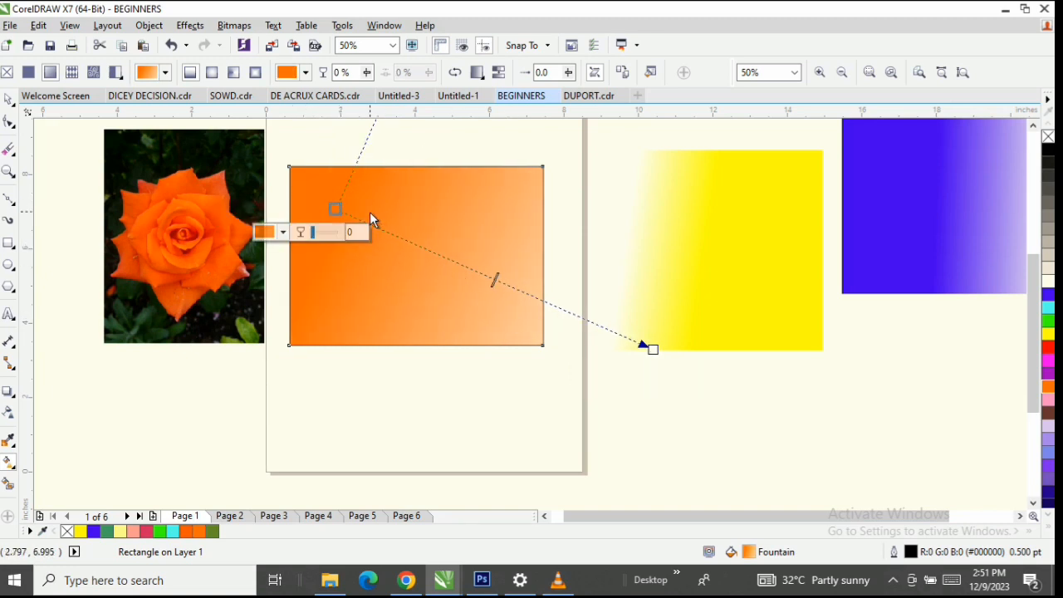
Add a colour node at 29% along the orange gradient and set it to brown #7D4012.
{"action": "double_click", "coordinate": [427, 251]}
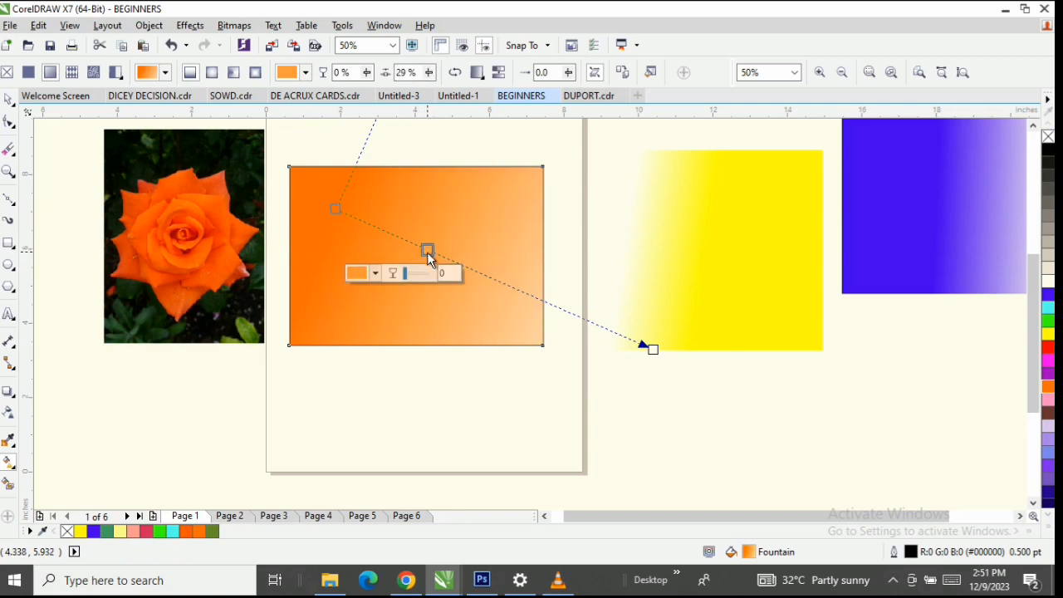
{"action": "left_click", "coordinate": [371, 275]}
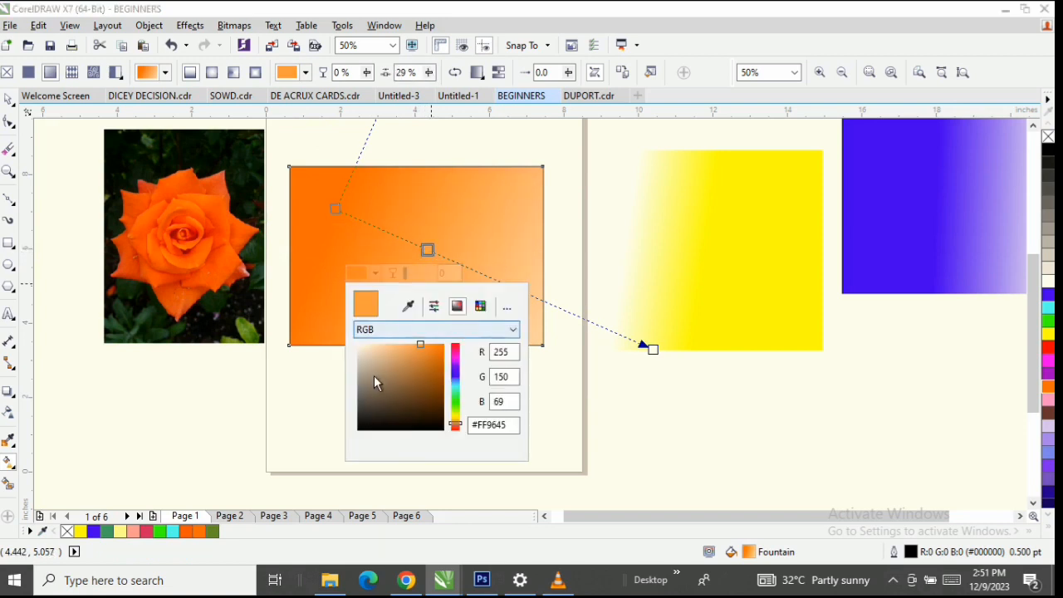
{"action": "left_click", "coordinate": [431, 388]}
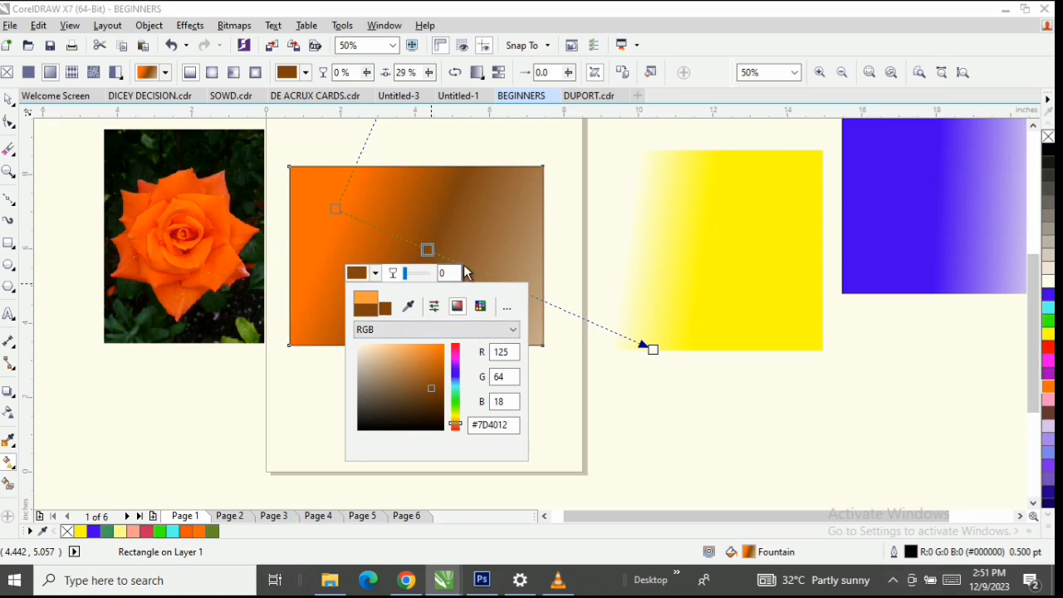
{"action": "left_click", "coordinate": [392, 231]}
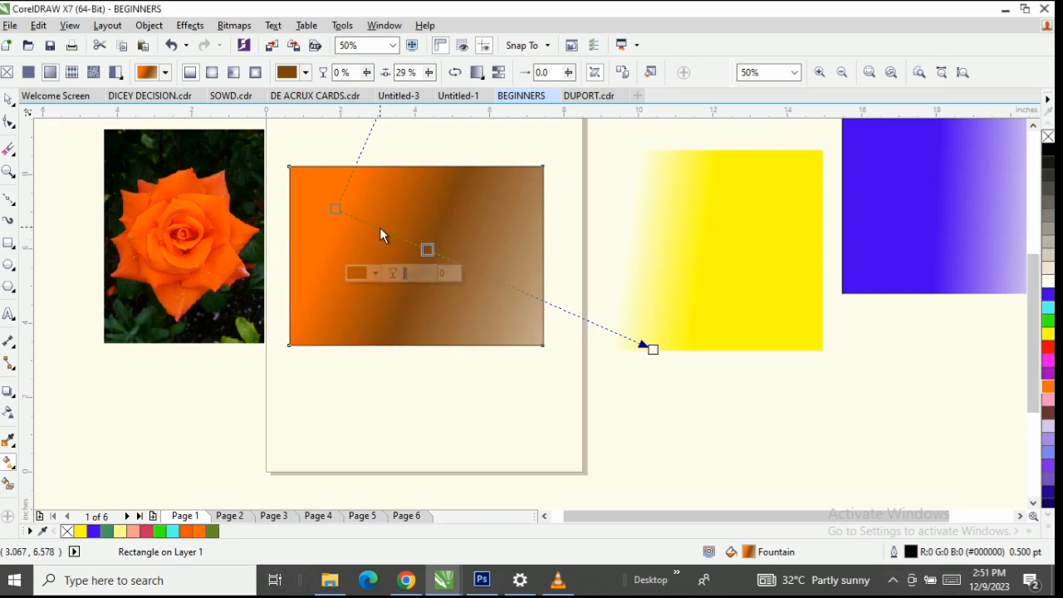
Add a colour node at 14%, between the orange start and the brown node, and set it to bright green.
{"action": "double_click", "coordinate": [379, 227]}
{"action": "left_click", "coordinate": [327, 251]}
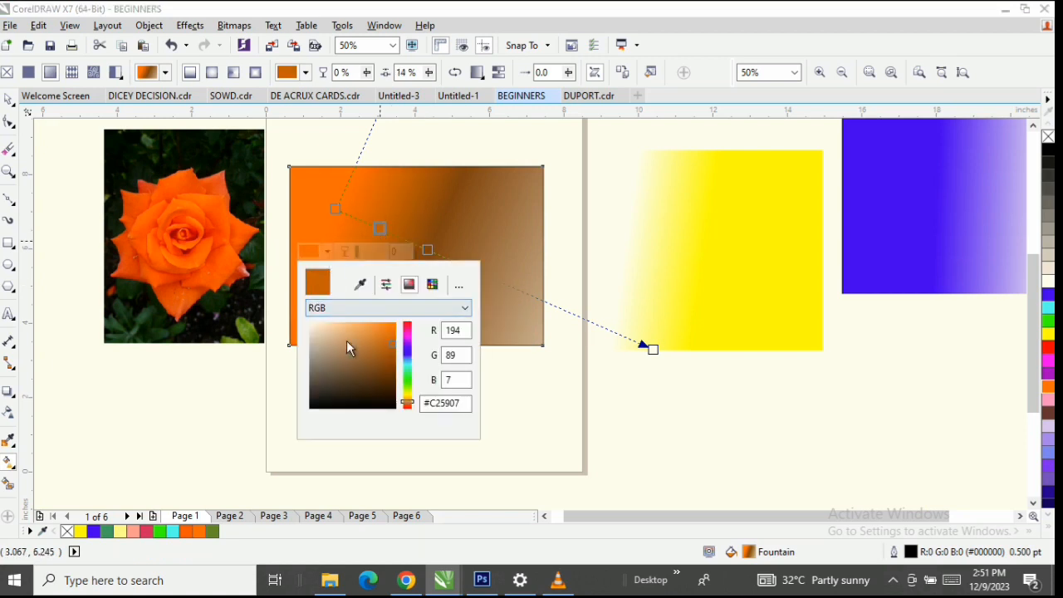
{"action": "left_click", "coordinate": [410, 379]}
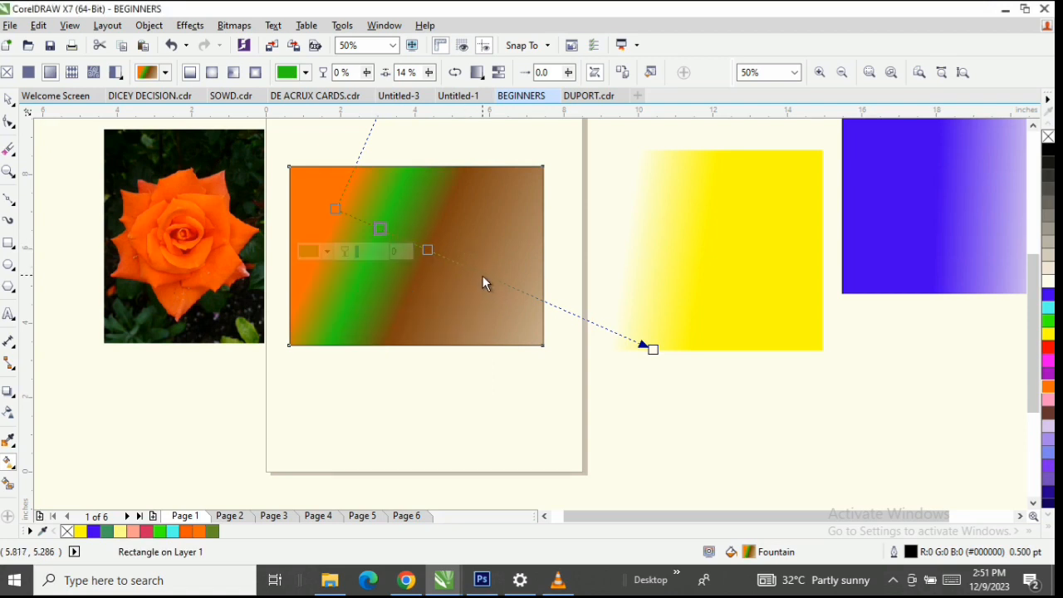
Add a colour node at 46%, beyond the brown node, and set it to purple #7A449D.
{"action": "double_click", "coordinate": [482, 276]}
{"action": "left_click", "coordinate": [429, 296]}
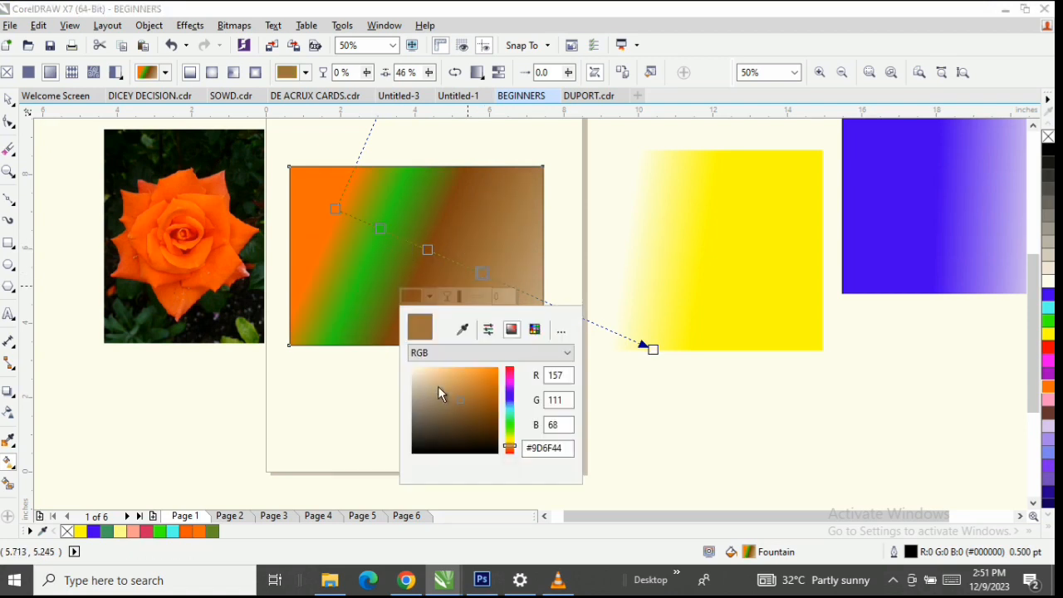
{"action": "left_click", "coordinate": [509, 387]}
{"action": "left_click_drag", "start_coordinate": [509, 388], "coordinate": [509, 386]}
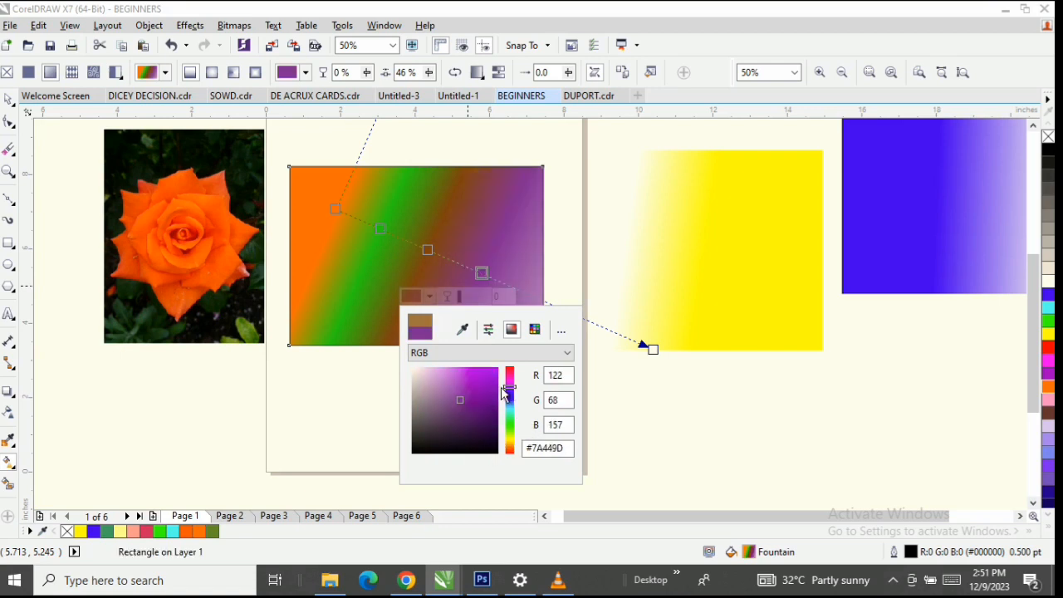
{"action": "left_click", "coordinate": [416, 217]}
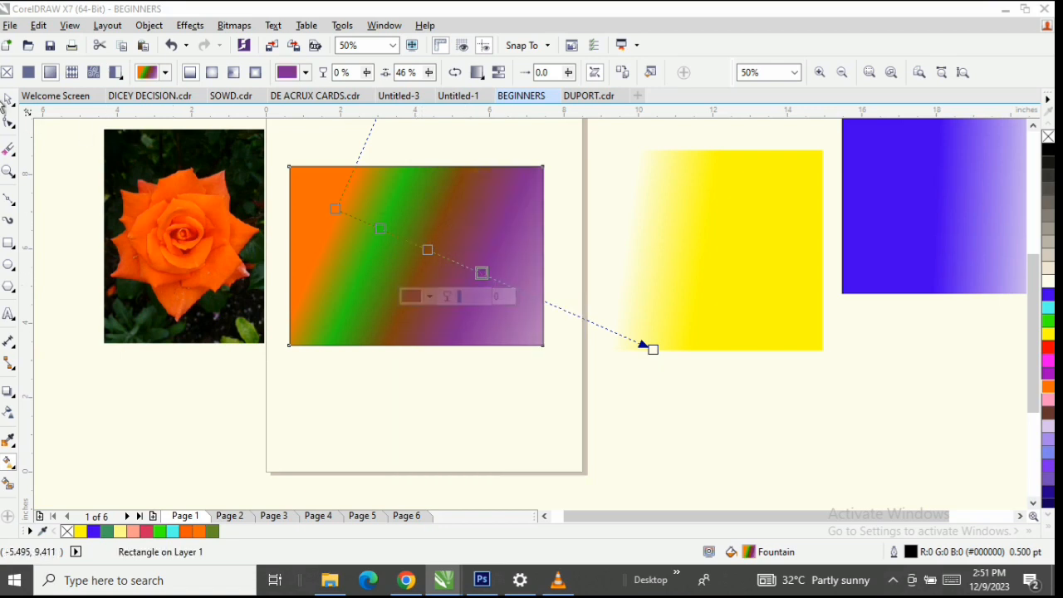
Apply Smart Fill to the multi-colour gradient rectangle with slate blue (C40 M20 Y0 K40) and a 0.5 pt outline.
{"action": "left_click", "coordinate": [9, 101]}
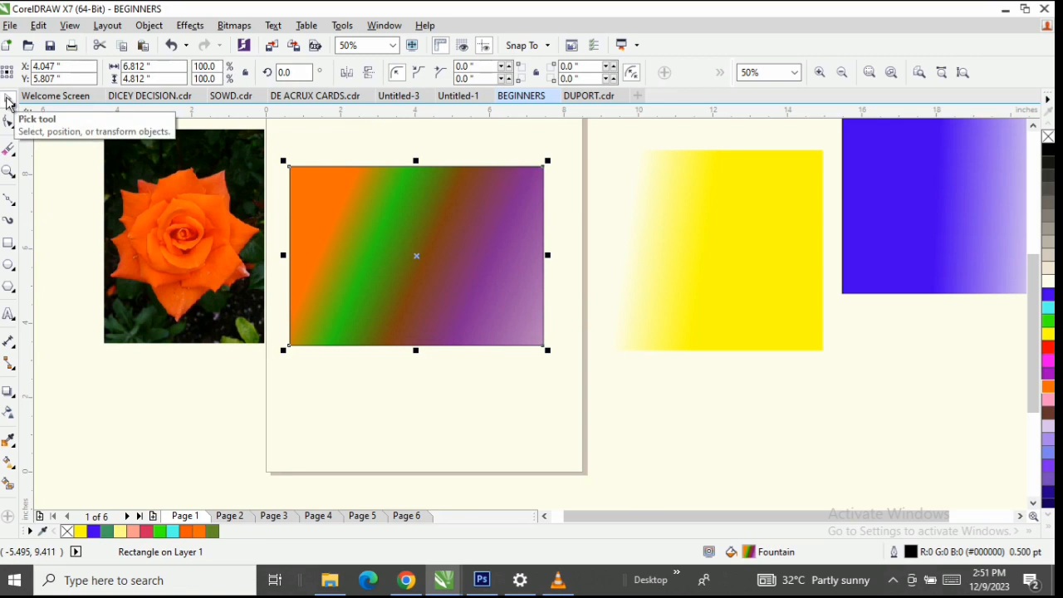
{"action": "left_click", "coordinate": [7, 486]}
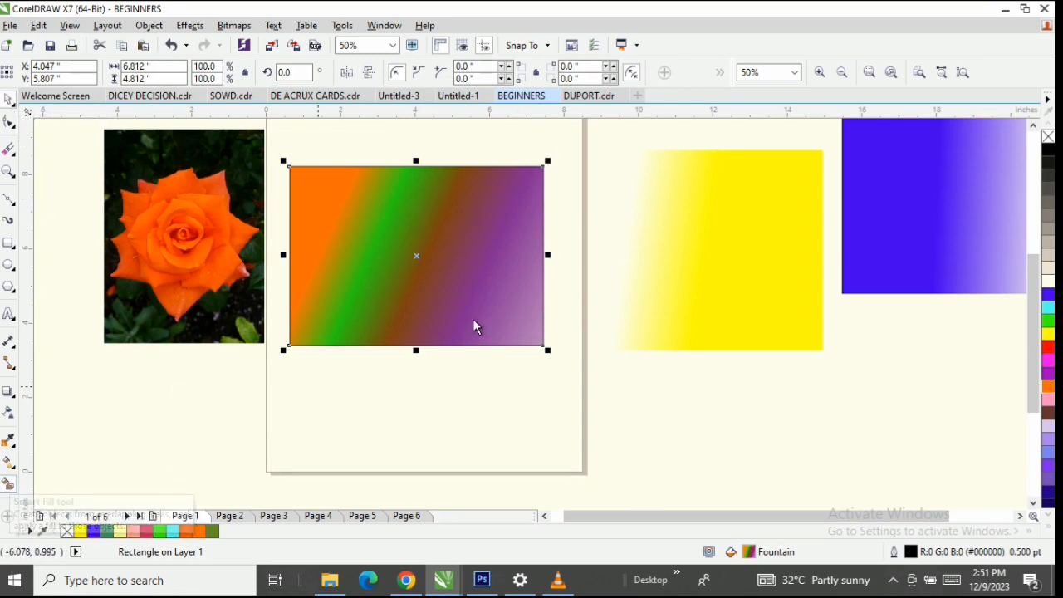
{"action": "left_click", "coordinate": [394, 283]}
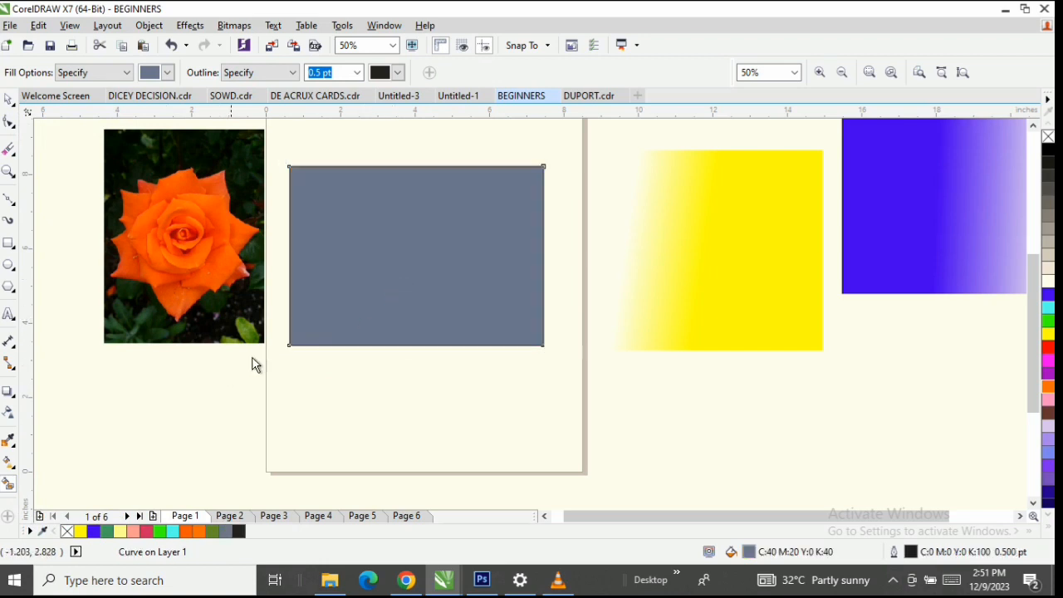
Delete the slate-blue Smart Fill shape covering the gradient rectangle, along with the fading yellow rectangle beside the page.
{"action": "left_click", "coordinate": [10, 99]}
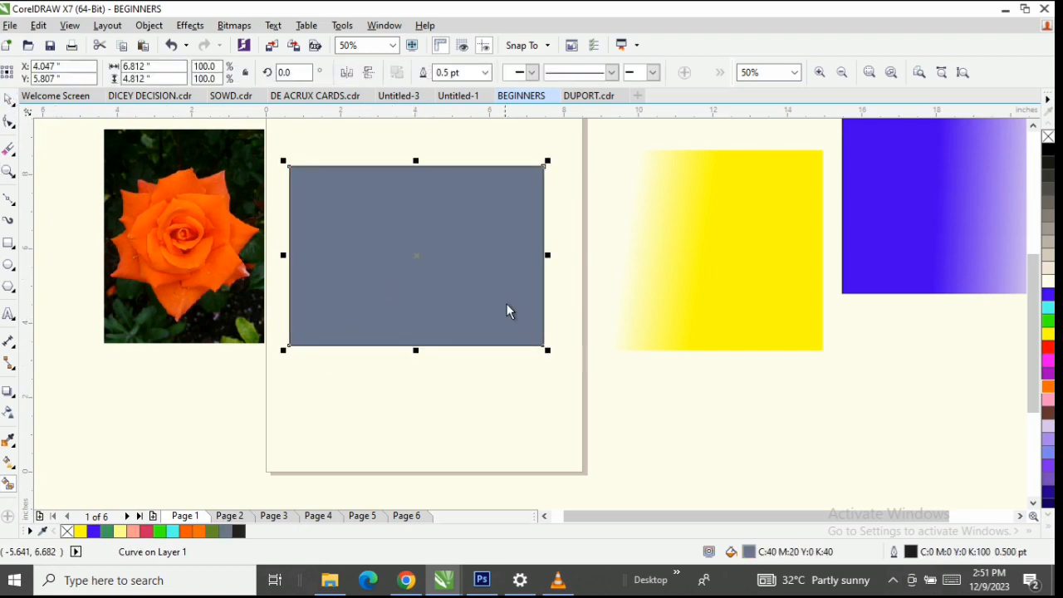
{"action": "left_click", "coordinate": [468, 219]}
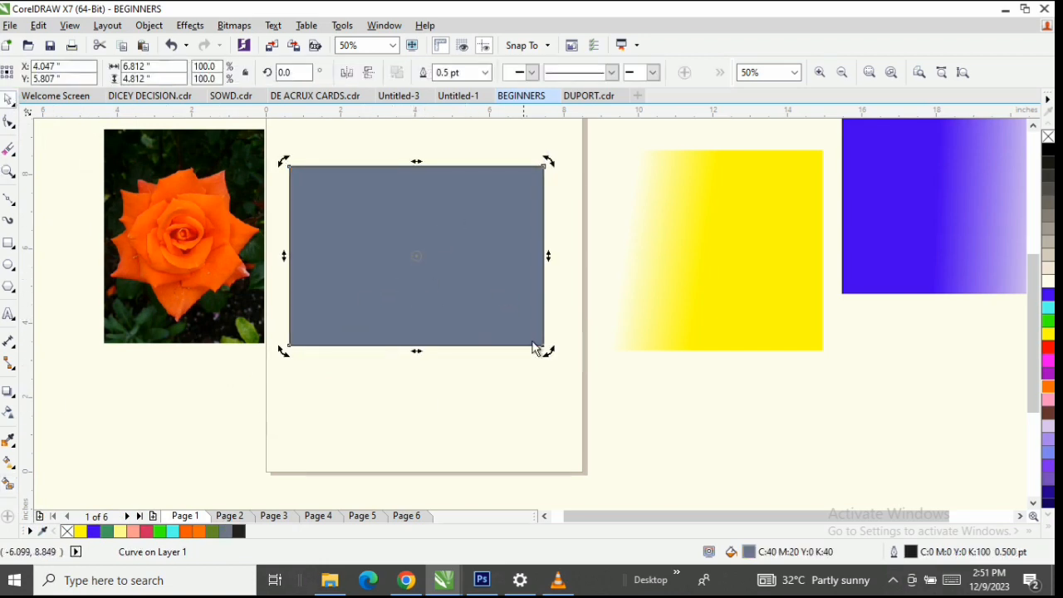
{"action": "right_click", "coordinate": [479, 260]}
{"action": "left_click", "coordinate": [523, 334]}
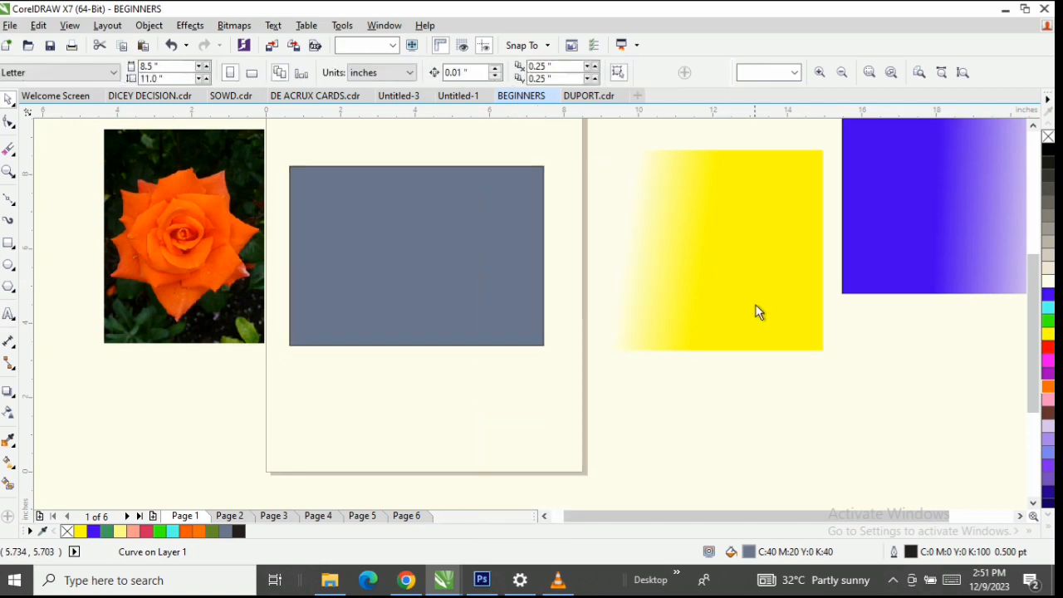
{"action": "left_click", "coordinate": [734, 248]}
{"action": "right_click", "coordinate": [734, 248]}
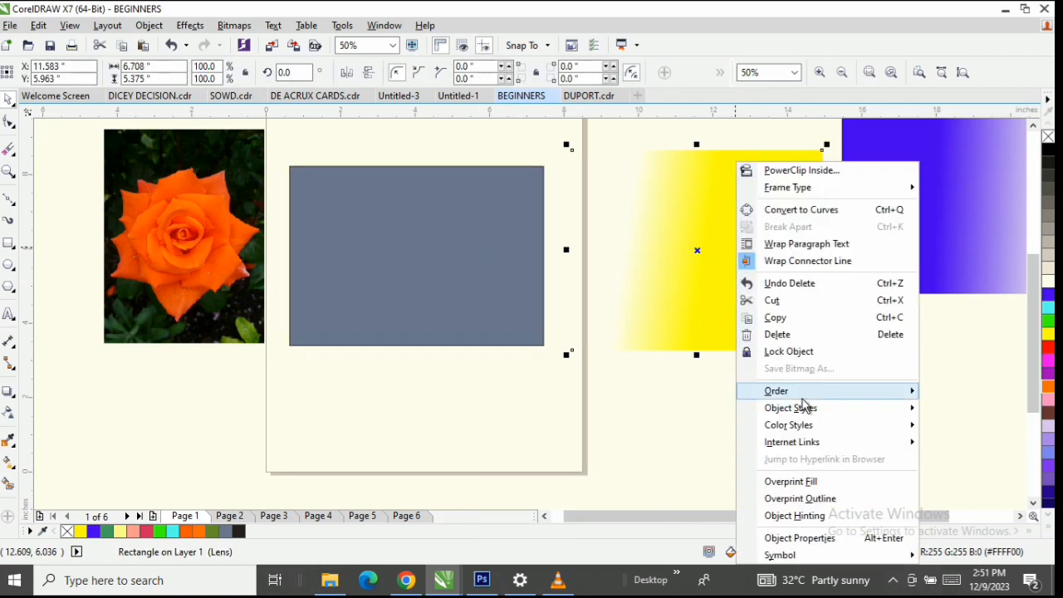
{"action": "left_click", "coordinate": [793, 334]}
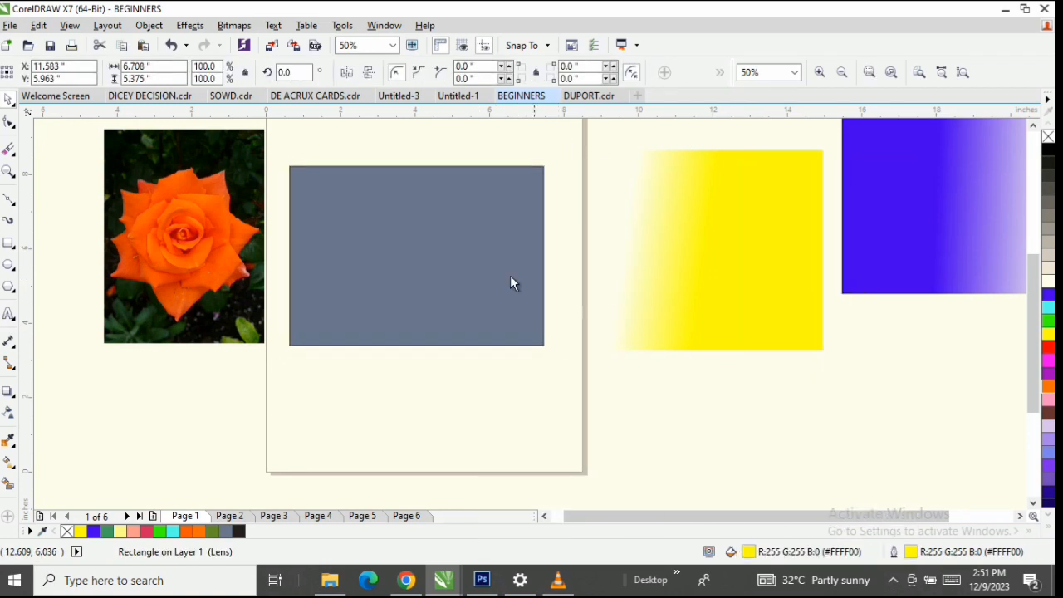
{"action": "right_click", "coordinate": [470, 242]}
{"action": "left_click", "coordinate": [513, 334]}
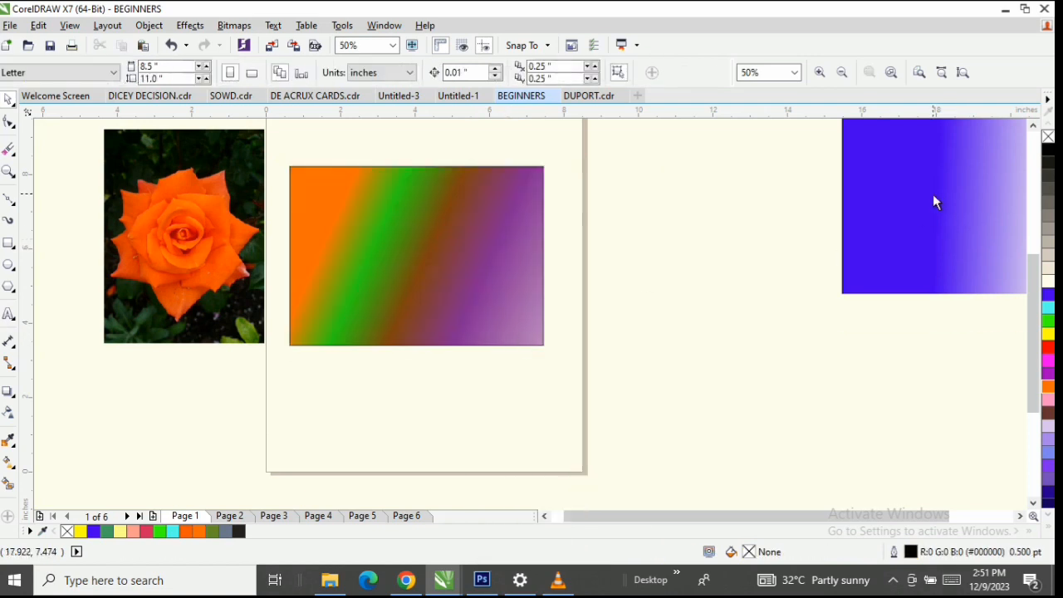
Delete the multi-colour gradient rectangle and the fading blue rectangle.
{"action": "left_click", "coordinate": [435, 199]}
{"action": "right_click", "coordinate": [435, 199]}
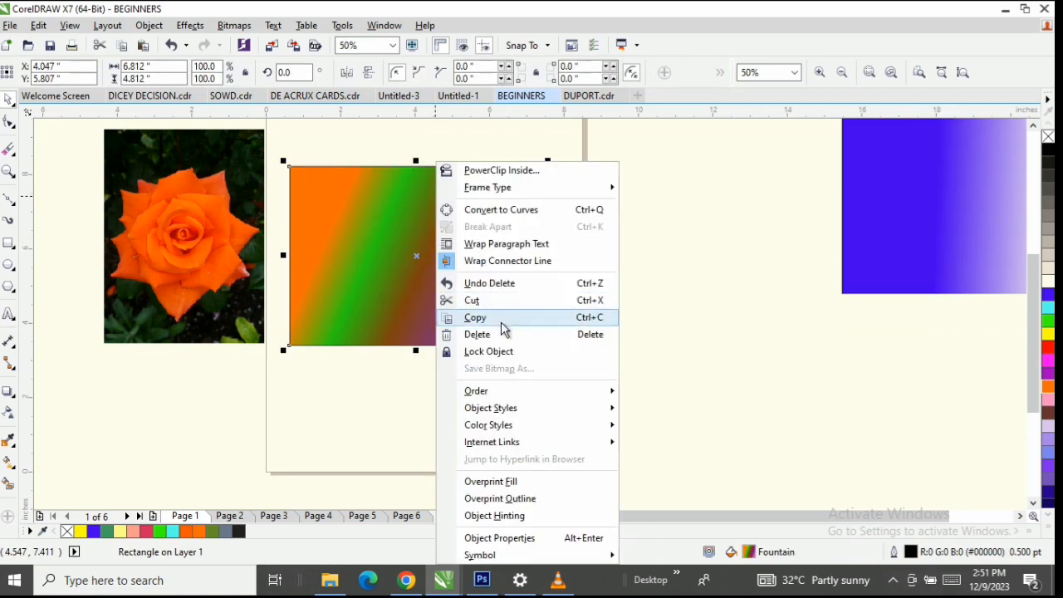
{"action": "left_click", "coordinate": [497, 335]}
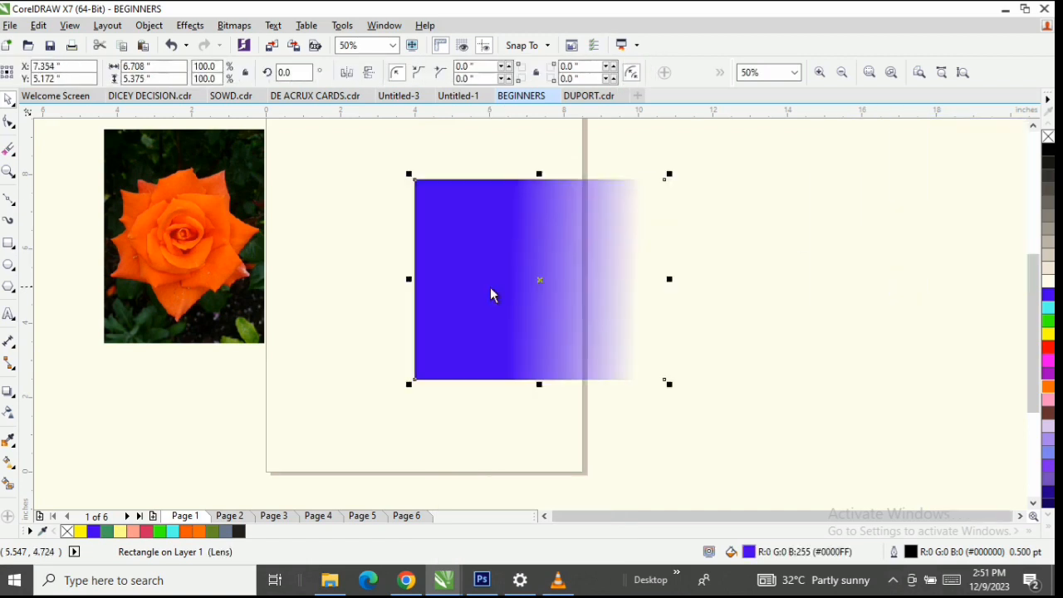
{"action": "right_click", "coordinate": [478, 291]}
{"action": "left_click", "coordinate": [516, 334]}
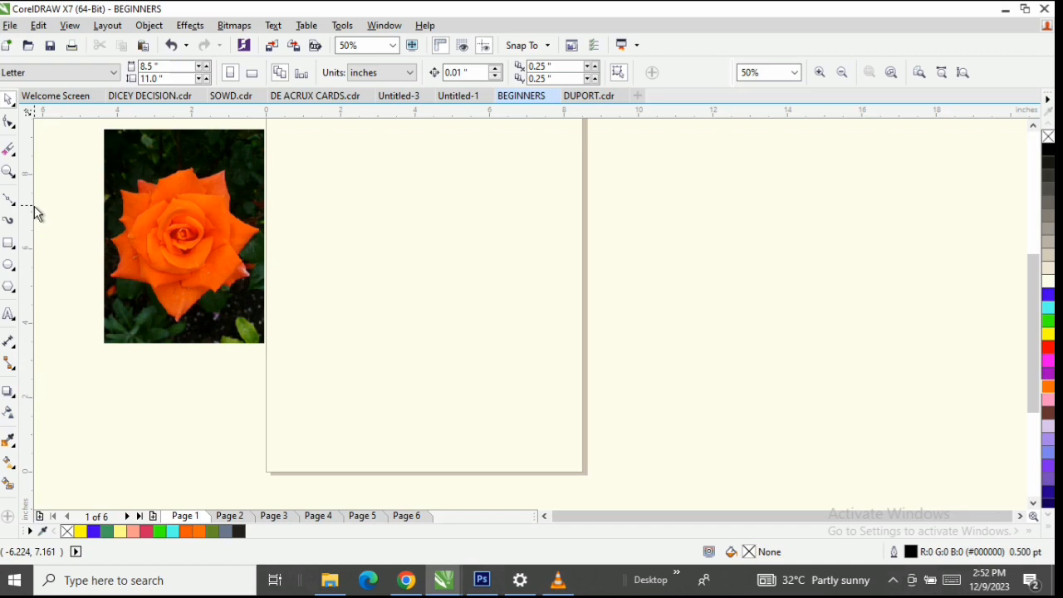
Delete the orange rose photo beside the page.
{"action": "left_click", "coordinate": [204, 168]}
{"action": "right_click", "coordinate": [192, 169]}
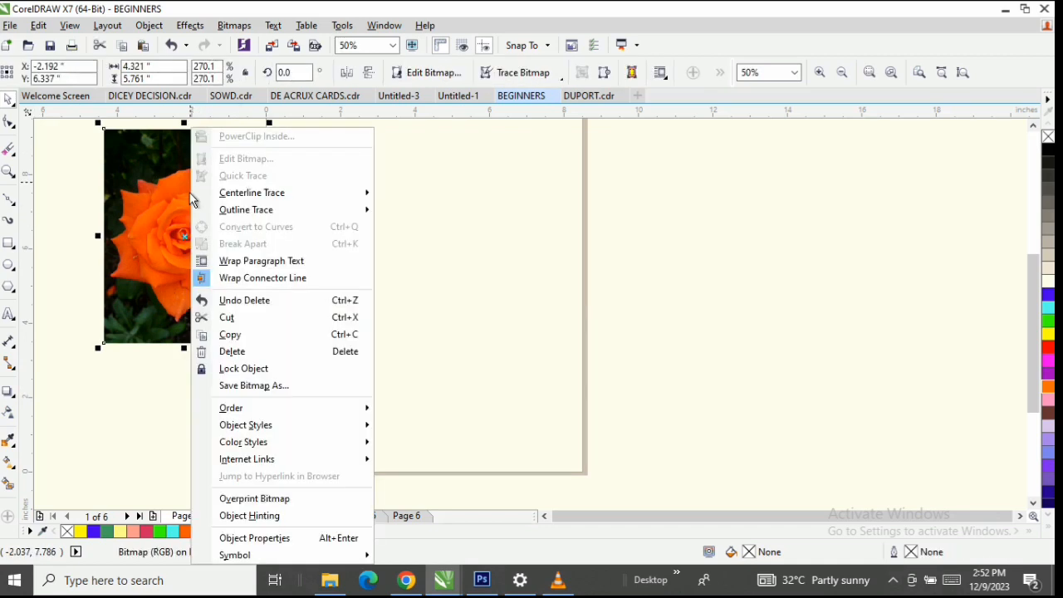
{"action": "left_click", "coordinate": [232, 351]}
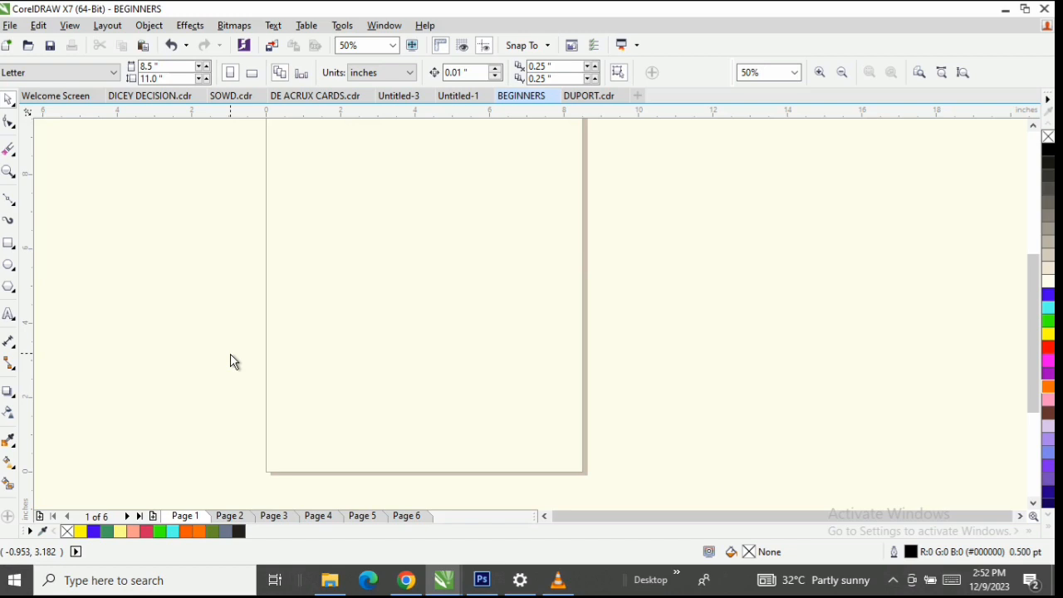
Change the page size to A4 and fit the page height in the view.
{"action": "left_click", "coordinate": [53, 75]}
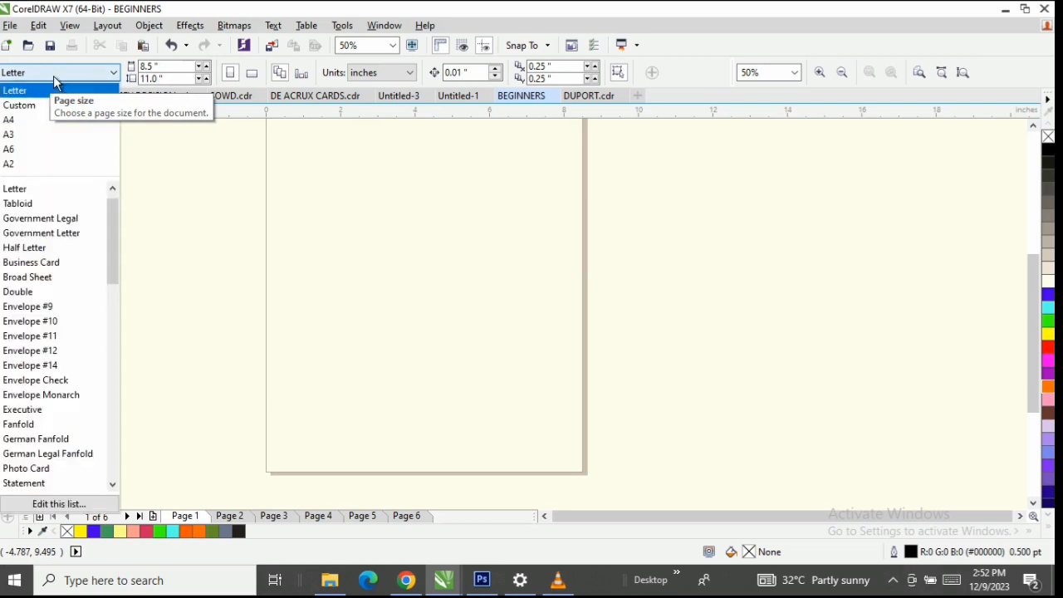
{"action": "left_click", "coordinate": [53, 75]}
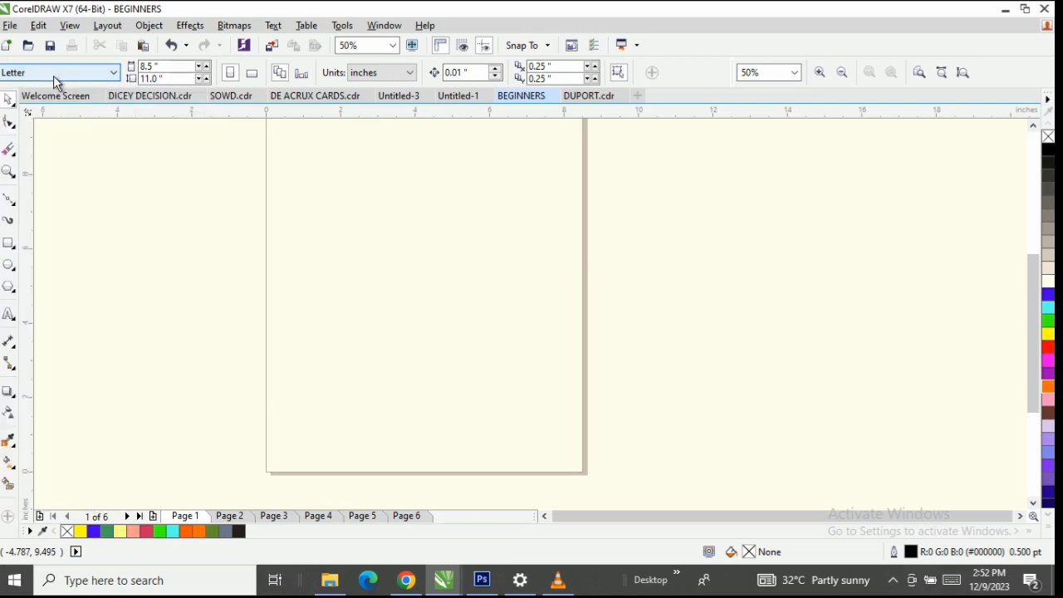
{"action": "left_click", "coordinate": [9, 172]}
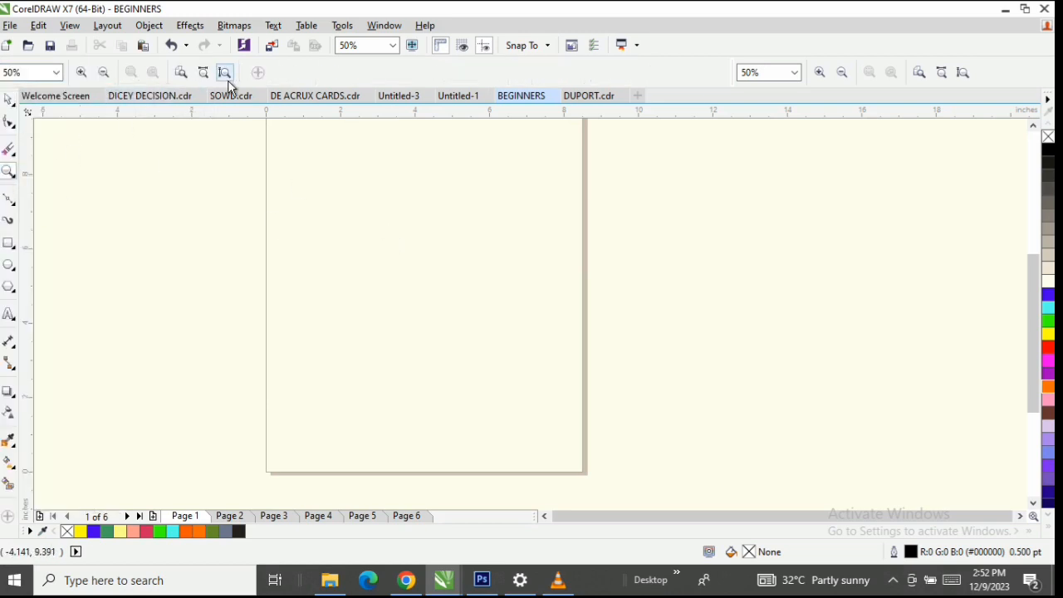
{"action": "left_click", "coordinate": [225, 72]}
{"action": "left_click", "coordinate": [8, 100]}
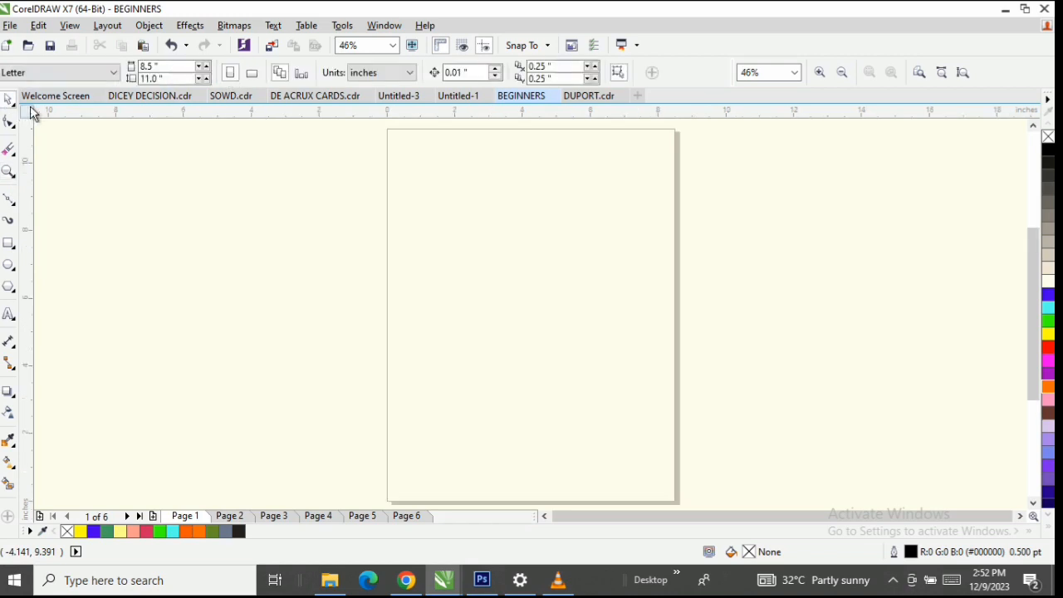
{"action": "left_click", "coordinate": [76, 74]}
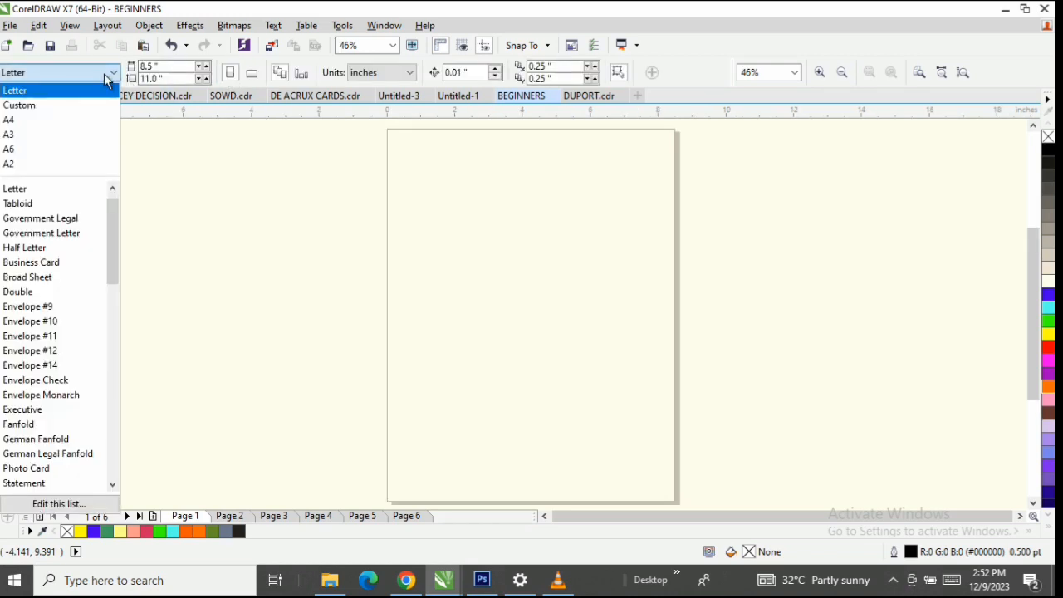
{"action": "left_click", "coordinate": [23, 122]}
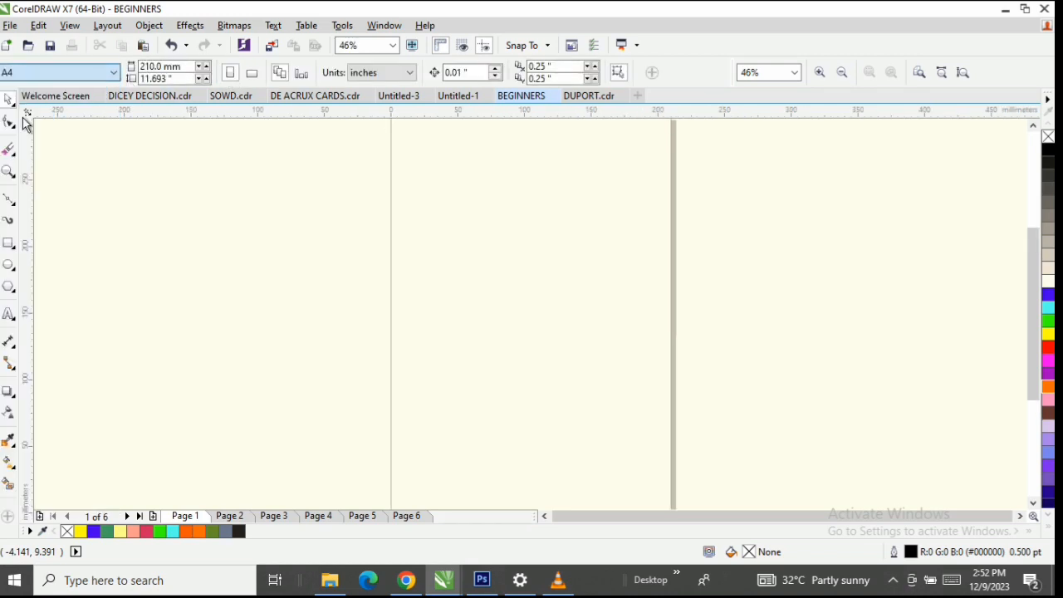
{"action": "left_click", "coordinate": [6, 175]}
{"action": "left_click", "coordinate": [225, 73]}
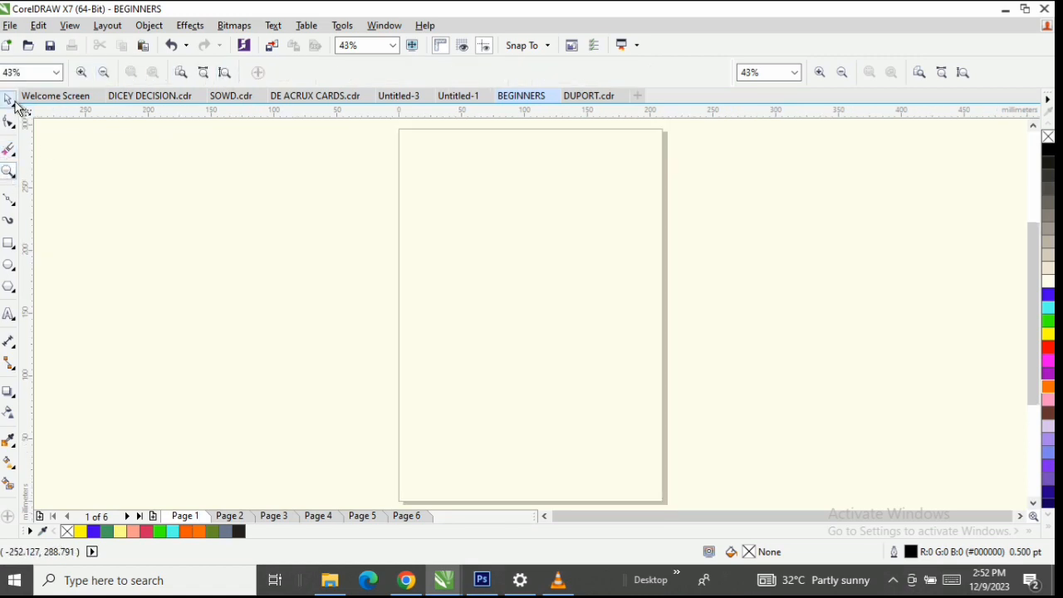
Look through the preset page sizes, such as A3, A6 and A2, and keep the page at A4.
{"action": "left_click", "coordinate": [8, 101]}
{"action": "left_click", "coordinate": [53, 72]}
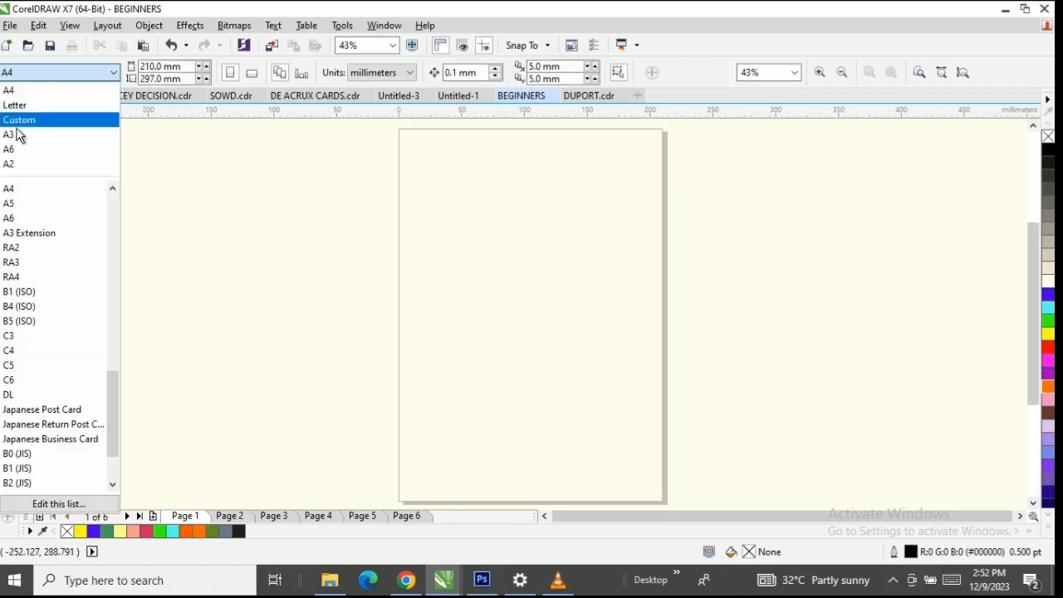
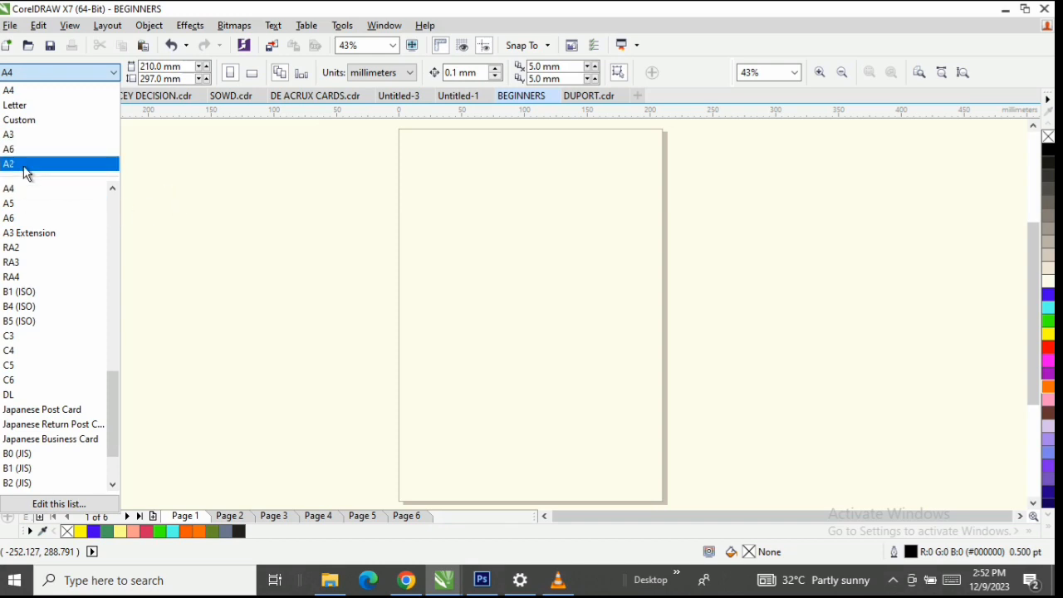
{"action": "left_click", "coordinate": [26, 92]}
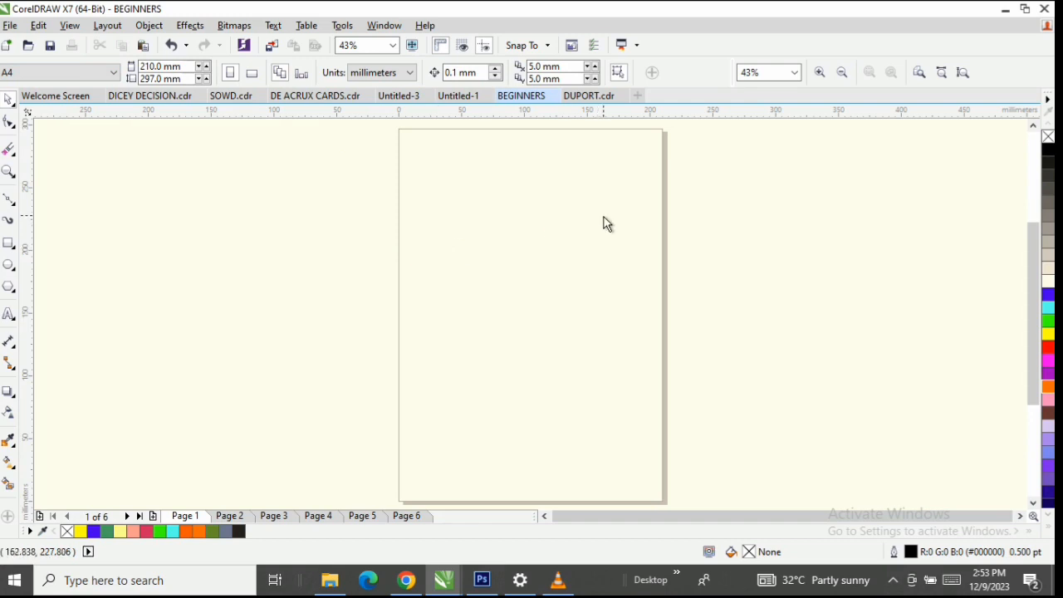
{"action": "left_click", "coordinate": [44, 66]}
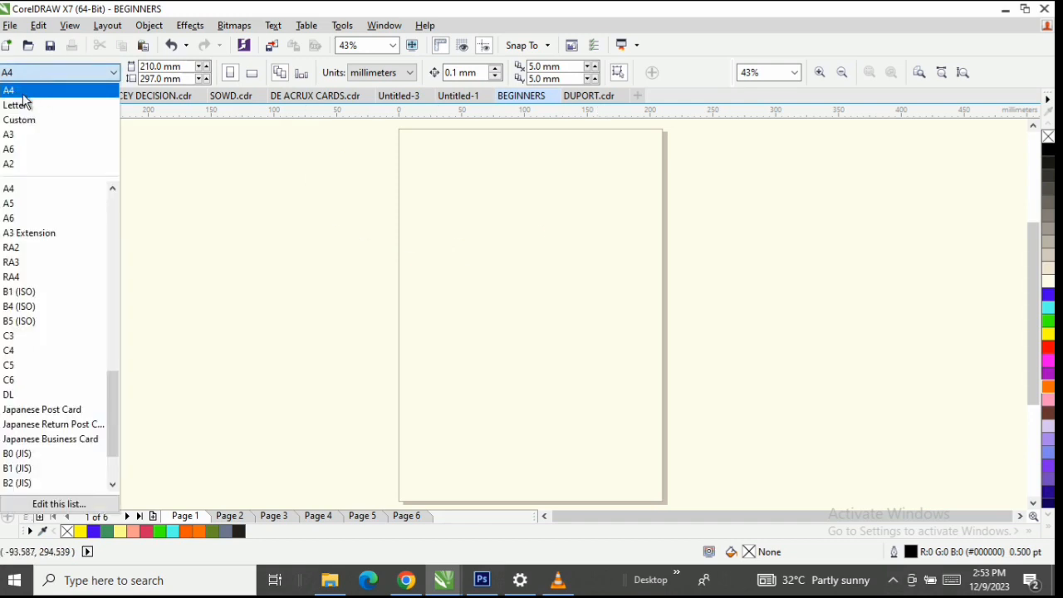
{"action": "left_click", "coordinate": [25, 95]}
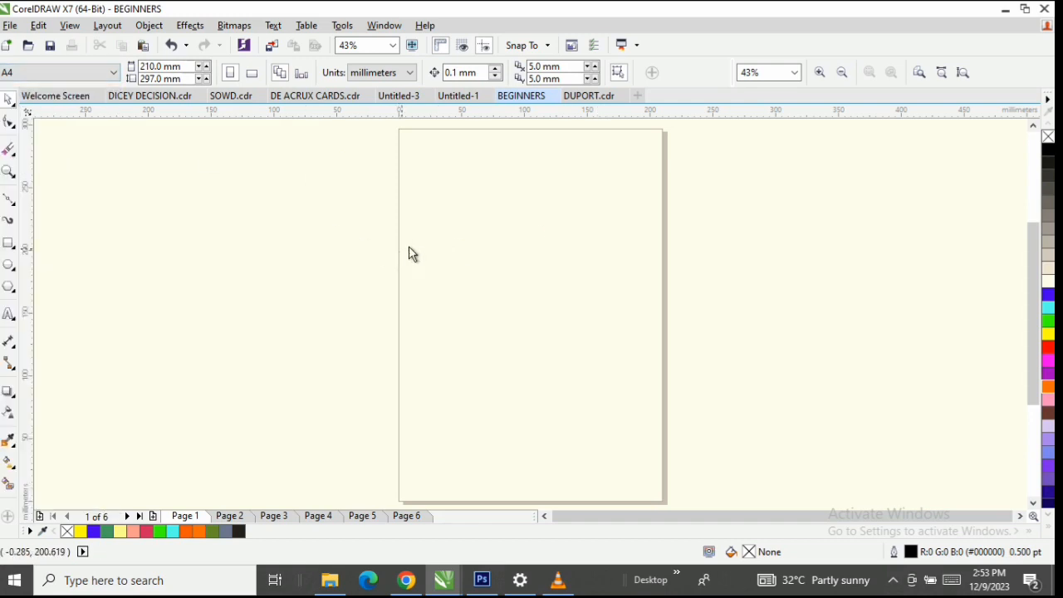
Create a rectangle matching the A4 page exactly, 210 × 297 mm, and delete it.
{"action": "double_click", "coordinate": [8, 244]}
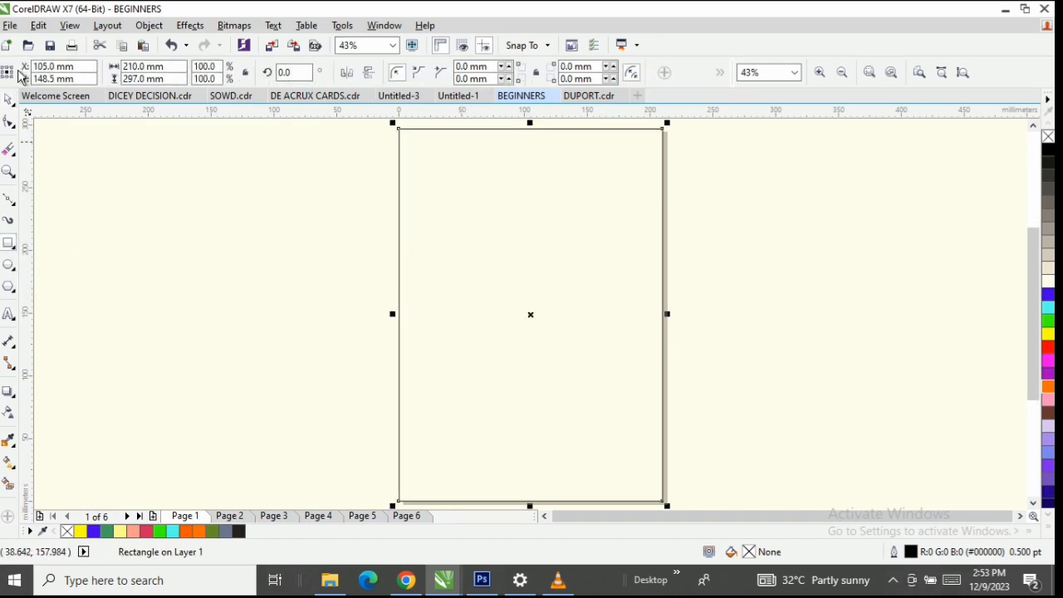
{"action": "right_click", "coordinate": [442, 163]}
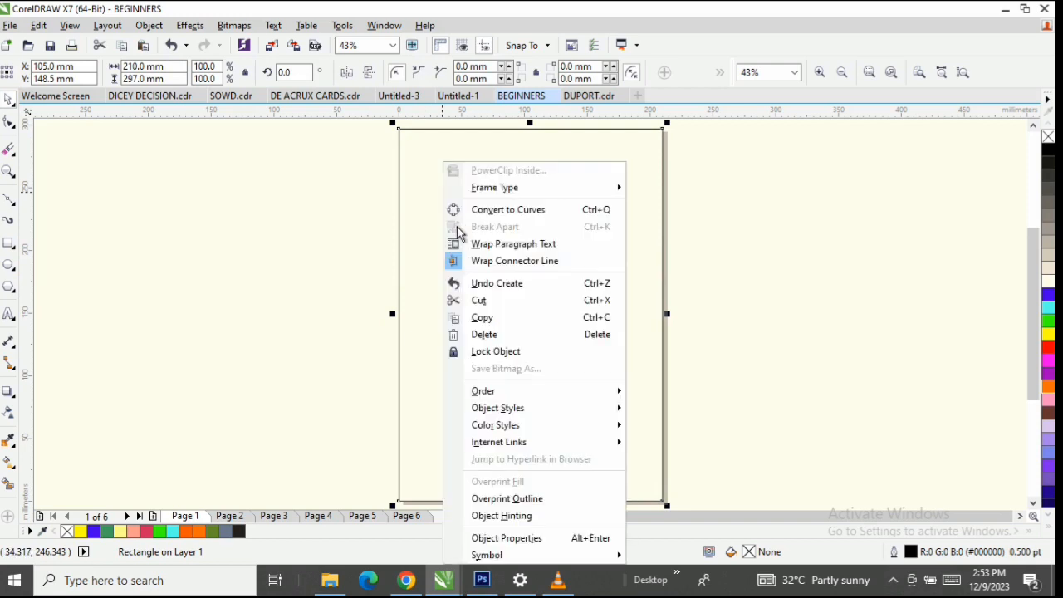
{"action": "left_click", "coordinate": [484, 335]}
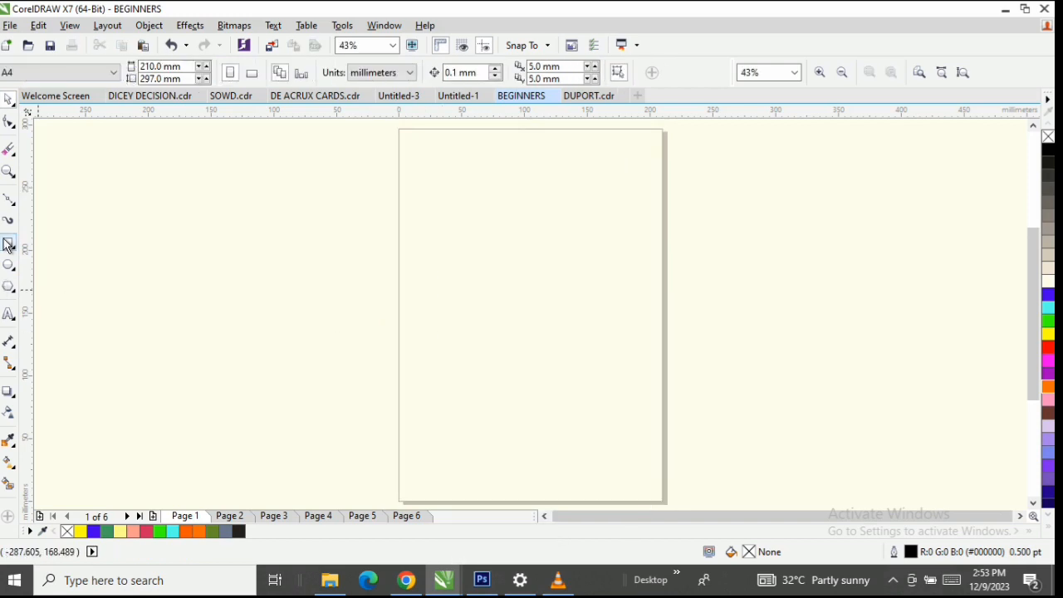
Draw a rectangle by hand over the whole page, about 208 × 299 mm.
{"action": "left_click", "coordinate": [9, 243]}
{"action": "left_click_drag", "start_coordinate": [399, 135], "coordinate": [661, 467]}
{"action": "left_click", "coordinate": [9, 100]}
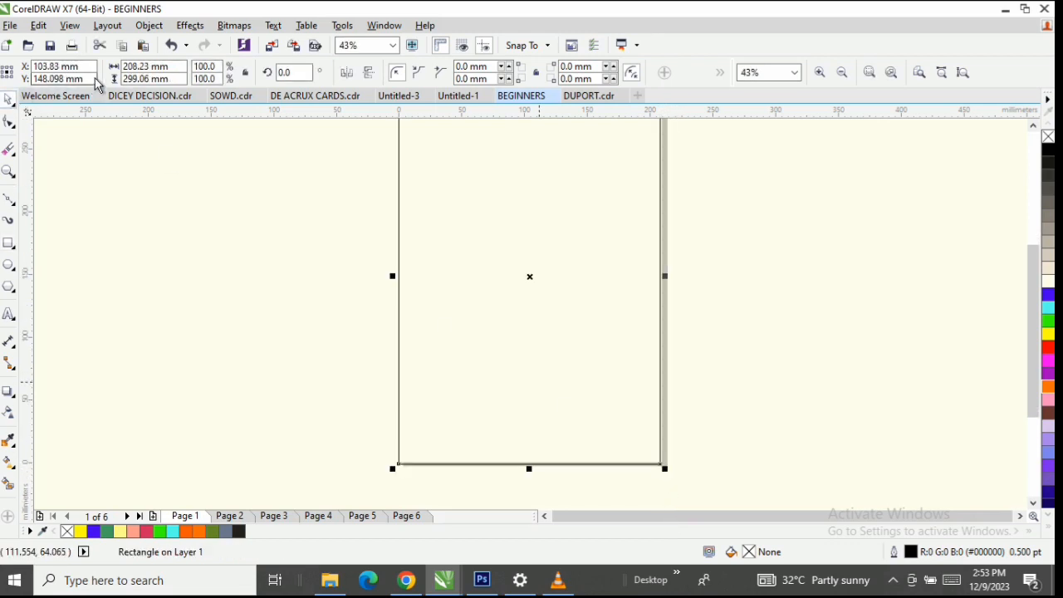
{"action": "left_click", "coordinate": [104, 207]}
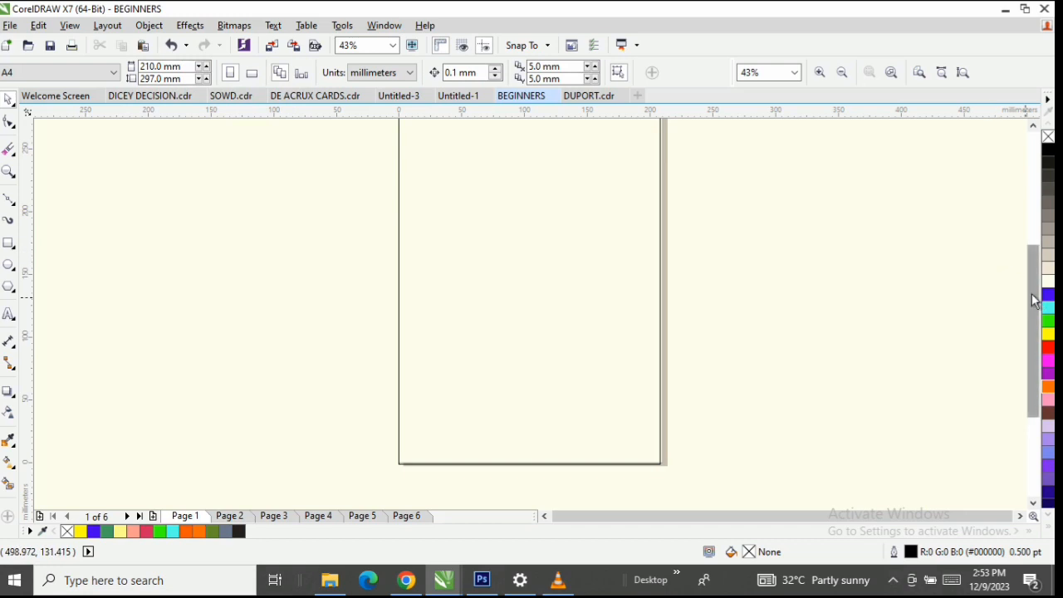
{"action": "left_click_drag", "start_coordinate": [1034, 301], "coordinate": [1026, 278]}
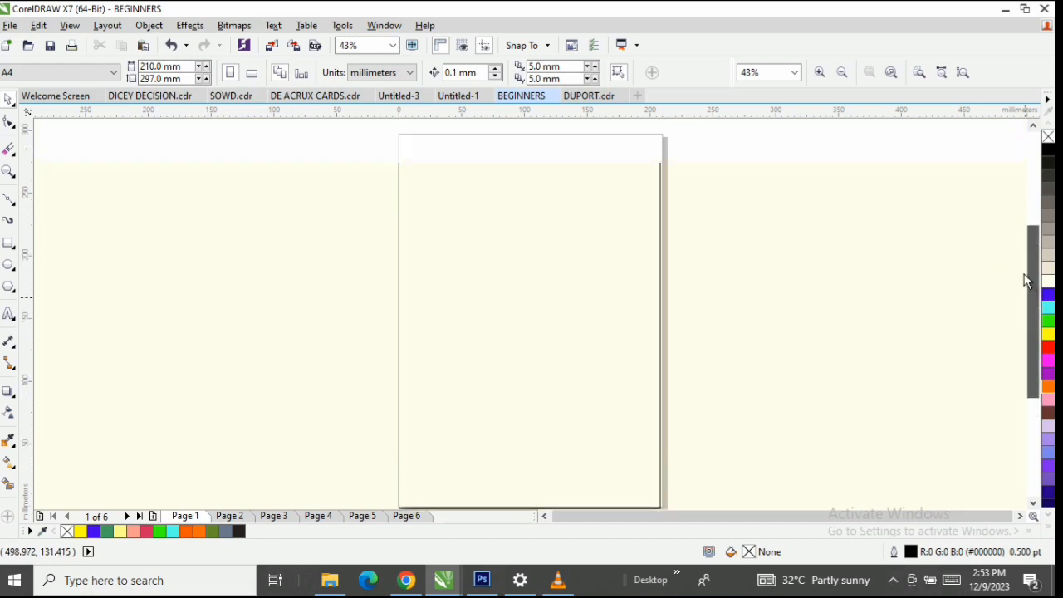
Draw a horizontal rectangle about 174 × 109 mm to the left of the page and shift it slightly towards the page.
{"action": "left_click", "coordinate": [8, 244]}
{"action": "mouse_move", "coordinate": [118, 210]}
{"action": "left_mouse_down"}
{"action": "mouse_move", "coordinate": [324, 355]}
{"action": "mouse_move", "coordinate": [336, 349]}
{"action": "left_mouse_up"}
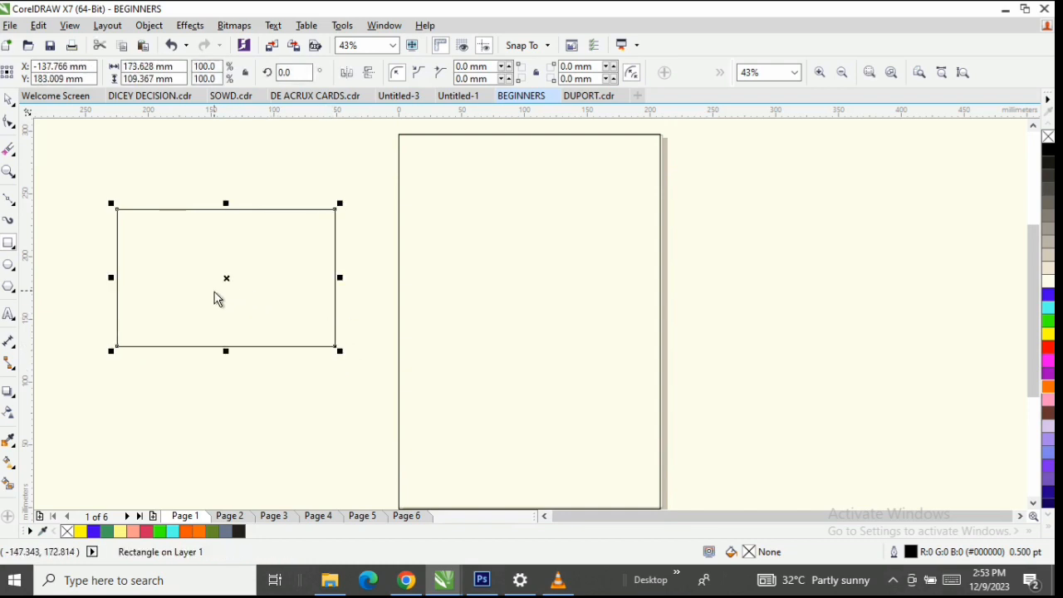
{"action": "left_click", "coordinate": [6, 100]}
{"action": "left_click_drag", "start_coordinate": [146, 256], "coordinate": [150, 257]}
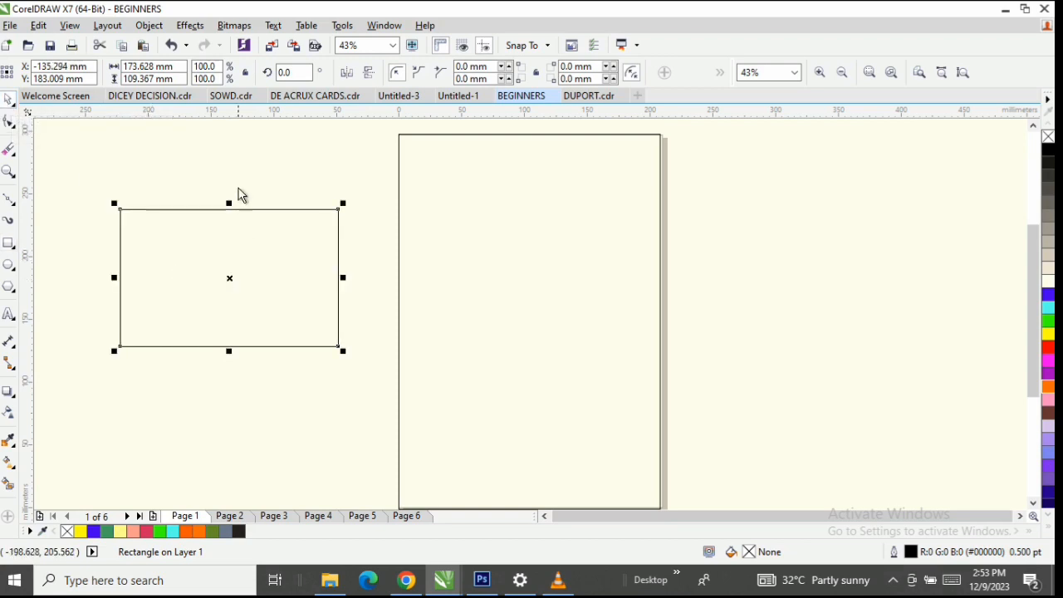
{"action": "left_click", "coordinate": [274, 197]}
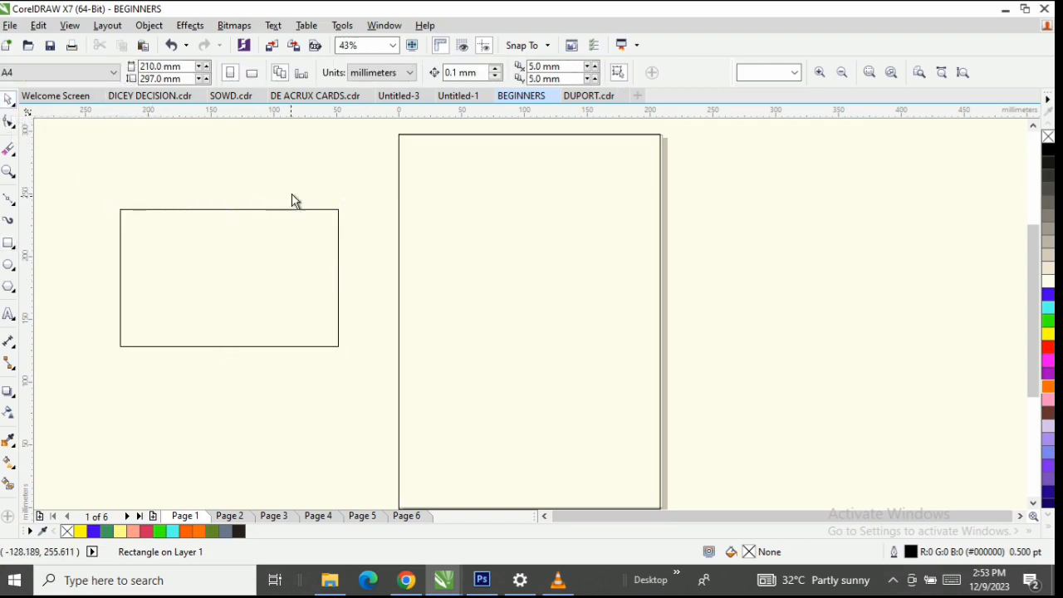
Change the document's drawing units to inches and select the horizontal rectangle beside the page.
{"action": "left_click", "coordinate": [408, 73]}
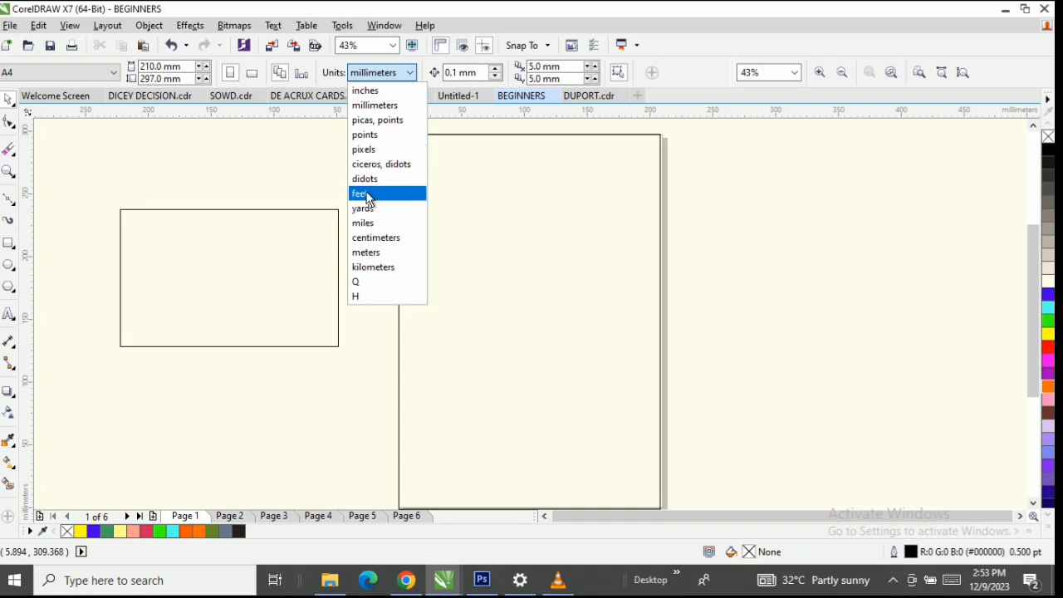
{"action": "left_click", "coordinate": [381, 91]}
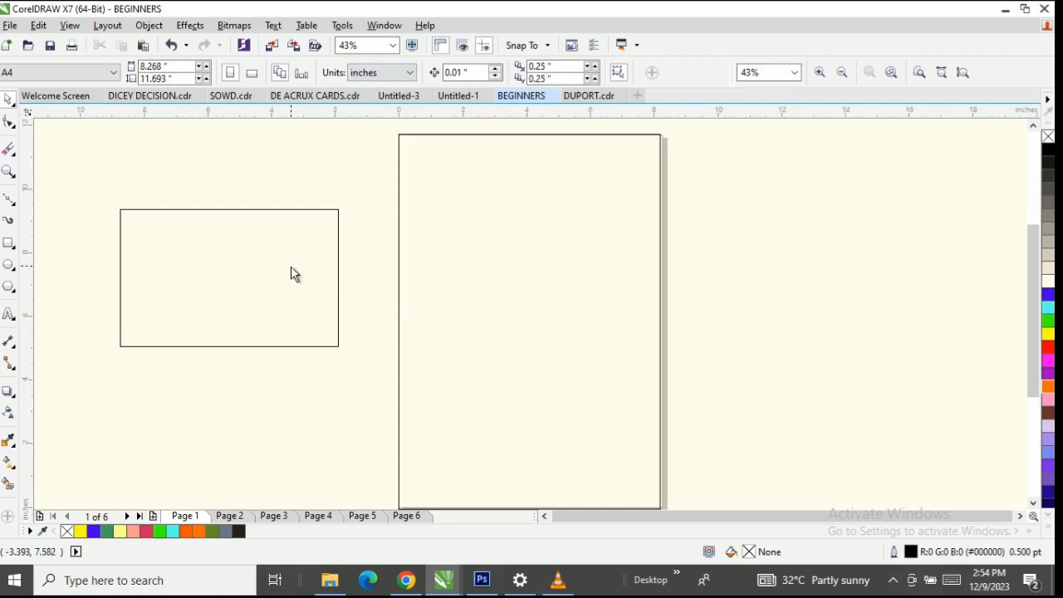
{"action": "left_click", "coordinate": [197, 277]}
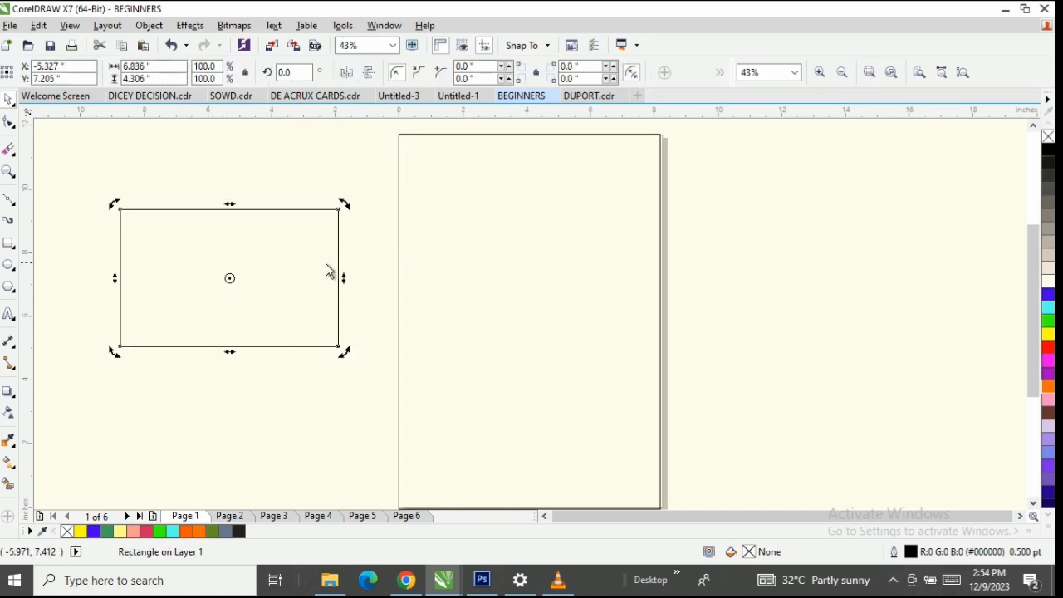
Delete the hand-drawn rectangle covering the page and move the horizontal rectangle onto the middle of the page.
{"action": "left_click", "coordinate": [534, 242]}
{"action": "key", "text": "Escape"}
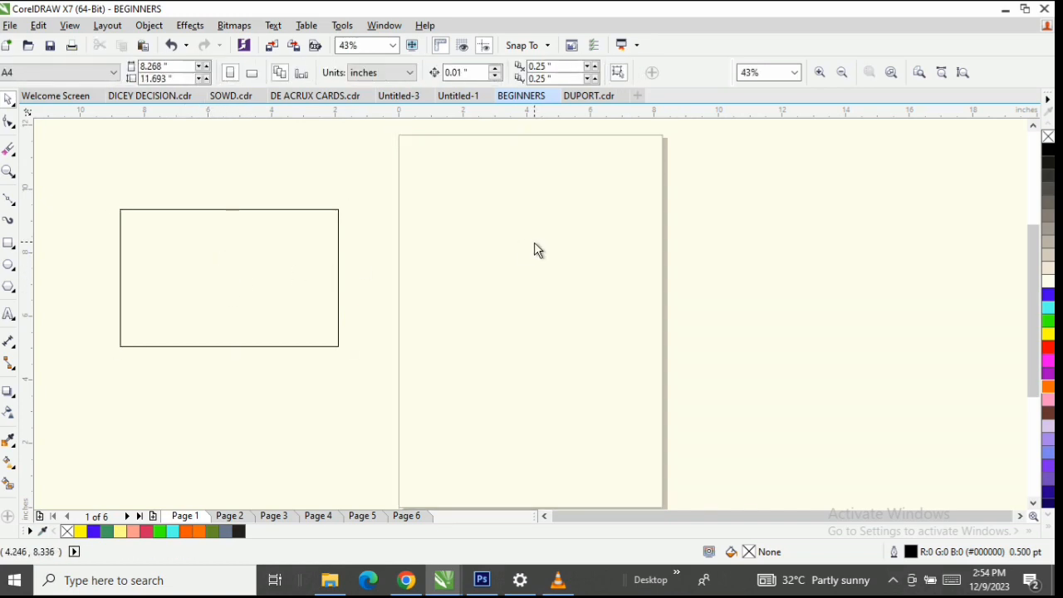
{"action": "left_click_drag", "start_coordinate": [204, 277], "coordinate": [507, 293]}
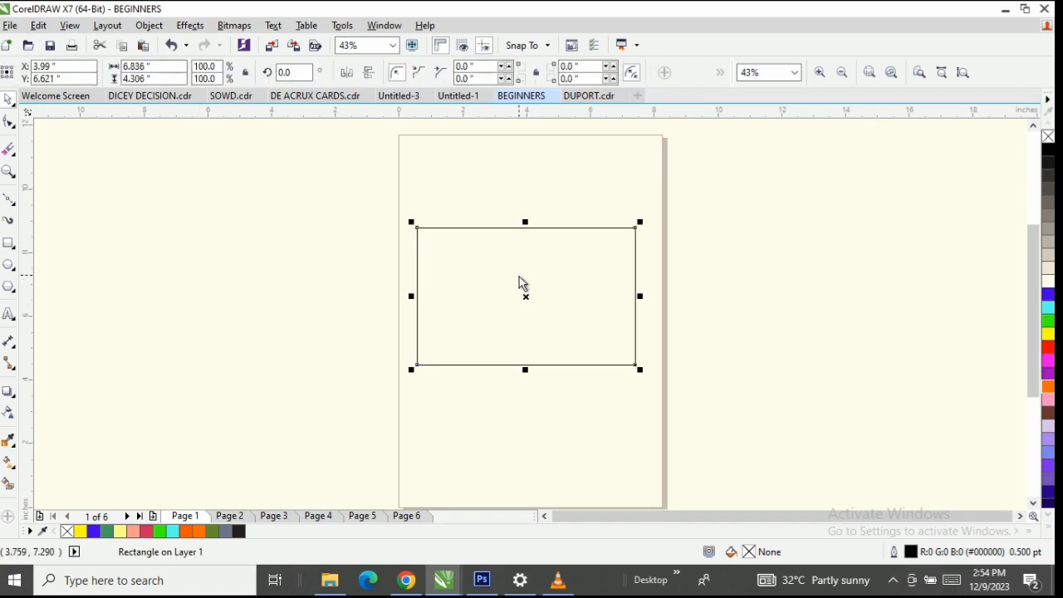
Resize the horizontal rectangle on the page to 3.5 inches wide and 2 inches high.
{"action": "left_click", "coordinate": [516, 287]}
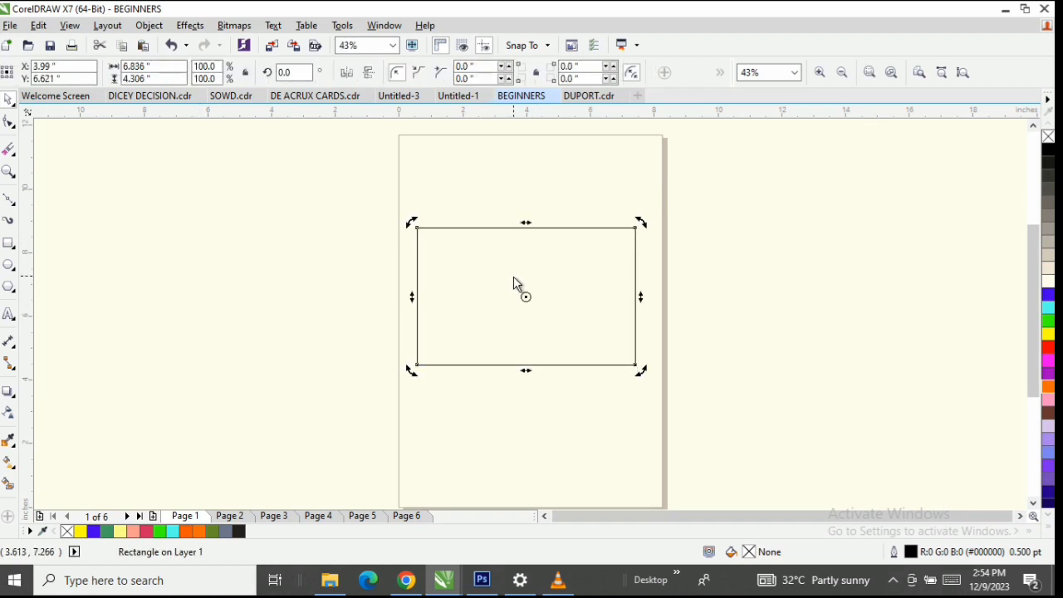
{"action": "left_click", "coordinate": [176, 70]}
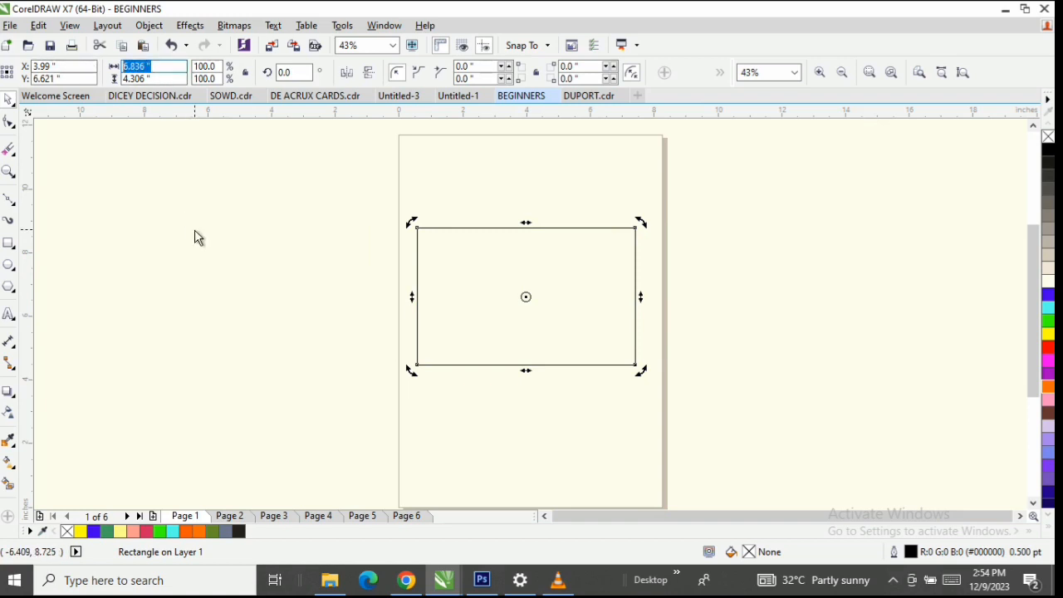
{"action": "type", "text": "3.5"}
{"action": "key", "text": "Tab"}
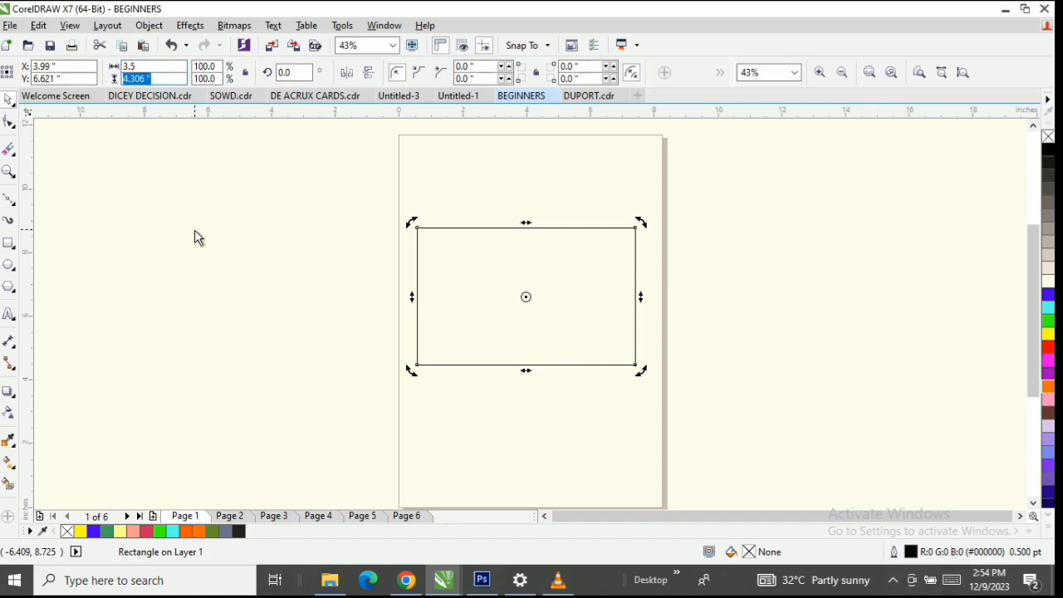
{"action": "type", "text": "2"}
{"action": "key", "text": "Return"}
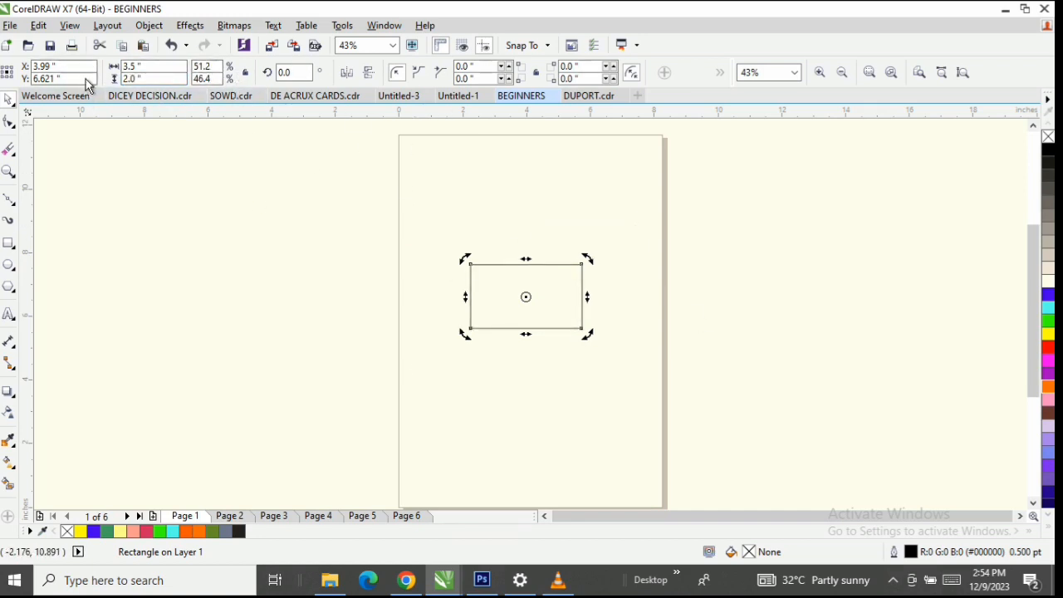
{"action": "scroll", "coordinate": [547, 291], "scroll_direction": "up", "scroll_amount": 2}
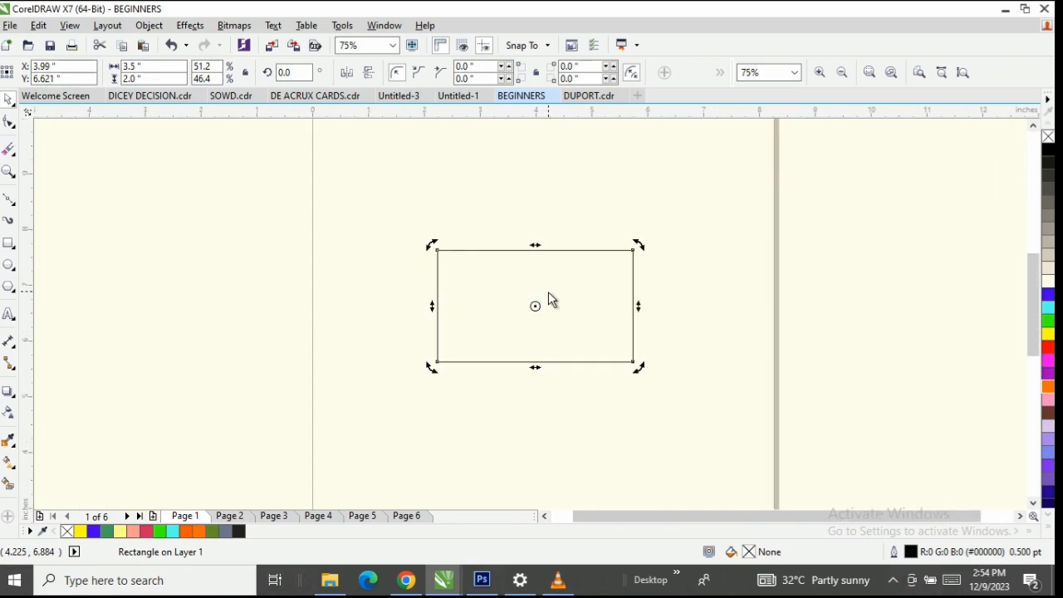
{"action": "left_click", "coordinate": [557, 418]}
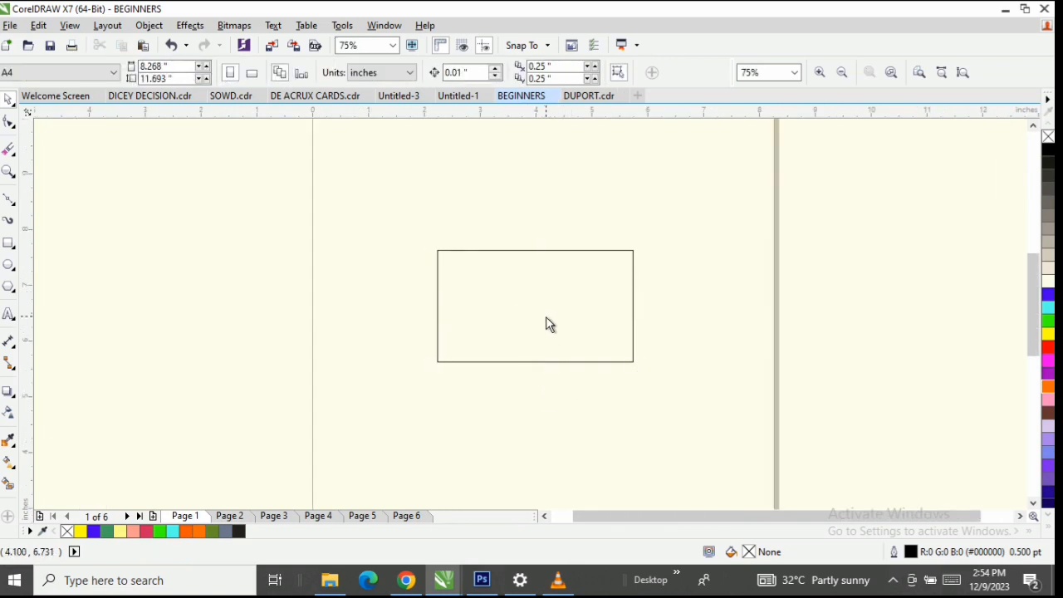
{"action": "left_click", "coordinate": [547, 323]}
{"action": "left_click", "coordinate": [524, 407]}
Switch the A4 page to landscape orientation and return it to portrait.
{"action": "left_click", "coordinate": [8, 171]}
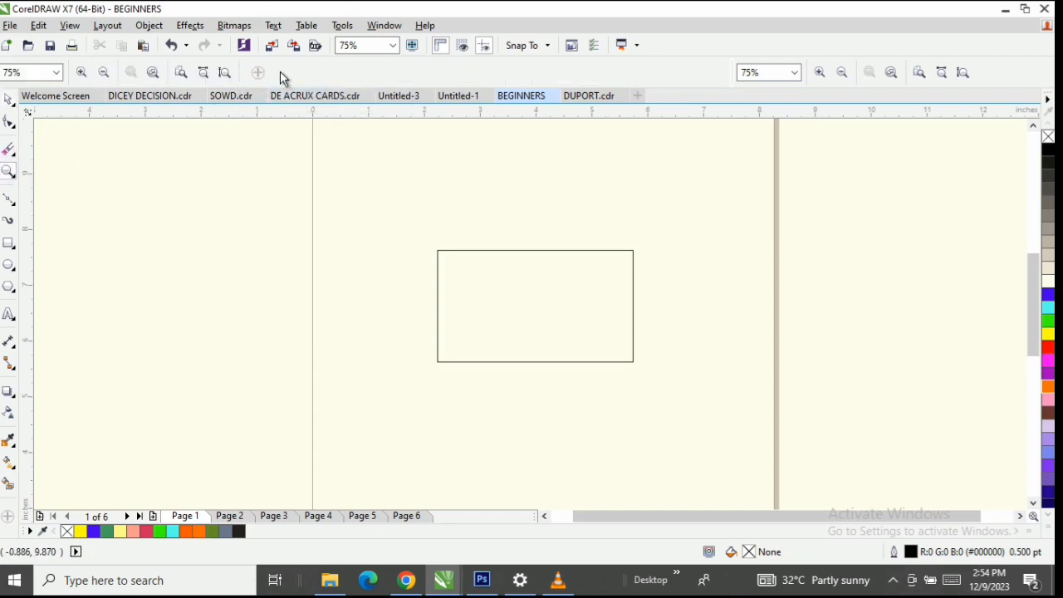
{"action": "left_click", "coordinate": [224, 73]}
{"action": "left_click", "coordinate": [6, 101]}
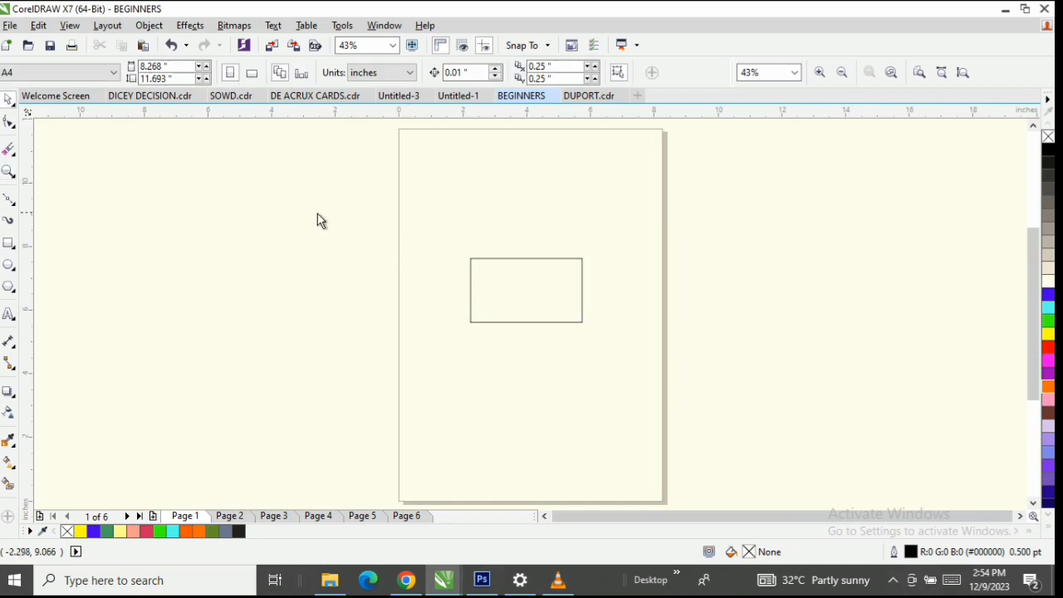
{"action": "left_click", "coordinate": [252, 74]}
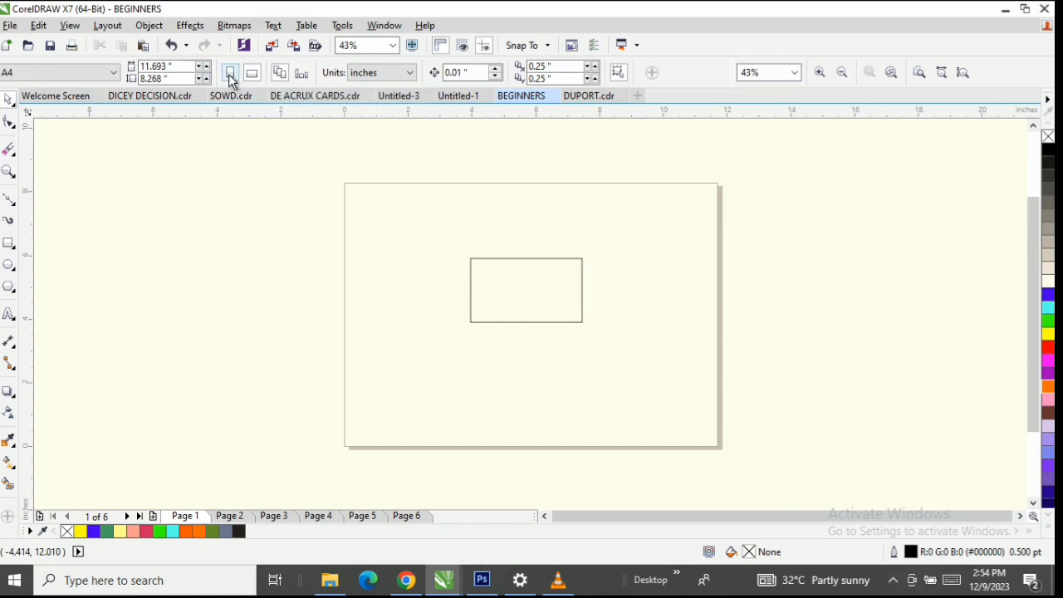
{"action": "left_click", "coordinate": [228, 74]}
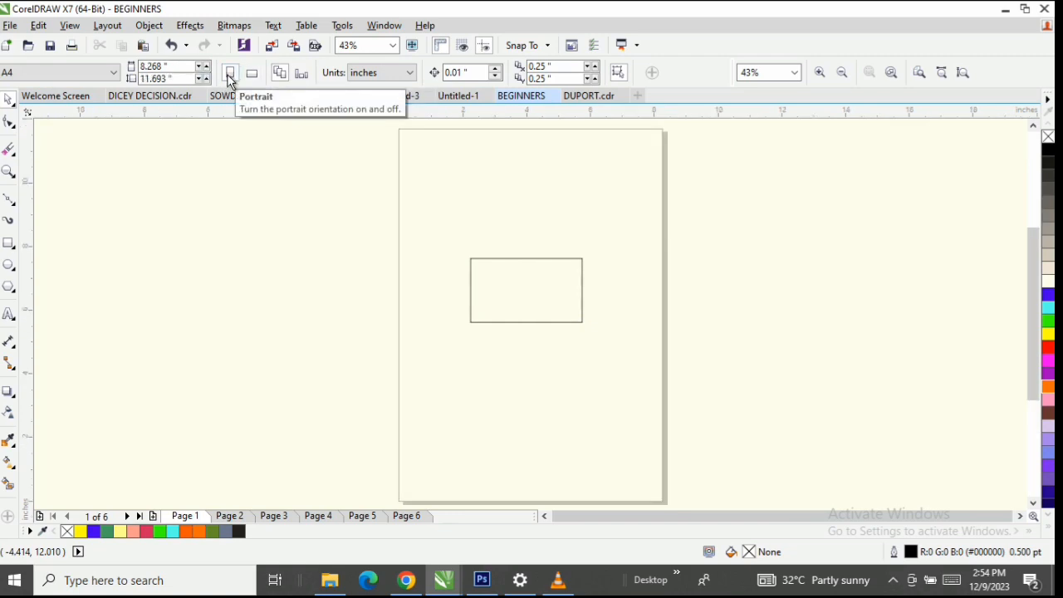
Delete the 3.5 × 2 inch rectangle from the page.
{"action": "left_click", "coordinate": [535, 291]}
{"action": "right_click", "coordinate": [534, 291]}
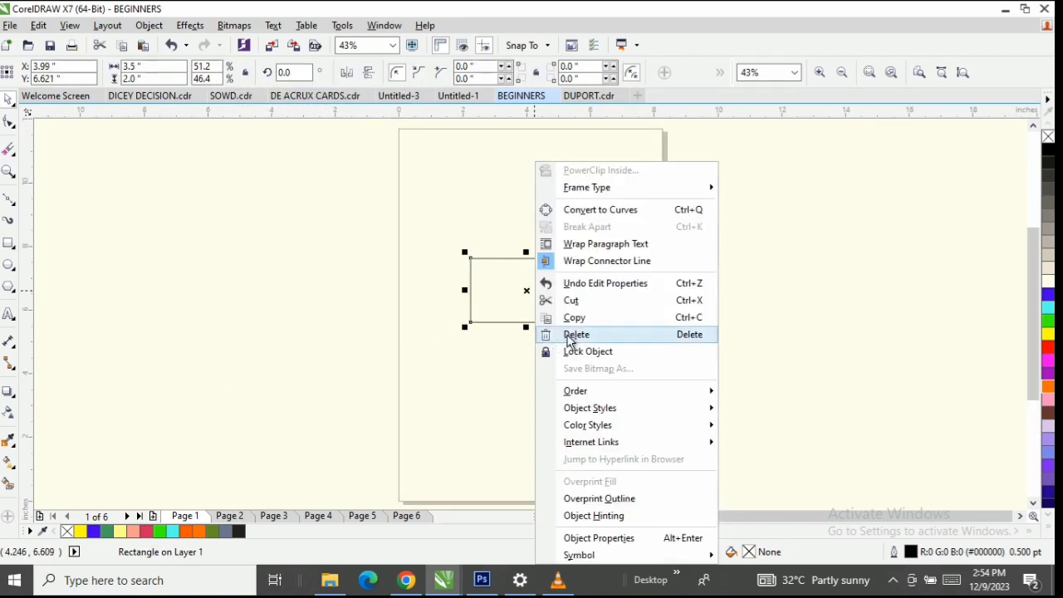
{"action": "left_click", "coordinate": [591, 335]}
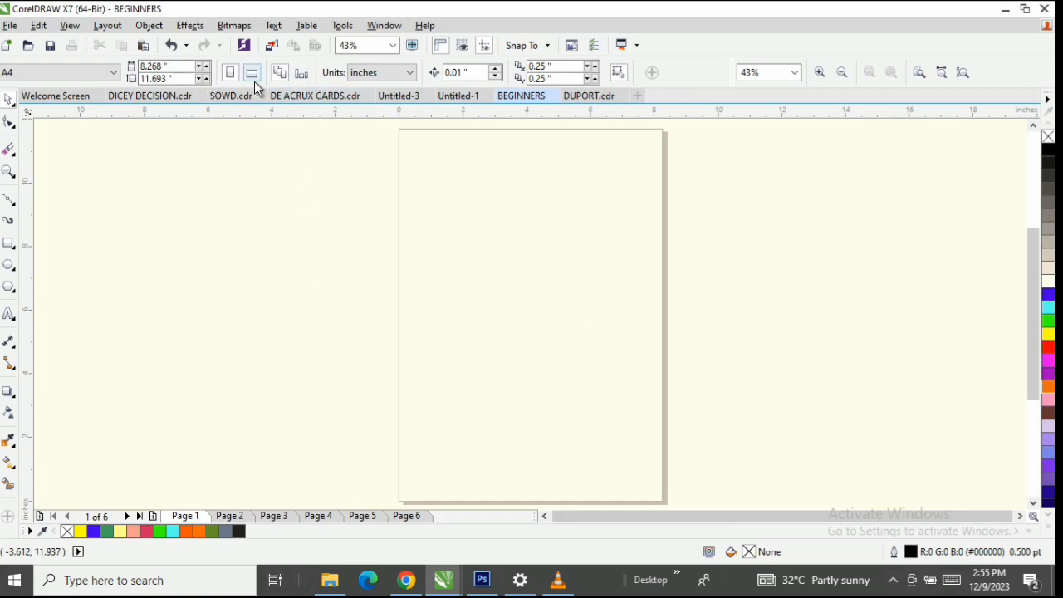
Look through the document's six pages to compare their page sizes.
{"action": "left_click", "coordinate": [239, 517]}
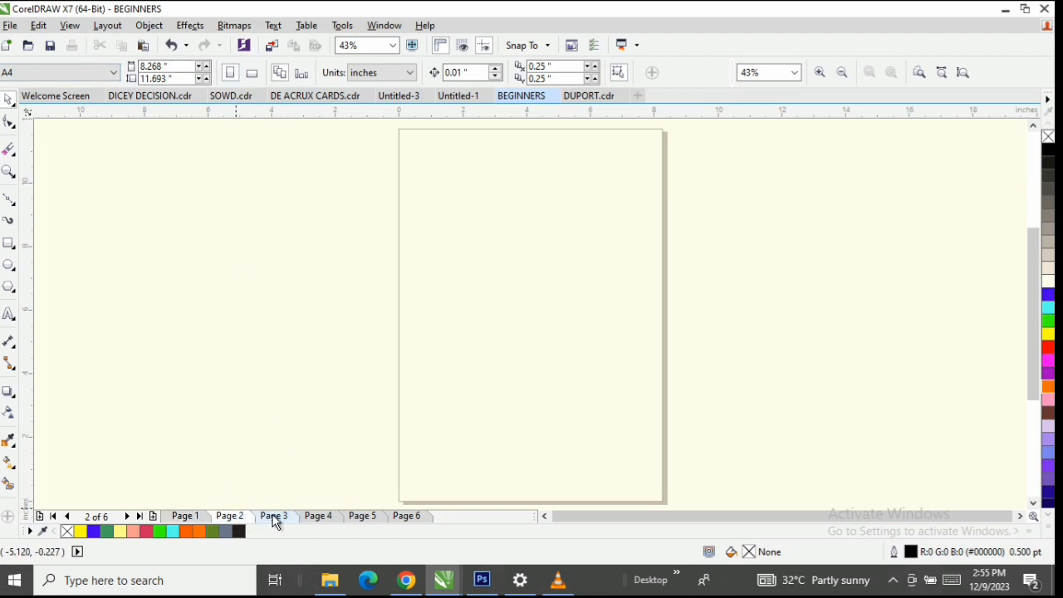
{"action": "left_click", "coordinate": [274, 517]}
{"action": "left_click", "coordinate": [325, 518]}
{"action": "left_click", "coordinate": [369, 516]}
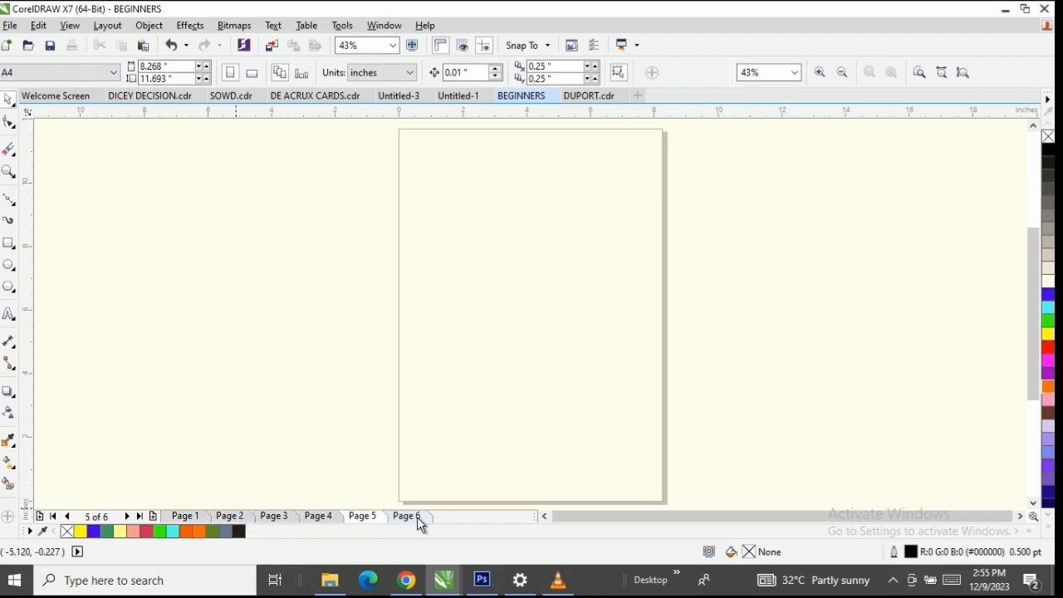
{"action": "left_click", "coordinate": [414, 516]}
{"action": "left_click", "coordinate": [189, 516]}
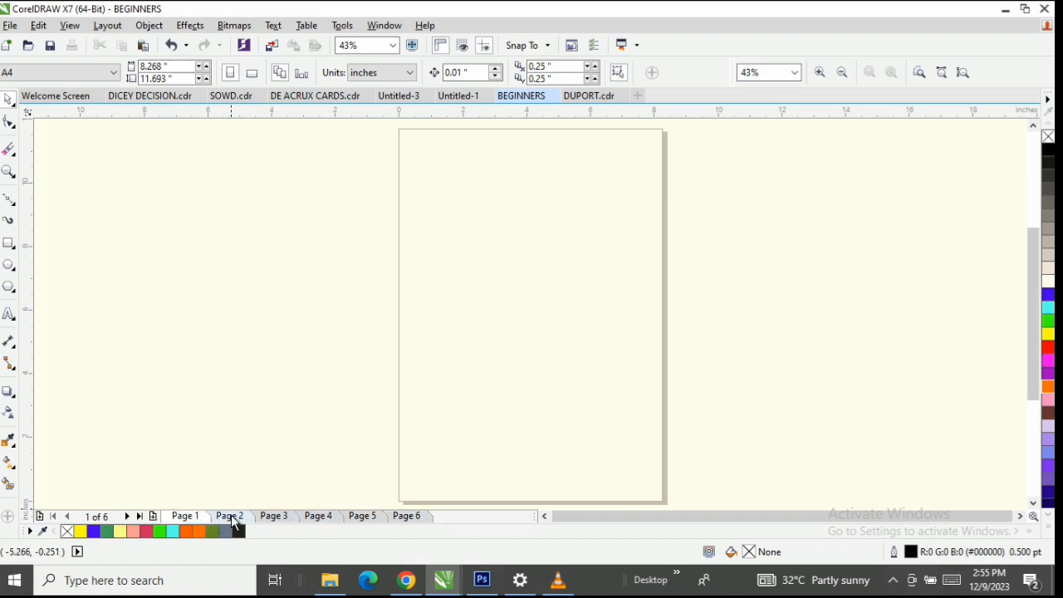
{"action": "left_click", "coordinate": [231, 515]}
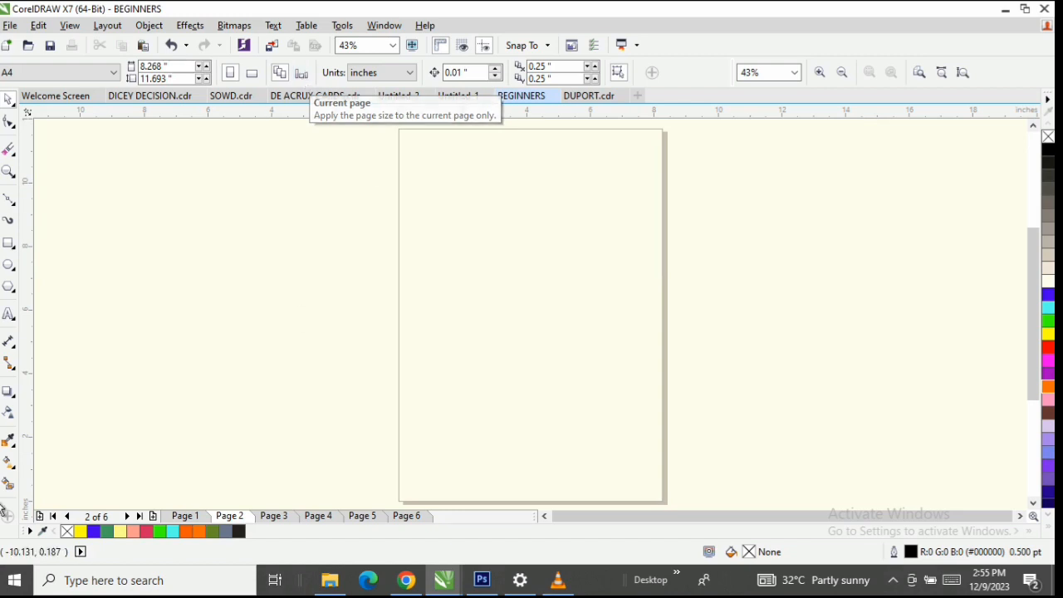
{"action": "left_click", "coordinate": [184, 516]}
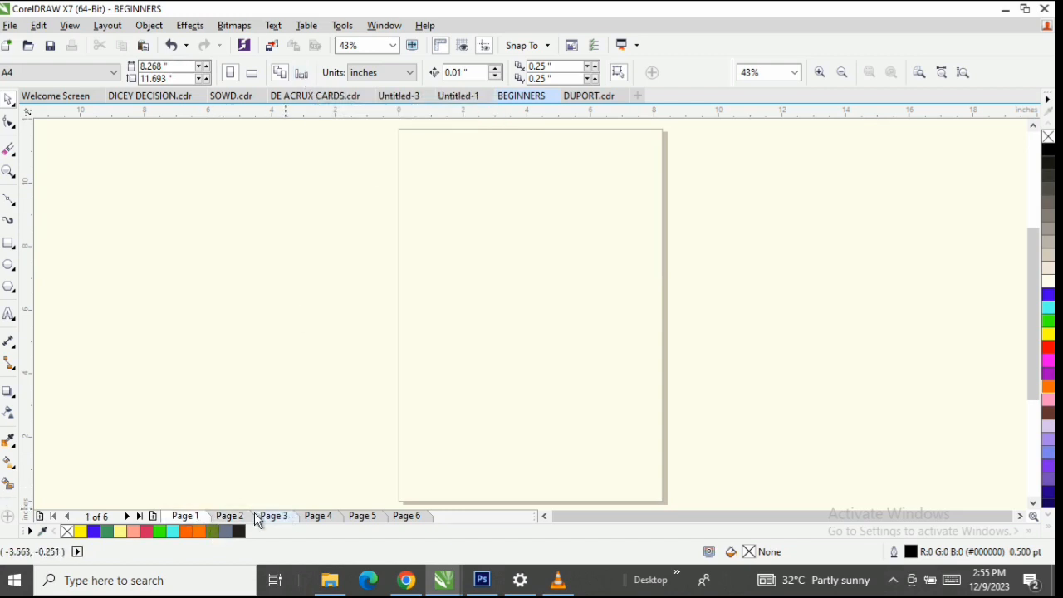
{"action": "left_click", "coordinate": [242, 516]}
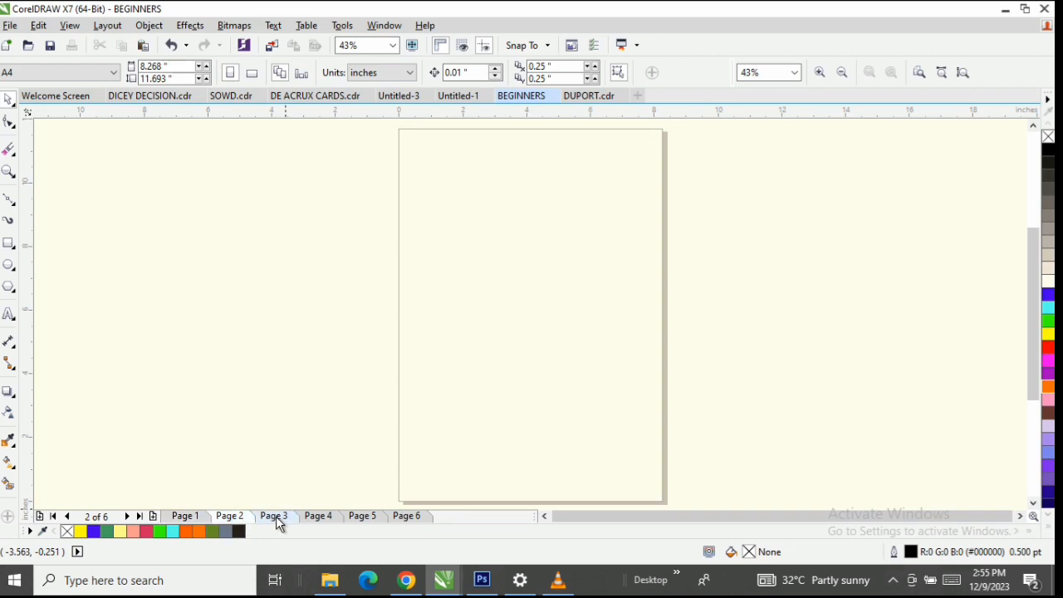
{"action": "left_click", "coordinate": [276, 516]}
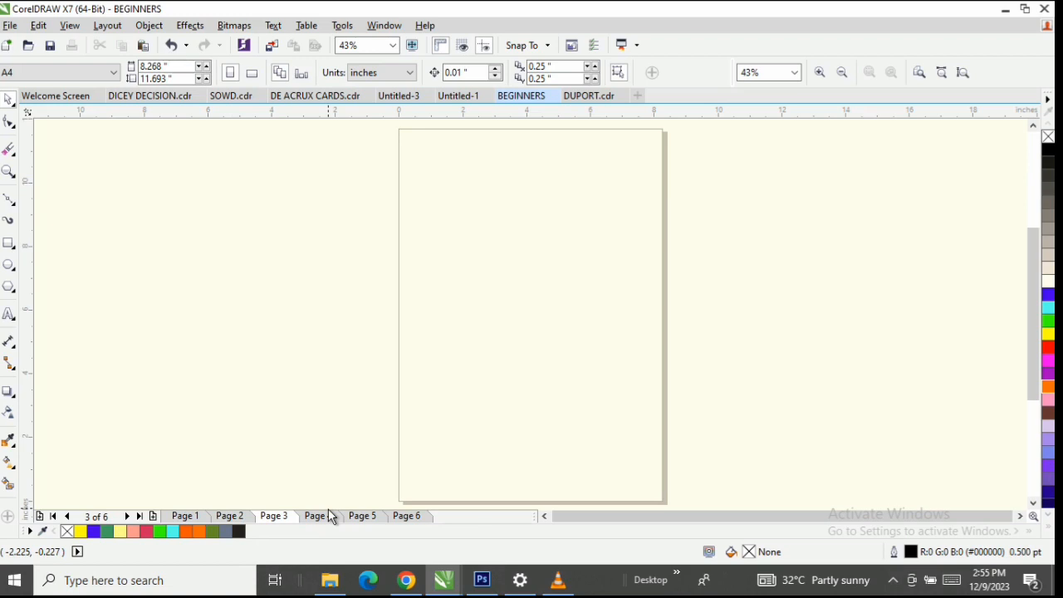
Restrict page size changes to the current page only, set page 2 to A3, and compare it with page 1.
{"action": "left_click", "coordinate": [186, 516]}
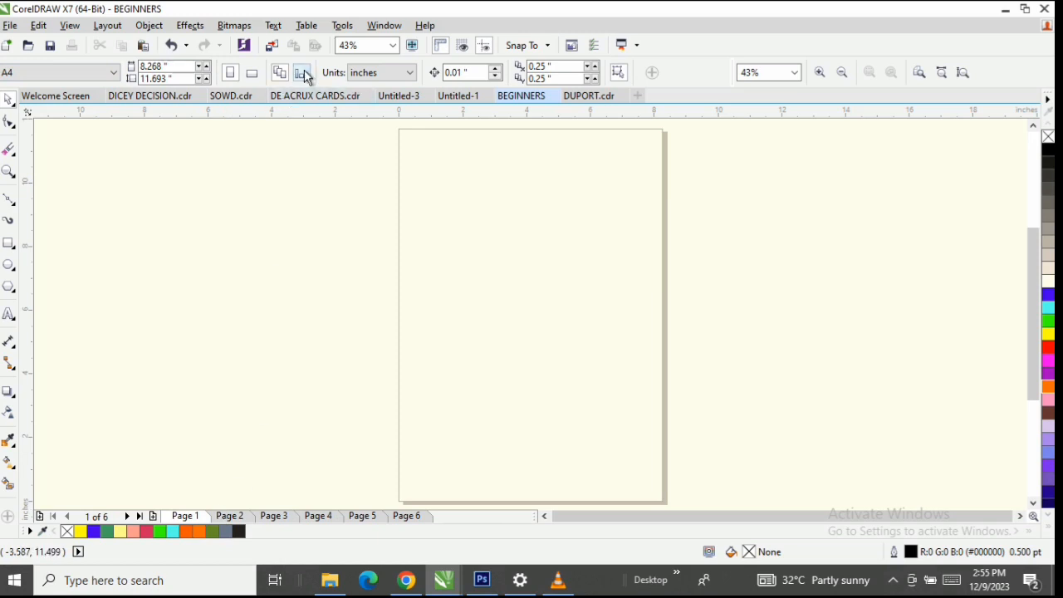
{"action": "left_click", "coordinate": [230, 516]}
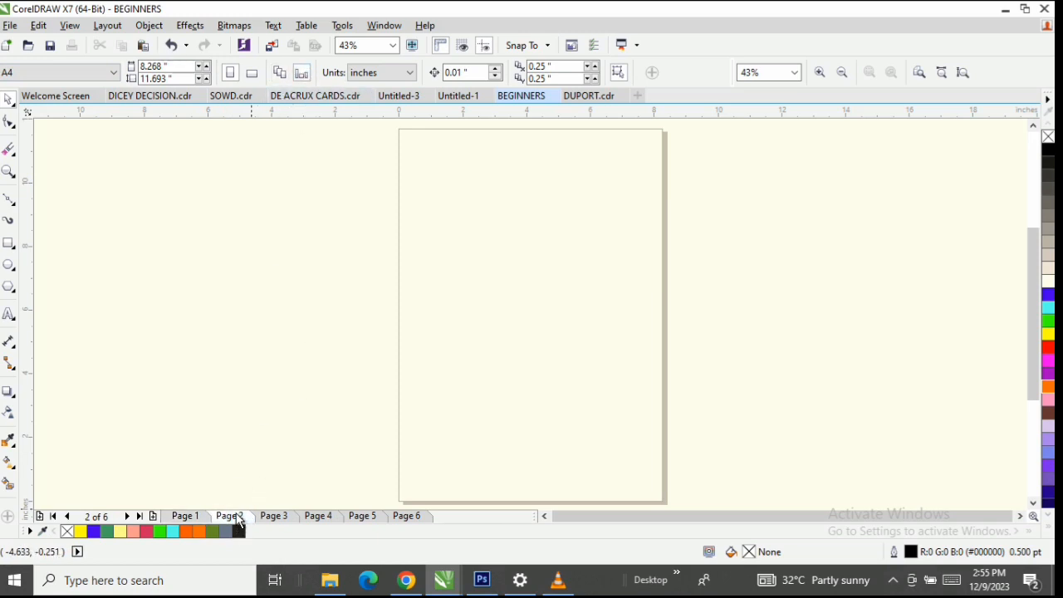
{"action": "left_click", "coordinate": [104, 70]}
{"action": "left_click", "coordinate": [57, 140]}
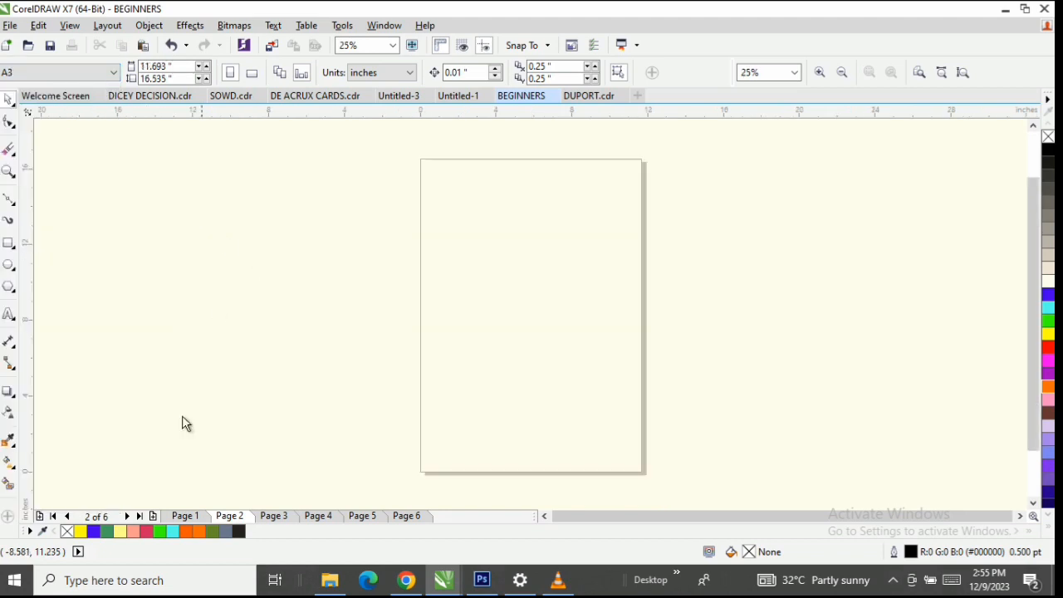
{"action": "left_click", "coordinate": [187, 515]}
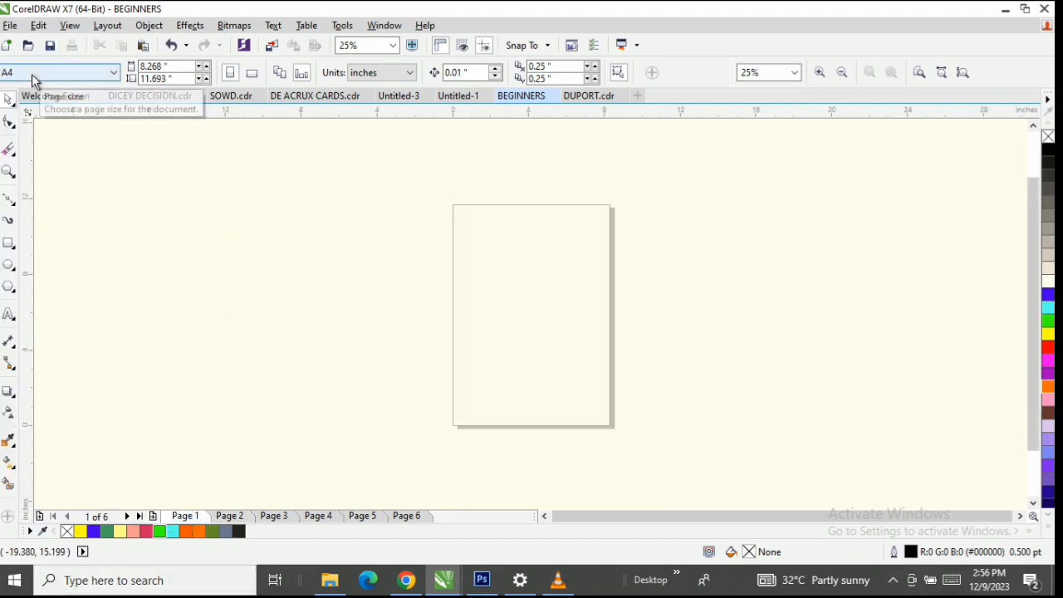
{"action": "left_click", "coordinate": [229, 516]}
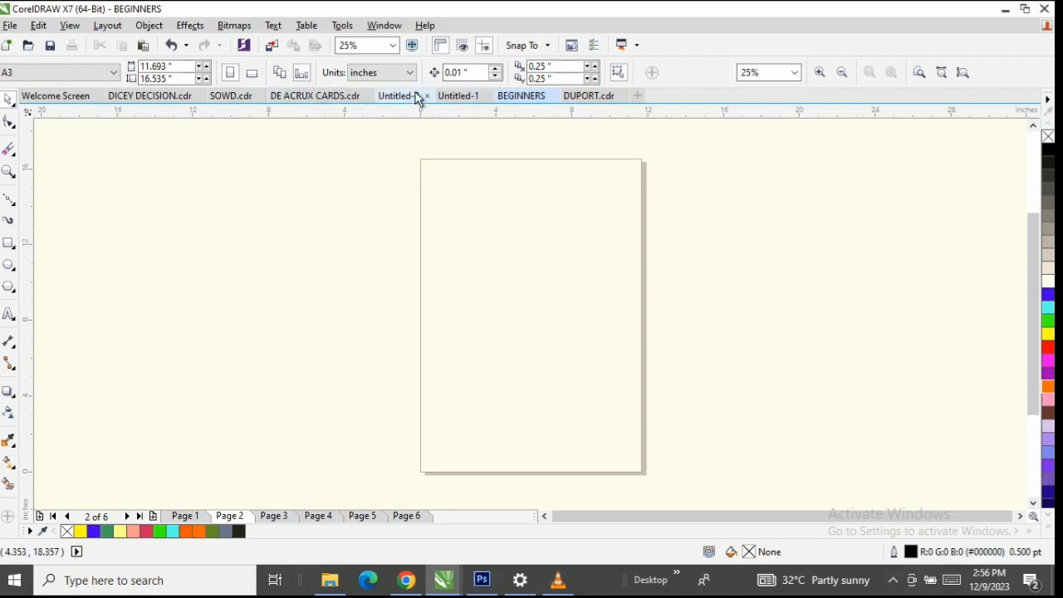
{"action": "left_click", "coordinate": [372, 74]}
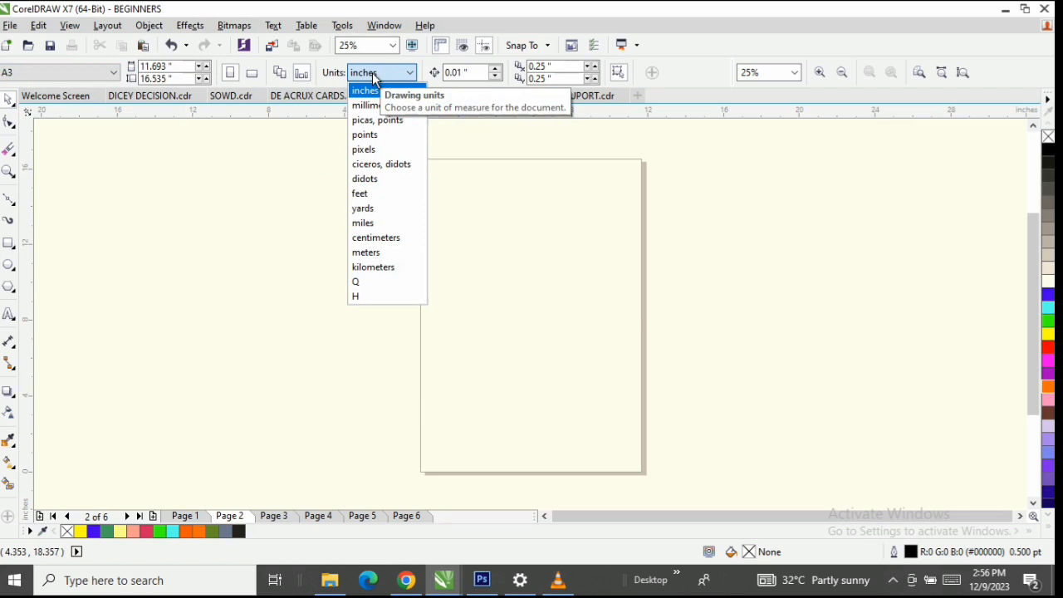
{"action": "left_click", "coordinate": [207, 283]}
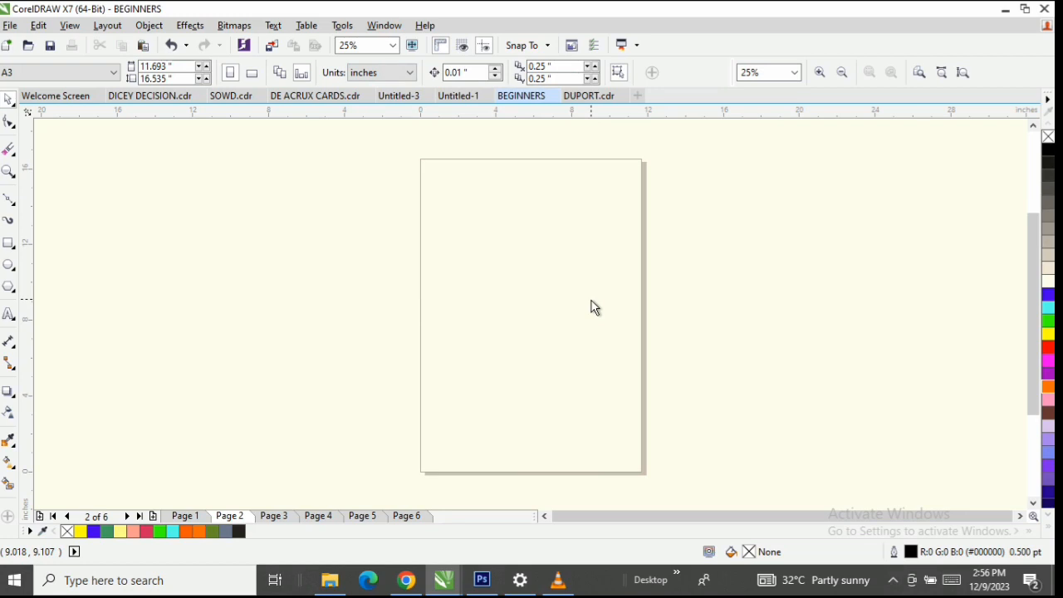
Examine the settings offered for creating a new document and leave without creating one.
{"action": "left_click", "coordinate": [10, 26]}
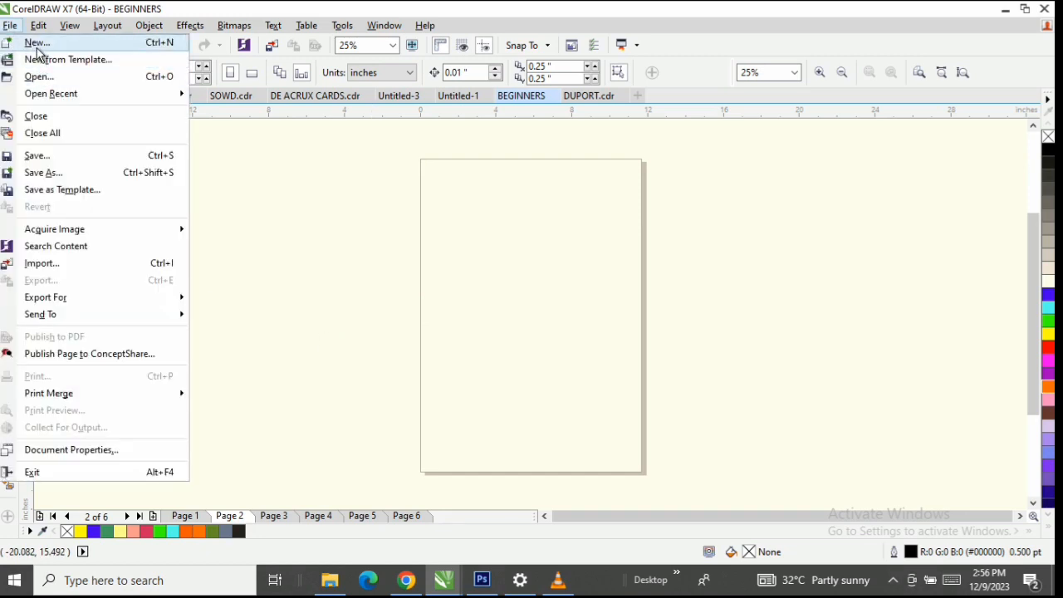
{"action": "left_click", "coordinate": [269, 257]}
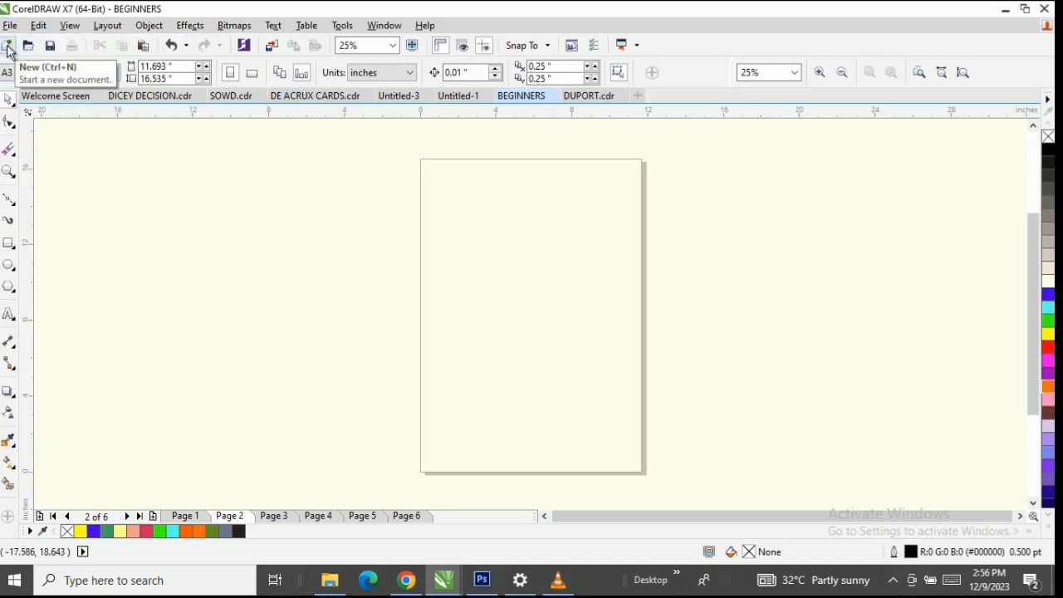
{"action": "left_click", "coordinate": [9, 48]}
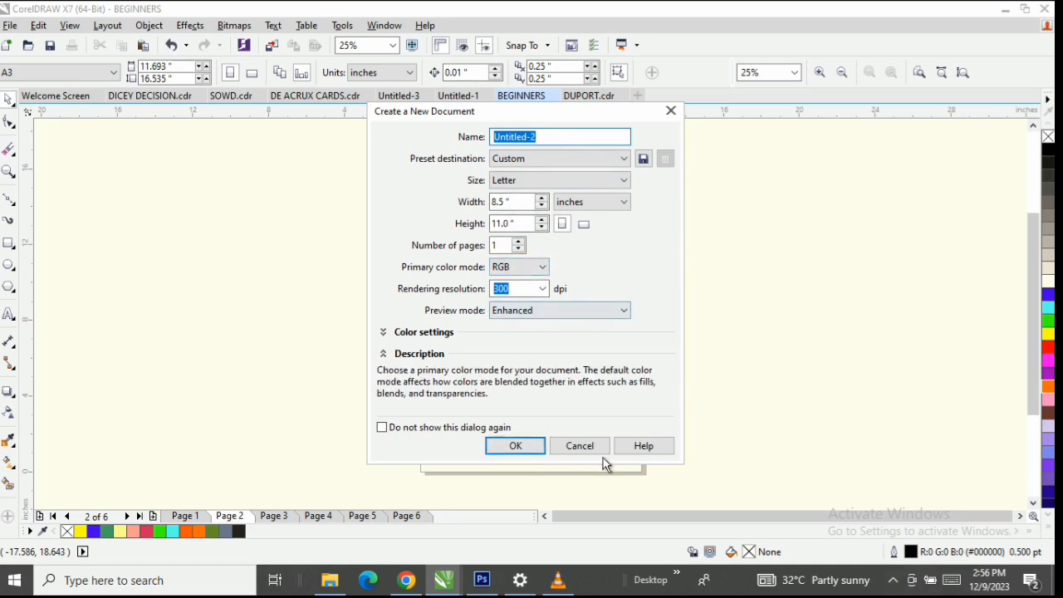
{"action": "left_click", "coordinate": [581, 444]}
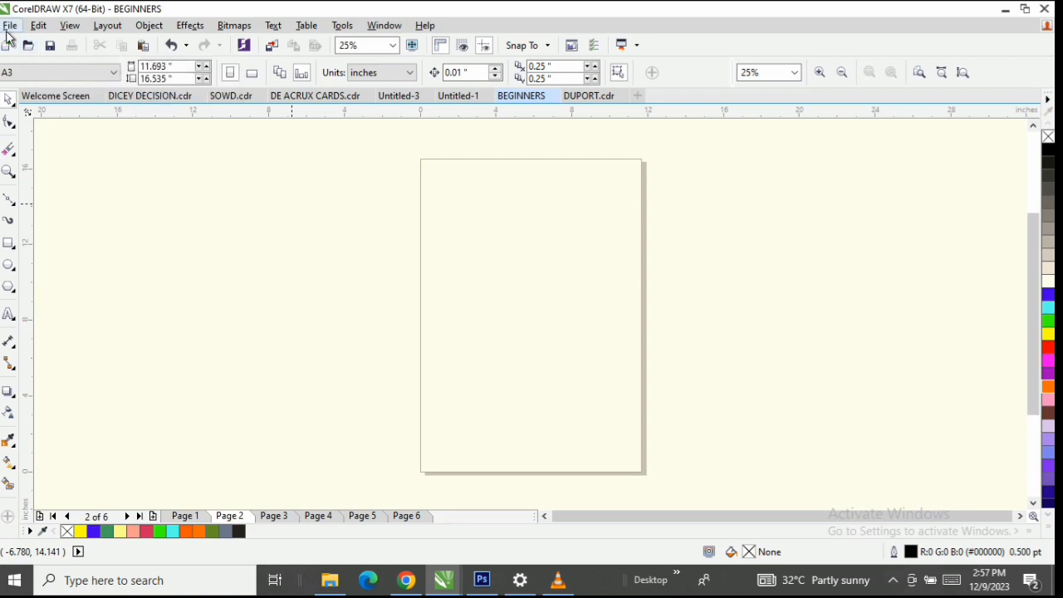
Browse the K Lagos folder on the desktop for a drawing to open, and leave without opening one.
{"action": "left_click", "coordinate": [10, 25]}
{"action": "left_click", "coordinate": [368, 290]}
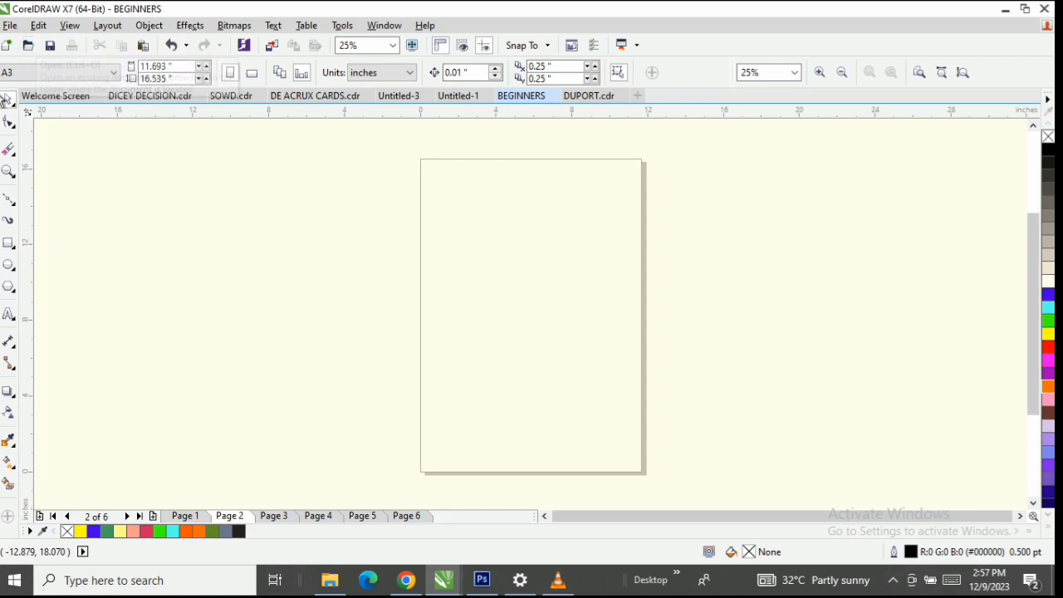
{"action": "left_click", "coordinate": [29, 52]}
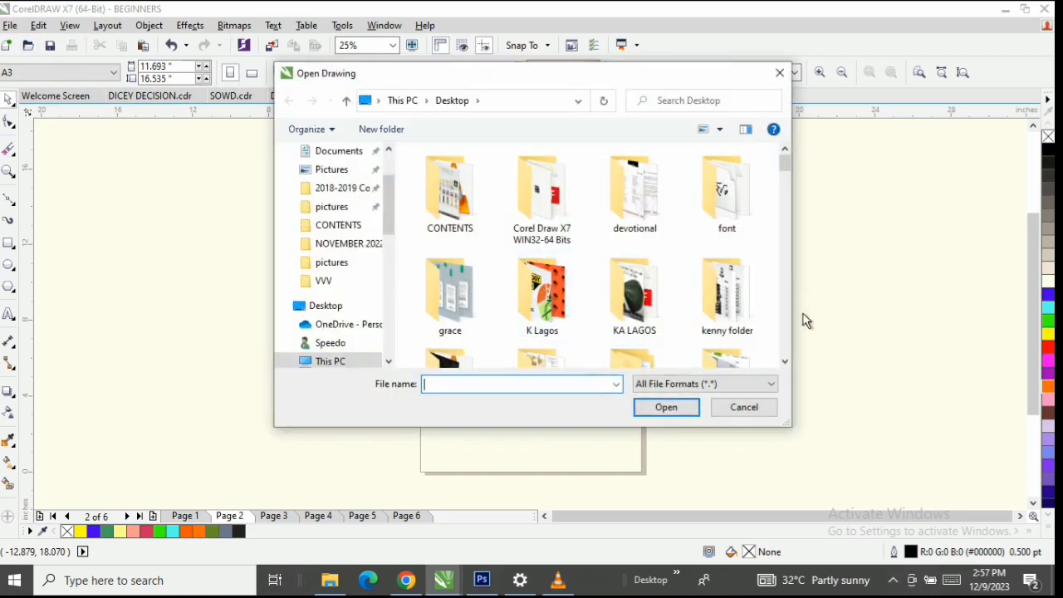
{"action": "left_click", "coordinate": [560, 303]}
{"action": "double_click", "coordinate": [553, 259]}
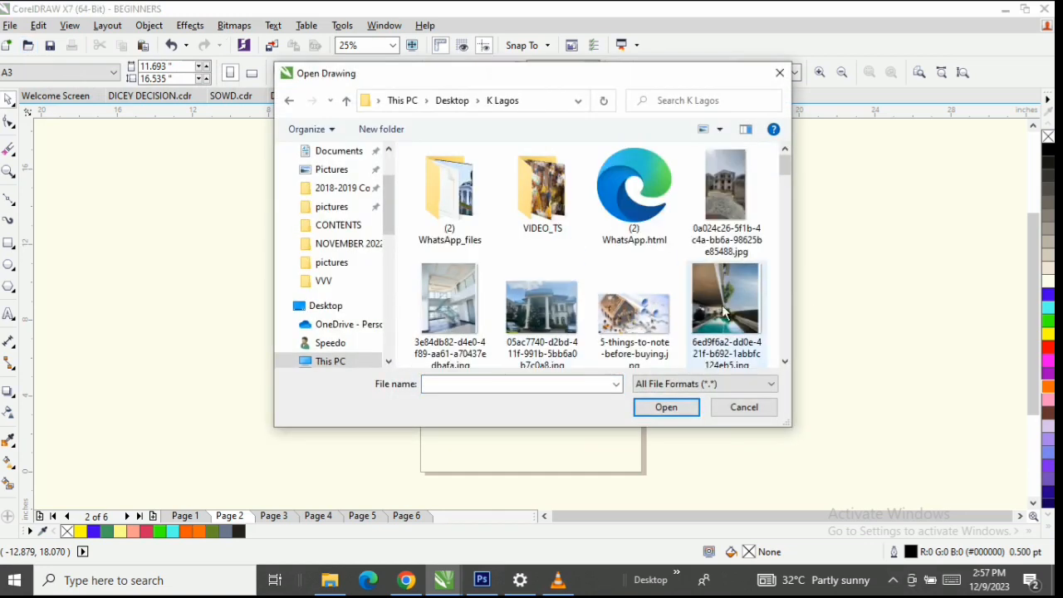
{"action": "left_click", "coordinate": [752, 412]}
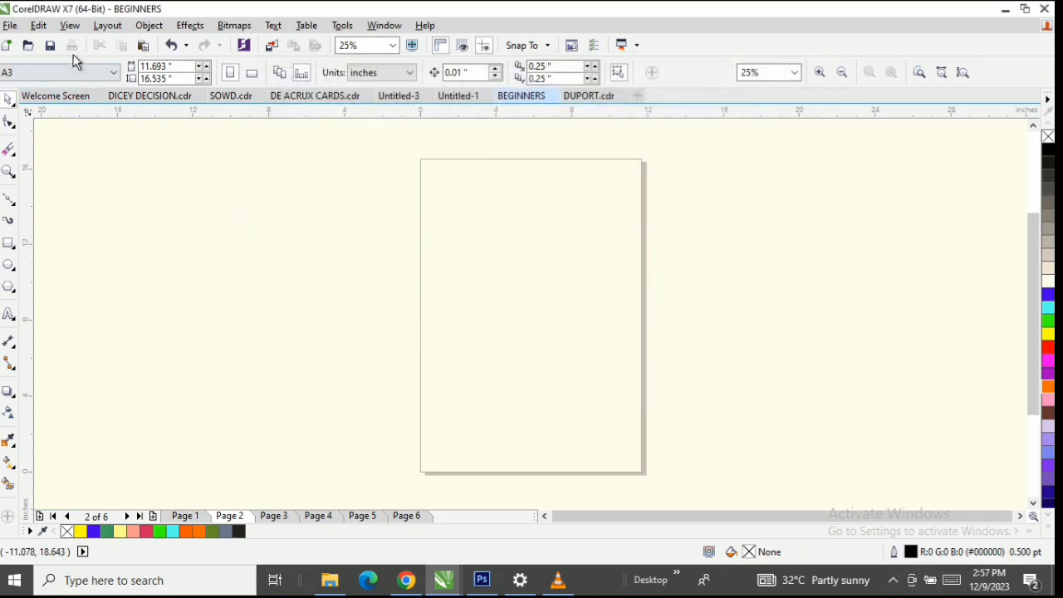
Examine the available file-handling and editing commands without running any of them.
{"action": "left_click", "coordinate": [10, 25]}
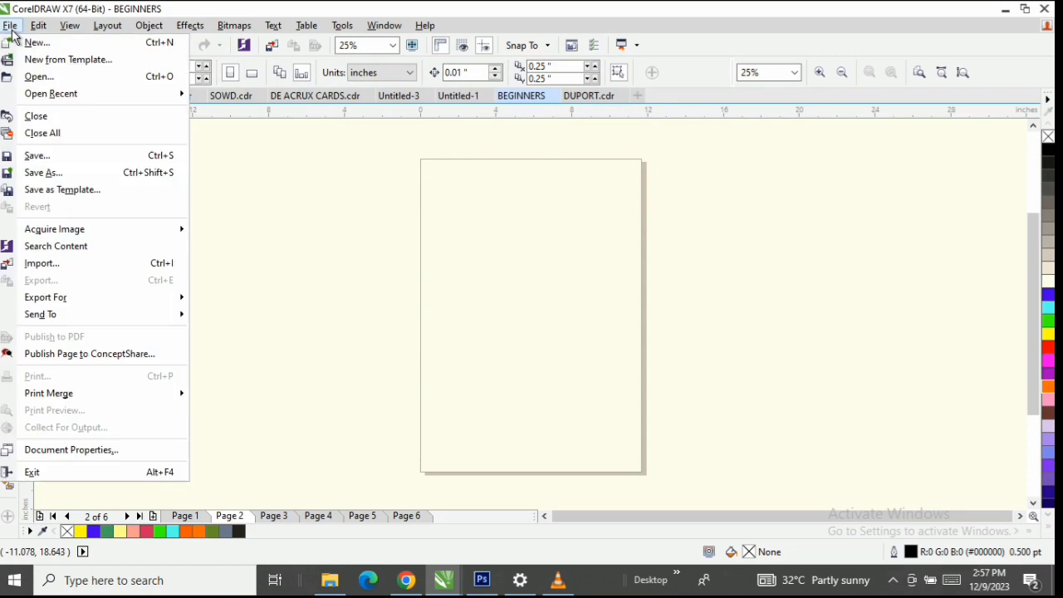
{"action": "left_click", "coordinate": [323, 285]}
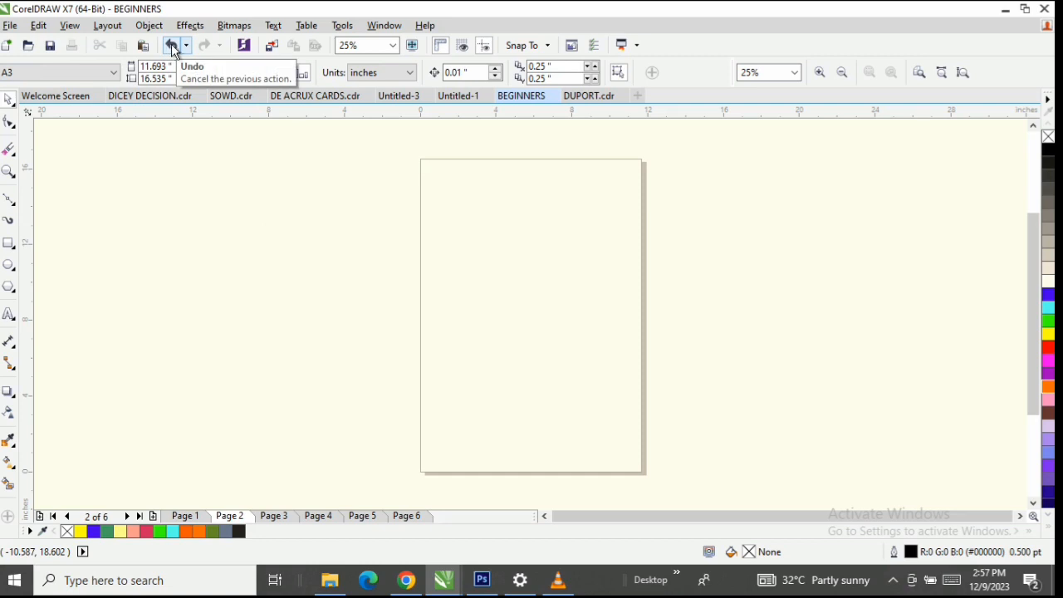
{"action": "left_click", "coordinate": [38, 25]}
{"action": "mouse_move", "coordinate": [69, 25]}
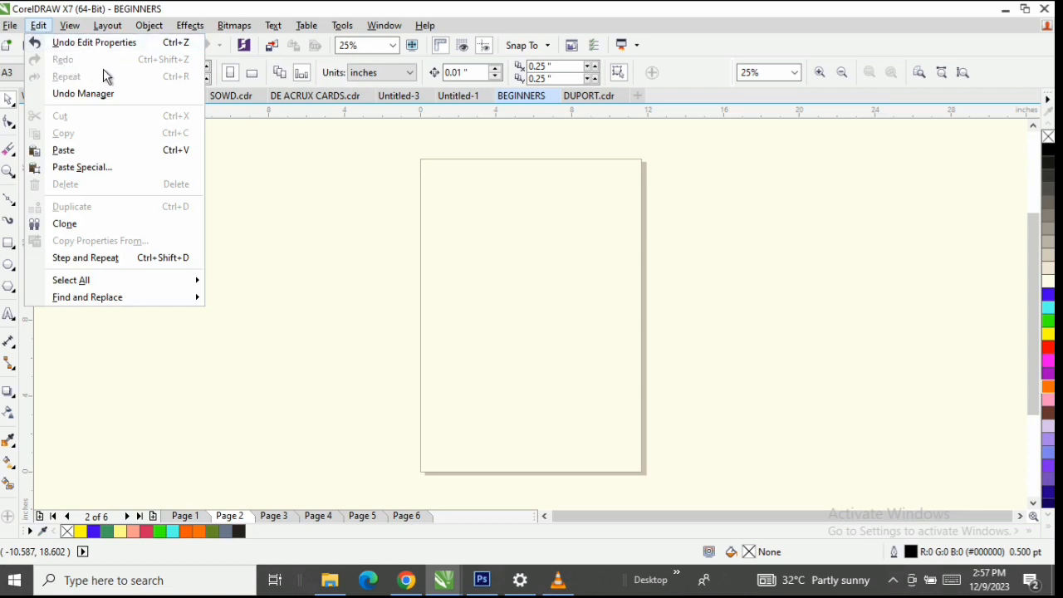
{"action": "left_click", "coordinate": [318, 285]}
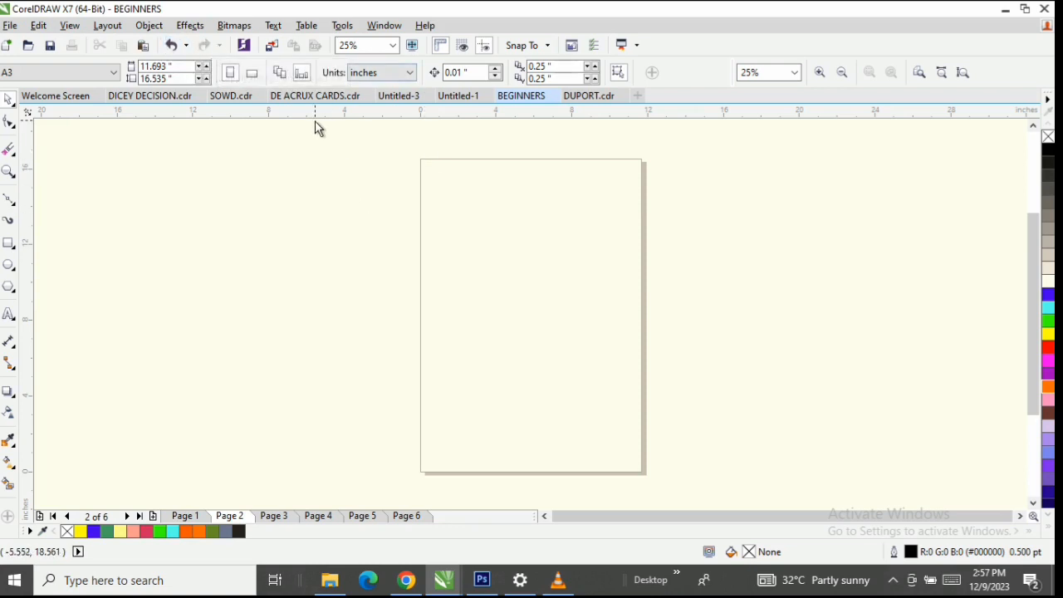
View page 2 at 200%, 25% and 100% magnification, and zoom back out to 25%.
{"action": "left_click", "coordinate": [393, 45]}
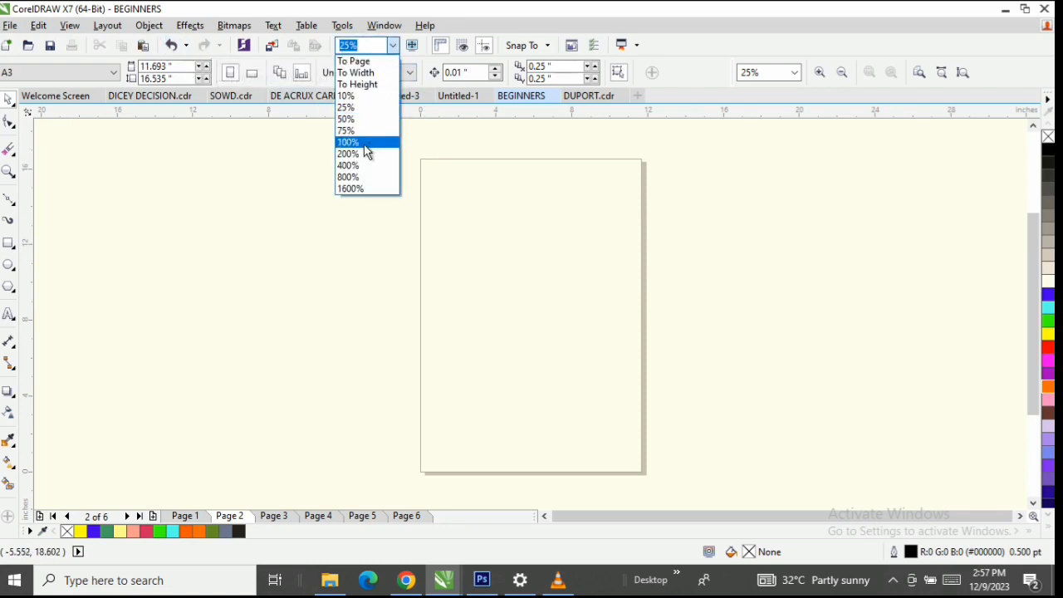
{"action": "left_click", "coordinate": [364, 153]}
{"action": "left_click", "coordinate": [392, 45]}
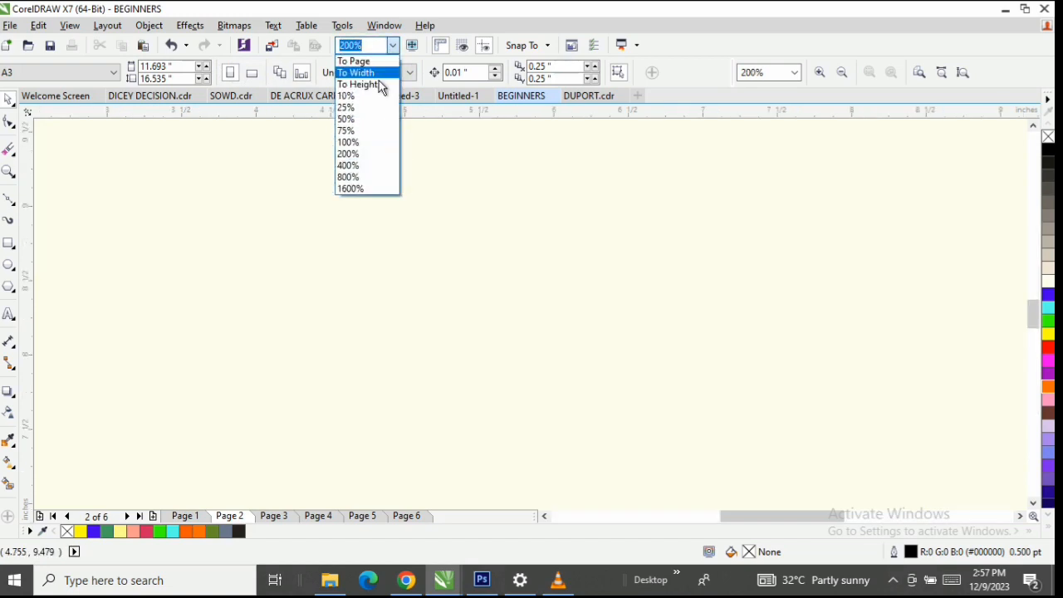
{"action": "left_click", "coordinate": [369, 108]}
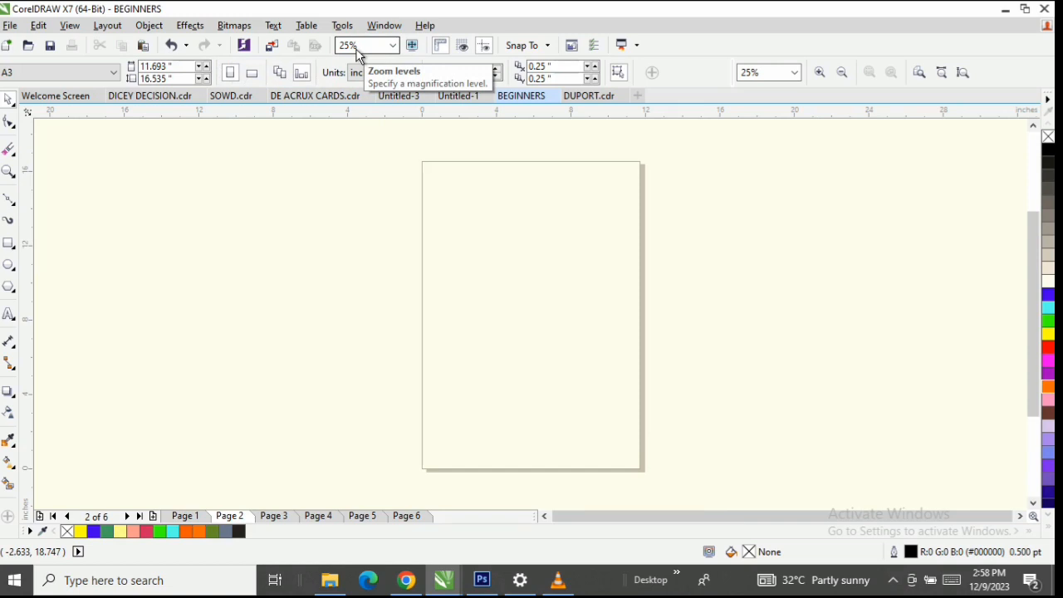
{"action": "left_click", "coordinate": [393, 45]}
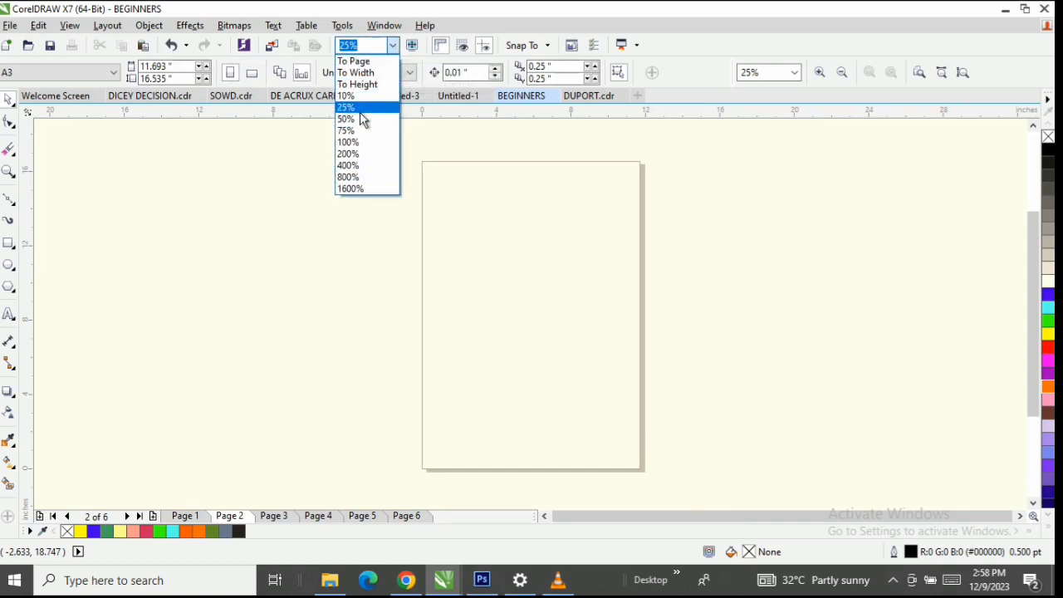
{"action": "left_click", "coordinate": [351, 142]}
{"action": "scroll", "coordinate": [351, 170], "scroll_direction": "down", "scroll_amount": 3}
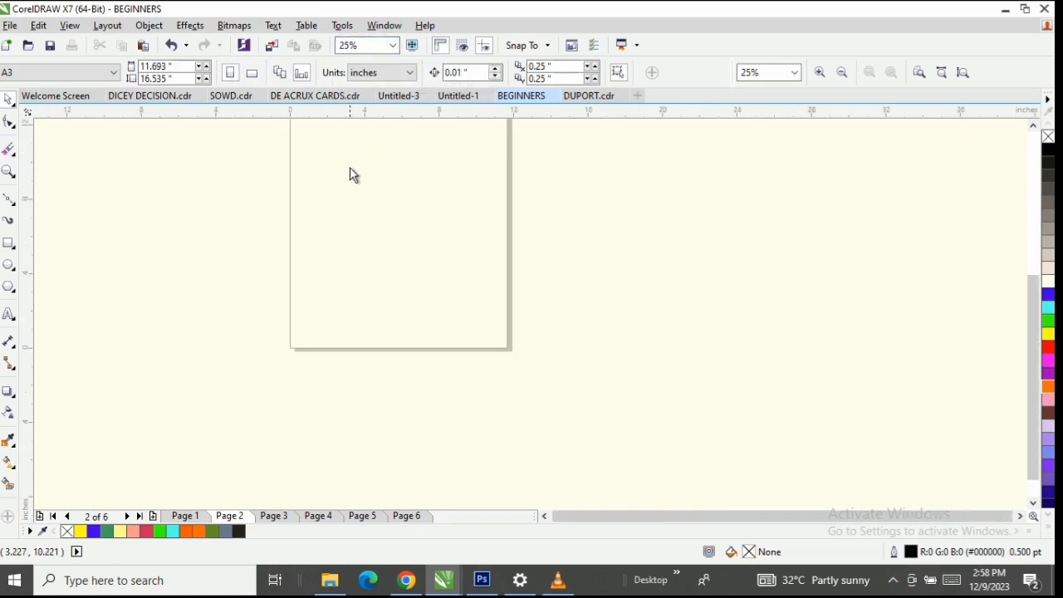
Fit the whole of page 2 in the view with the Zoom tool's page-fit option.
{"action": "left_click", "coordinate": [359, 45]}
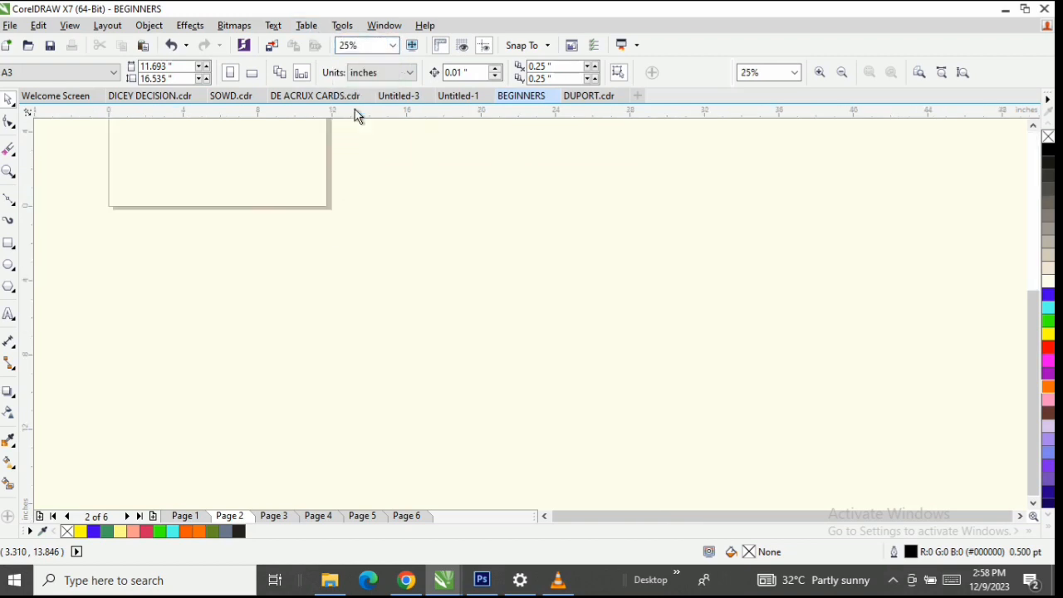
{"action": "left_click", "coordinate": [9, 171]}
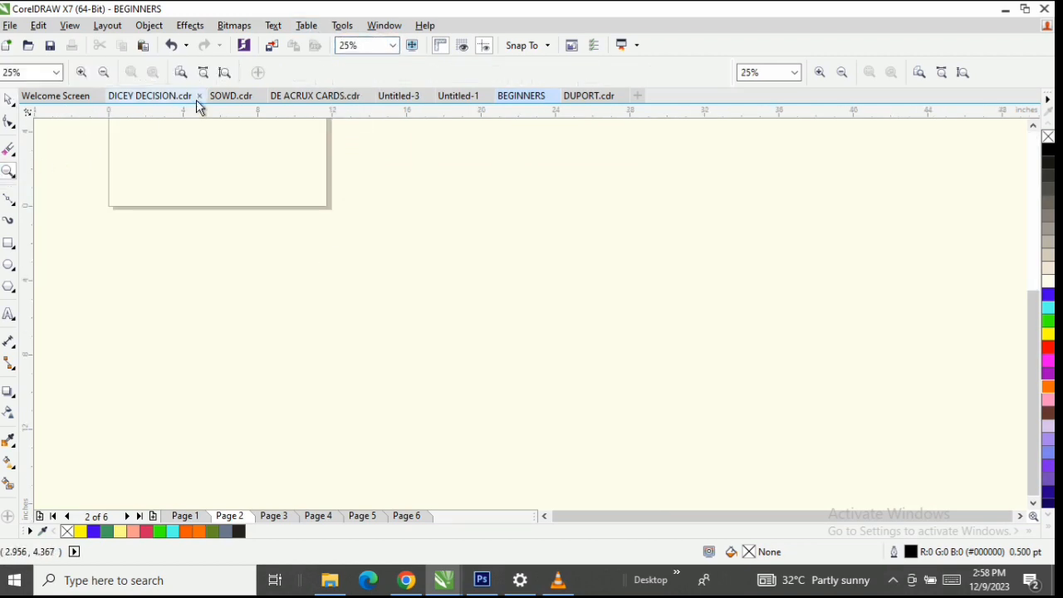
{"action": "left_click", "coordinate": [231, 75]}
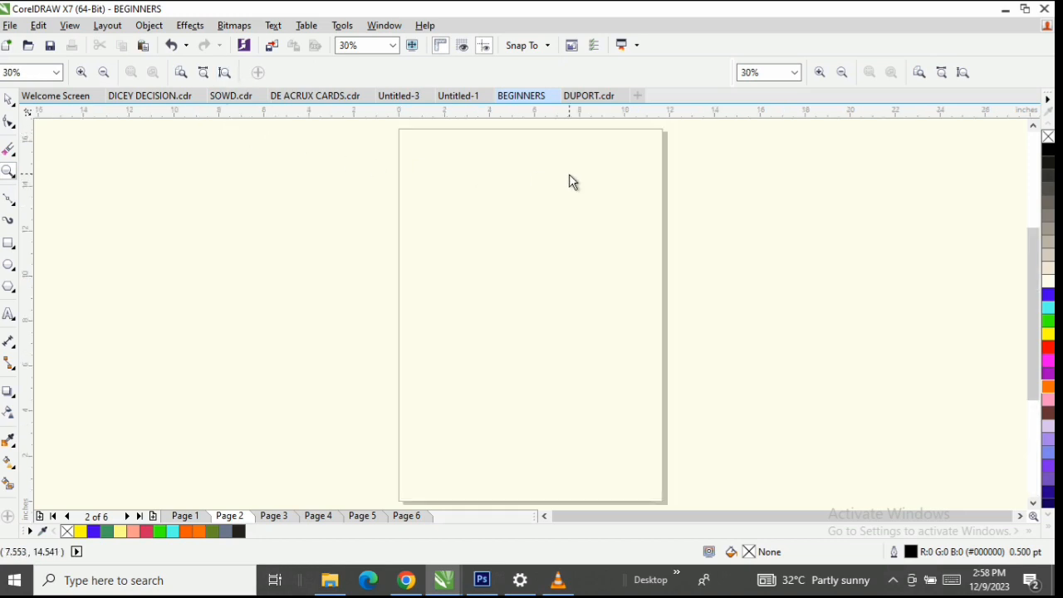